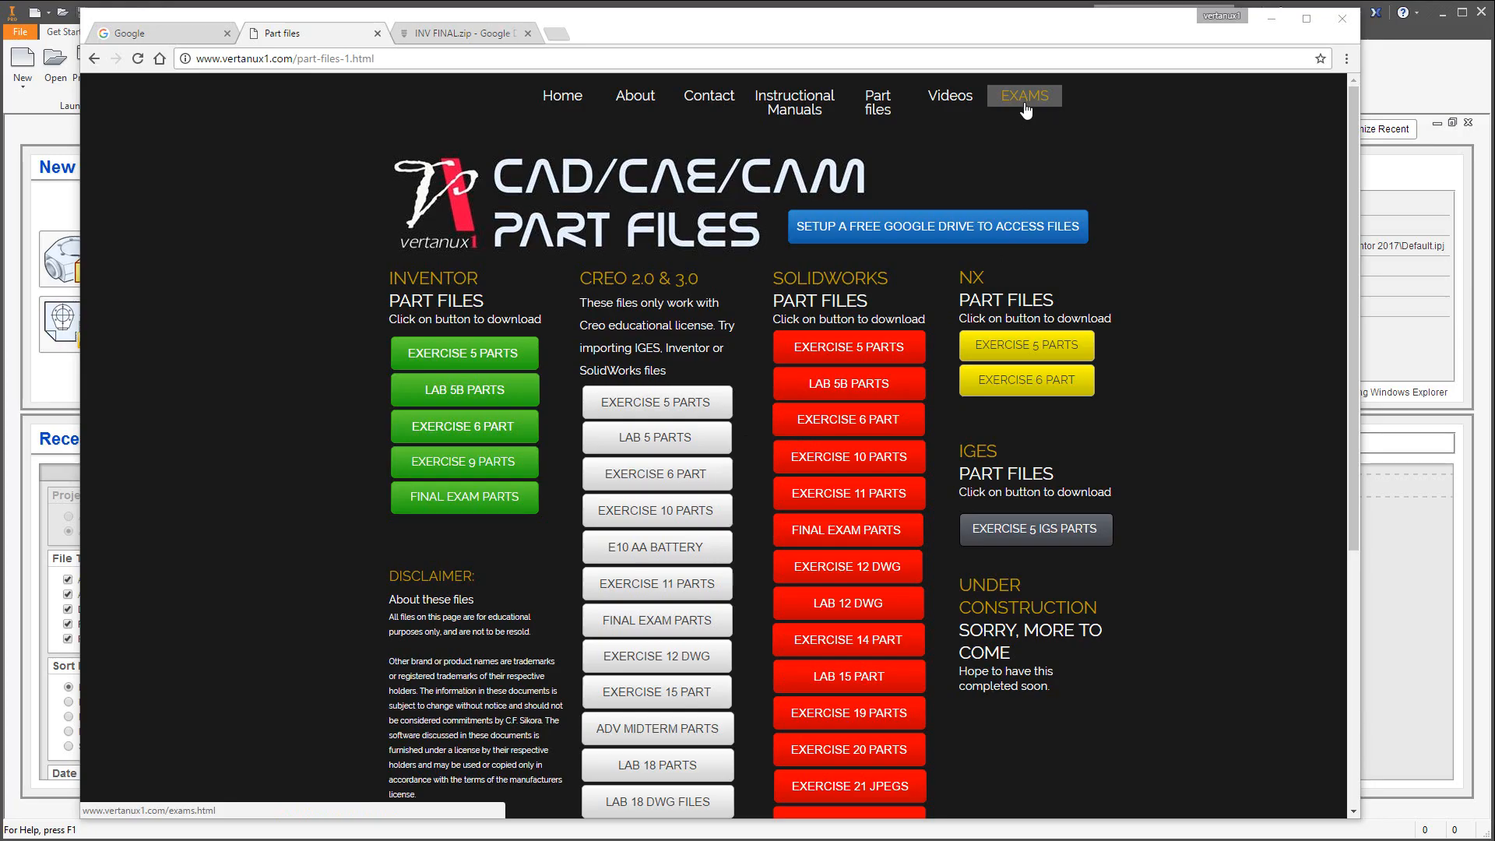
# Open the Inventor Basics Final exam from the exams page and examine it through to the clock assembly drawing on page 3.
pyautogui.click(1025, 110)
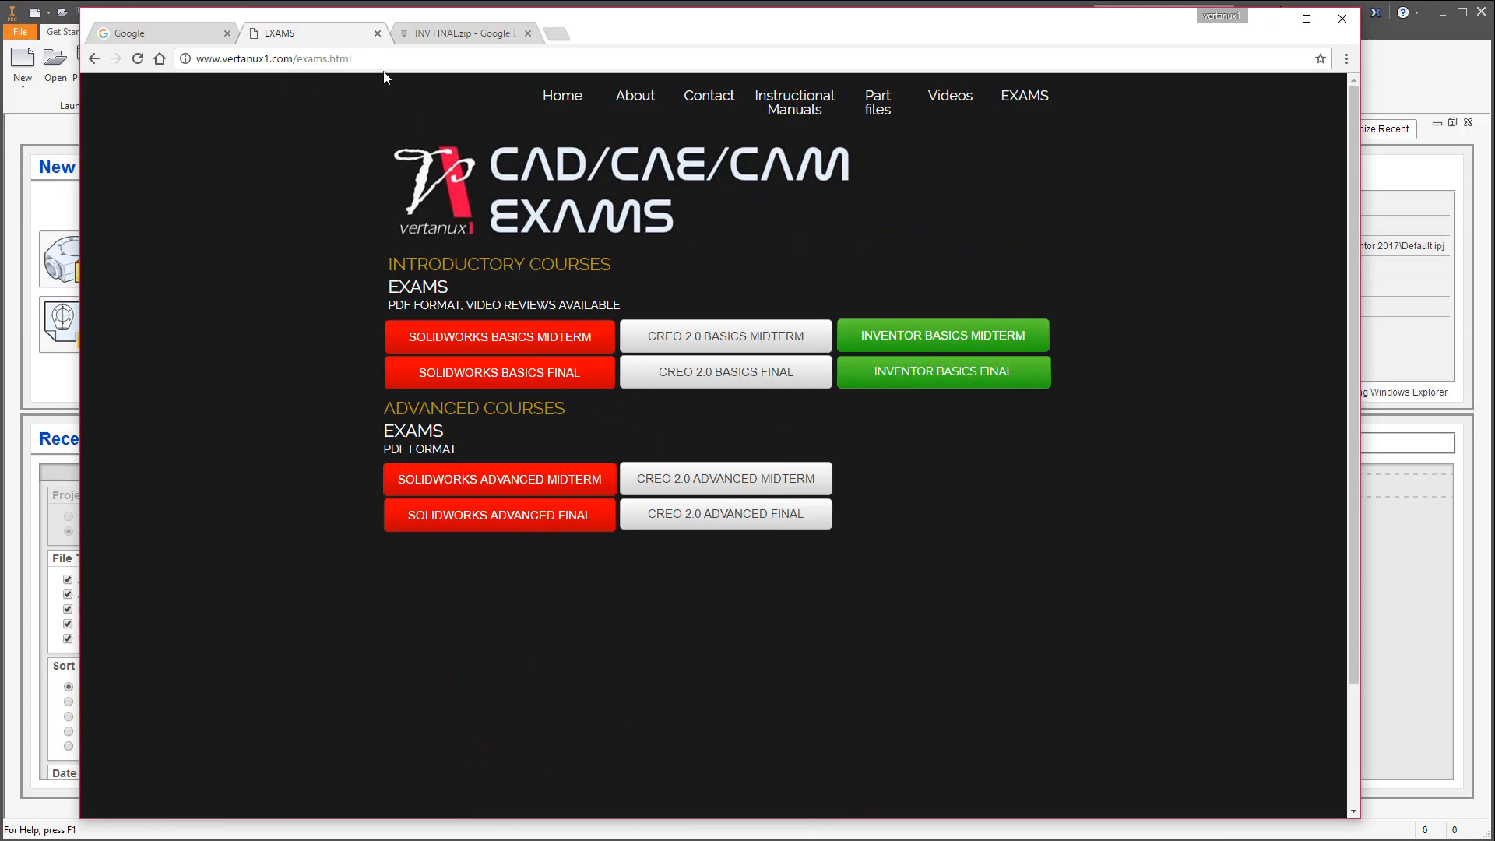
pyautogui.click(964, 375)
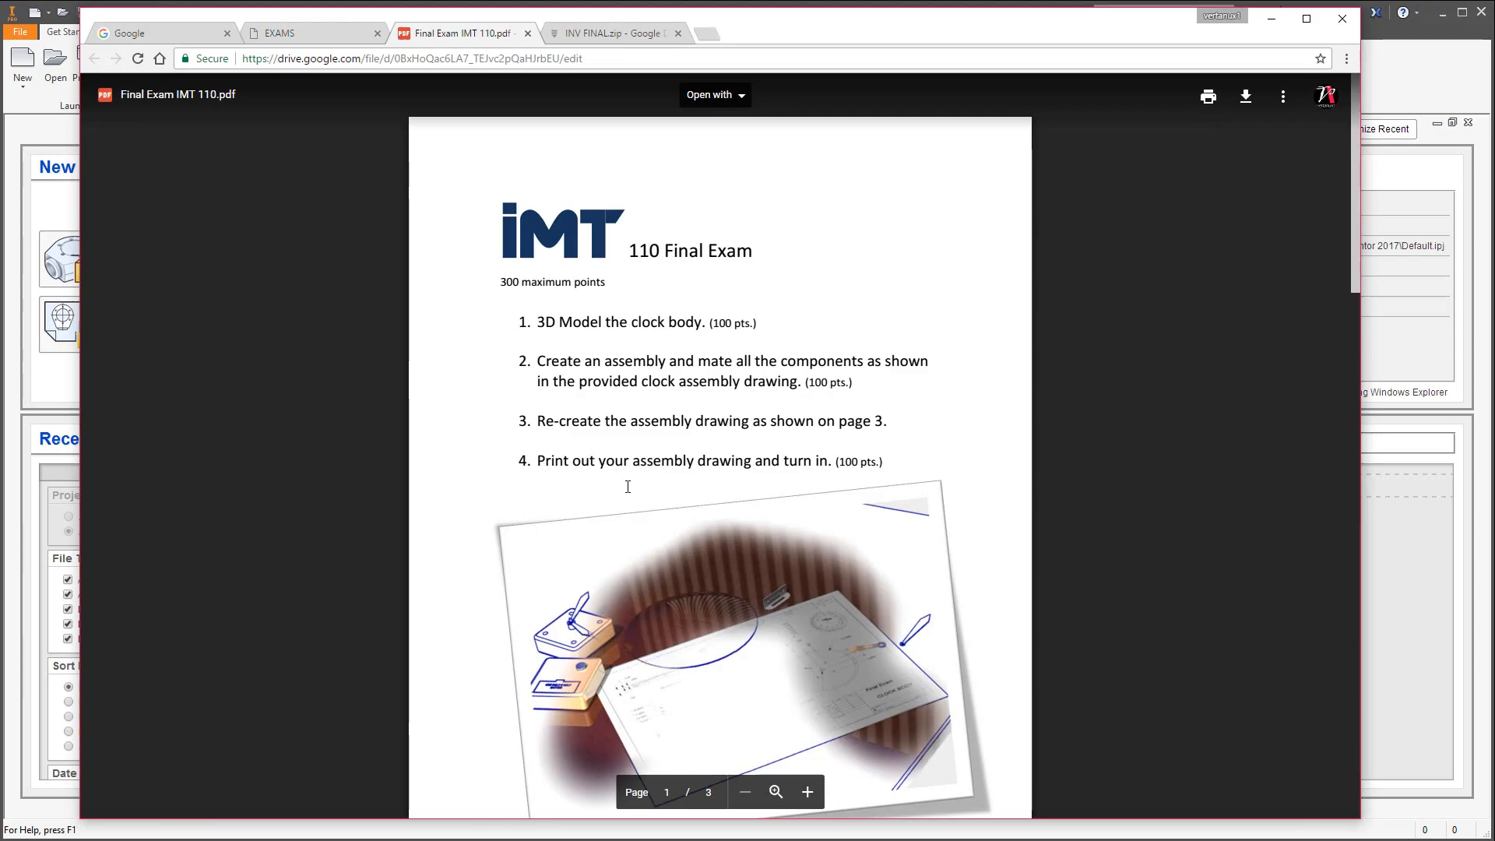
pyautogui.scroll(-1, 629, 489)
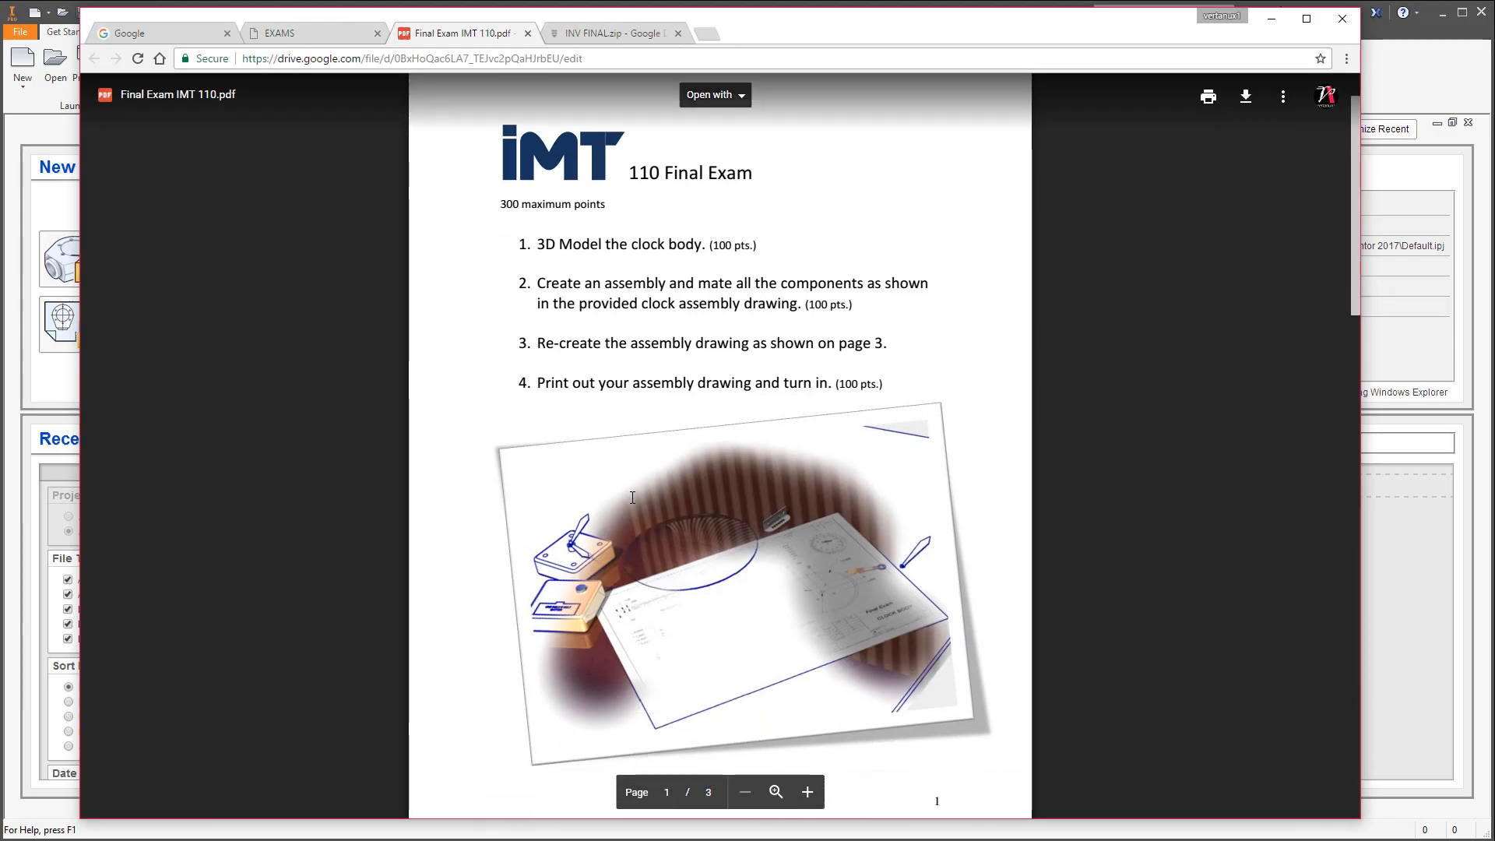
pyautogui.scroll(-20, 633, 497)
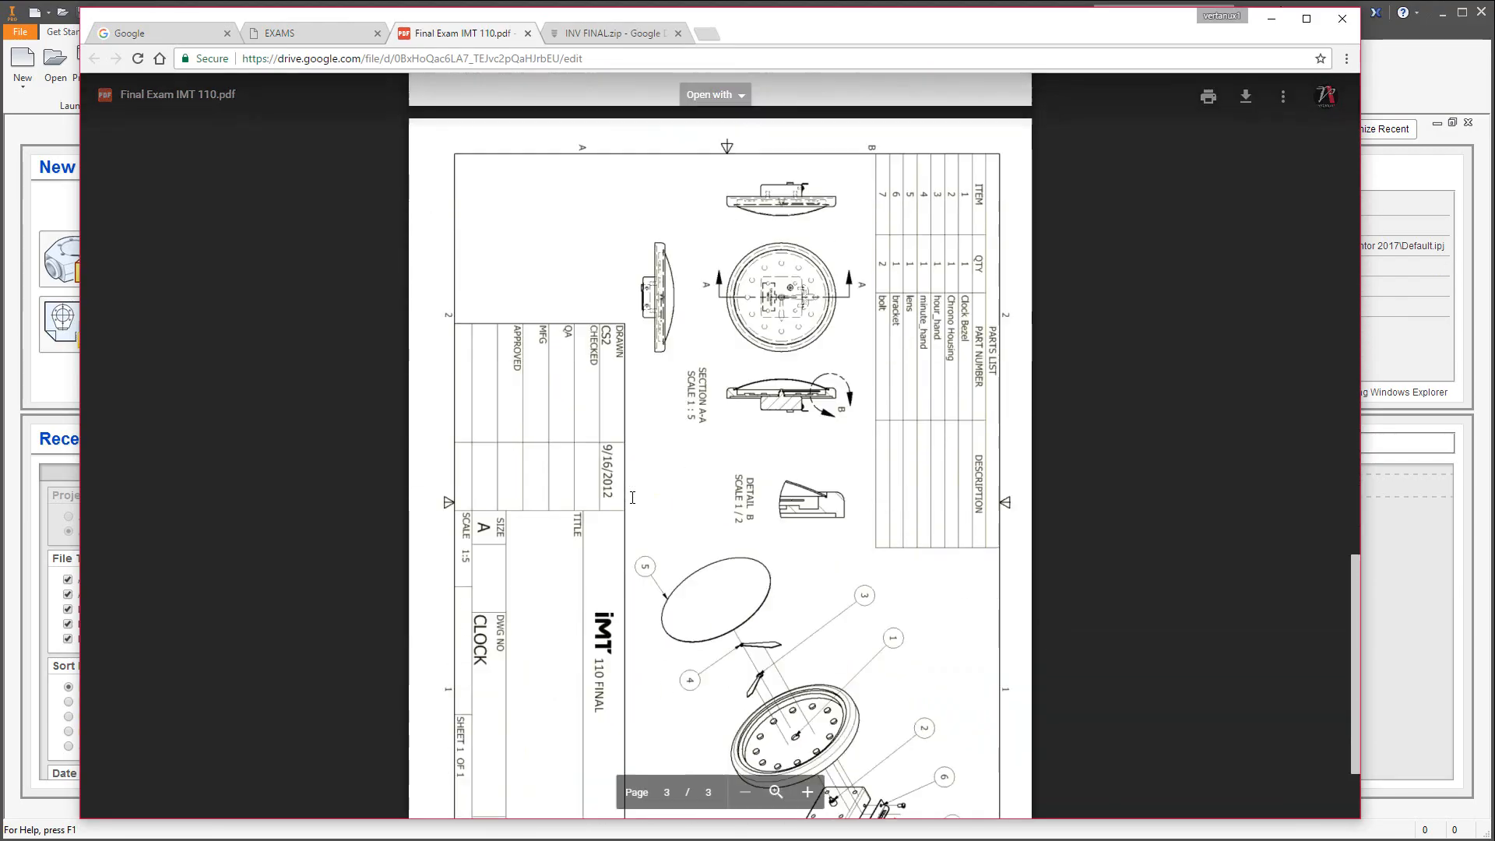
pyautogui.scroll(-1, 633, 497)
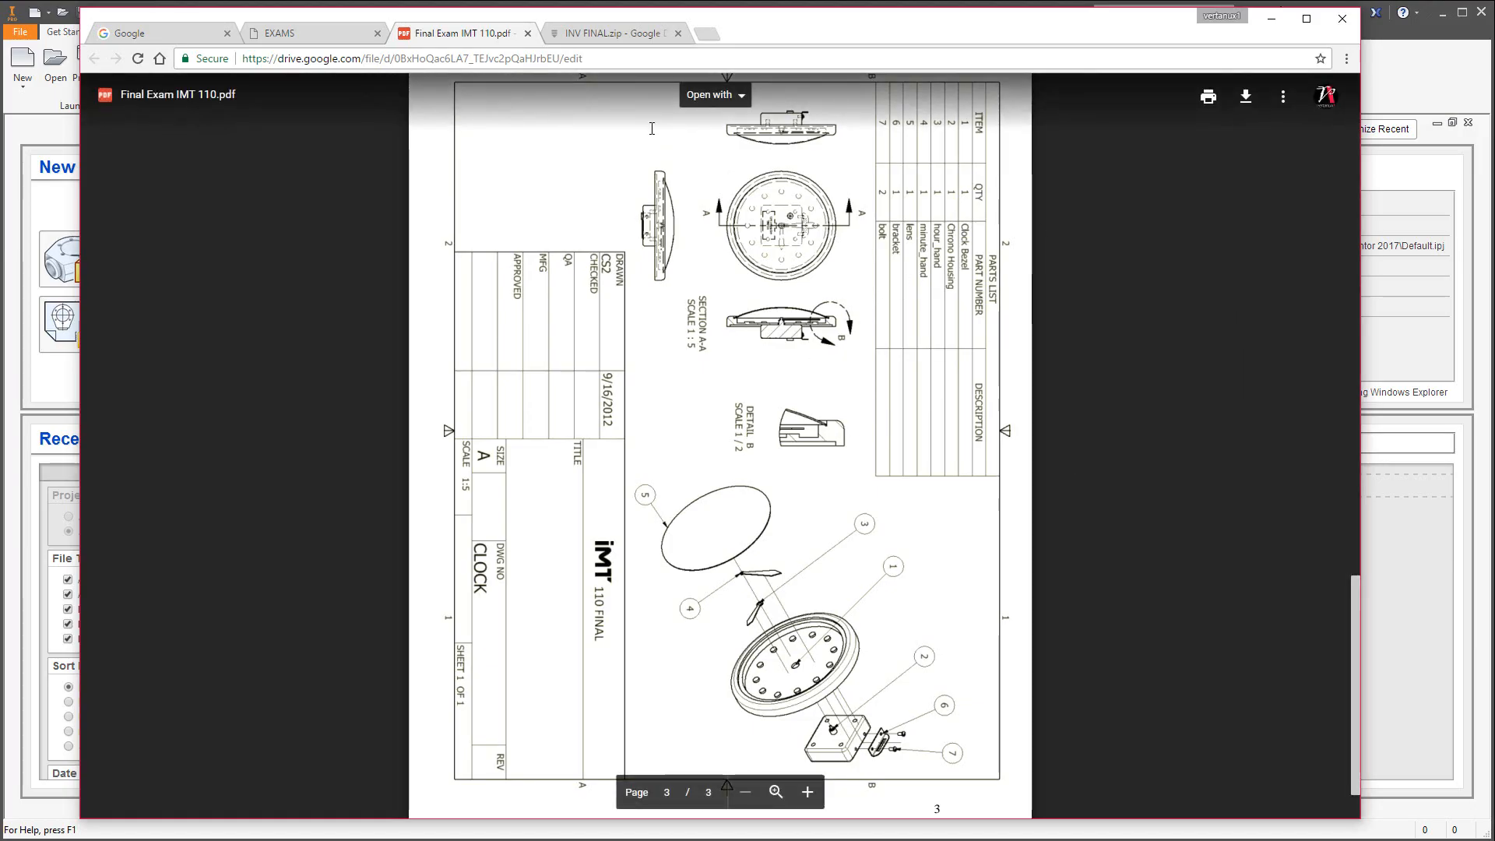
# Return to the website's part files page and open the Inventor final exam parts archive, INV FINAL.zip.
pyautogui.click(299, 35)
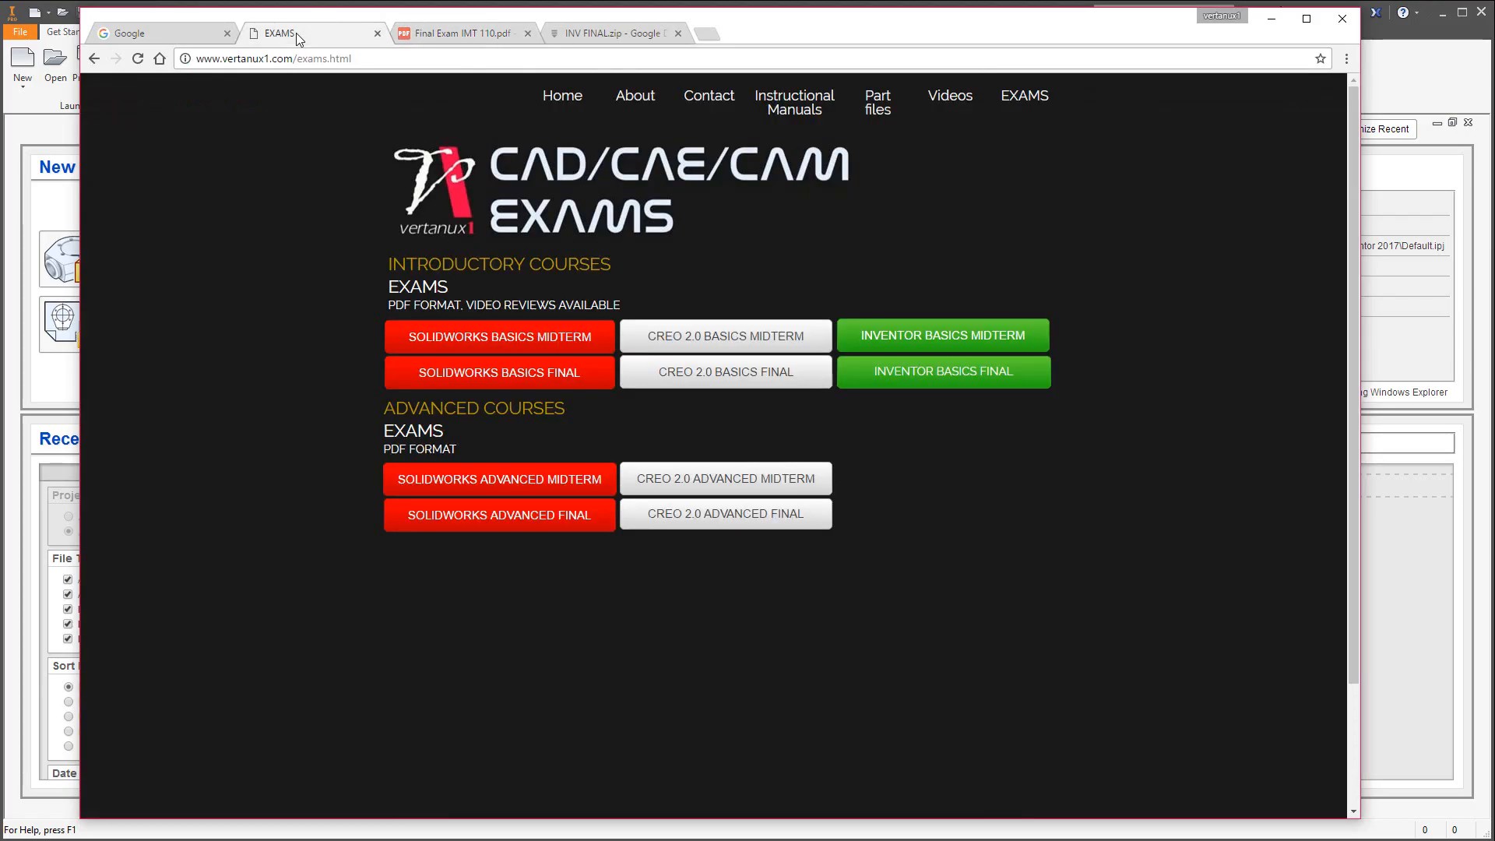
pyautogui.click(878, 102)
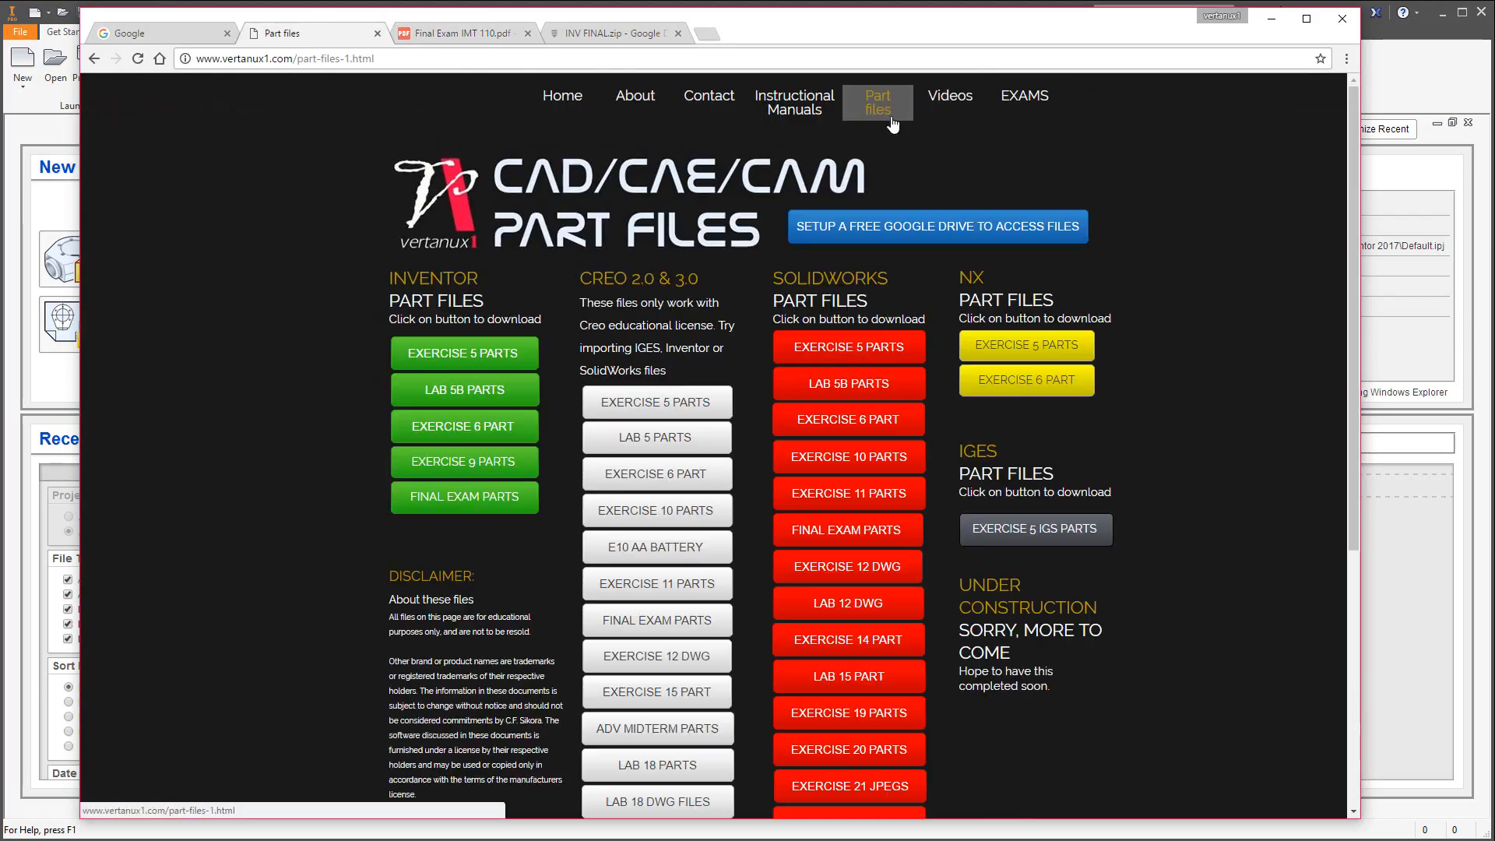
pyautogui.click(478, 496)
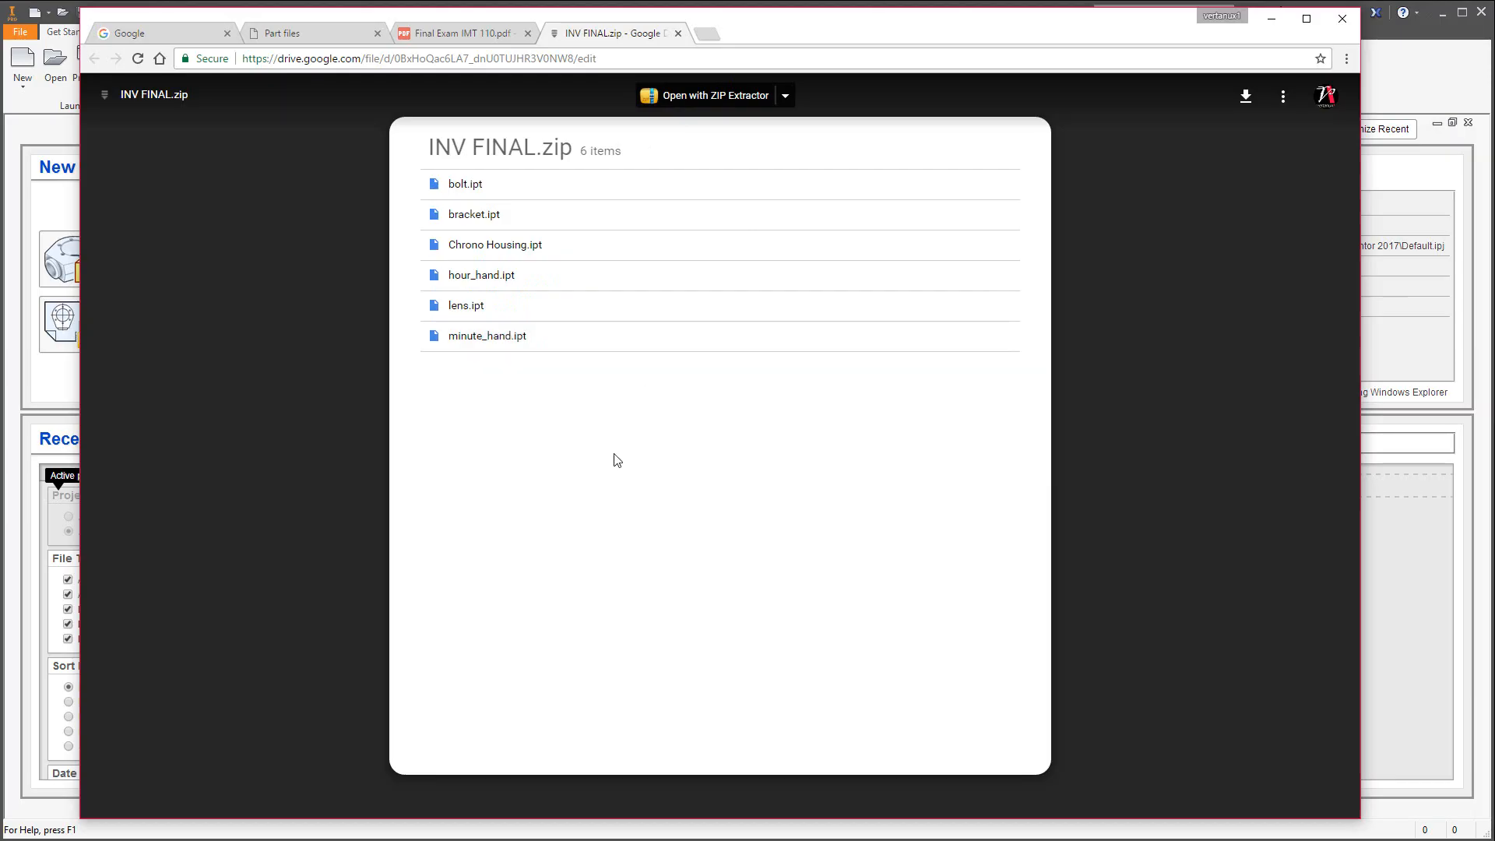
# Switch to Inventor, create a part from the Standard (in).ipt template, and start a 2D sketch on the front plane.
pyautogui.click(16, 129)
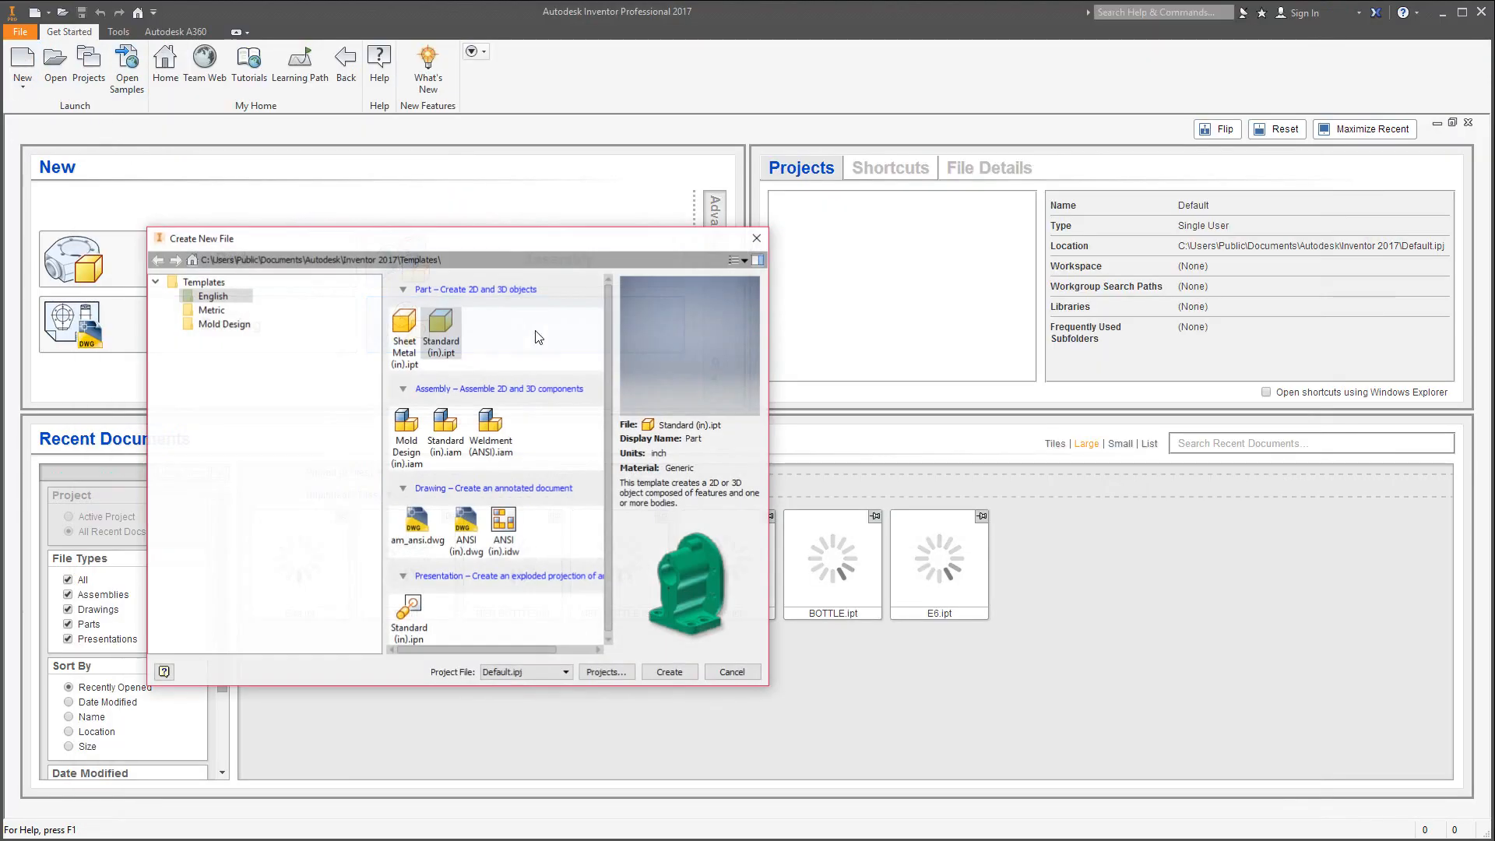
pyautogui.doubleClick(434, 328)
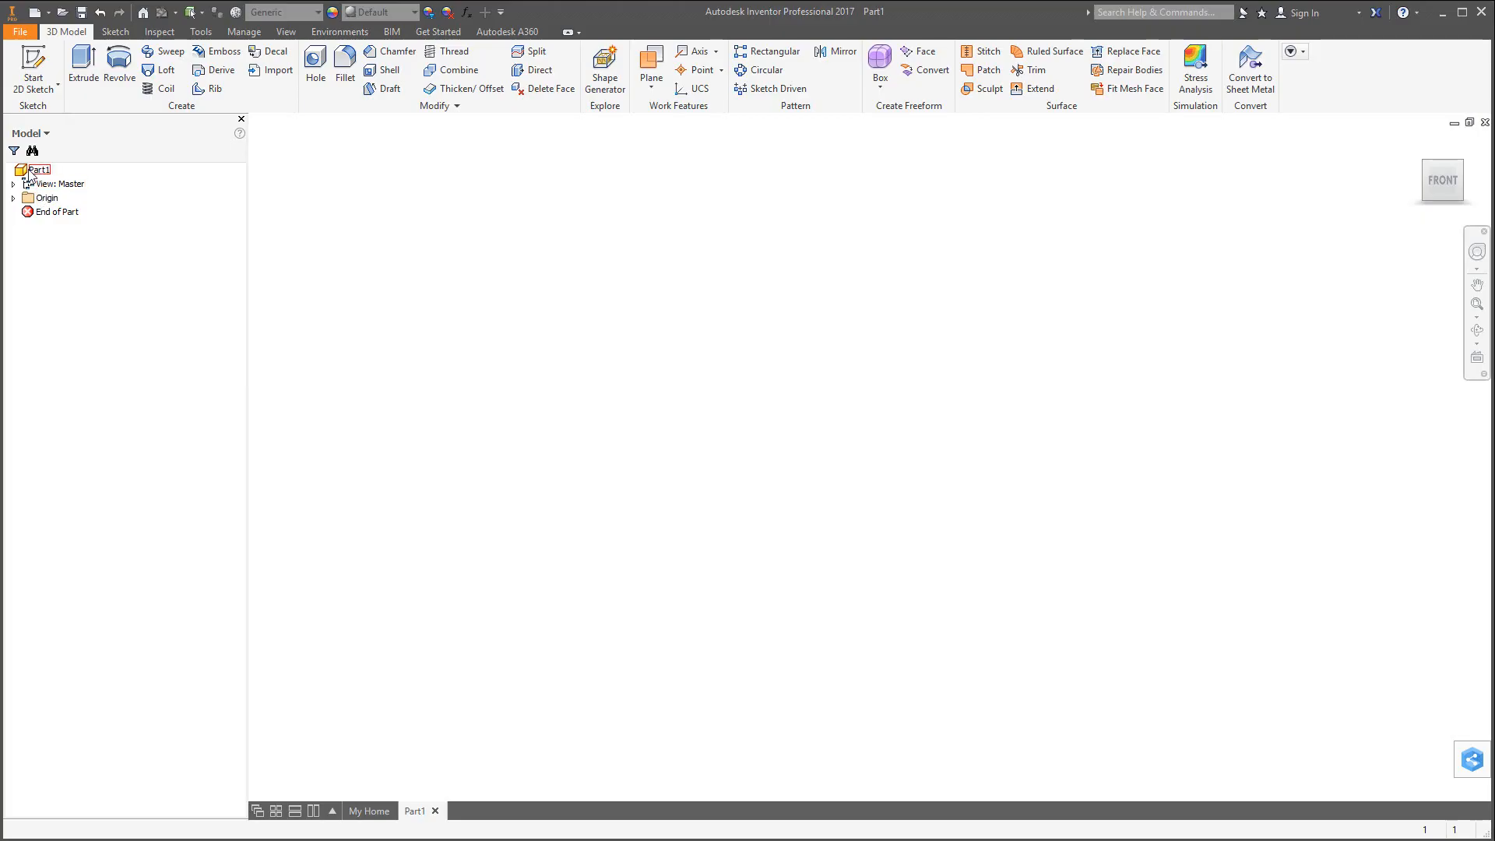
pyautogui.click(26, 87)
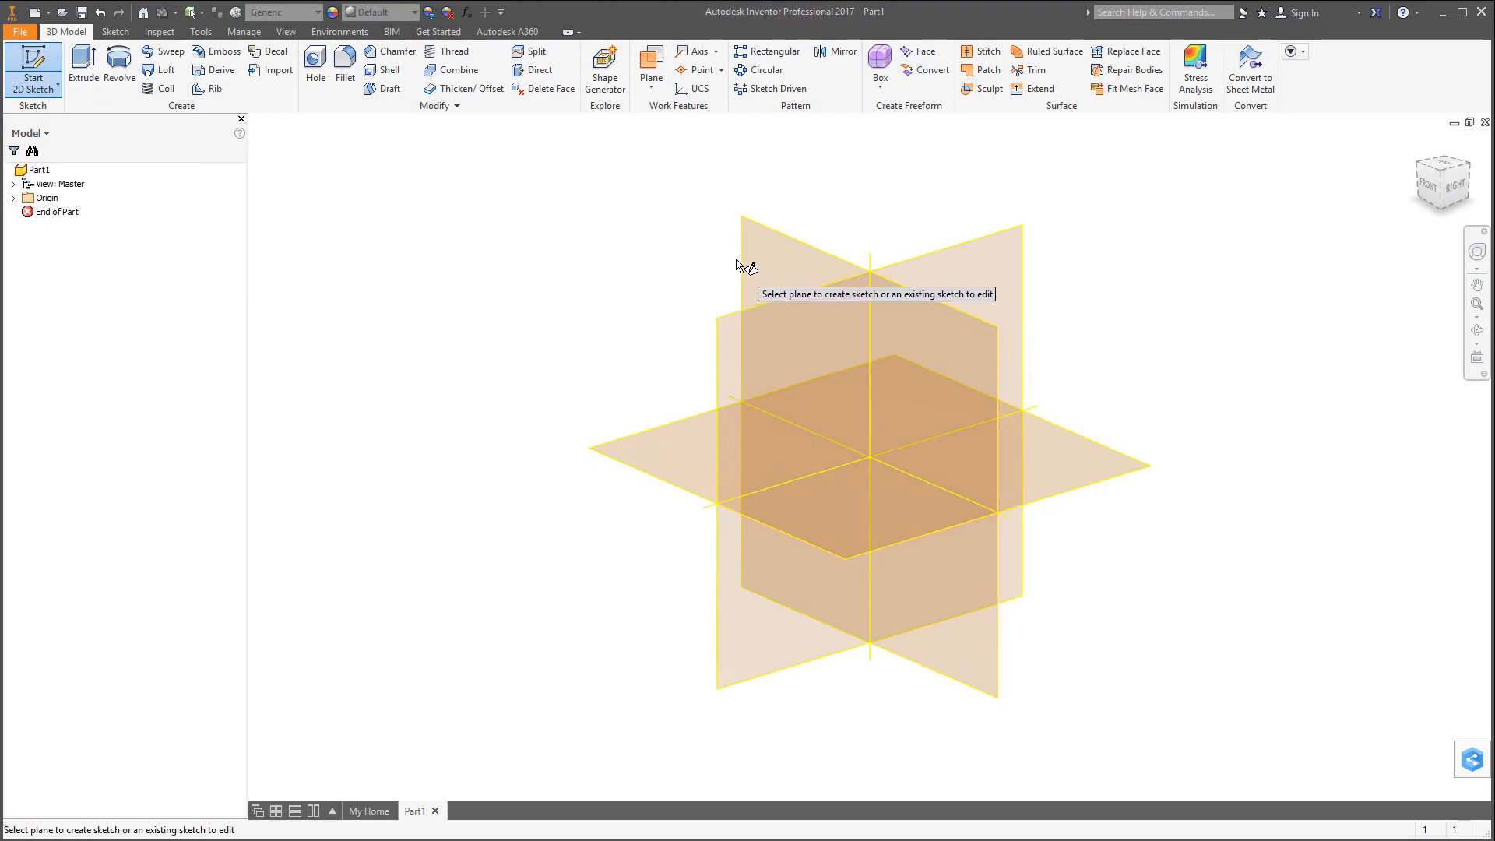
pyautogui.click(776, 240)
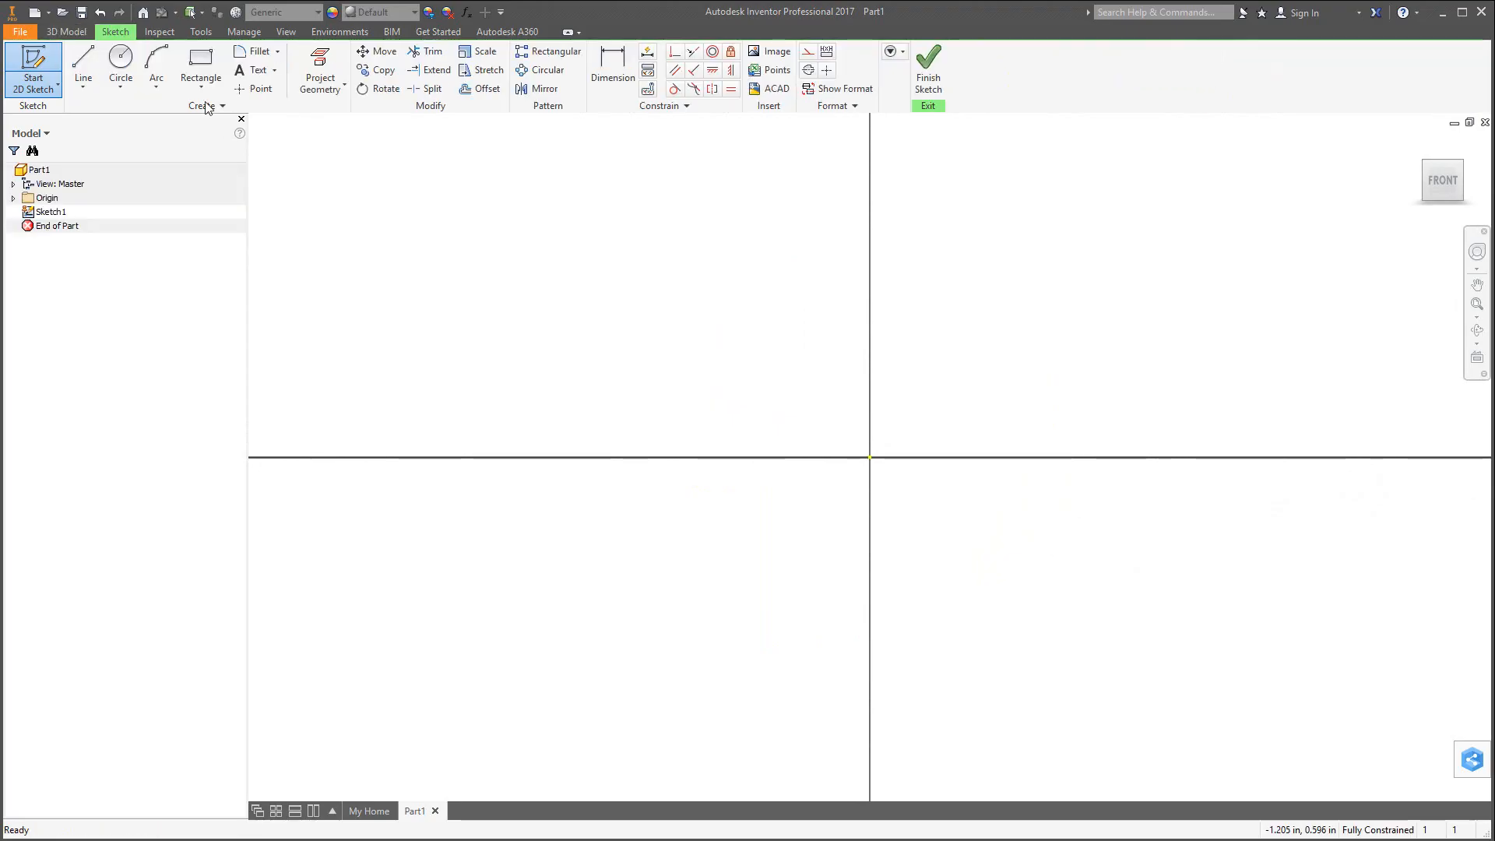
# Sketch two concentric circles centred on the origin with diameters of 8 in and 0.5 in.
pyautogui.click(121, 62)
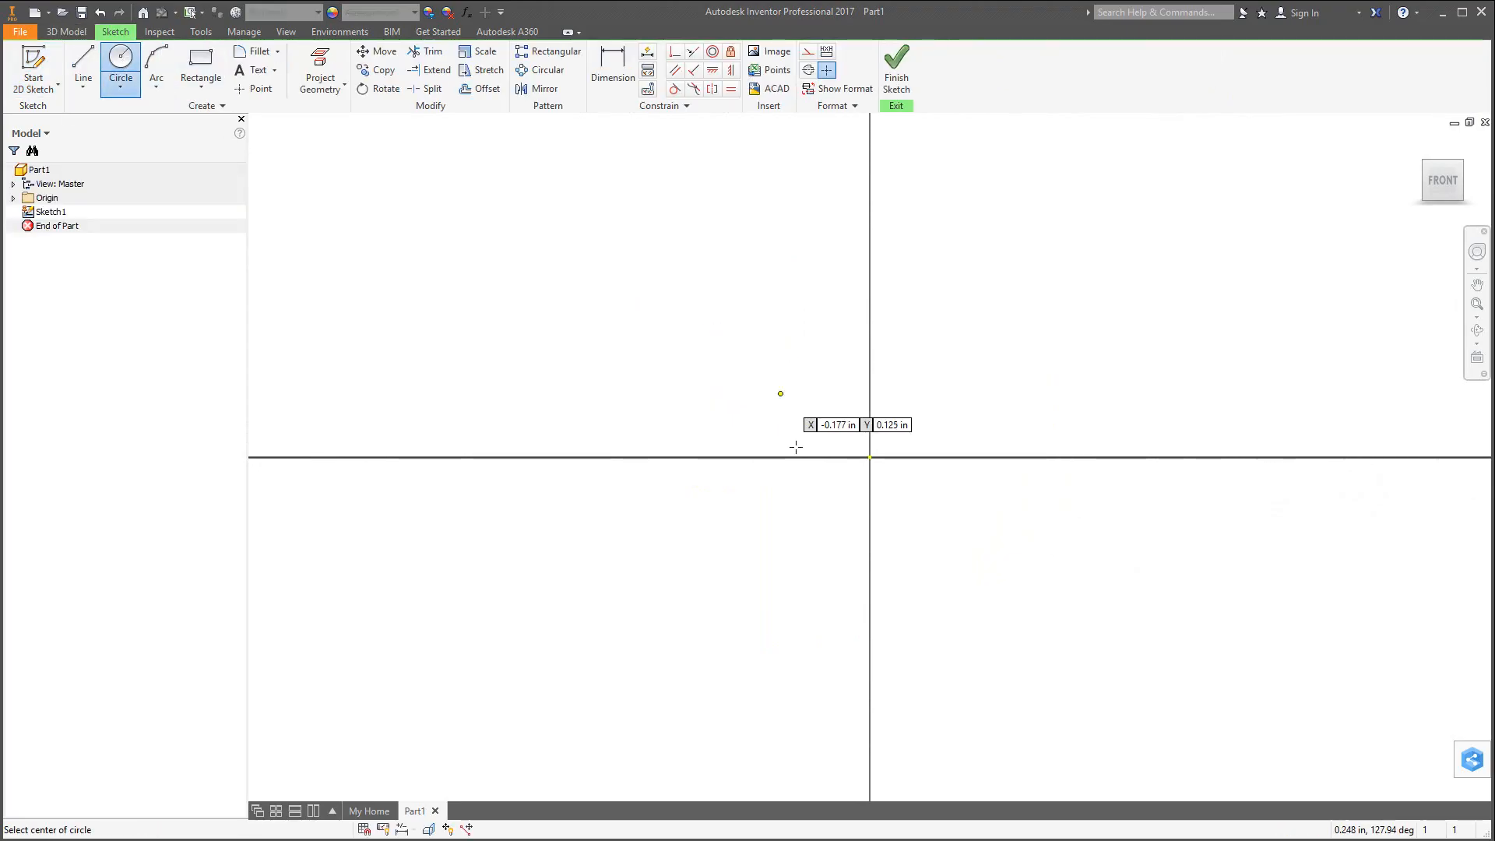
pyautogui.click(870, 457)
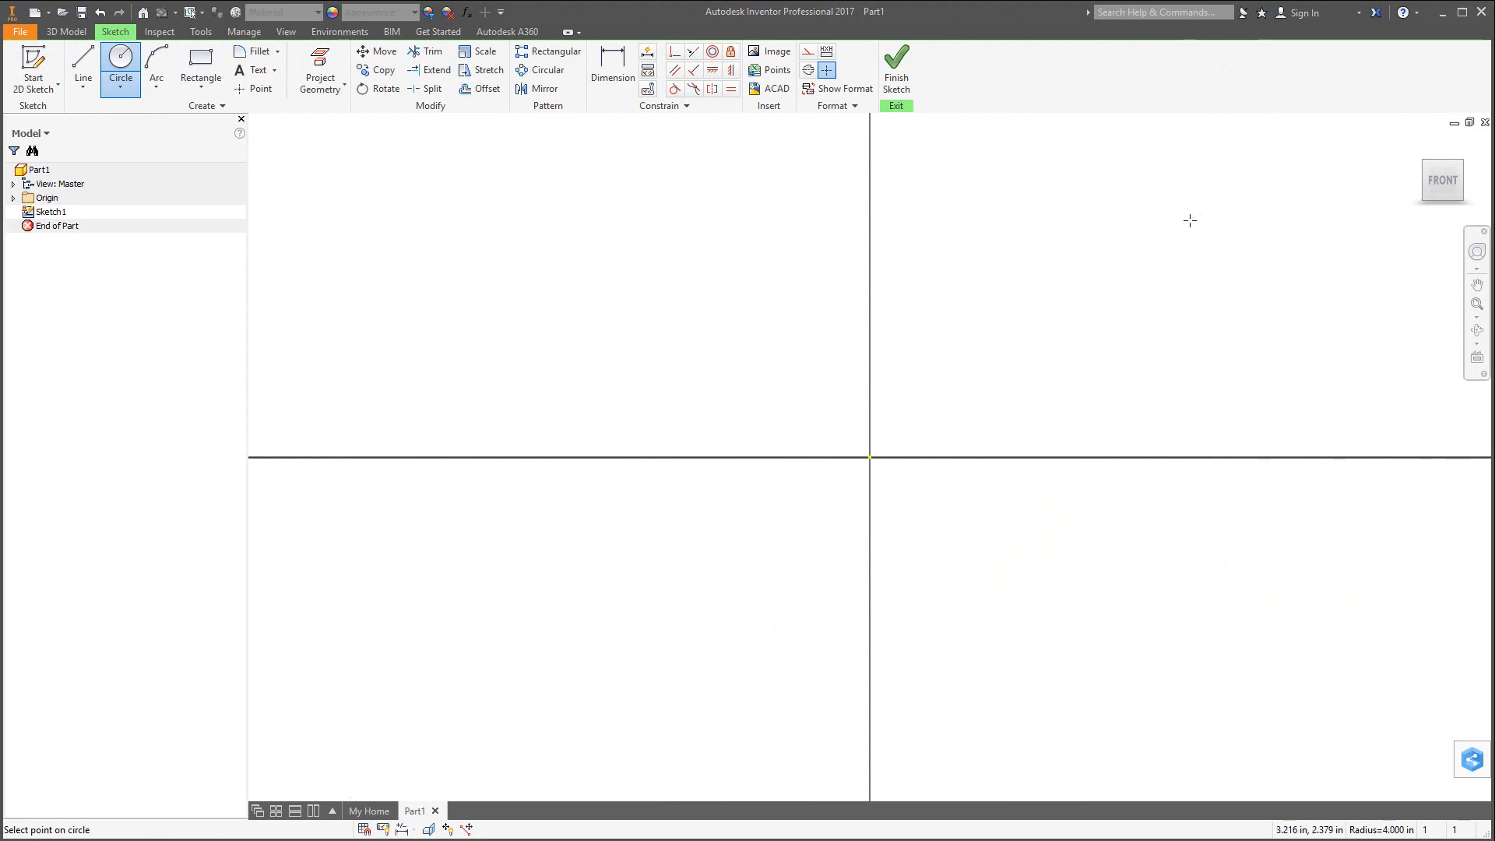
pyautogui.press('Return')
pyautogui.scroll(6, 1067, 370)
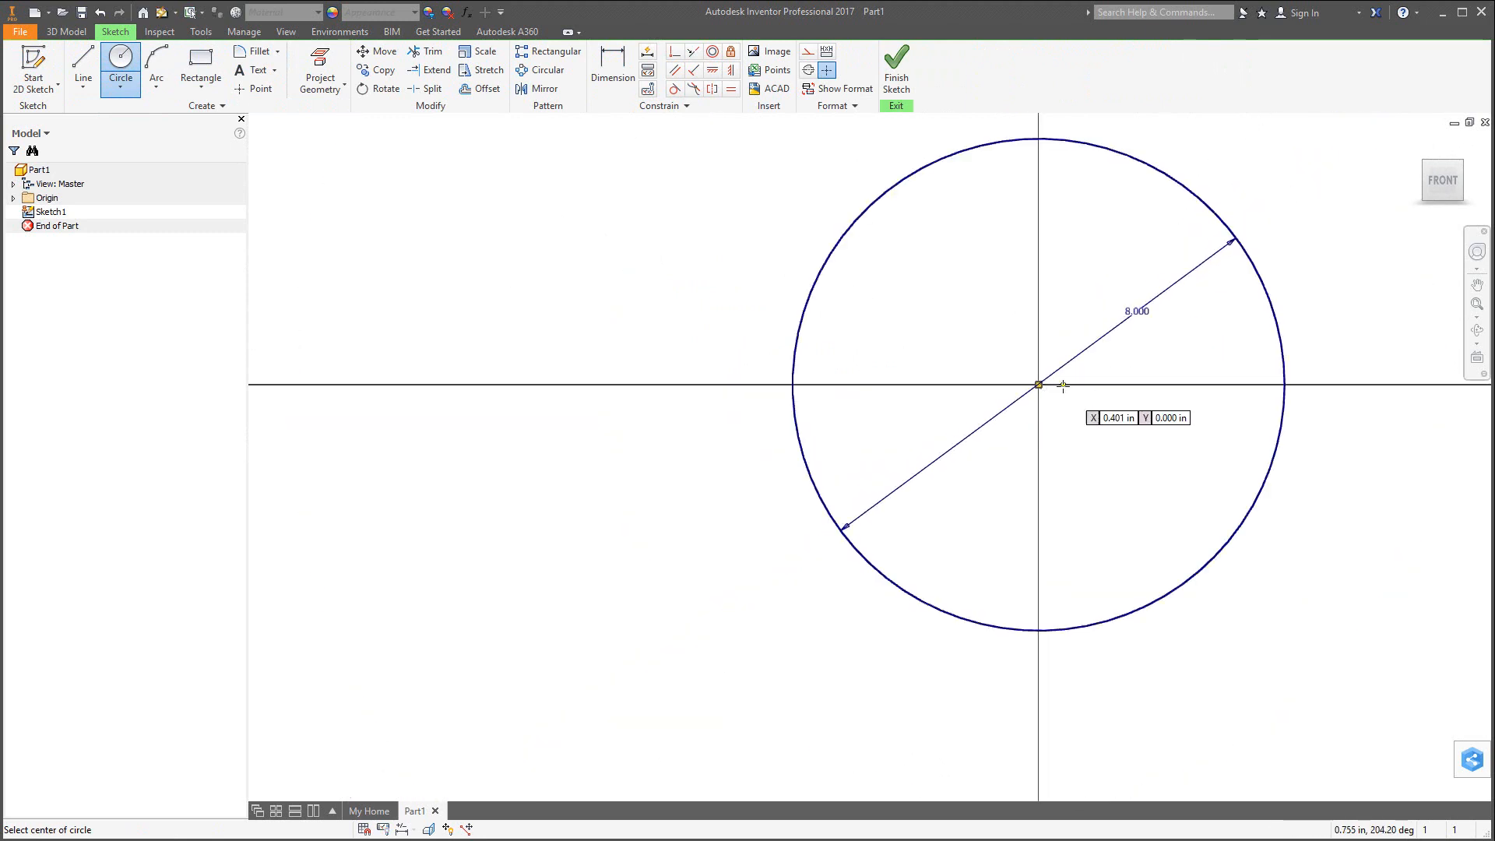
pyautogui.click(1039, 384)
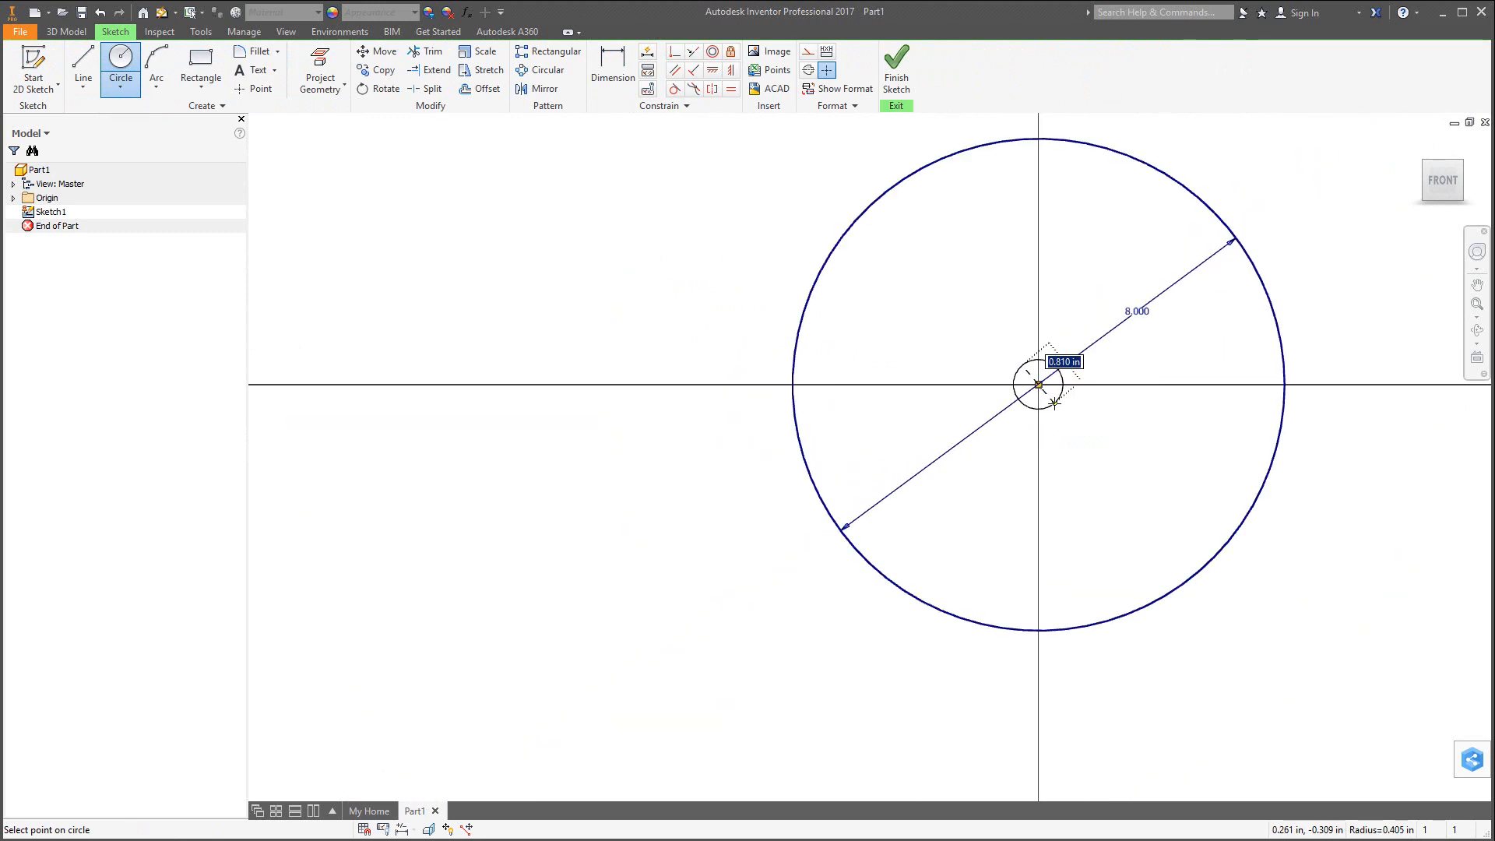
pyautogui.write('.5')
pyautogui.press('Return')
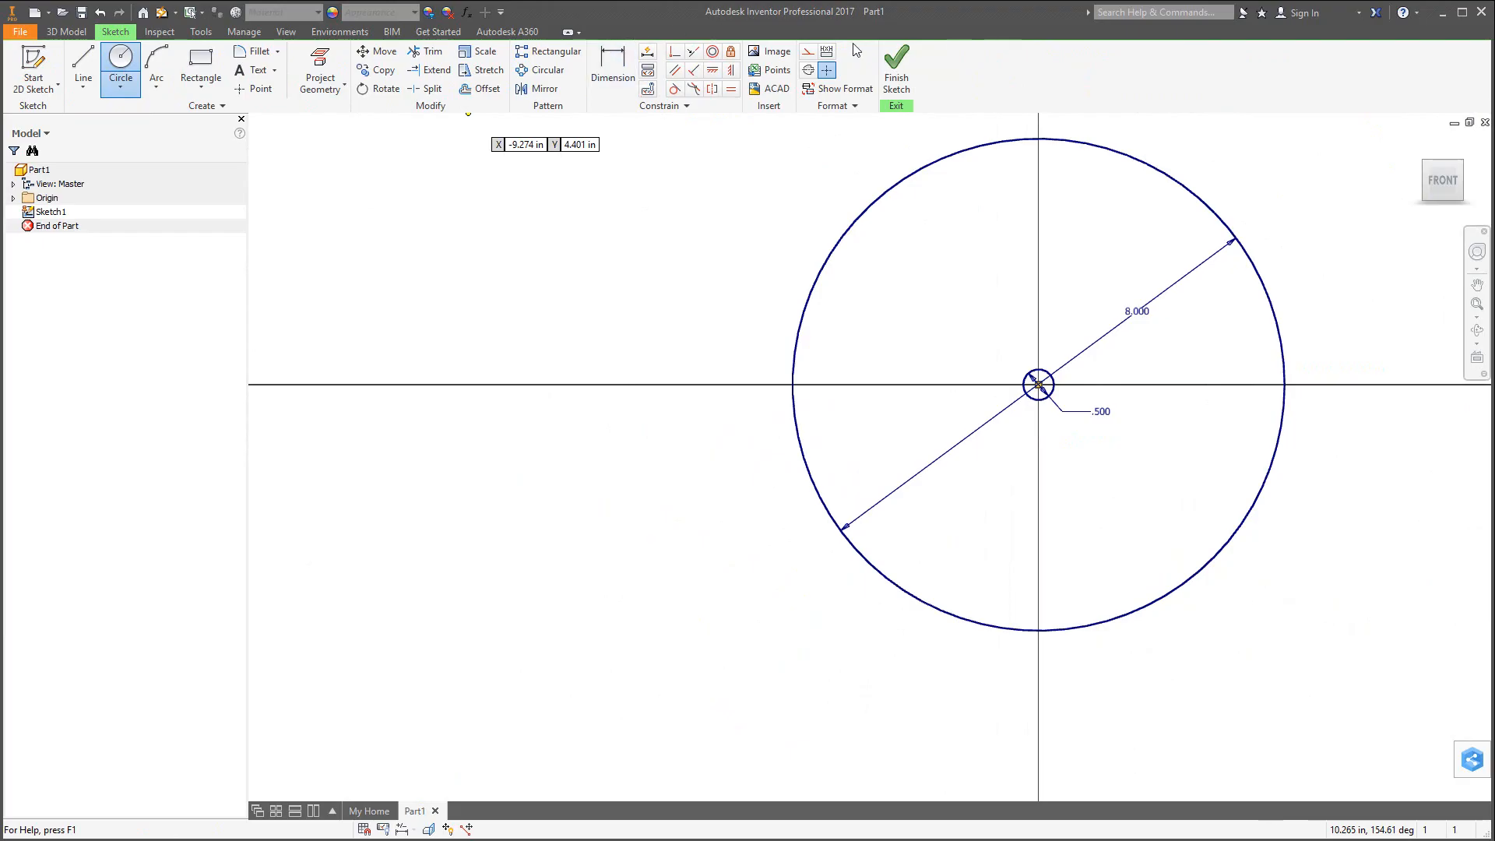
# Extrude the area between the two circles 0.75 in into a solid disc with a centre hole.
pyautogui.click(66, 31)
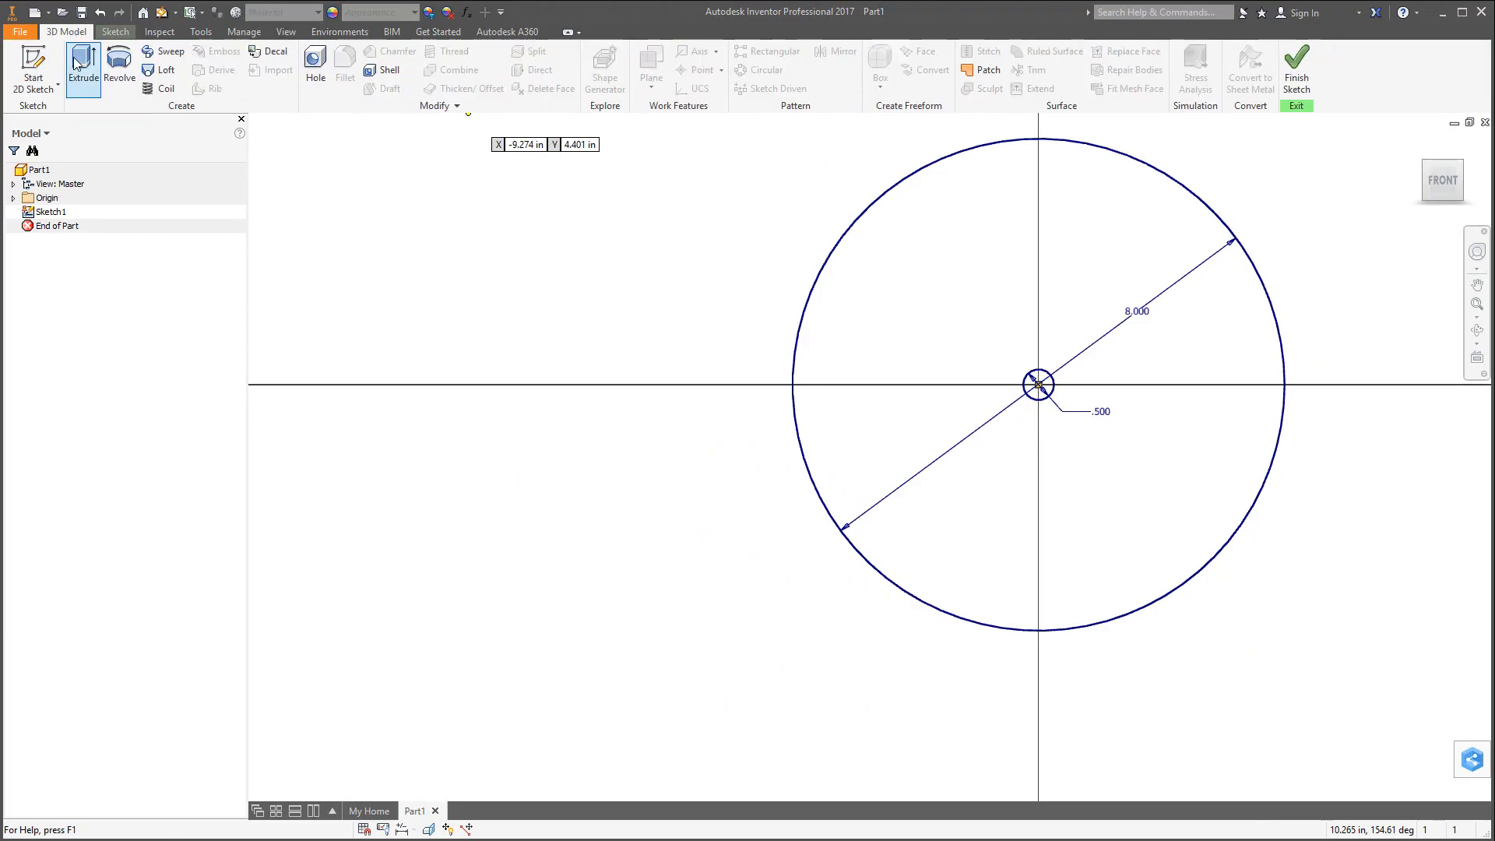
pyautogui.click(81, 66)
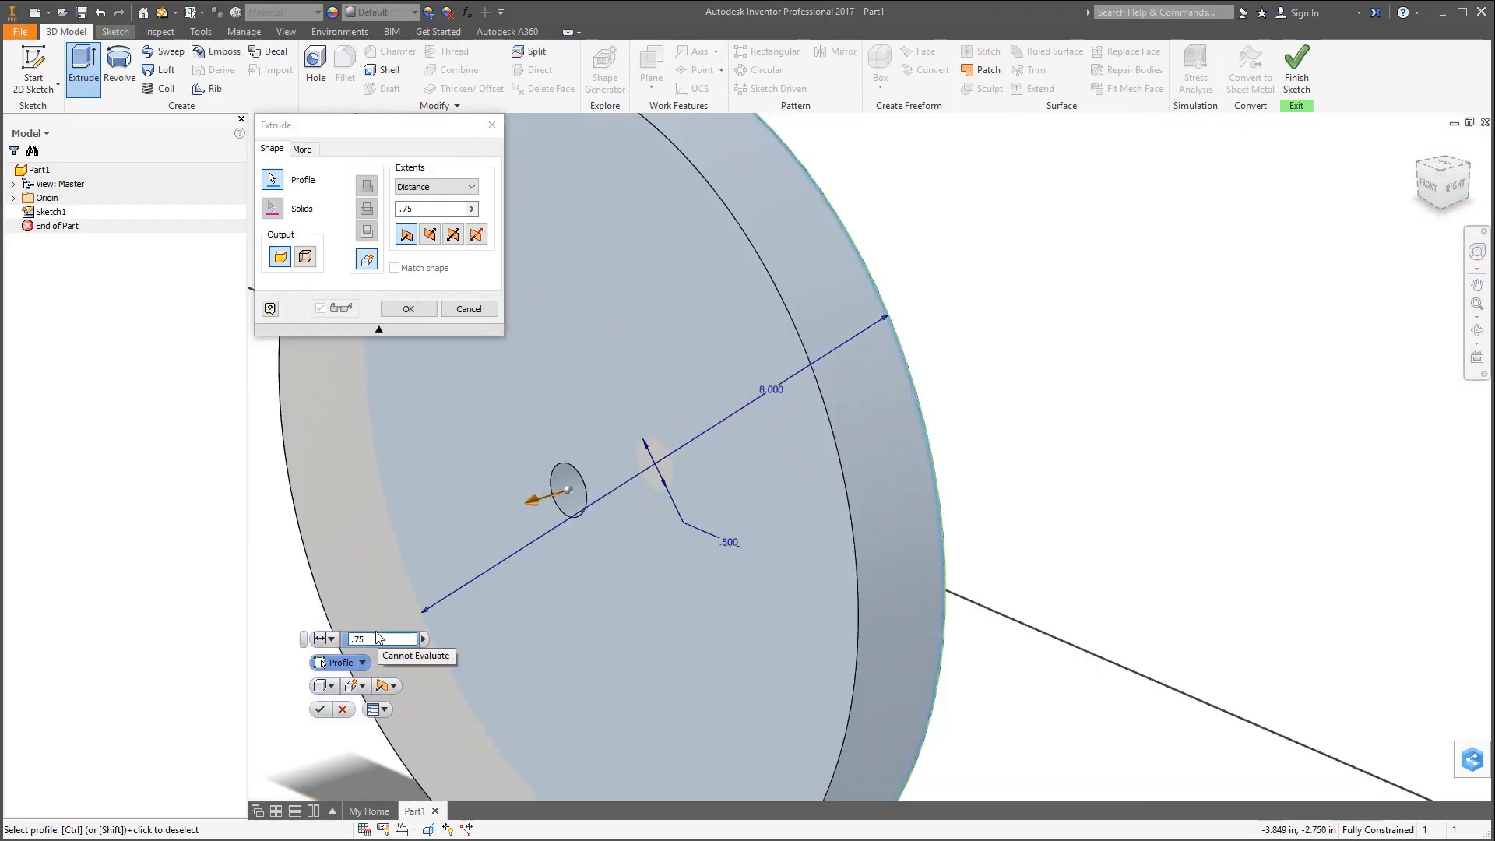
pyautogui.press('Return')
pyautogui.scroll(-3, 536, 475)
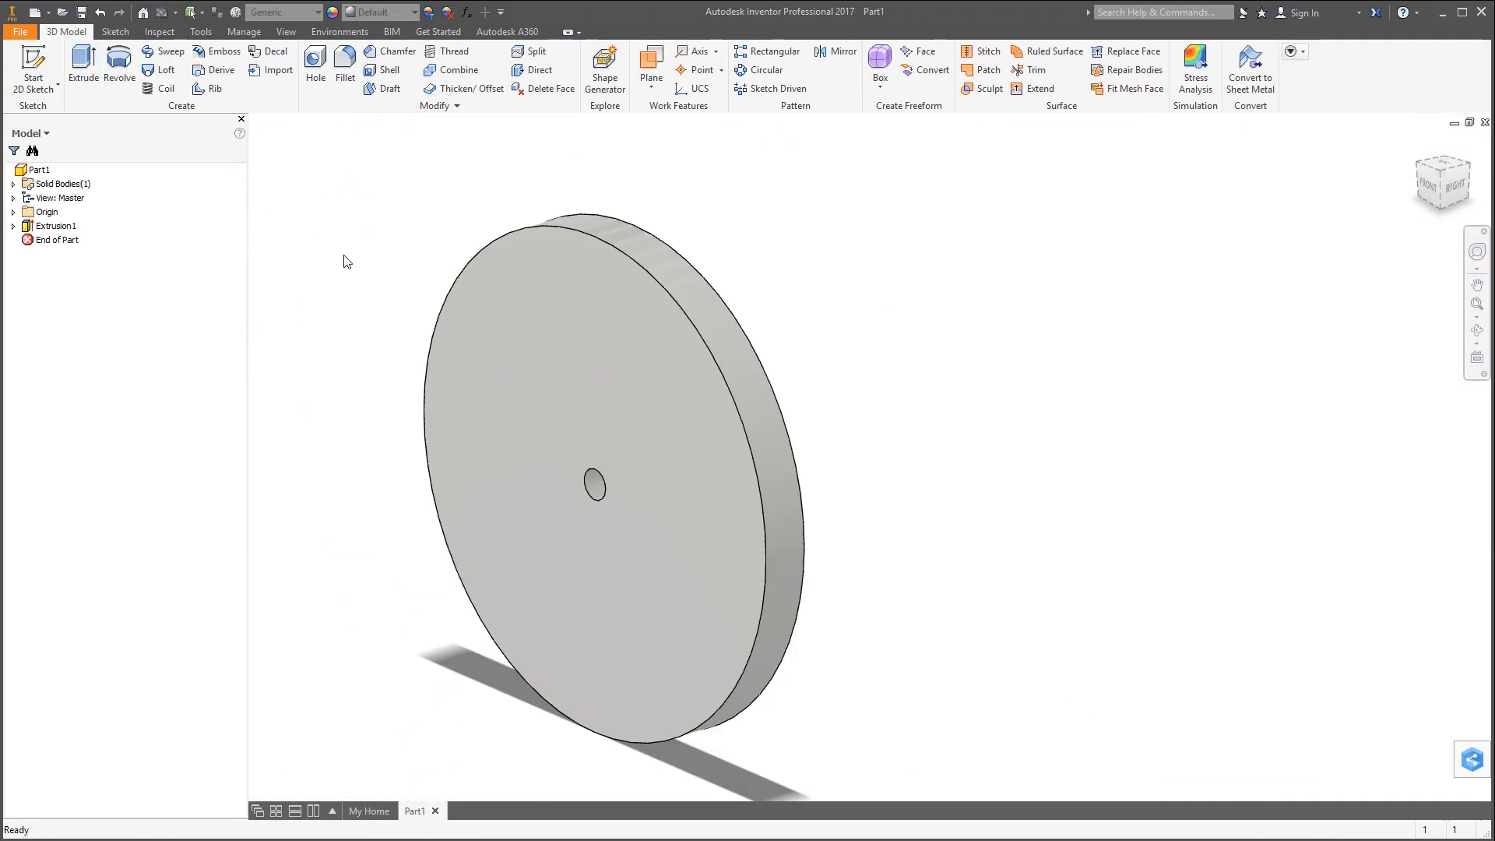
# Fillet the outer edge of the disc's front face with a 0.25 in radius.
pyautogui.click(343, 74)
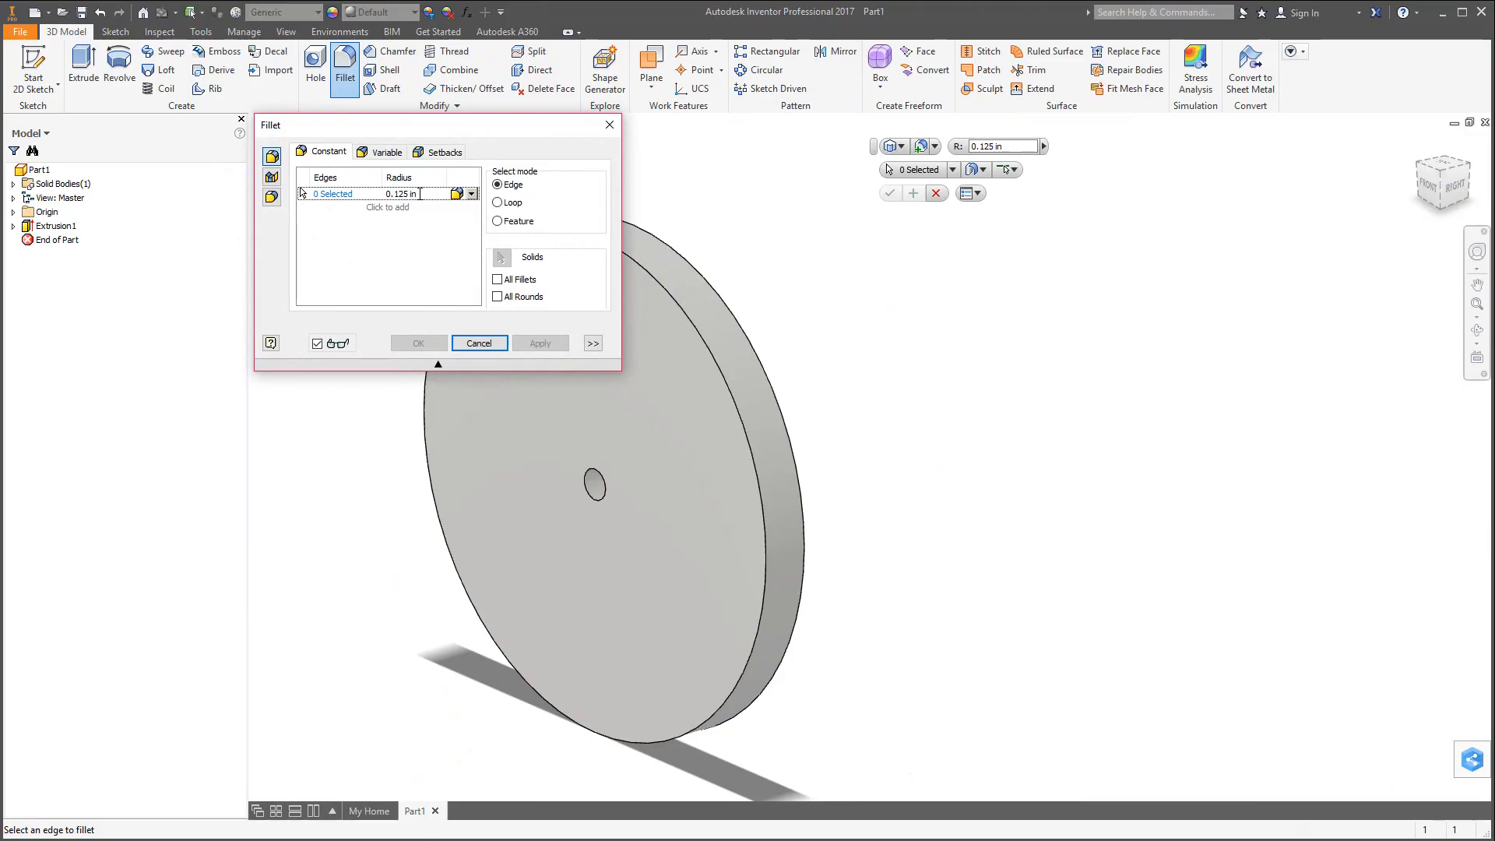
pyautogui.write('.25')
pyautogui.click(688, 340)
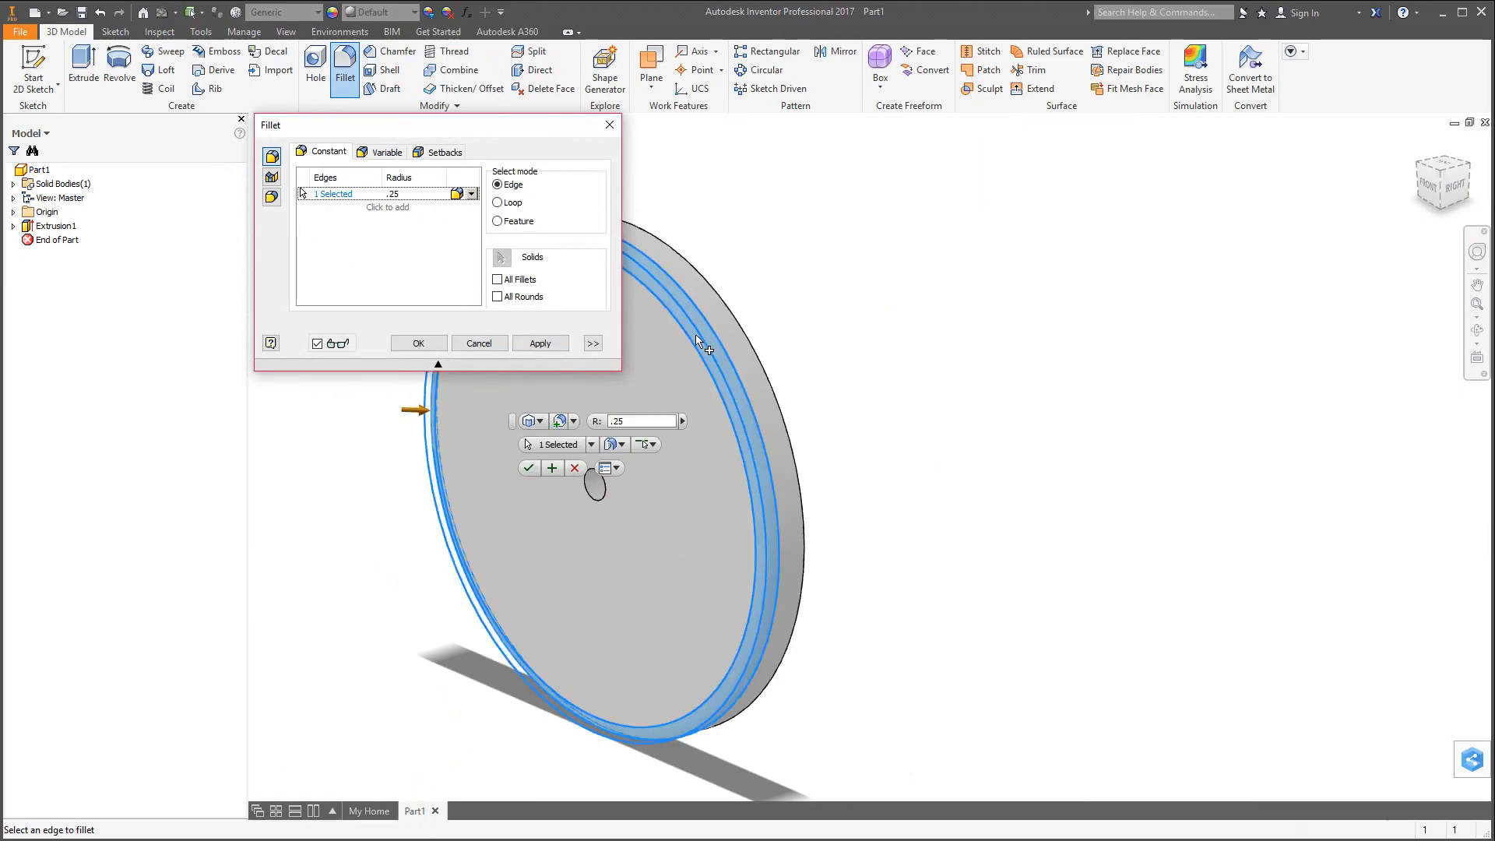
pyautogui.click(418, 344)
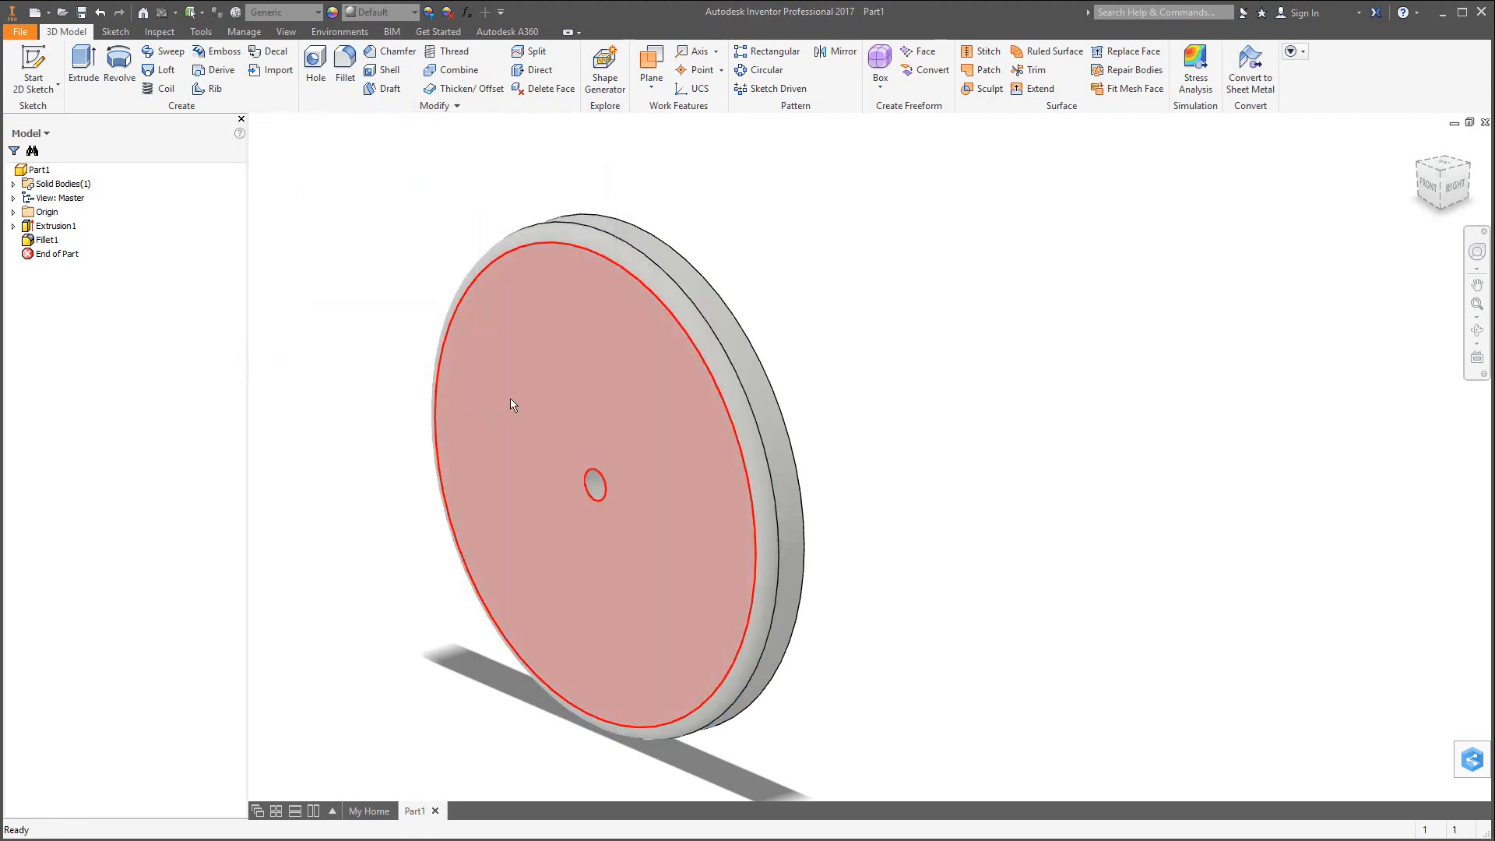
# On the disc's front face, sketch a 7 in diameter circle centred on the origin.
pyautogui.click(579, 388)
pyautogui.press('s')
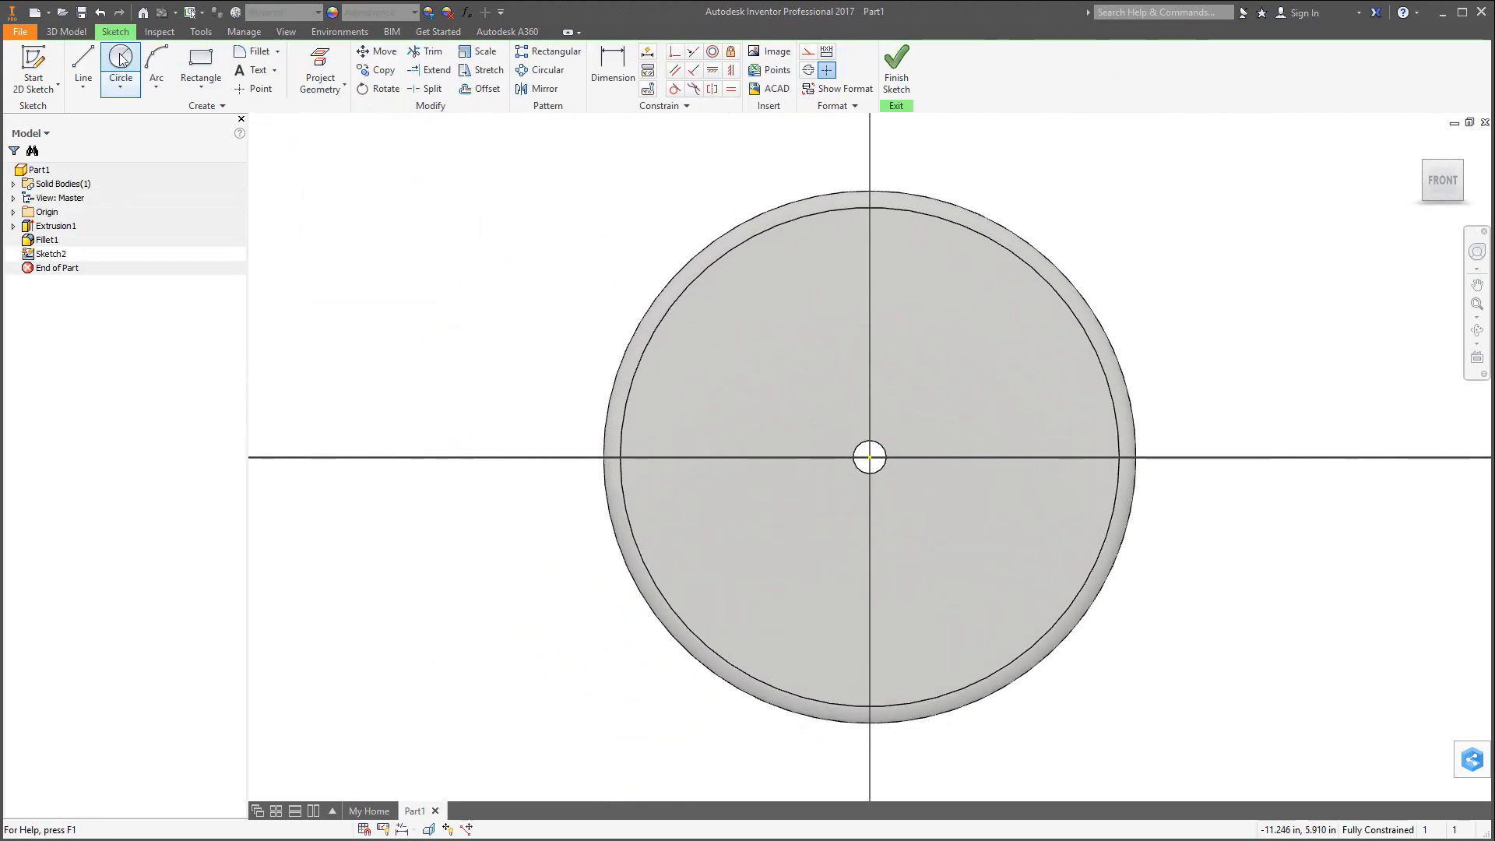
pyautogui.click(121, 63)
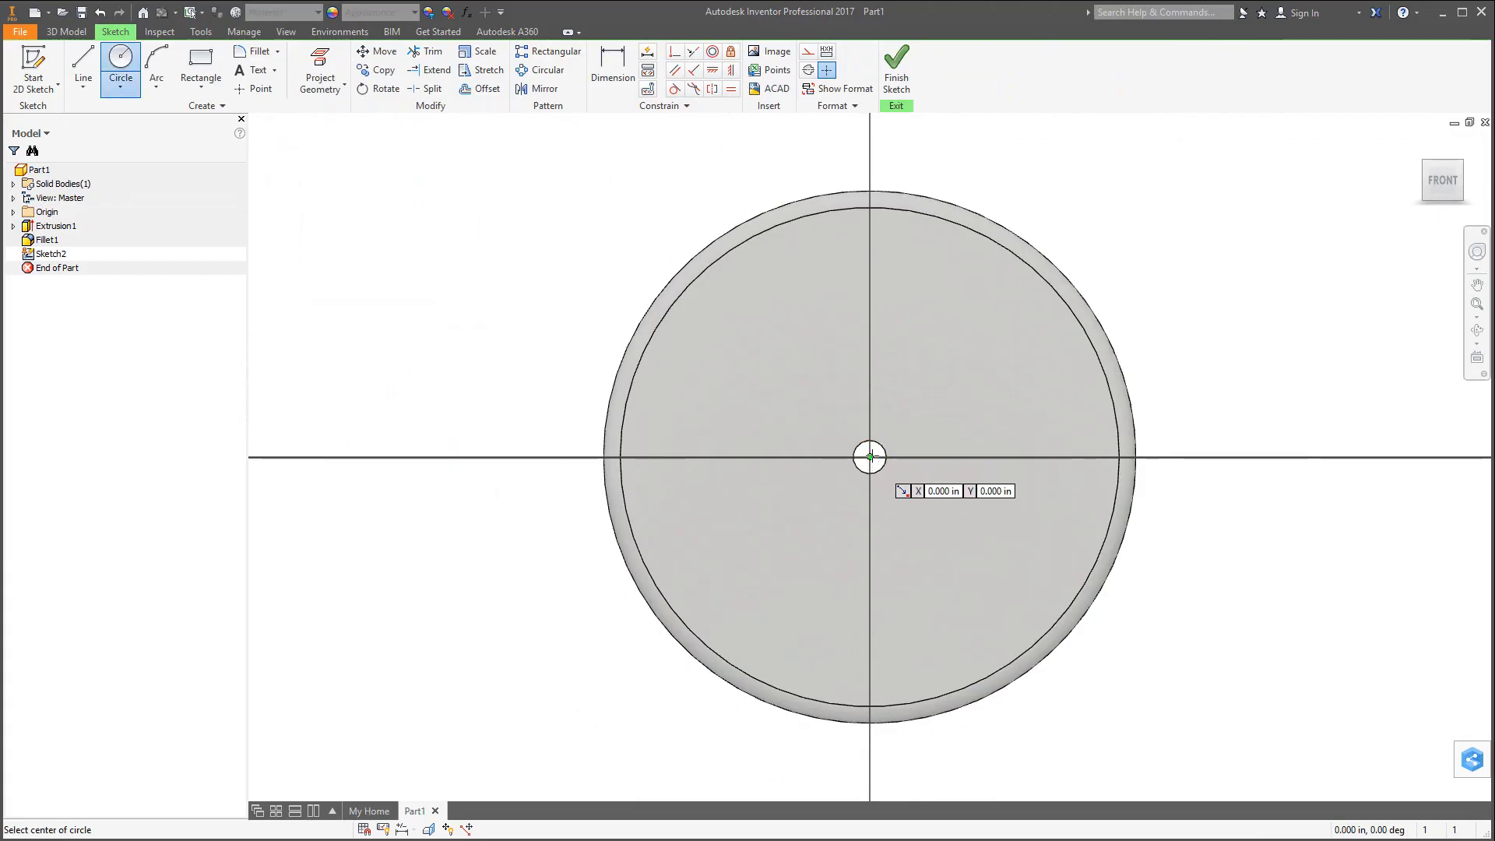
pyautogui.click(870, 457)
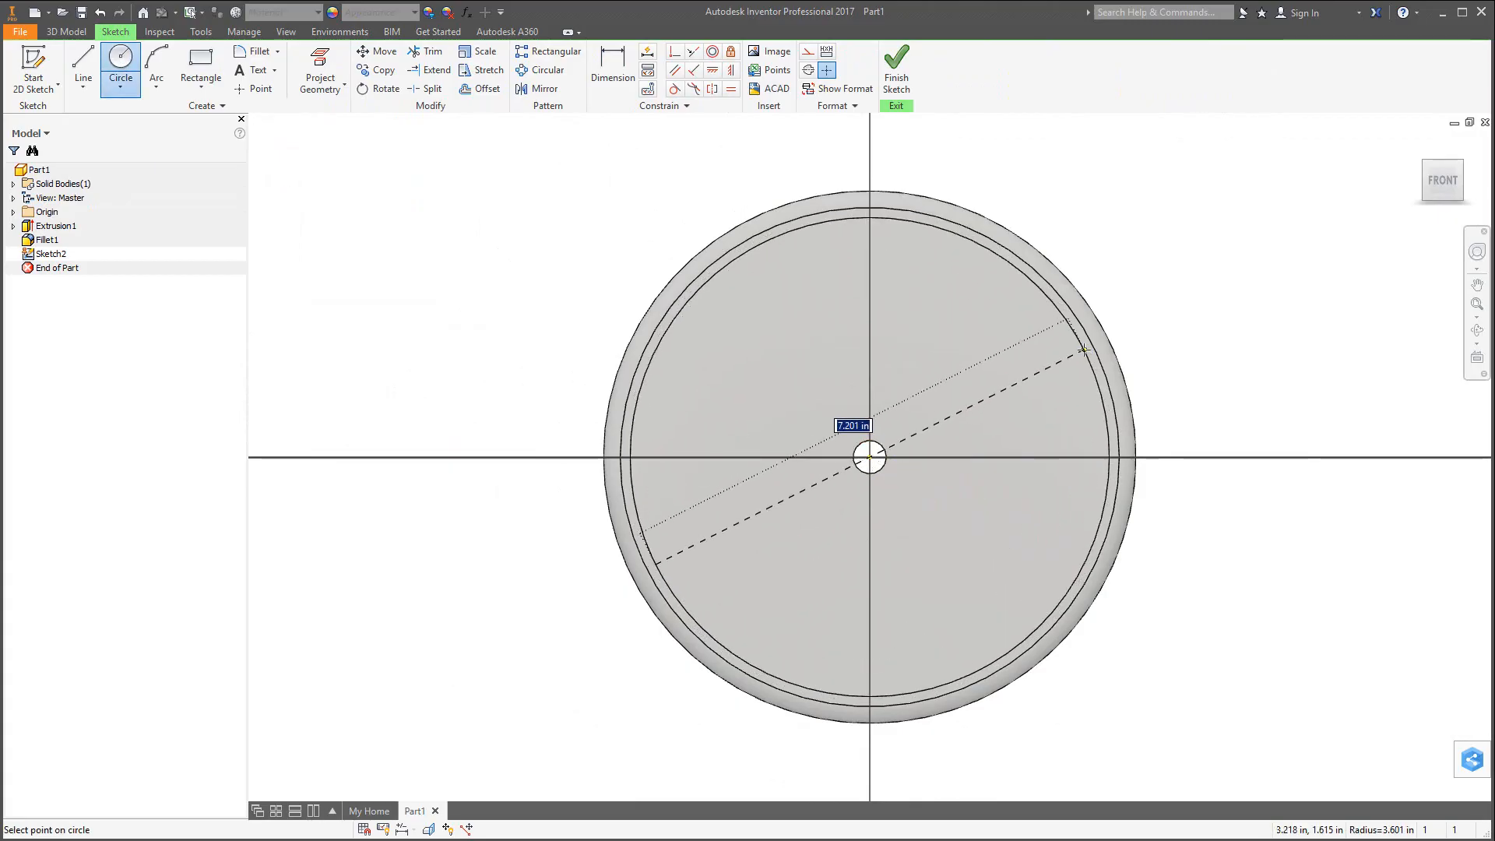
pyautogui.write('7')
pyautogui.press('Return')
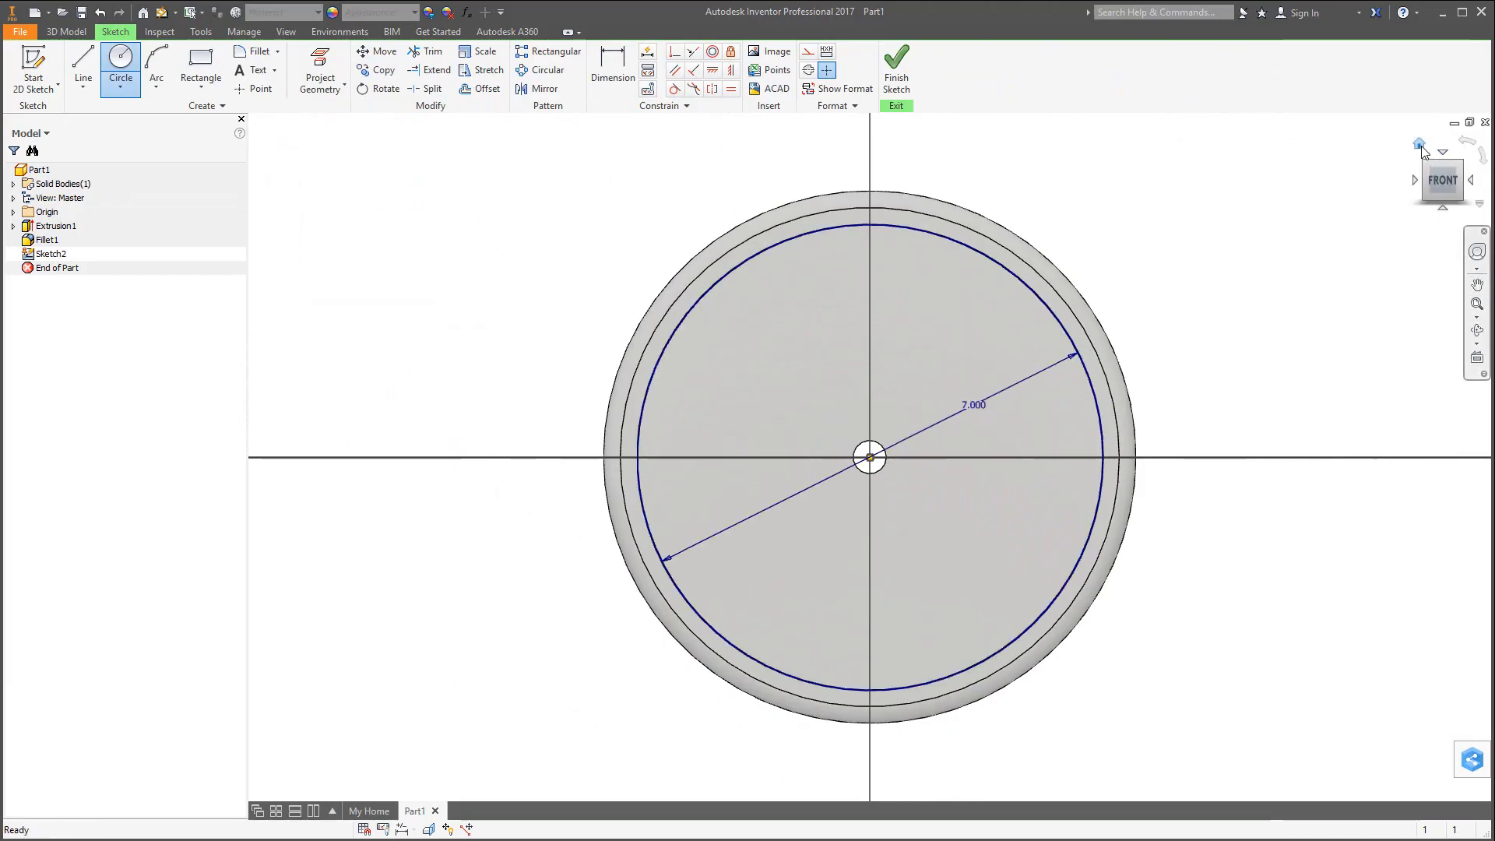
# Cut-extrude the 7 in circle 0.125 in deep into the disc to recess the front face.
pyautogui.click(1419, 145)
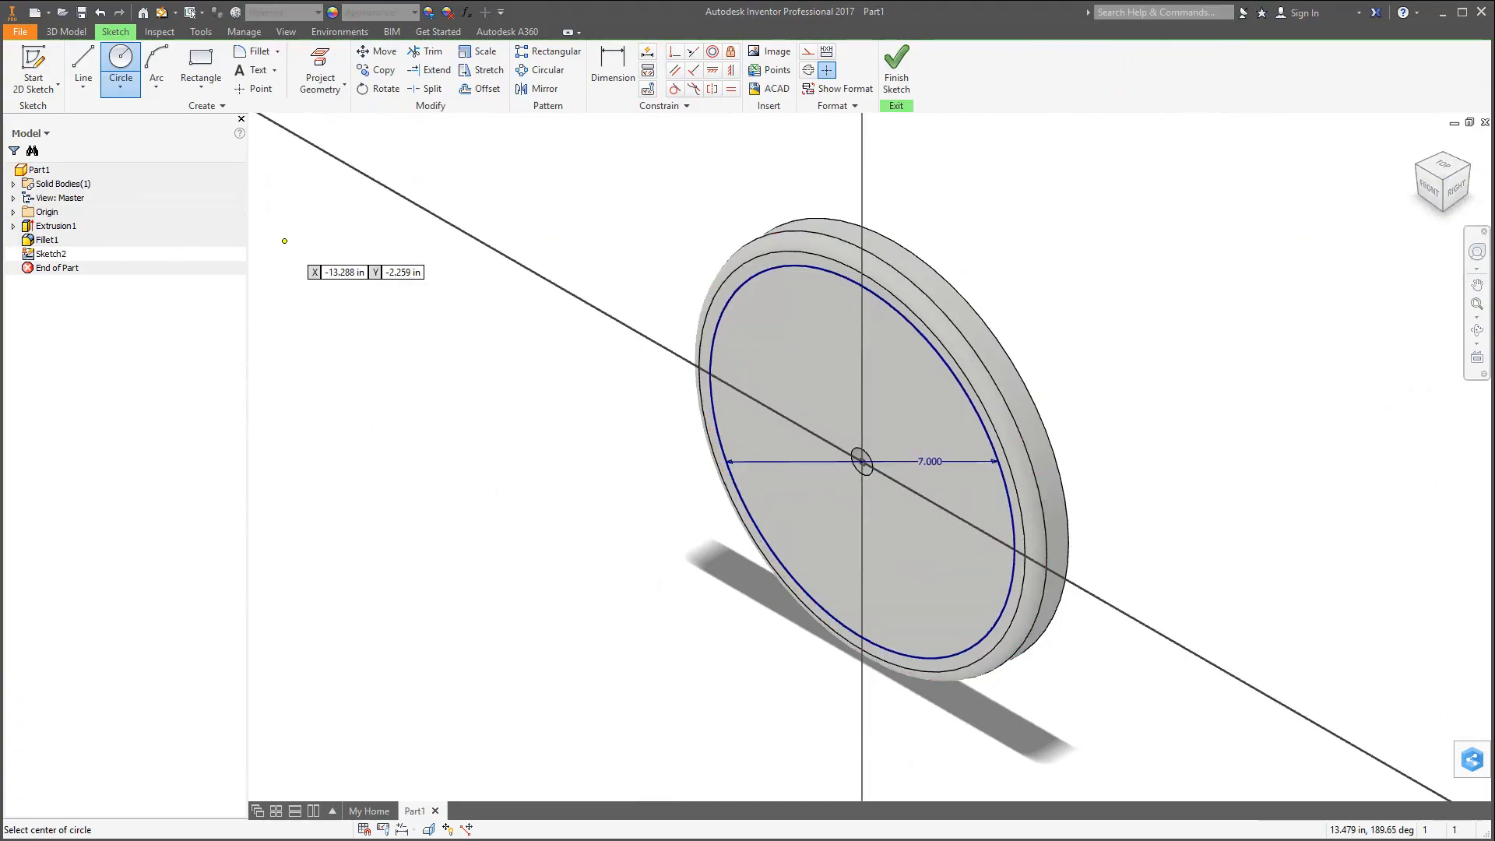
pyautogui.click(66, 31)
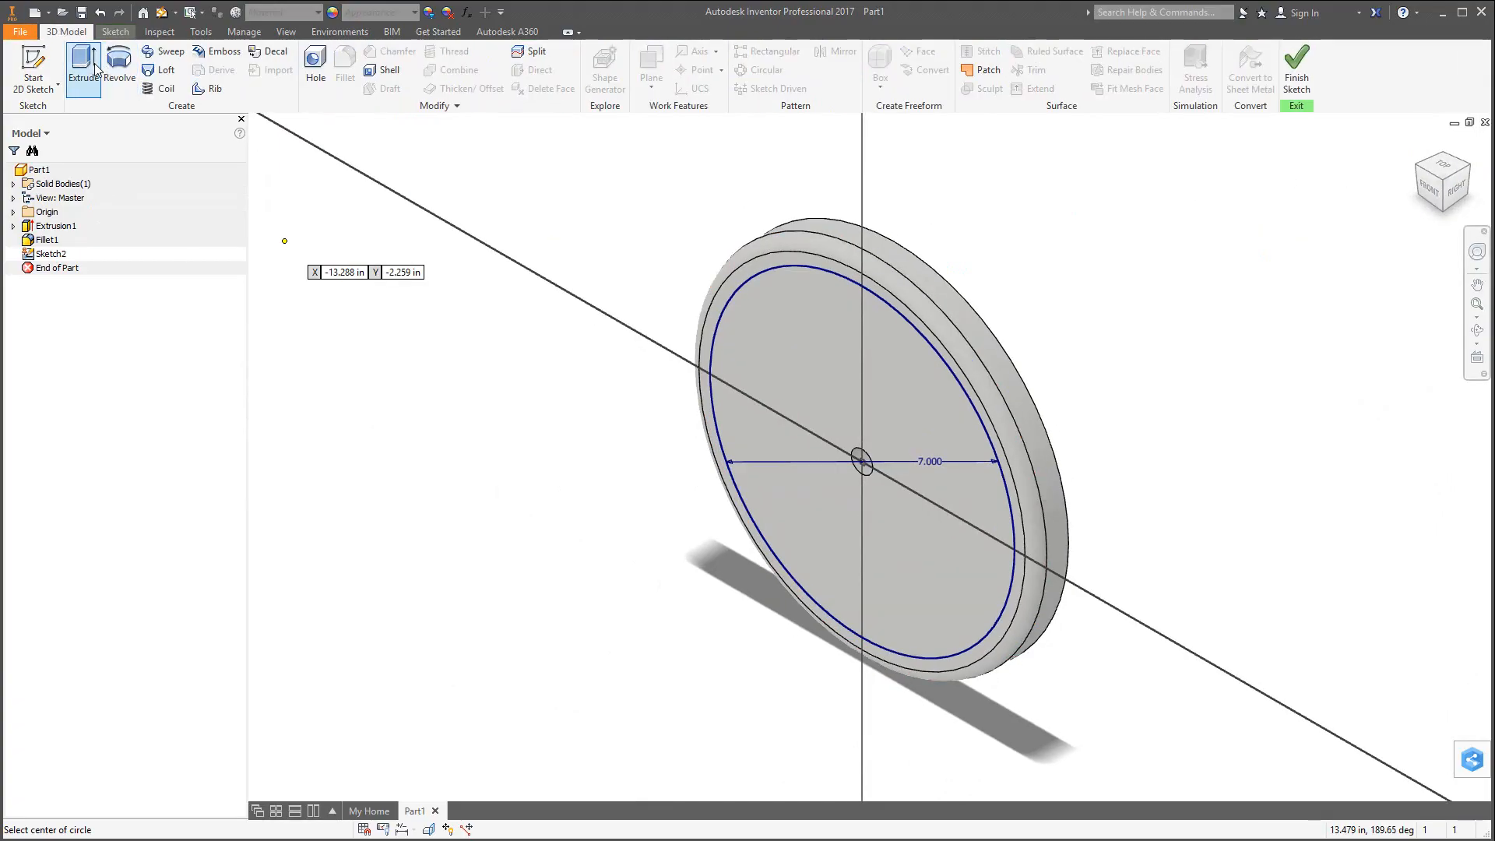
pyautogui.click(90, 70)
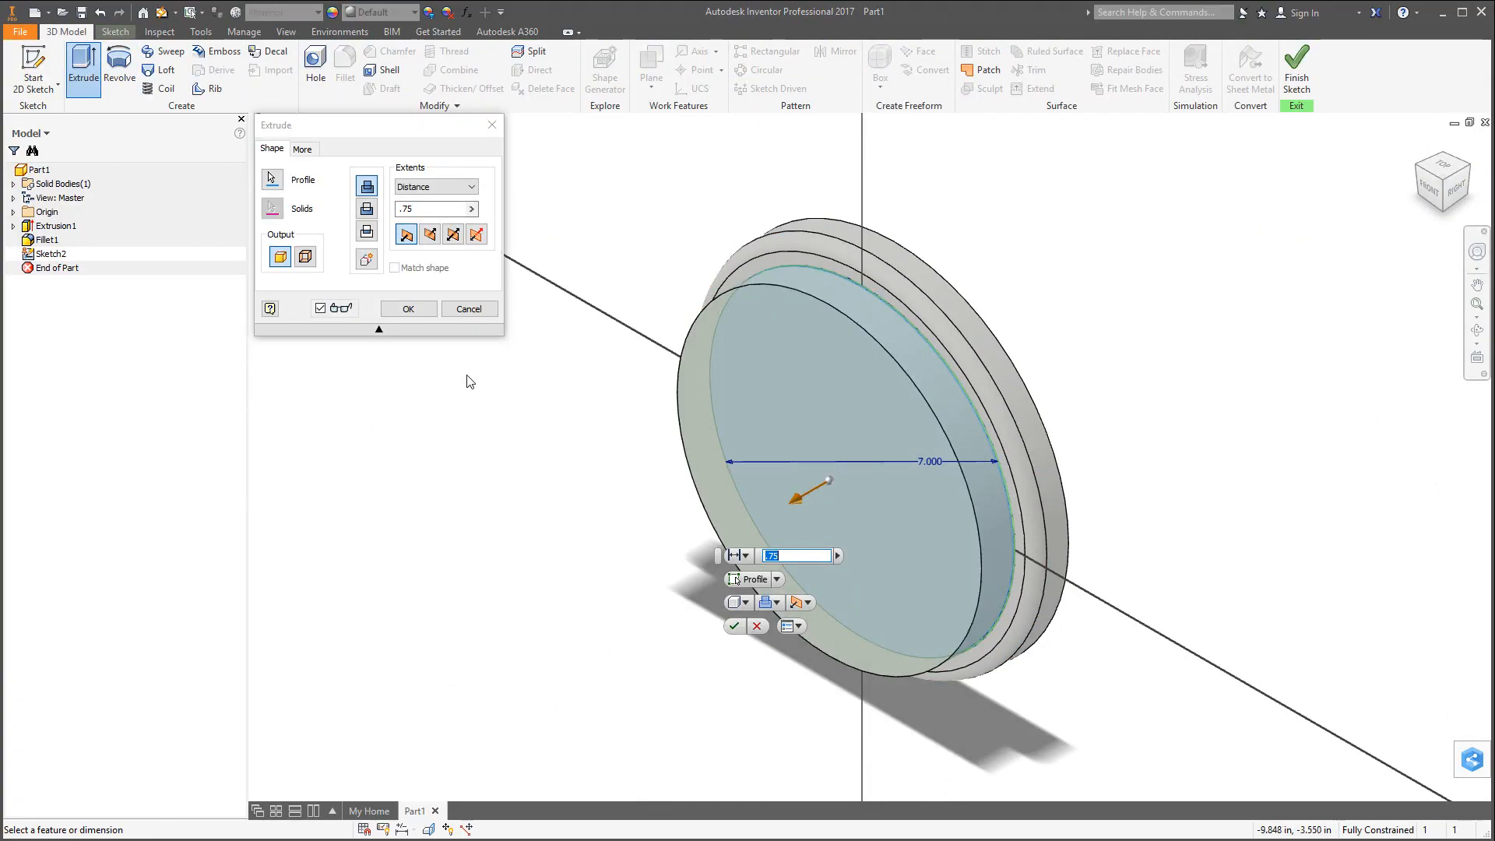
pyautogui.click(430, 234)
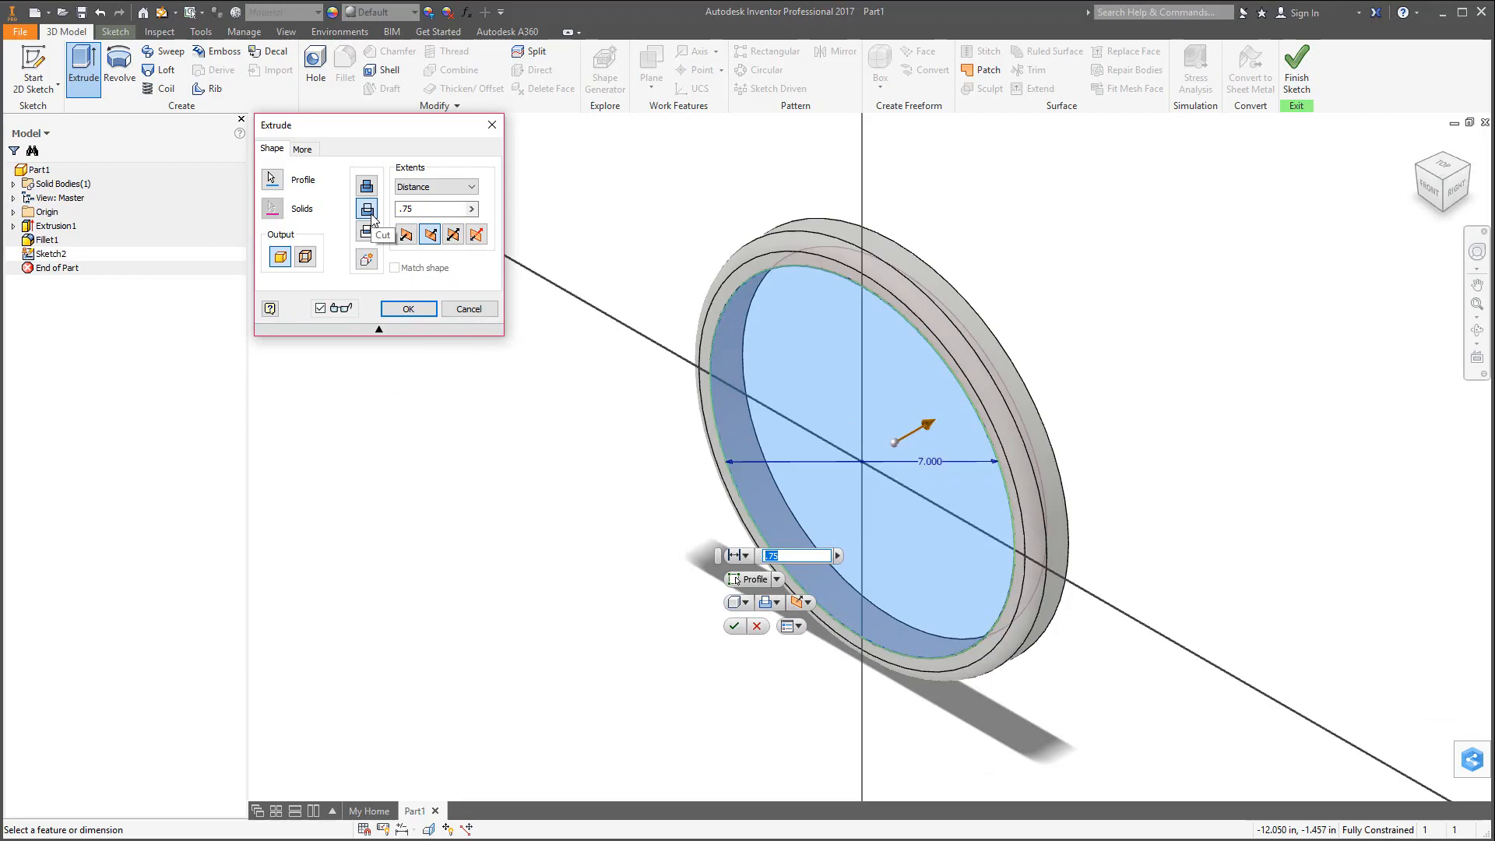
pyautogui.click(420, 210)
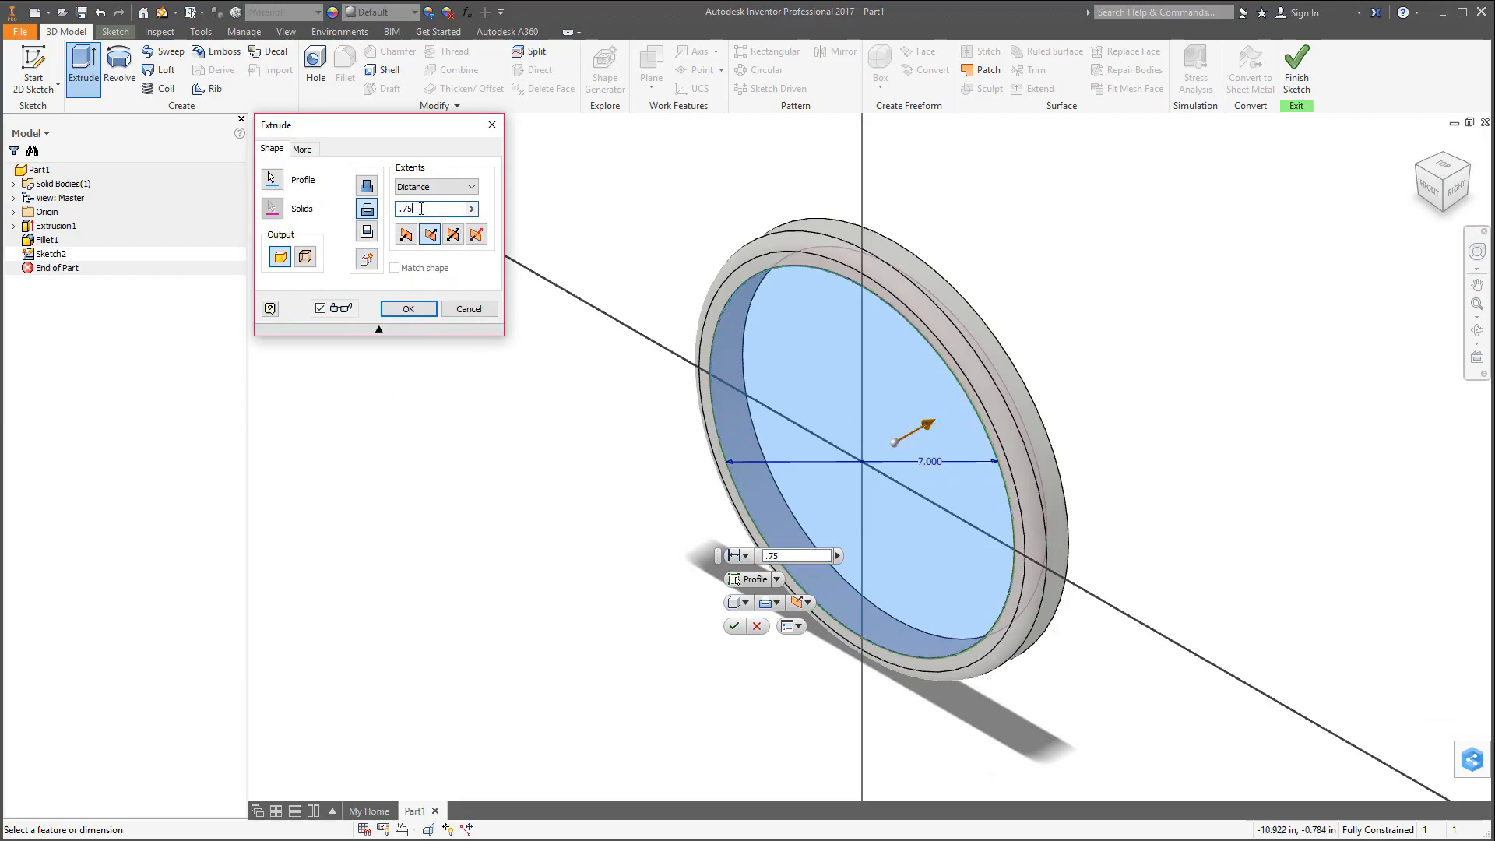
pyautogui.moveTo(422, 209); pyautogui.dragTo(397, 211)
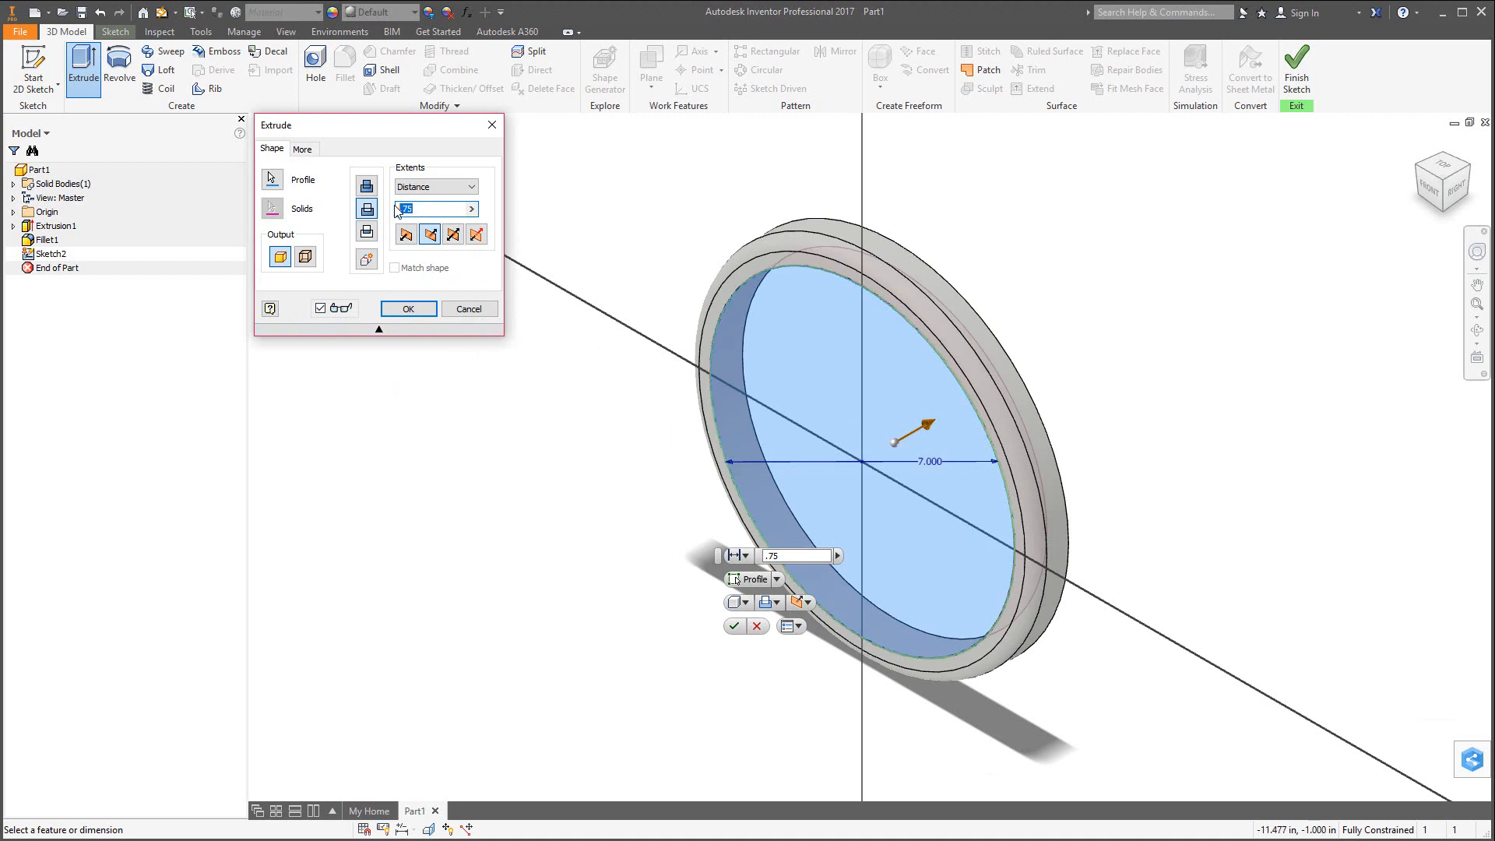
pyautogui.write('.125')
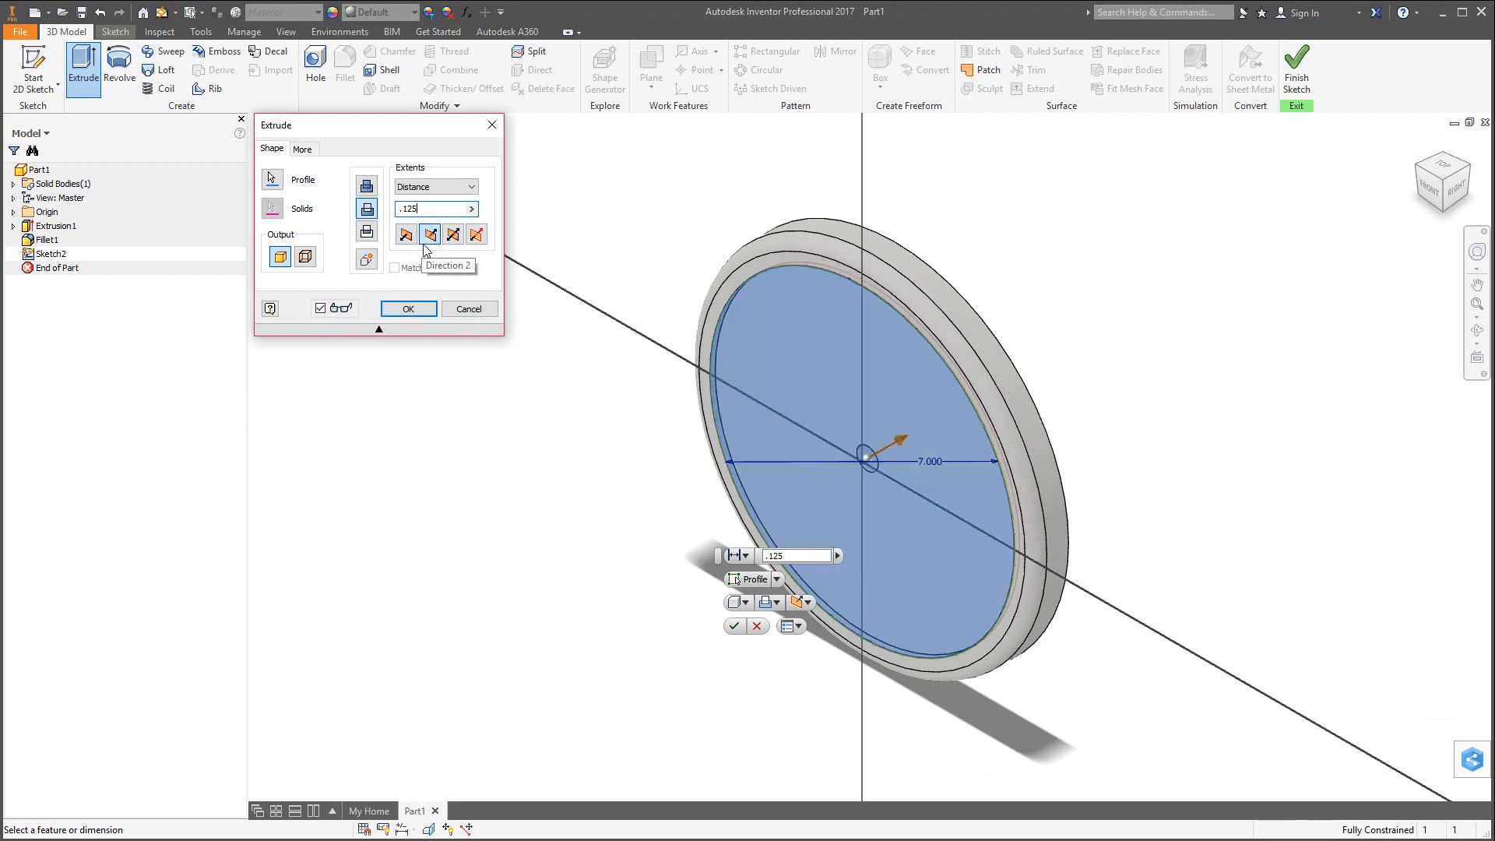
pyautogui.click(399, 311)
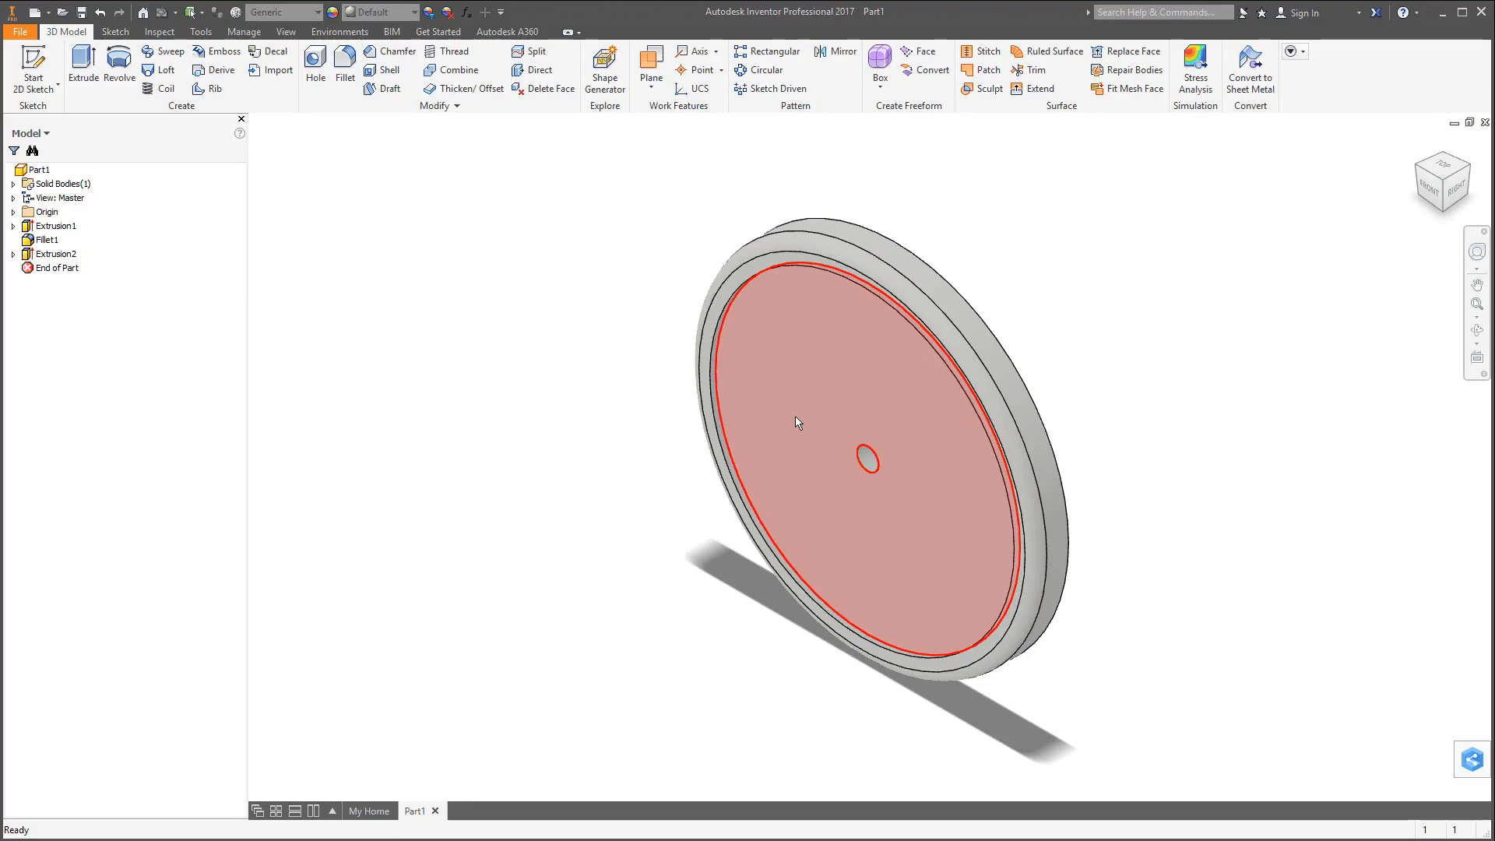
# Check the clock body drawing in the exam PDF, and sketch a 6.5 in diameter circle centred on the origin on the disc's front rim face.
pyautogui.moveTo(795, 416)
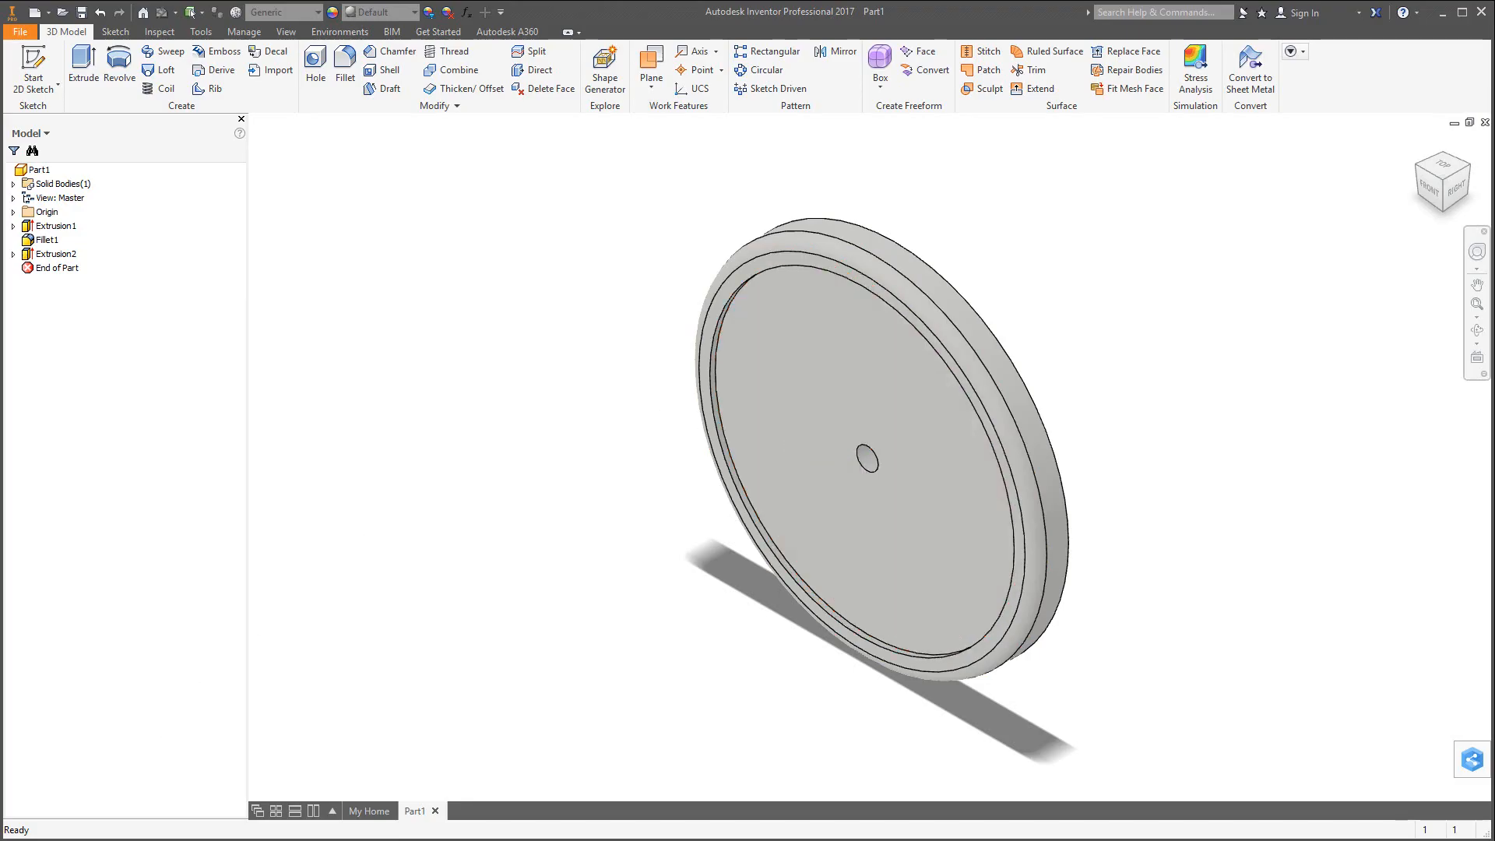
pyautogui.hotkey('alt', 'Tab')
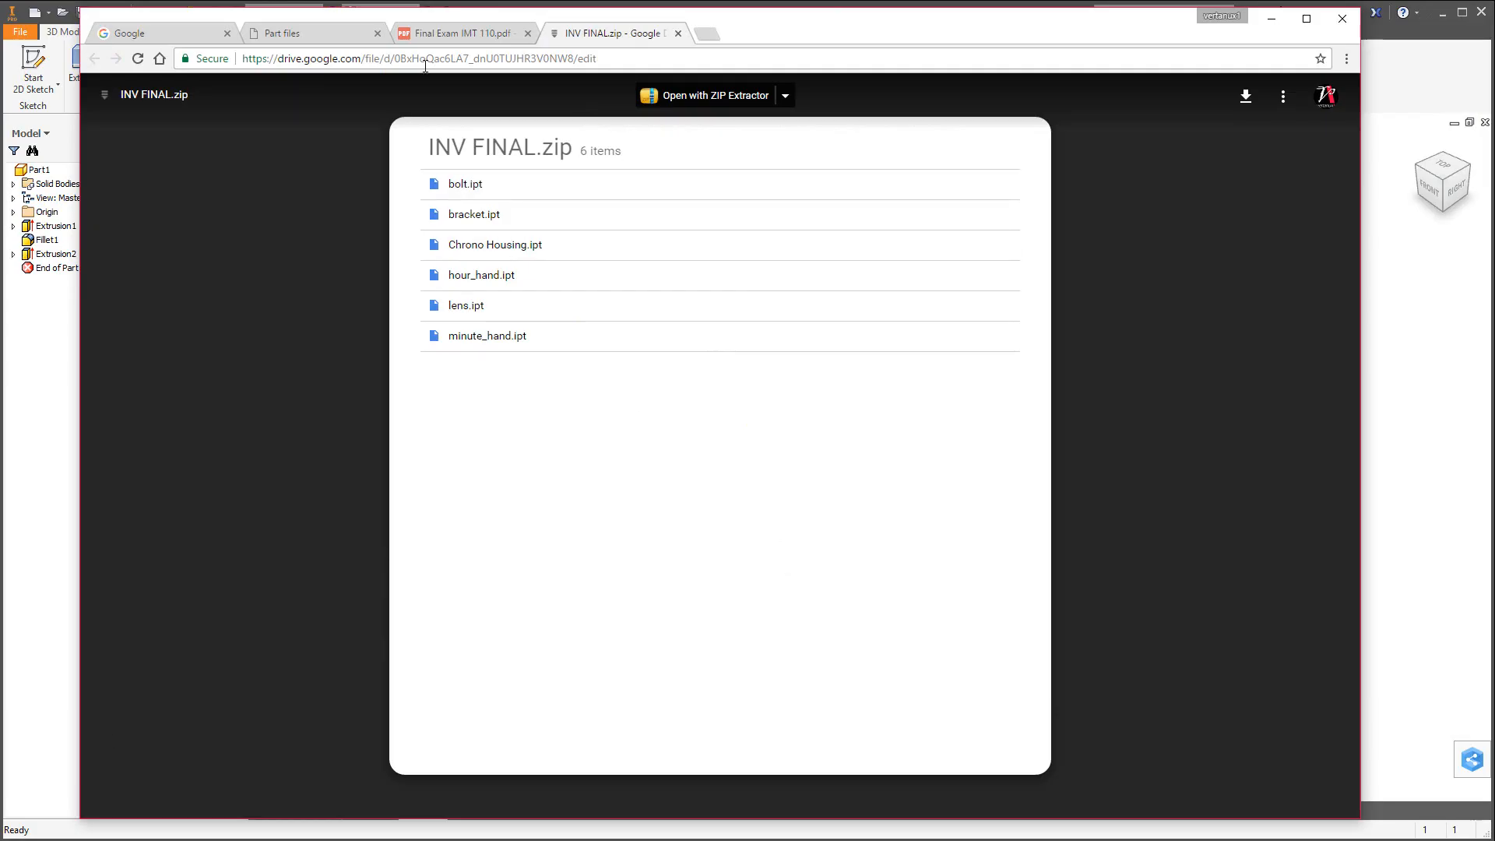
pyautogui.click(436, 35)
pyautogui.scroll(8, 728, 528)
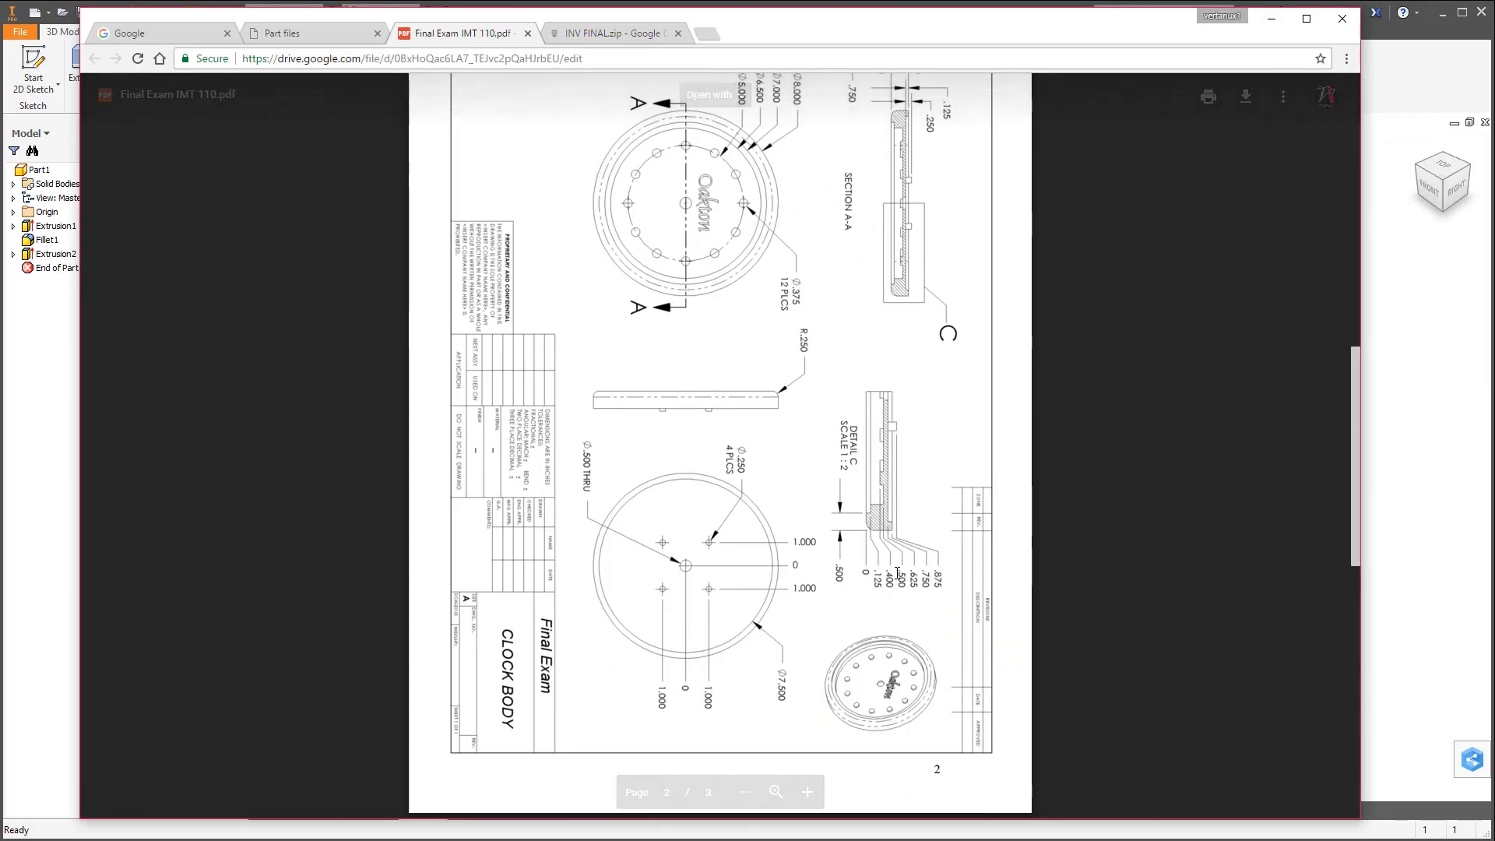
pyautogui.hotkey('alt', 'Tab')
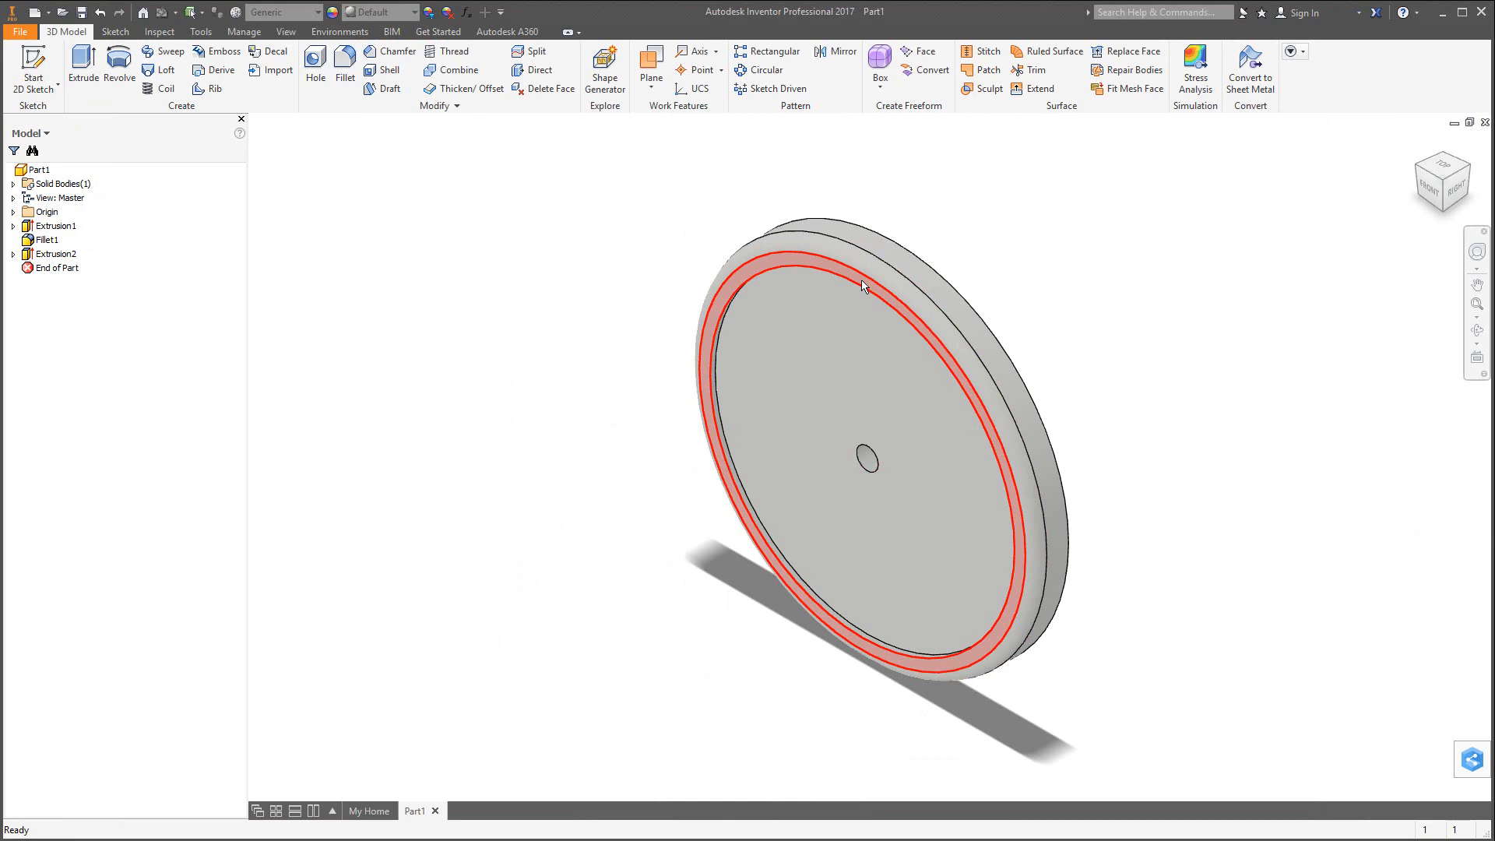
pyautogui.moveTo(886, 305)
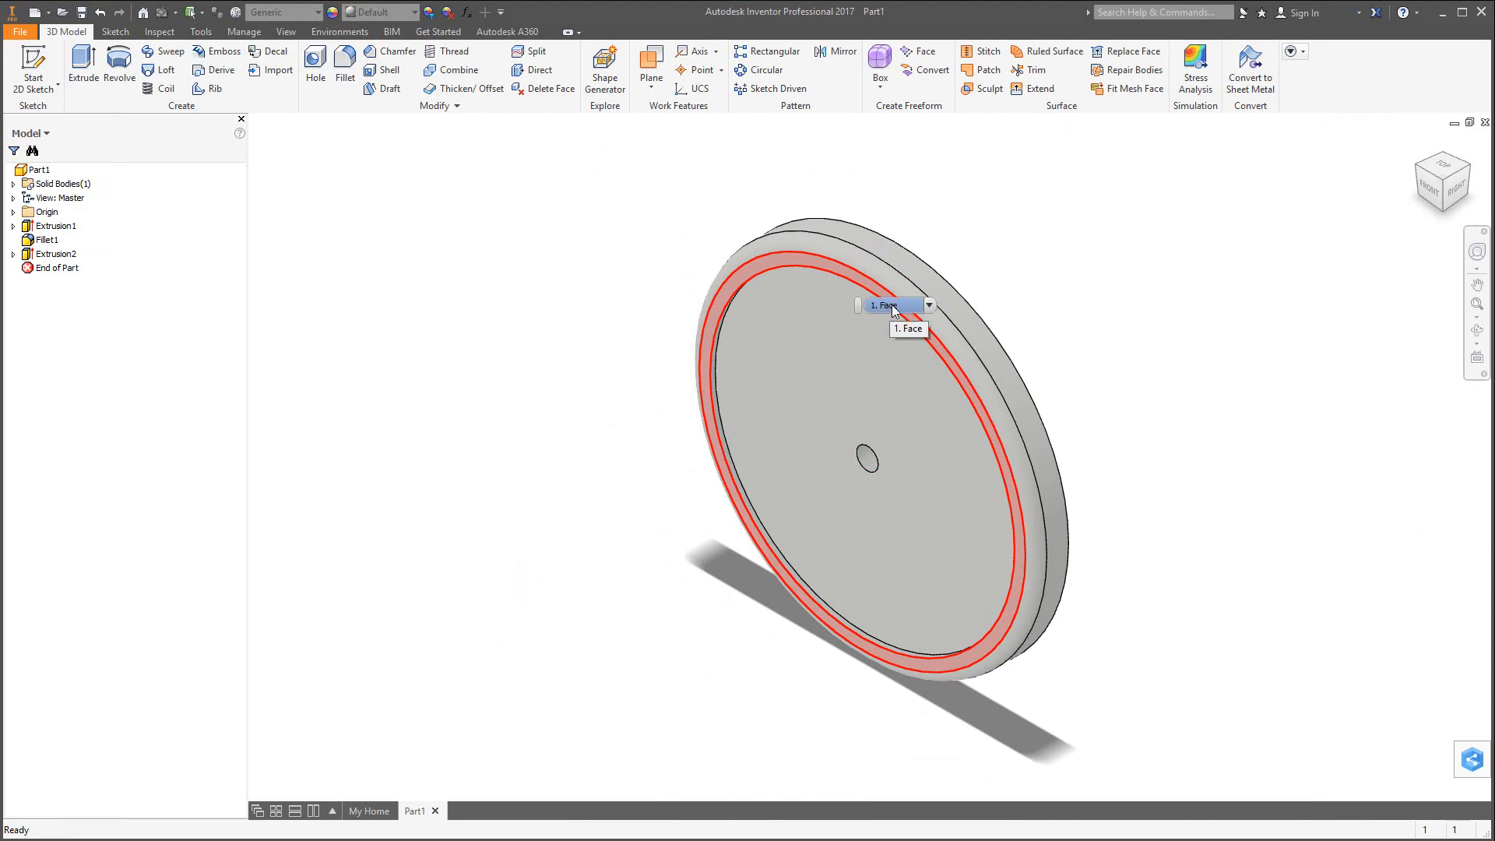
pyautogui.click(894, 309)
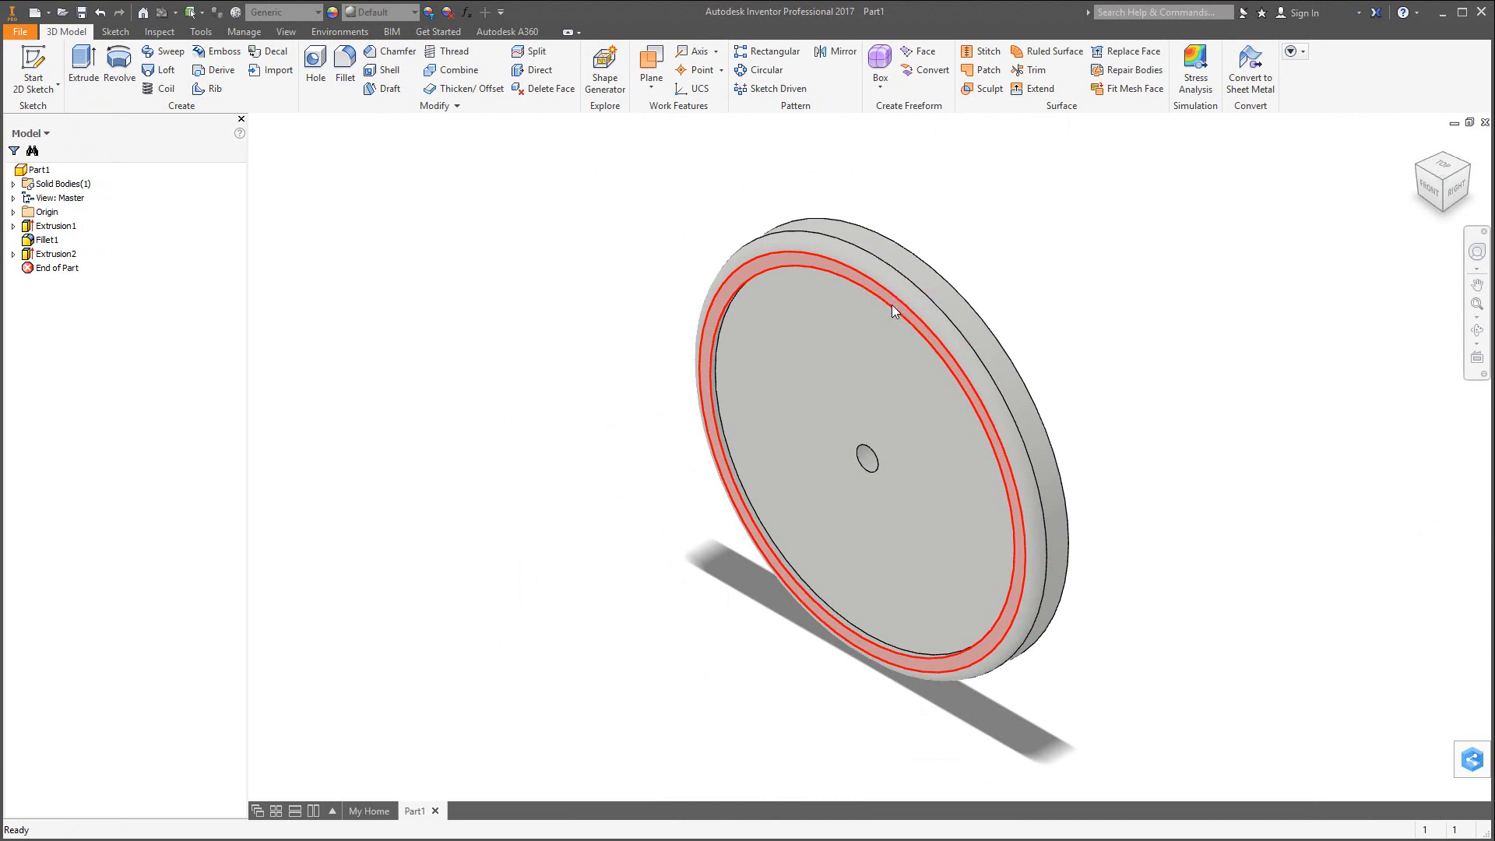
pyautogui.click(962, 297)
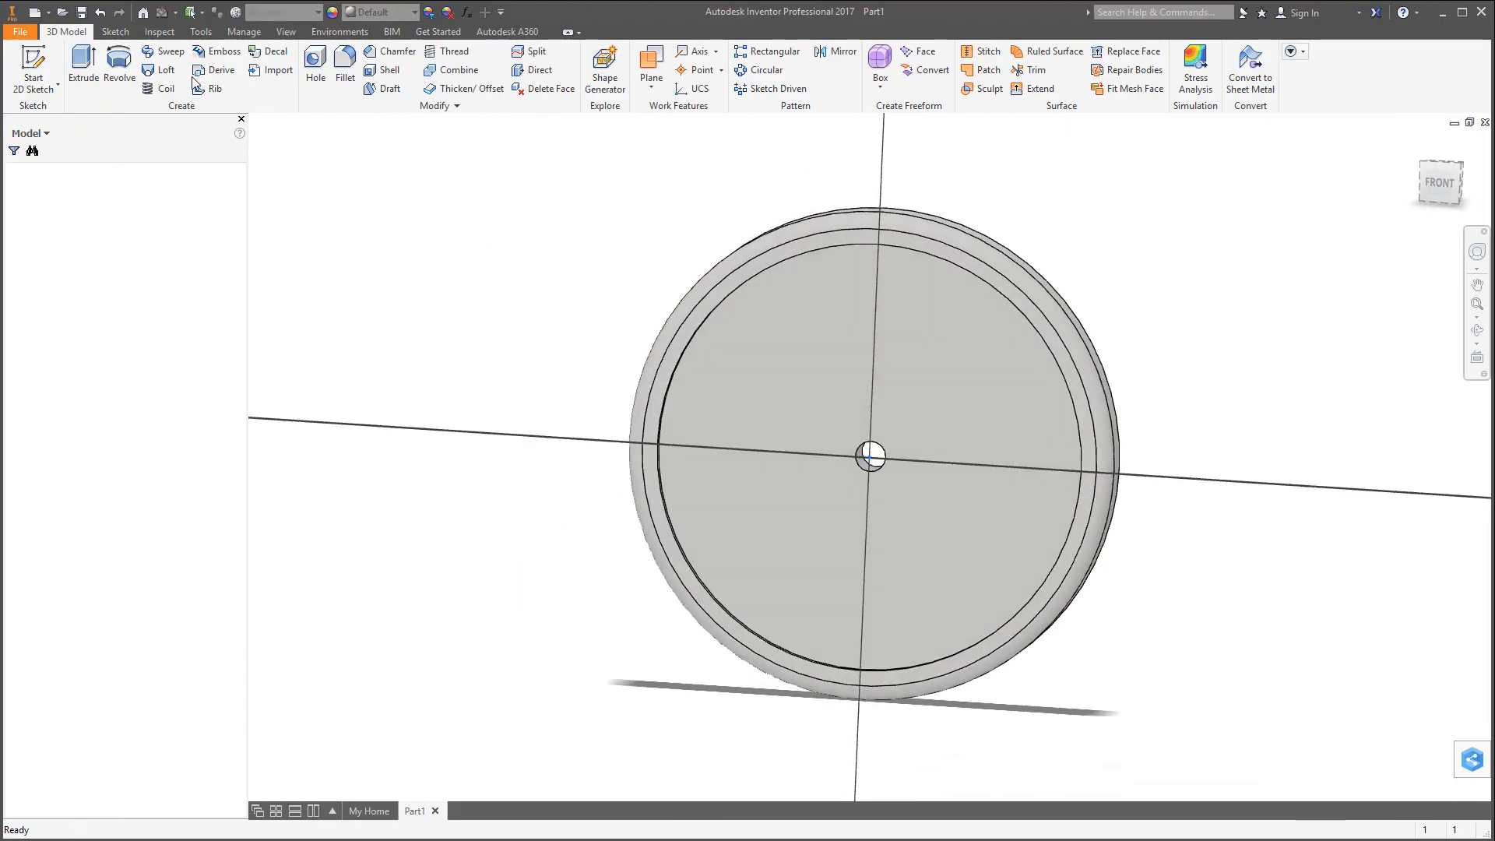
pyautogui.click(120, 64)
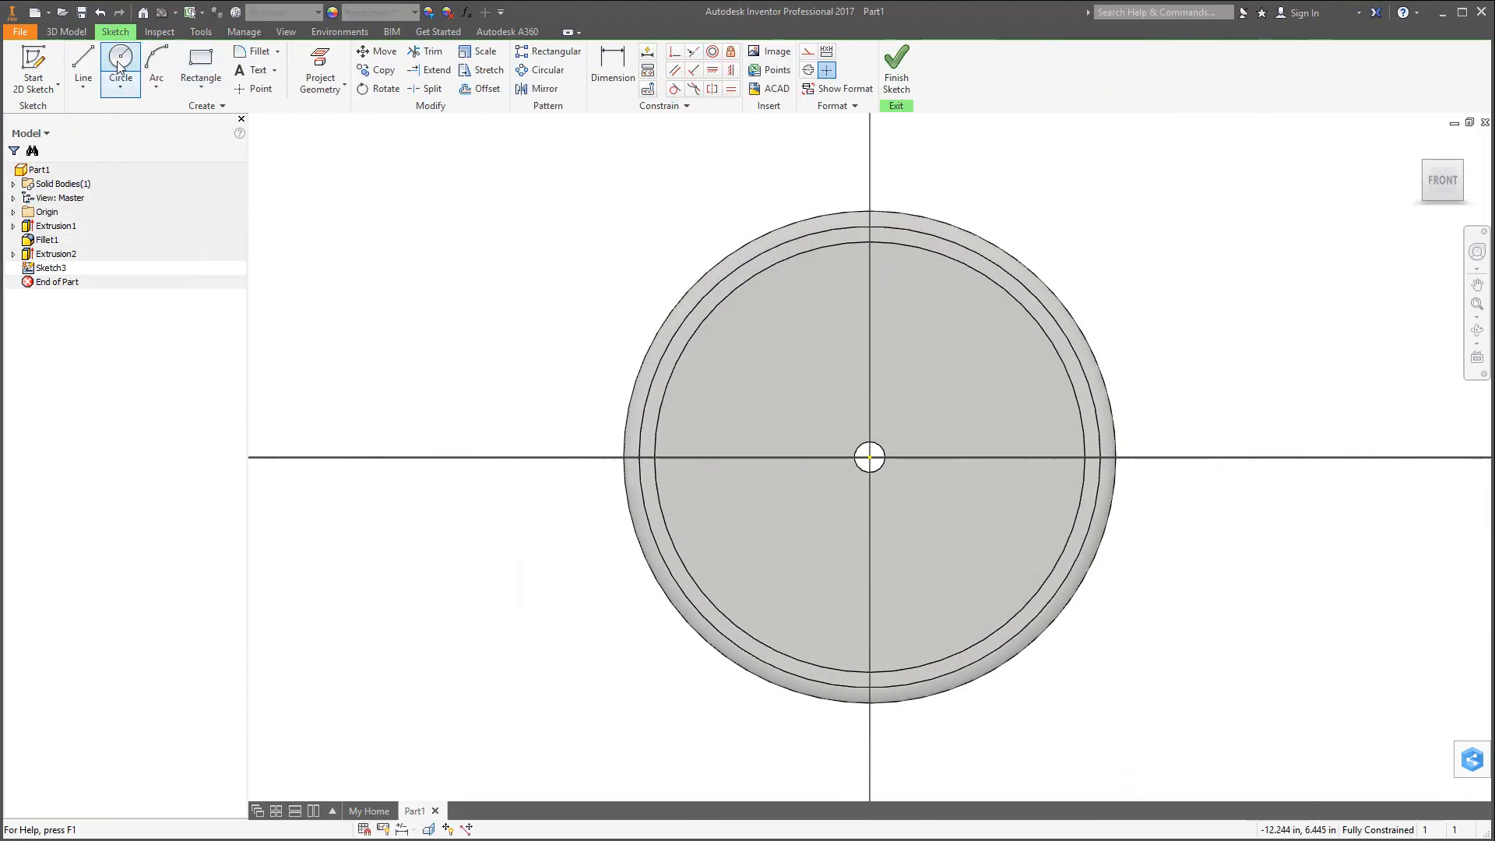
pyautogui.click(870, 457)
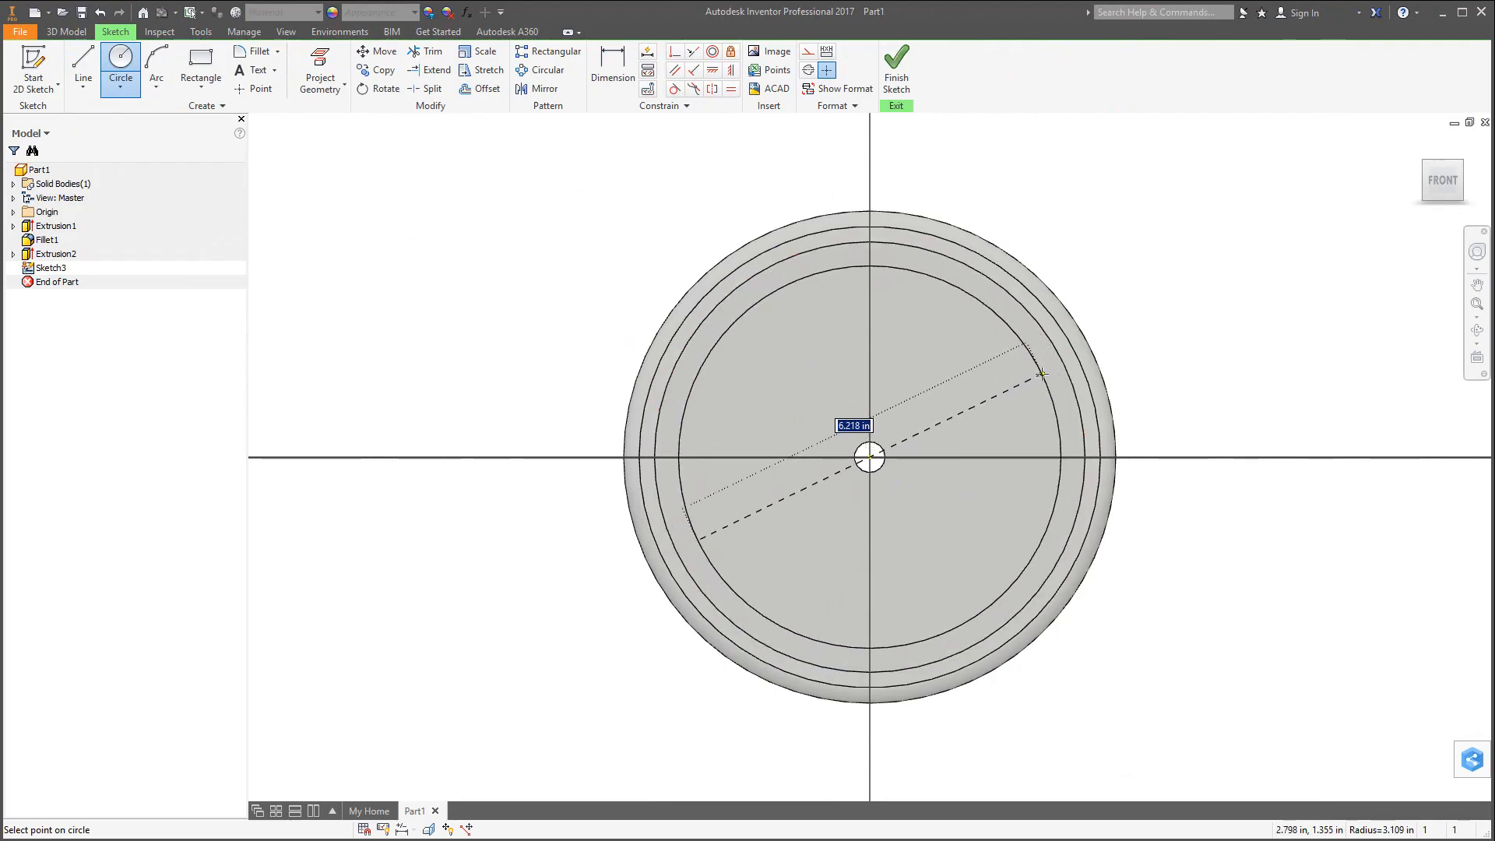
pyautogui.write('6.5')
pyautogui.press('Return')
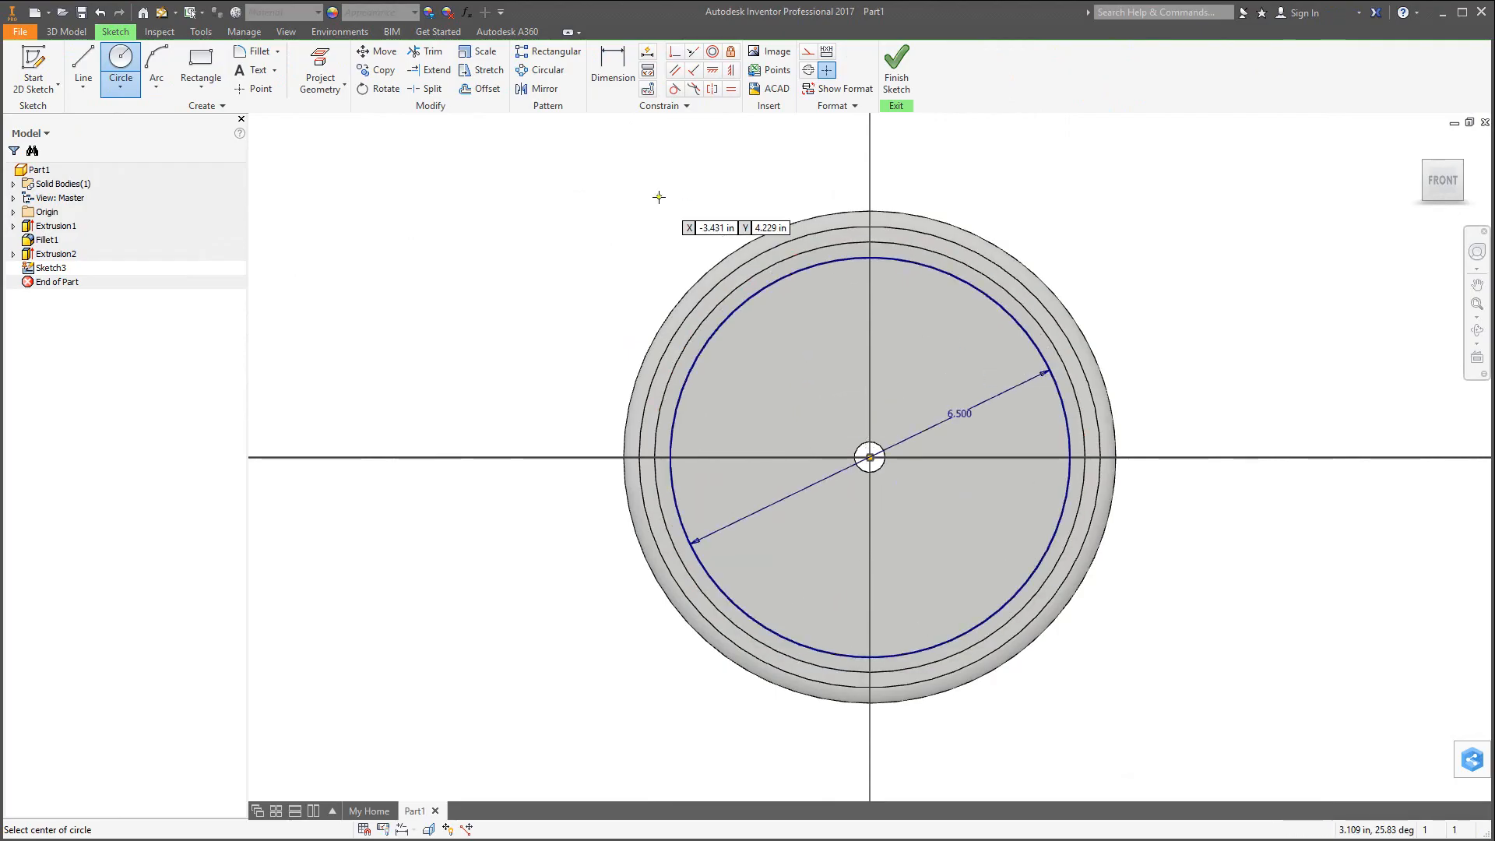
# Cut-extrude the 6.5 in circle 0.5 in deep into the disc from the front rim face.
pyautogui.click(66, 31)
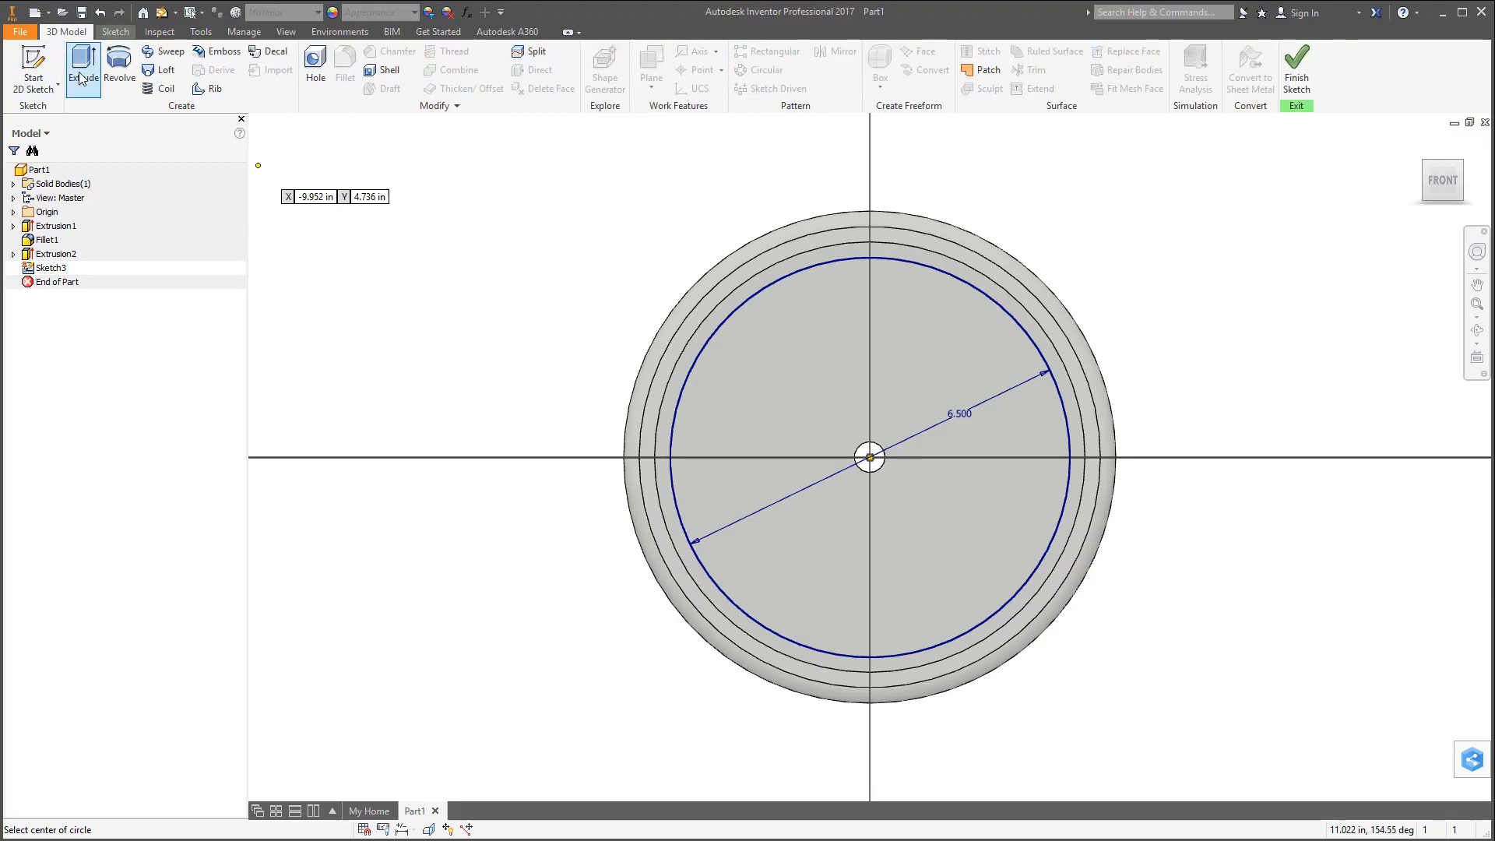
pyautogui.click(85, 70)
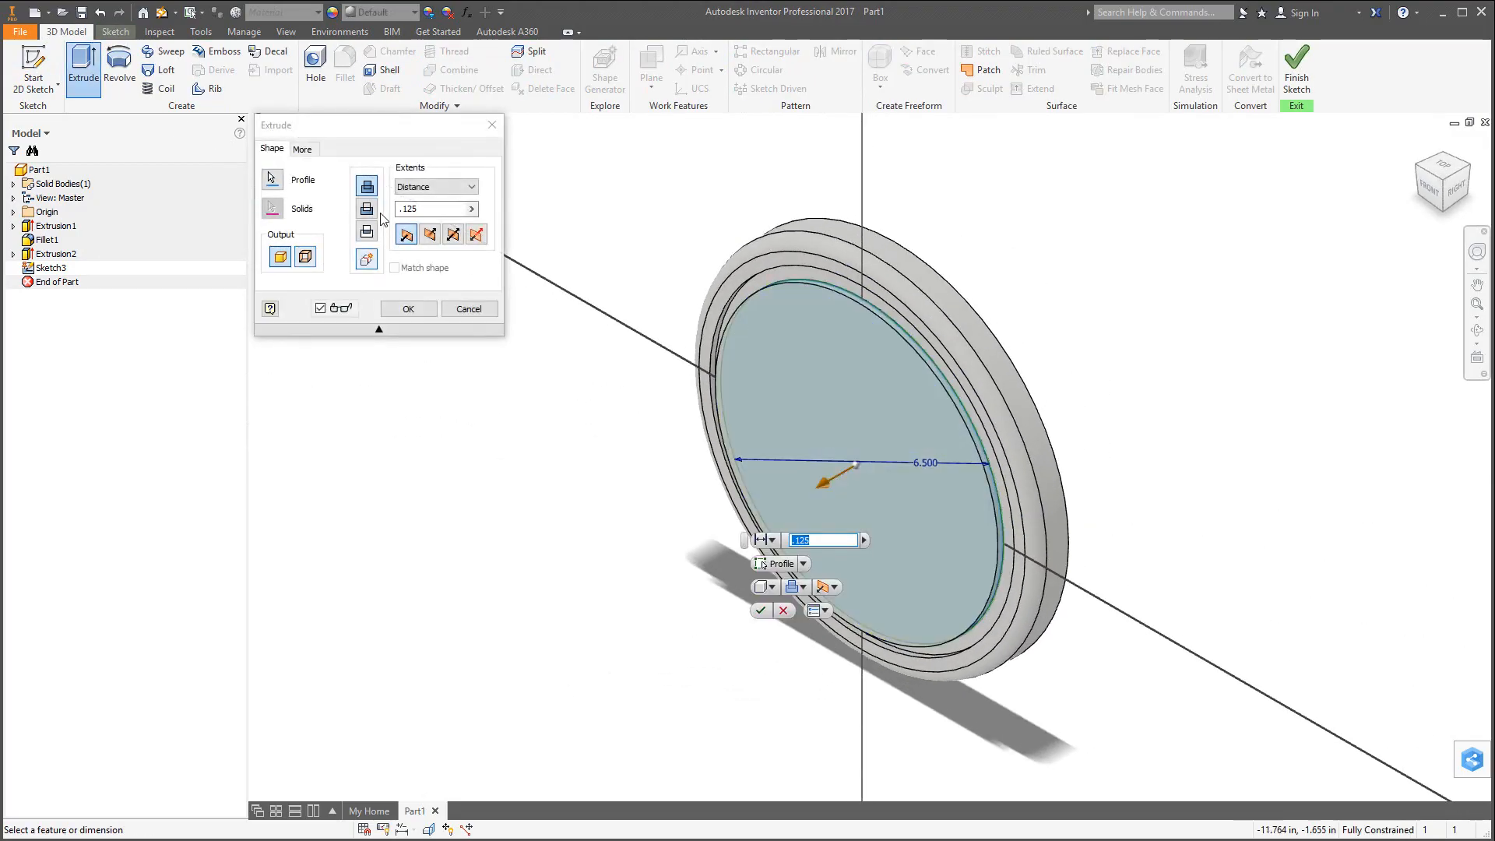
pyautogui.click(423, 235)
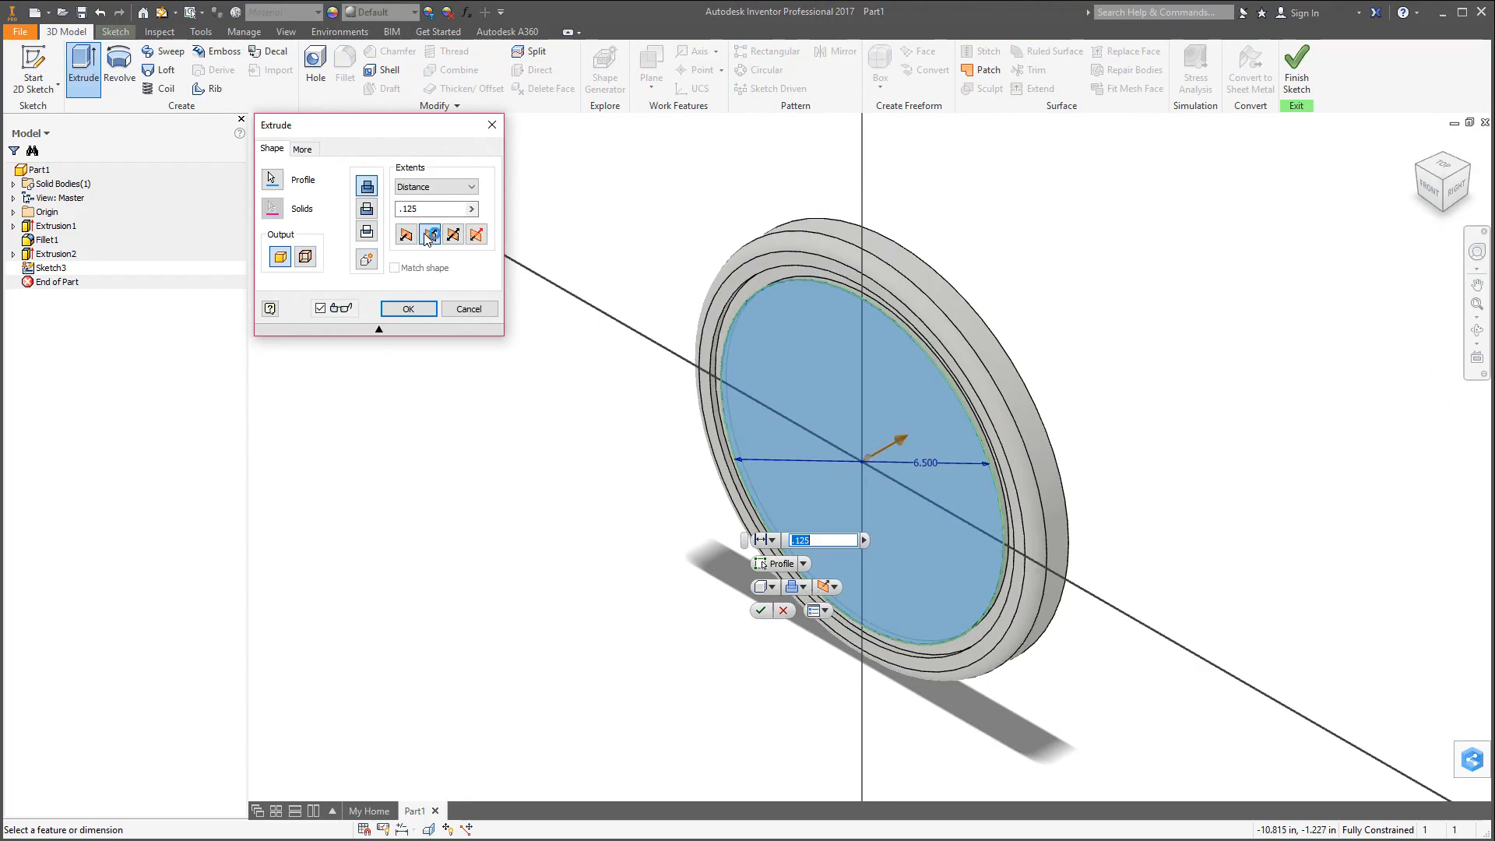
pyautogui.click(368, 214)
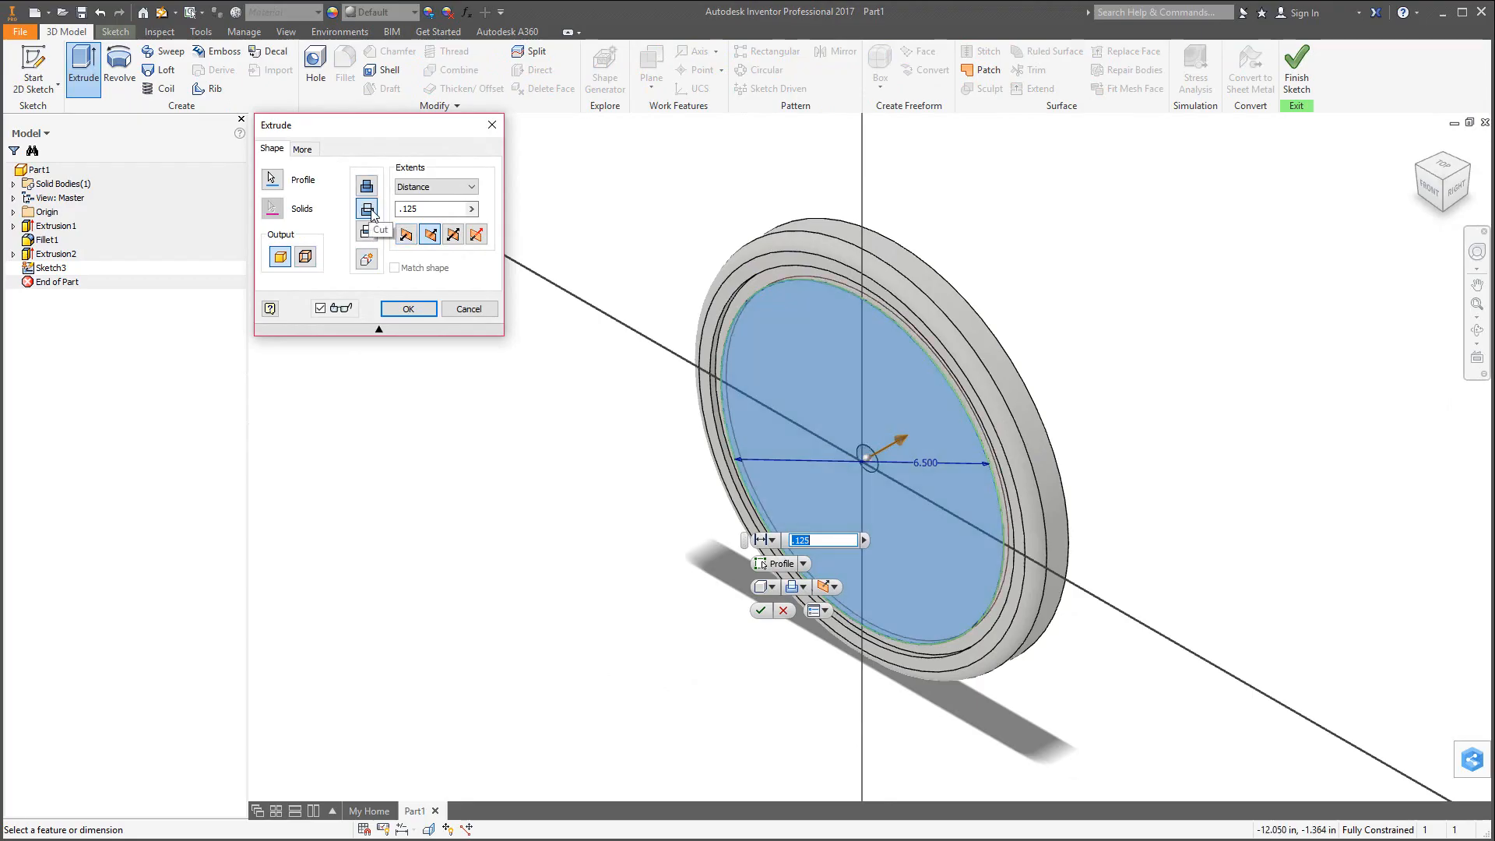
pyautogui.click(399, 207)
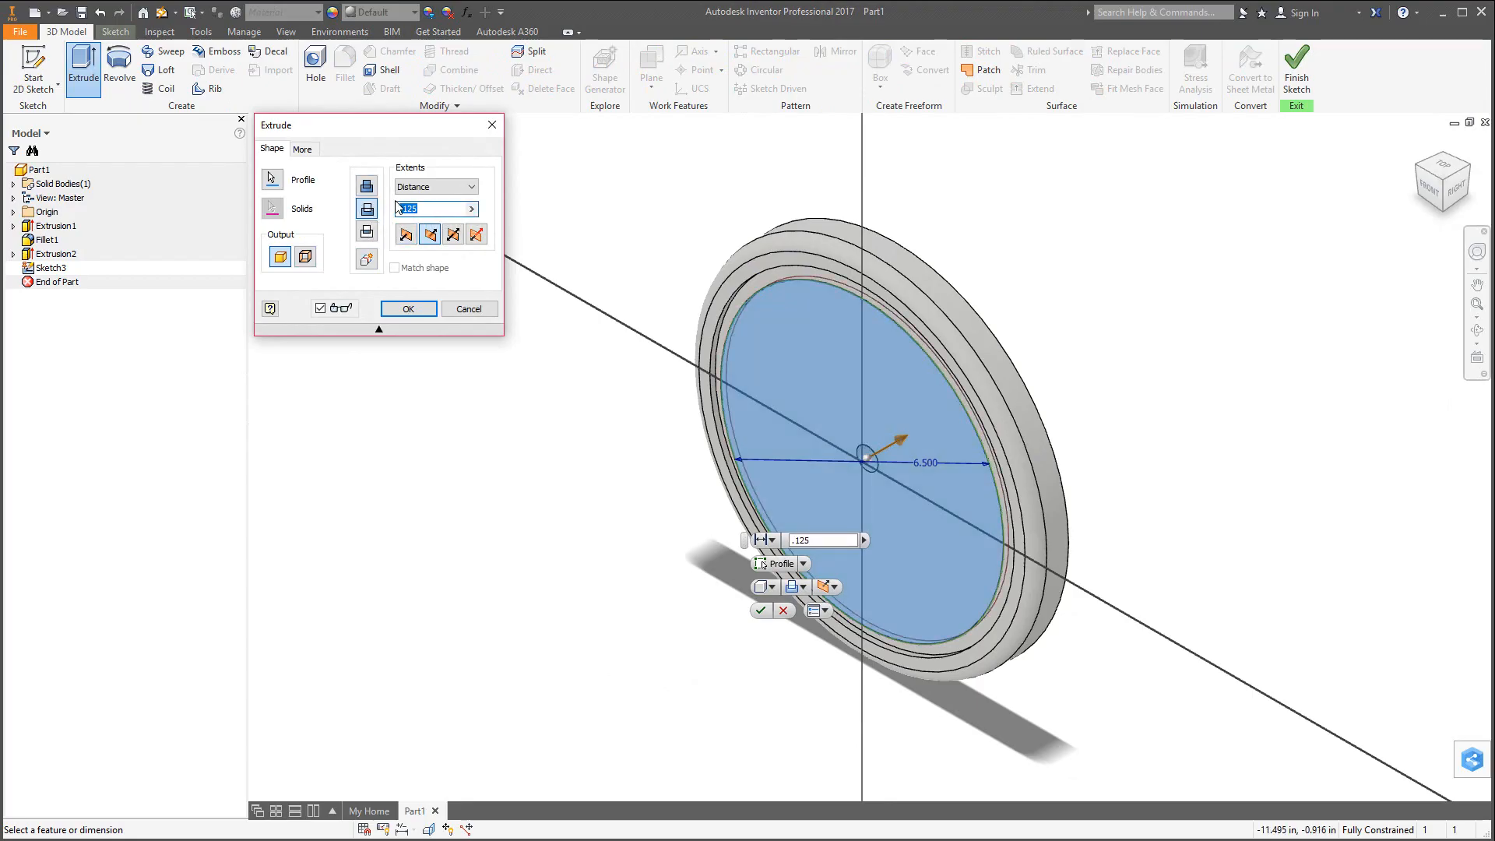
pyautogui.write('.5')
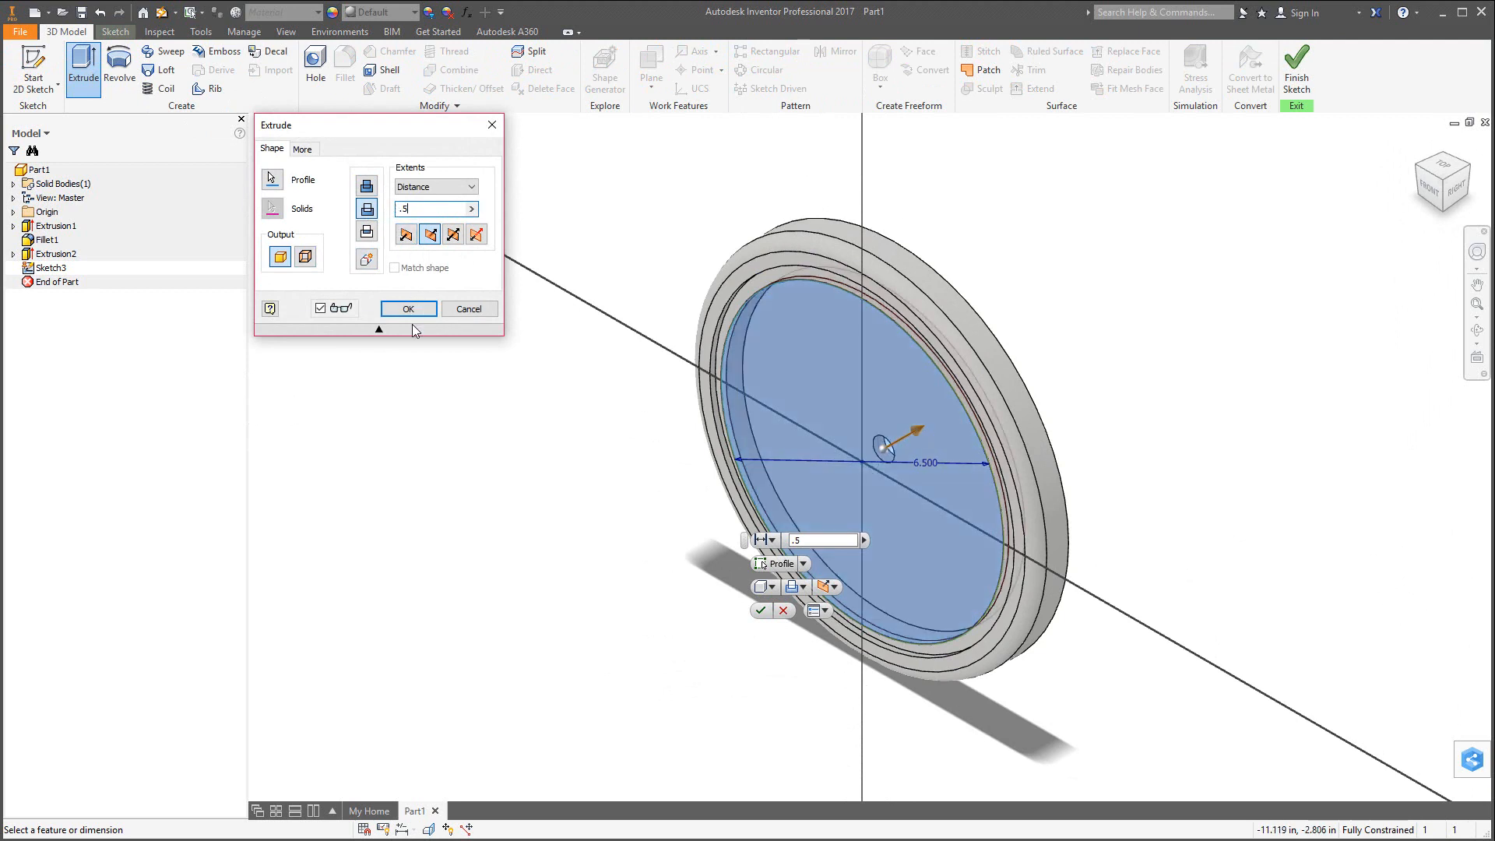
pyautogui.click(408, 309)
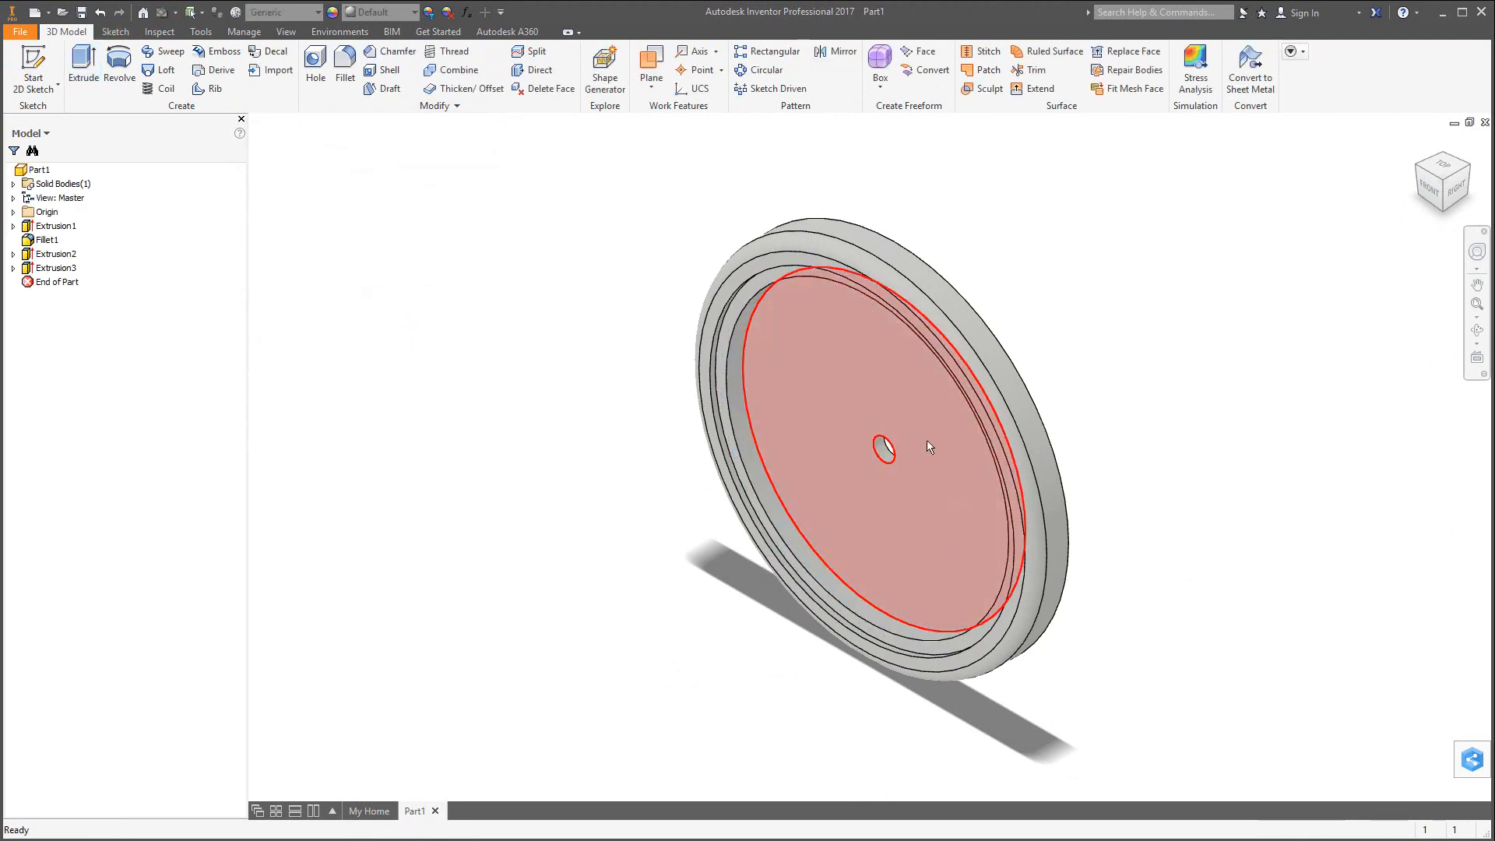
# On the floor of the deep recess, sketch a 0.375 in diameter circle about 2.34 in directly above the origin.
pyautogui.click(849, 421)
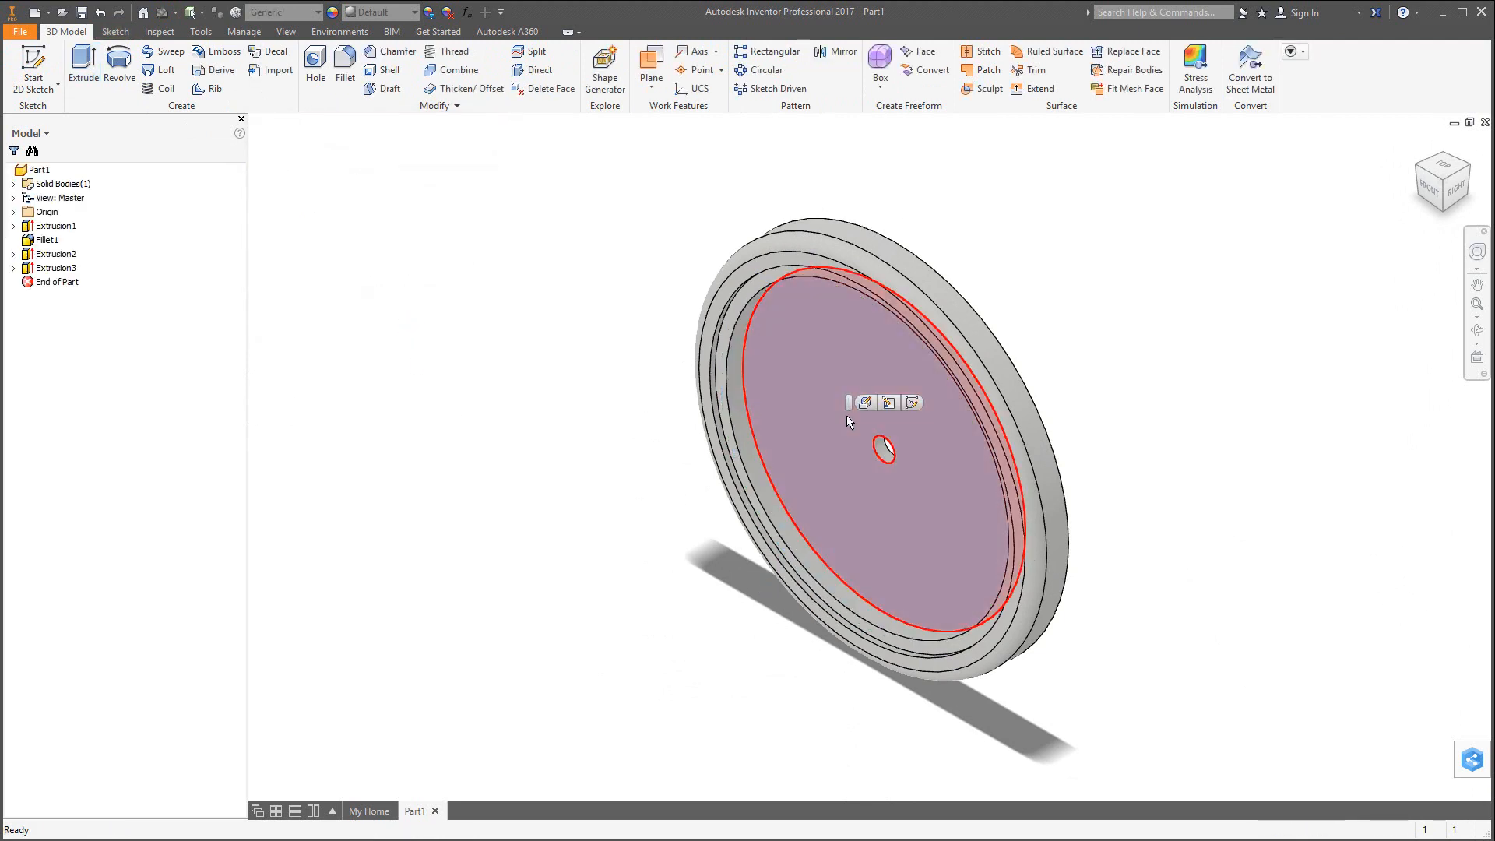
pyautogui.click(911, 403)
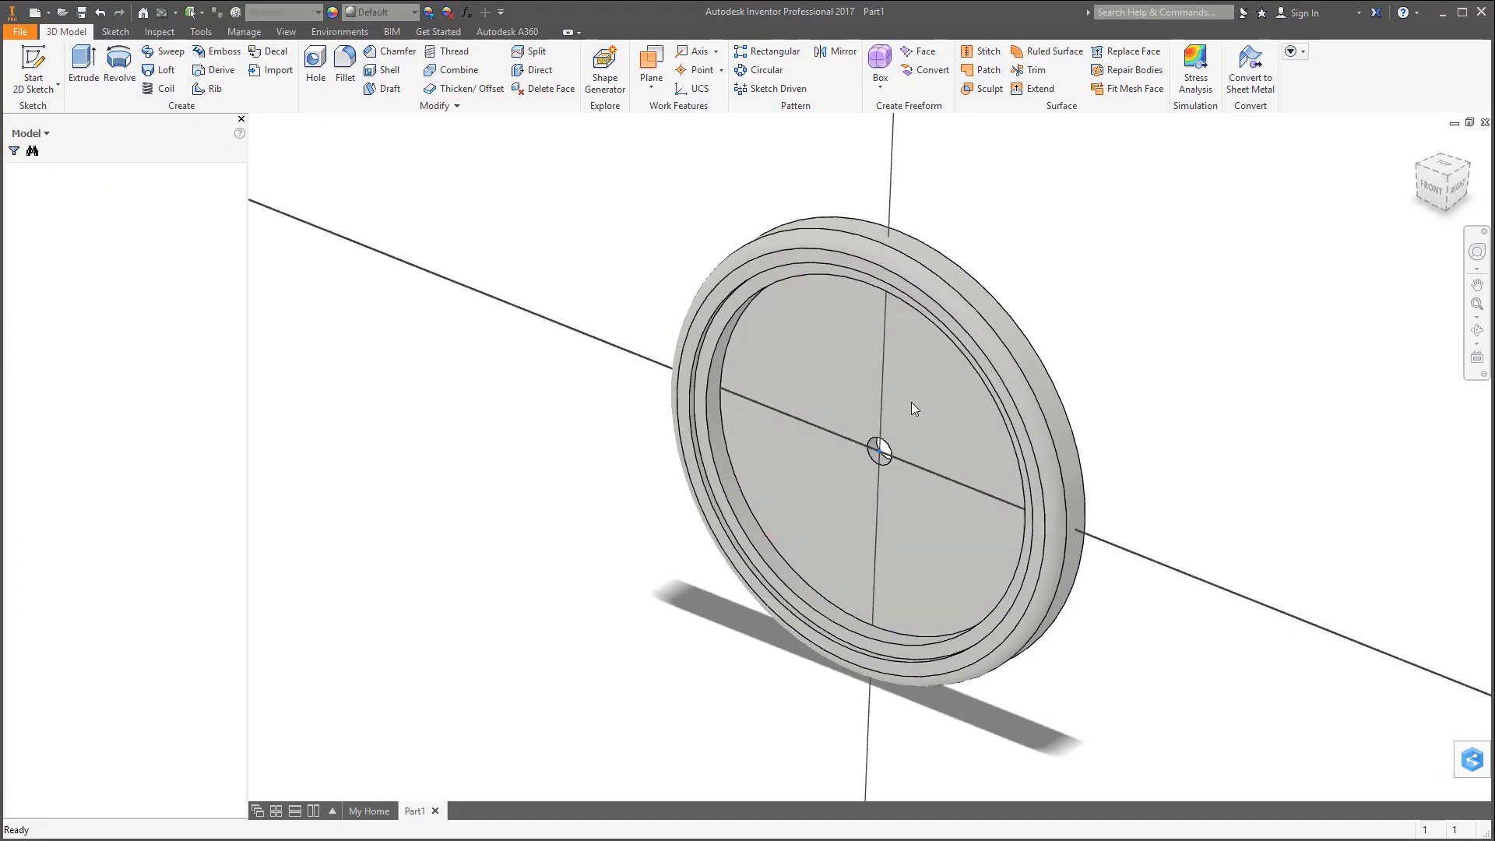
pyautogui.click(120, 65)
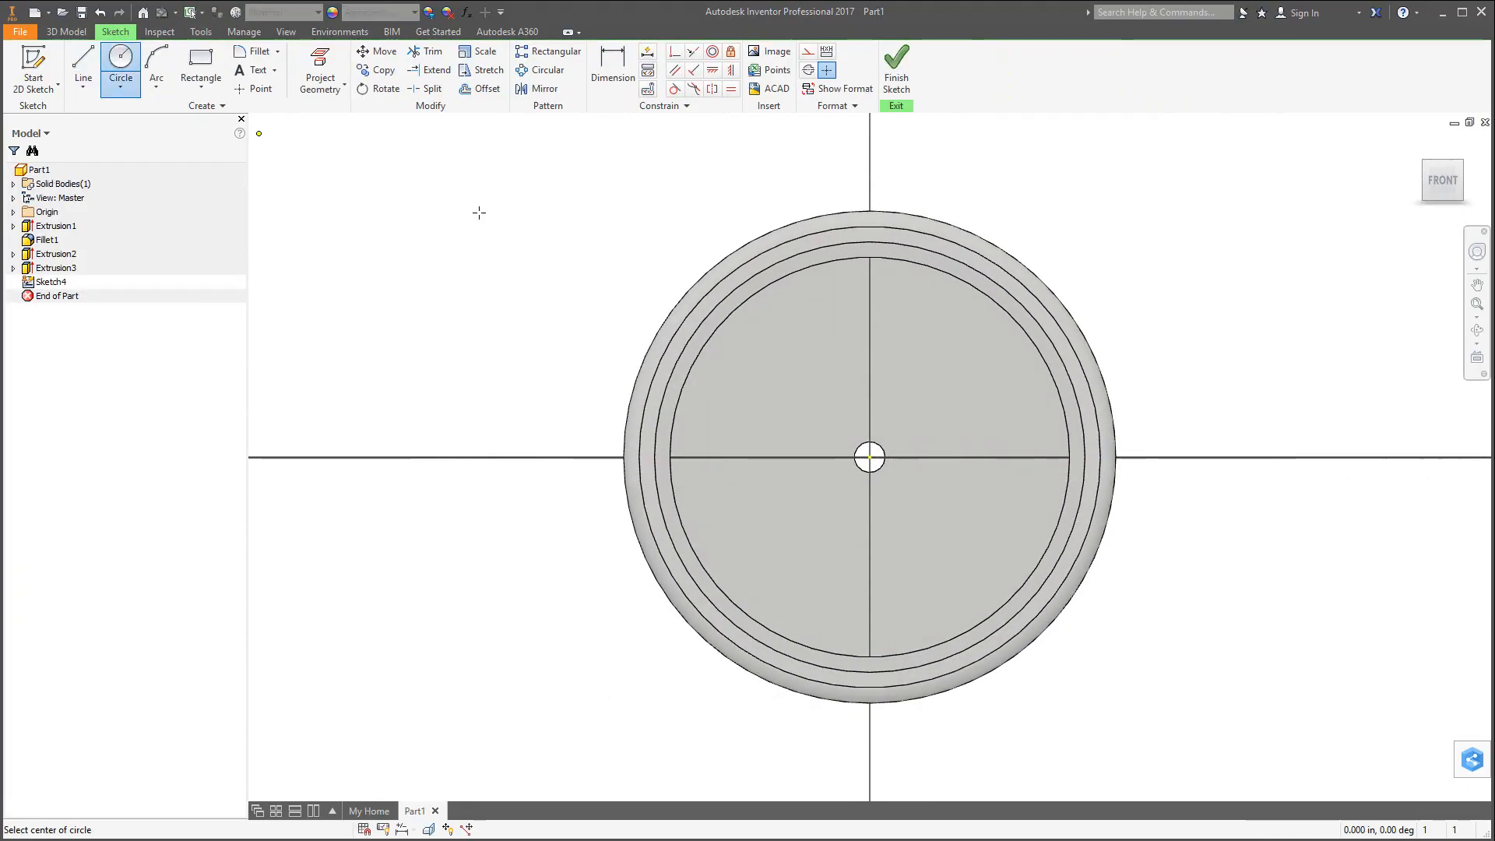
pyautogui.click(870, 312)
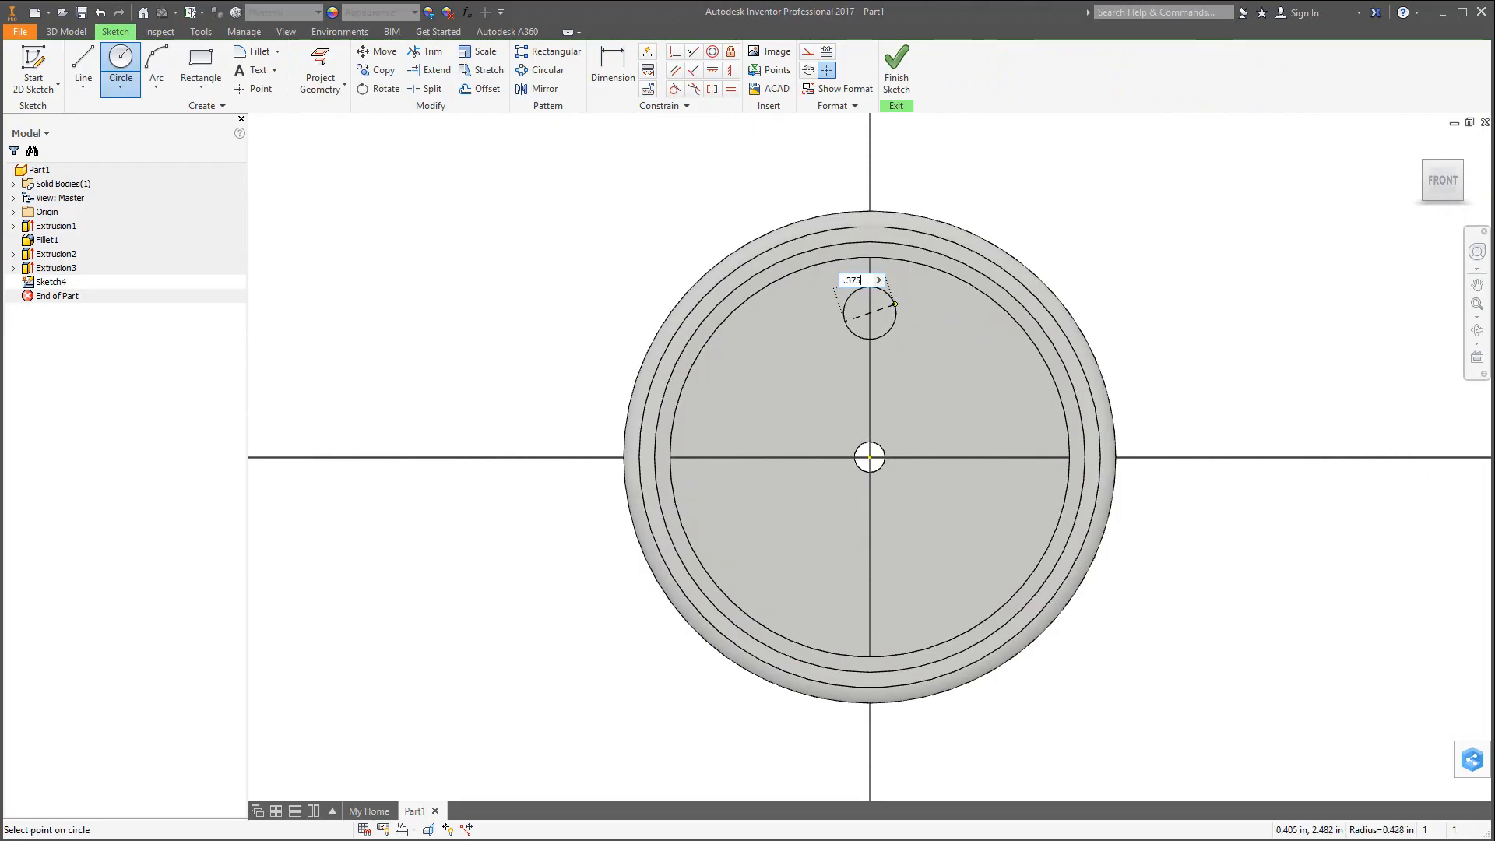
pyautogui.press('Return')
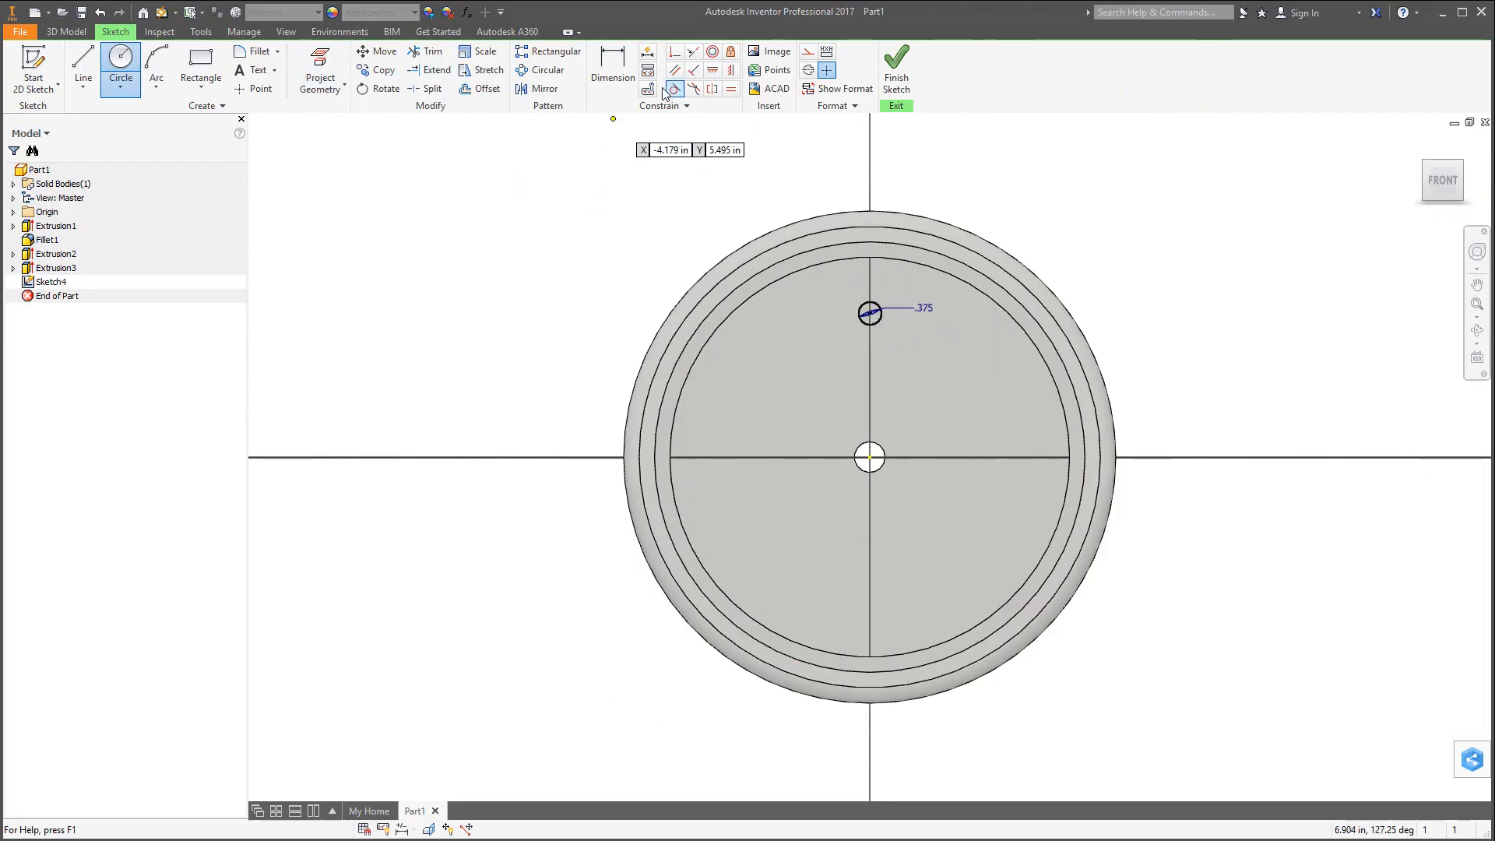
# Dimension the small circle's centre 2.5 in vertically from the centre of the disc.
pyautogui.press('d')
pyautogui.click(870, 312)
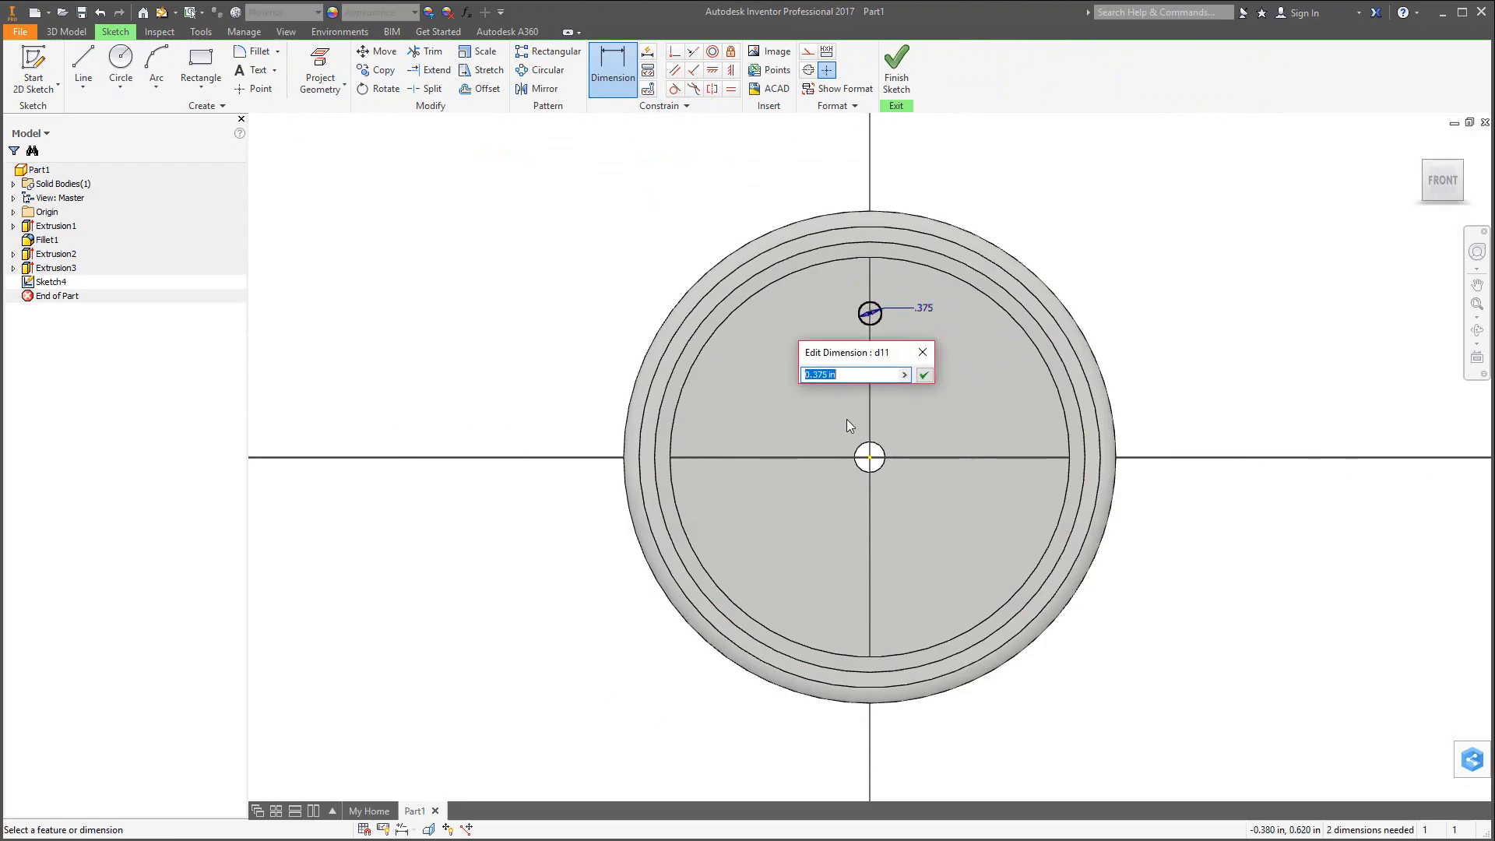
pyautogui.click(924, 376)
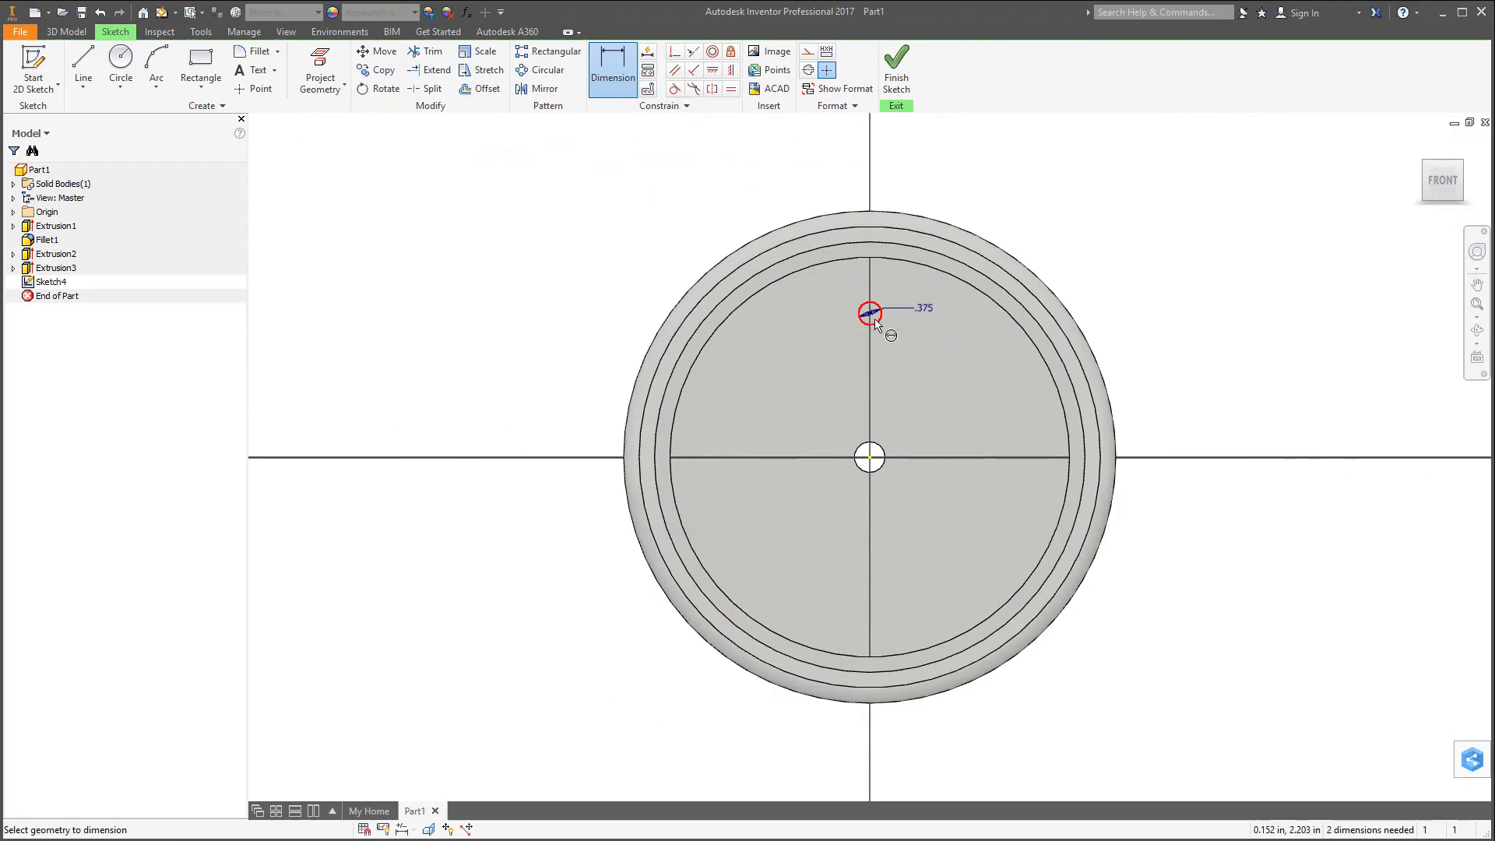
pyautogui.click(870, 457)
pyautogui.click(933, 396)
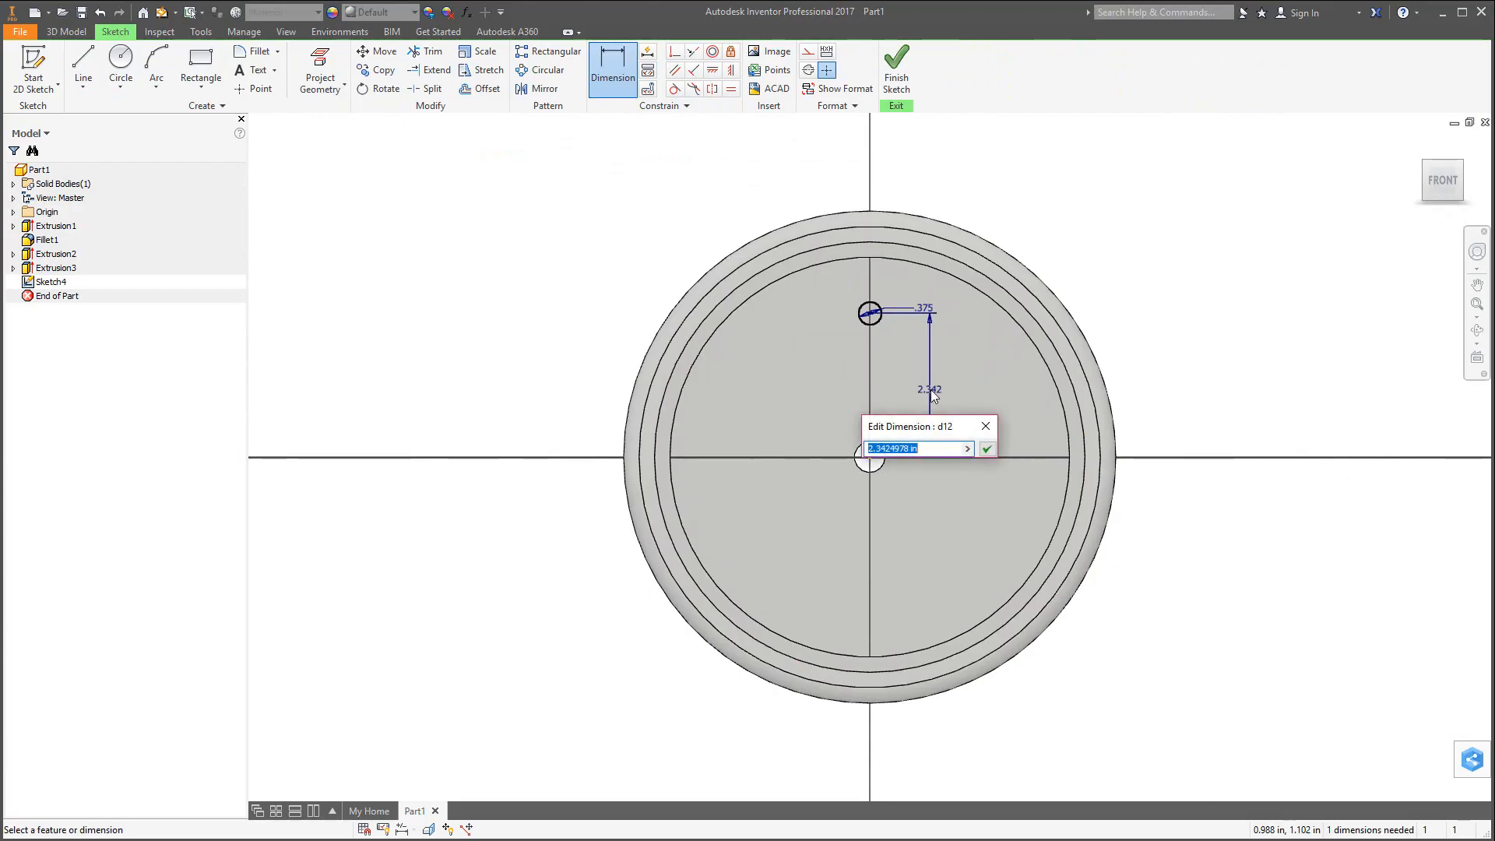
pyautogui.write('2.5')
pyautogui.press('Return')
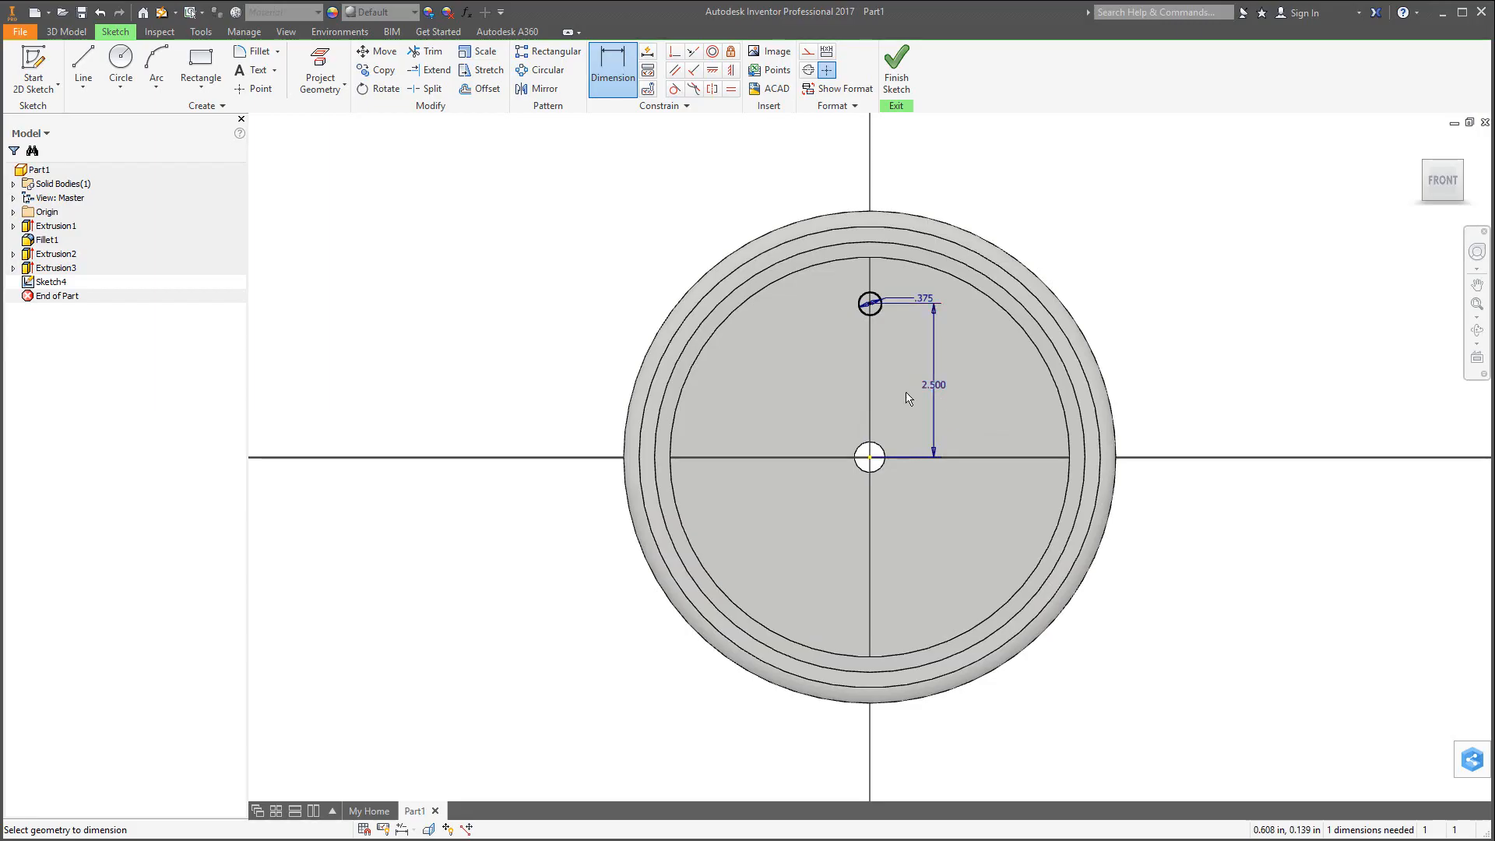
# Extrude the 0.375 in circle outward from the recess floor to form a short round boss.
pyautogui.click(66, 31)
pyautogui.click(74, 67)
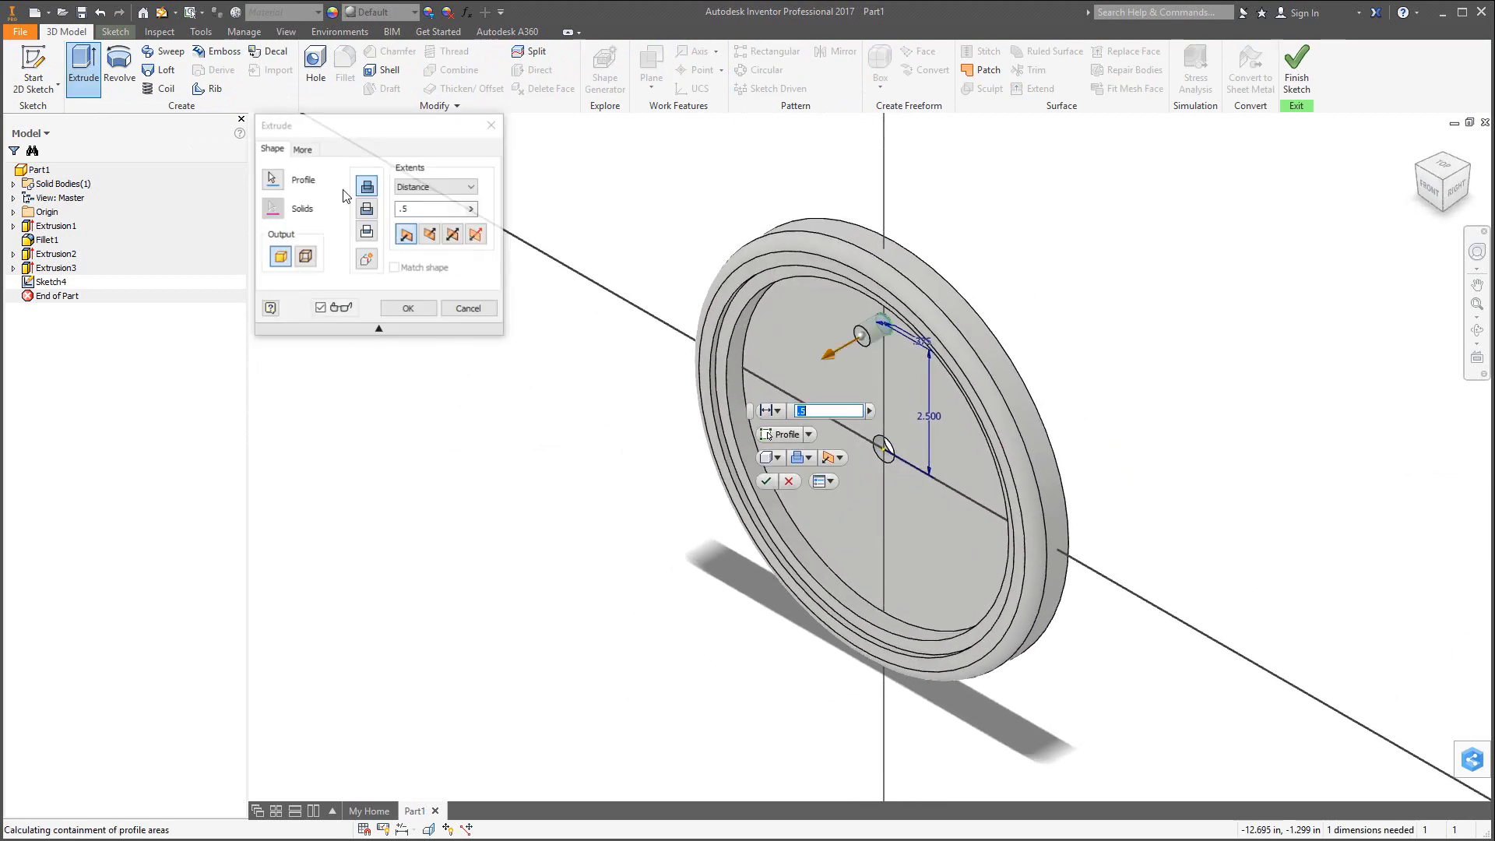
pyautogui.click(392, 208)
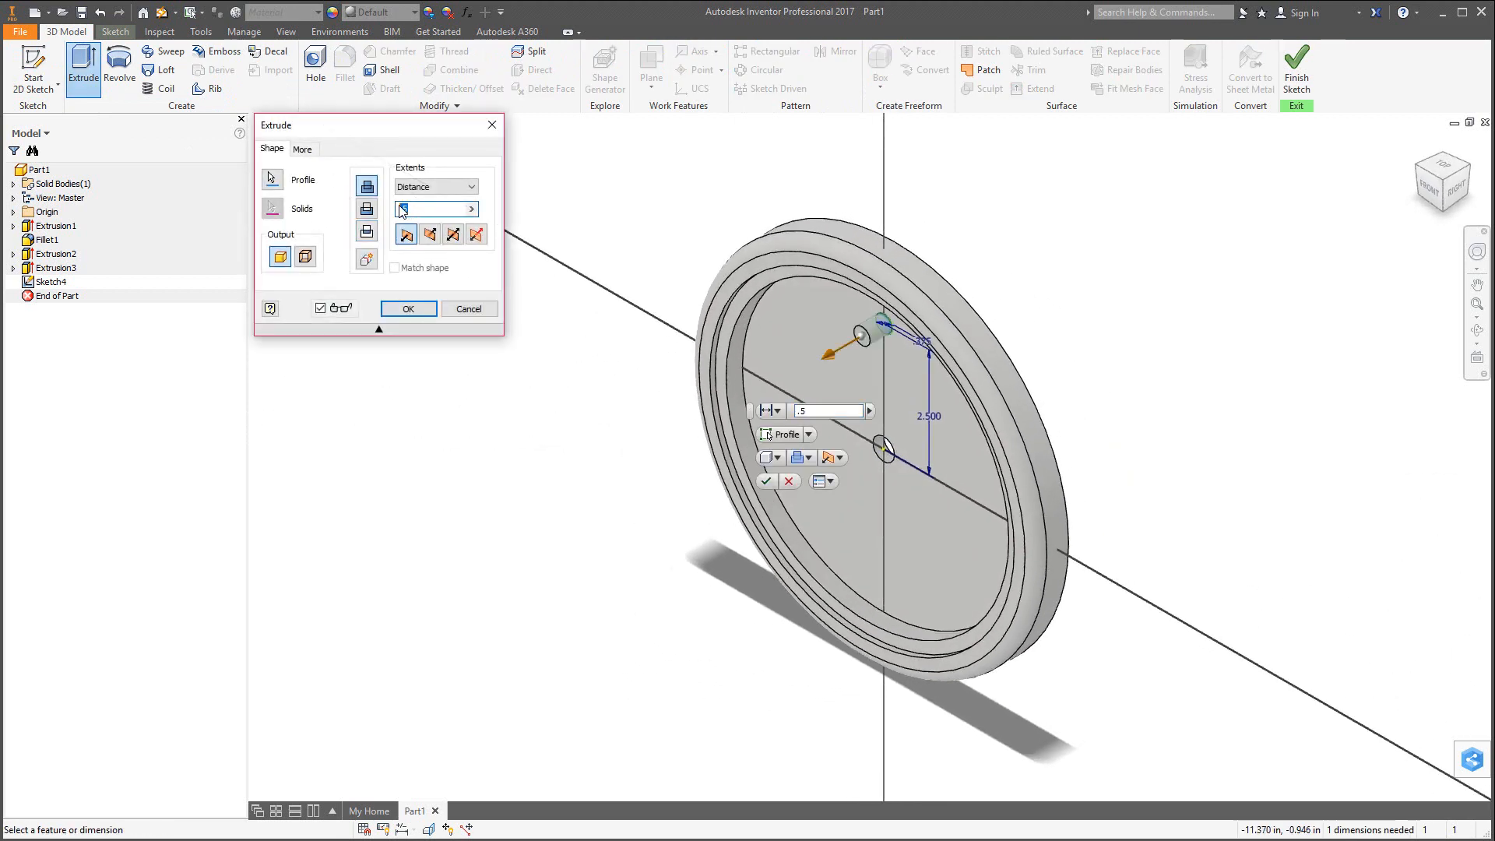
pyautogui.click(408, 308)
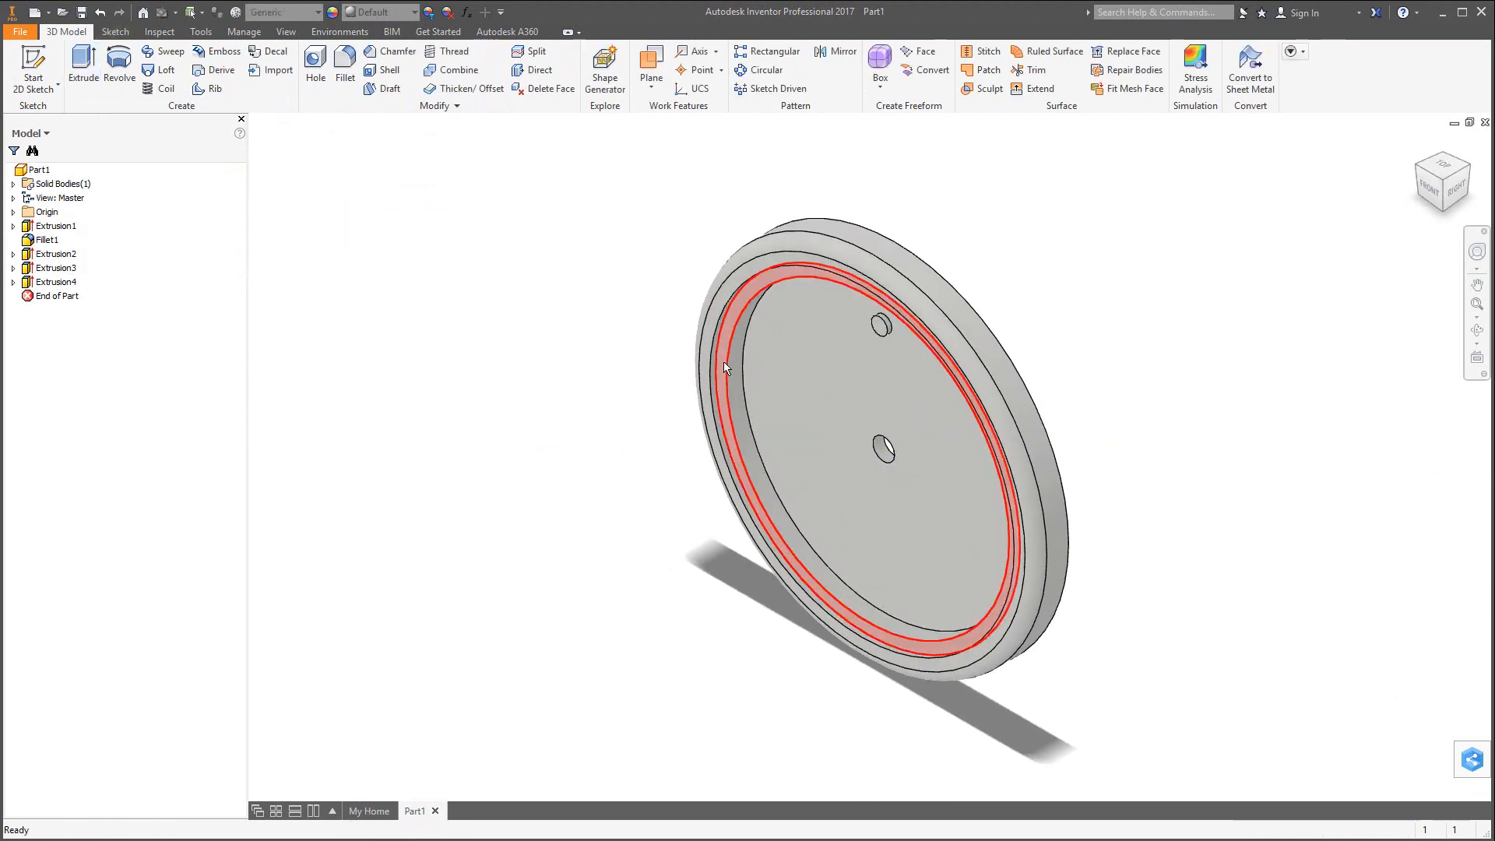
# Create a circular pattern of the round boss about the disc's centre axis with 12 occurrences over 360 degrees.
pyautogui.click(752, 76)
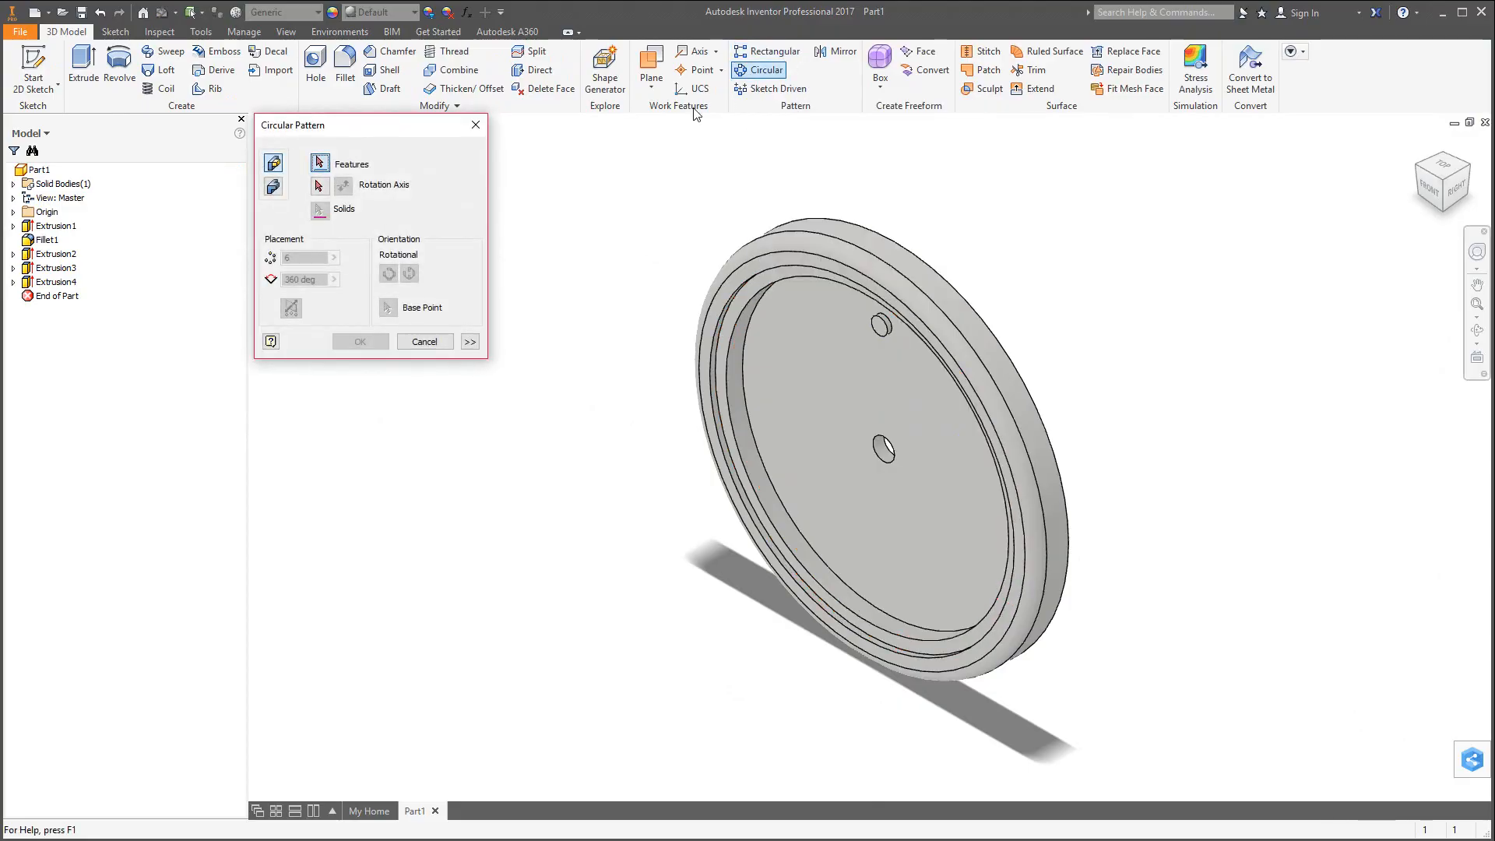
pyautogui.click(885, 334)
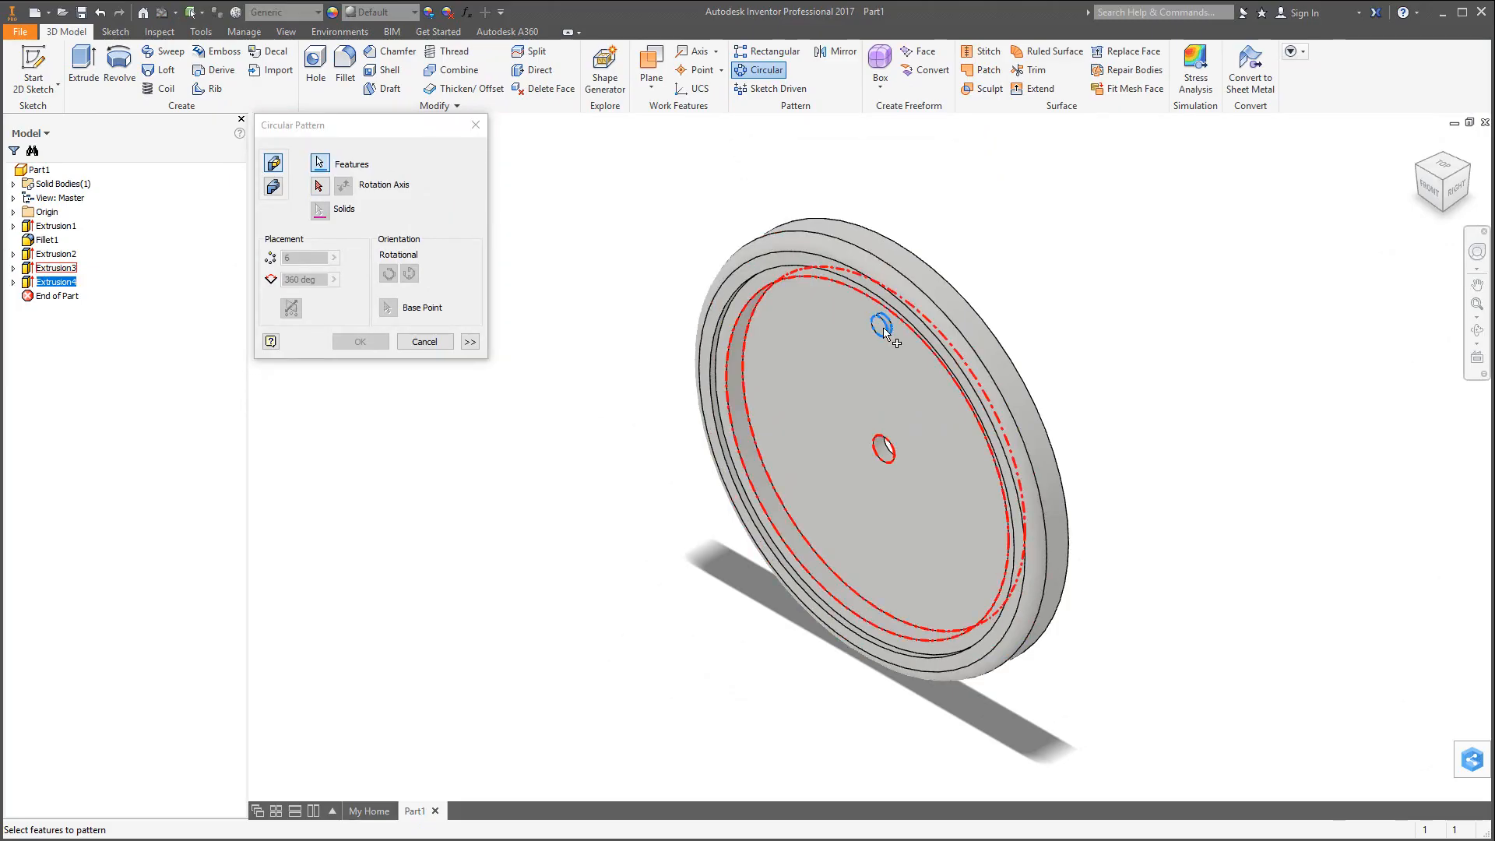
pyautogui.click(320, 187)
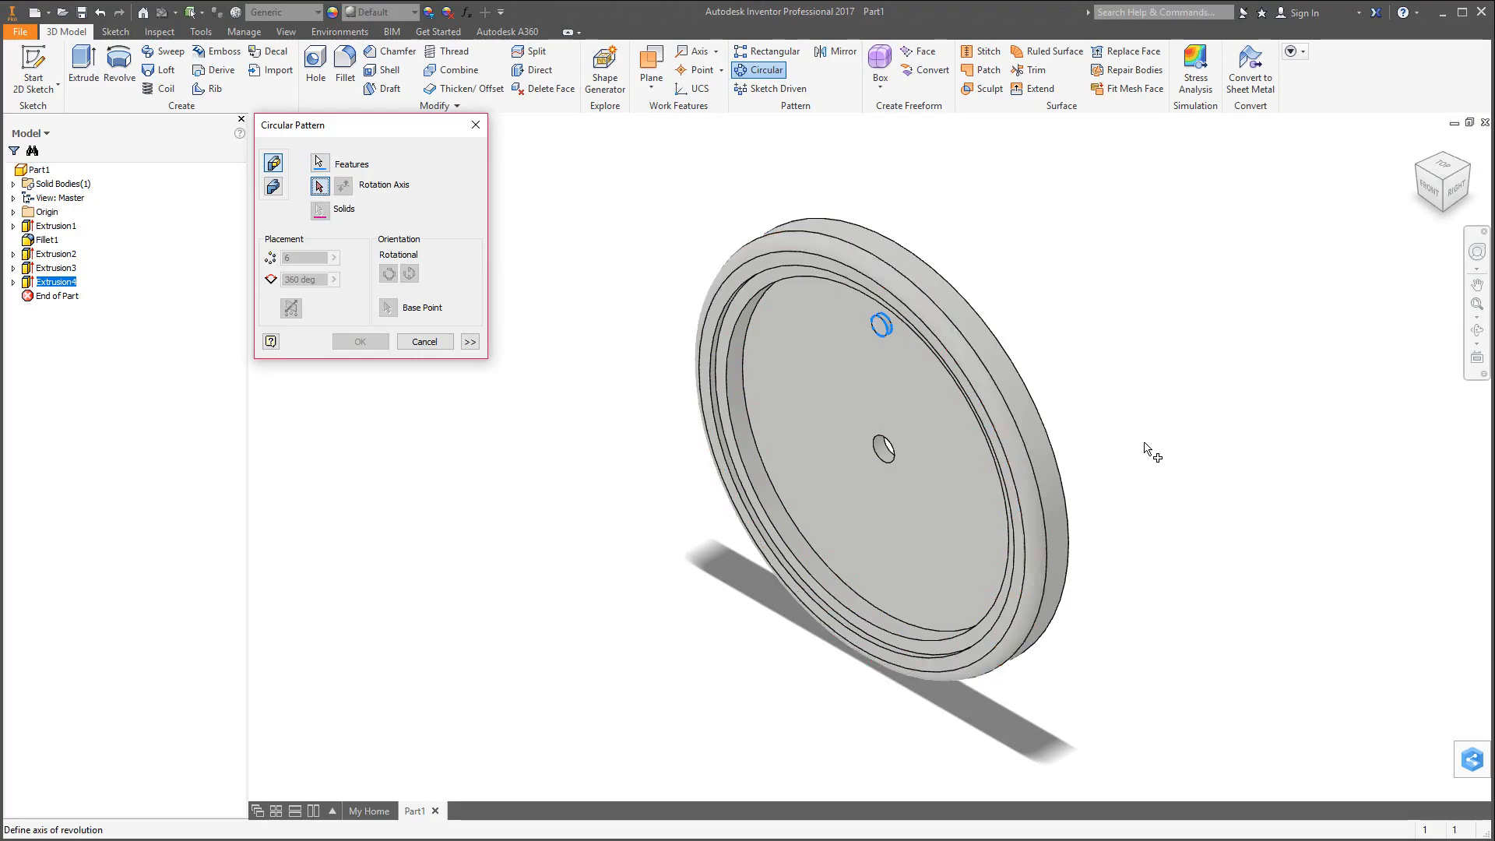
pyautogui.click(1023, 405)
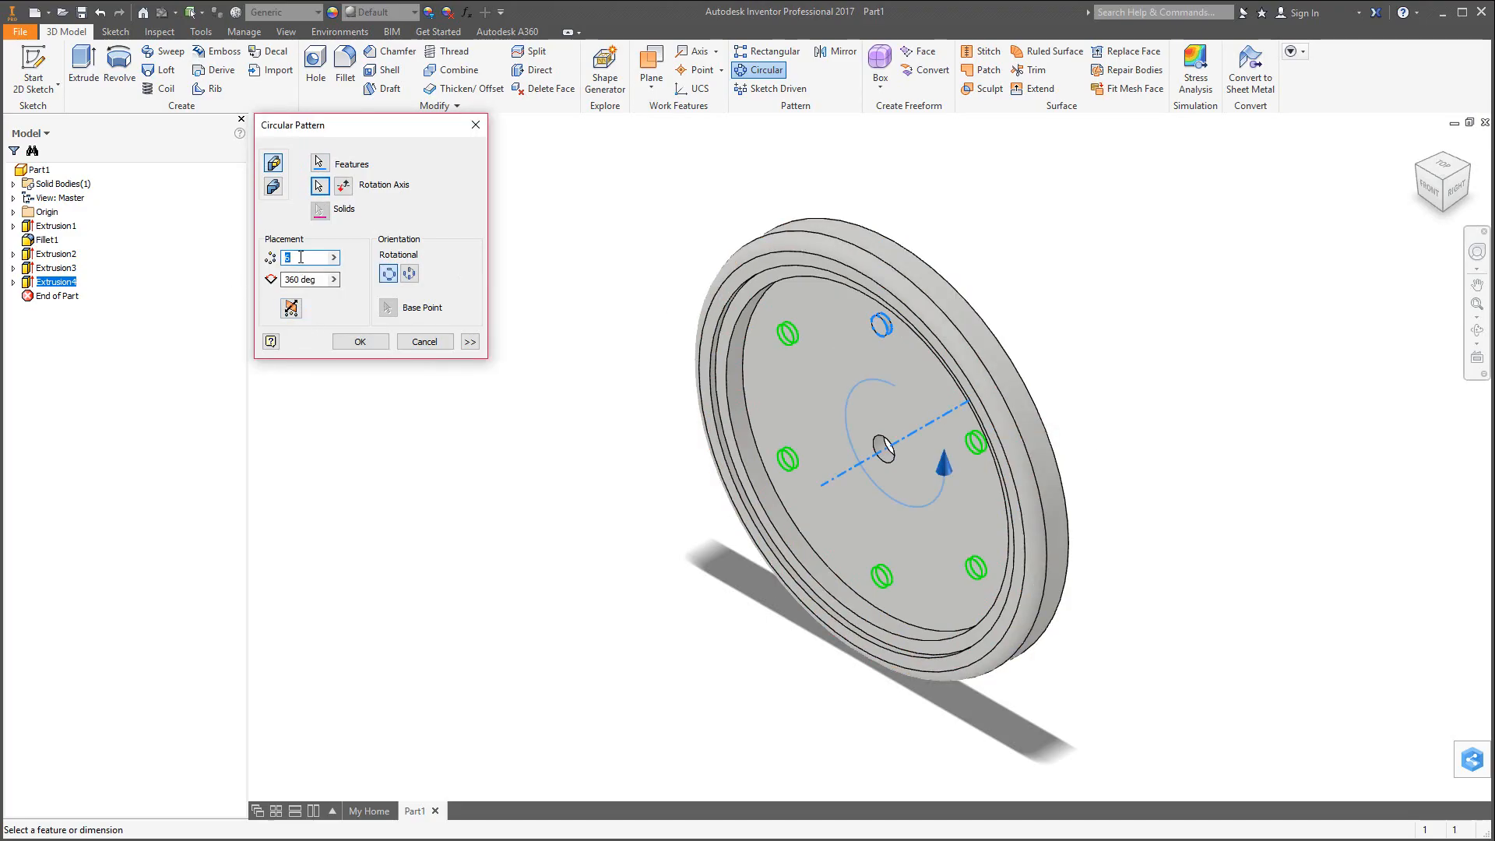
pyautogui.write('12')
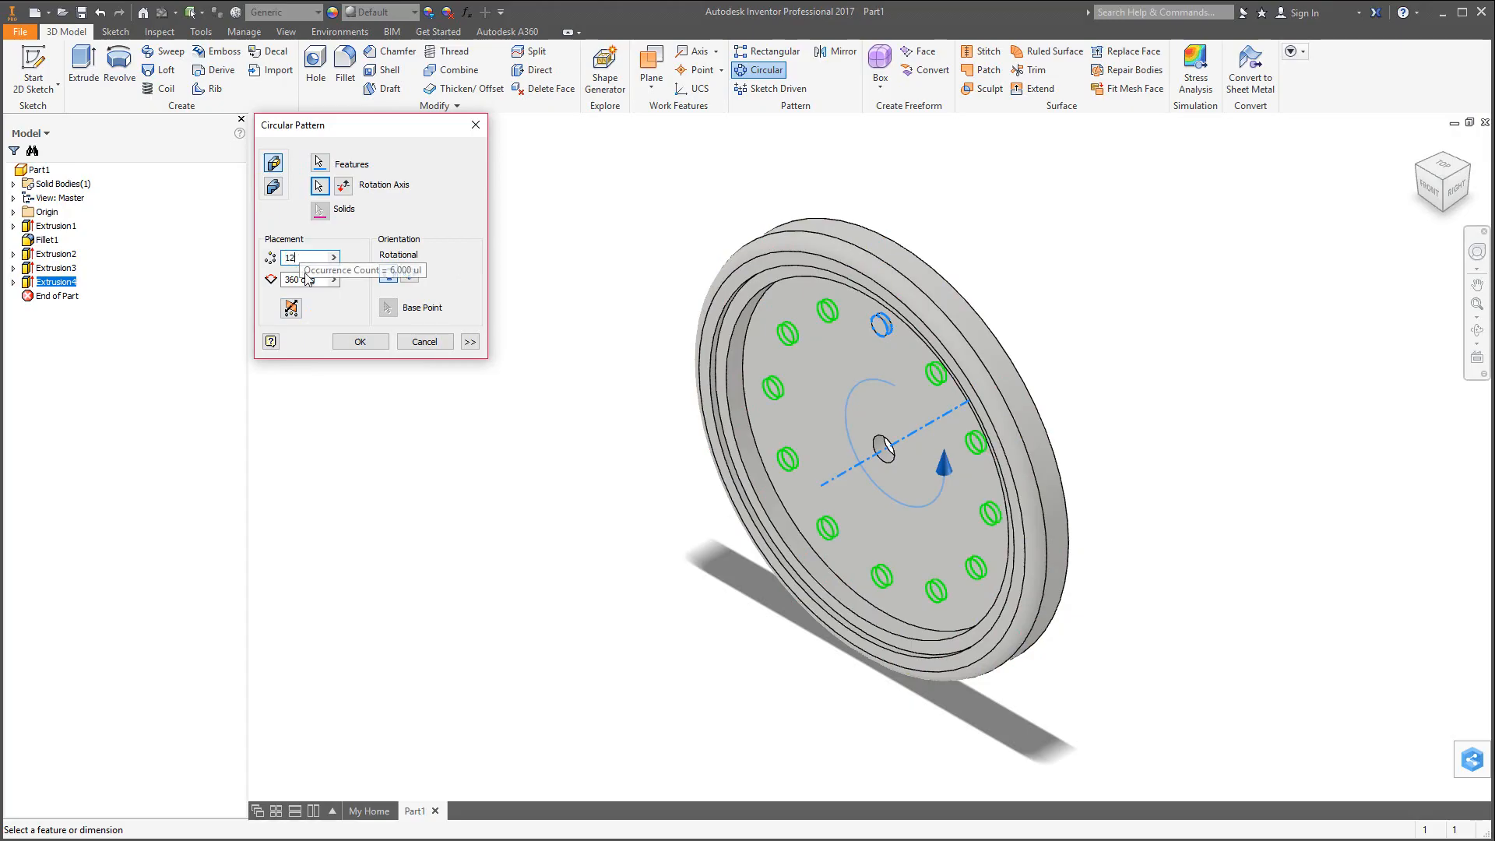
pyautogui.click(361, 341)
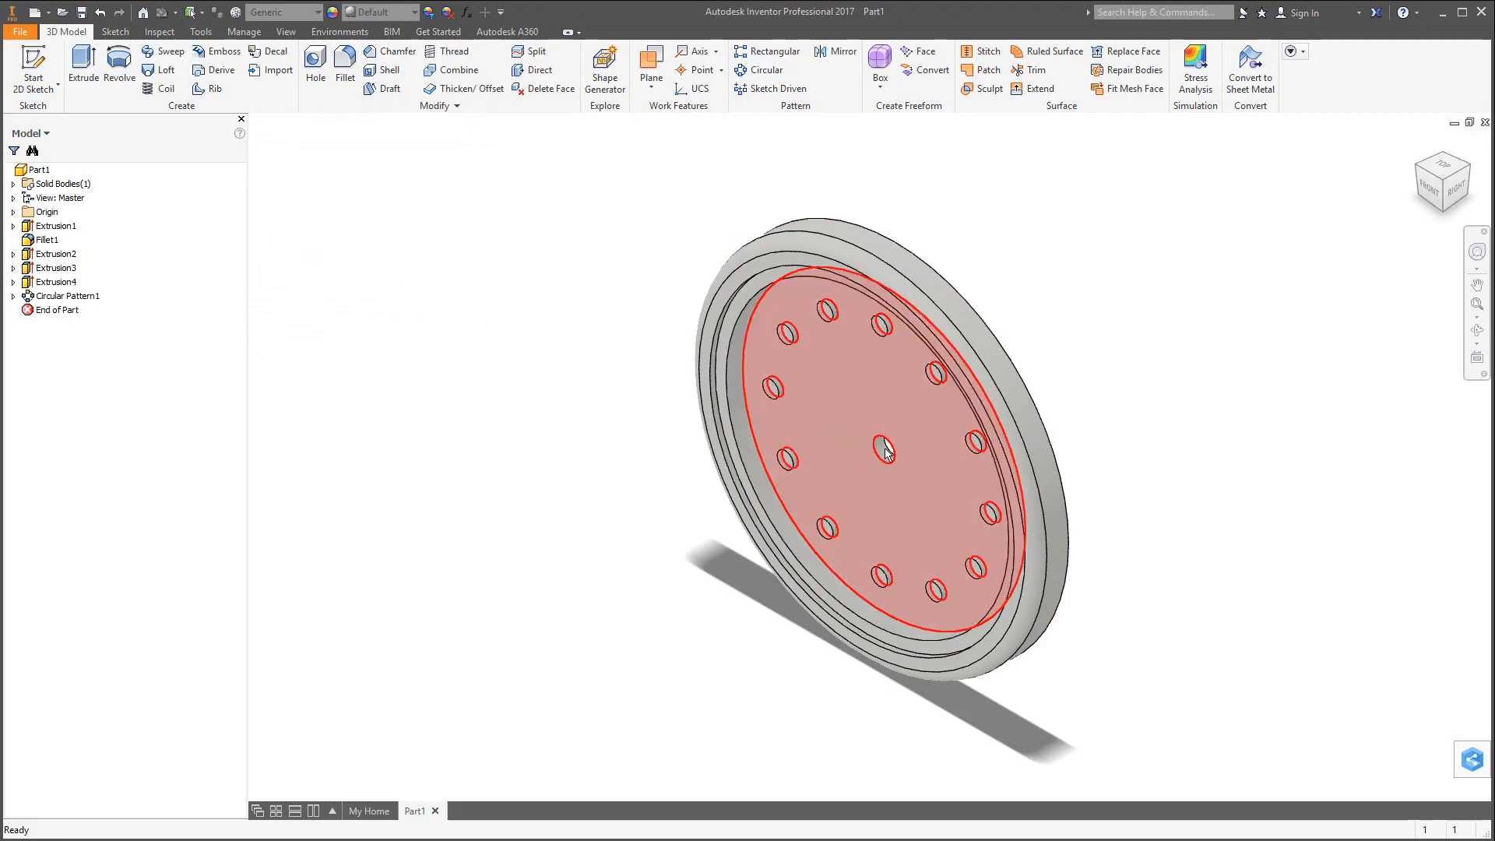
# Start a sketch on the disc's flat back face and draw a 7.5 in diameter circle centred on the origin.
pyautogui.keyDown('shift'); pyautogui.moveTo(895, 545); pyautogui.dragTo(662, 413, button='middle'); pyautogui.keyUp('shift')
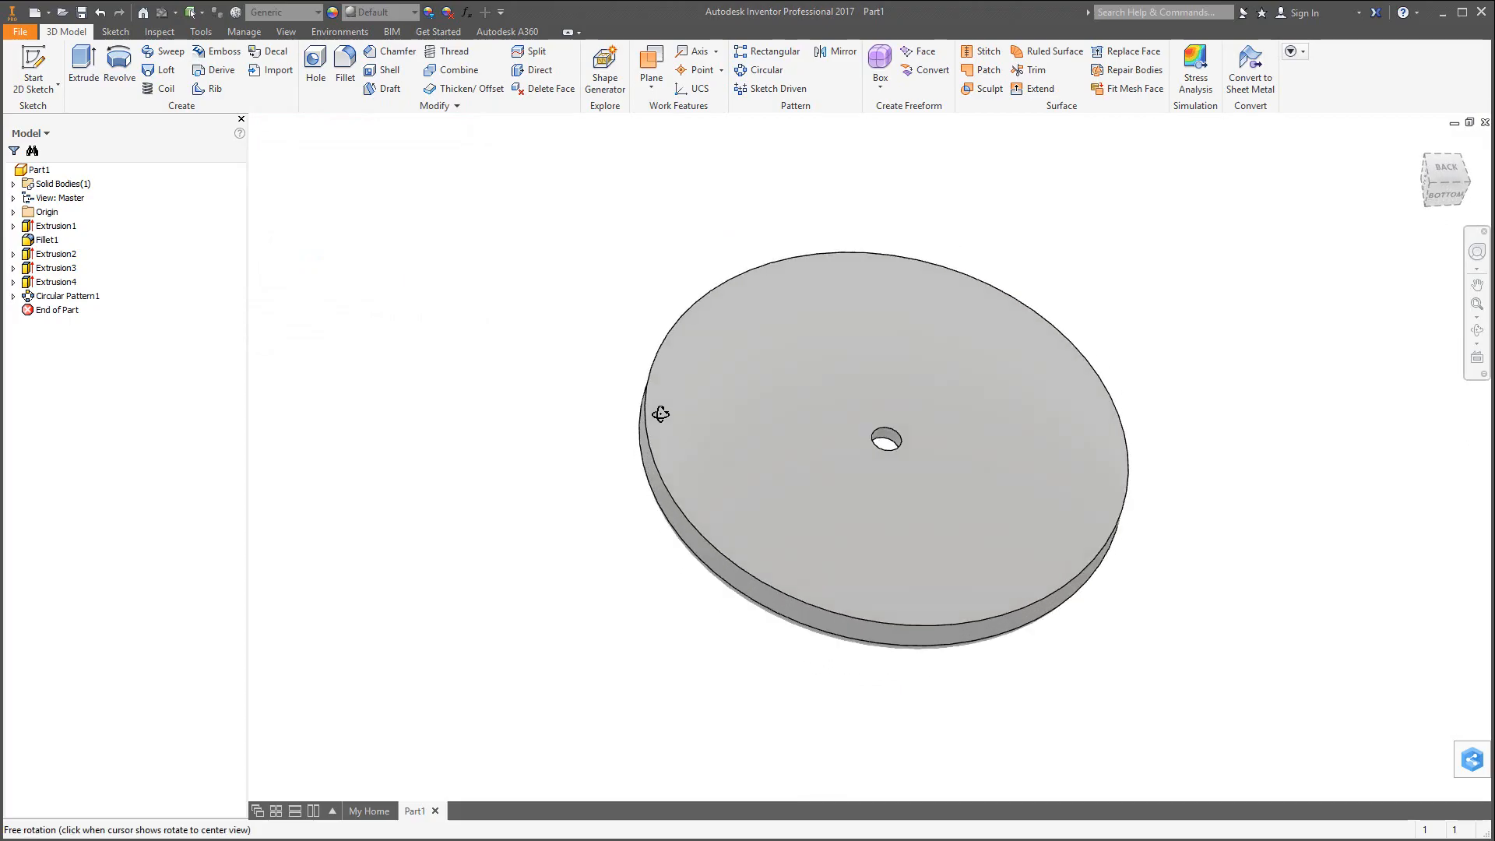
pyautogui.click(958, 377)
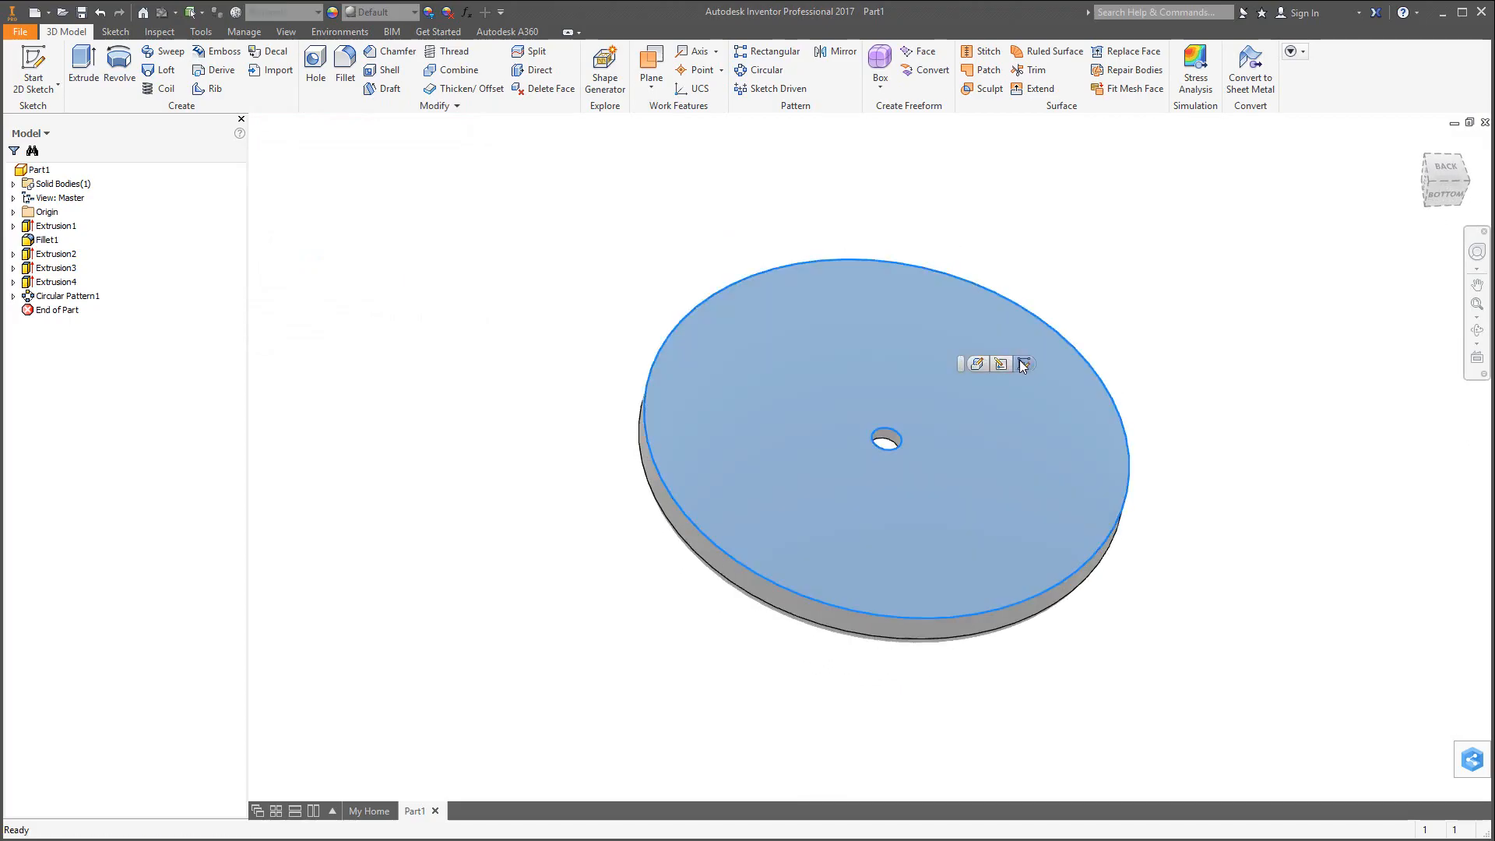
pyautogui.click(1025, 366)
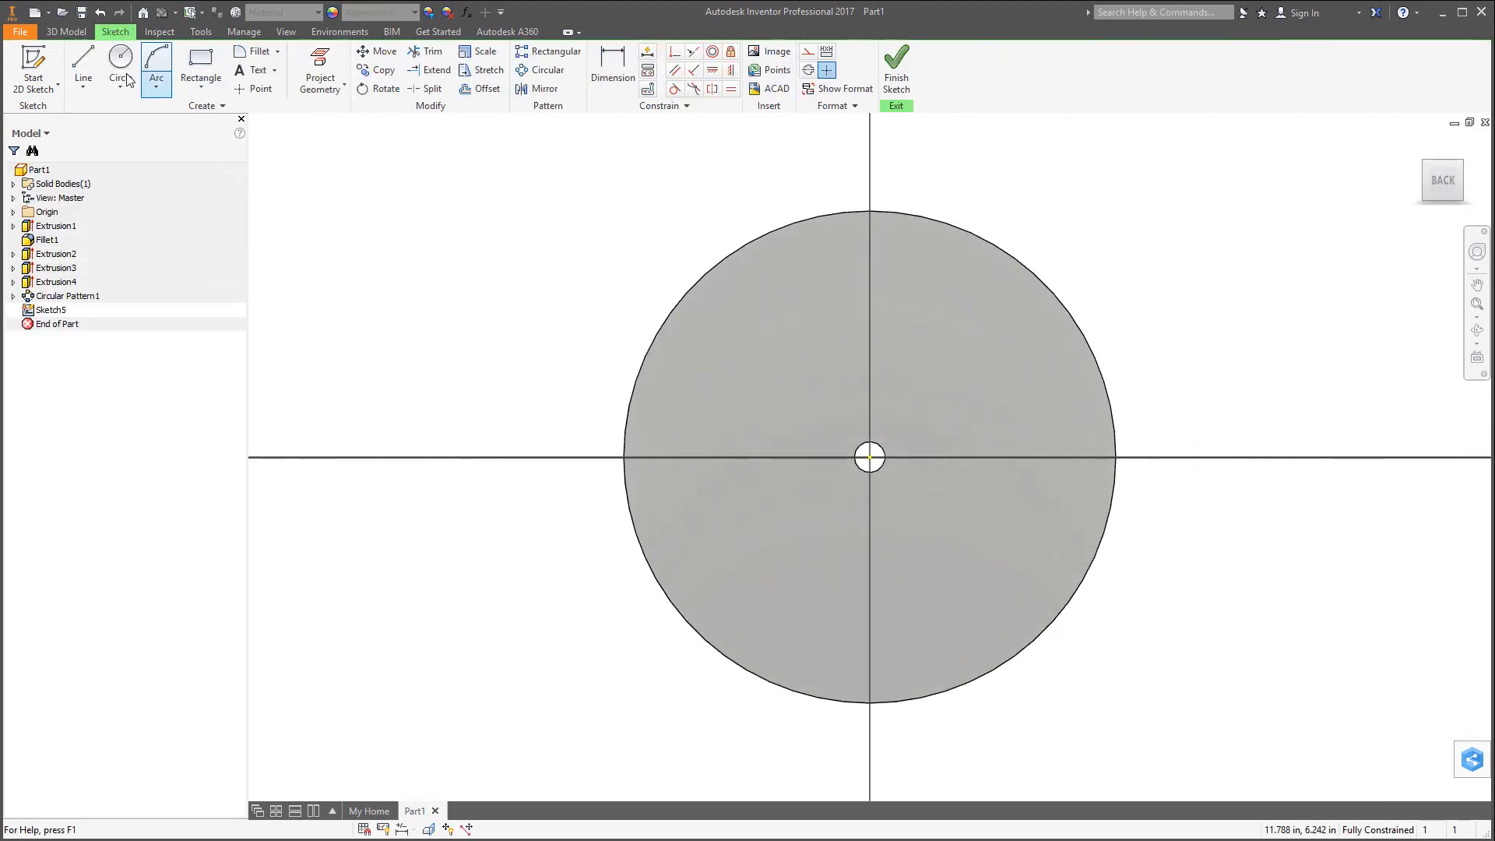
pyautogui.click(123, 66)
pyautogui.click(869, 457)
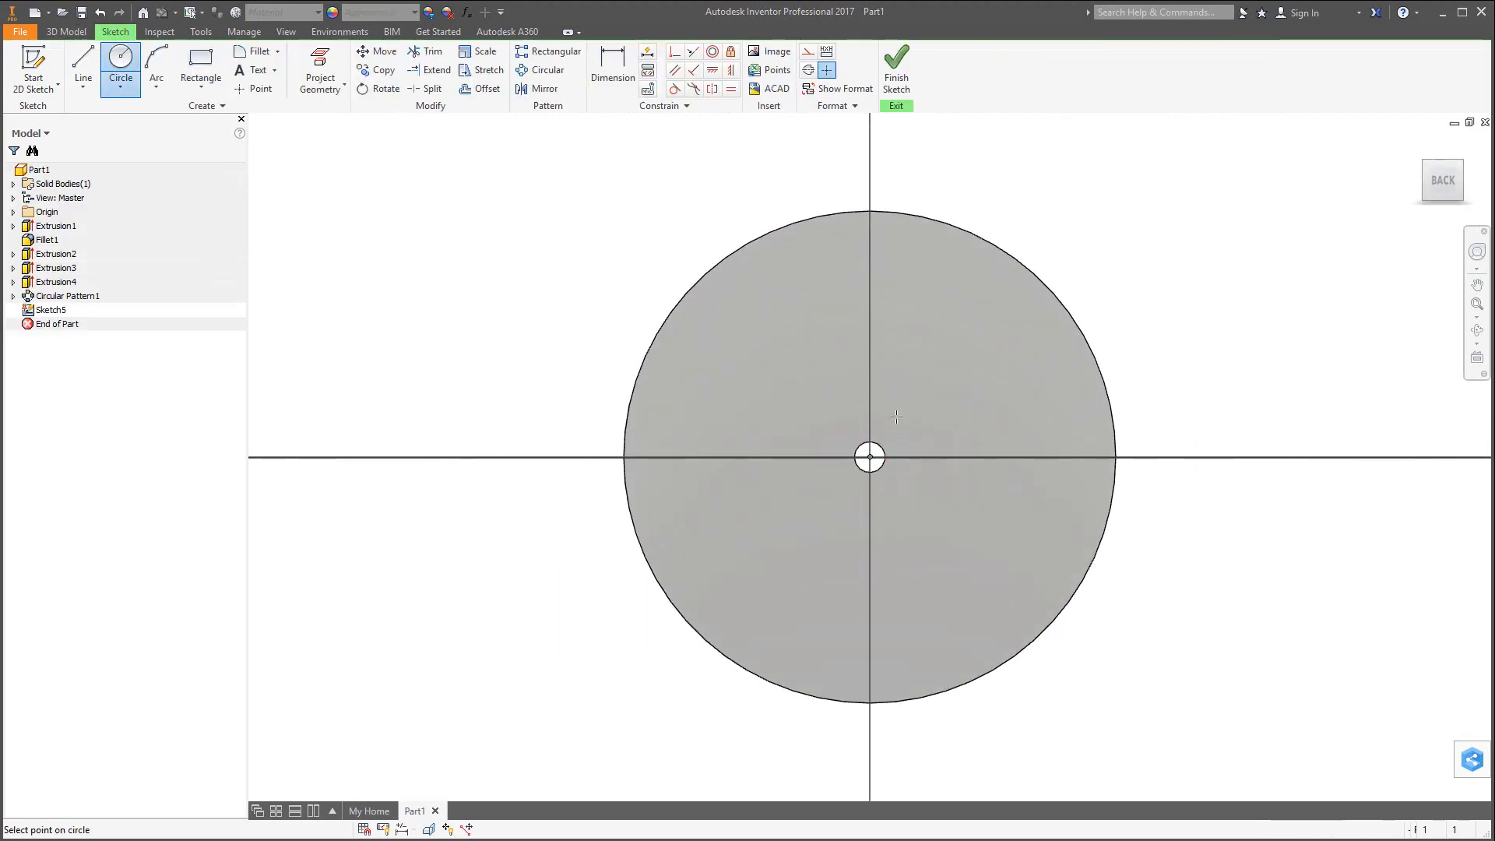
pyautogui.write('7.5')
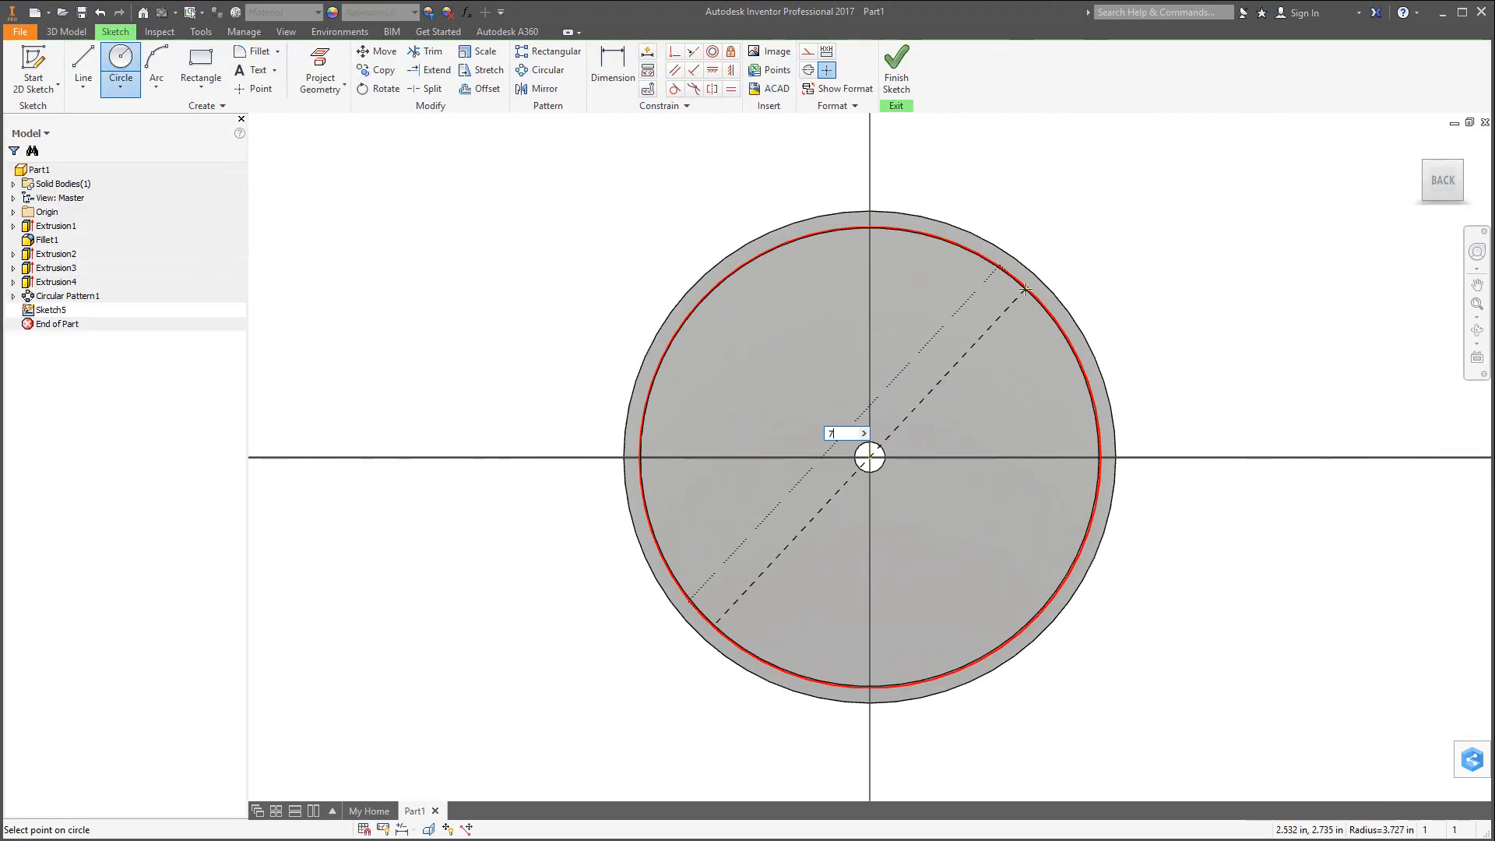
pyautogui.press('Return')
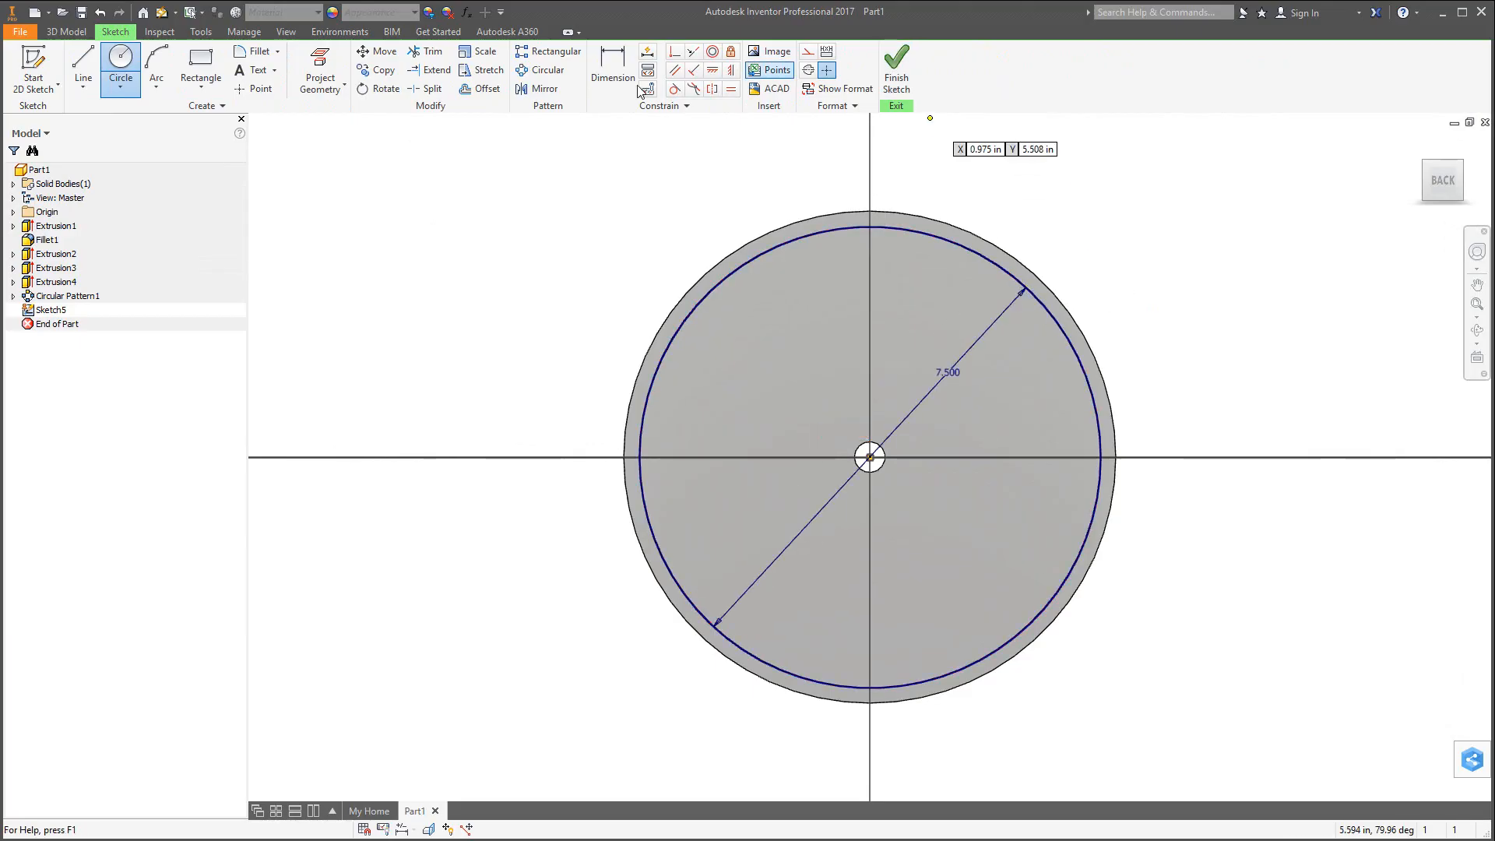
# Extrude the 7.5 in circle as a cut 0.125 in deep into the back of the disc.
pyautogui.click(67, 31)
pyautogui.click(84, 63)
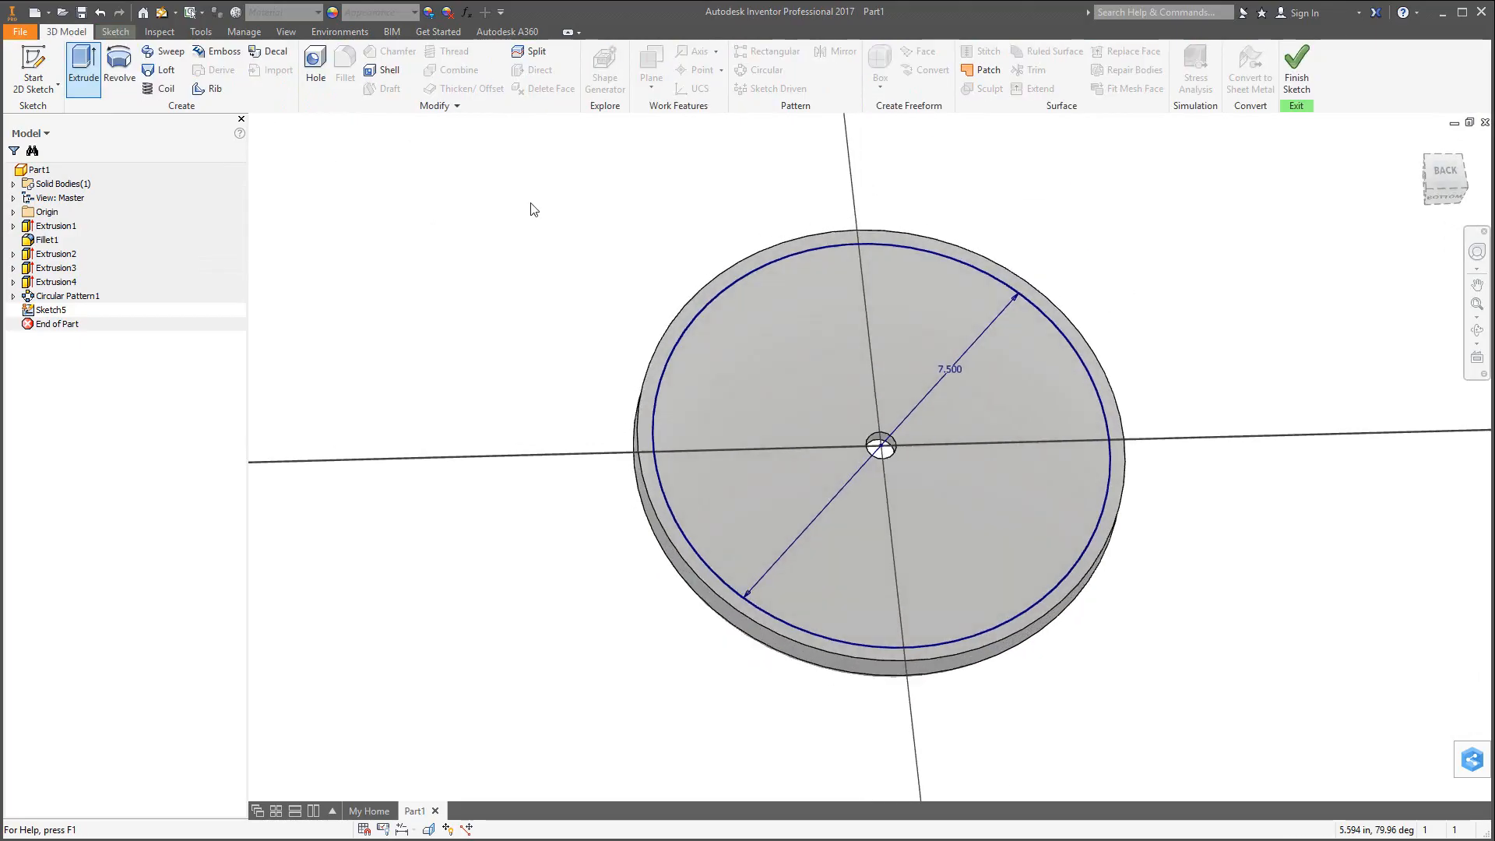
pyautogui.click(366, 209)
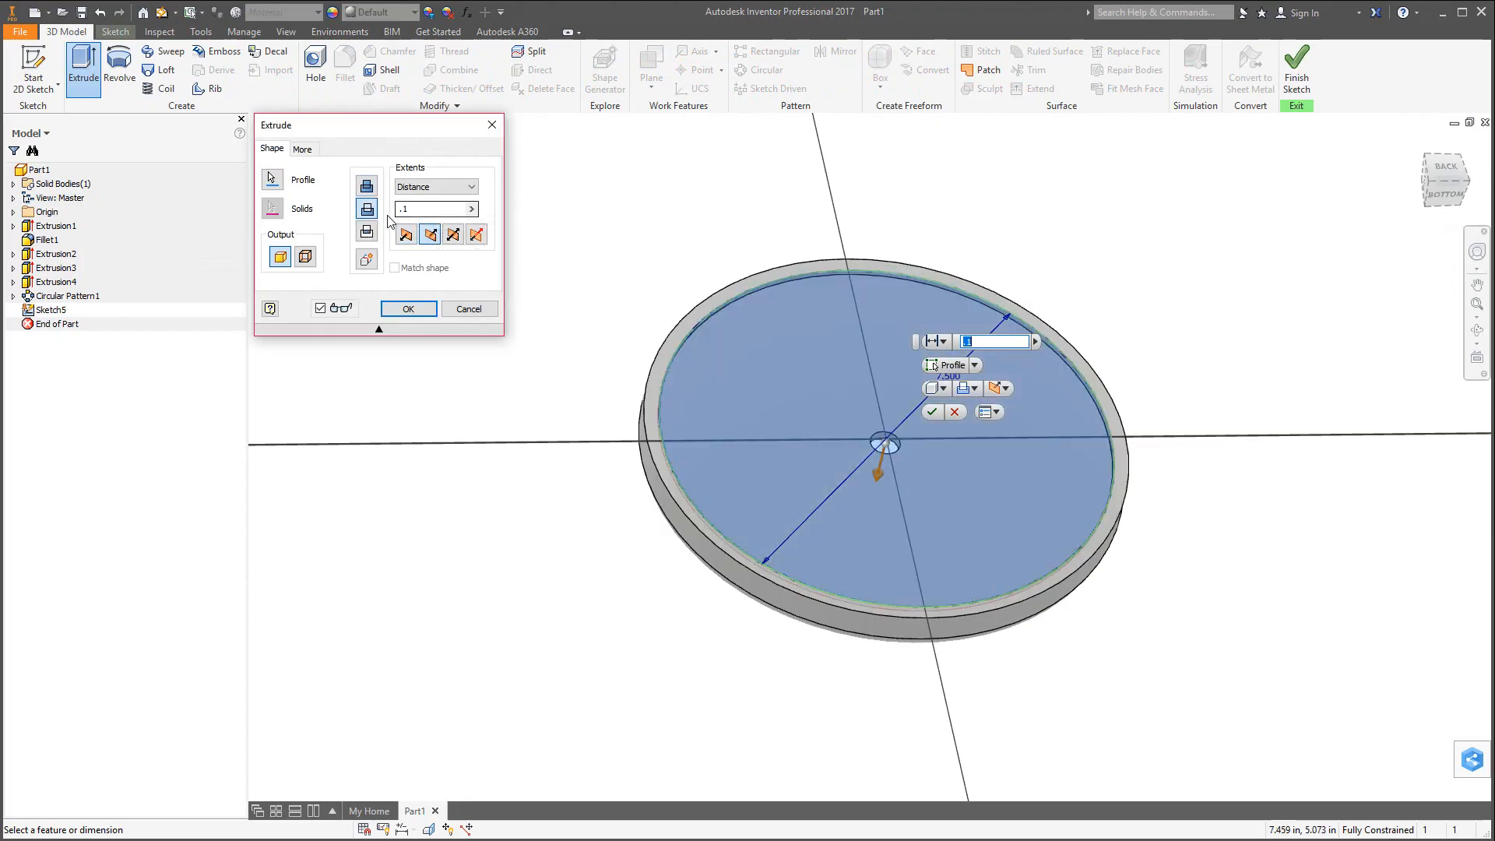
pyautogui.click(396, 205)
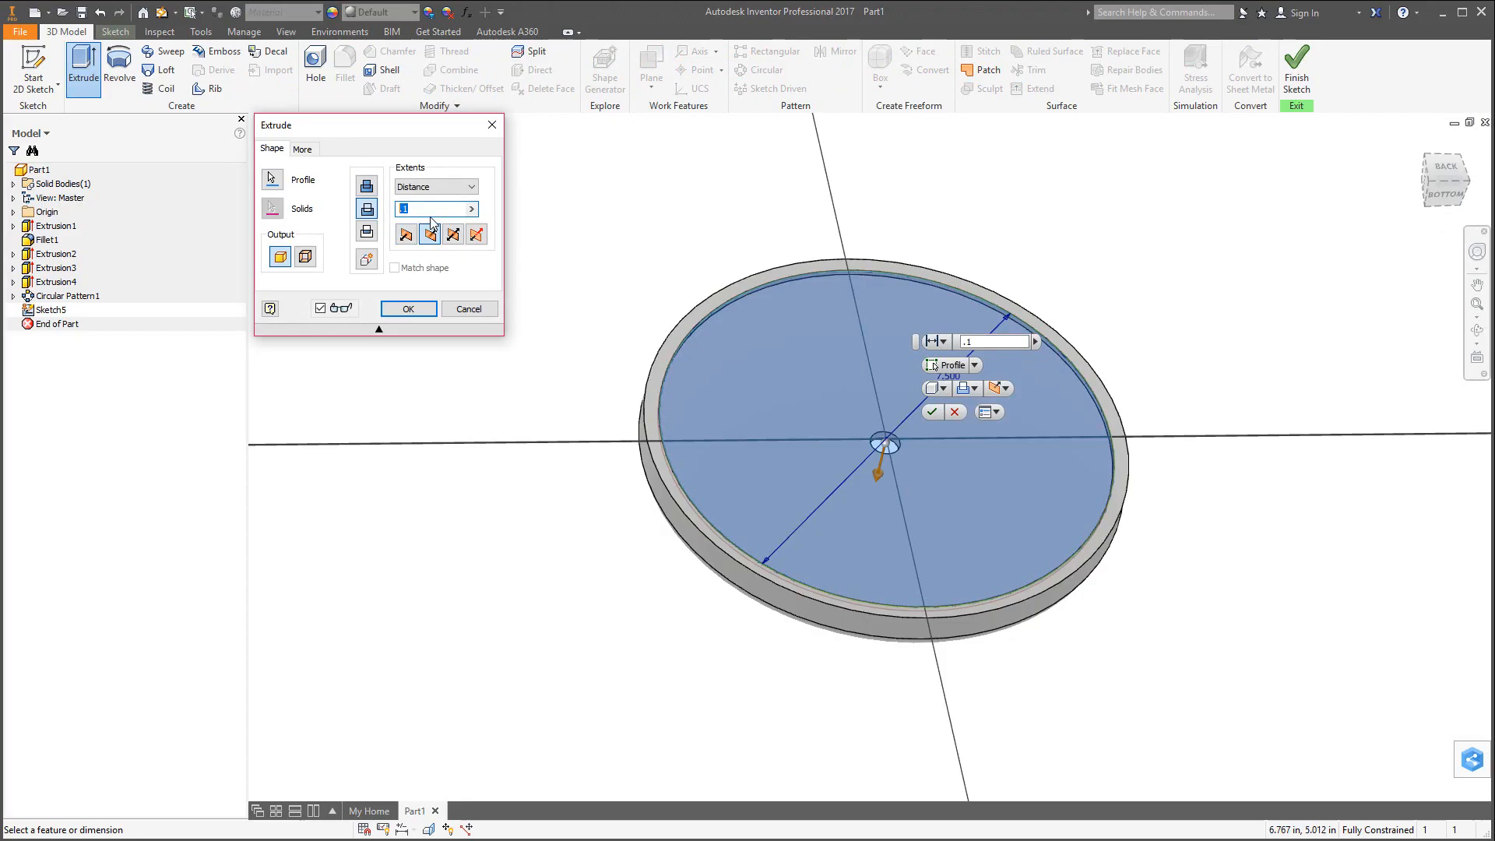
pyautogui.write('.125')
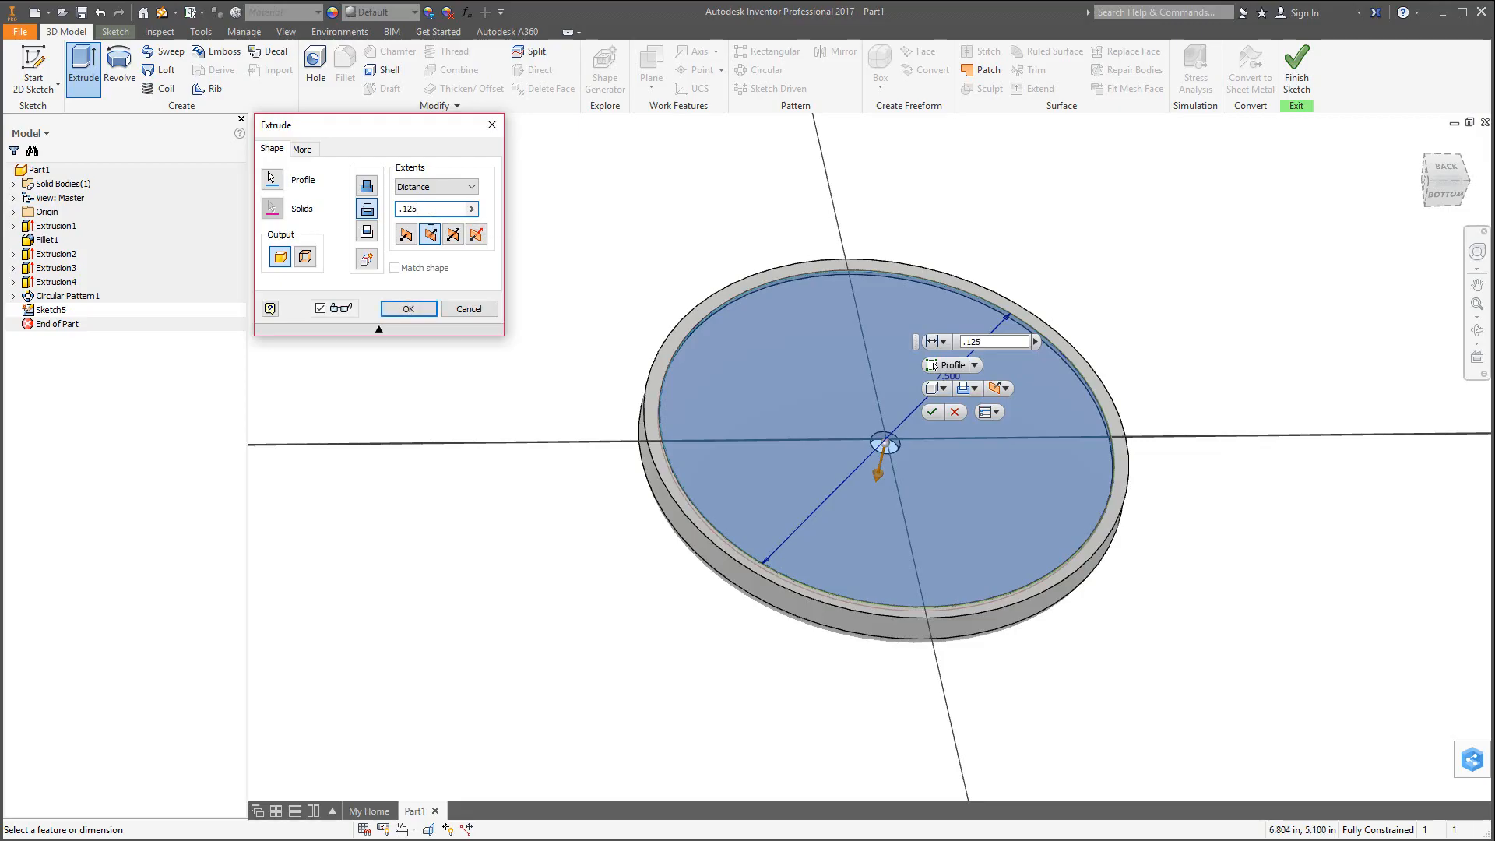
pyautogui.click(408, 308)
# On the floor of the back recess, sketch a 0.25 in diameter circle up and left of the centre, about 1.23 in above it.
pyautogui.click(795, 373)
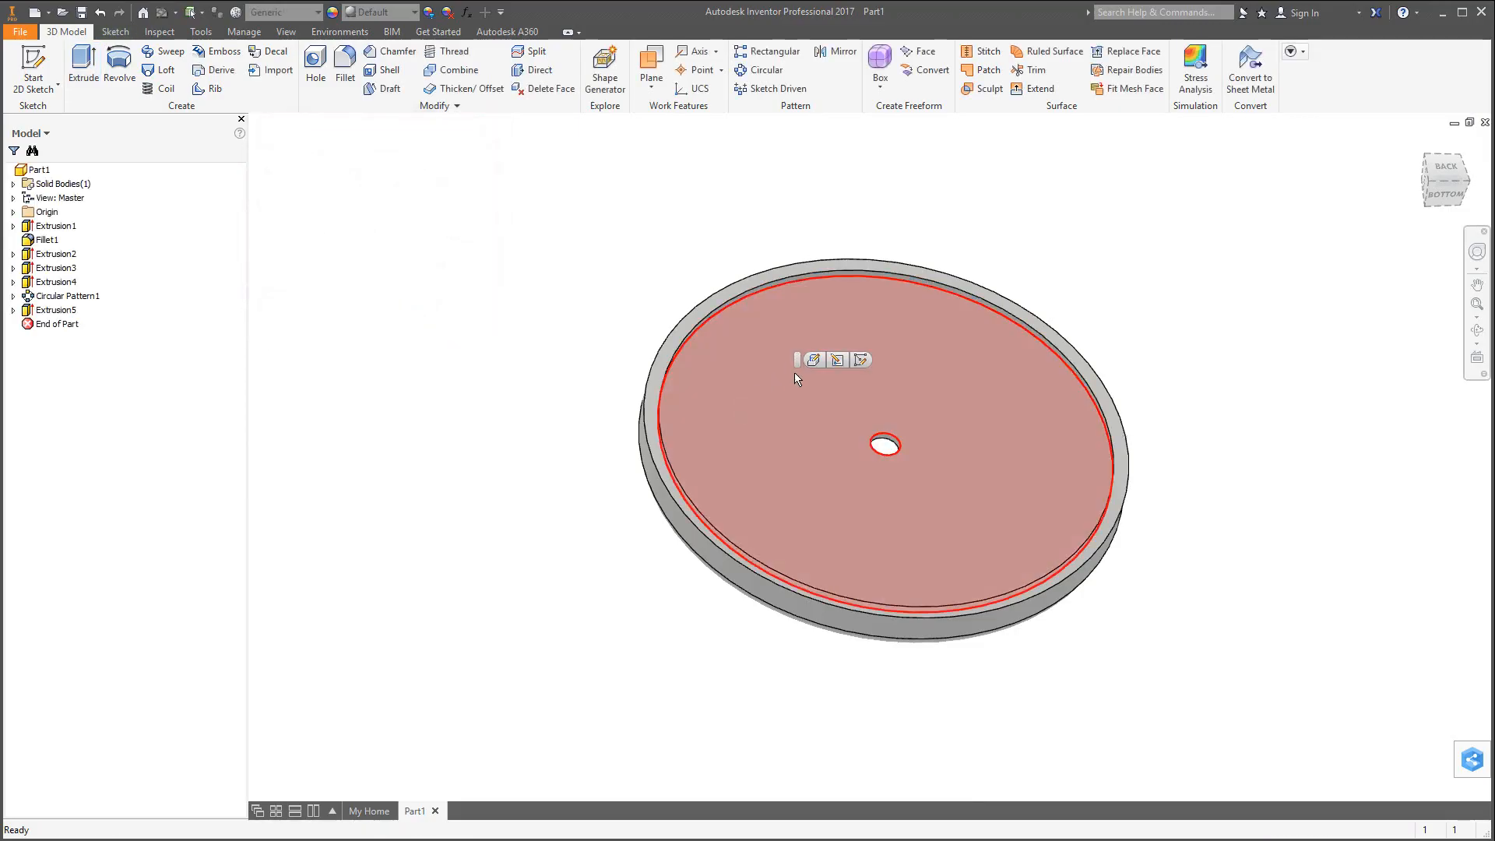
pyautogui.click(865, 354)
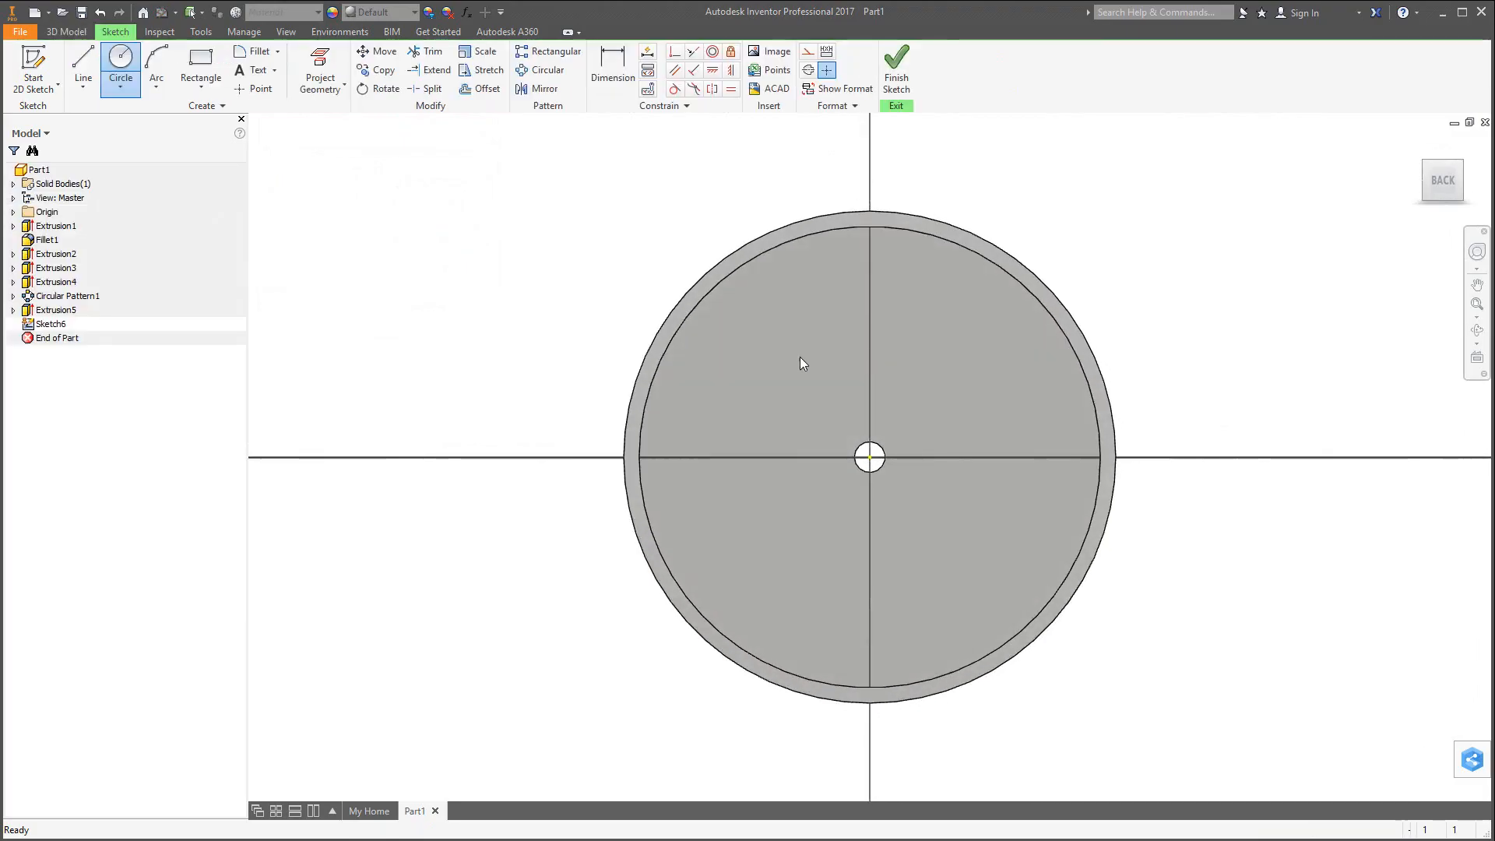
pyautogui.click(121, 64)
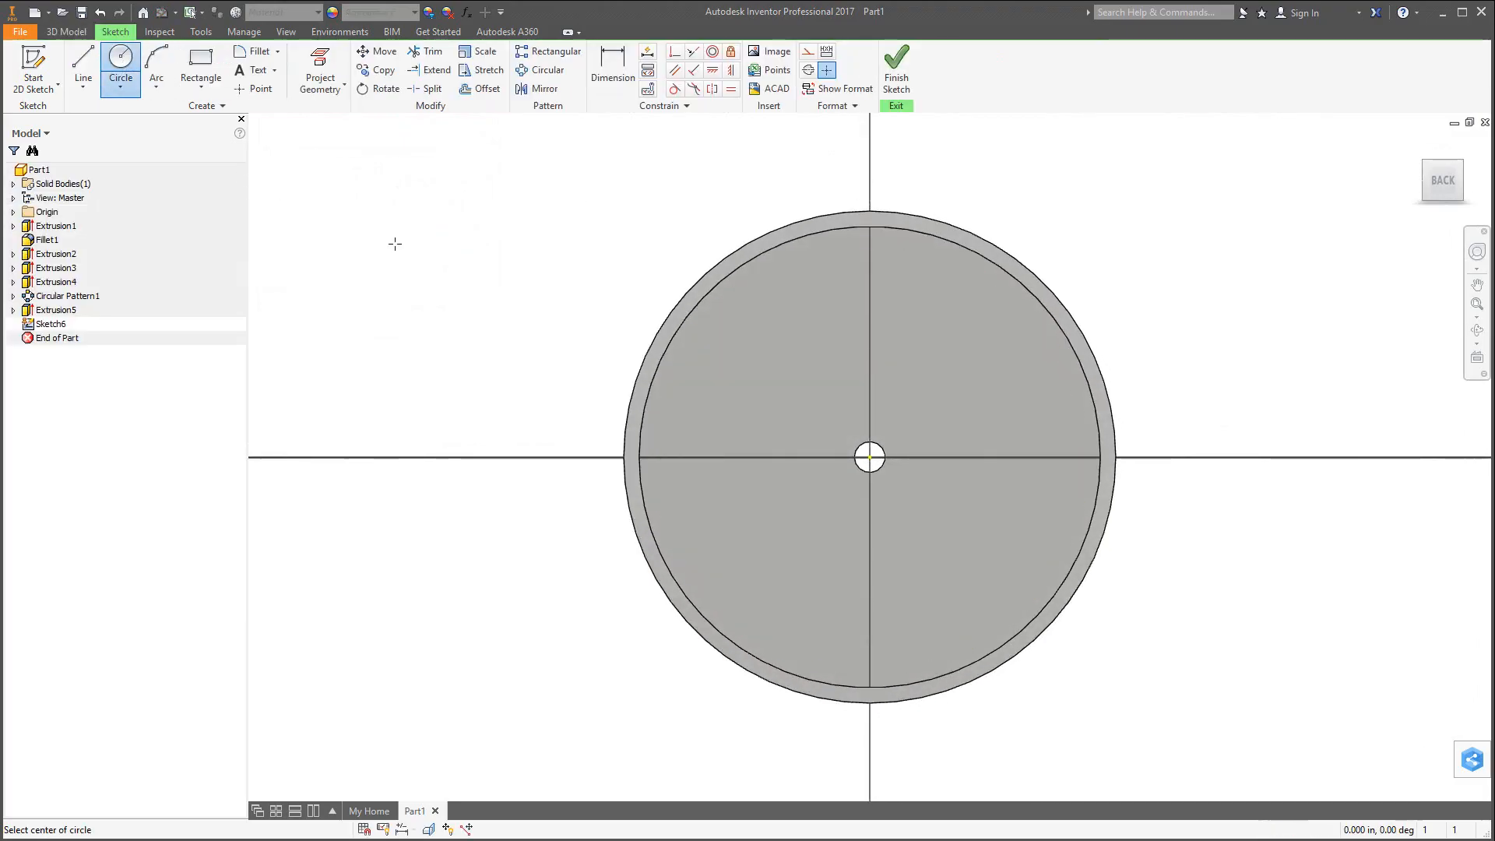
pyautogui.click(801, 381)
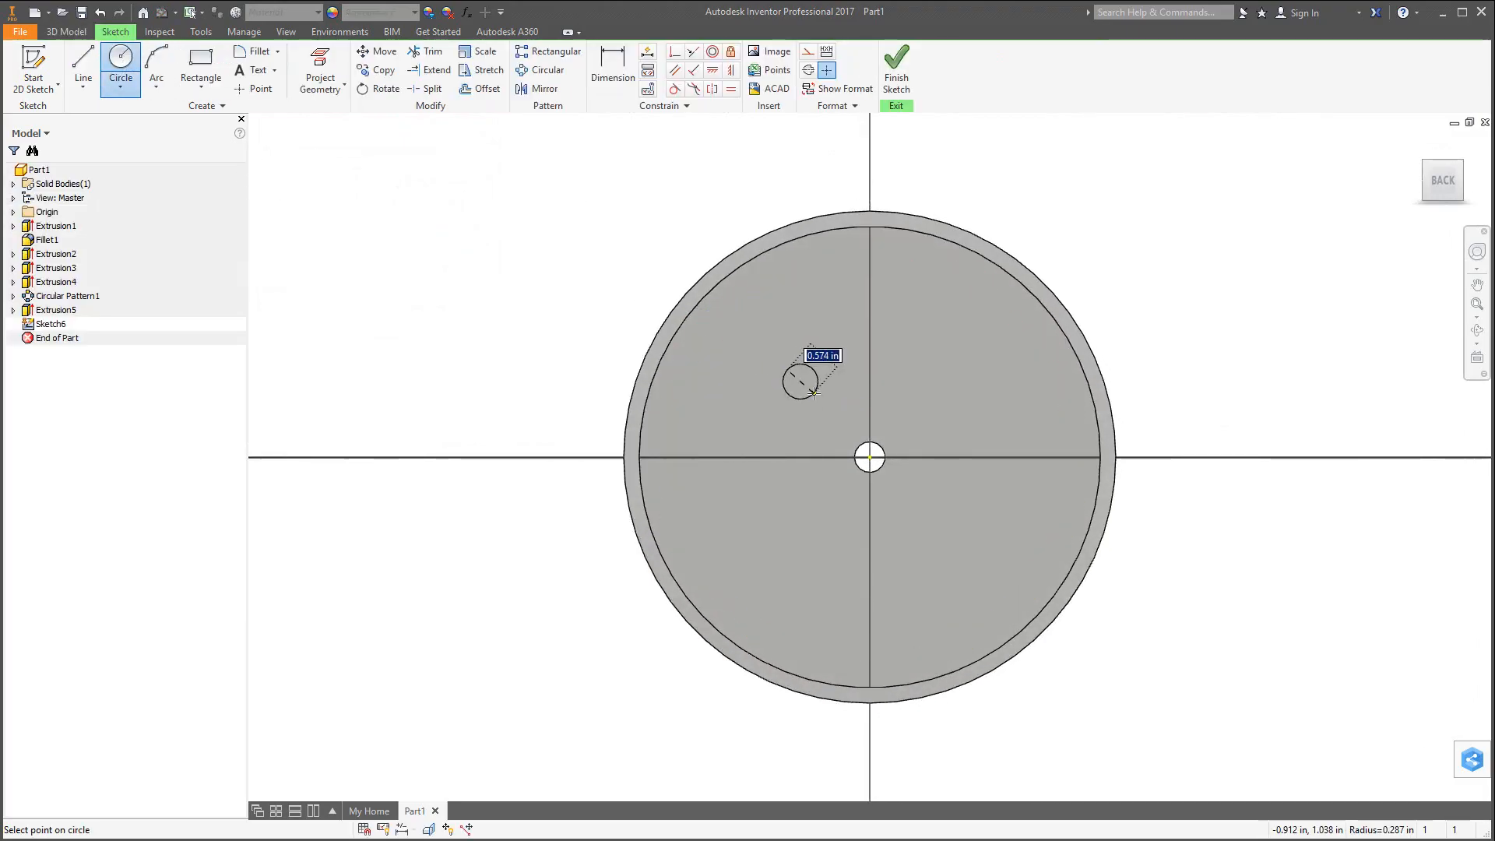
pyautogui.write('.25')
pyautogui.press('Return')
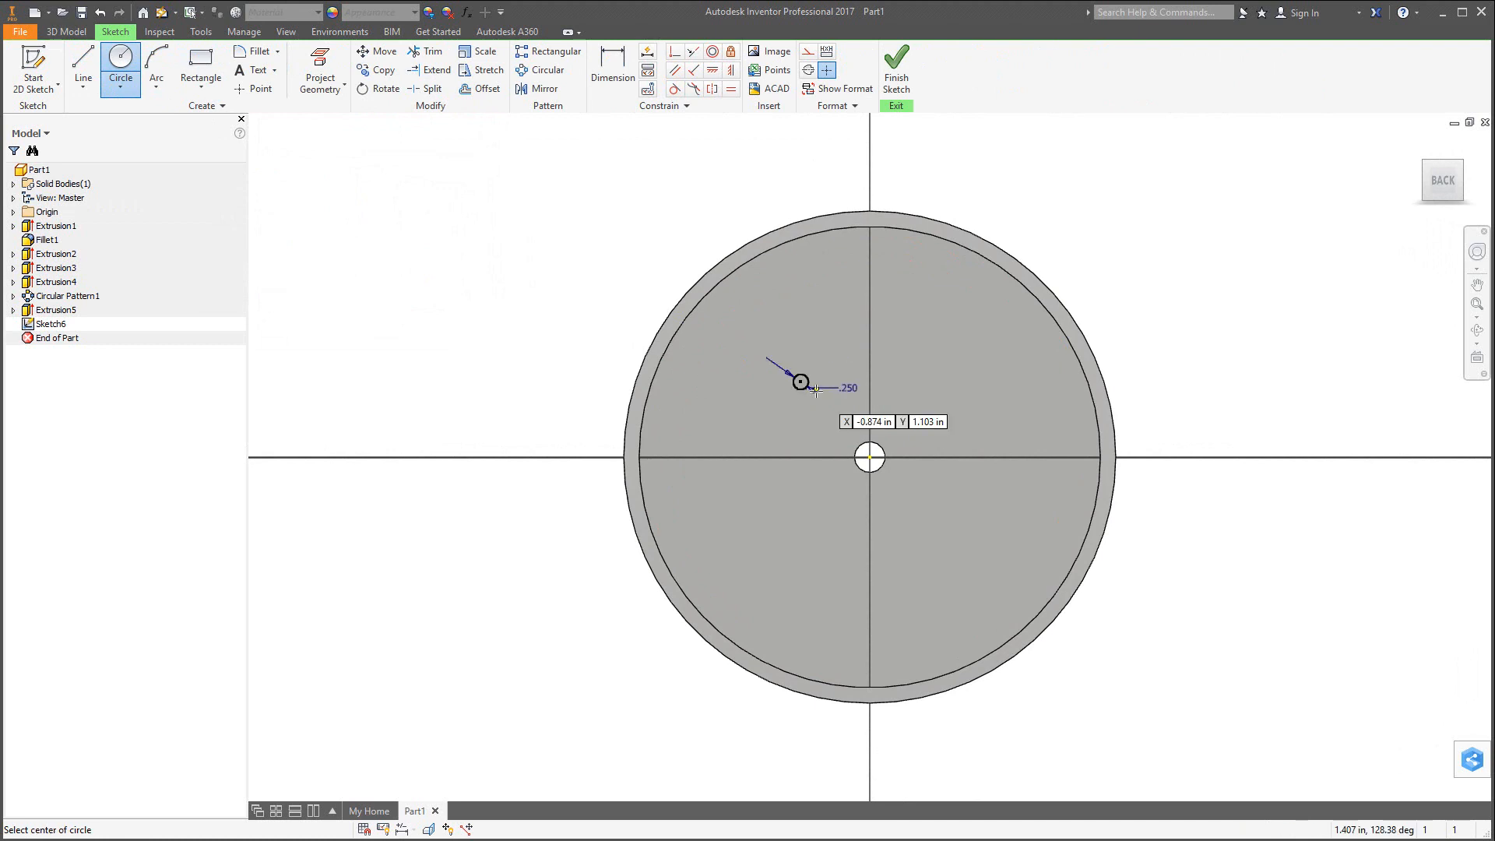
# Dimension the small circle's centre 1 in horizontally and 1 in vertically from the centre of the disc.
pyautogui.click(613, 68)
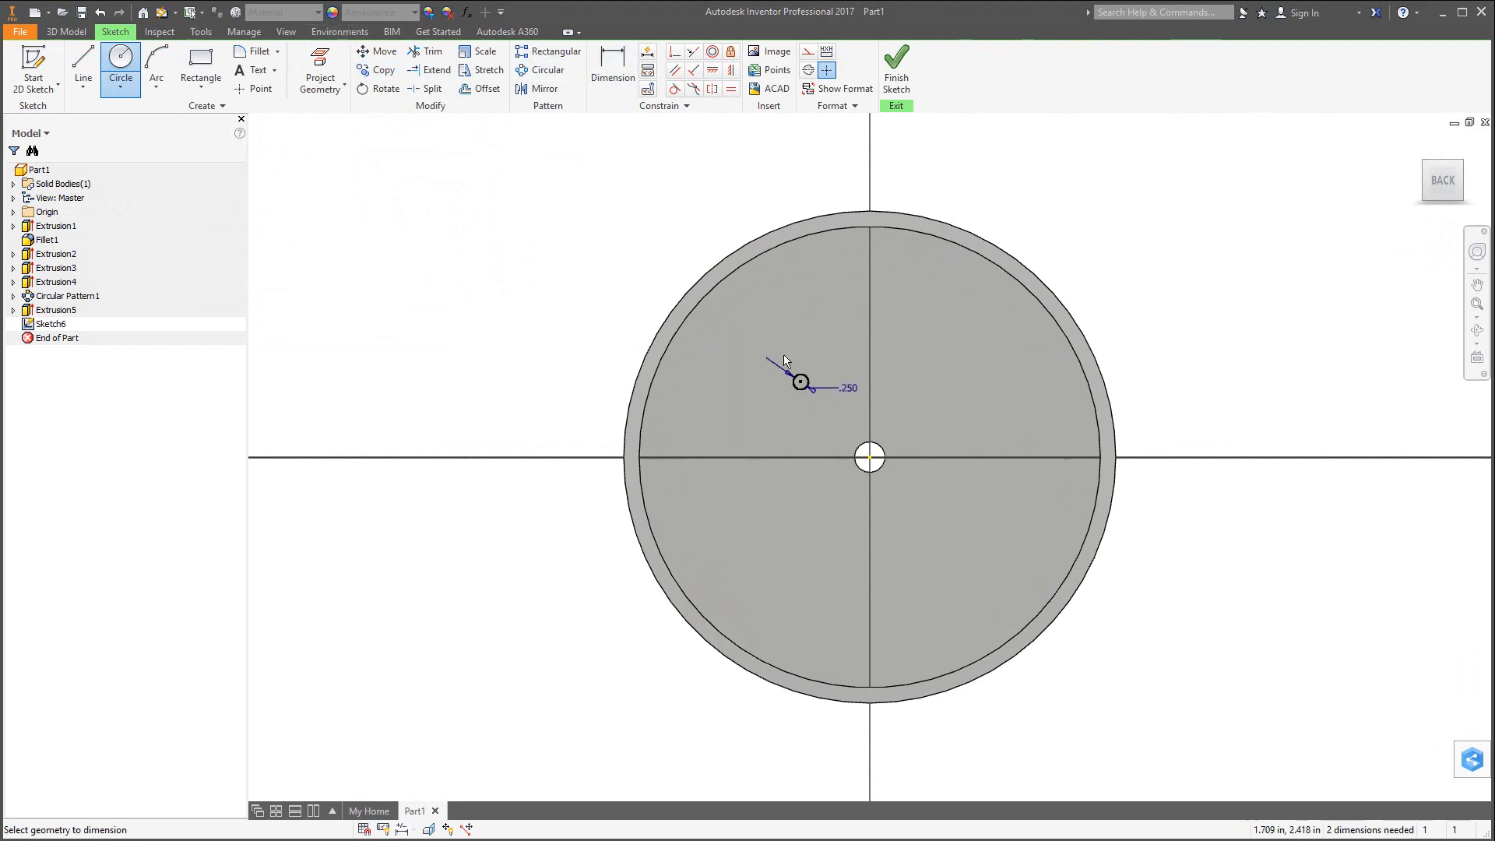
pyautogui.click(870, 460)
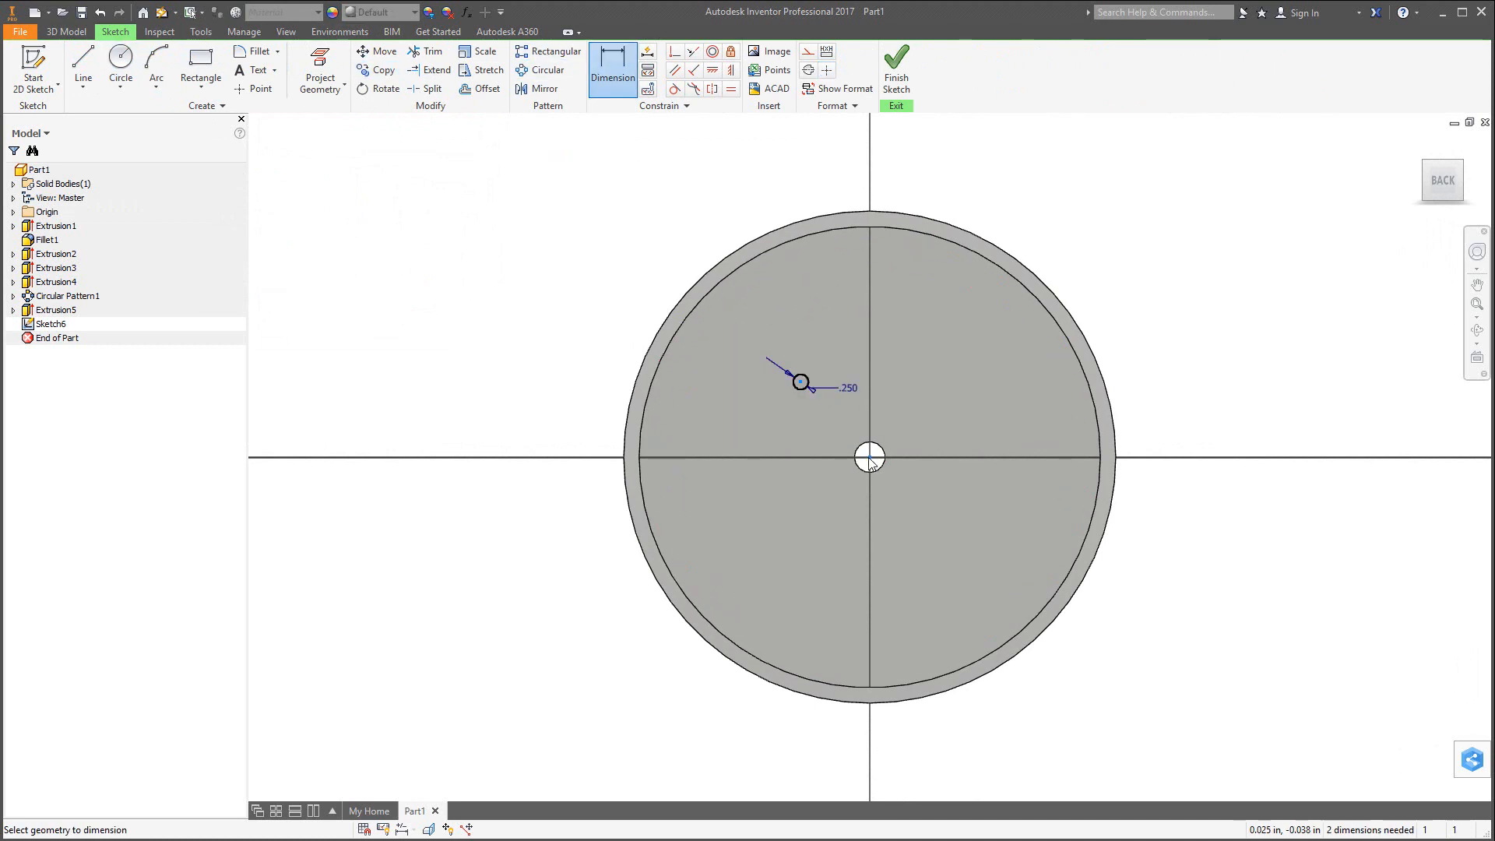
pyautogui.click(801, 381)
pyautogui.click(838, 335)
pyautogui.write('1')
pyautogui.press('Return')
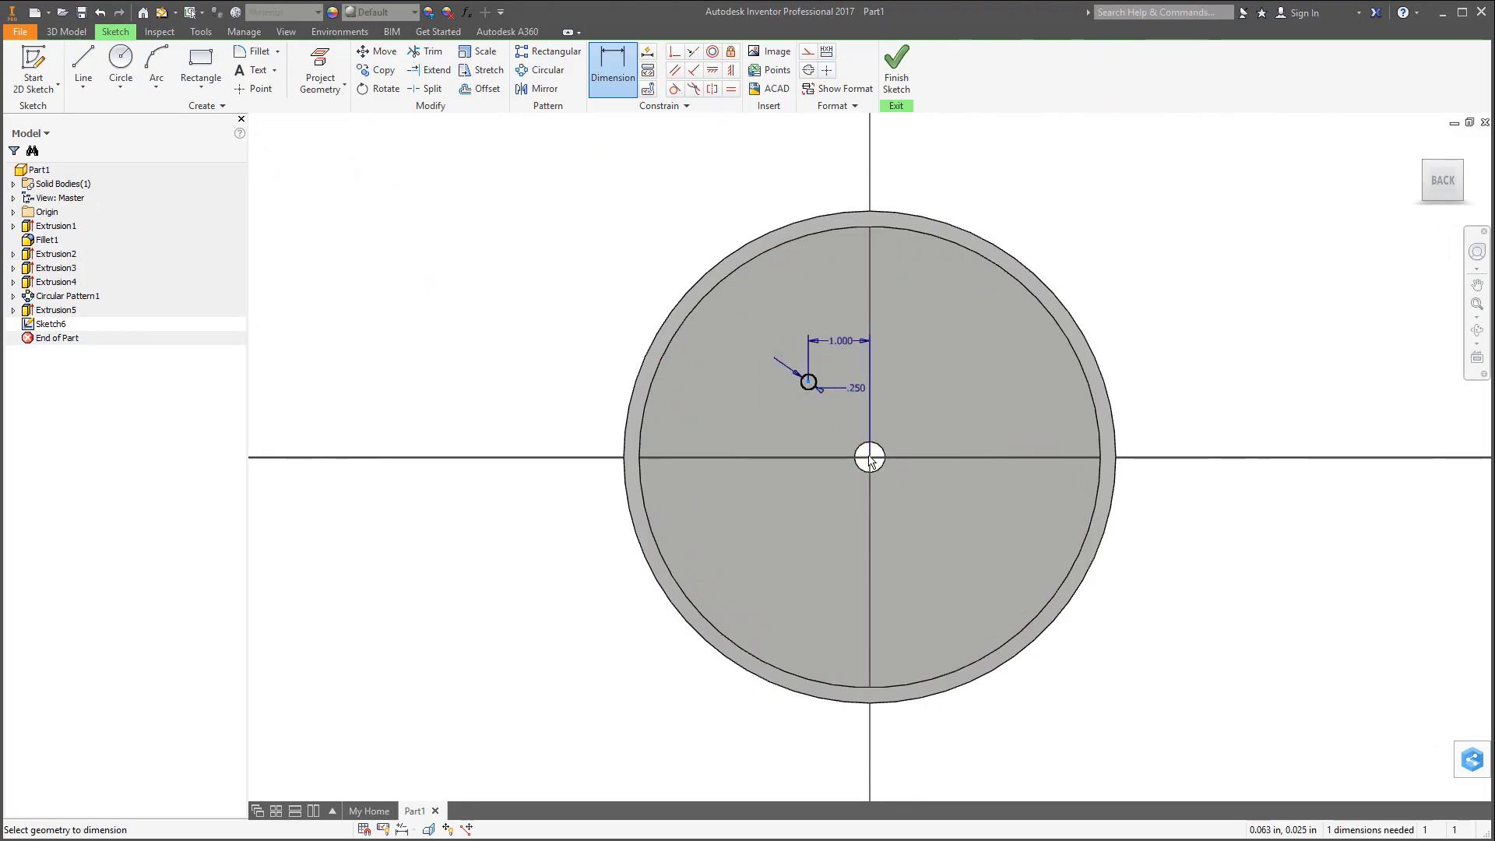
pyautogui.click(755, 424)
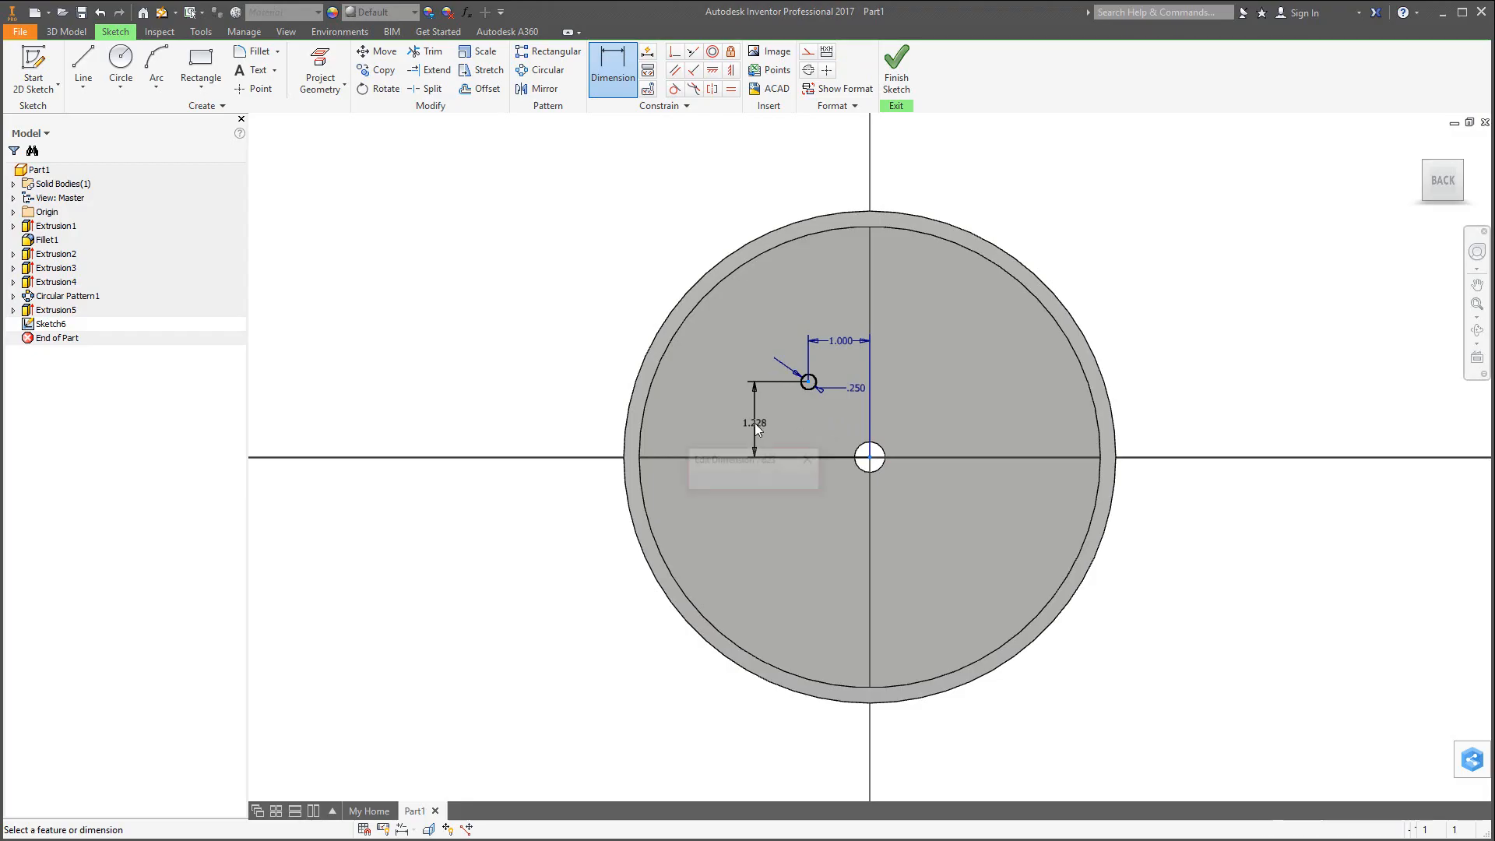
pyautogui.write('1.2282286')
pyautogui.press('Return')
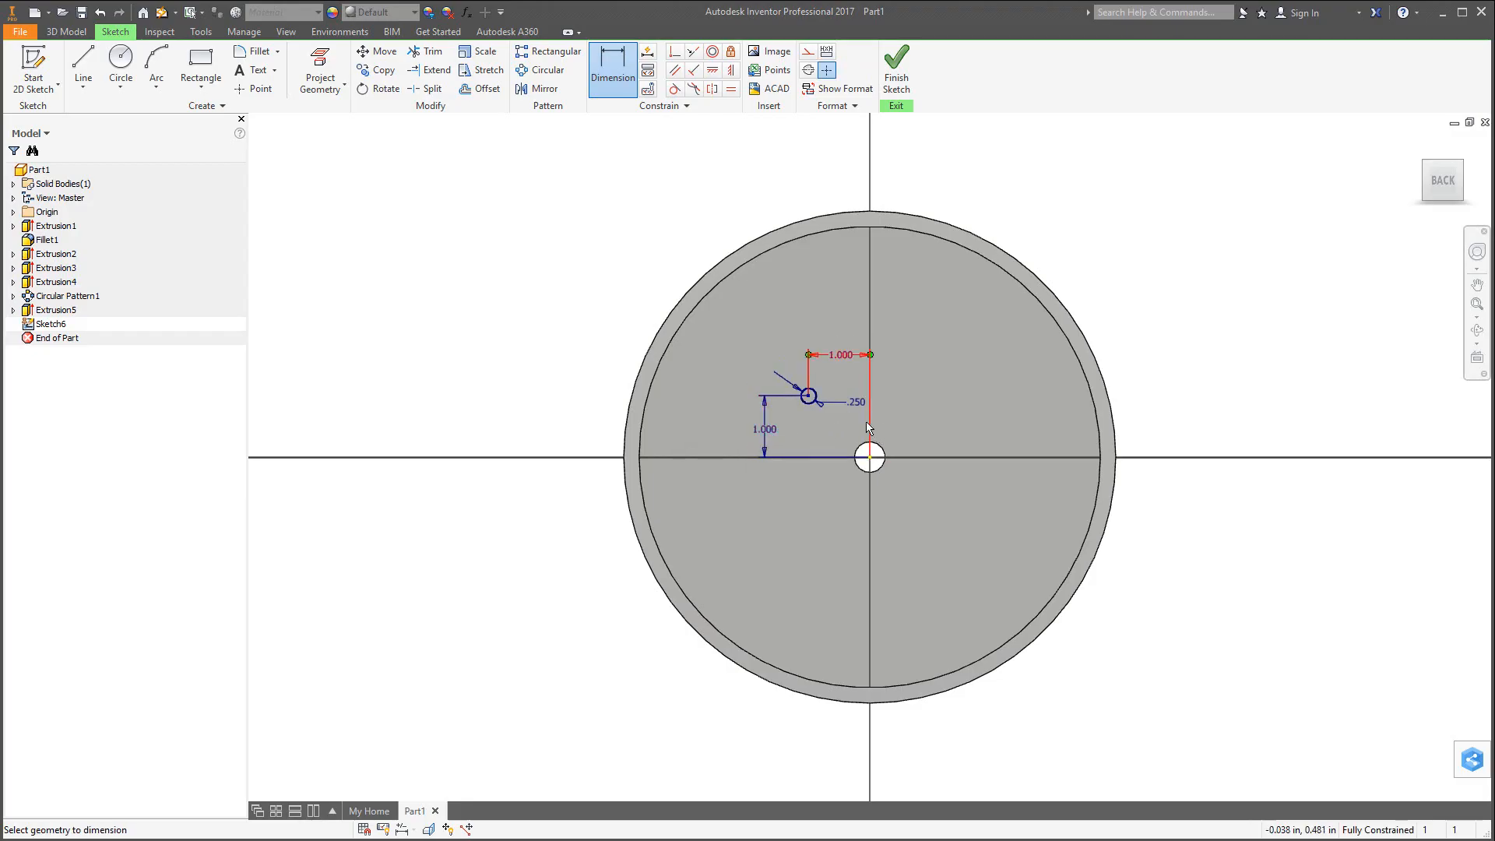
# Draw a vertical centerline above the origin and a horizontal centerline to its left, both ending at the origin.
pyautogui.click(84, 66)
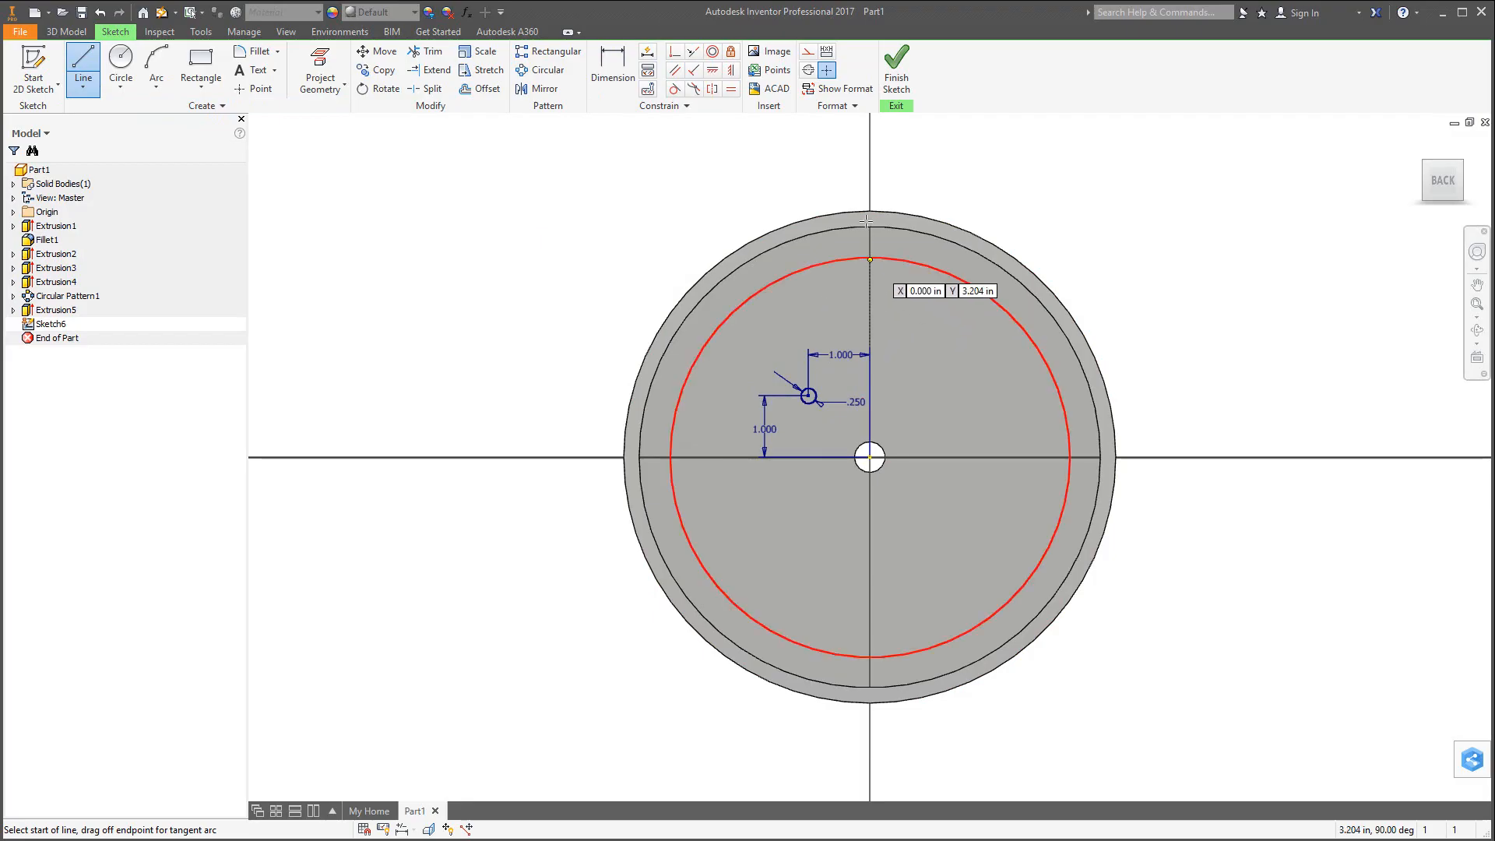
pyautogui.click(808, 72)
pyautogui.click(870, 284)
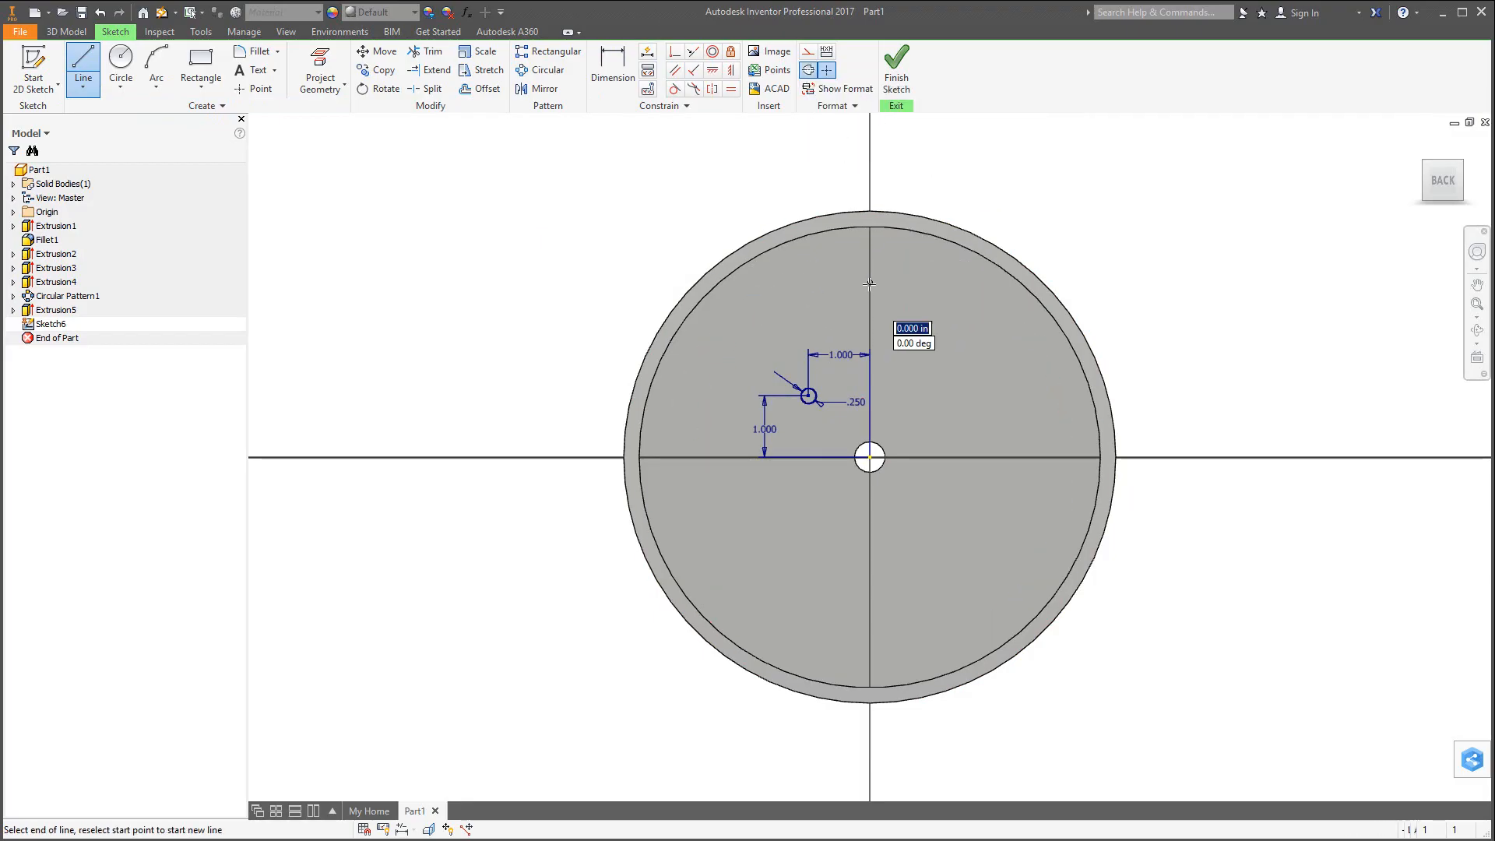
pyautogui.click(869, 458)
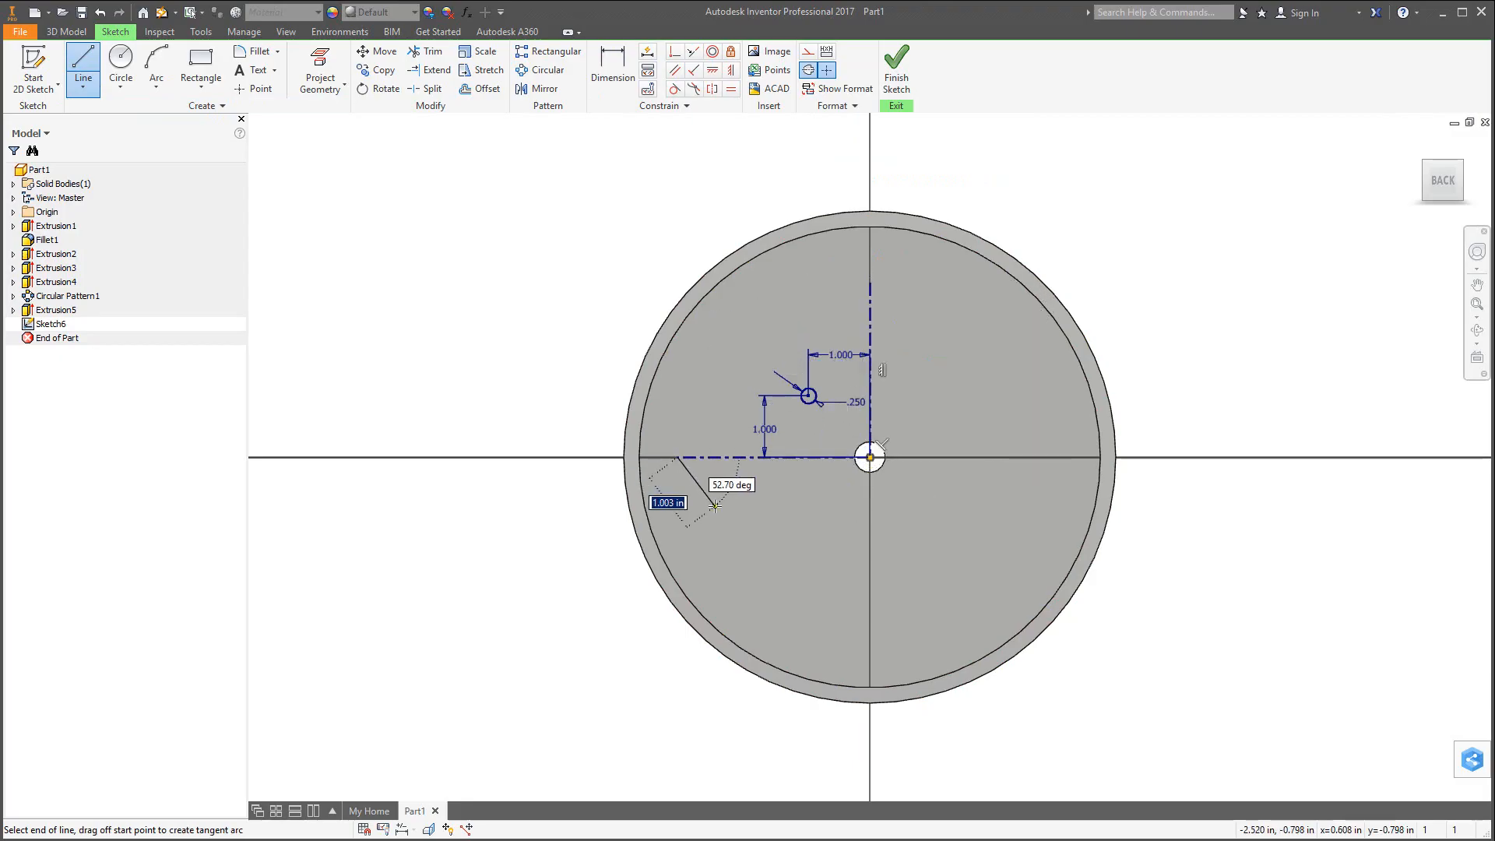
pyautogui.press('Escape')
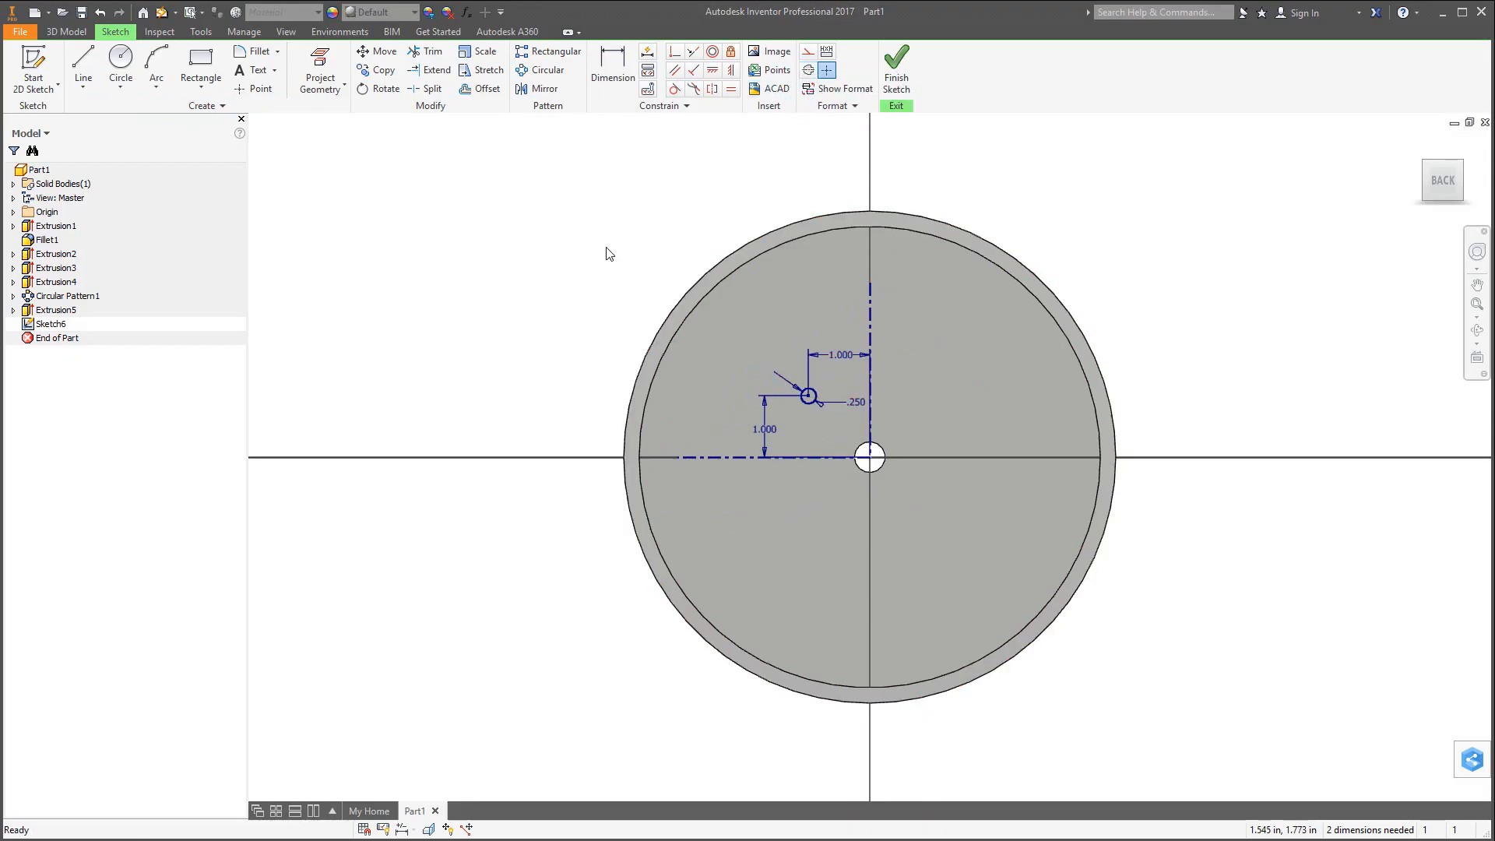
# Mirror the 0.25 in circle about the vertical centerline.
pyautogui.click(537, 88)
pyautogui.moveTo(785, 352); pyautogui.dragTo(840, 433)
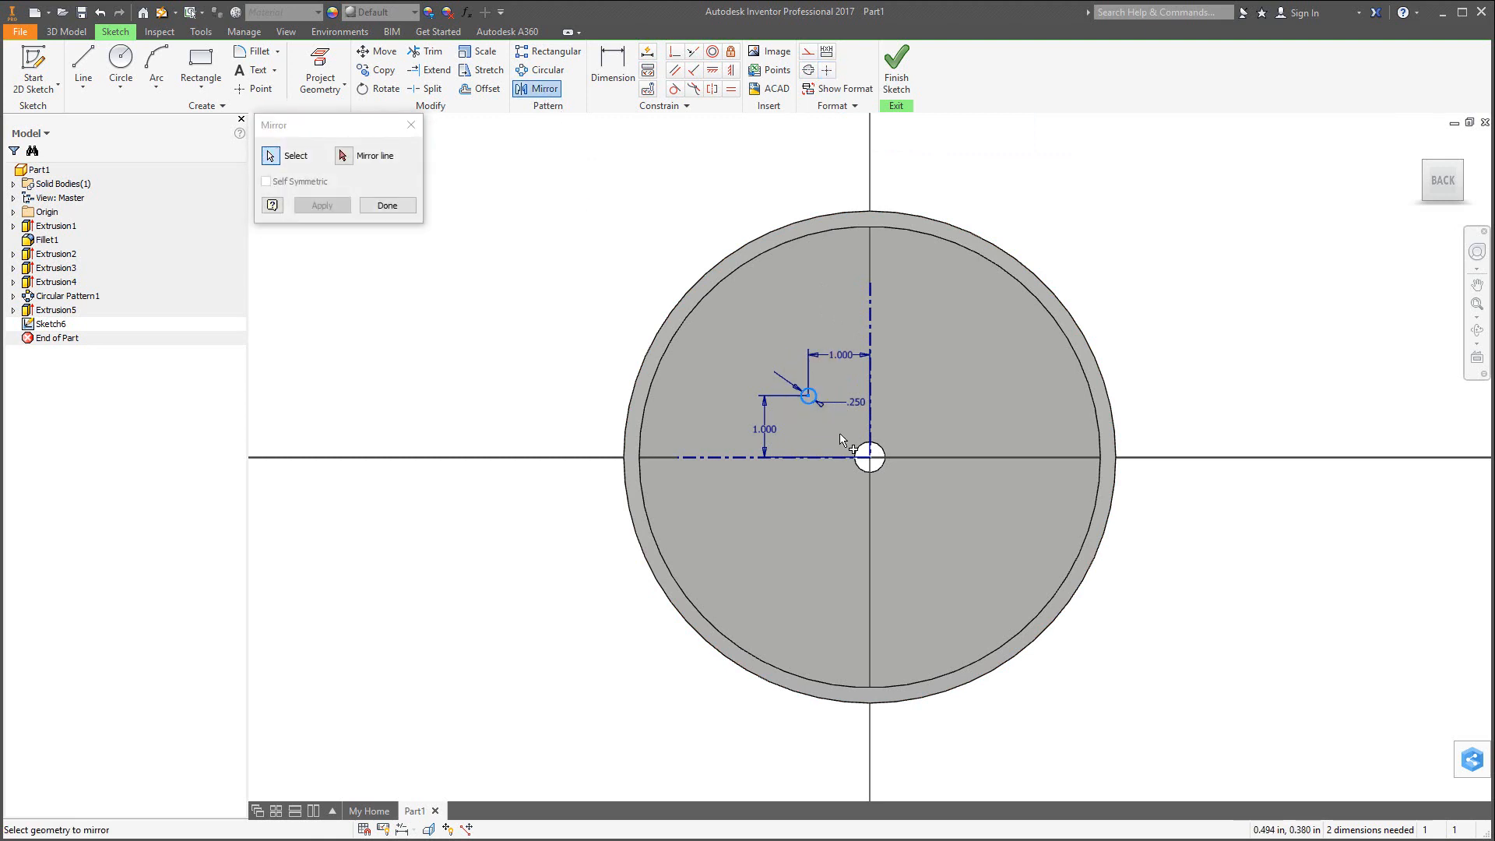
pyautogui.click(347, 156)
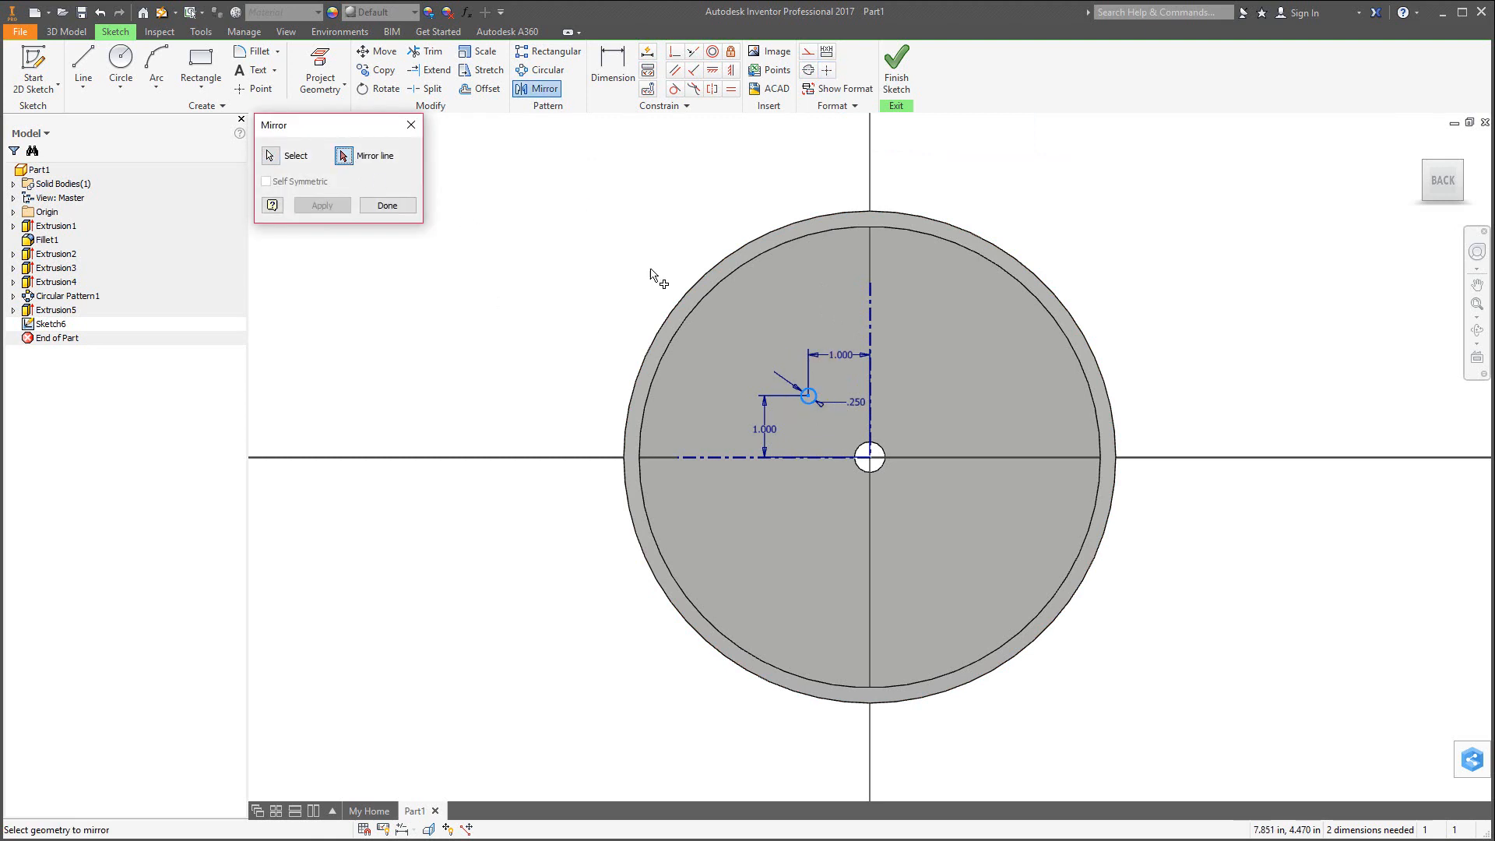
pyautogui.click(870, 378)
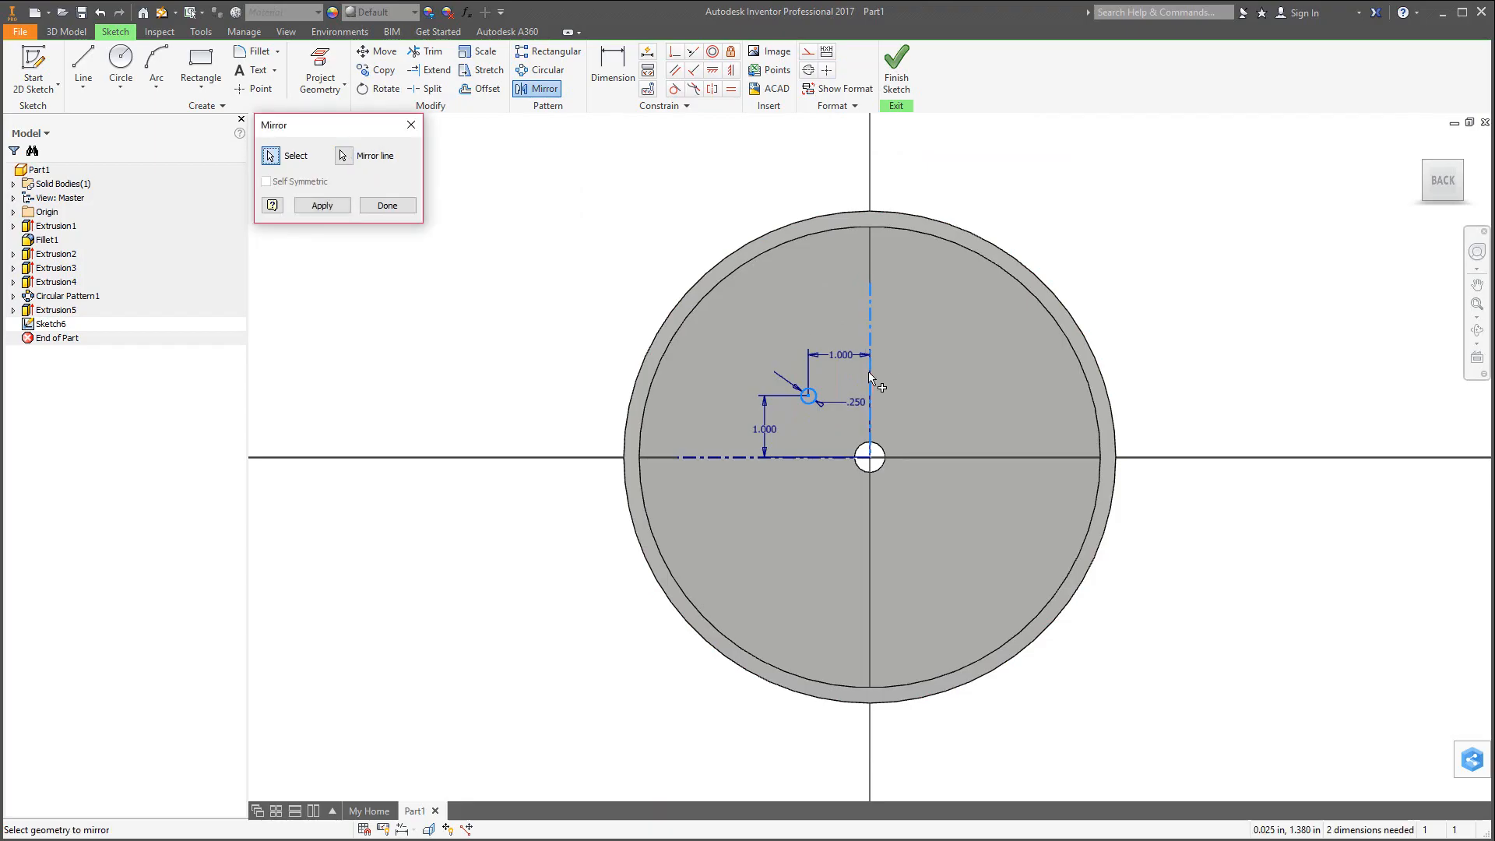
pyautogui.click(320, 204)
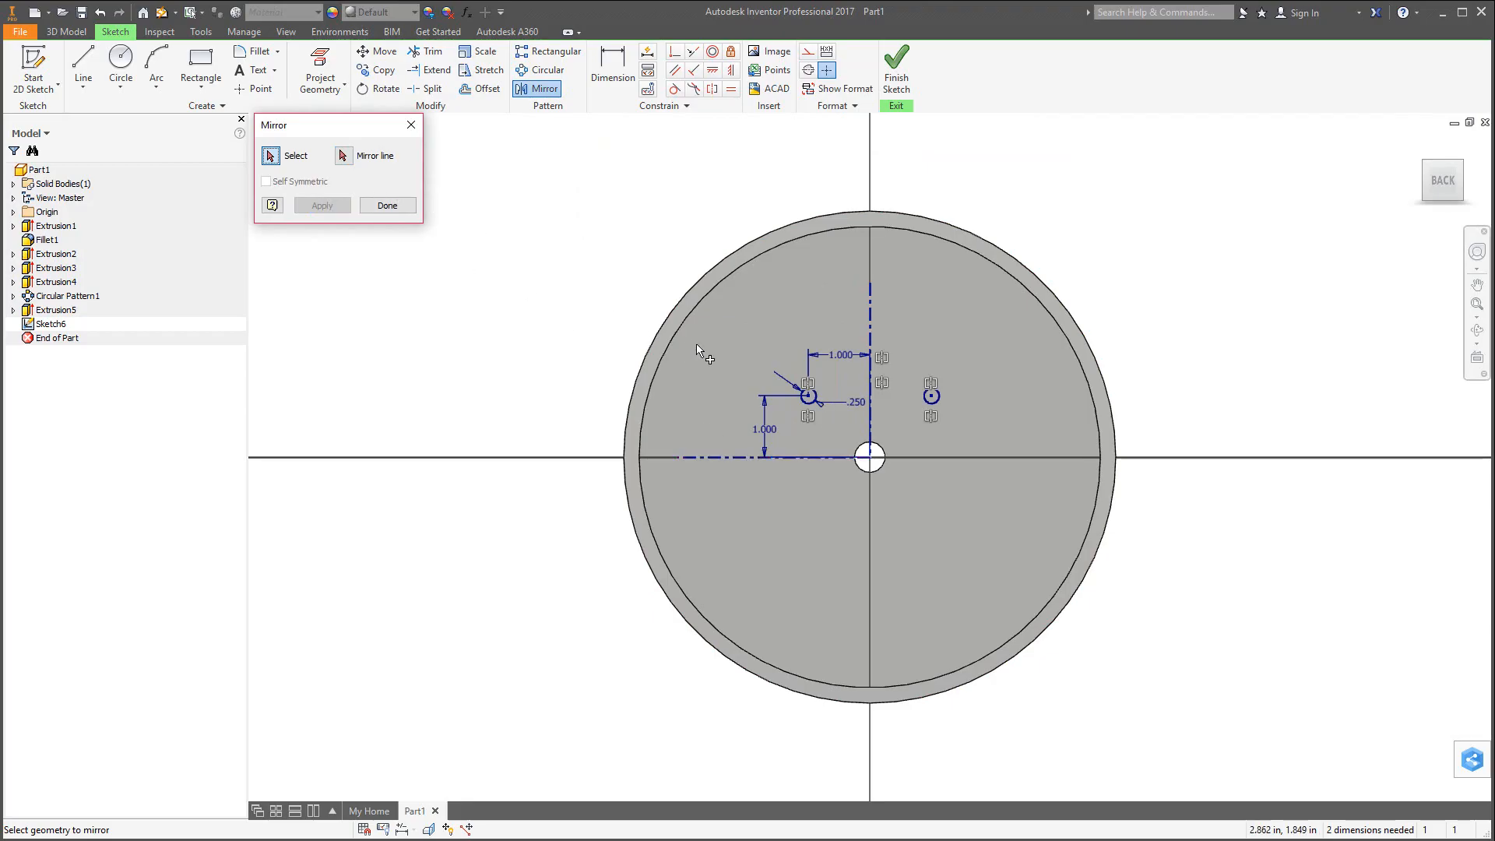
# Mirror both 0.25 in circles about the horizontal centerline to make a set of four.
pyautogui.moveTo(695, 345)
pyautogui.mouseDown()
pyautogui.moveTo(873, 416)
pyautogui.moveTo(993, 423)
pyautogui.mouseUp()
pyautogui.click(350, 161)
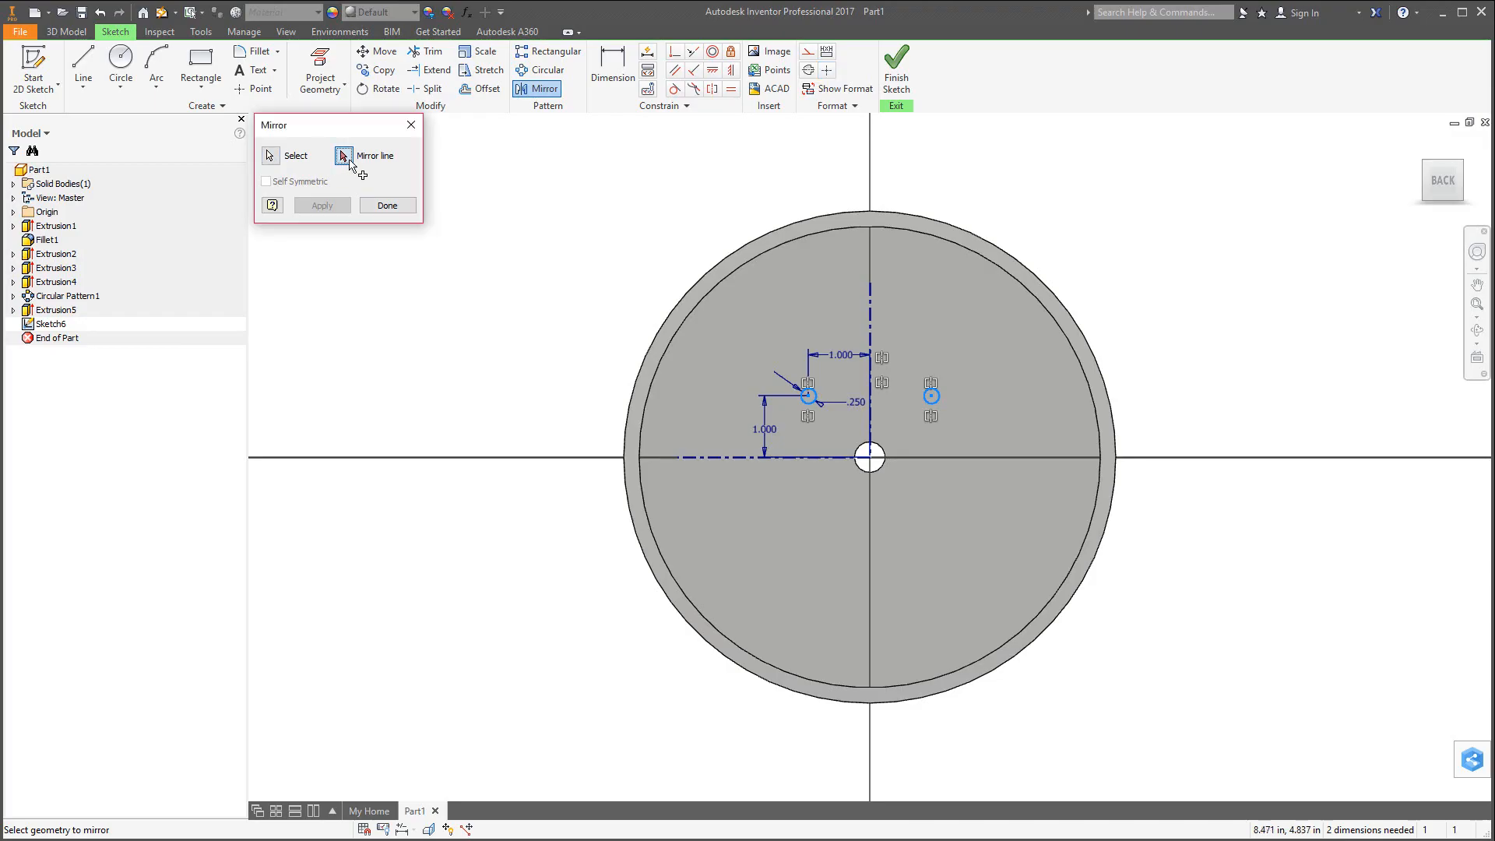
pyautogui.click(739, 459)
pyautogui.click(323, 206)
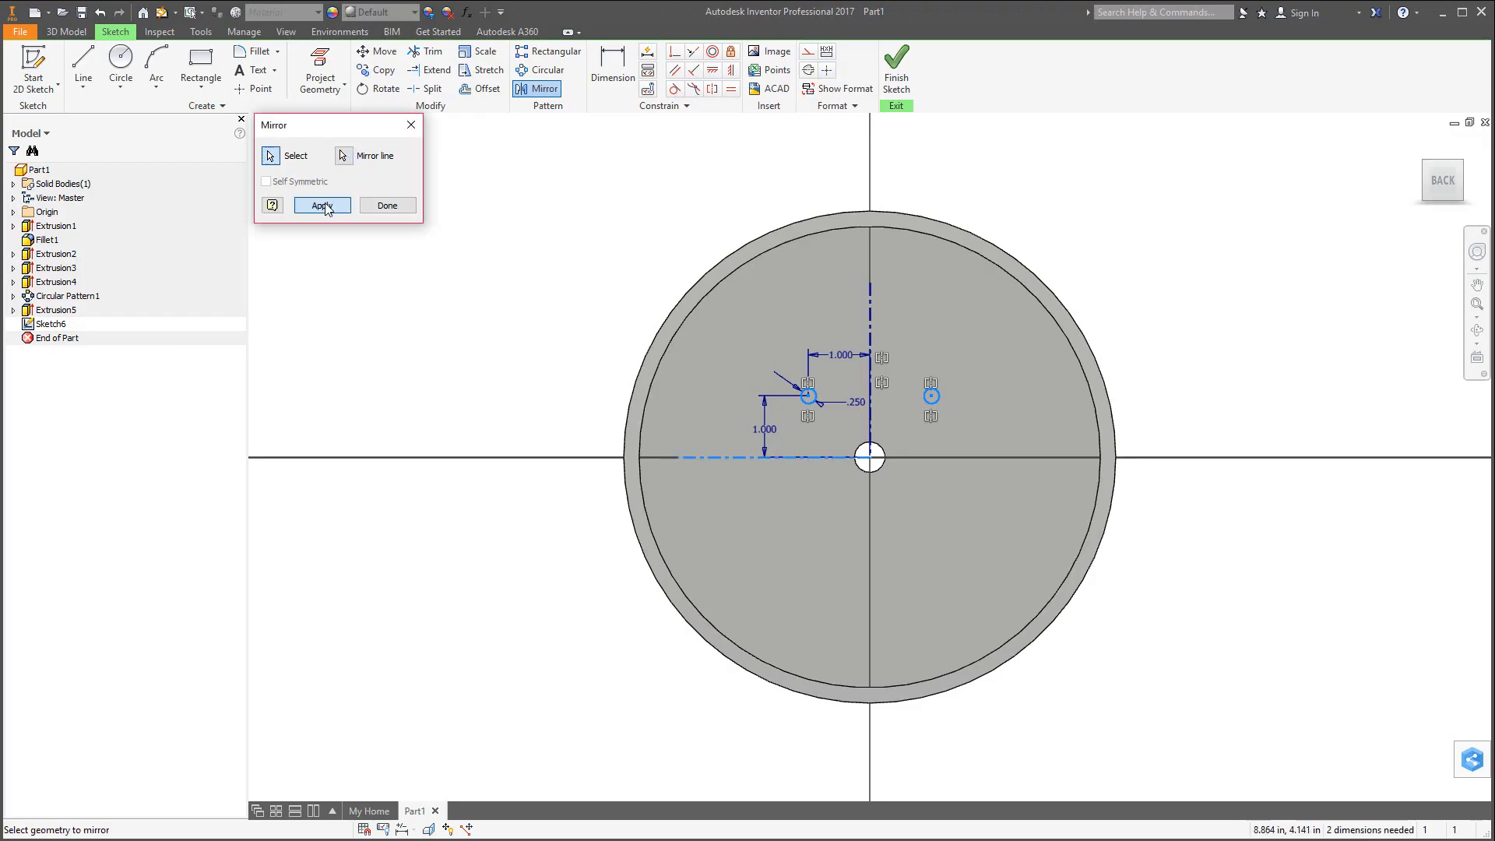
pyautogui.click(387, 206)
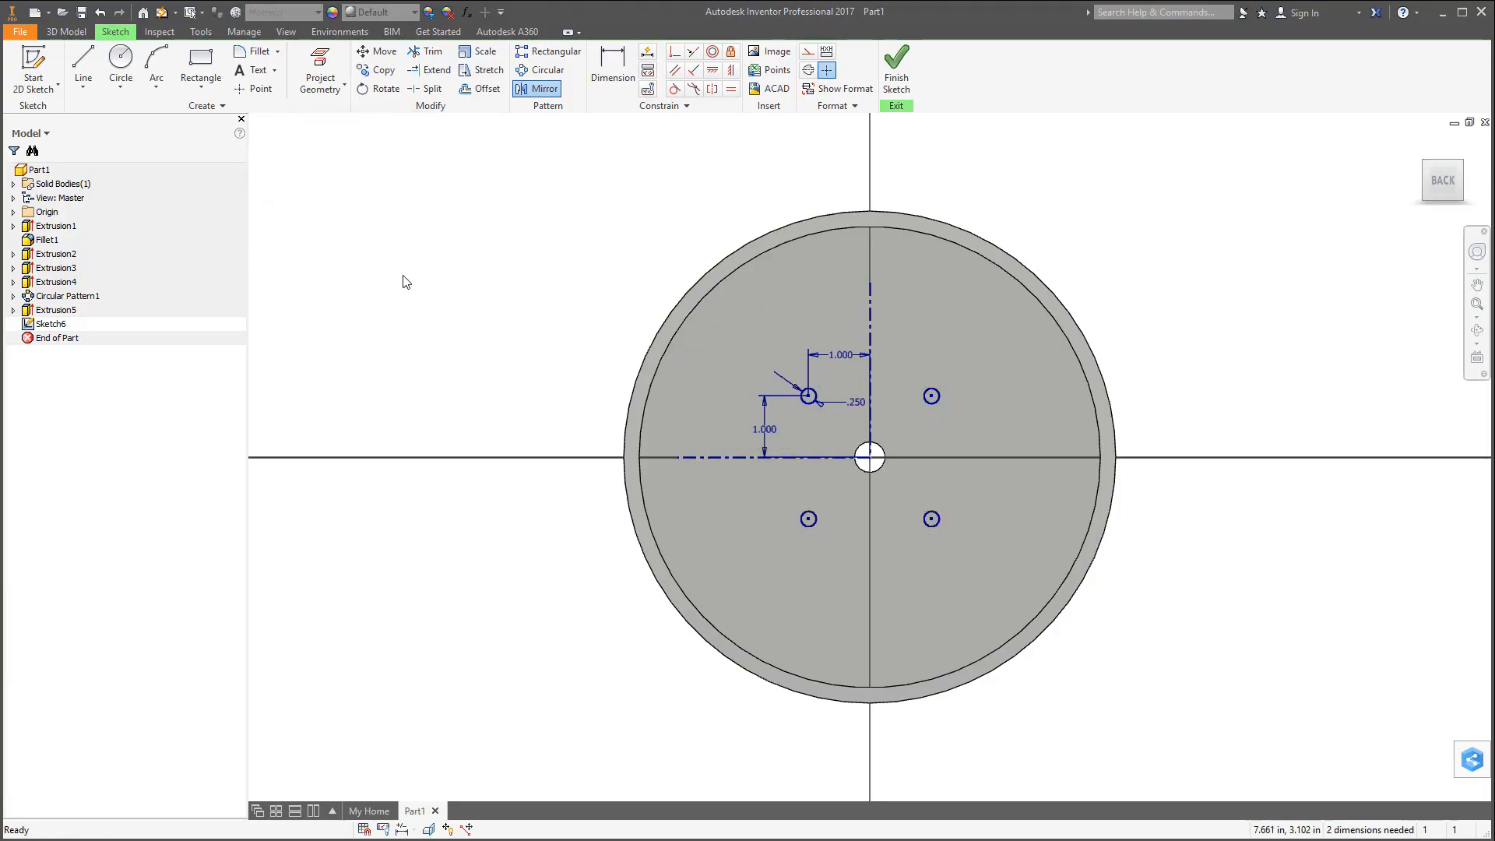
# Extrude the four small circles on the back of the disc by 0.25 in.
pyautogui.click(67, 31)
pyautogui.click(83, 61)
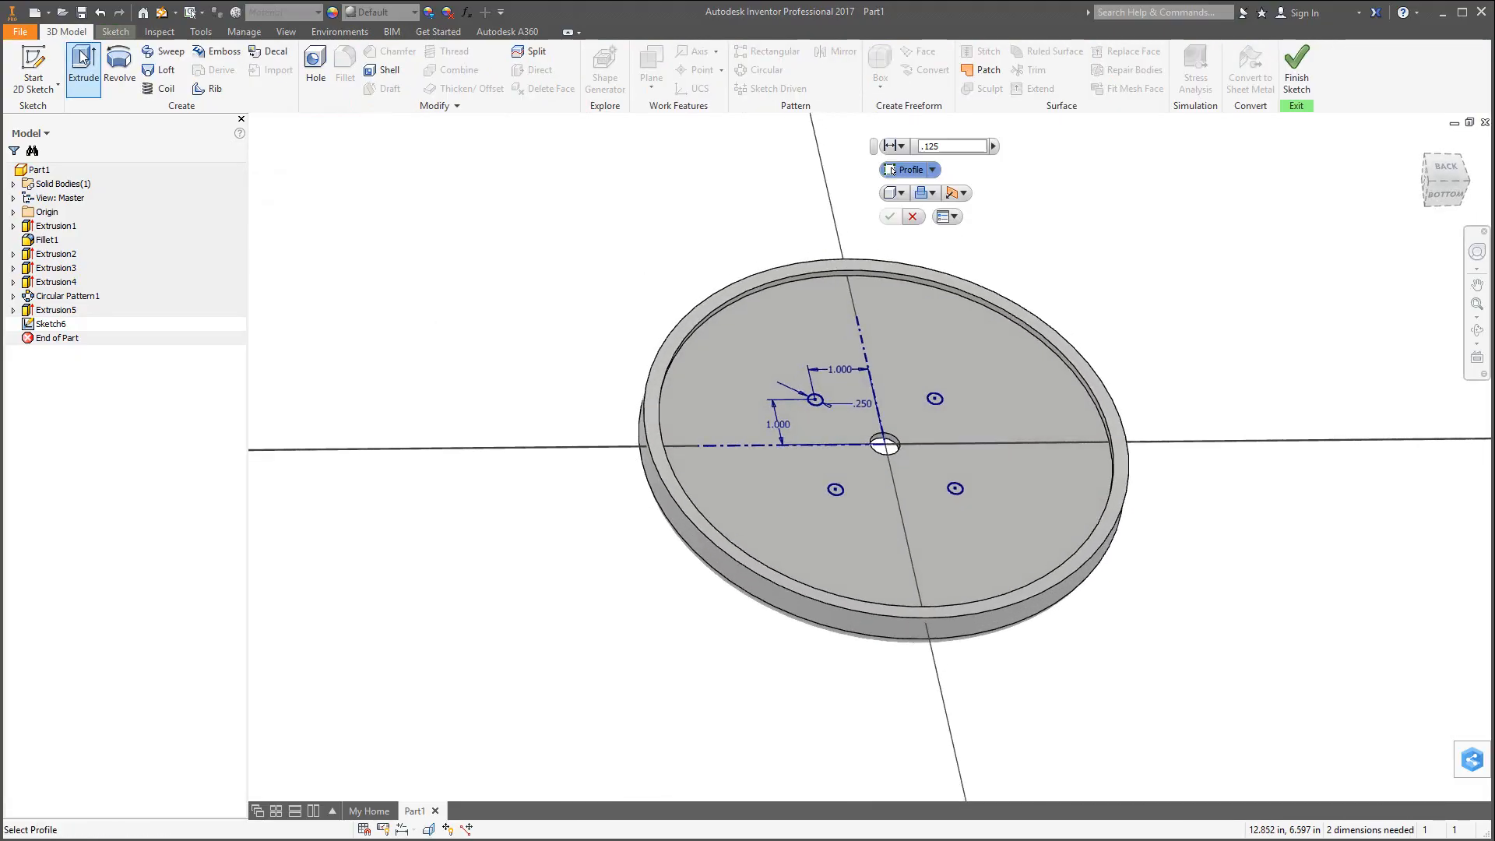
pyautogui.click(815, 399)
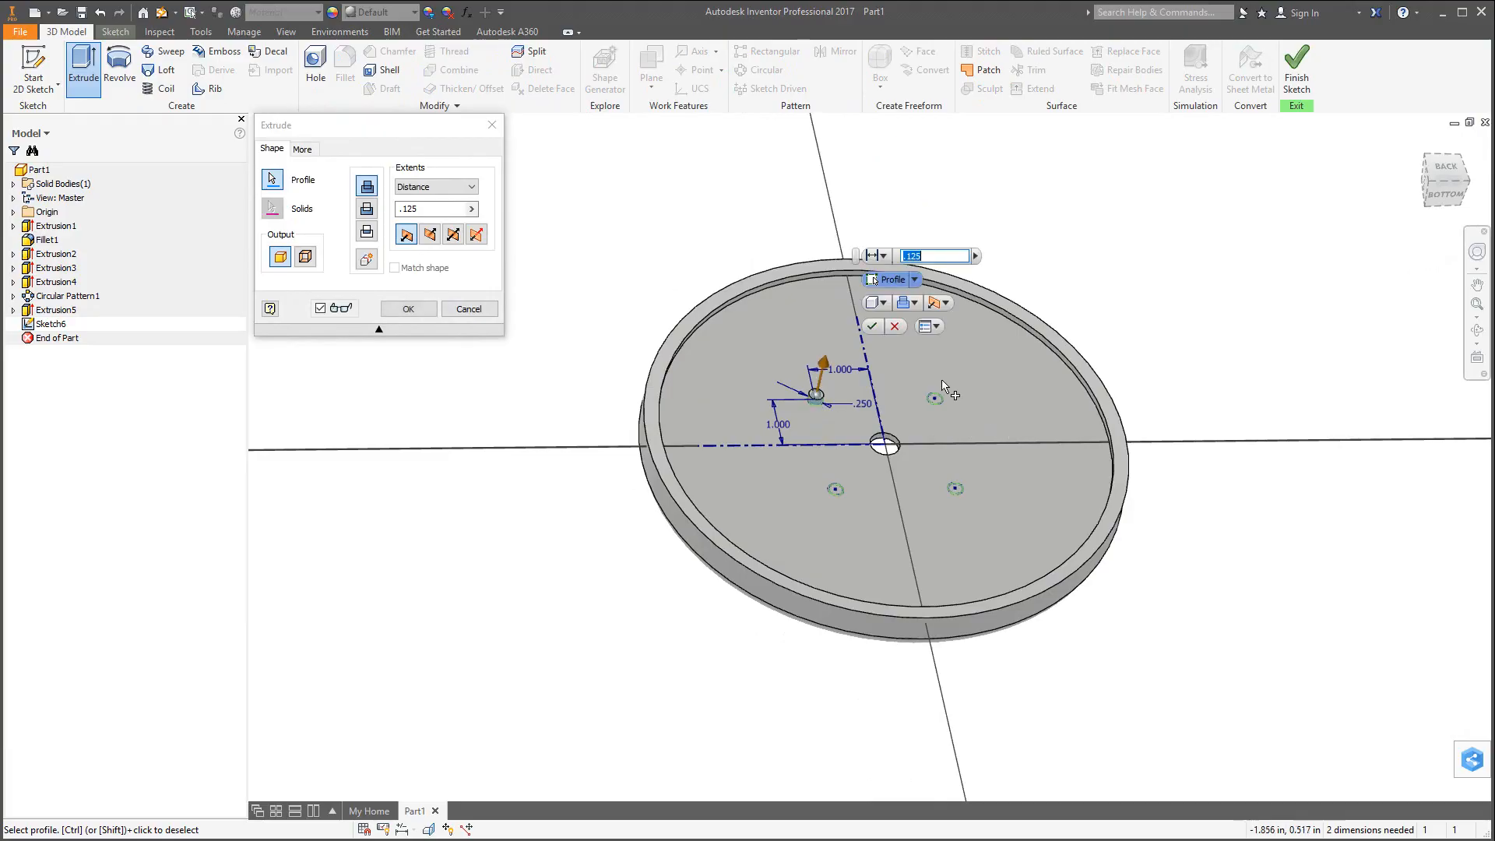
pyautogui.click(936, 397)
pyautogui.click(837, 490)
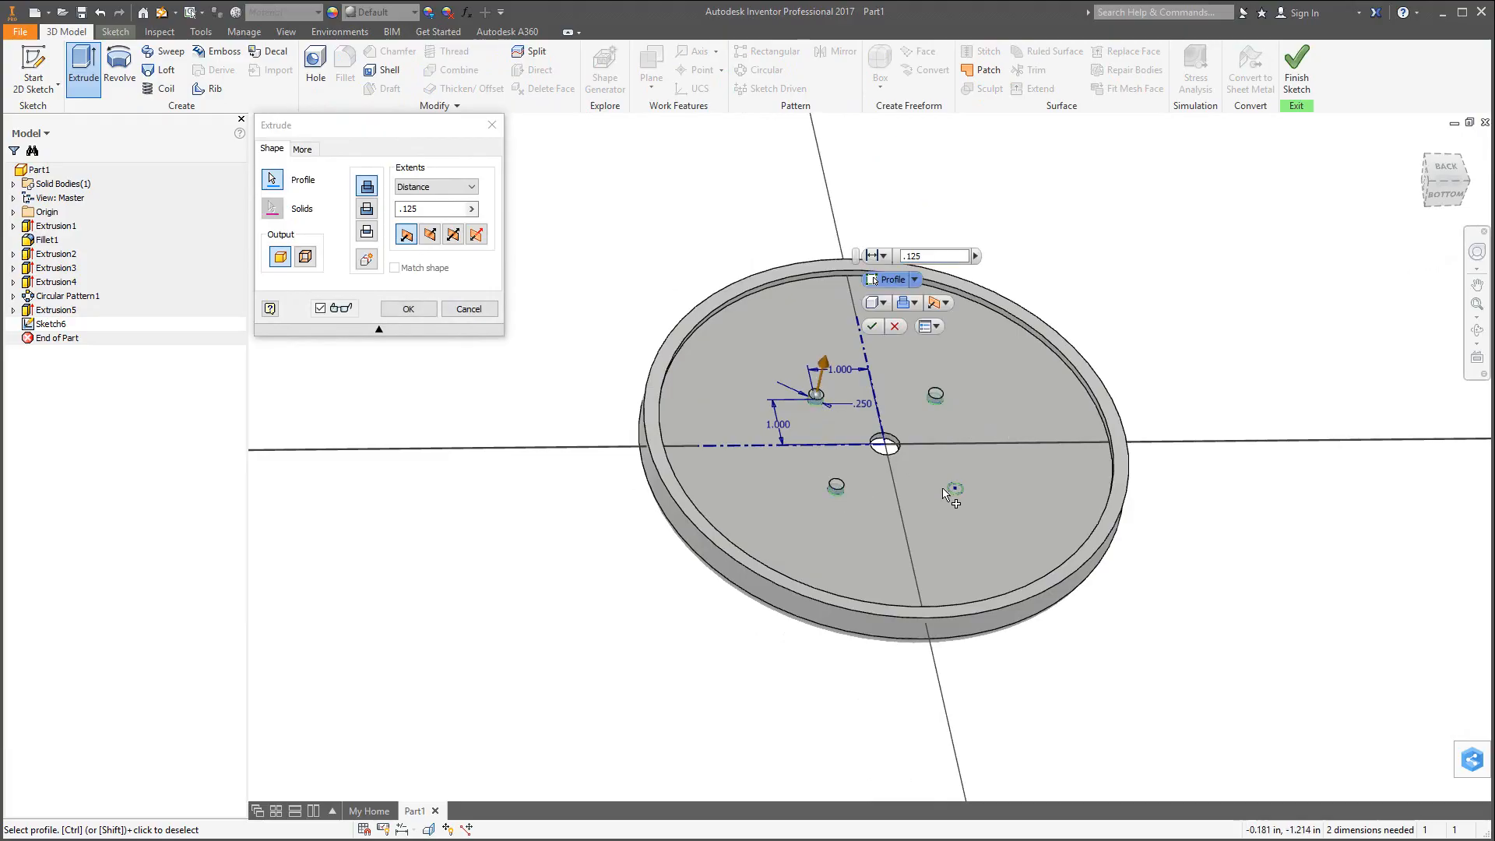
pyautogui.doubleClick(422, 212)
pyautogui.write('.25')
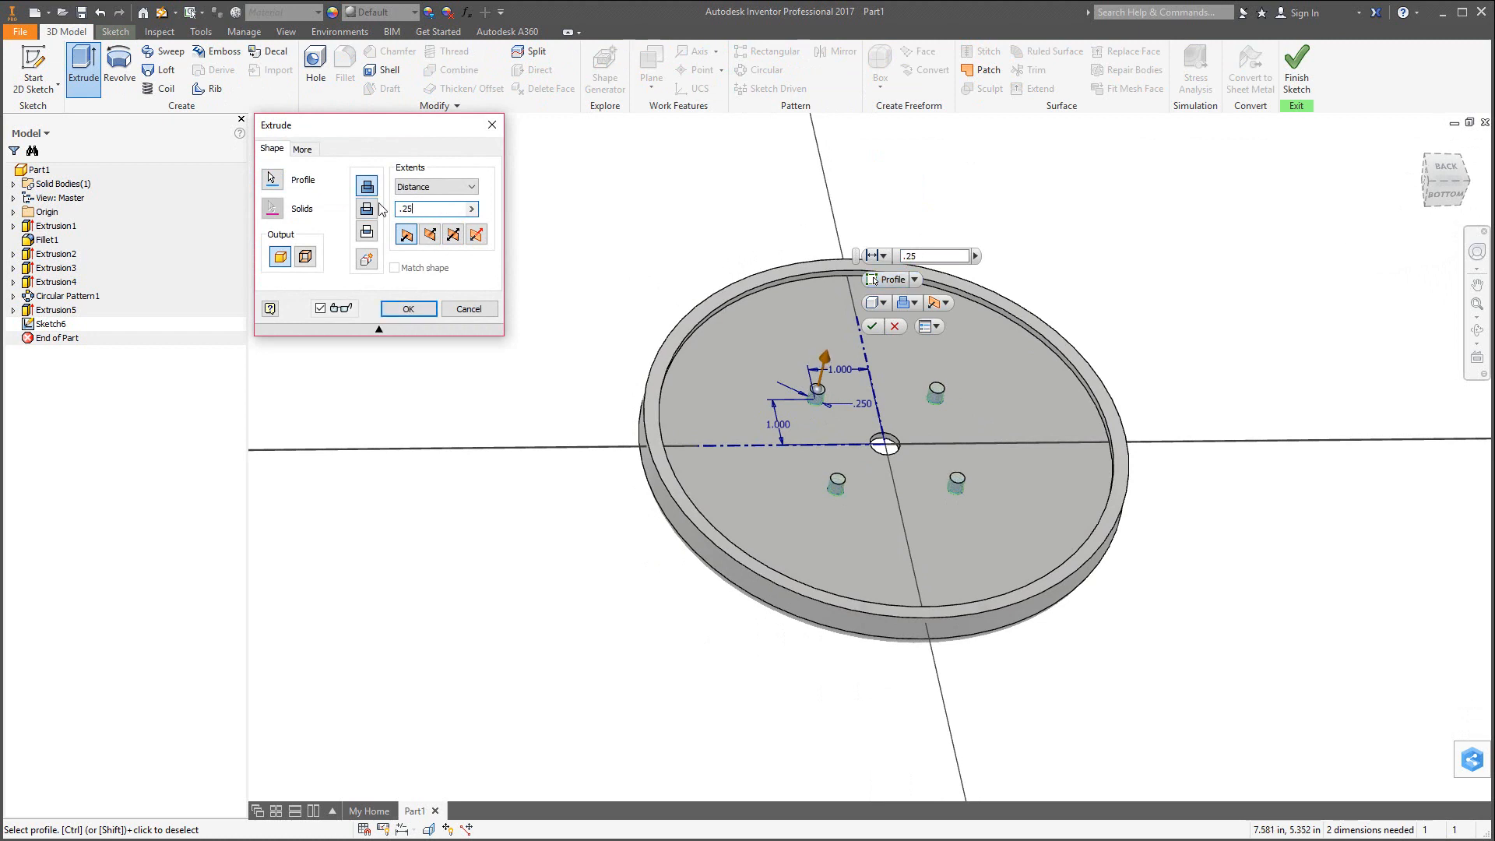
pyautogui.press('Return')
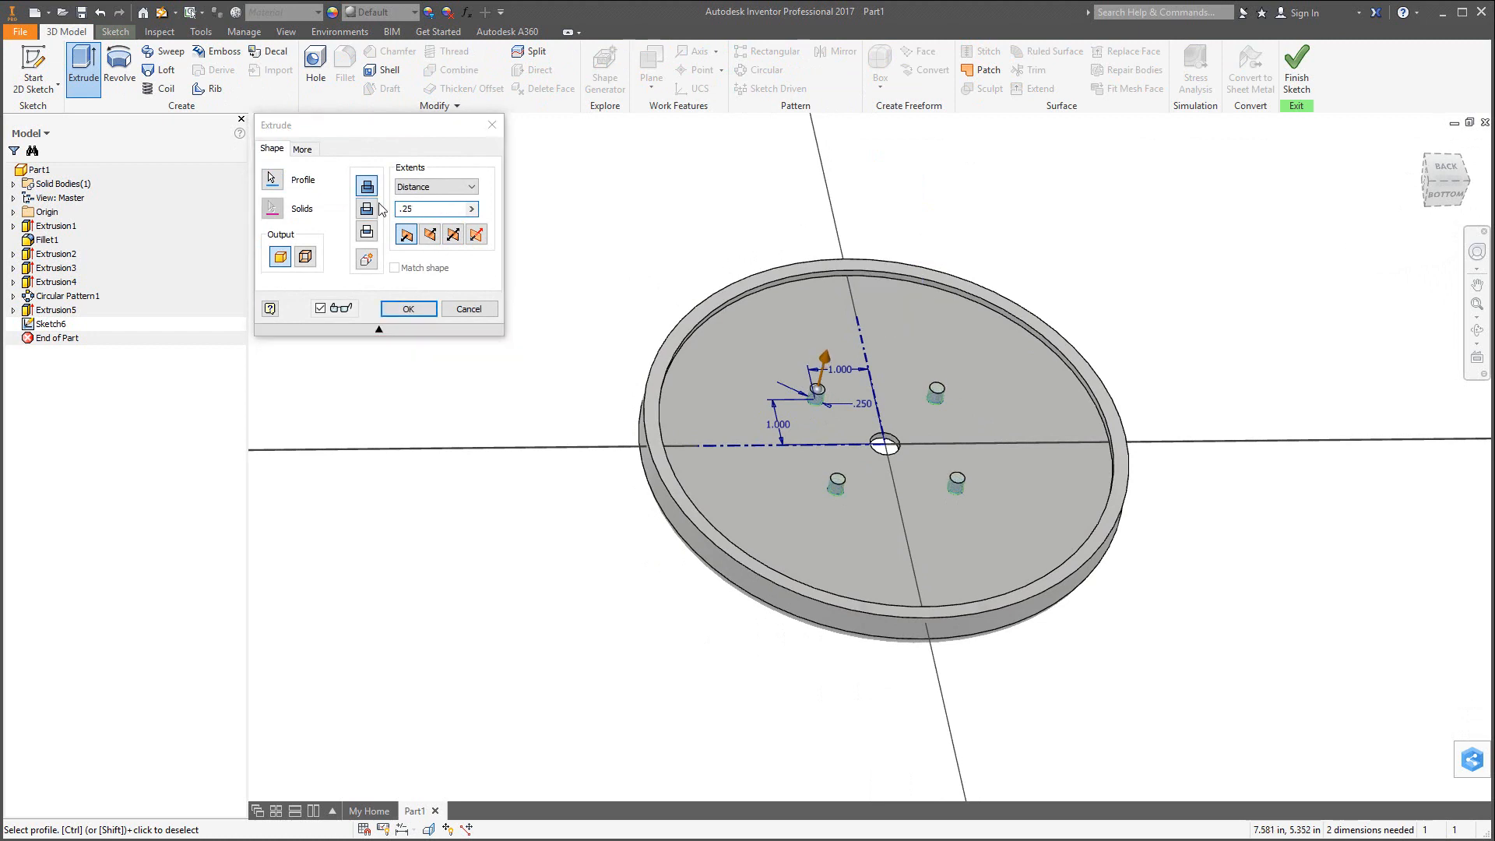
# Start saving the part and choose the INVENTOR FINAL folder in Downloads as its location.
pyautogui.keyDown('shift'); pyautogui.moveTo(568, 377); pyautogui.dragTo(857, 444, button='middle'); pyautogui.keyUp('shift')
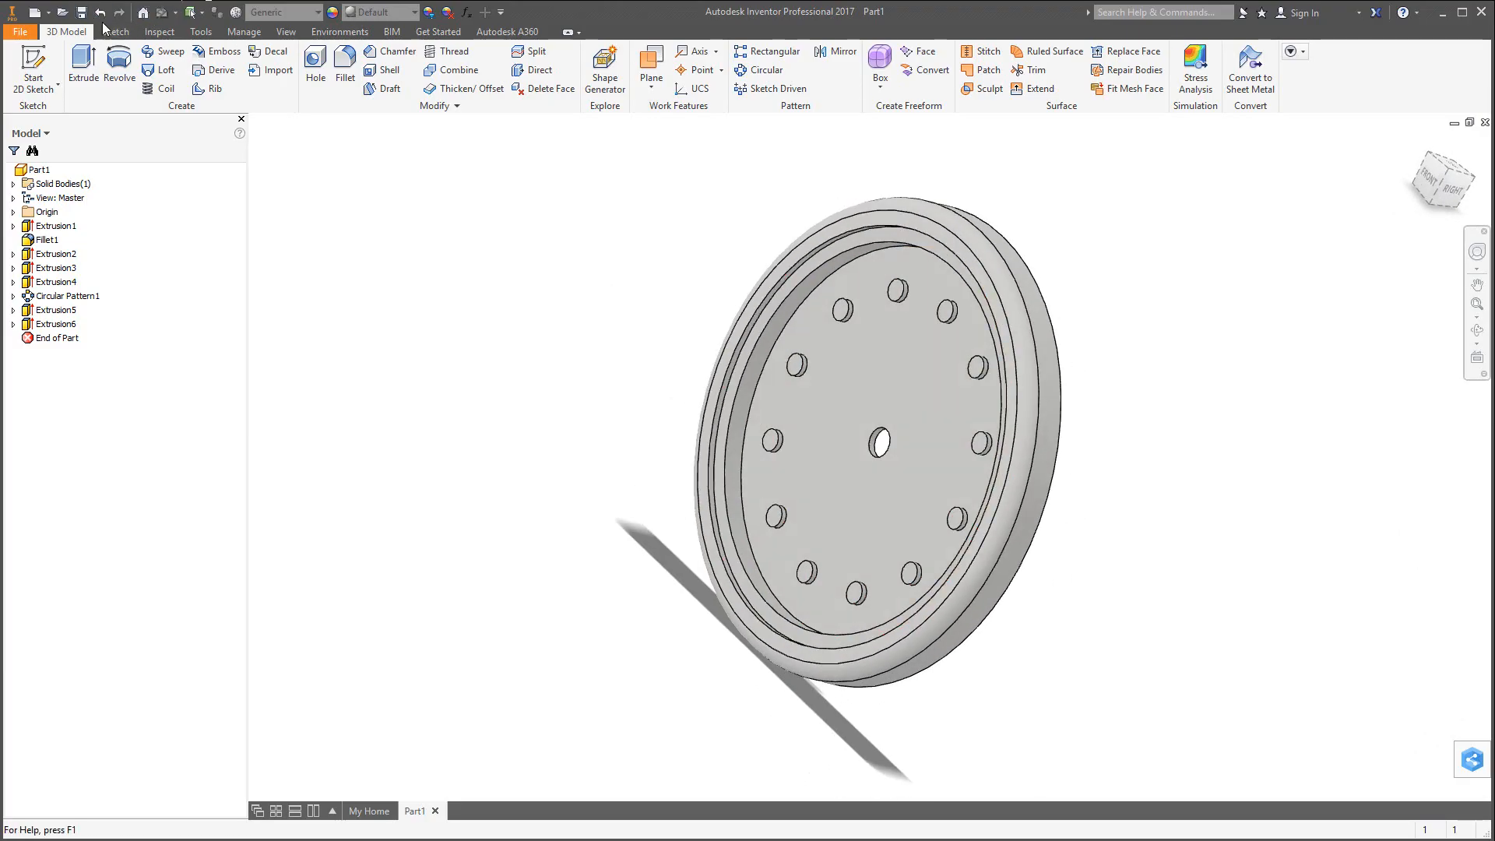
pyautogui.click(82, 12)
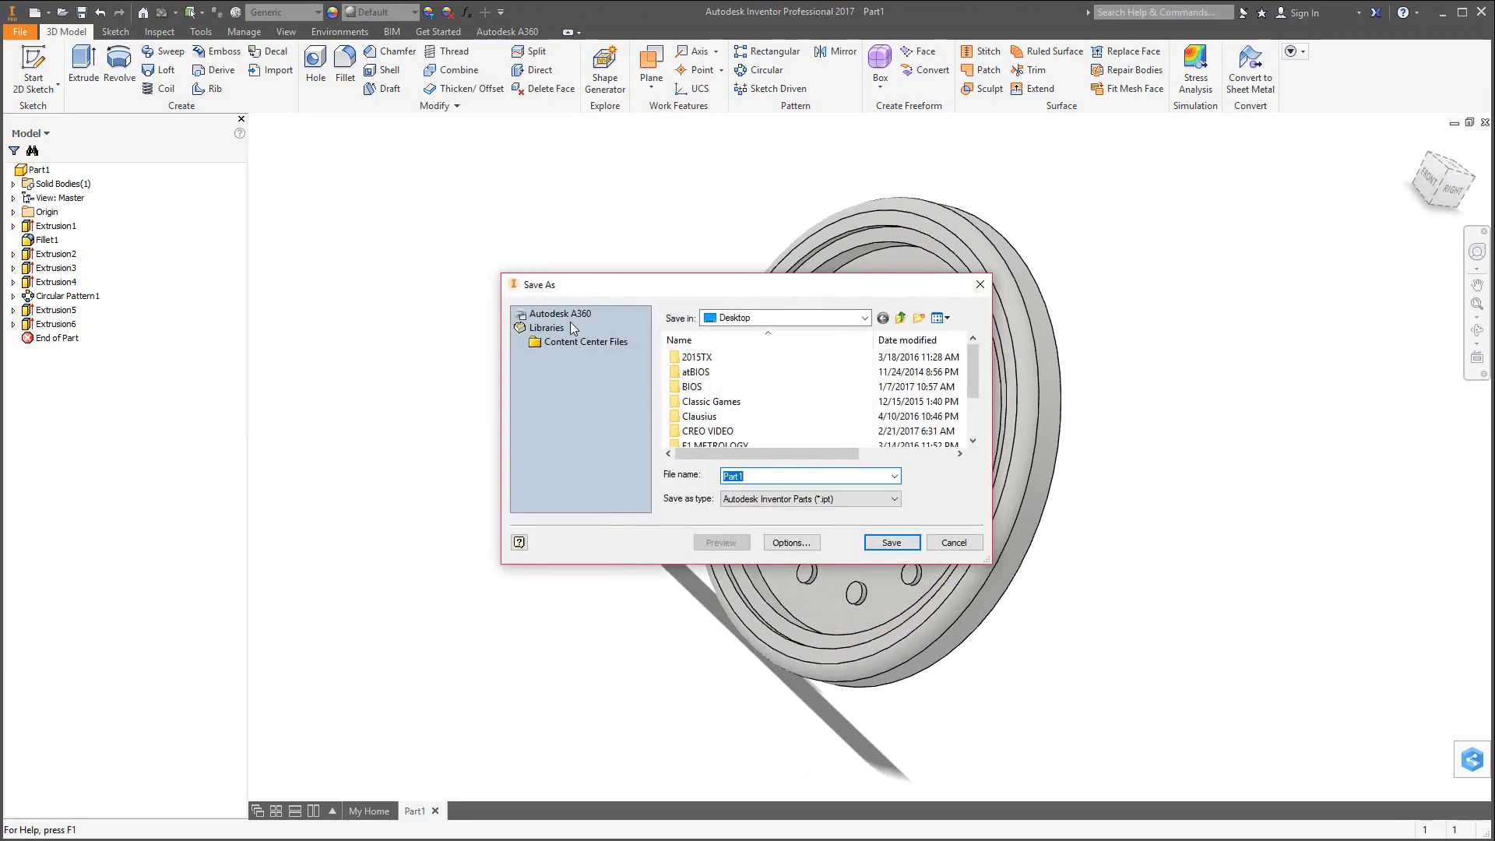
pyautogui.click(860, 320)
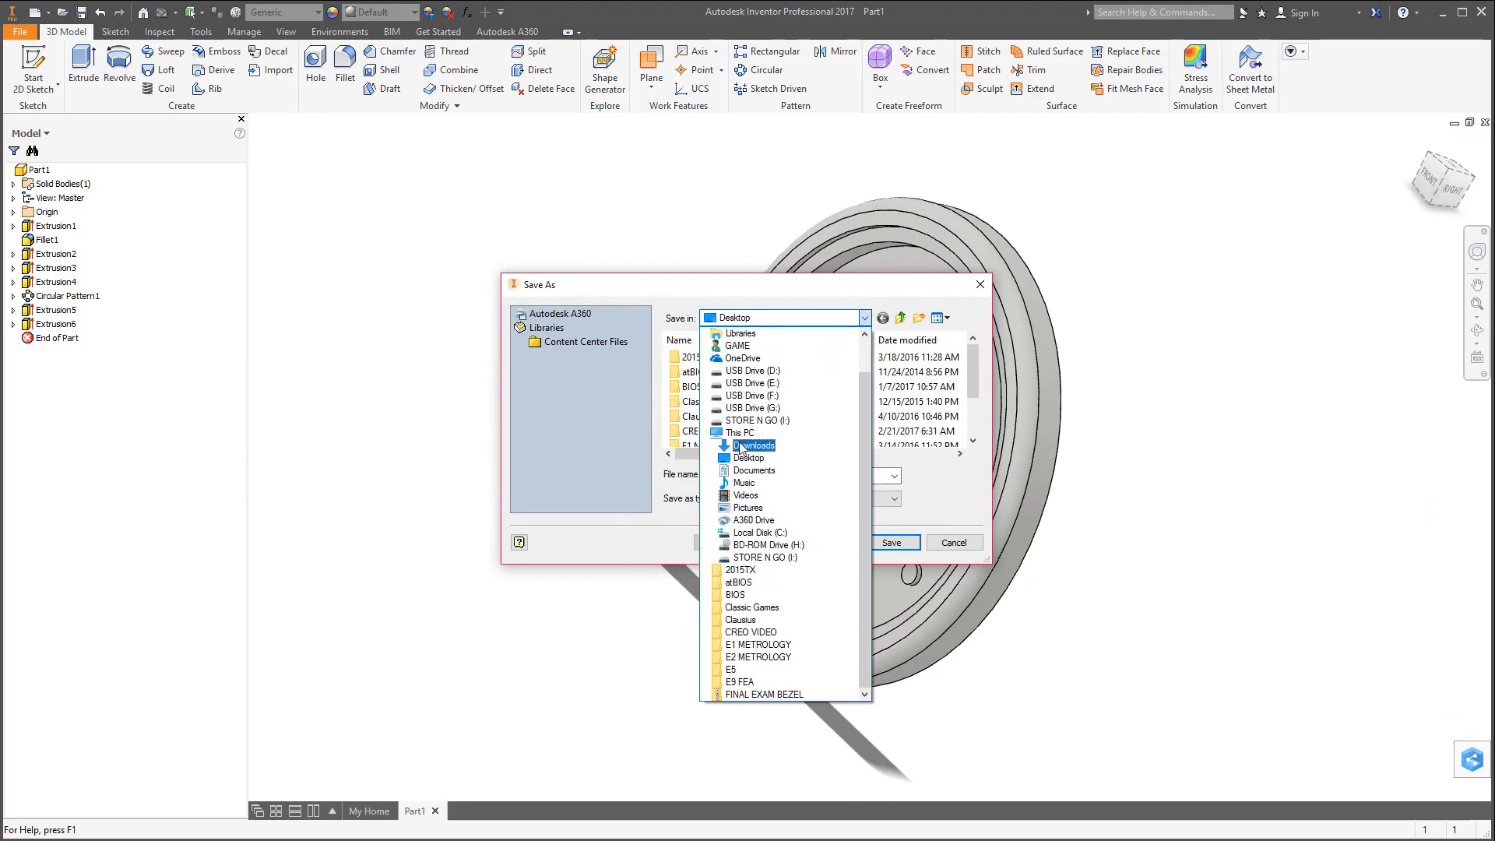
pyautogui.click(750, 447)
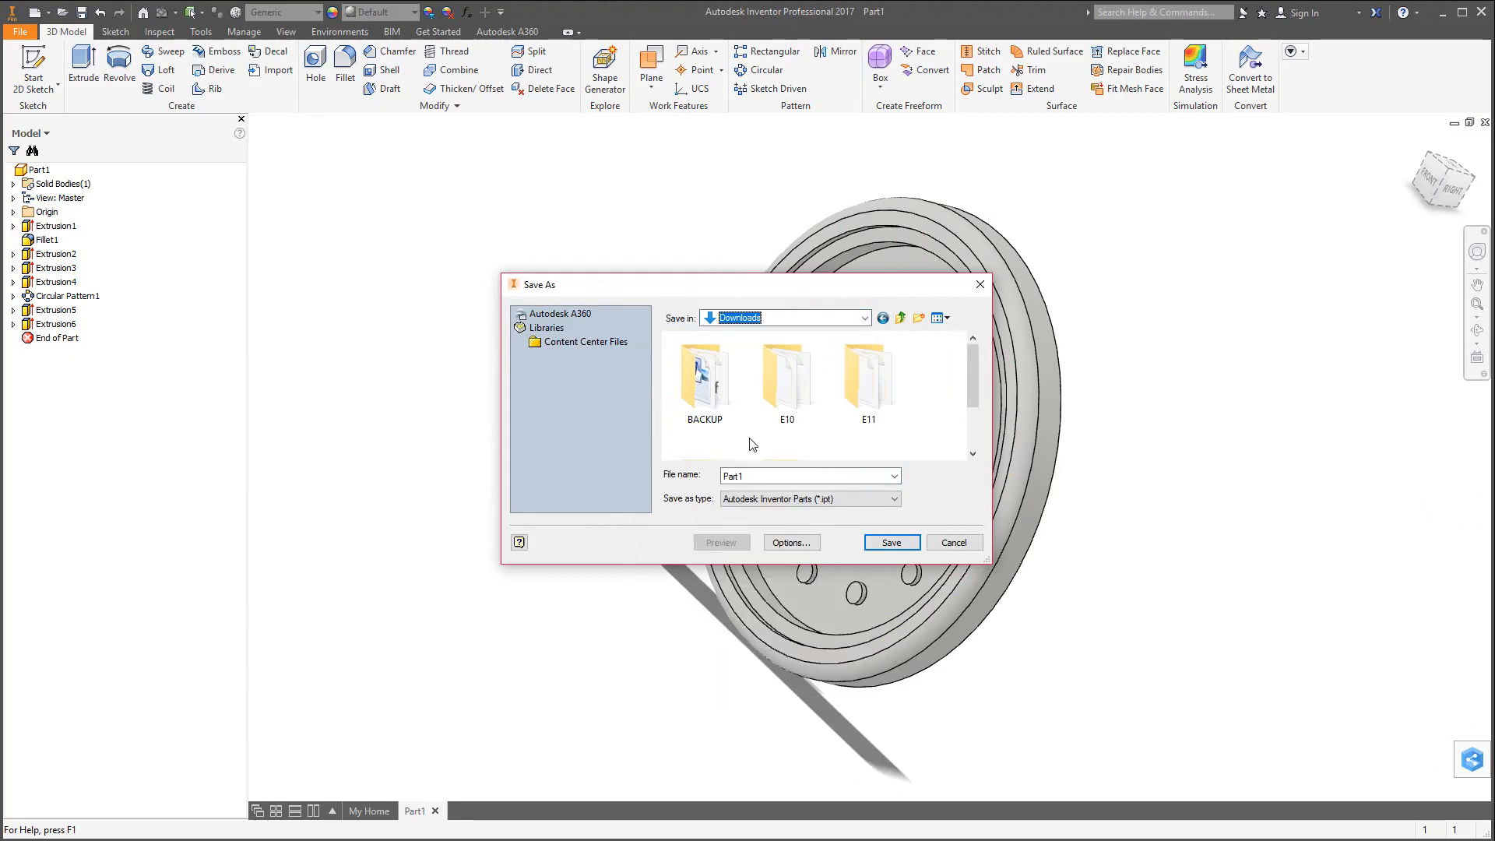
pyautogui.moveTo(970, 389); pyautogui.dragTo(967, 428)
pyautogui.doubleClick(717, 425)
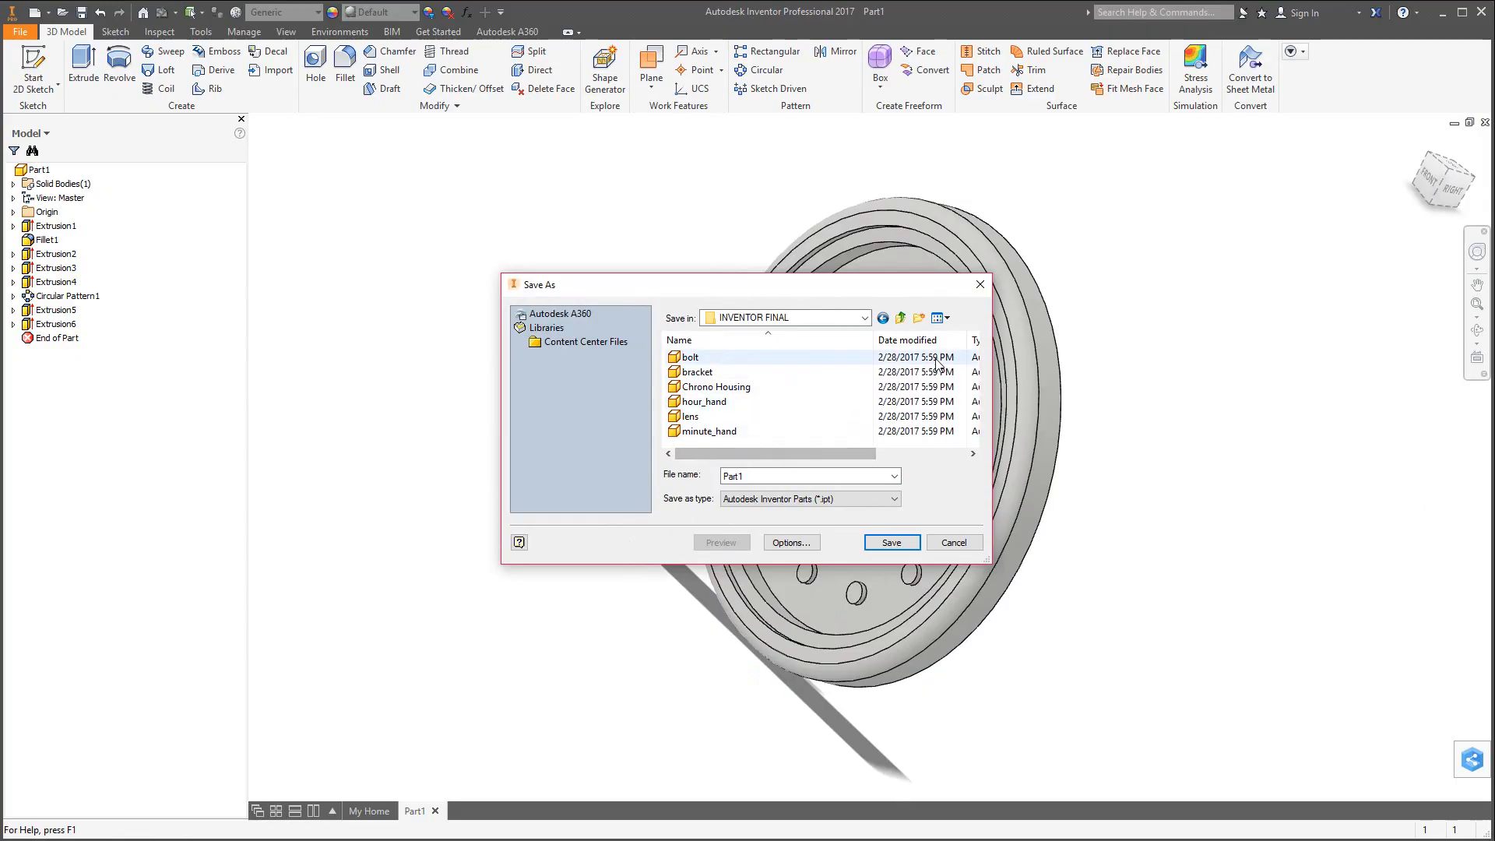
# Display the files in the save folder as medium icons.
pyautogui.click(940, 319)
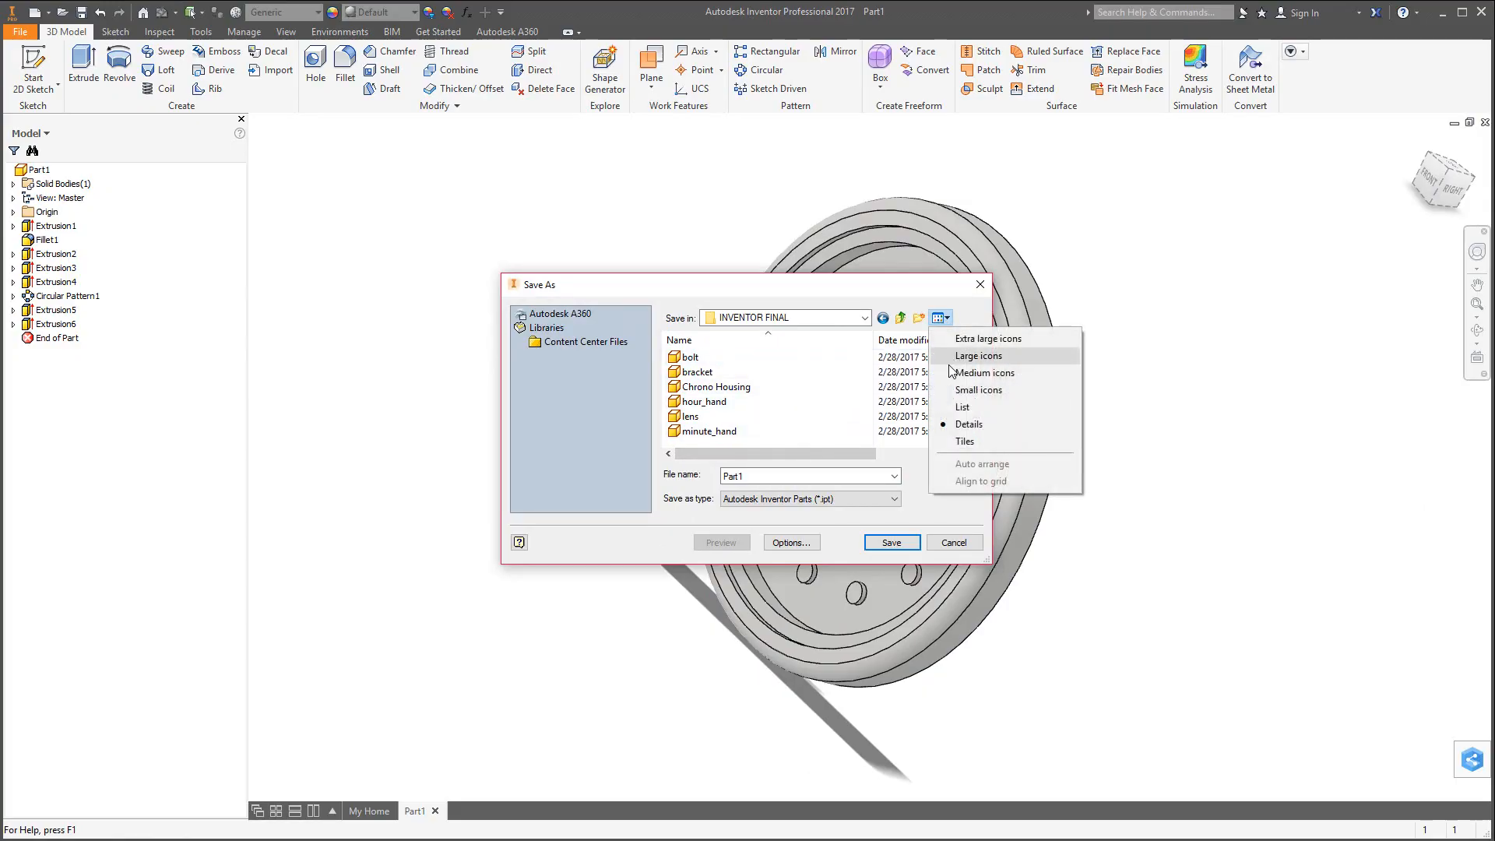
pyautogui.click(964, 406)
pyautogui.click(940, 319)
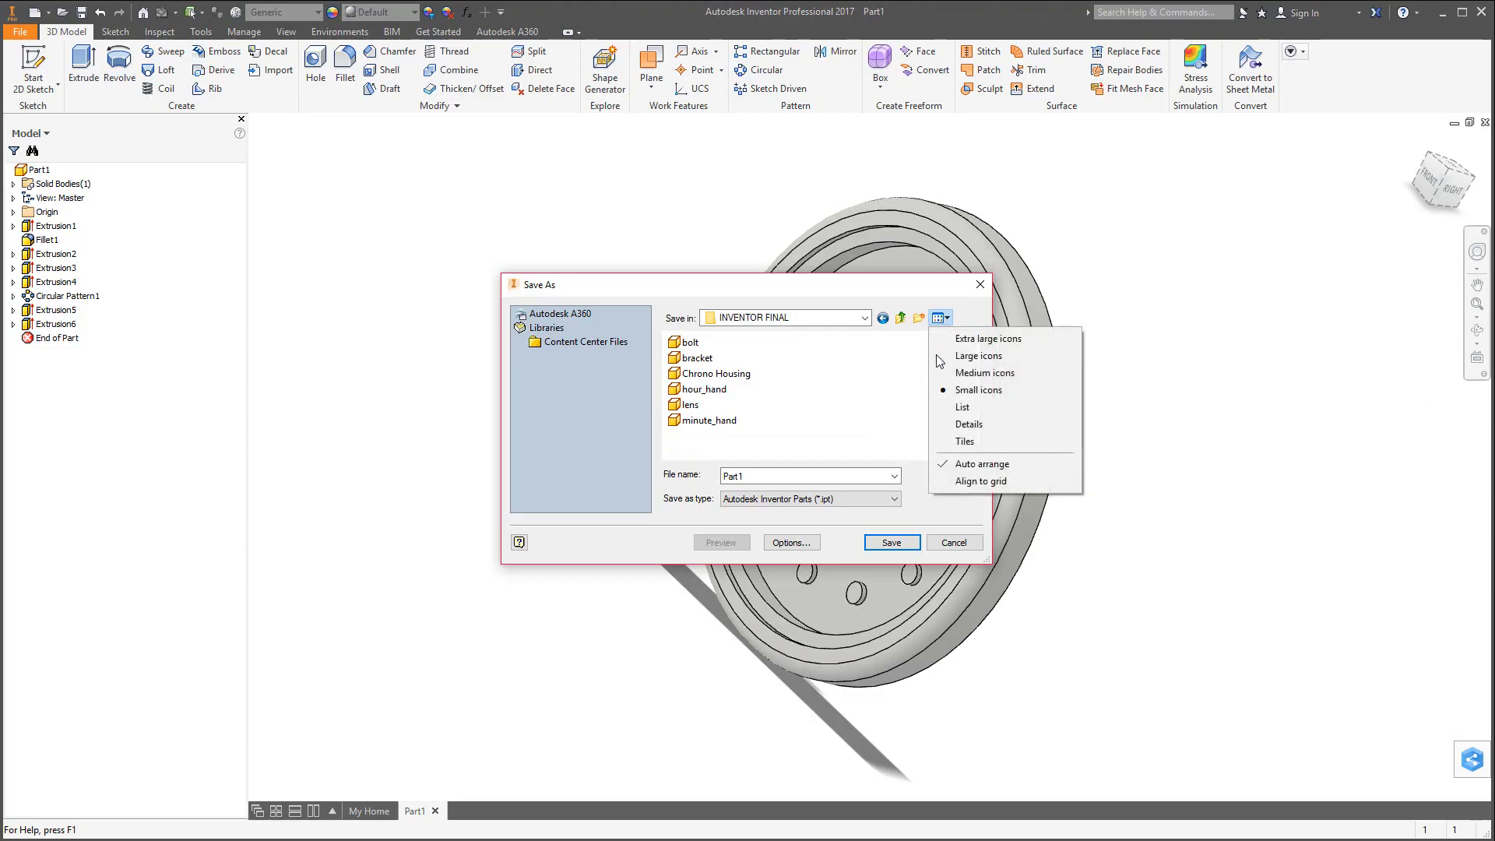
pyautogui.click(947, 370)
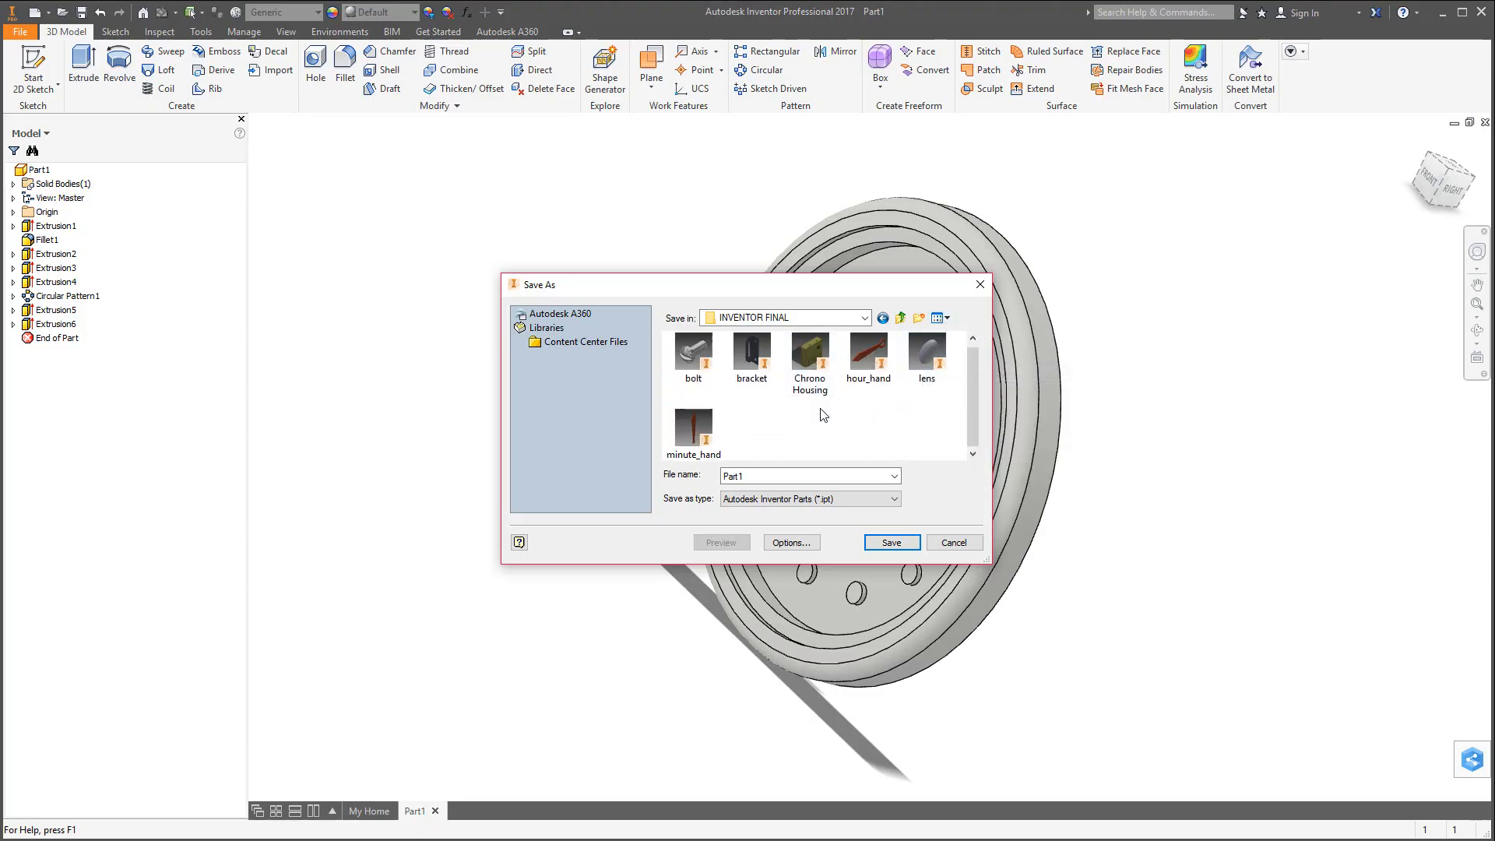
# Name the part file CLOCK and save it in the INVENTOR FINAL folder.
pyautogui.doubleClick(741, 477)
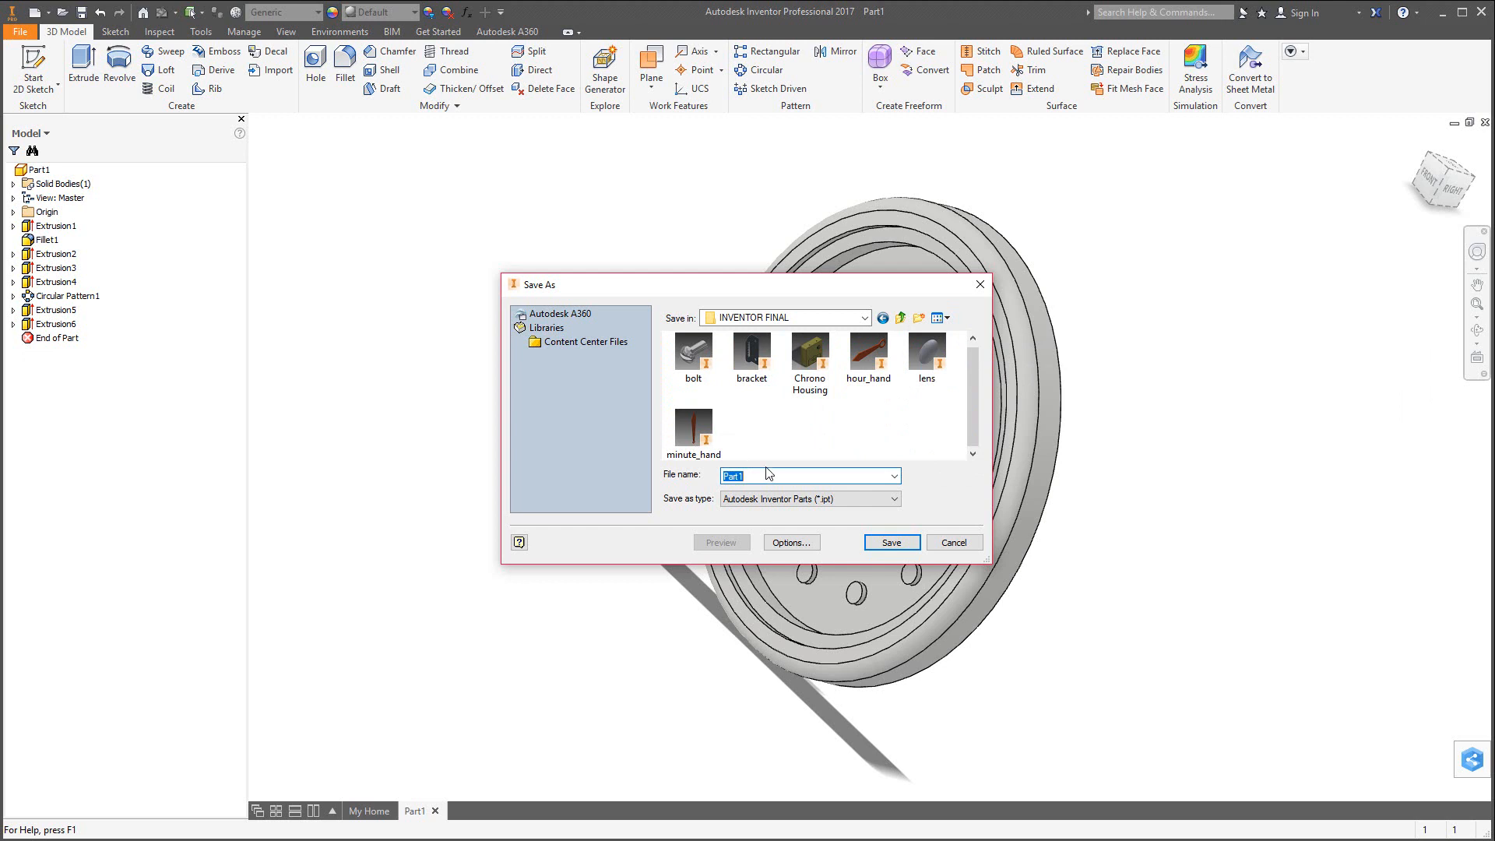
pyautogui.write('C')
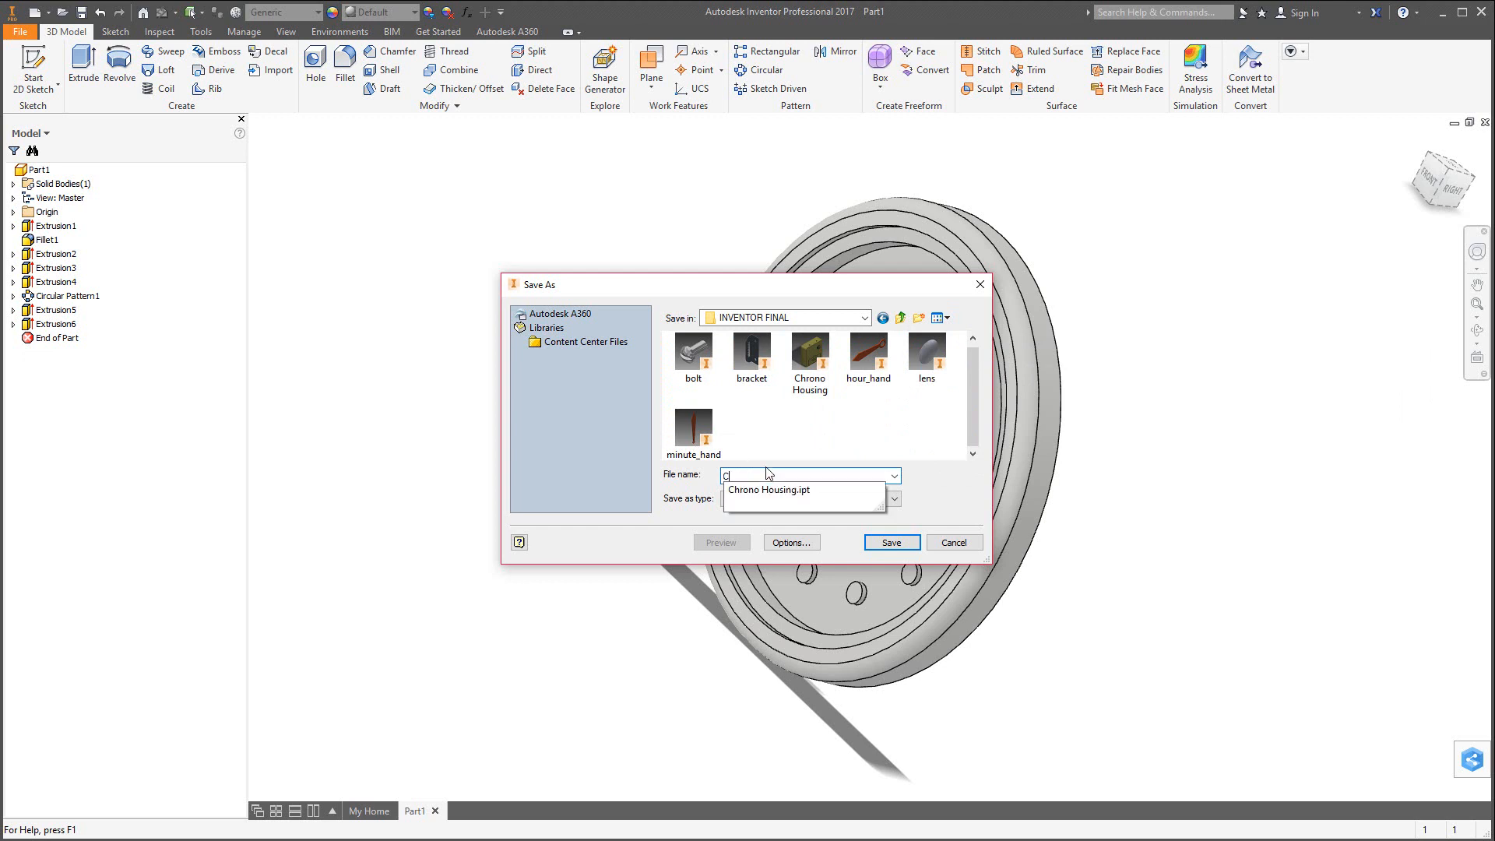
pyautogui.write('LOCK')
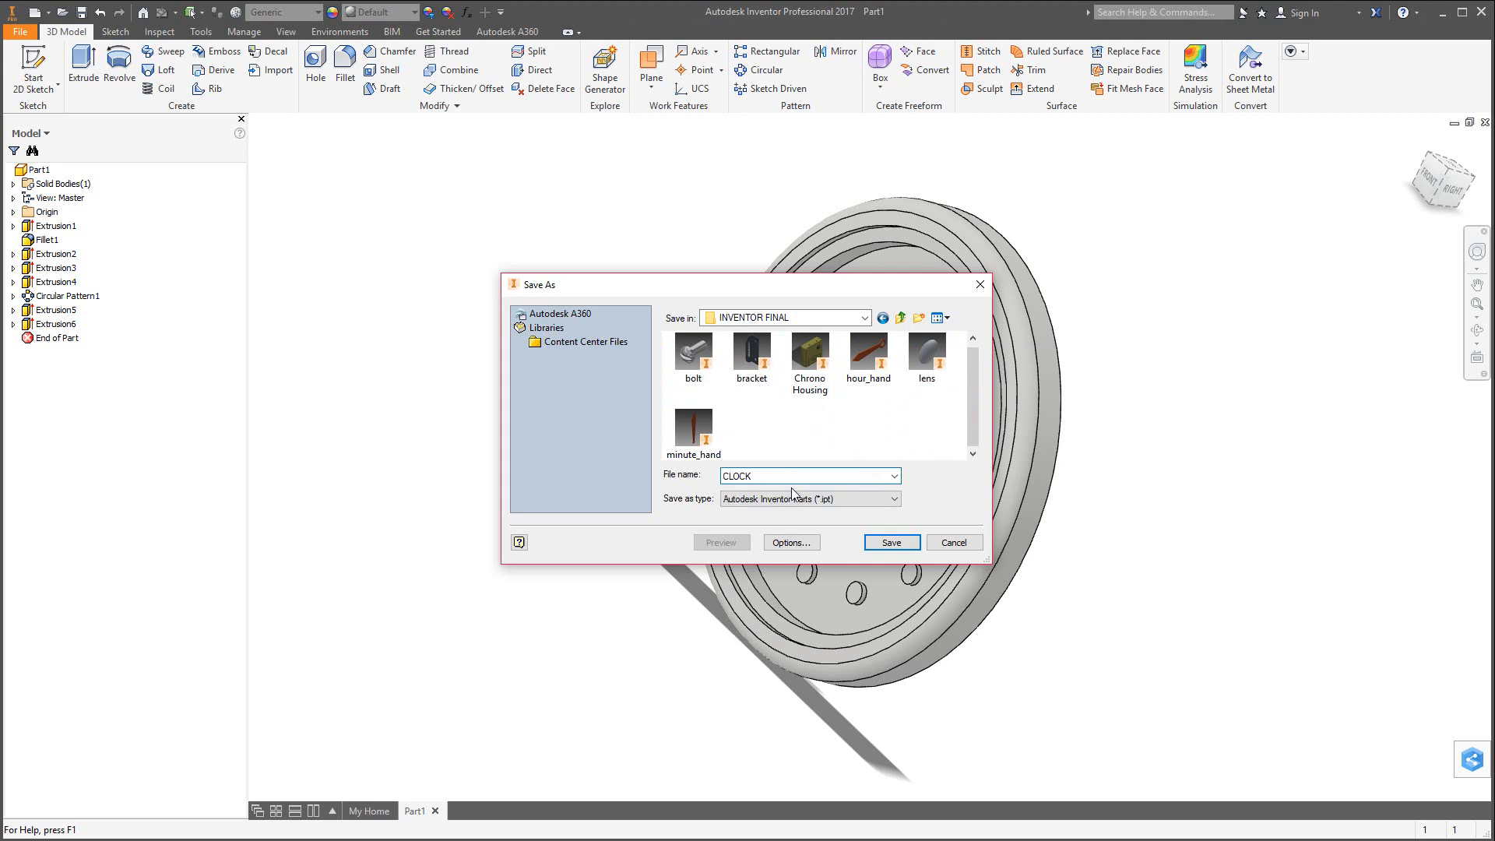
pyautogui.click(892, 543)
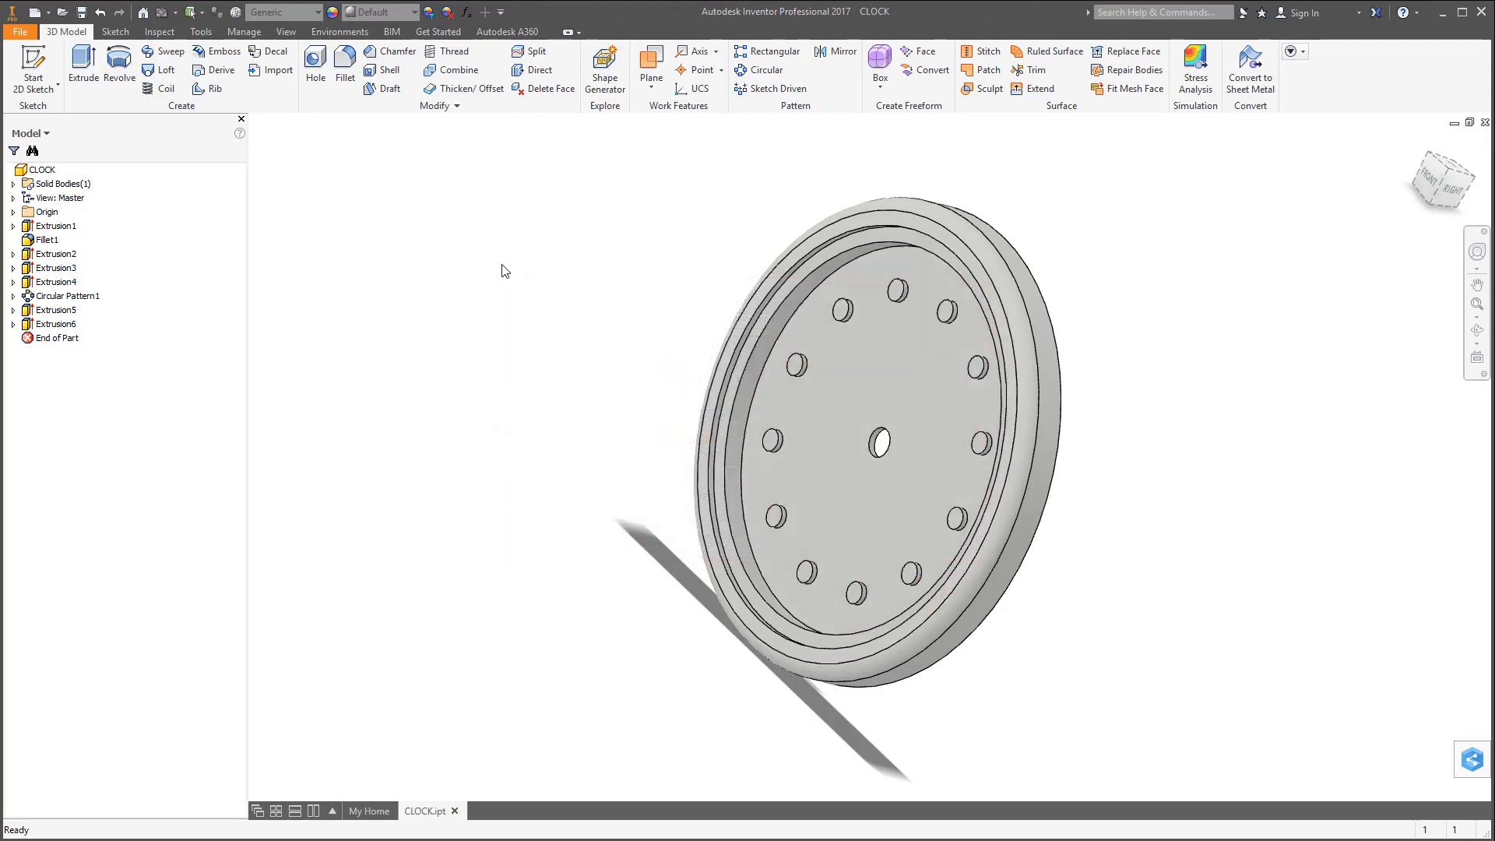
# Create a new assembly file from the English Standard (in).iam template.
pyautogui.click(35, 13)
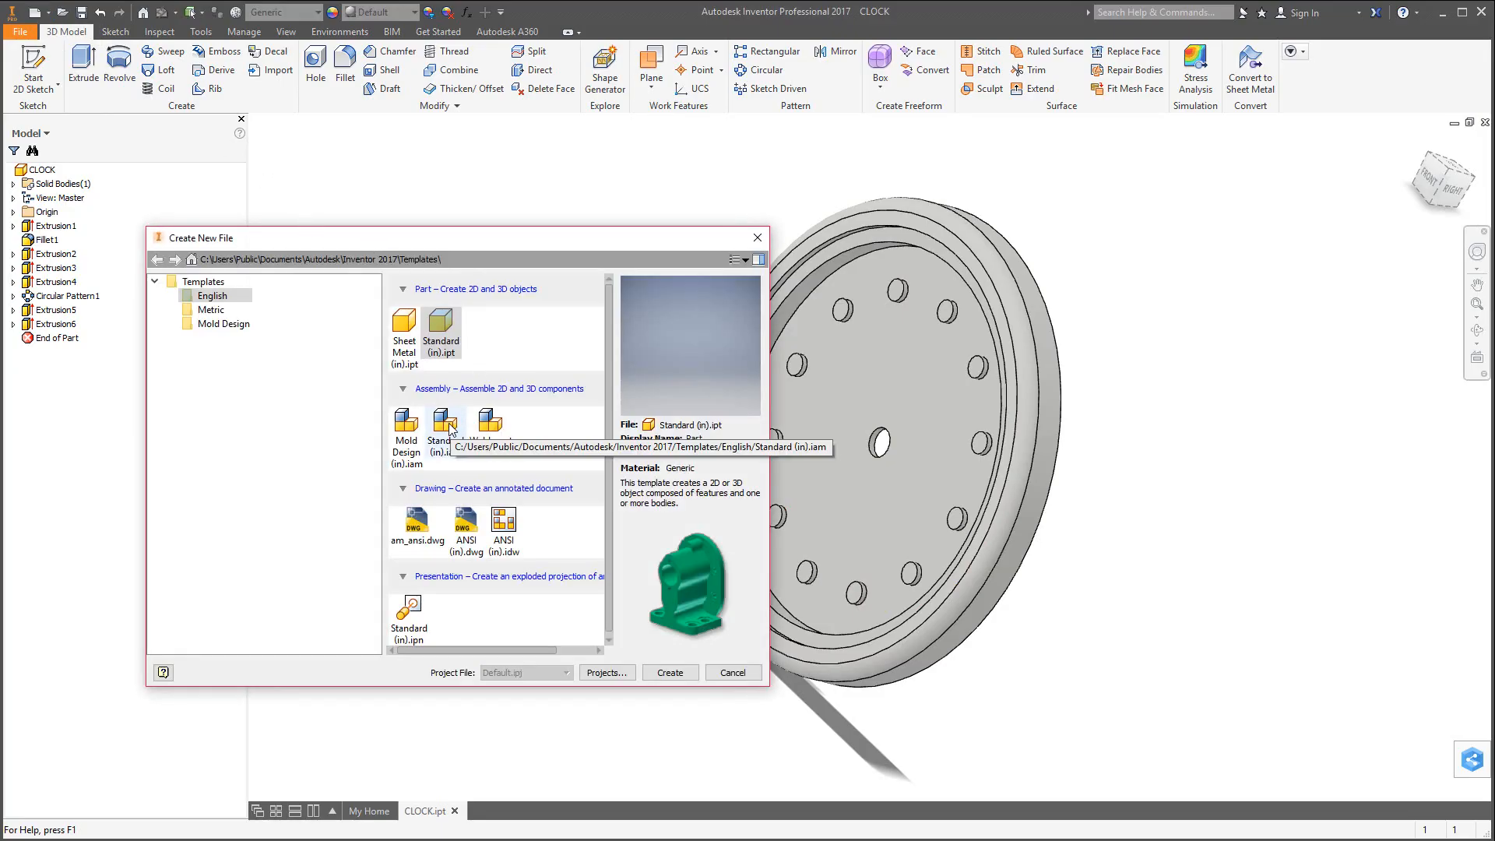
pyautogui.click(451, 430)
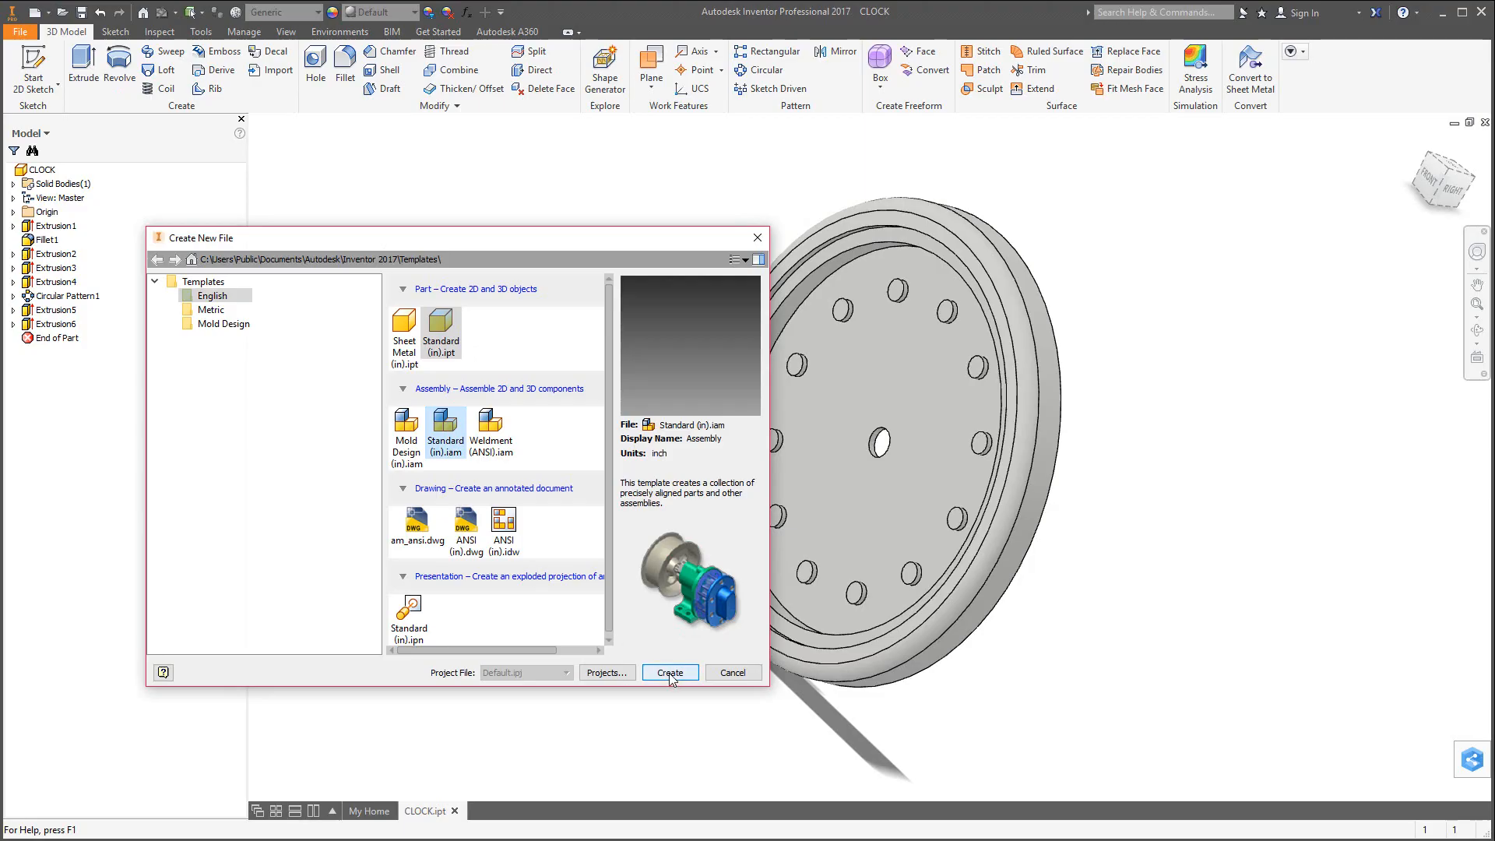
pyautogui.click(669, 674)
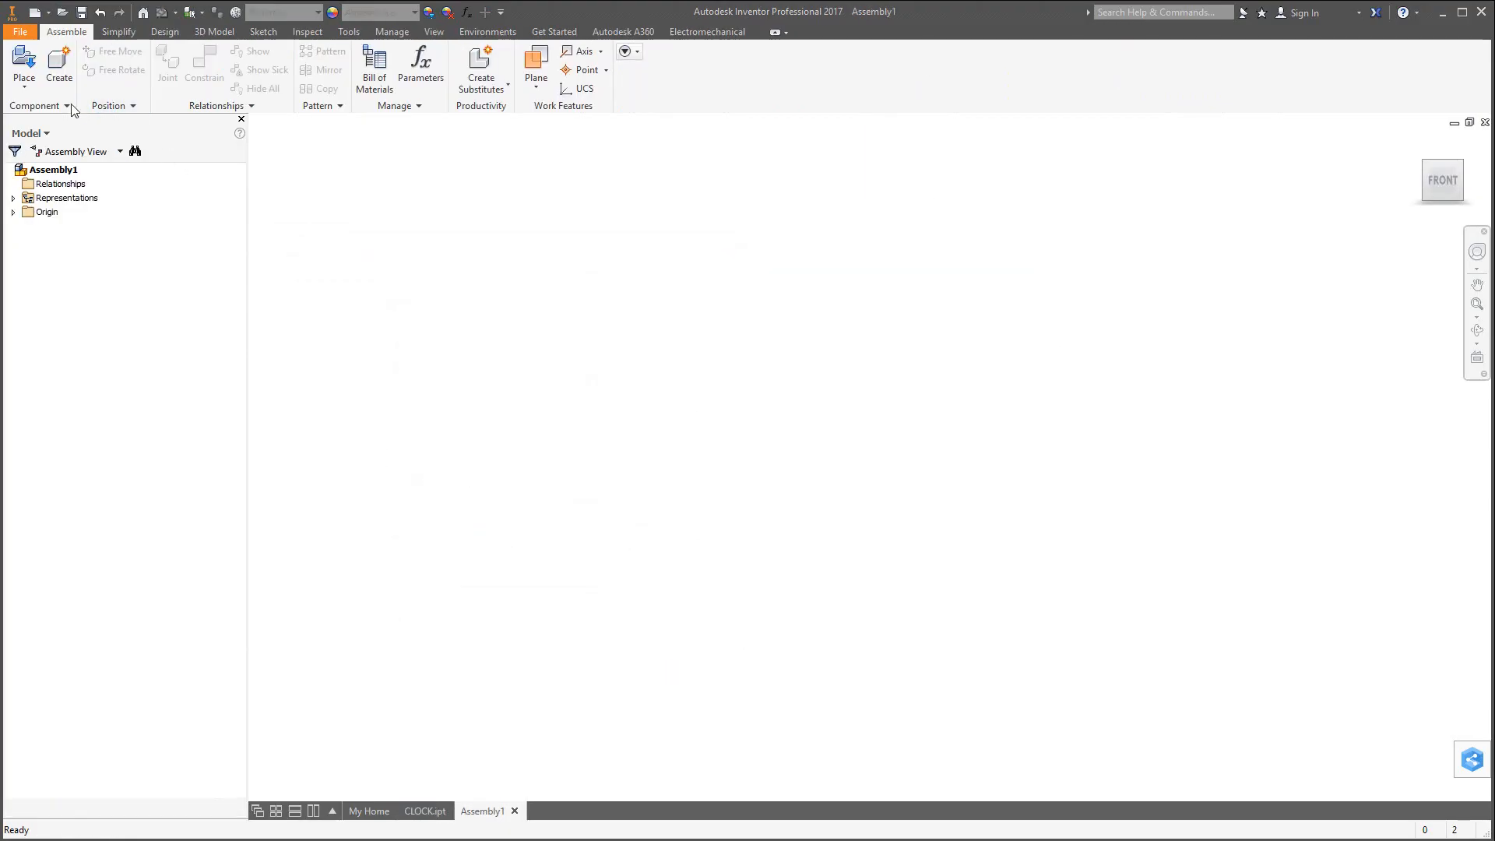
# Place a single instance of the CLOCK part in the assembly.
pyautogui.click(24, 64)
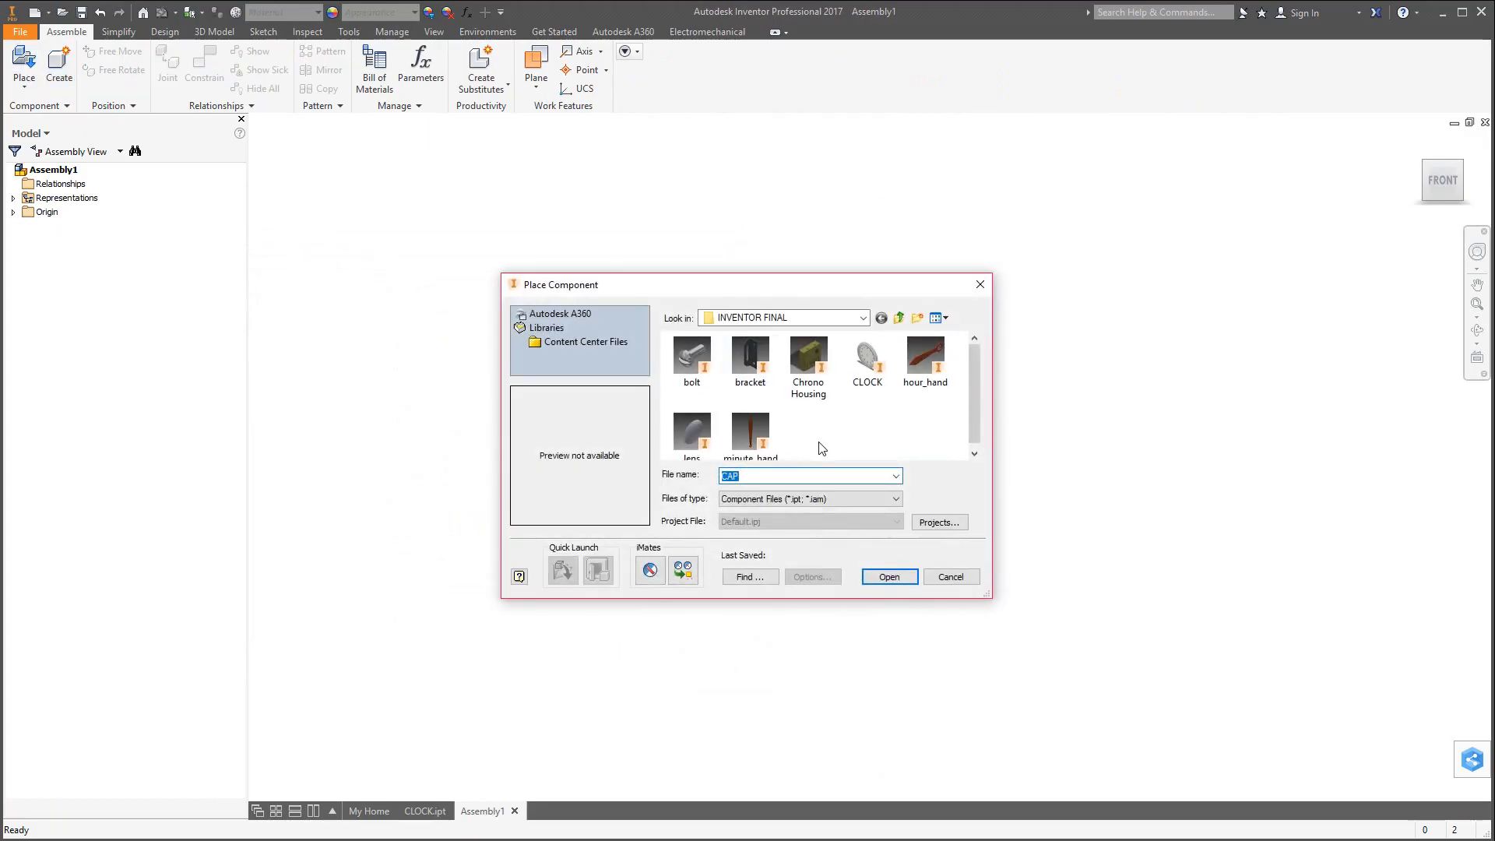
pyautogui.click(867, 386)
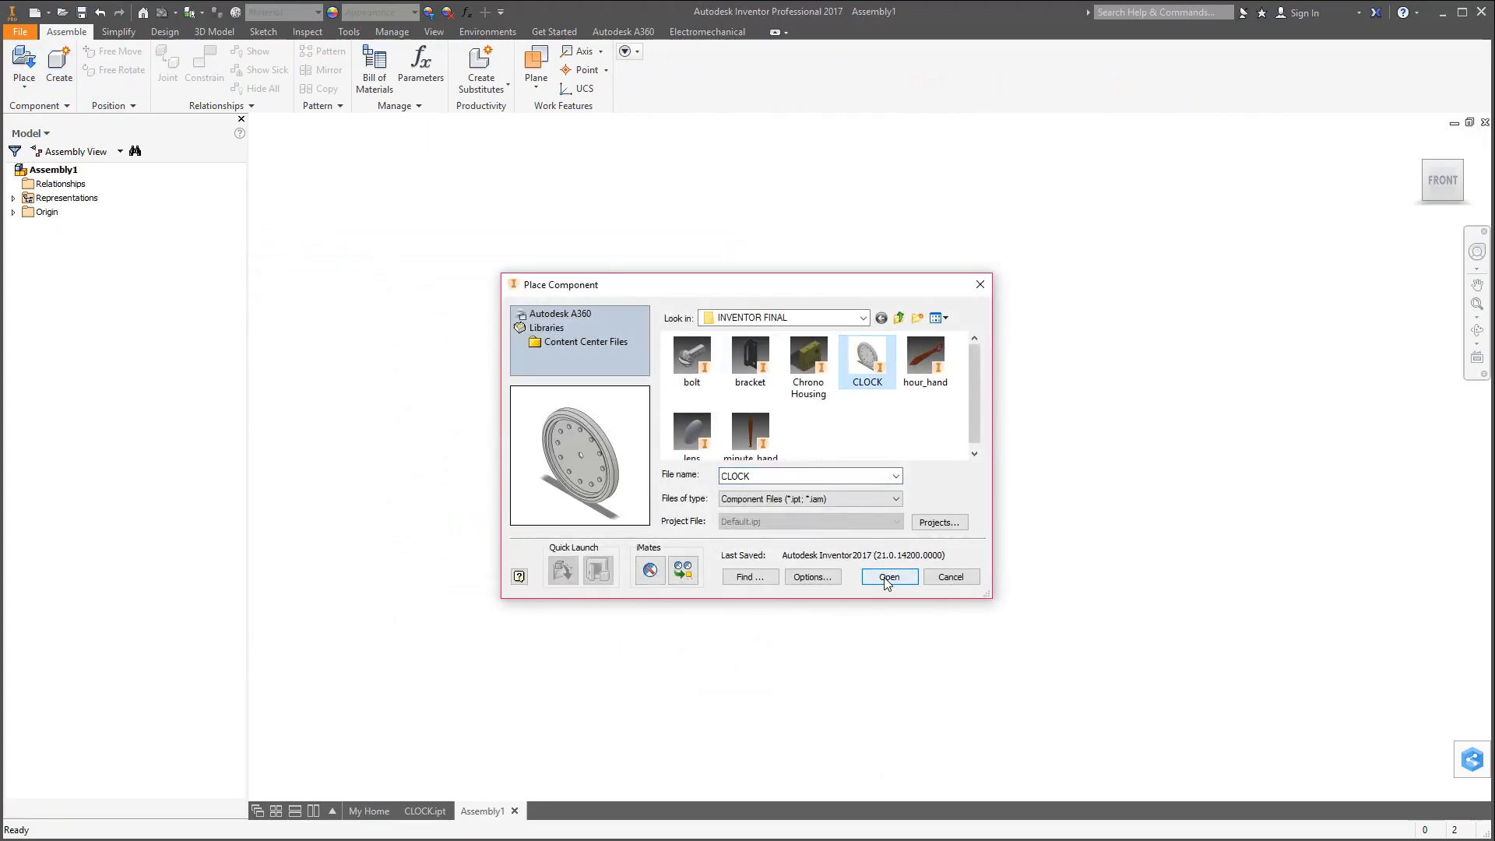
pyautogui.click(889, 577)
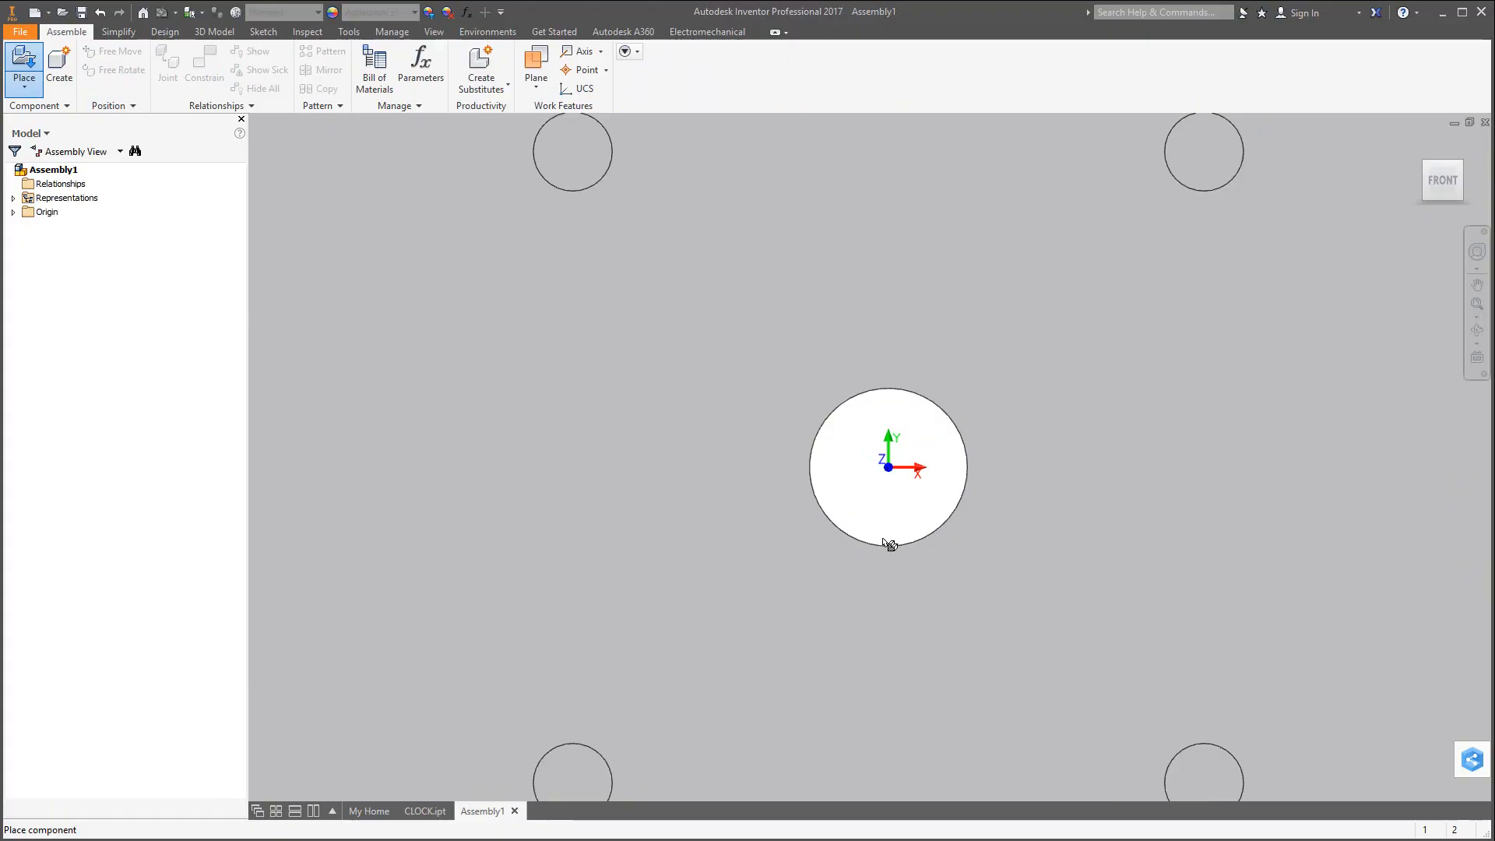
pyautogui.click(889, 543)
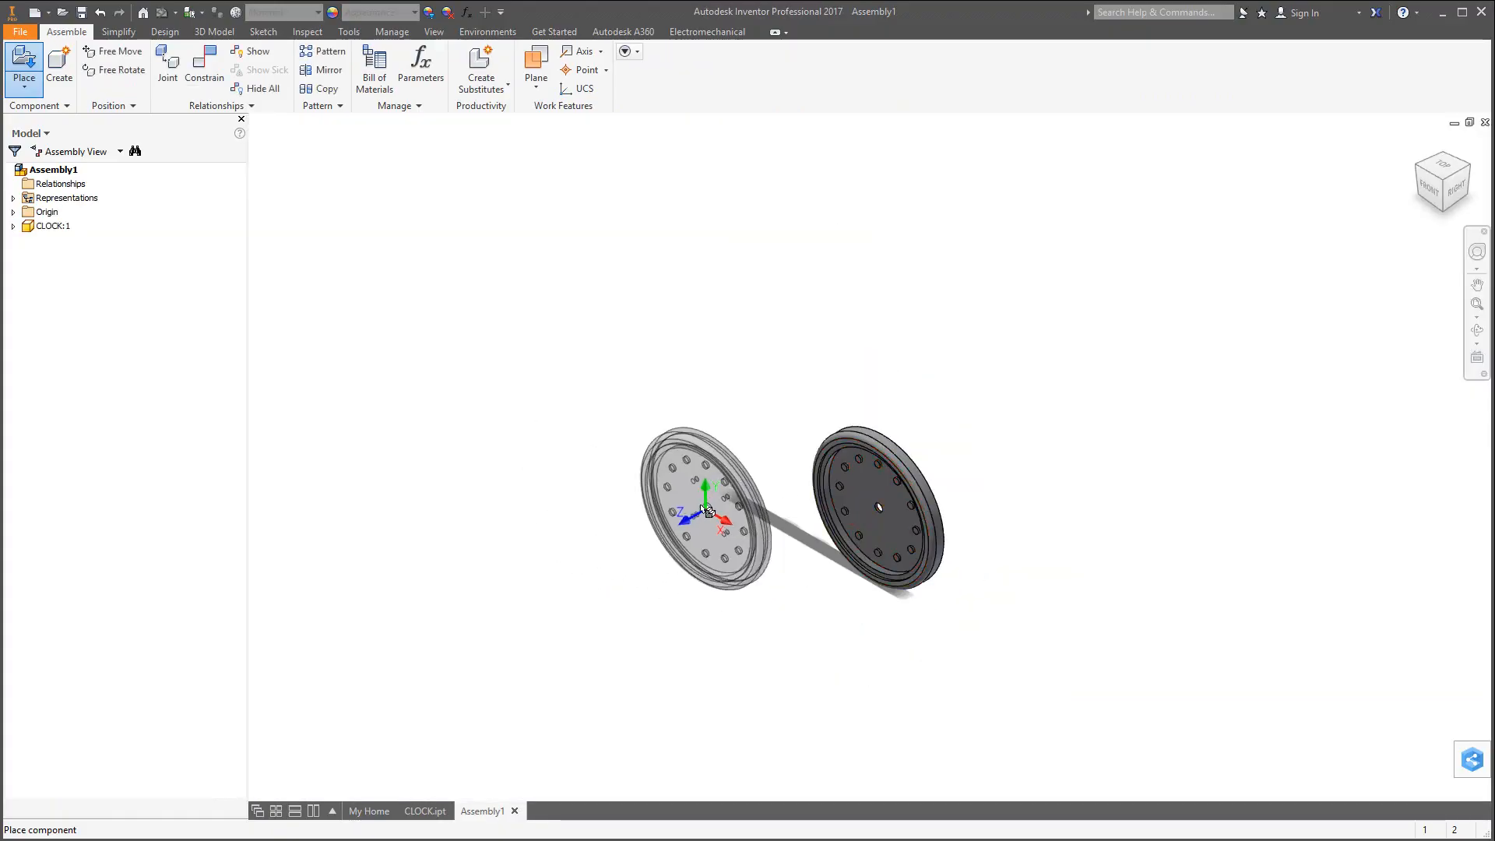
pyautogui.scroll(2, 712, 513)
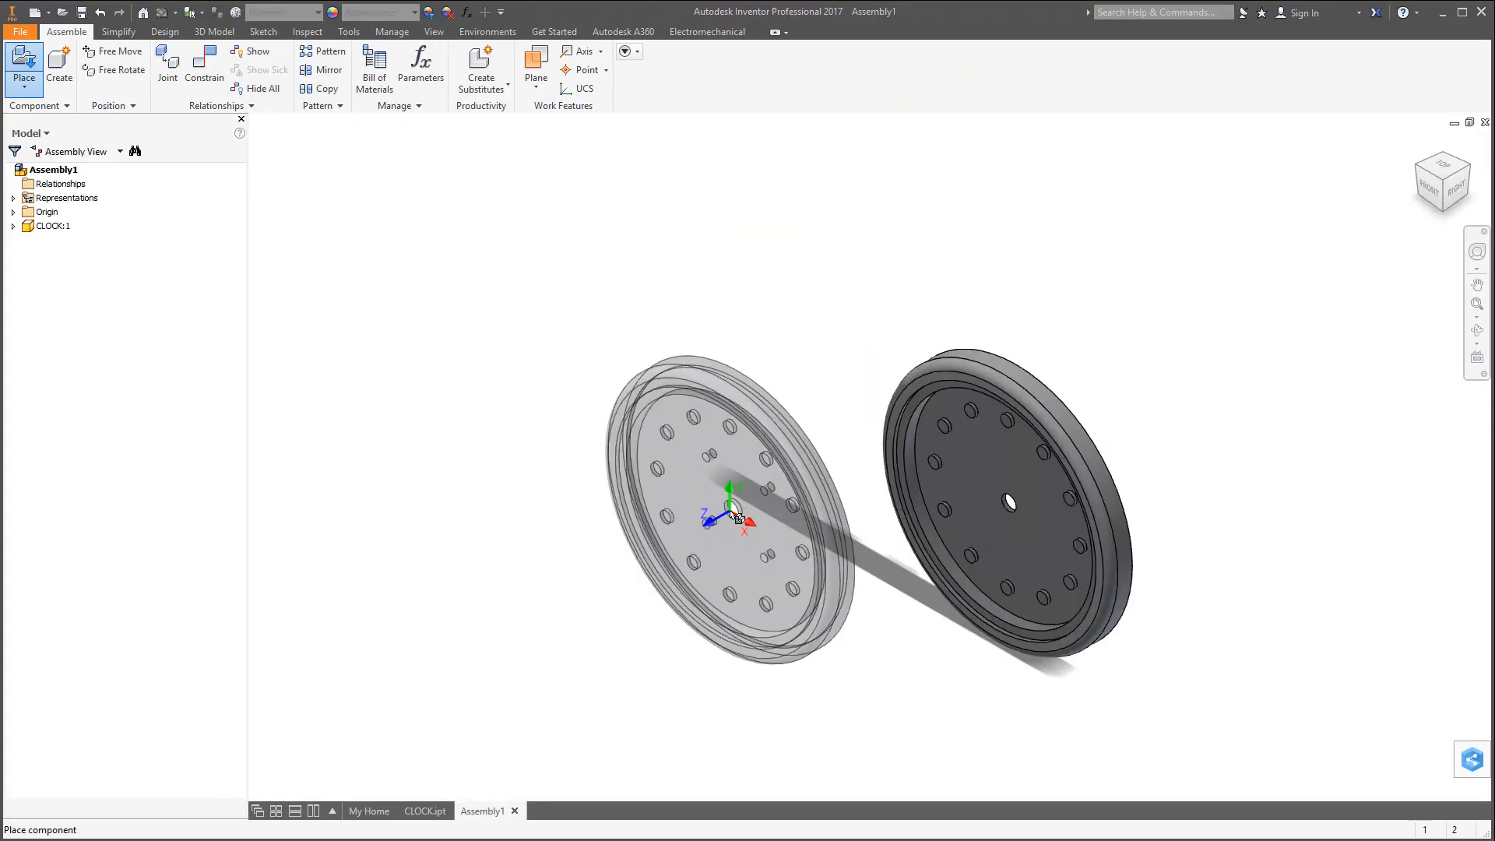
pyautogui.press('Escape')
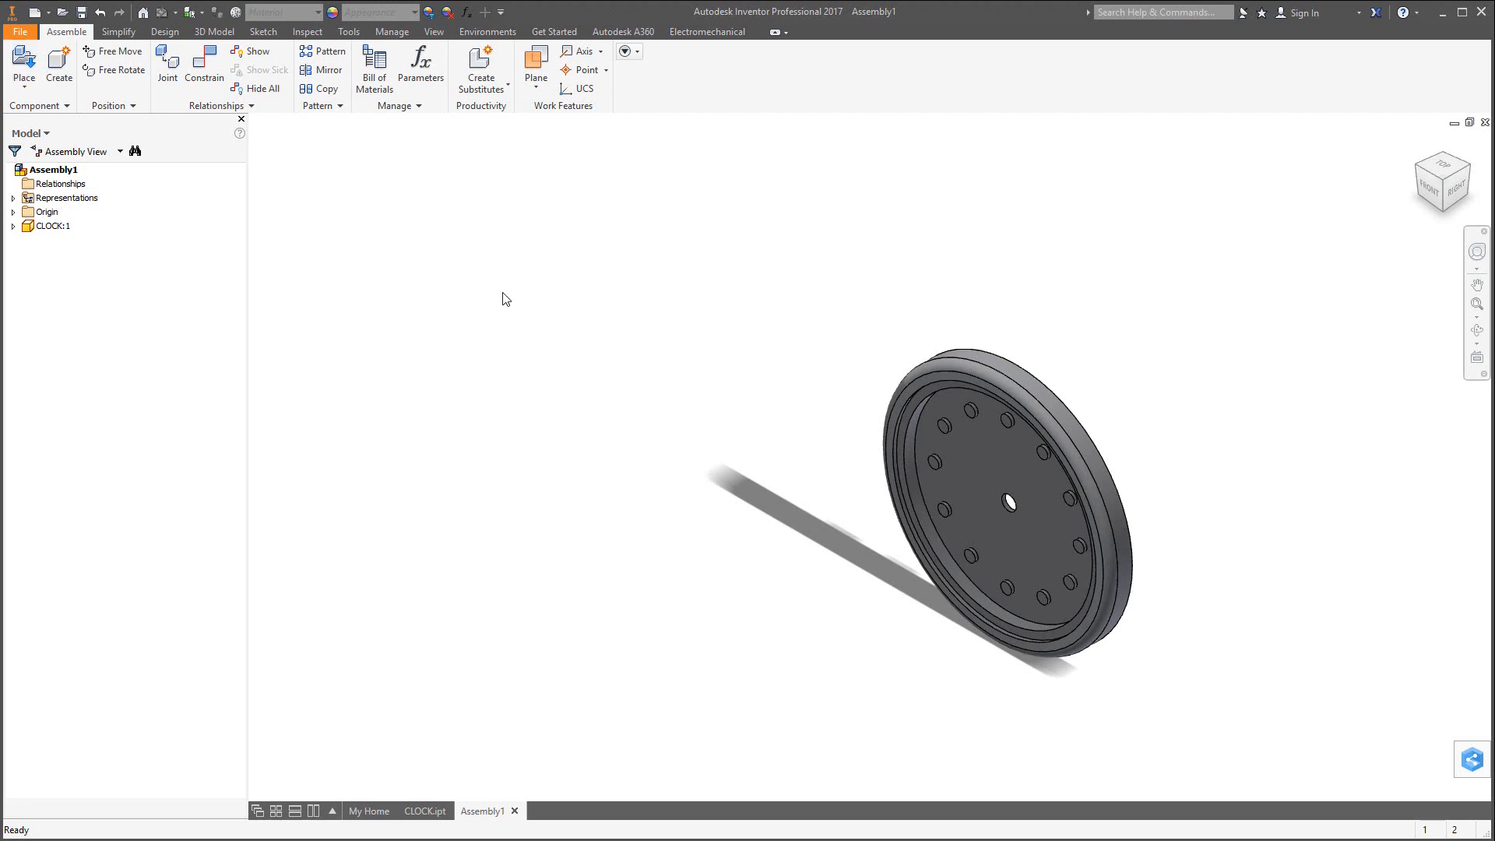
# Ground the CLOCK component so that it is fixed in the assembly.
pyautogui.click(1007, 471)
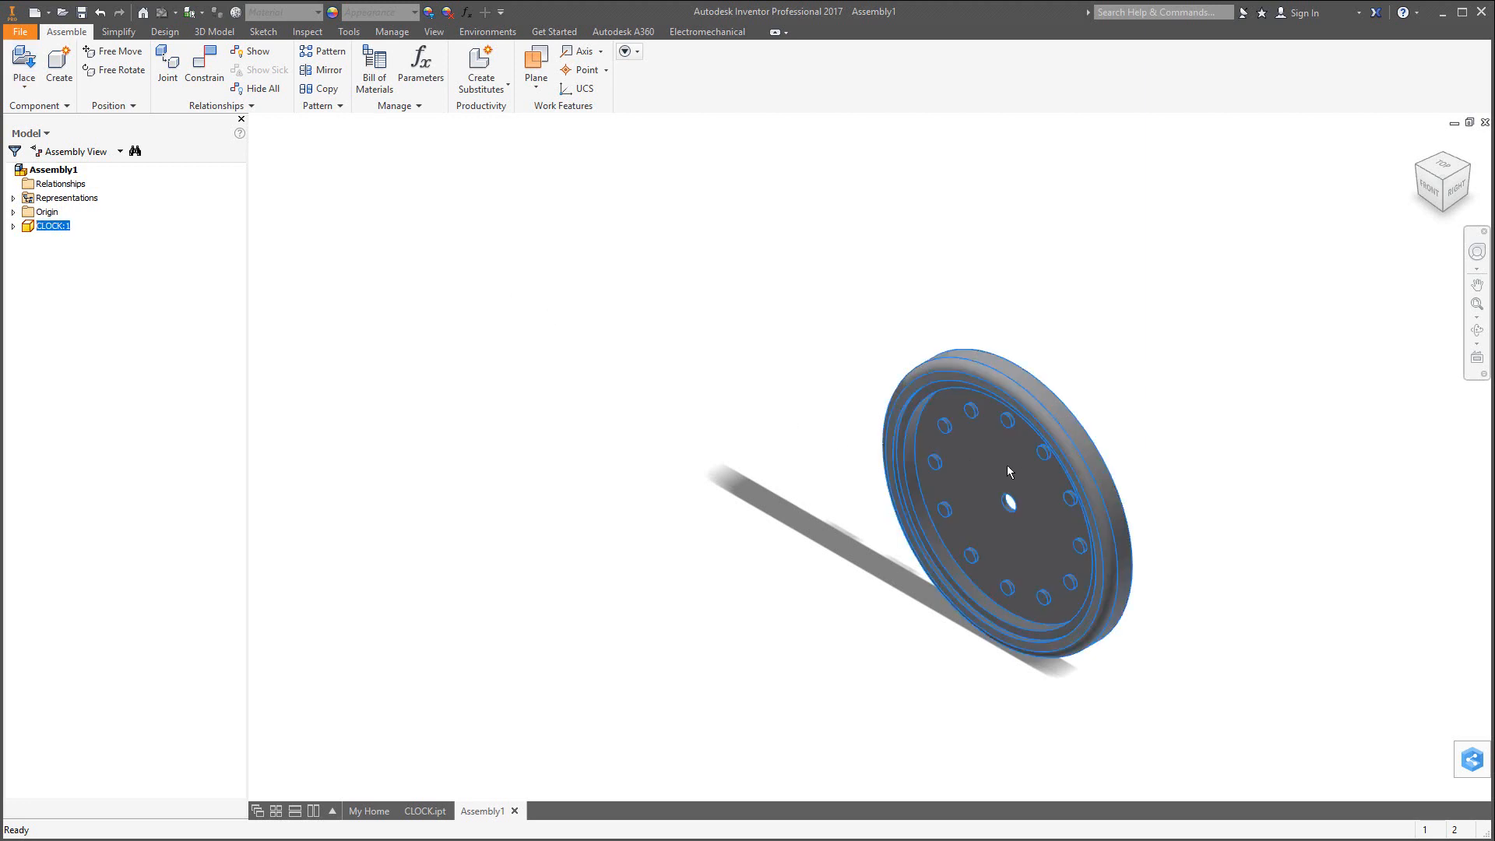
pyautogui.rightClick(1007, 471)
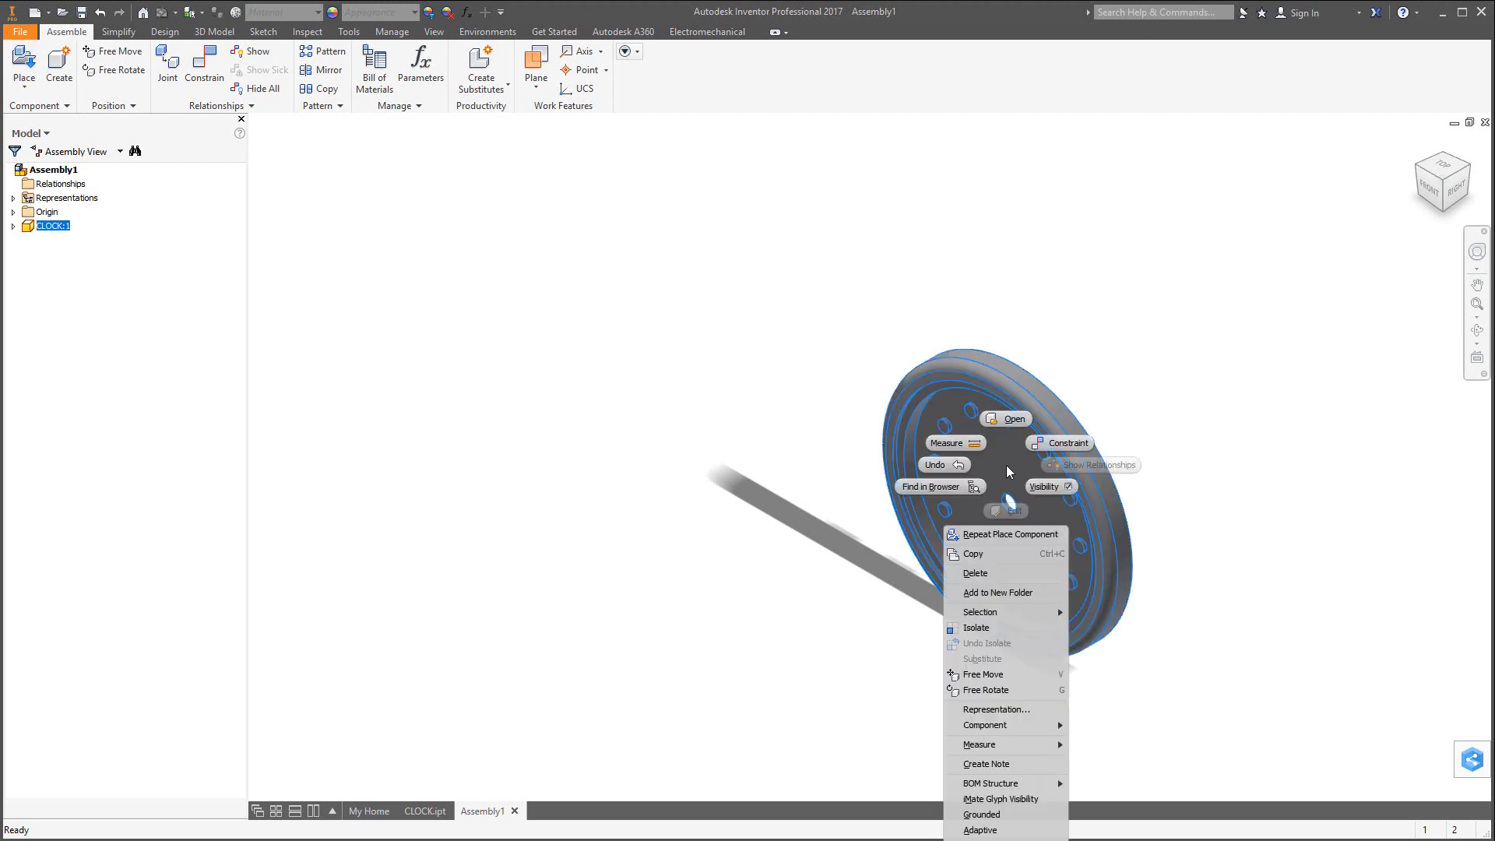
pyautogui.click(983, 815)
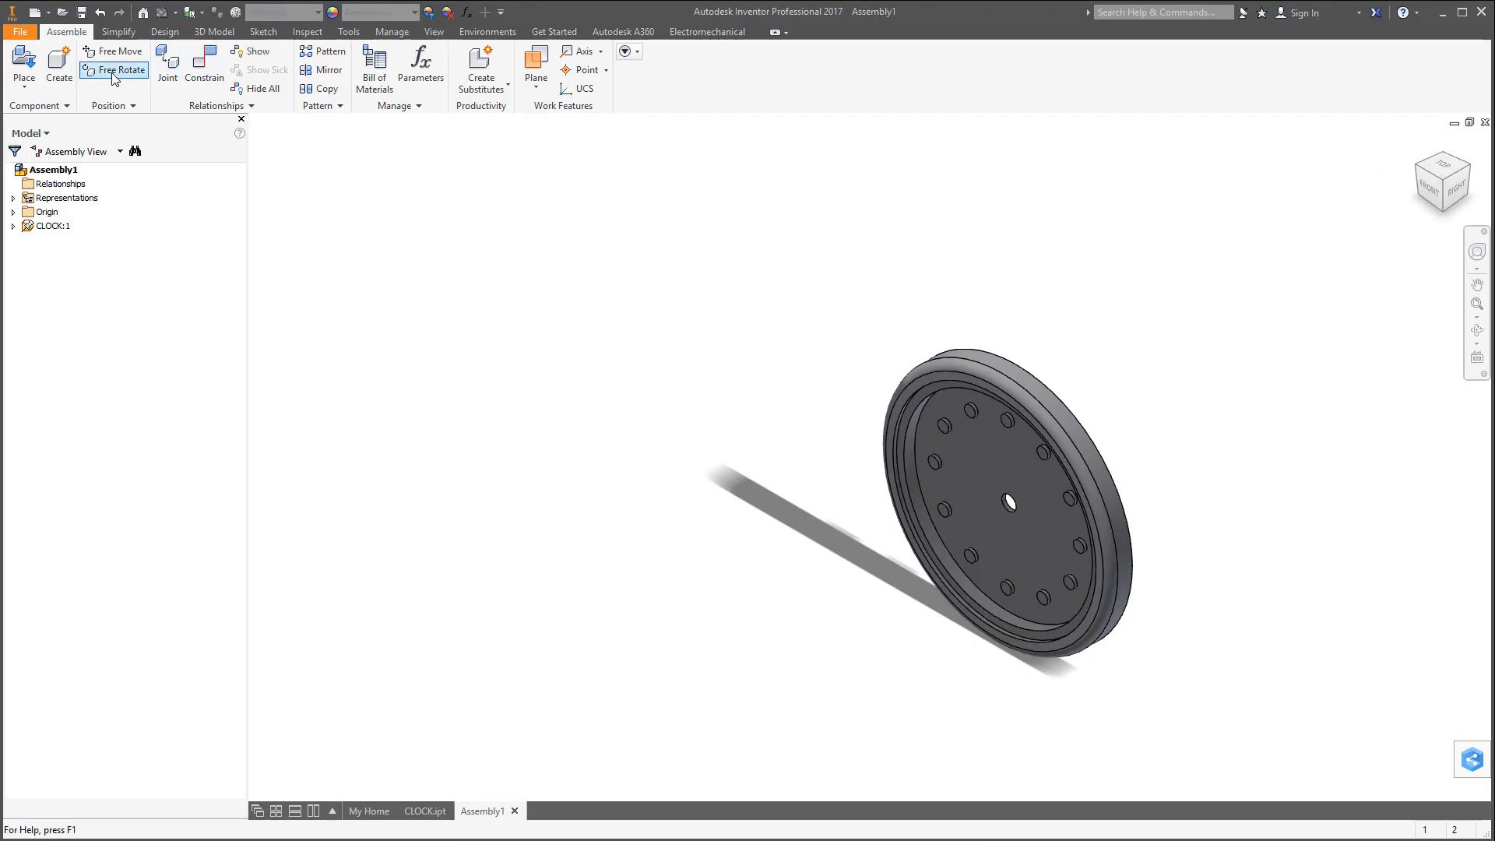
# Place a single instance of the Chrono Housing part beside the clock body.
pyautogui.click(24, 62)
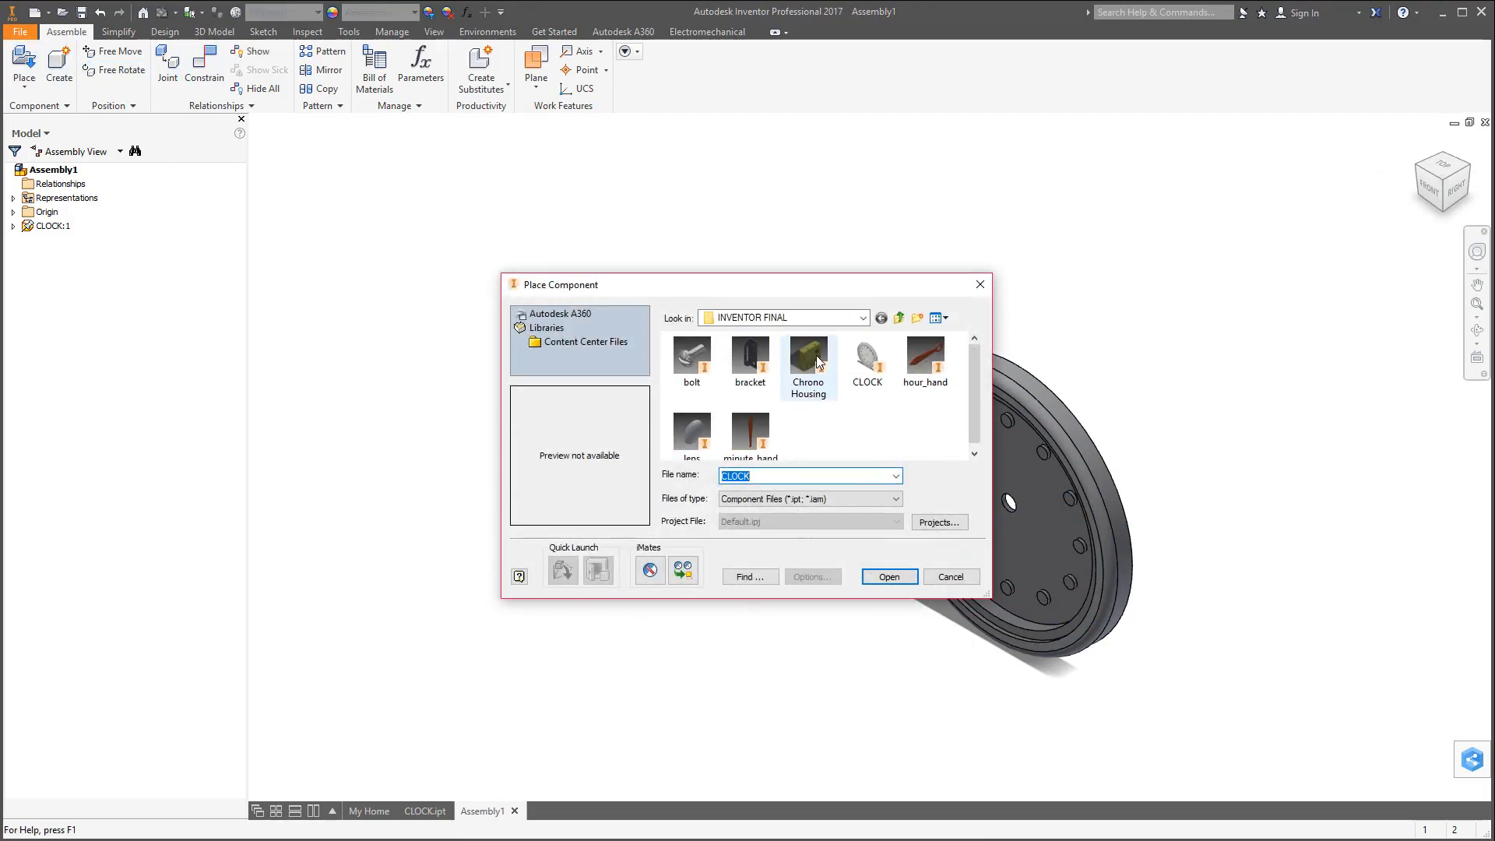
pyautogui.click(809, 362)
pyautogui.click(896, 574)
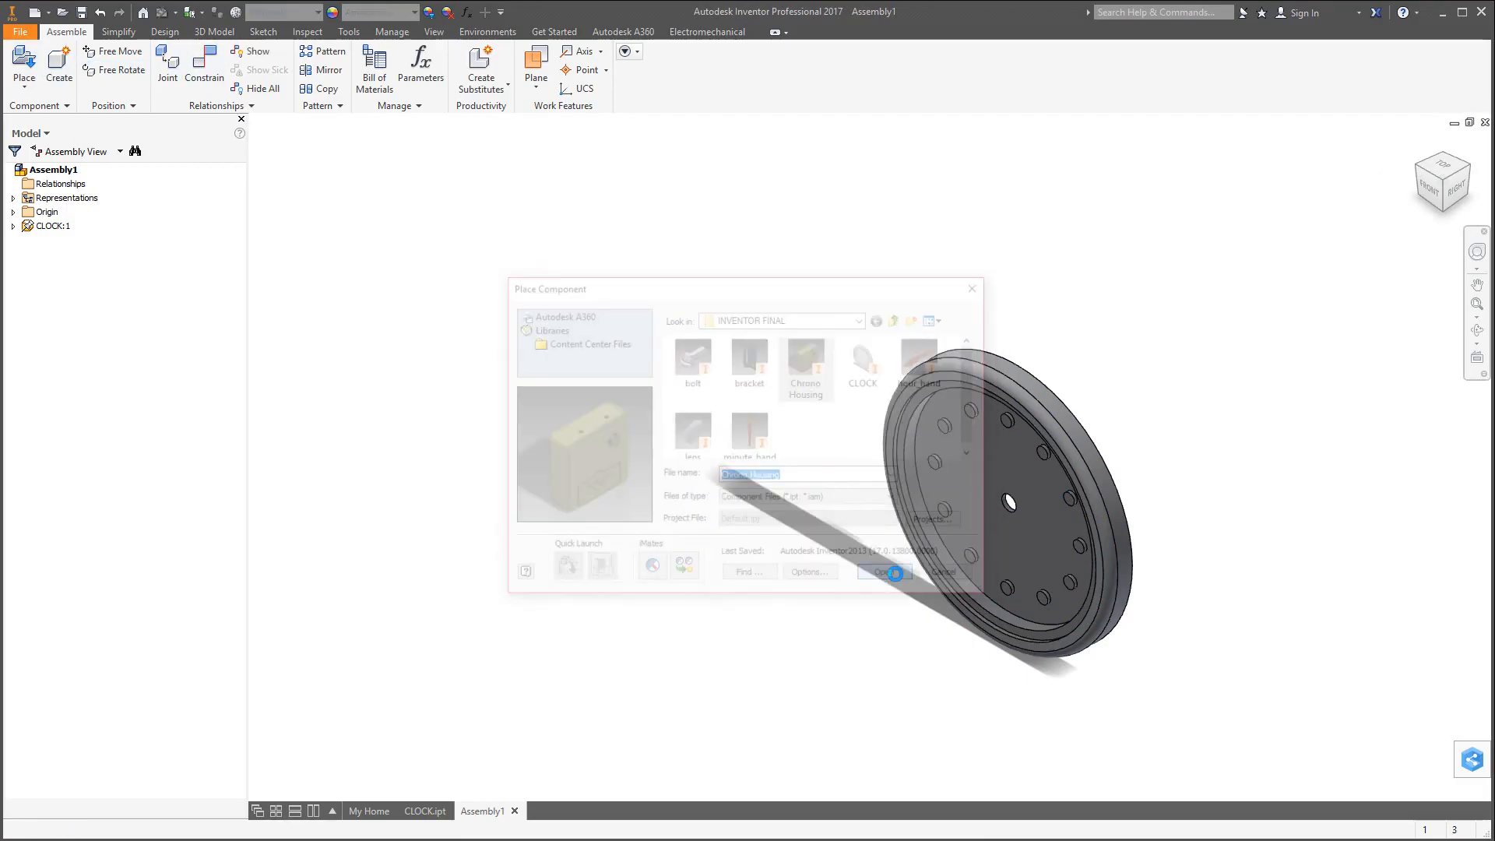
pyautogui.click(1232, 498)
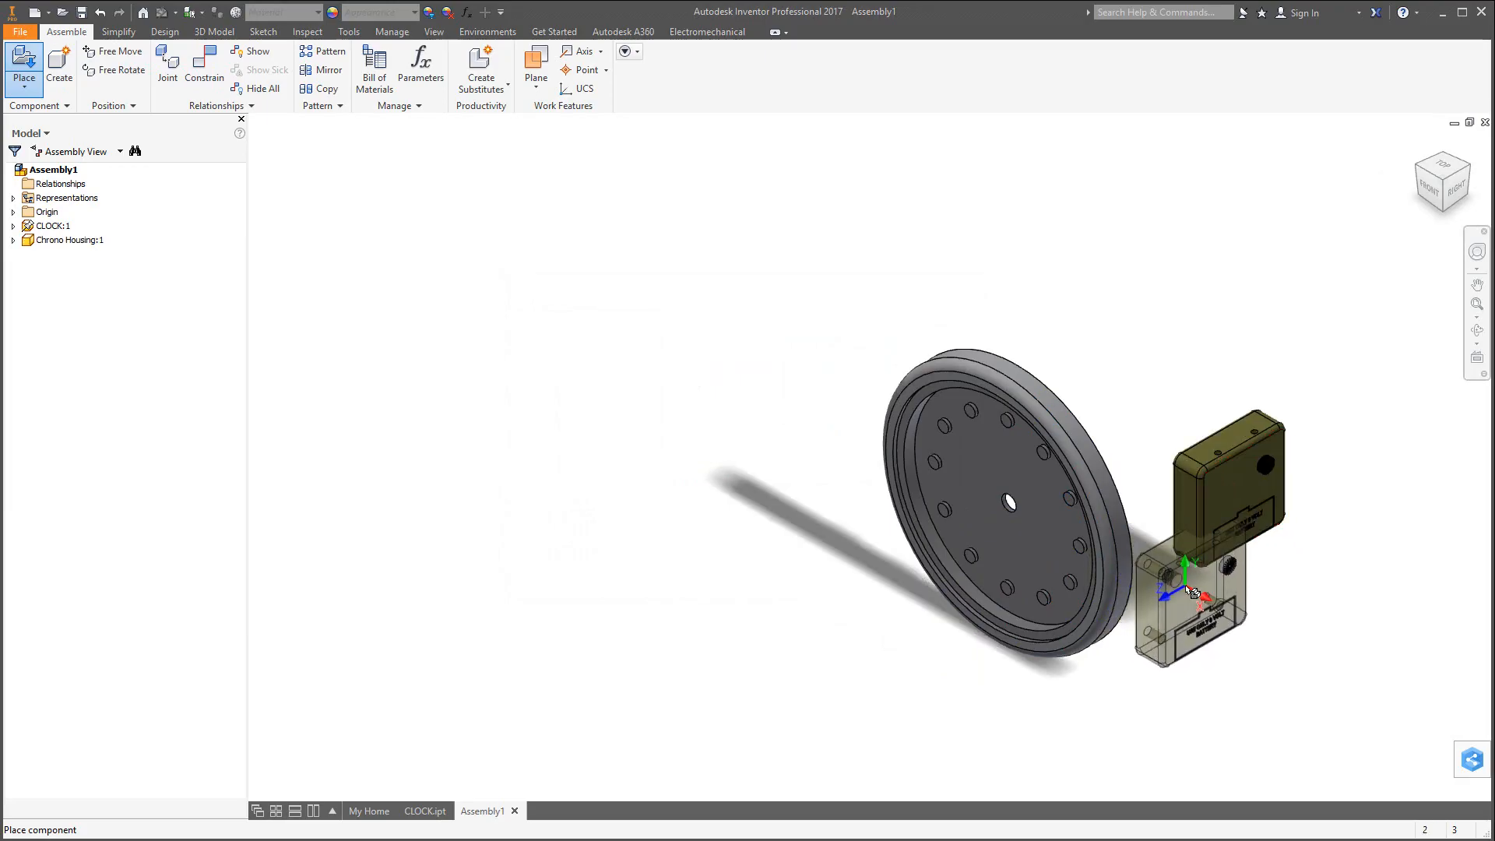
pyautogui.press('Escape')
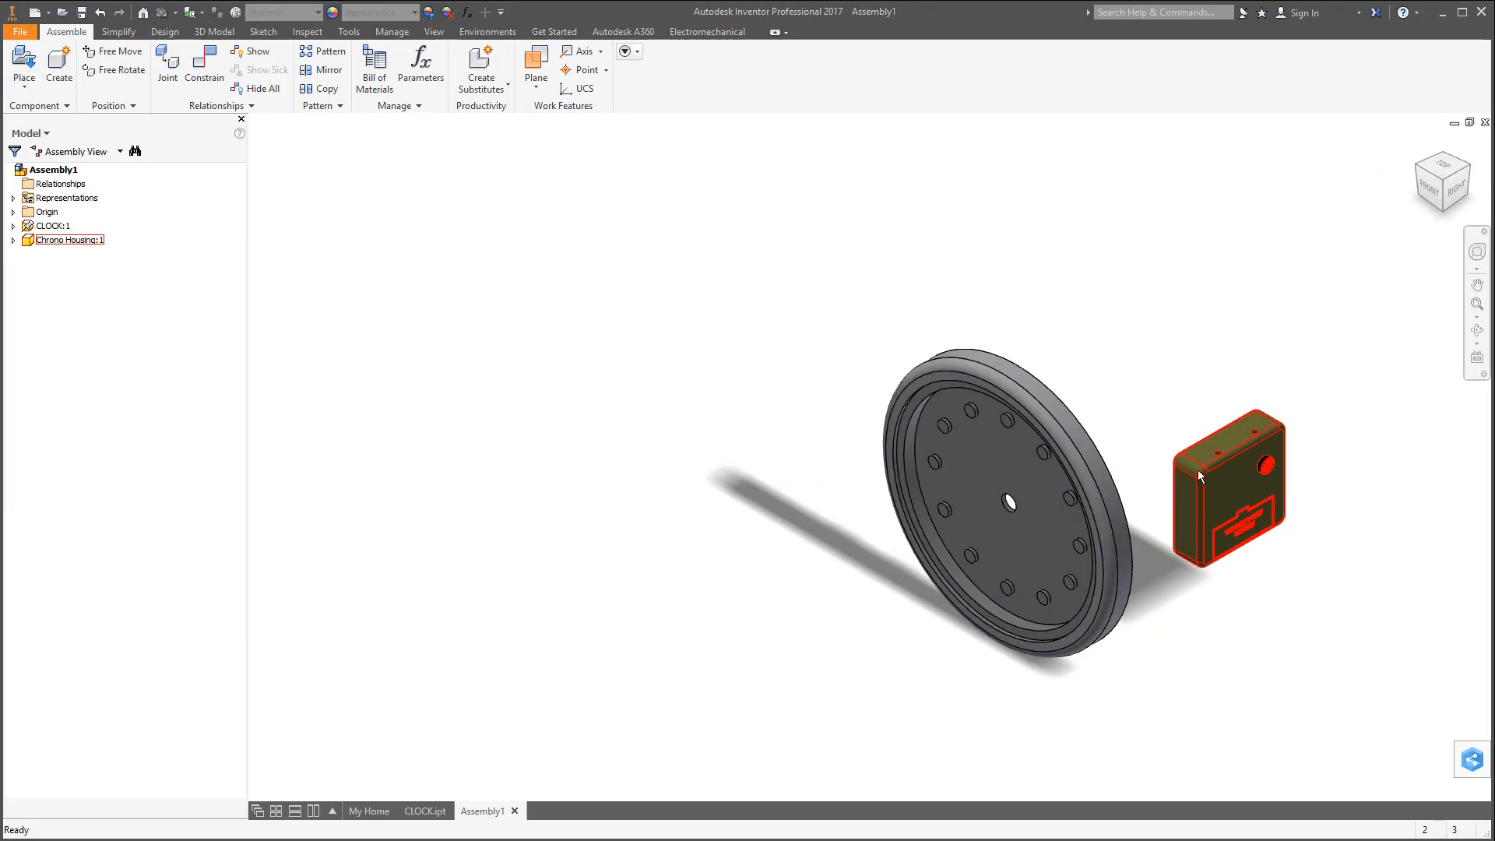
# Free-rotate the Chrono Housing so that its shaft side faces the front, in the same direction as the clock face.
pyautogui.scroll(-4, 1194, 523)
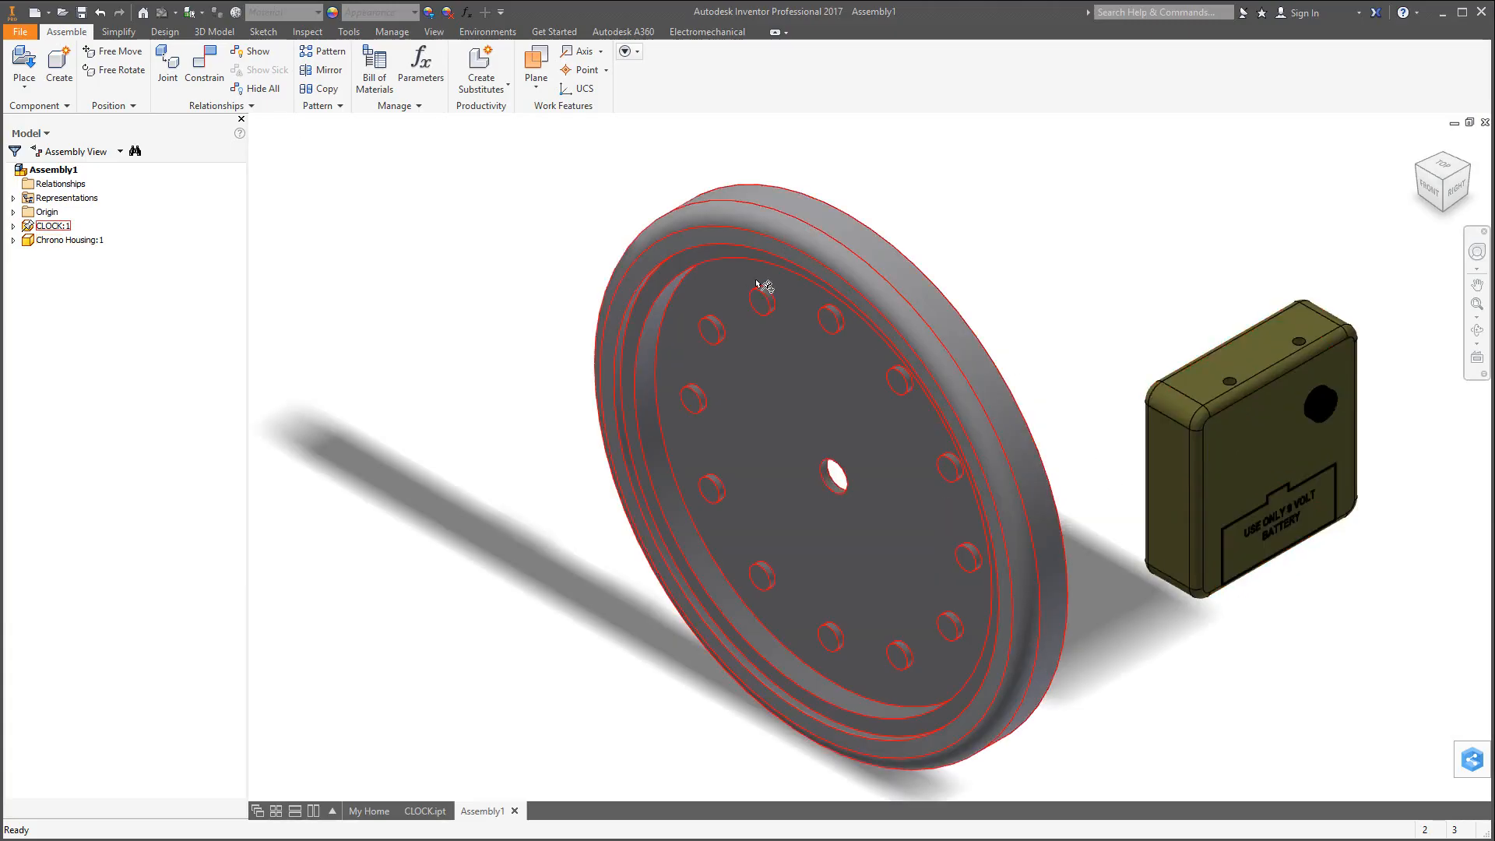
pyautogui.click(112, 70)
pyautogui.click(1171, 477)
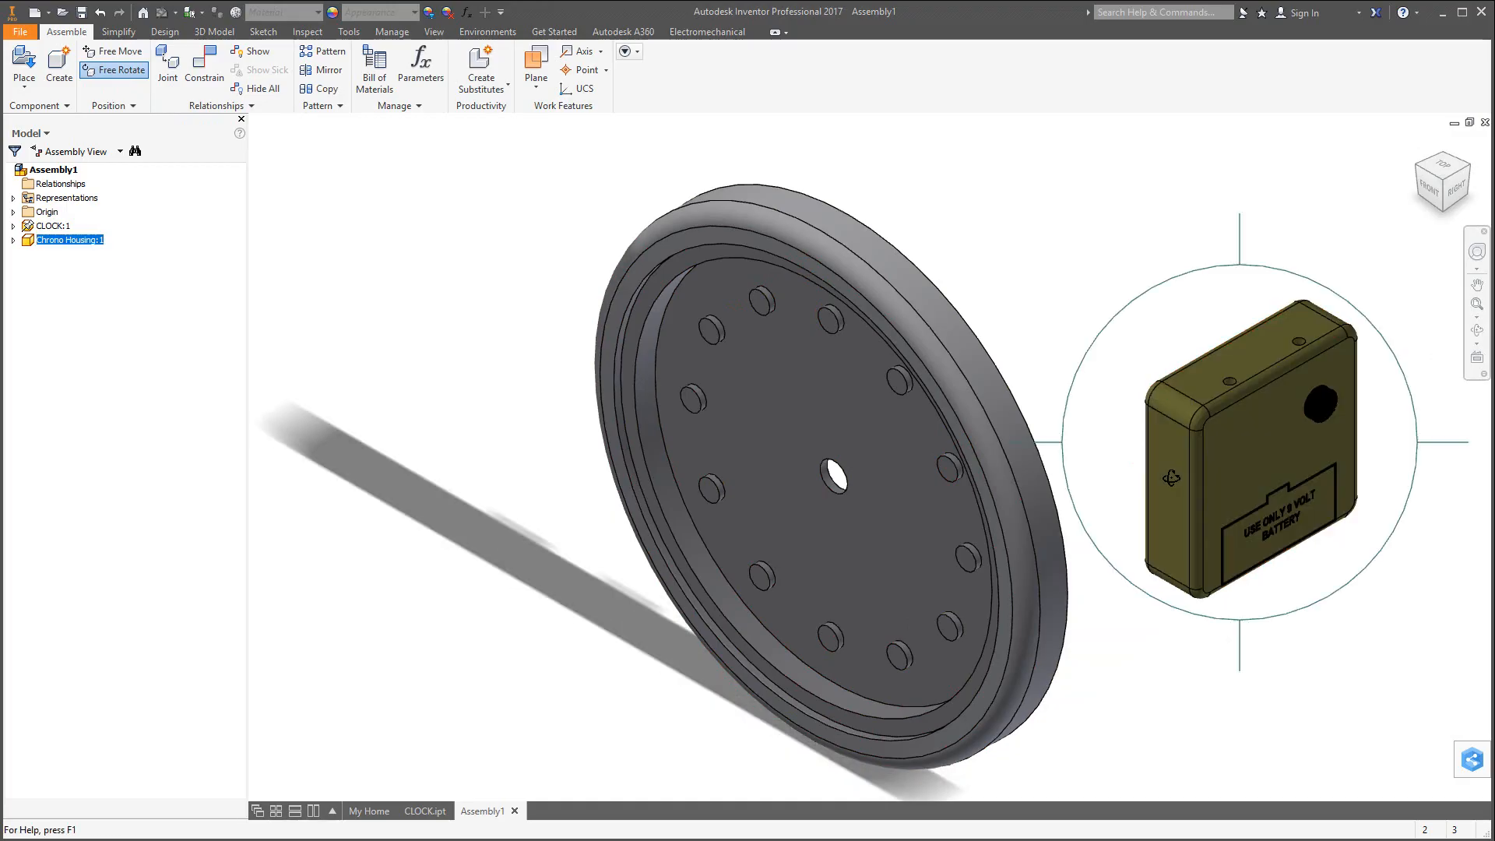
pyautogui.moveTo(1162, 471); pyautogui.dragTo(1268, 319)
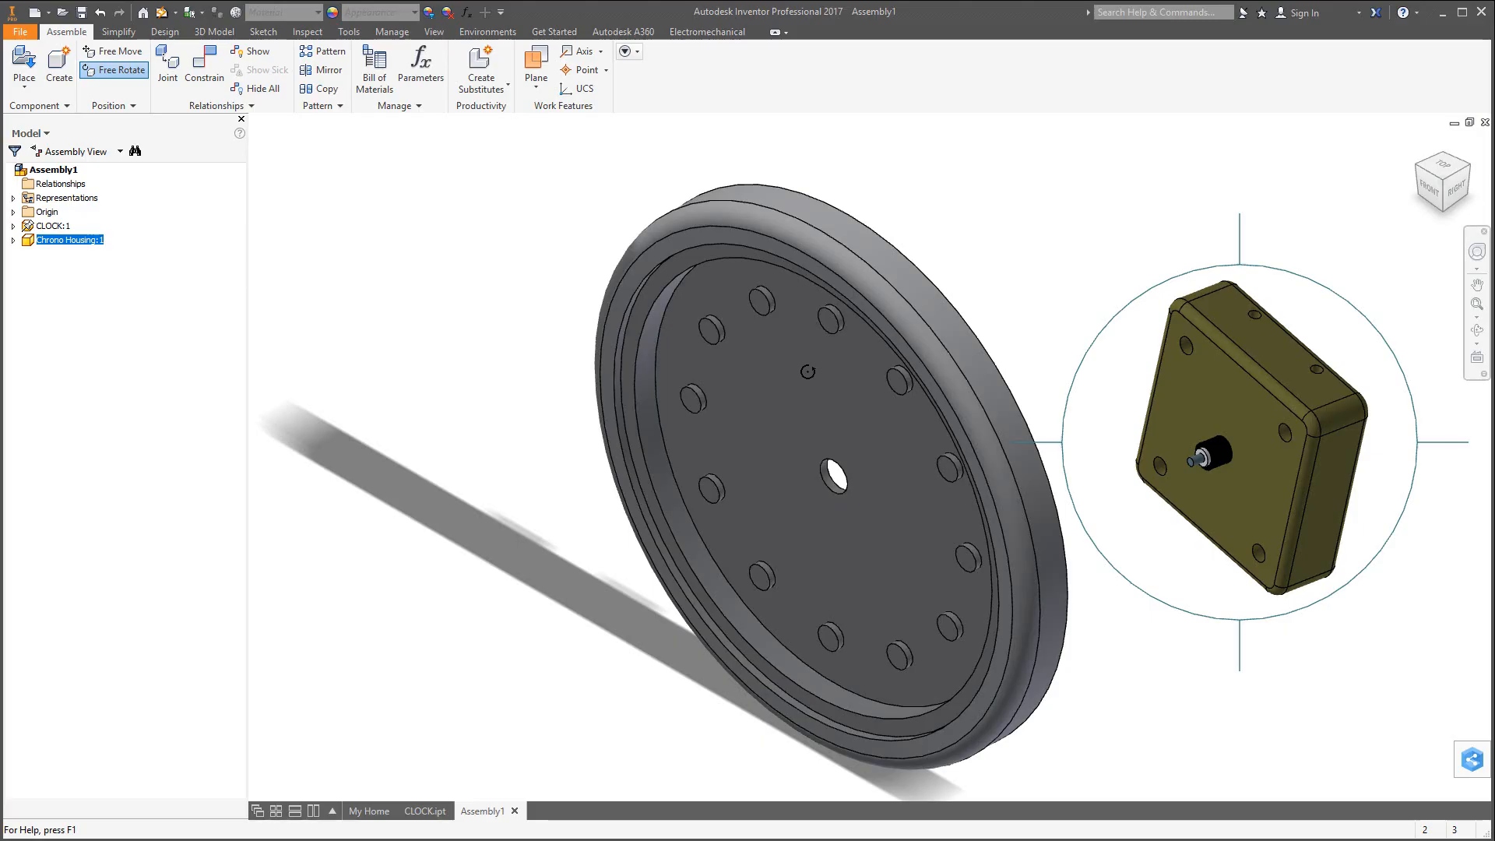
# Mate the axis of the Chrono Housing's shaft with the center axis of the clock body, using a 0.000 in offset.
pyautogui.click(205, 70)
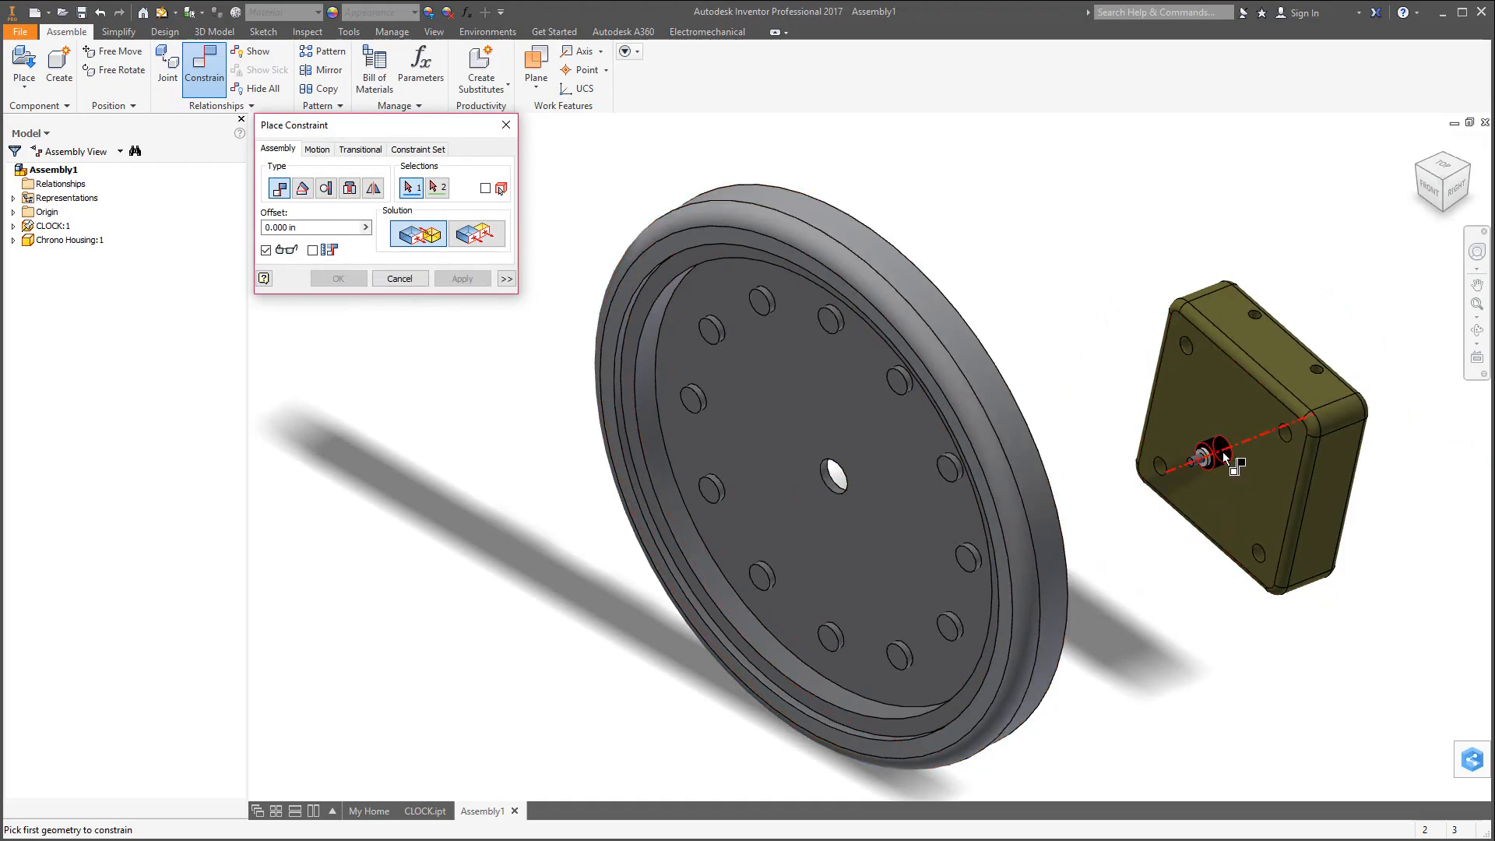
pyautogui.moveTo(1226, 458)
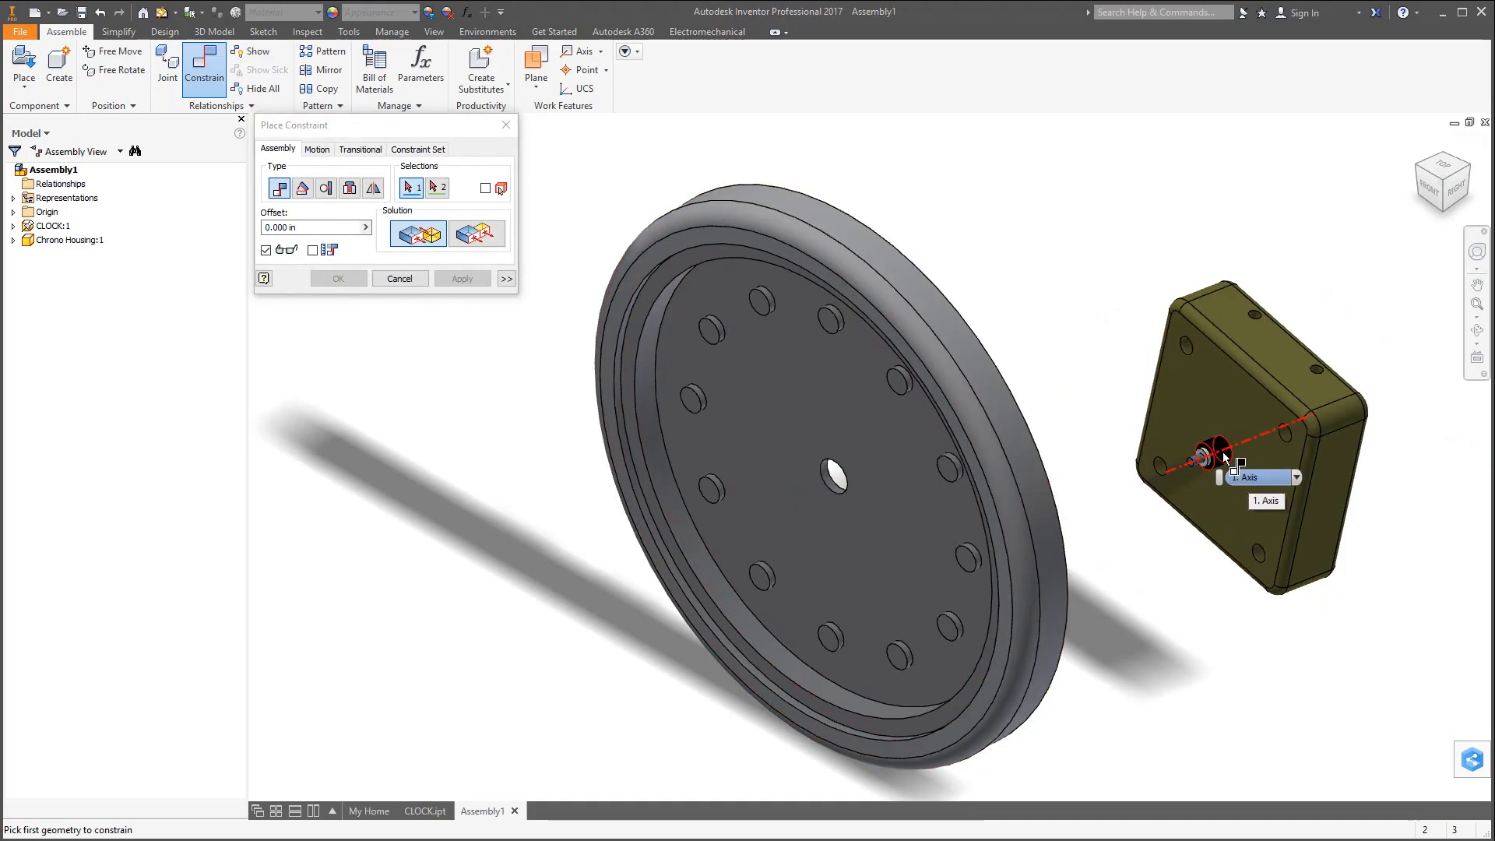
pyautogui.click(1249, 478)
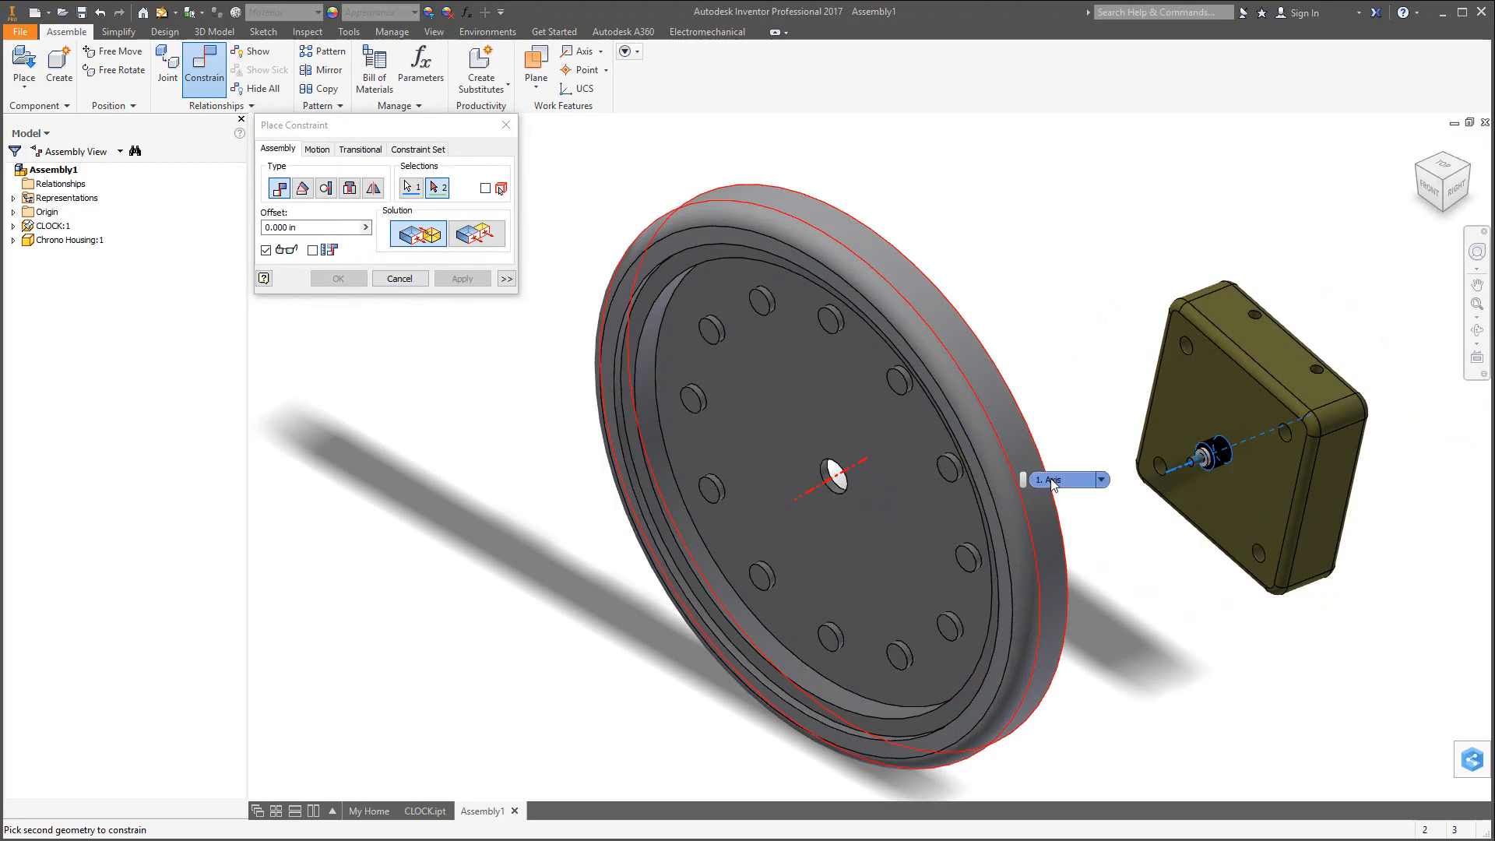
pyautogui.click(1067, 483)
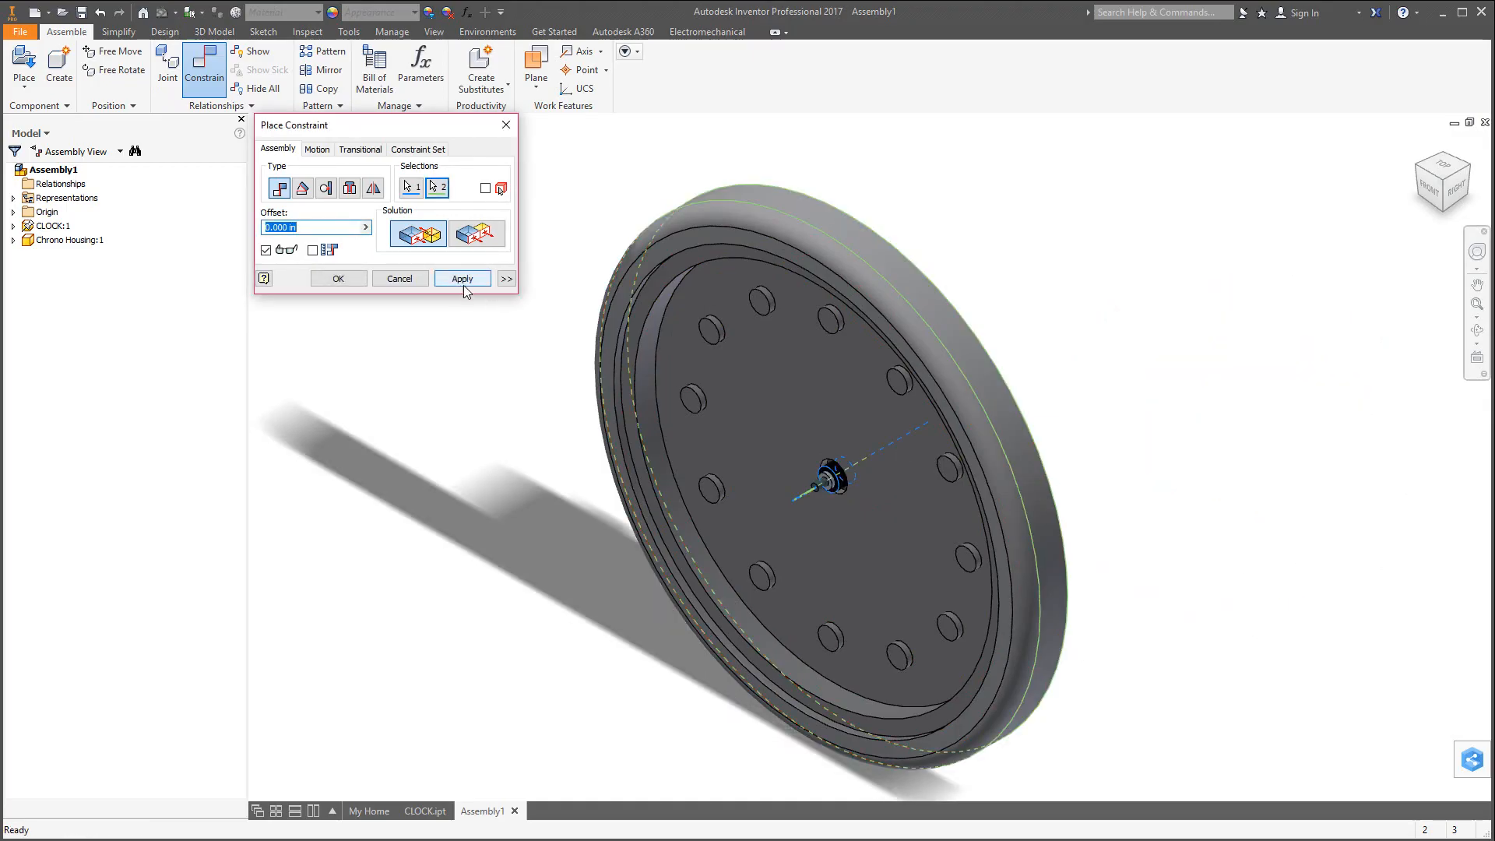
pyautogui.click(463, 279)
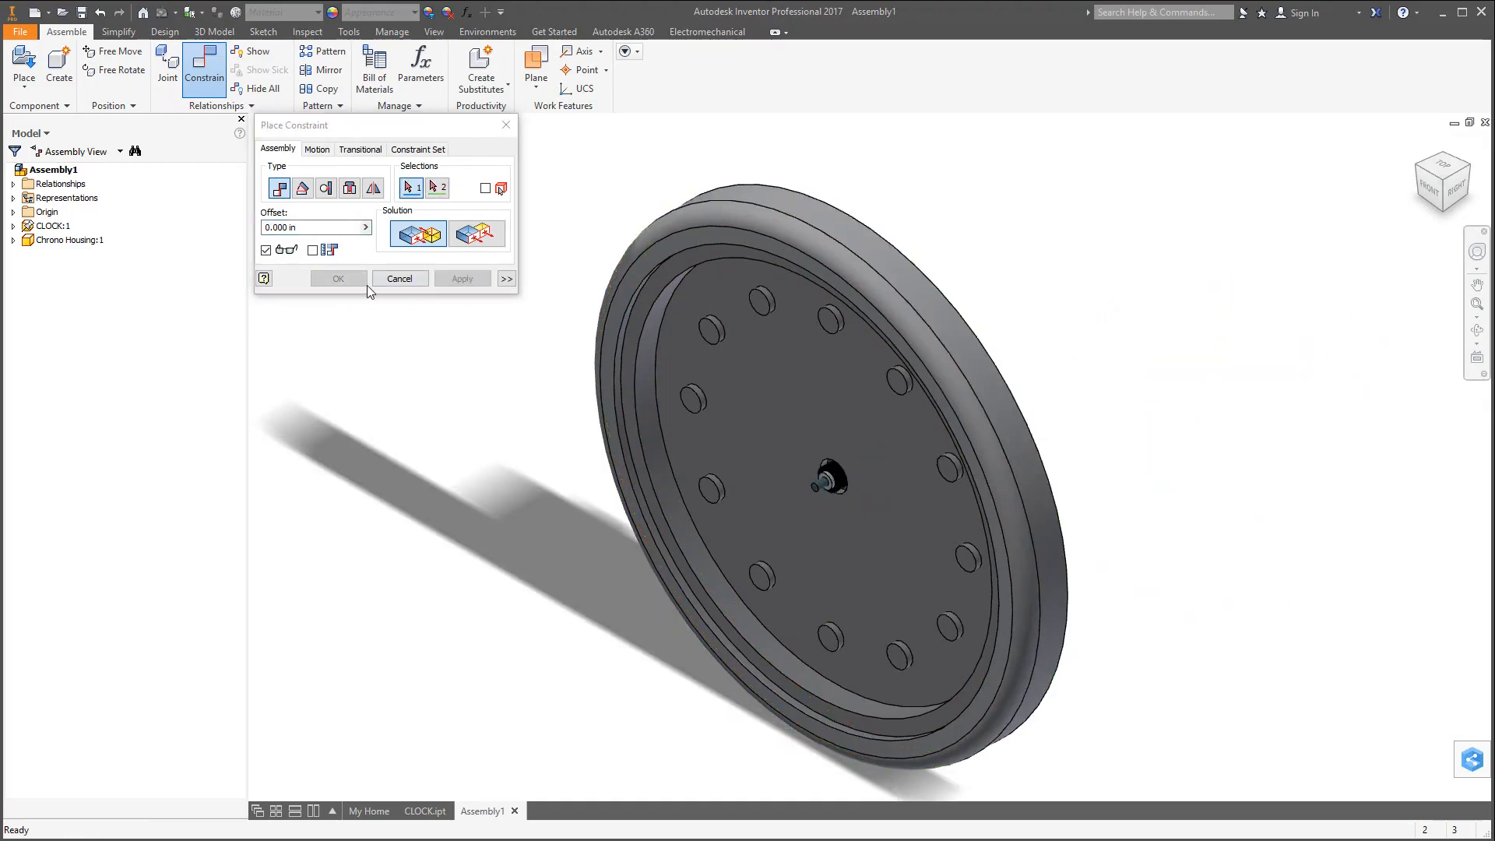
pyautogui.click(399, 279)
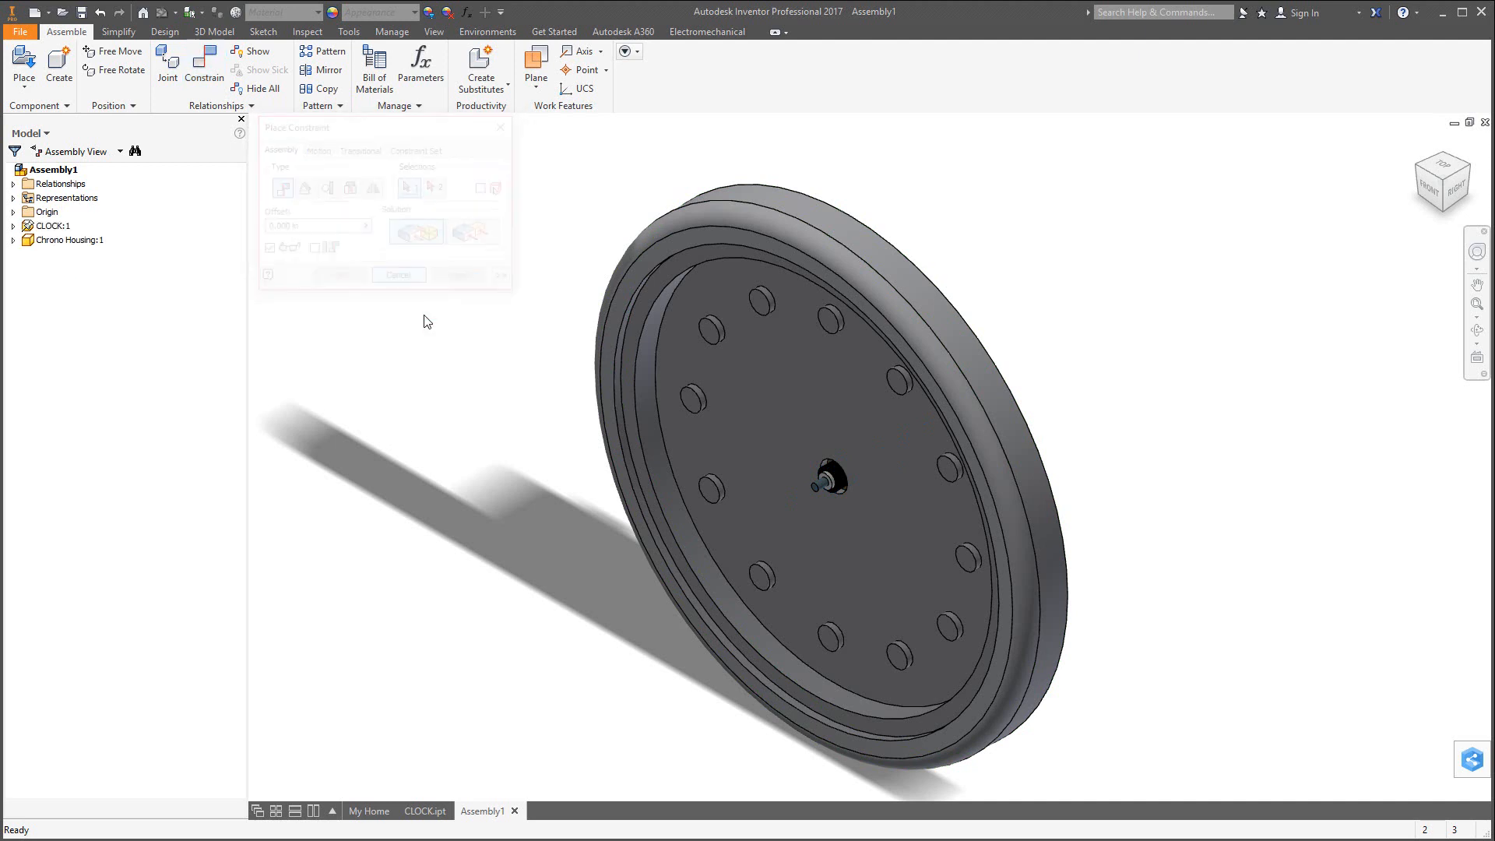
# Slide the Chrono Housing along the shared axis until it sits behind the clock body with its mounting holes exposed.
pyautogui.click(837, 477)
pyautogui.moveTo(840, 477); pyautogui.dragTo(938, 414)
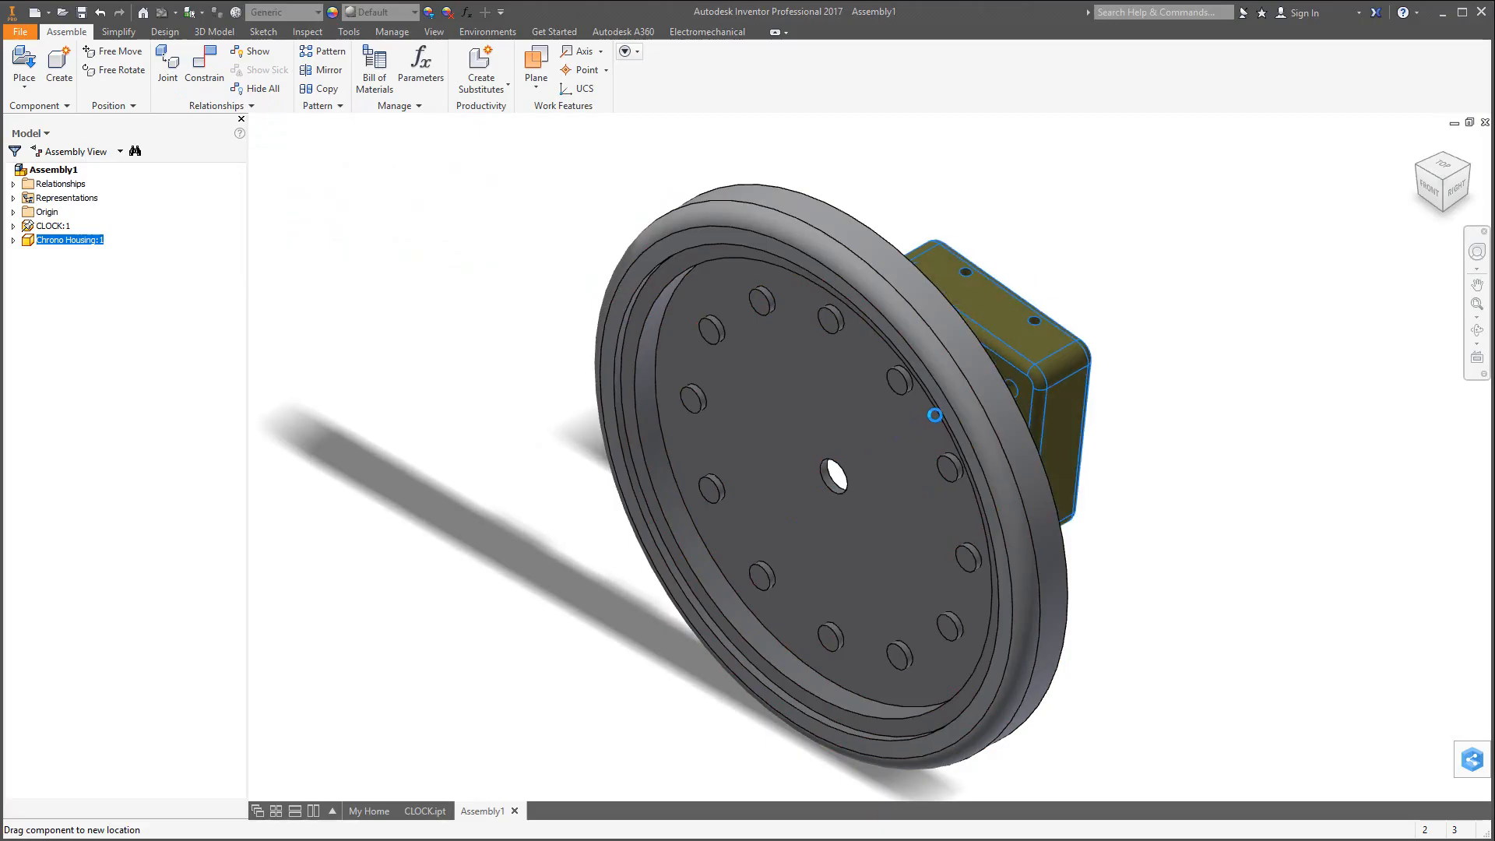
pyautogui.click(1420, 145)
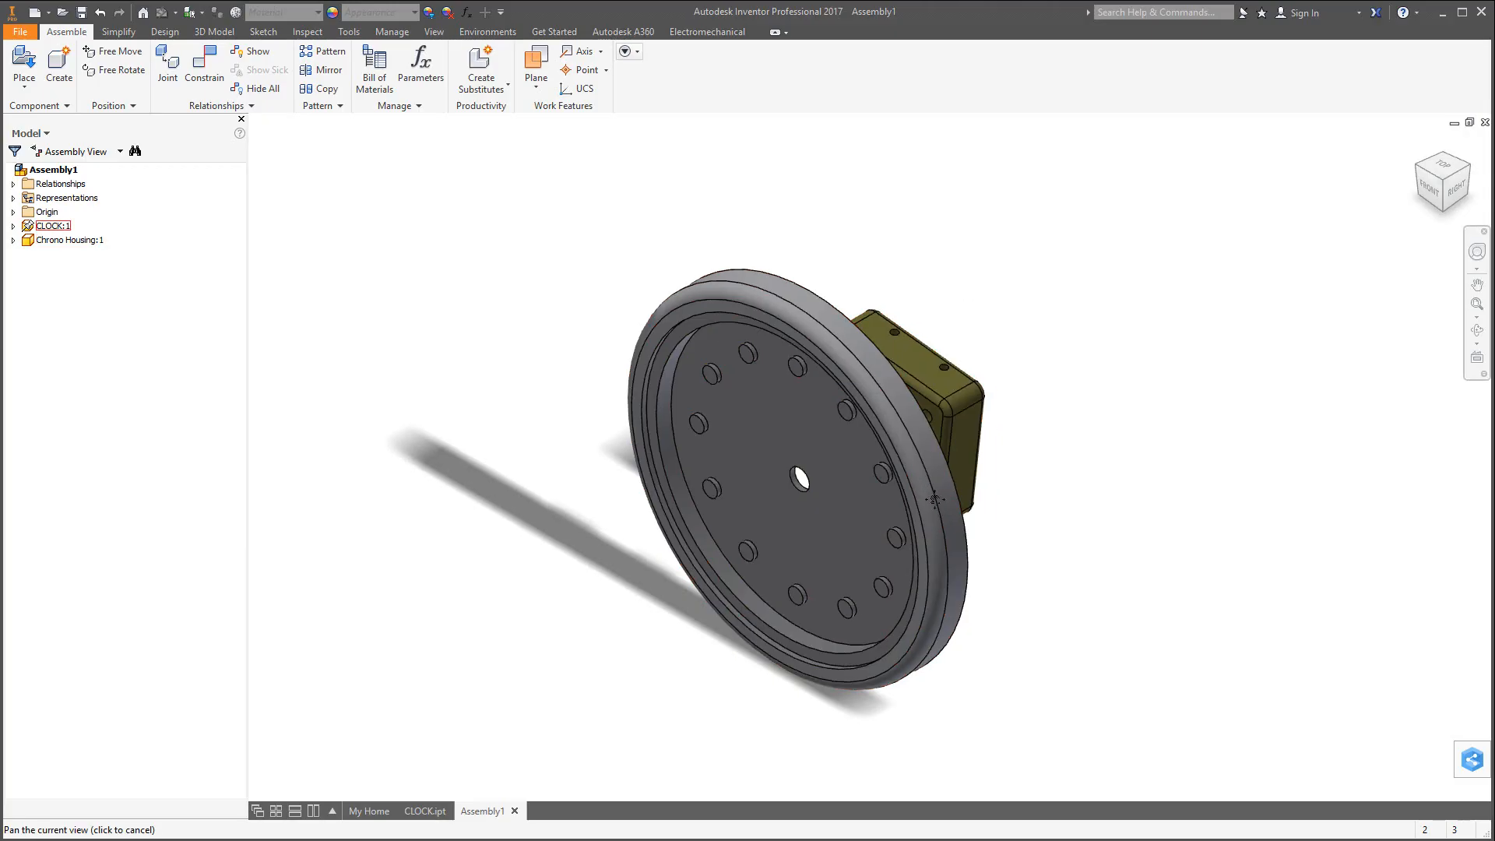
pyautogui.scroll(3, 938, 461)
pyautogui.scroll(-4, 932, 455)
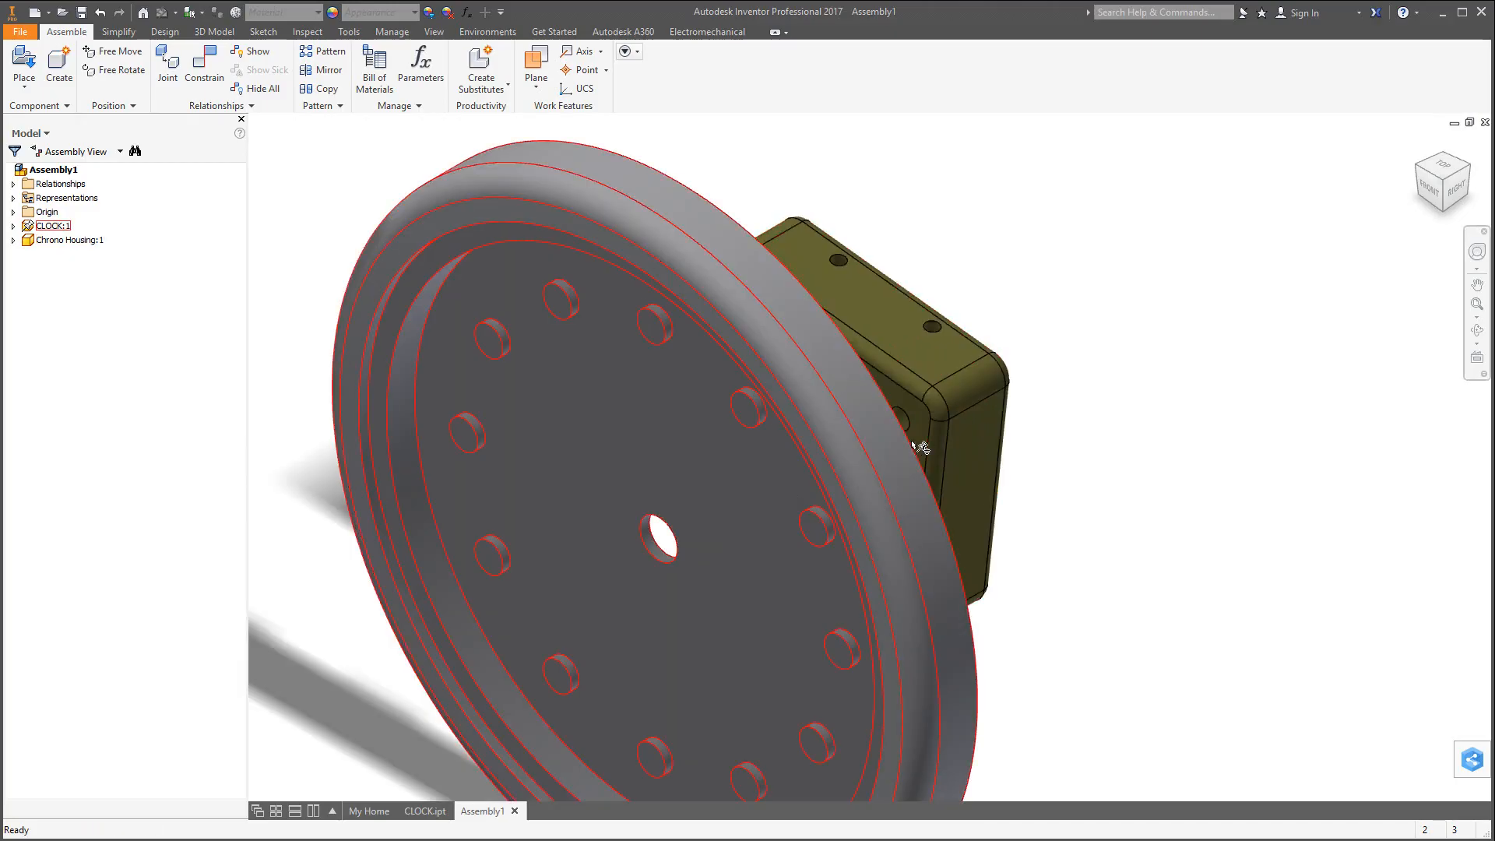
pyautogui.scroll(5, 879, 438)
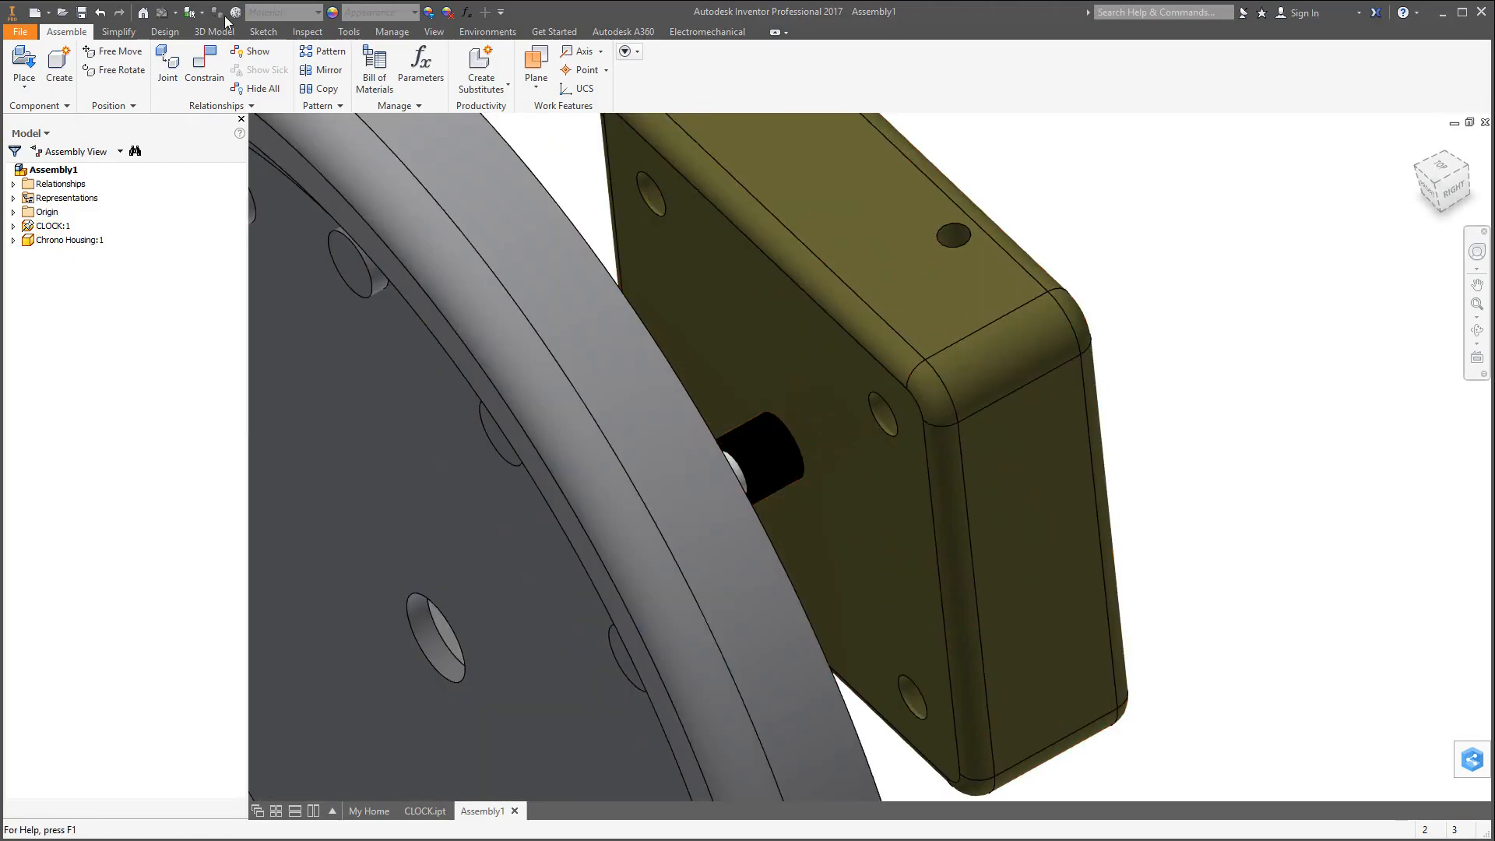
# Mate the axis of one corner hole in the Chrono Housing with the axis of a peg on the clock's back.
pyautogui.click(212, 72)
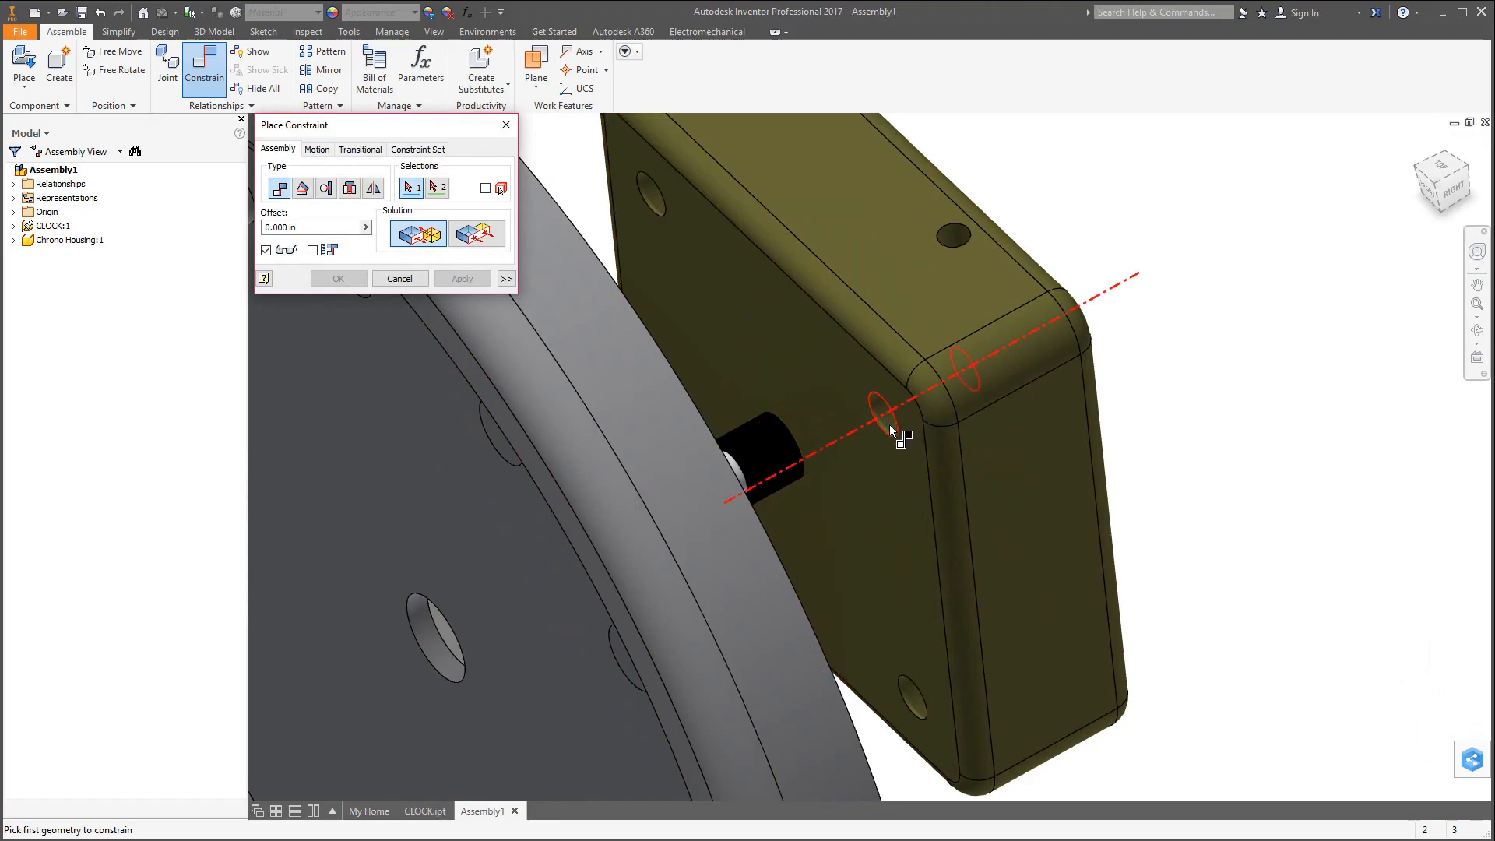
pyautogui.click(891, 427)
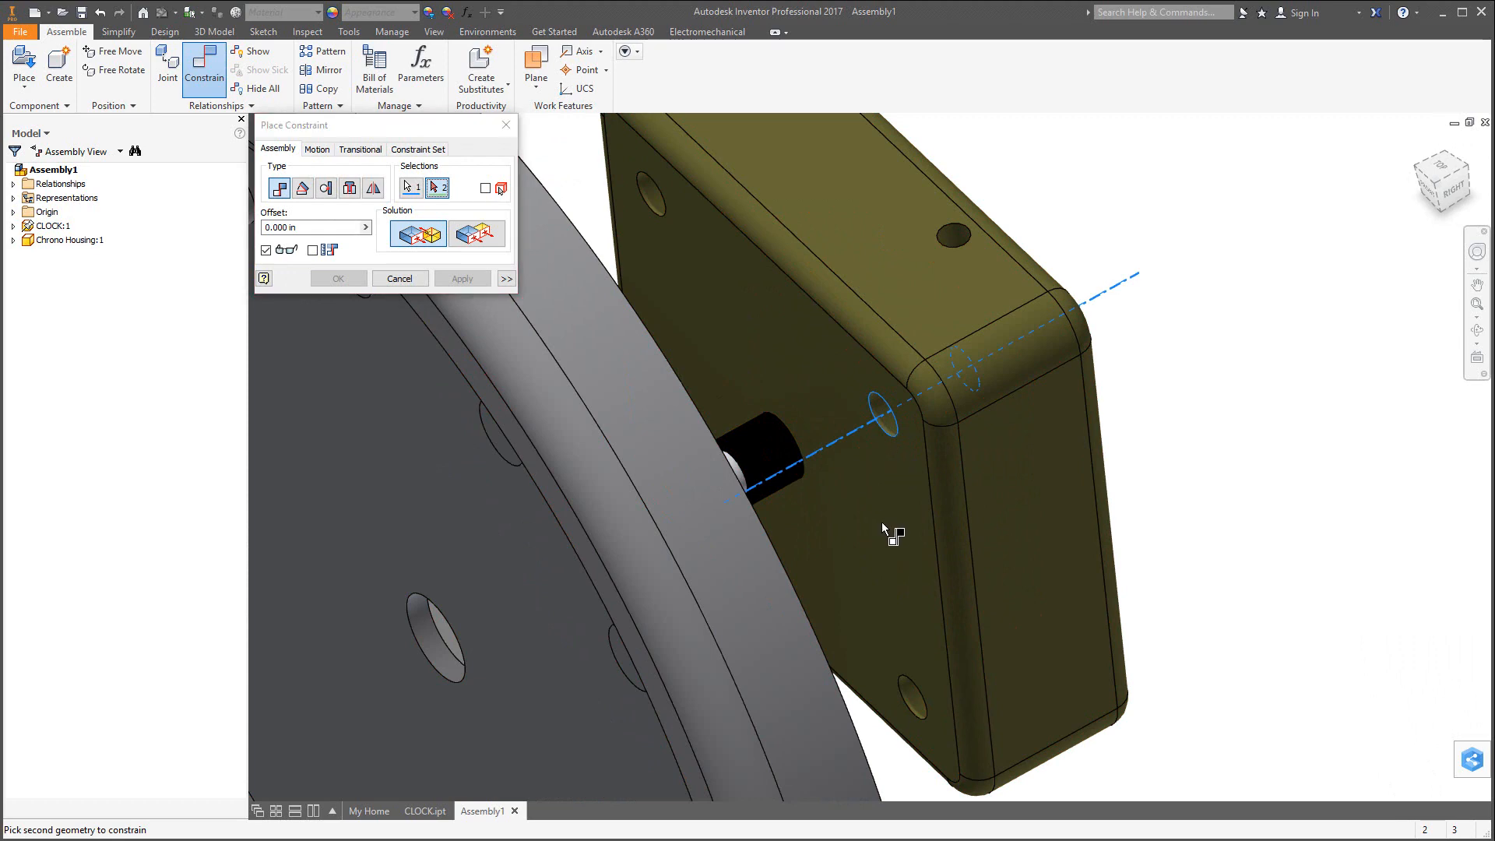
pyautogui.keyDown('shift'); pyautogui.moveTo(881, 522); pyautogui.dragTo(648, 558, button='middle'); pyautogui.keyUp('shift')
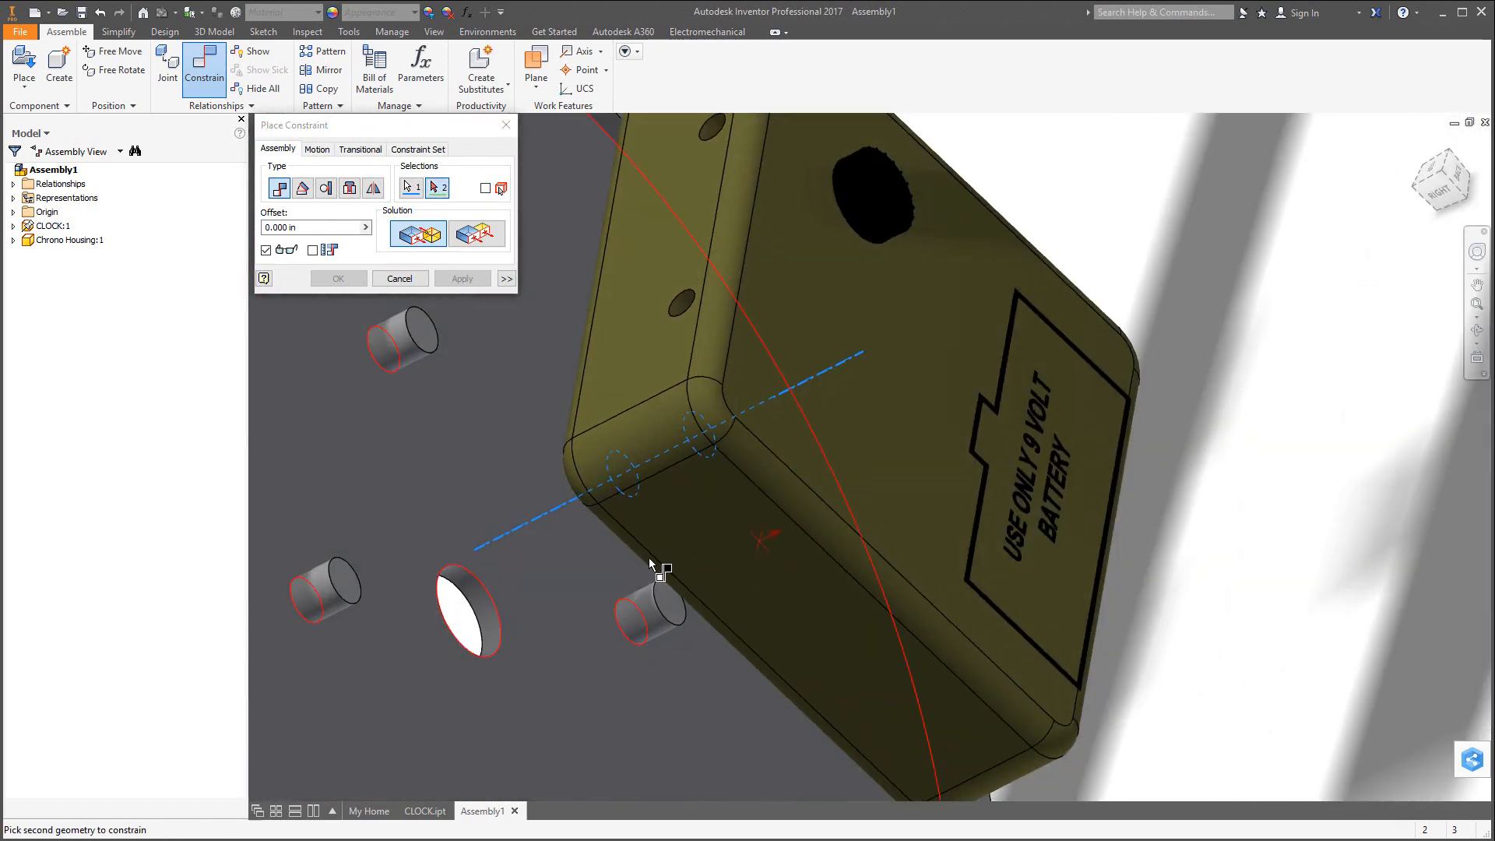
pyautogui.click(324, 601)
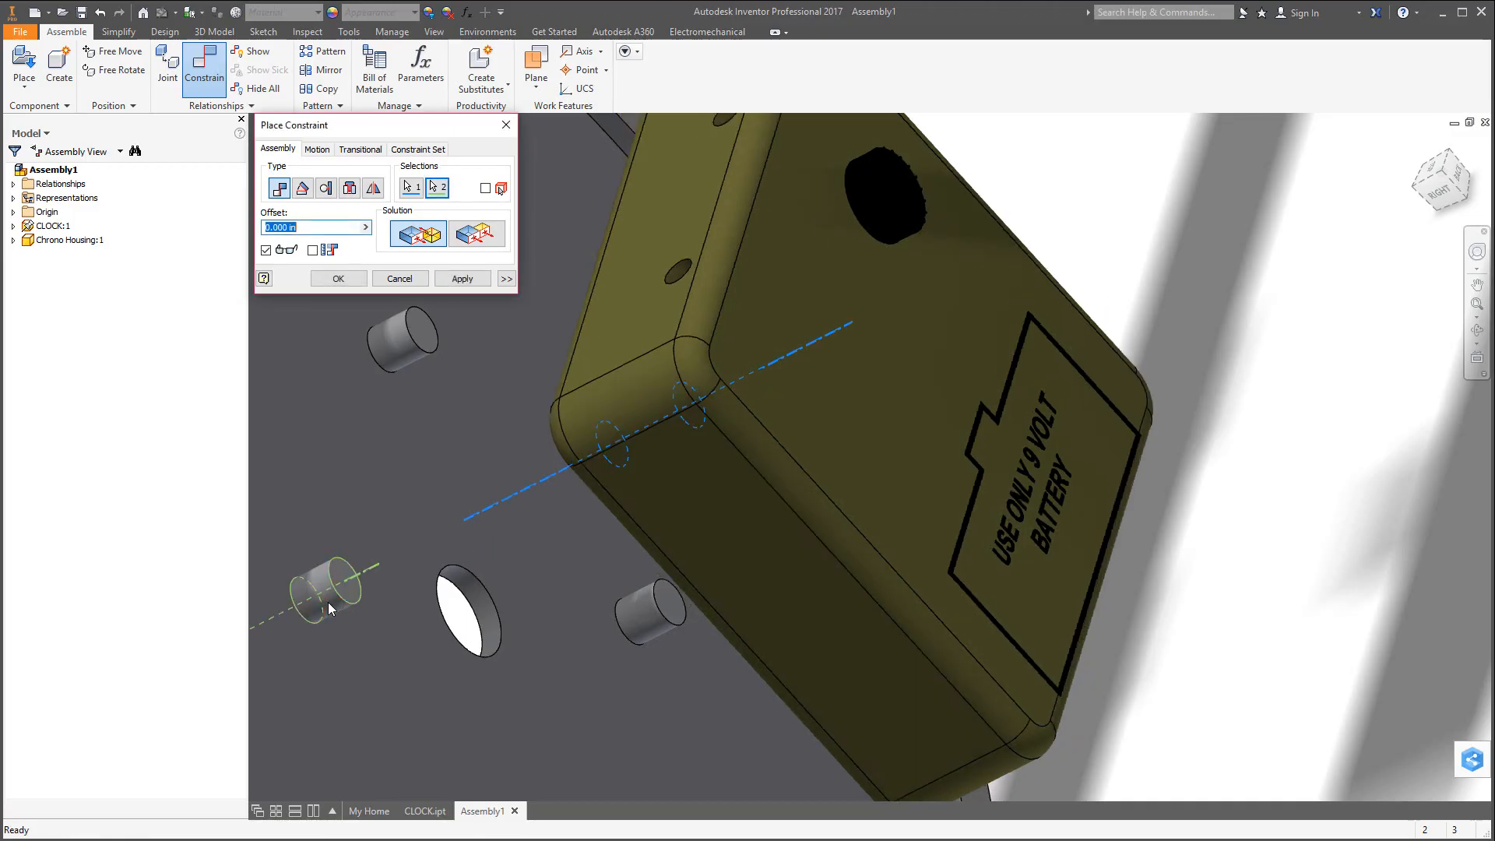
pyautogui.click(462, 284)
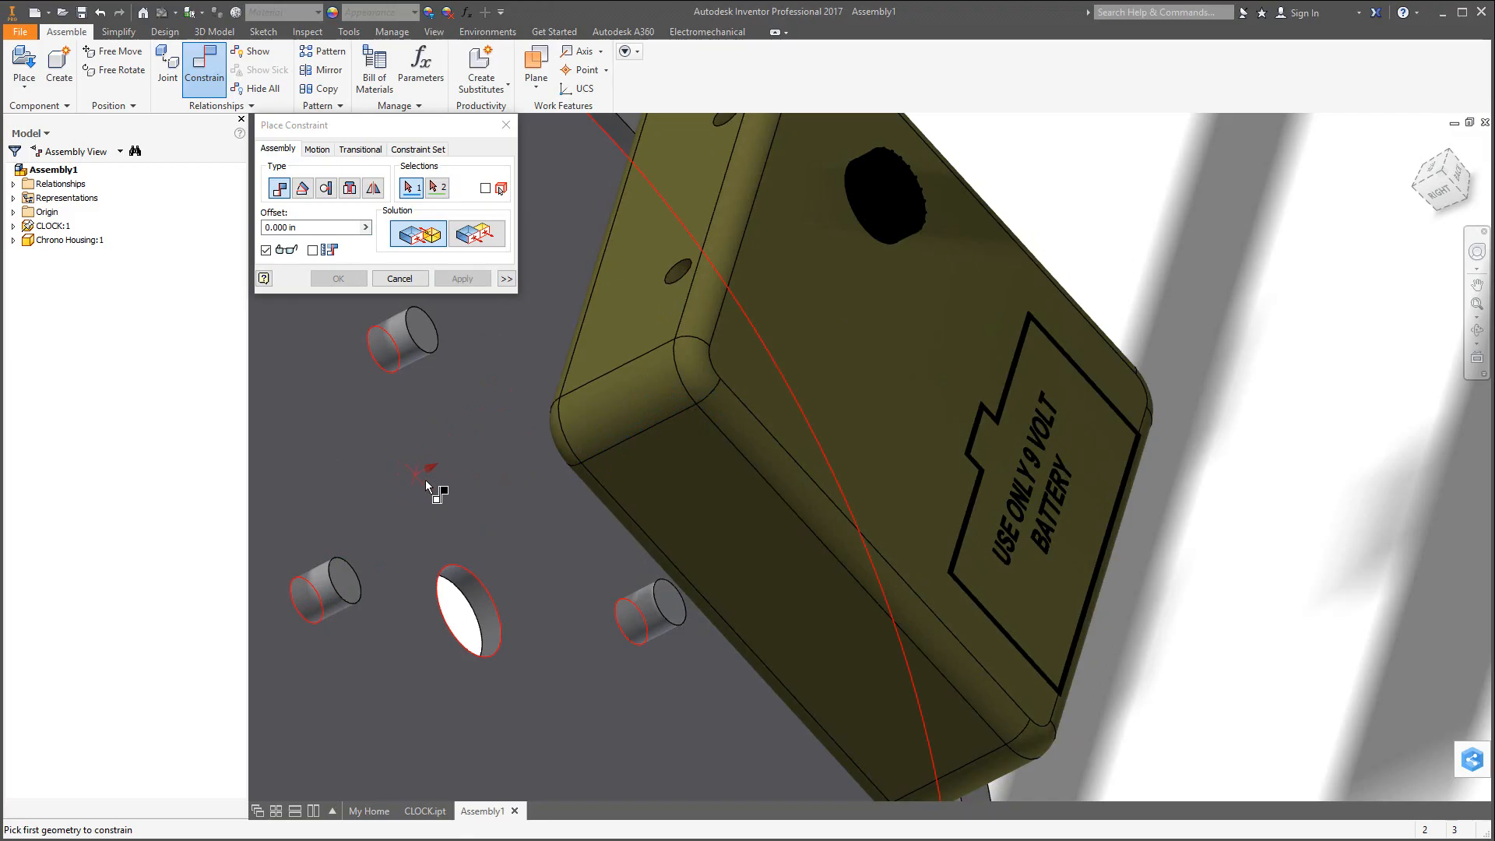
# Mate the clock body's flat back face with the Chrono Housing's shaft-side face at 0.000 in offset.
pyautogui.scroll(-5, 412, 473)
pyautogui.click(406, 477)
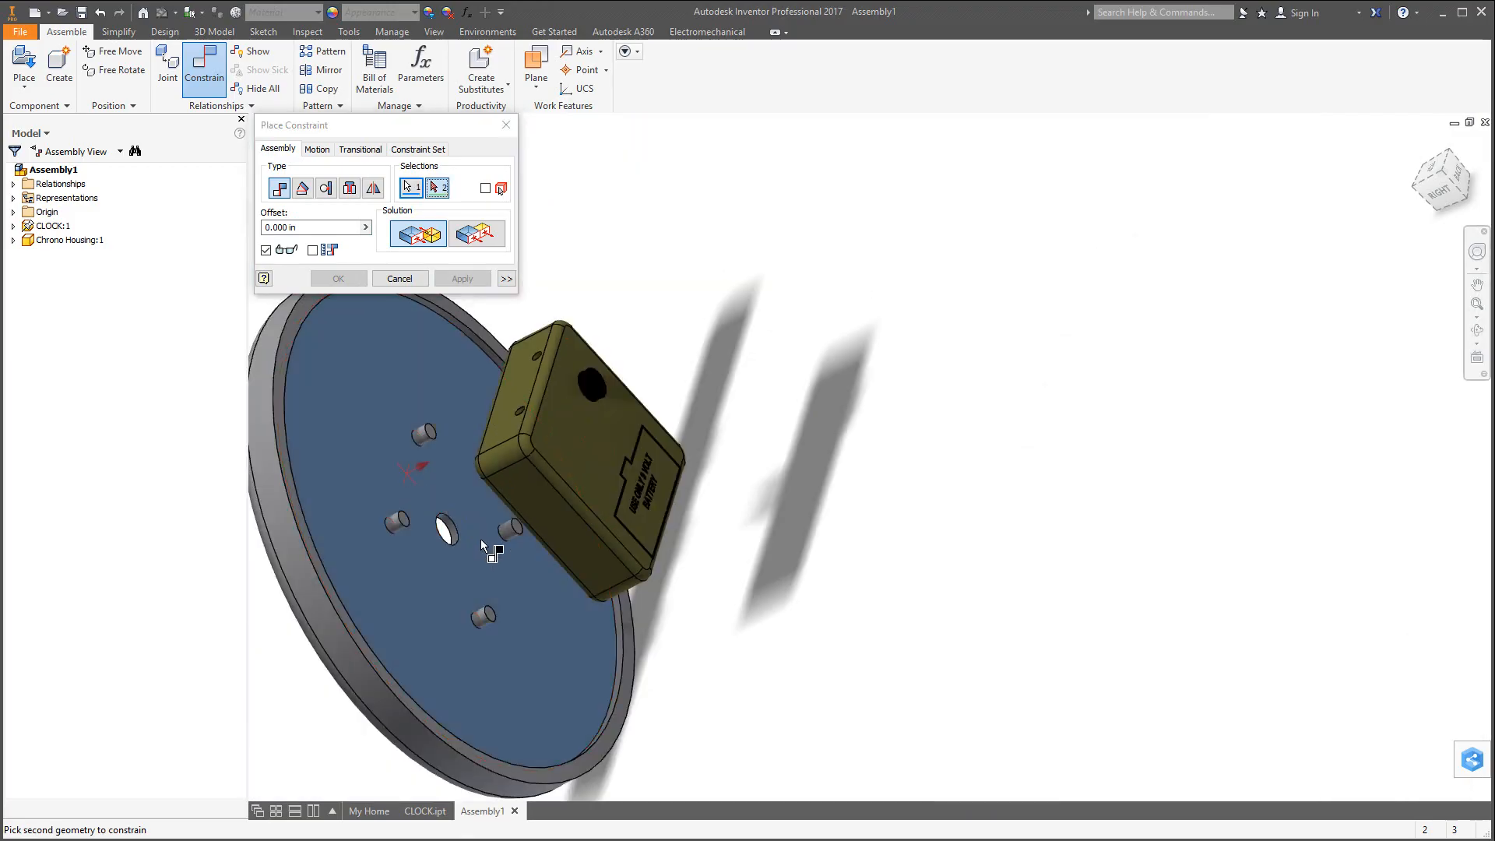
pyautogui.keyDown('shift'); pyautogui.moveTo(480, 538); pyautogui.dragTo(594, 543, button='middle'); pyautogui.keyUp('shift')
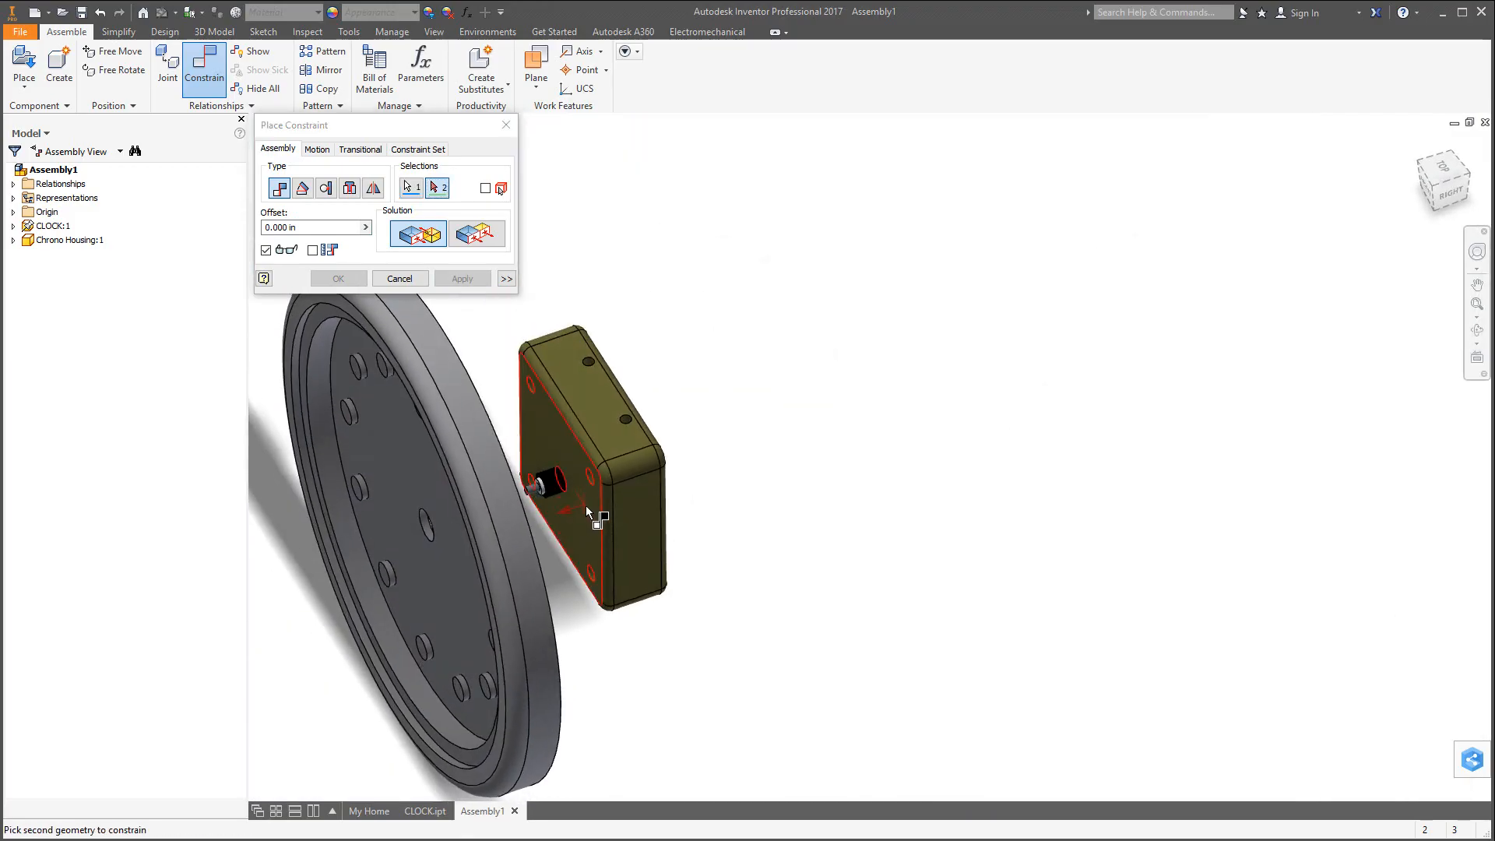
pyautogui.click(586, 507)
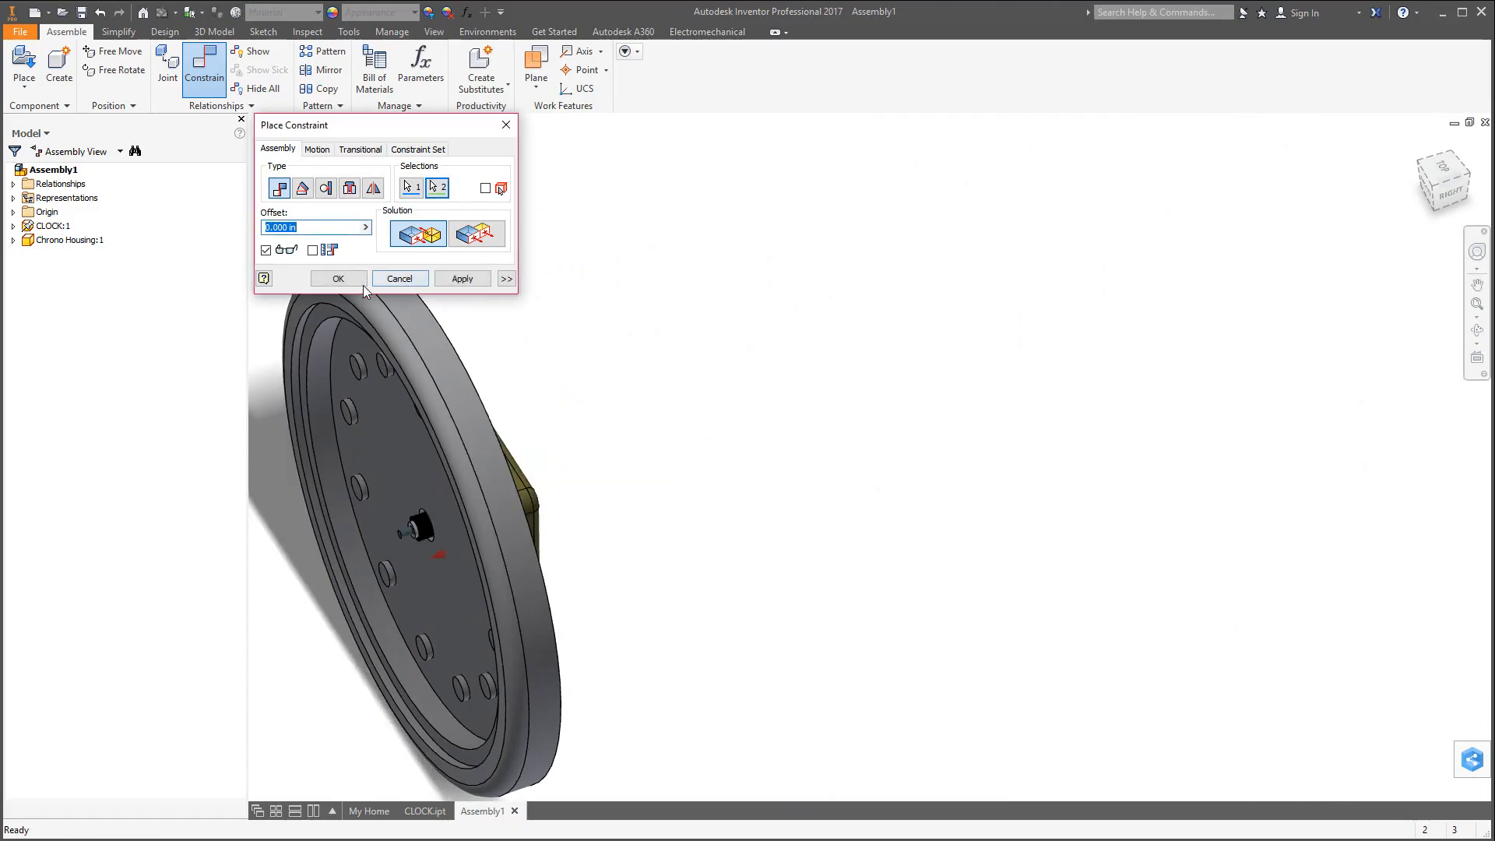
pyautogui.click(338, 279)
pyautogui.scroll(-2, 610, 584)
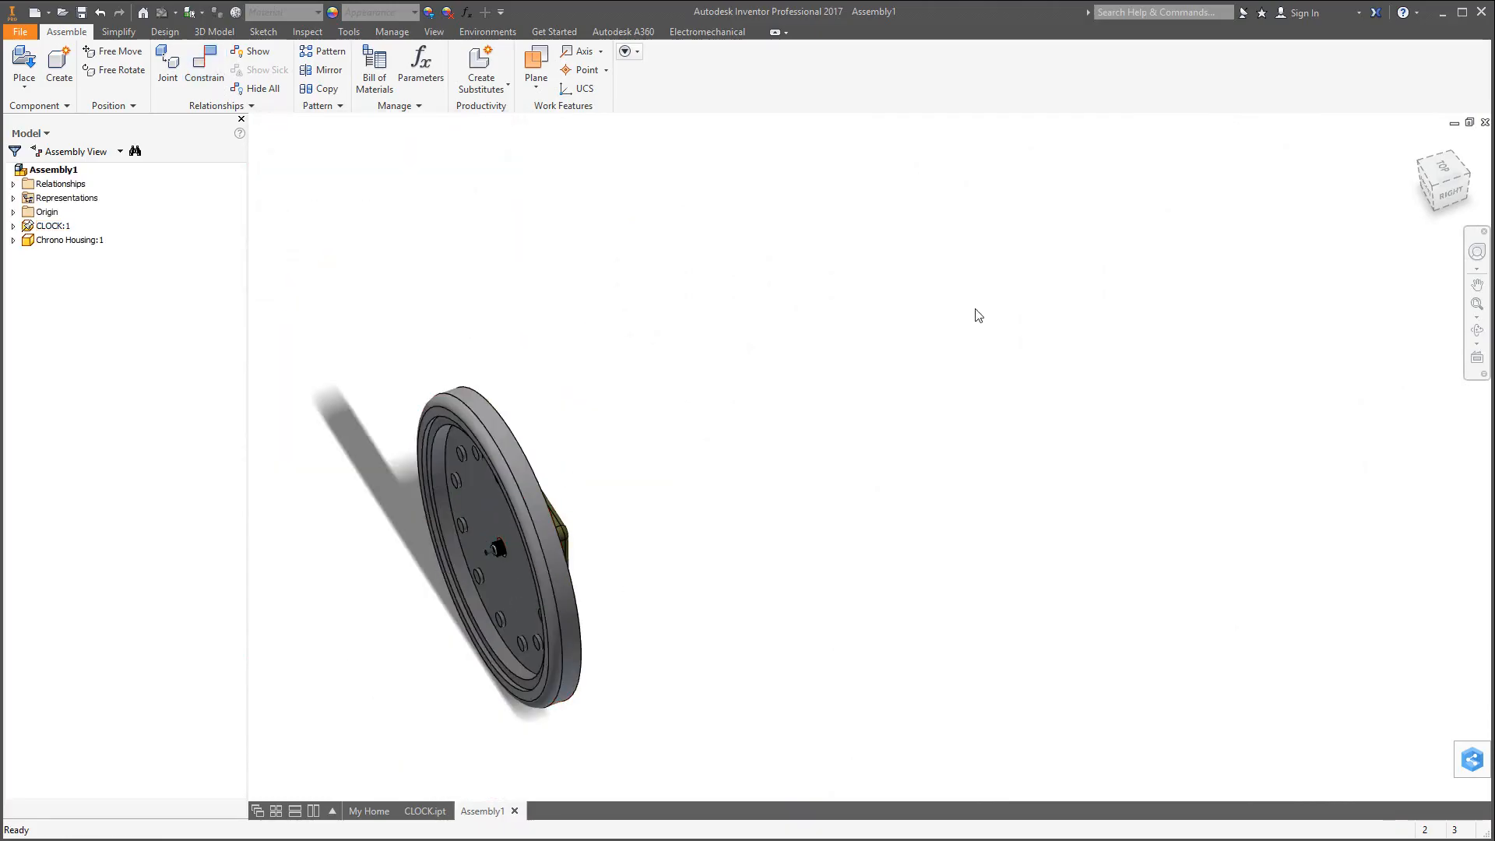
pyautogui.click(1419, 144)
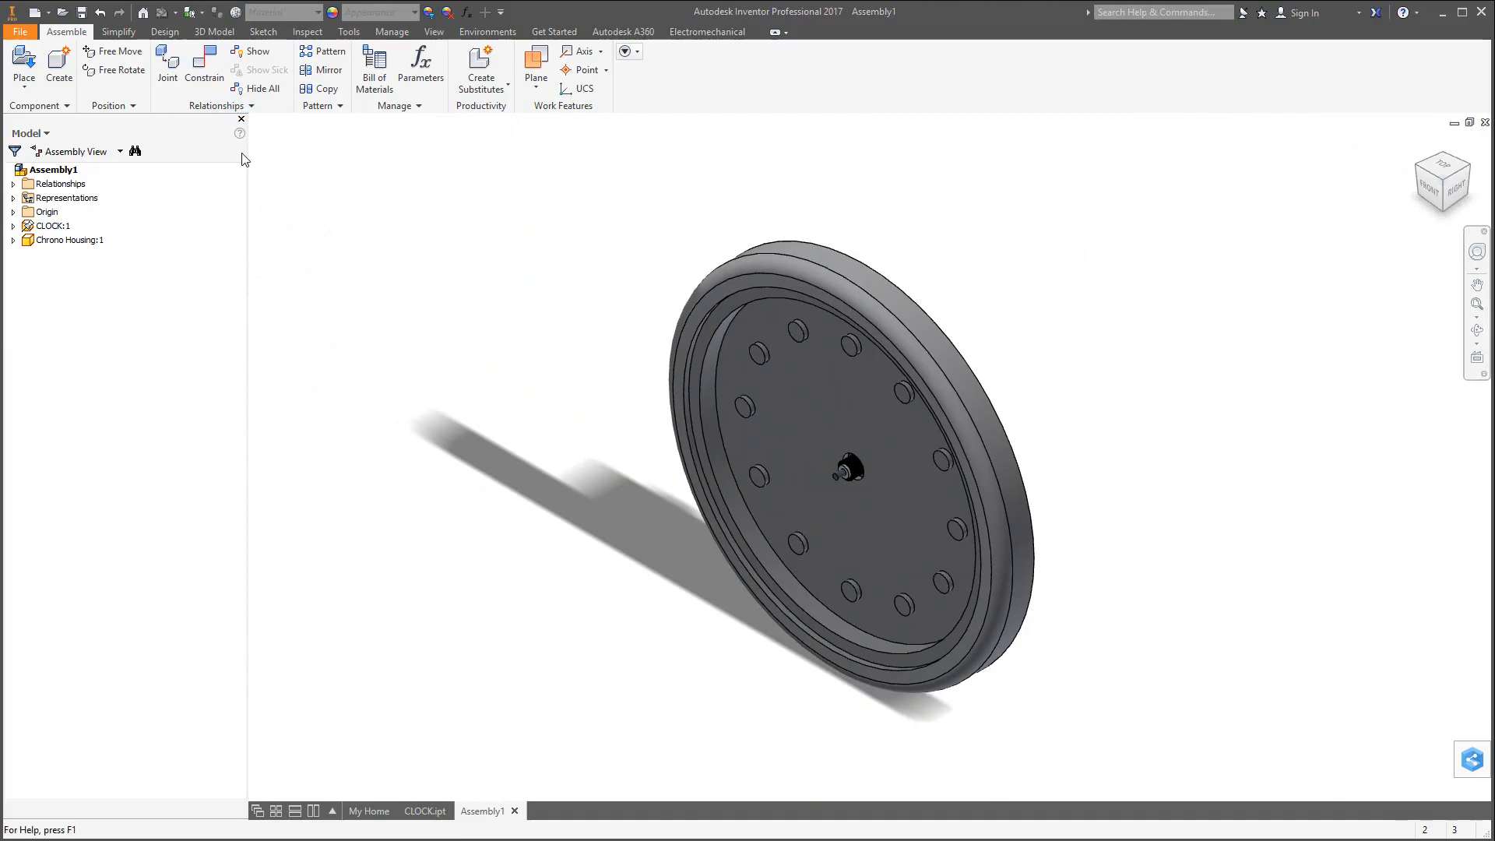
# Place a single instance of the bracket part above the clock body.
pyautogui.click(24, 64)
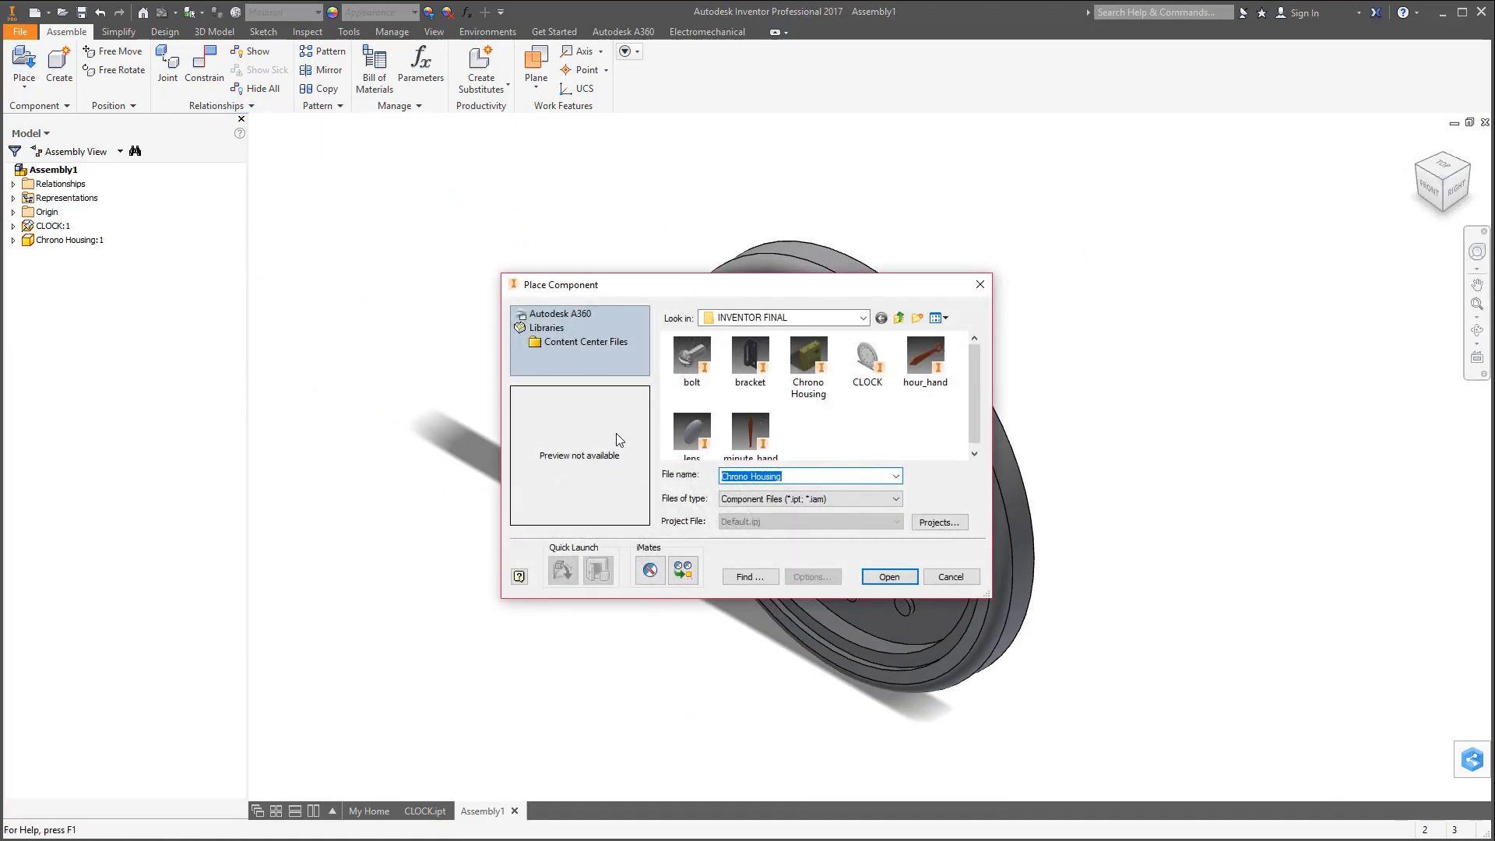
pyautogui.click(757, 370)
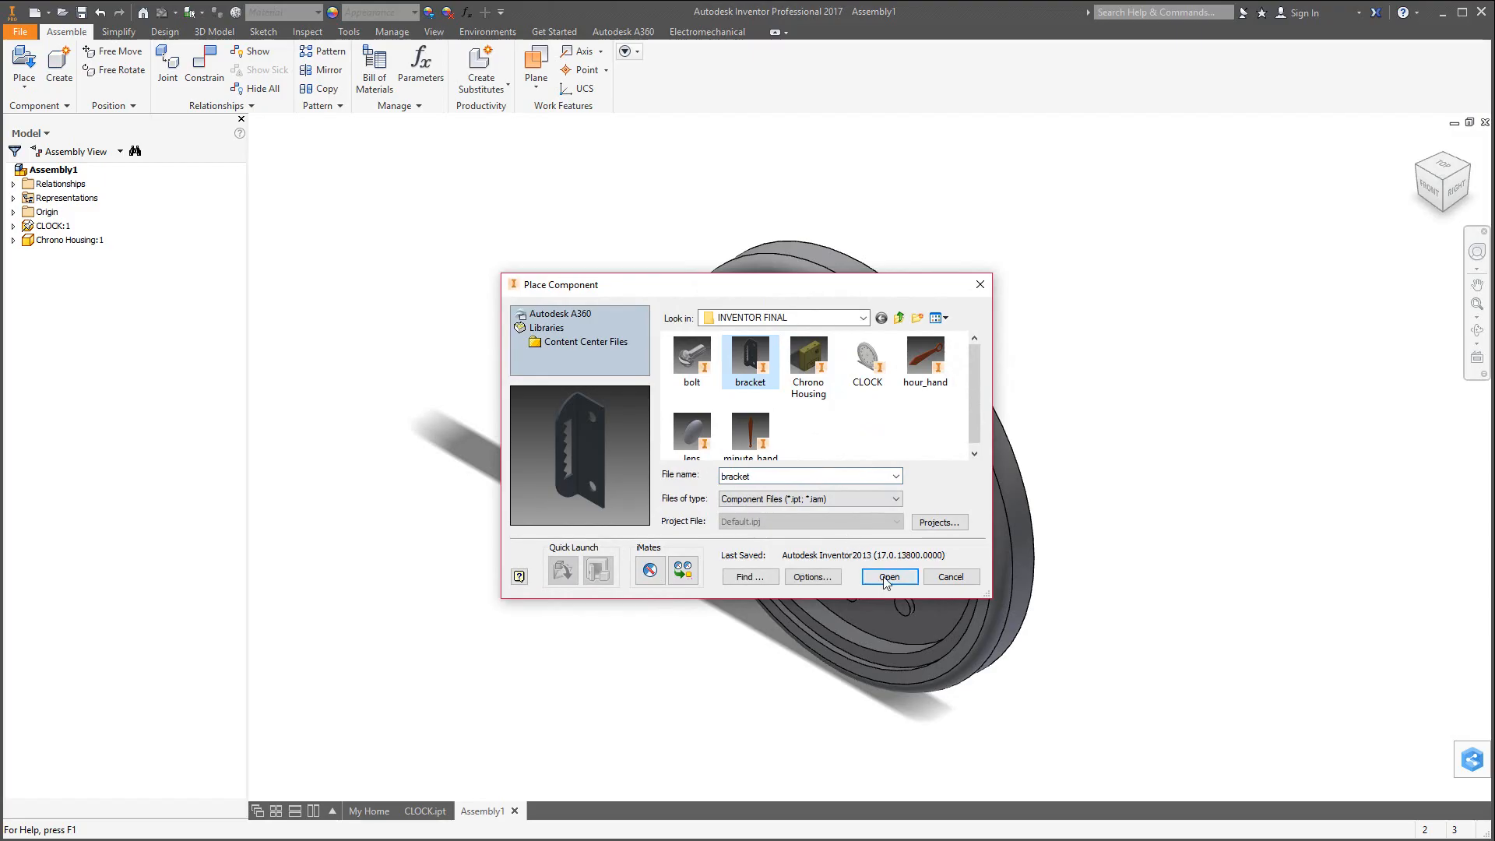
pyautogui.click(886, 577)
pyautogui.click(985, 265)
pyautogui.press('Escape')
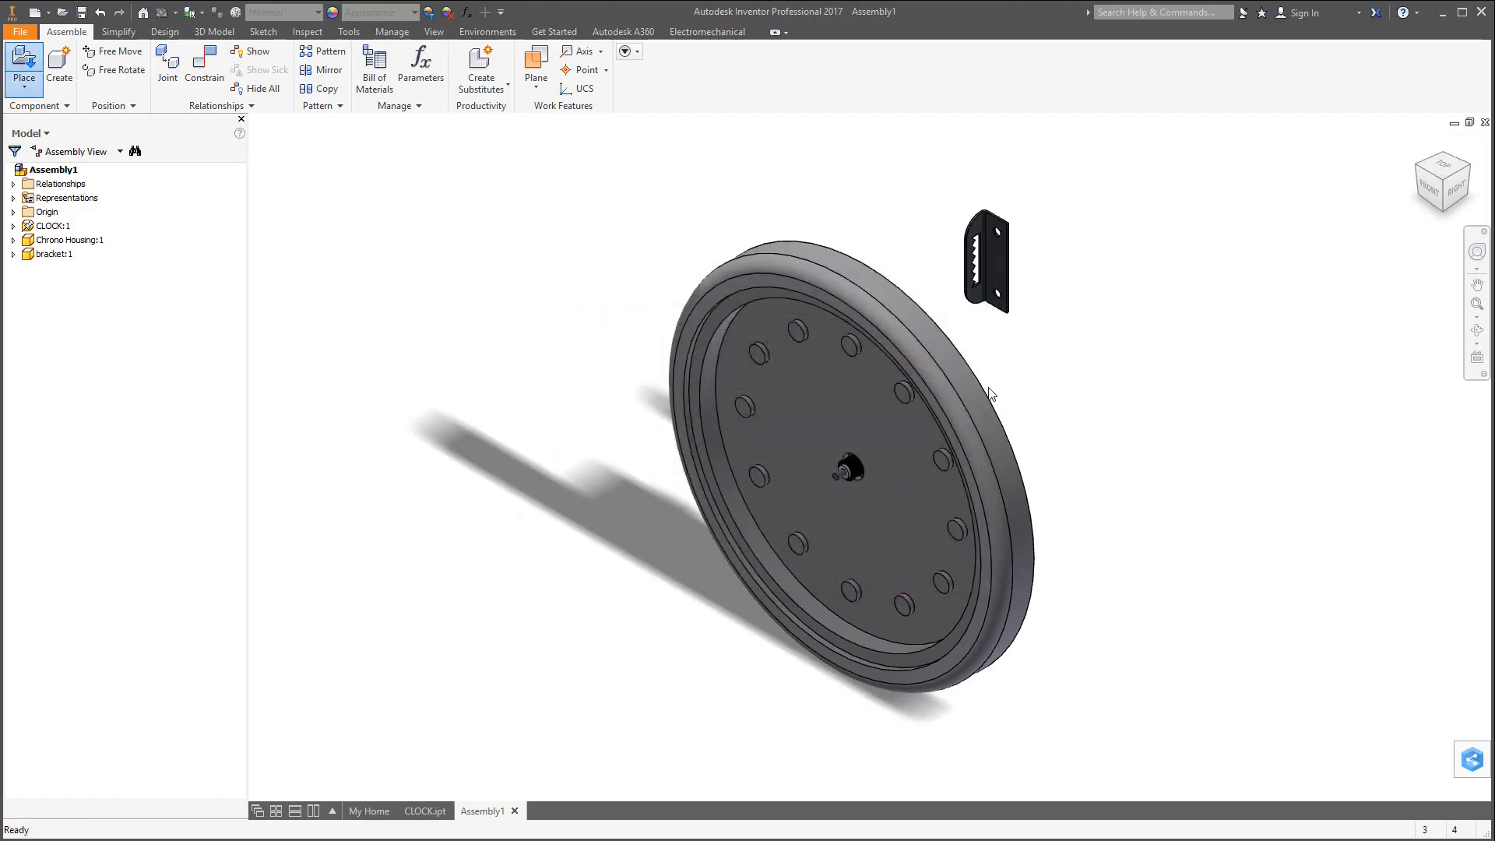
# Move the bracket above the Chrono Housing and free-rotate it so its two-hole flange lies roughly parallel to the housing's upper face.
pyautogui.keyDown('shift'); pyautogui.moveTo(1018, 327); pyautogui.dragTo(948, 310, button='middle'); pyautogui.keyUp('shift')
pyautogui.scroll(-4, 948, 310)
pyautogui.scroll(4, 911, 374)
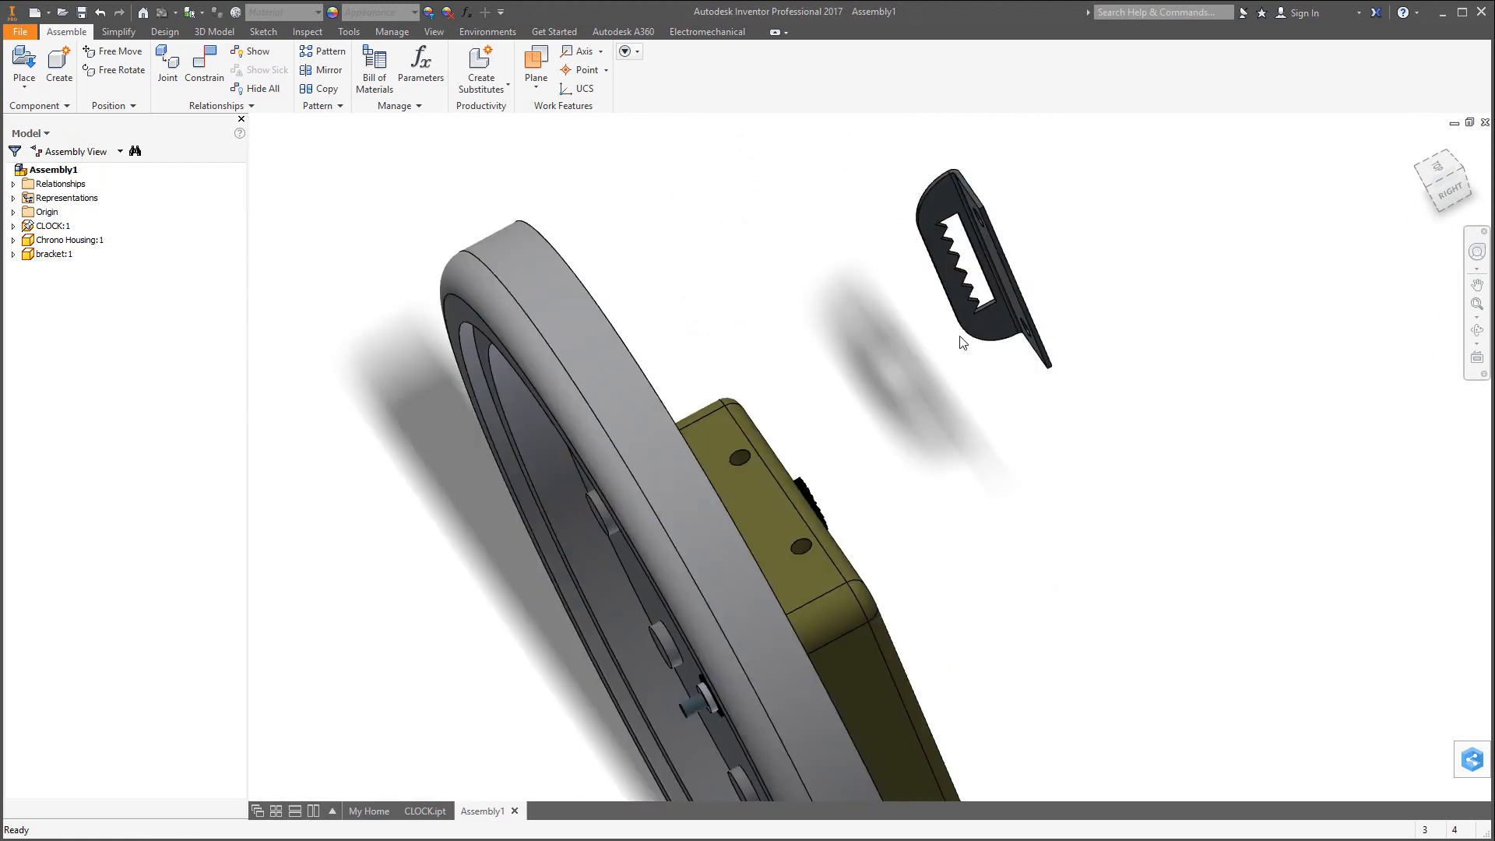
pyautogui.moveTo(965, 336); pyautogui.dragTo(719, 304)
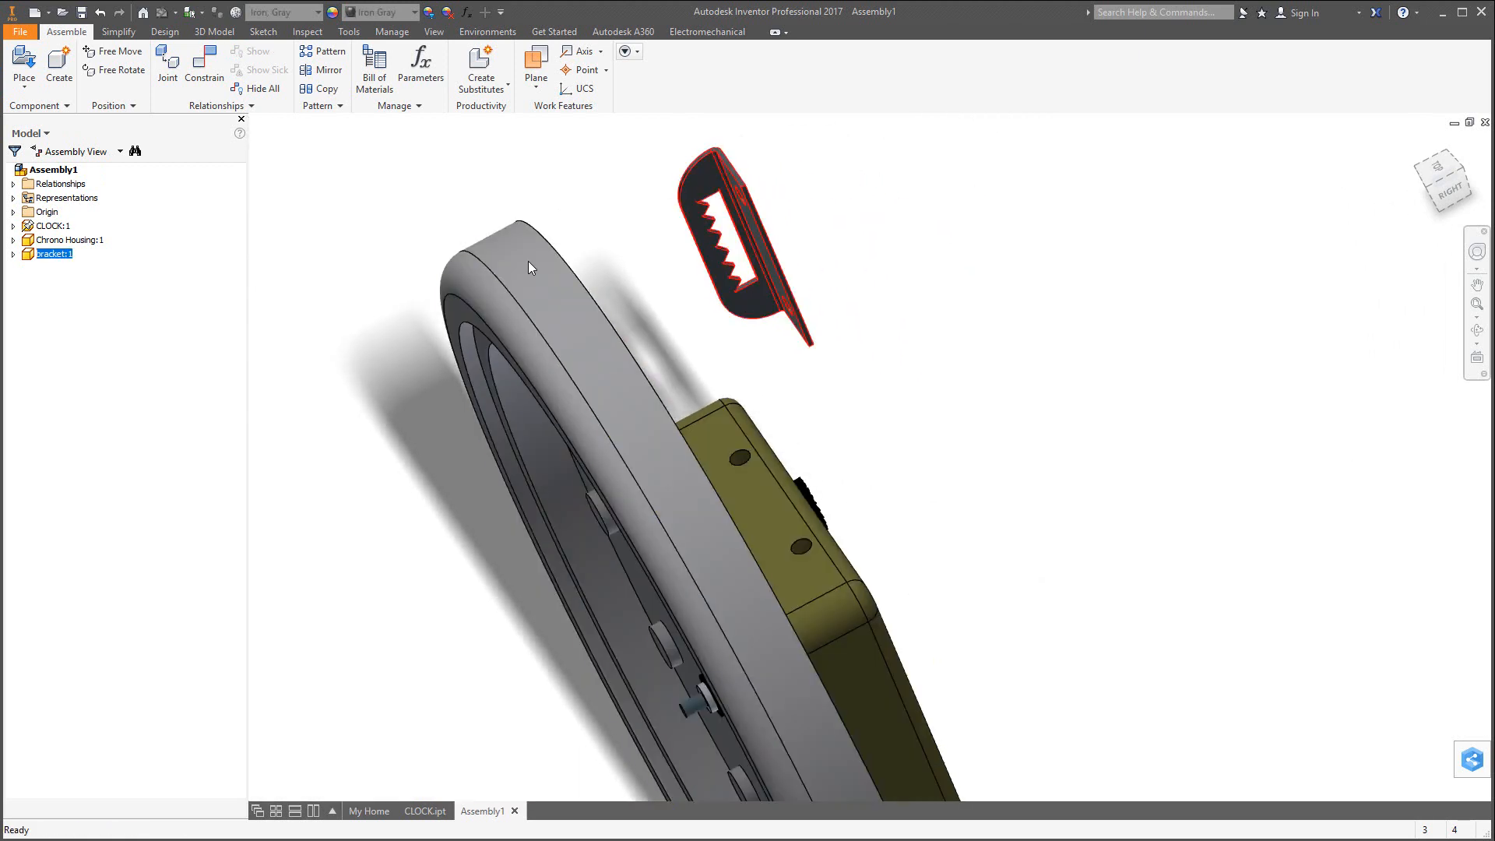
pyautogui.click(118, 72)
pyautogui.moveTo(754, 226); pyautogui.dragTo(829, 206)
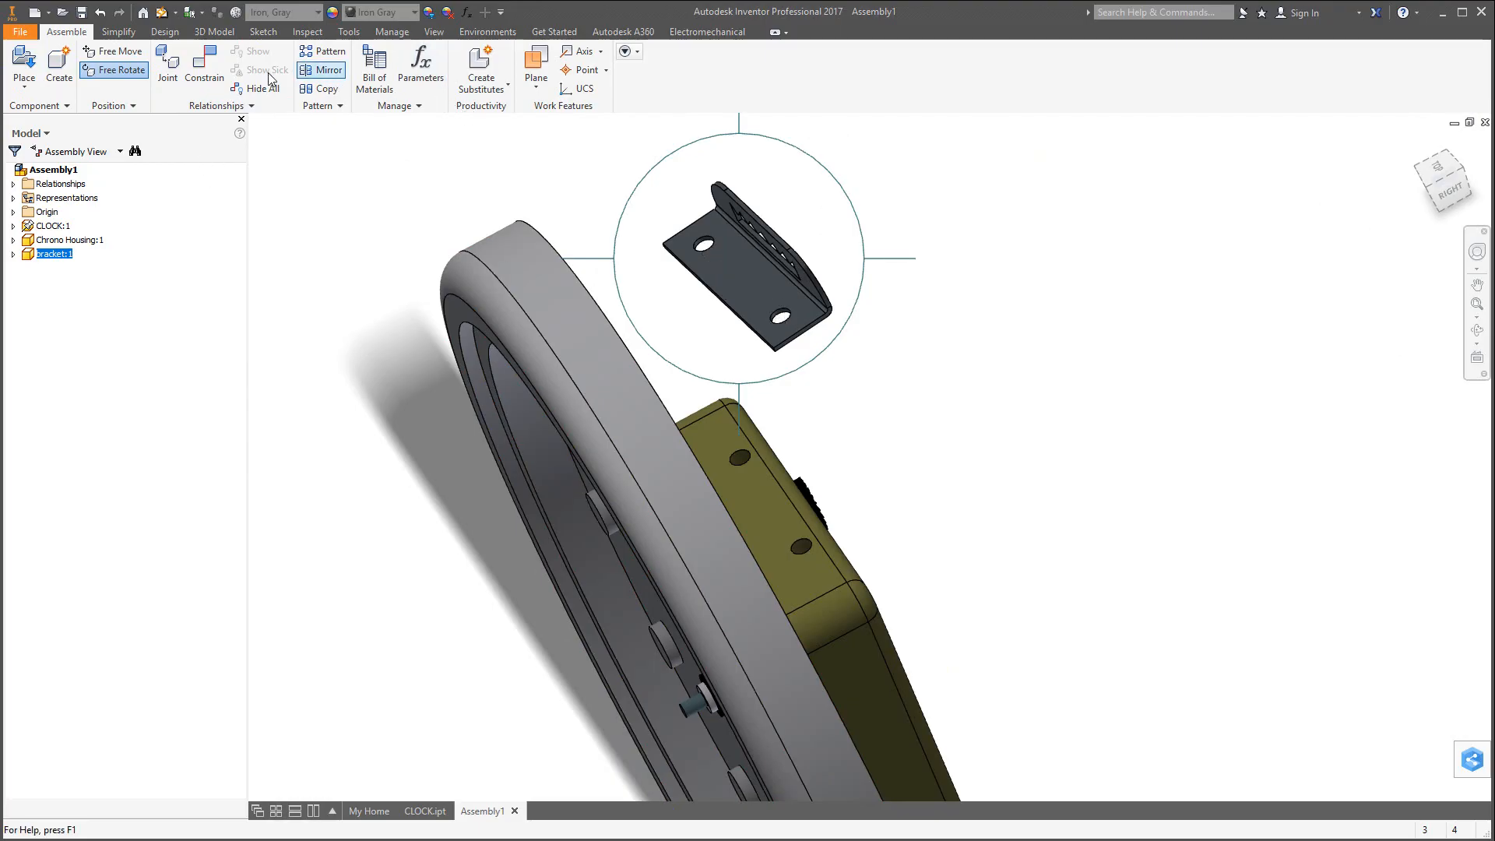
pyautogui.press('Escape')
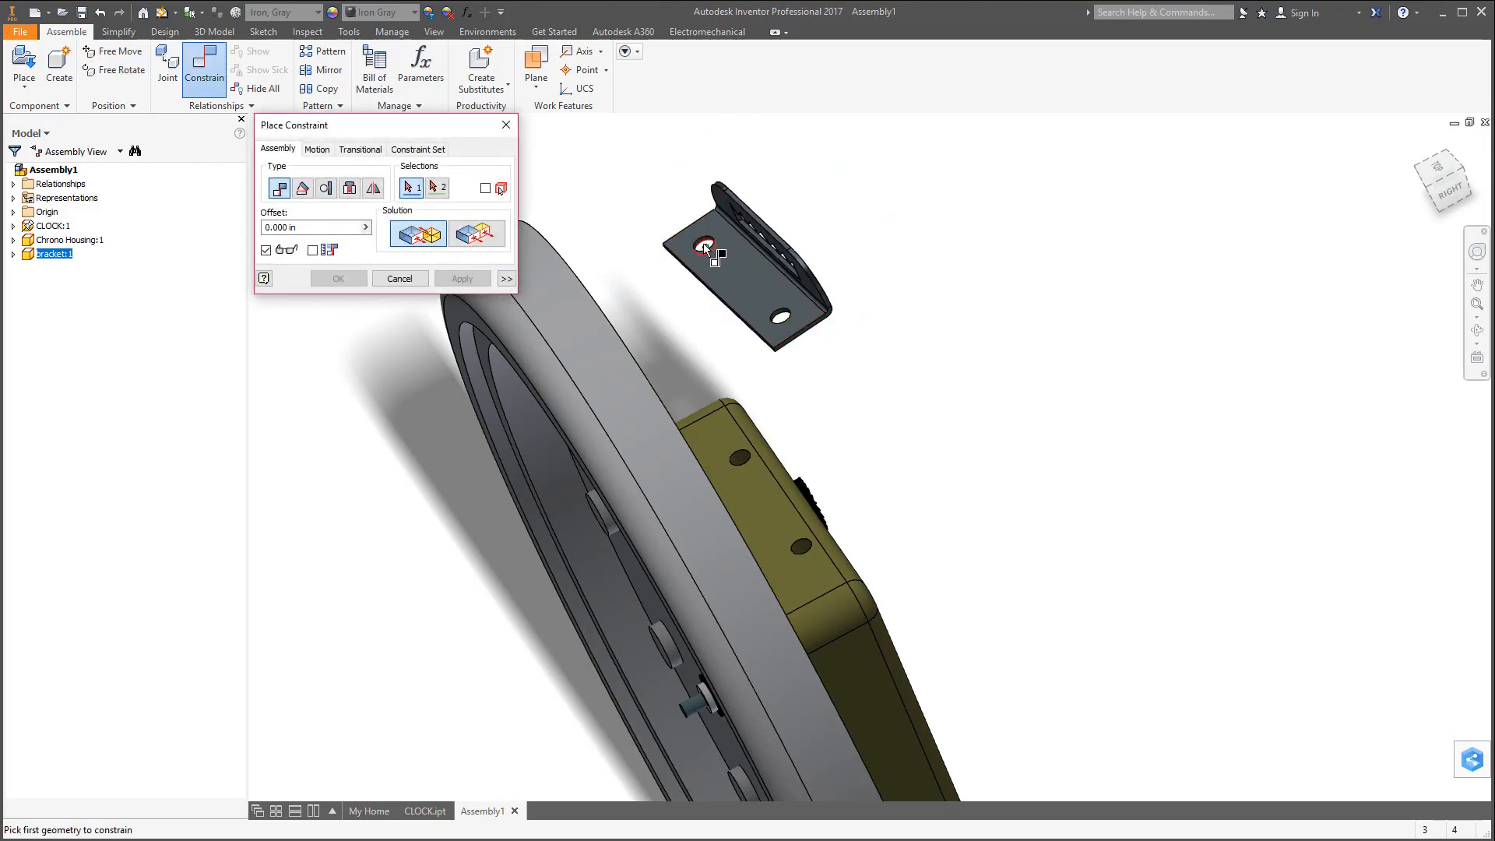
# Mate the center of the bracket's first hole with the center of the matching hole on the Chrono Housing's upper face, at 0.000 in offset.
pyautogui.scroll(-6, 705, 248)
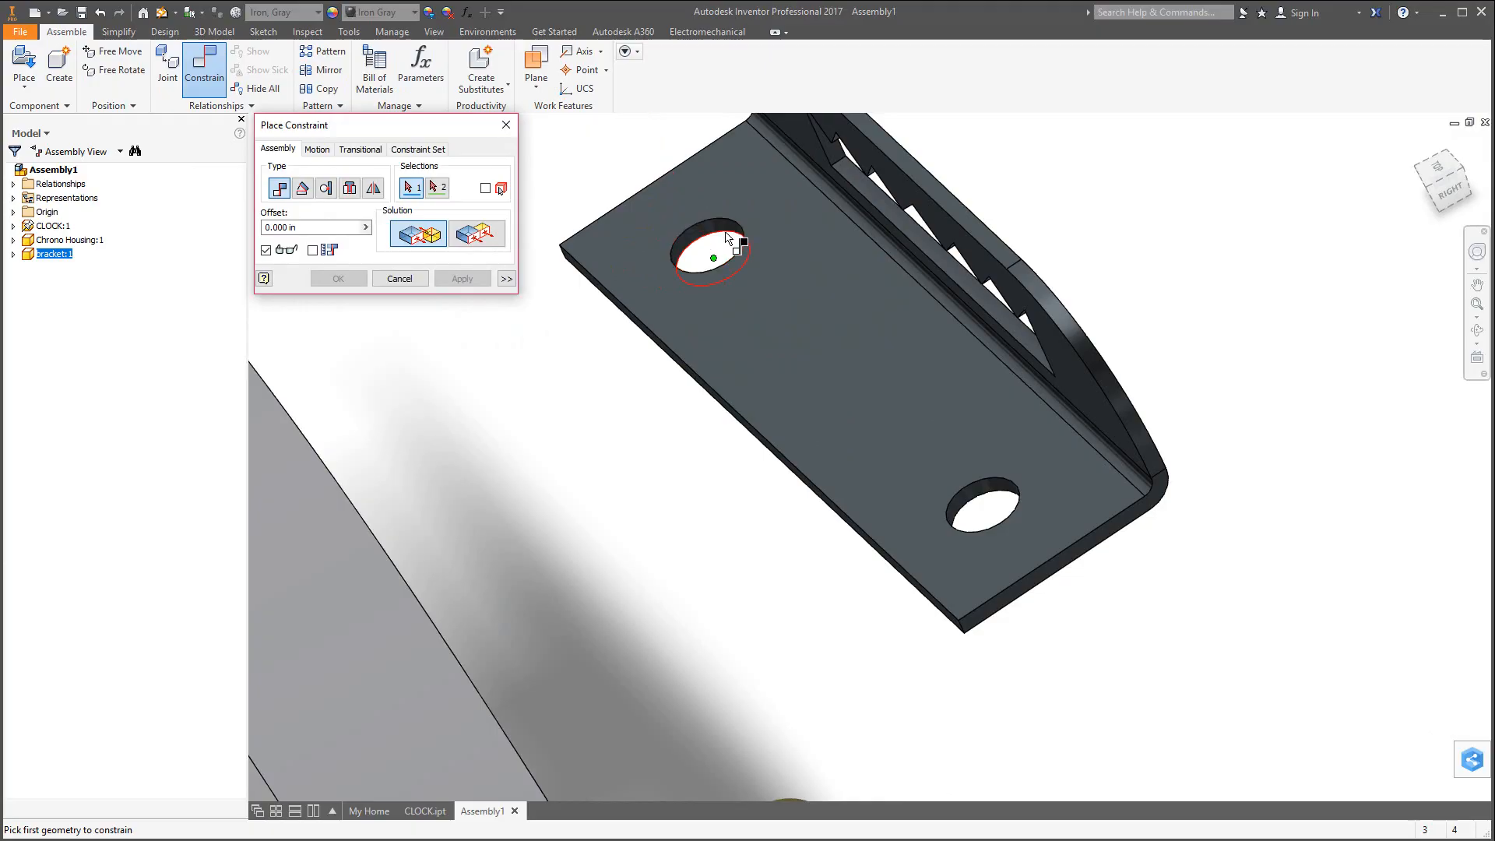
pyautogui.click(726, 237)
pyautogui.scroll(5, 748, 467)
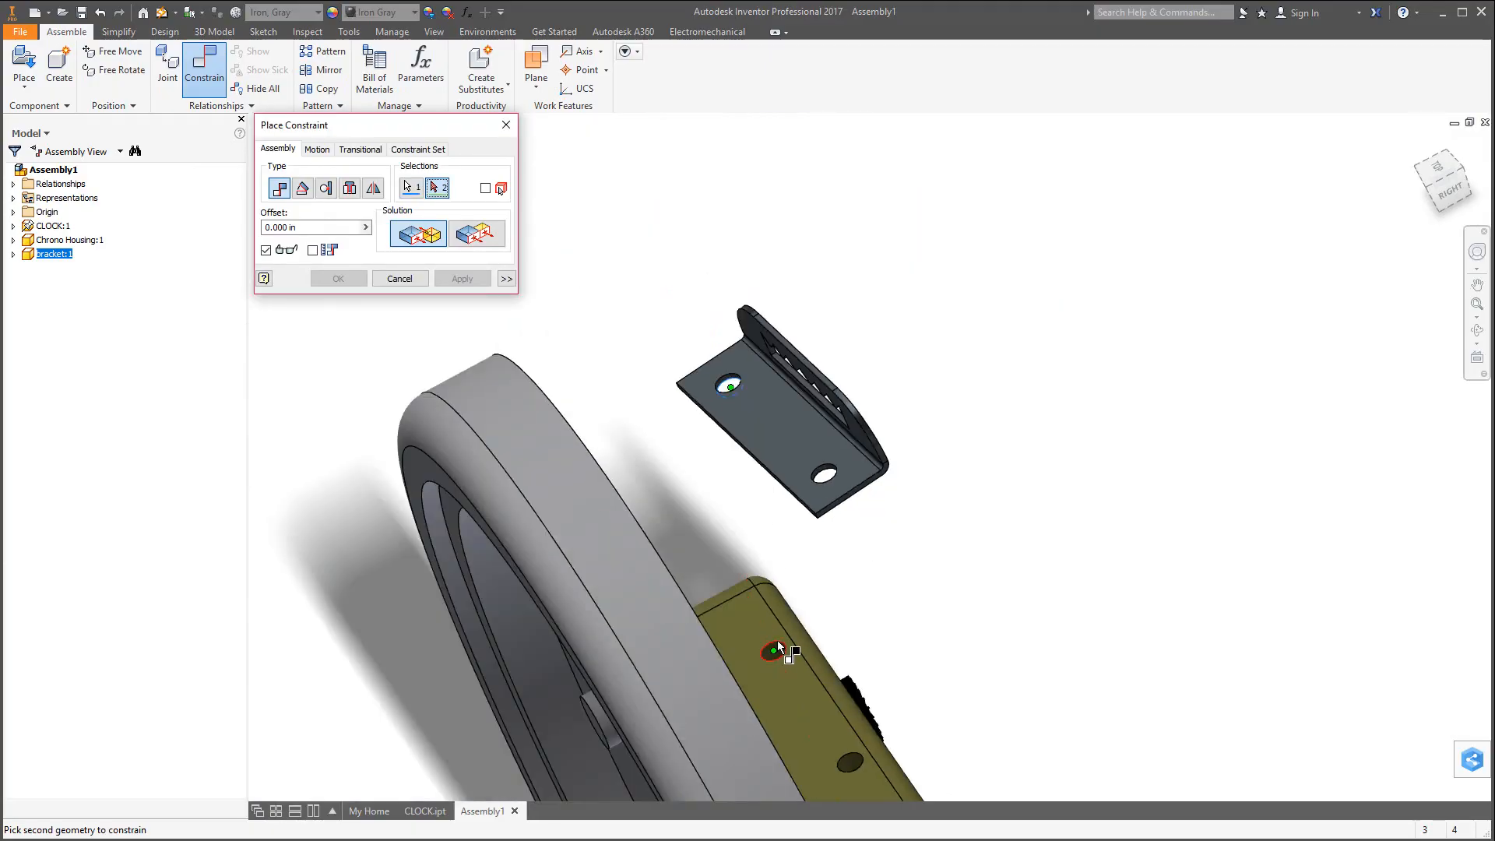
pyautogui.click(776, 647)
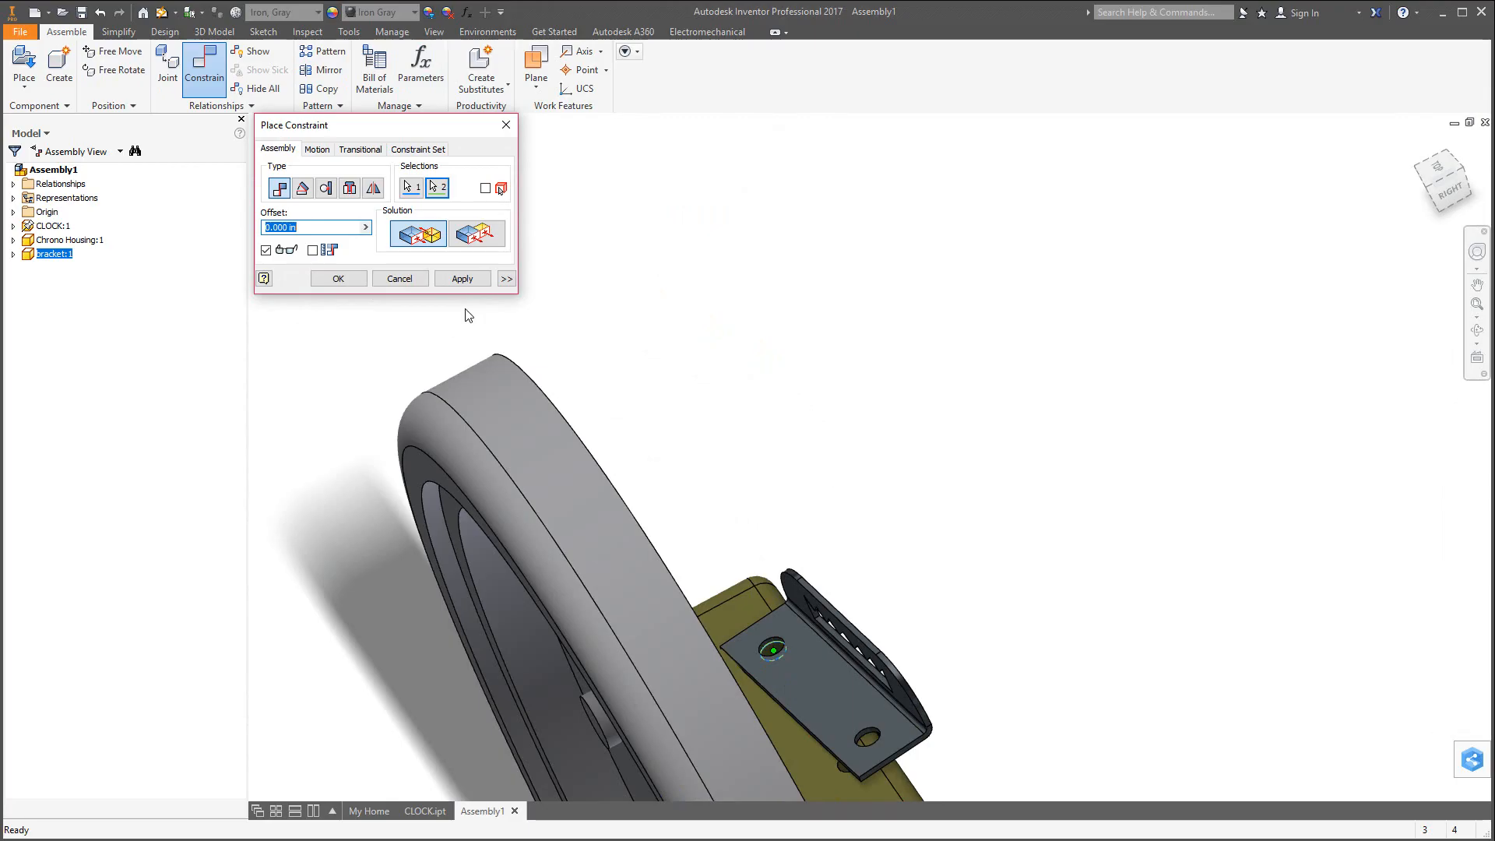
pyautogui.click(467, 279)
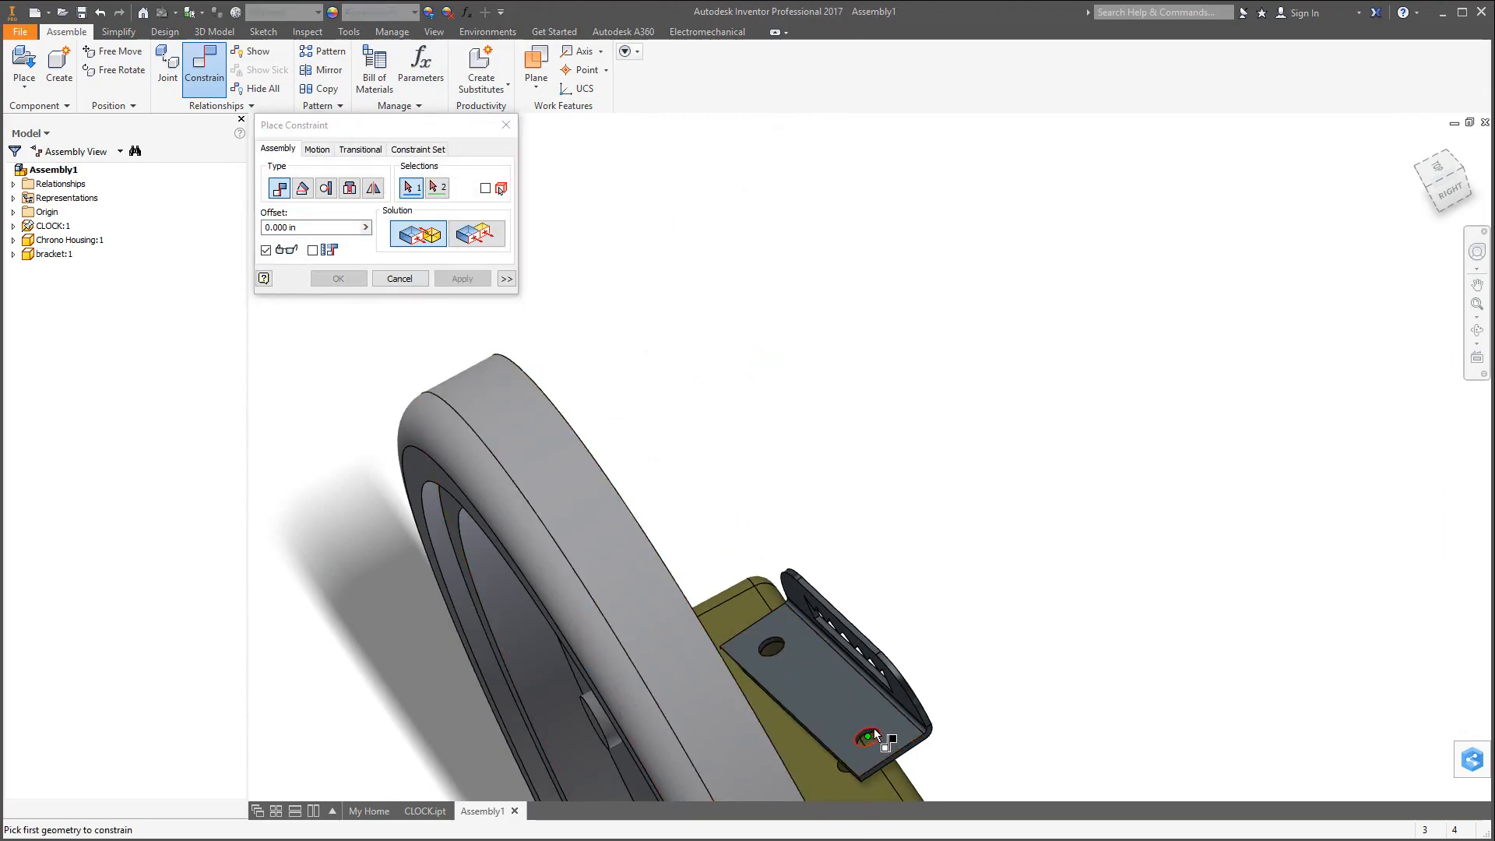
# Mate the axis of the bracket's second hole with the matching hole on the Chrono Housing's upper face at 0.000 in offset.
pyautogui.scroll(-3, 870, 736)
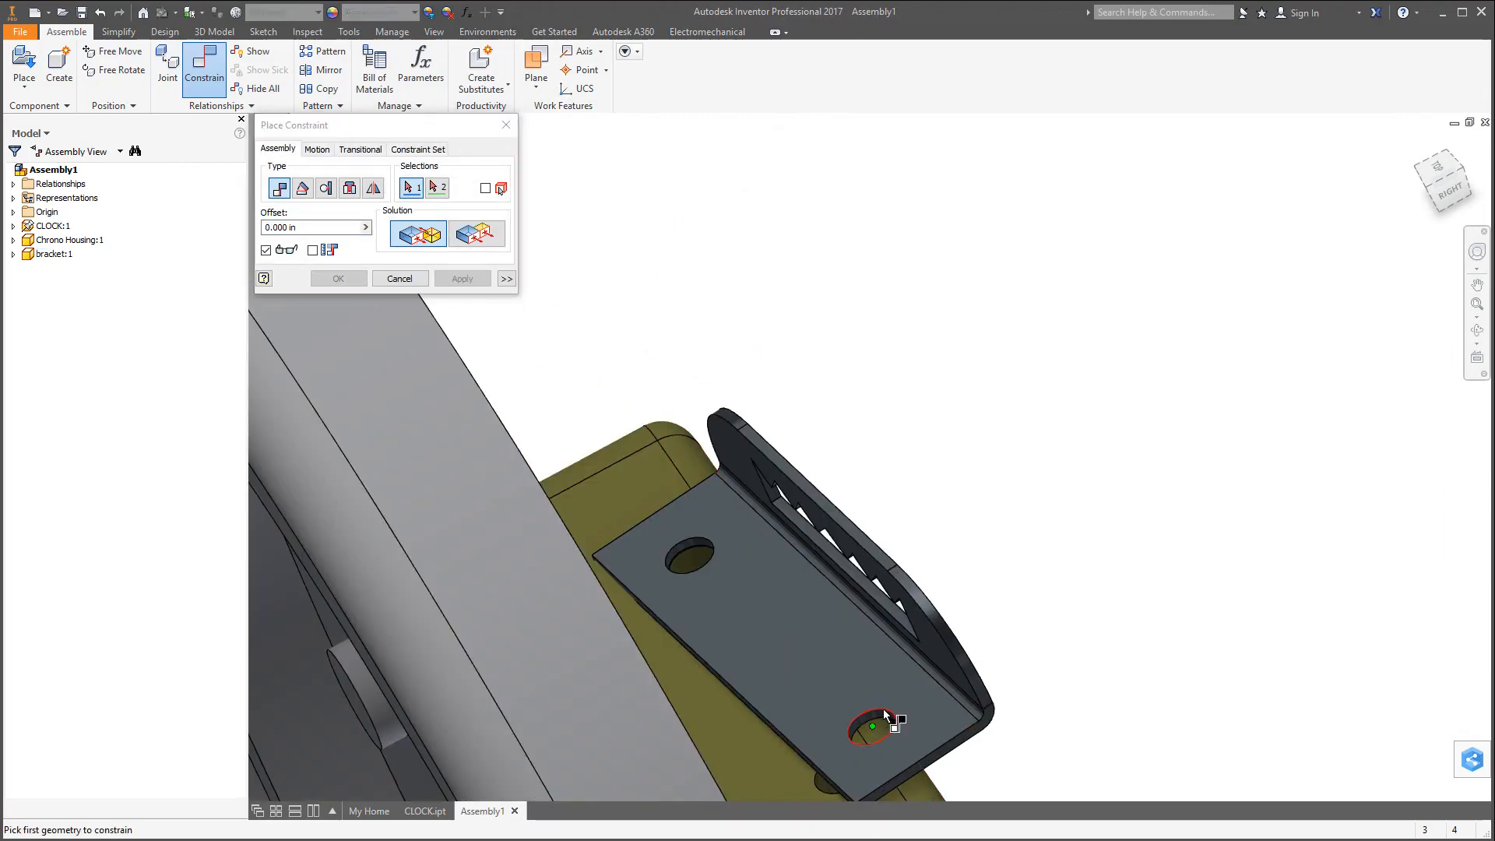
pyautogui.scroll(-2, 879, 718)
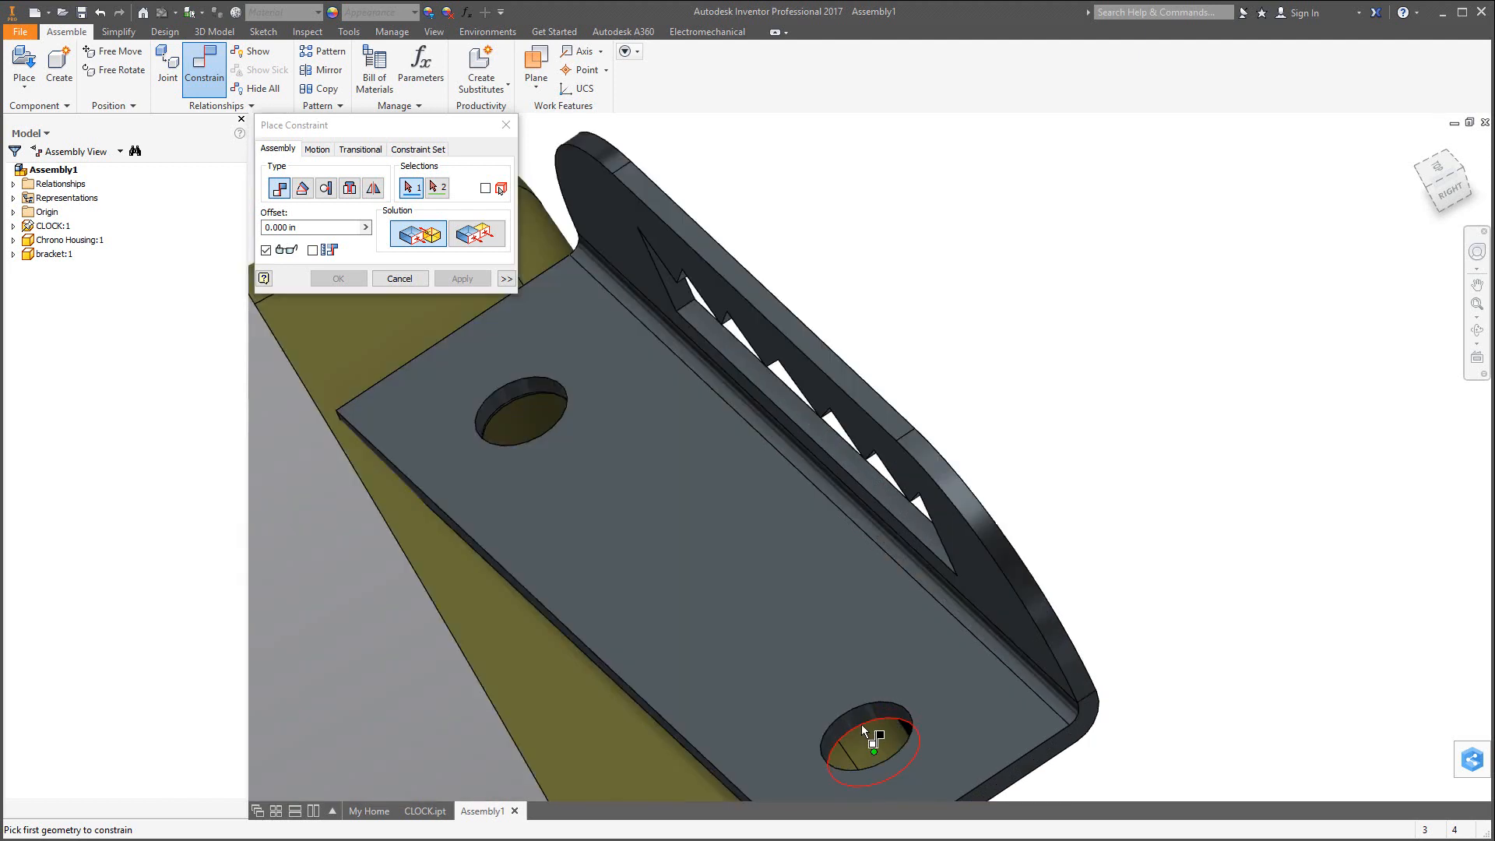
pyautogui.click(880, 710)
pyautogui.scroll(3, 877, 724)
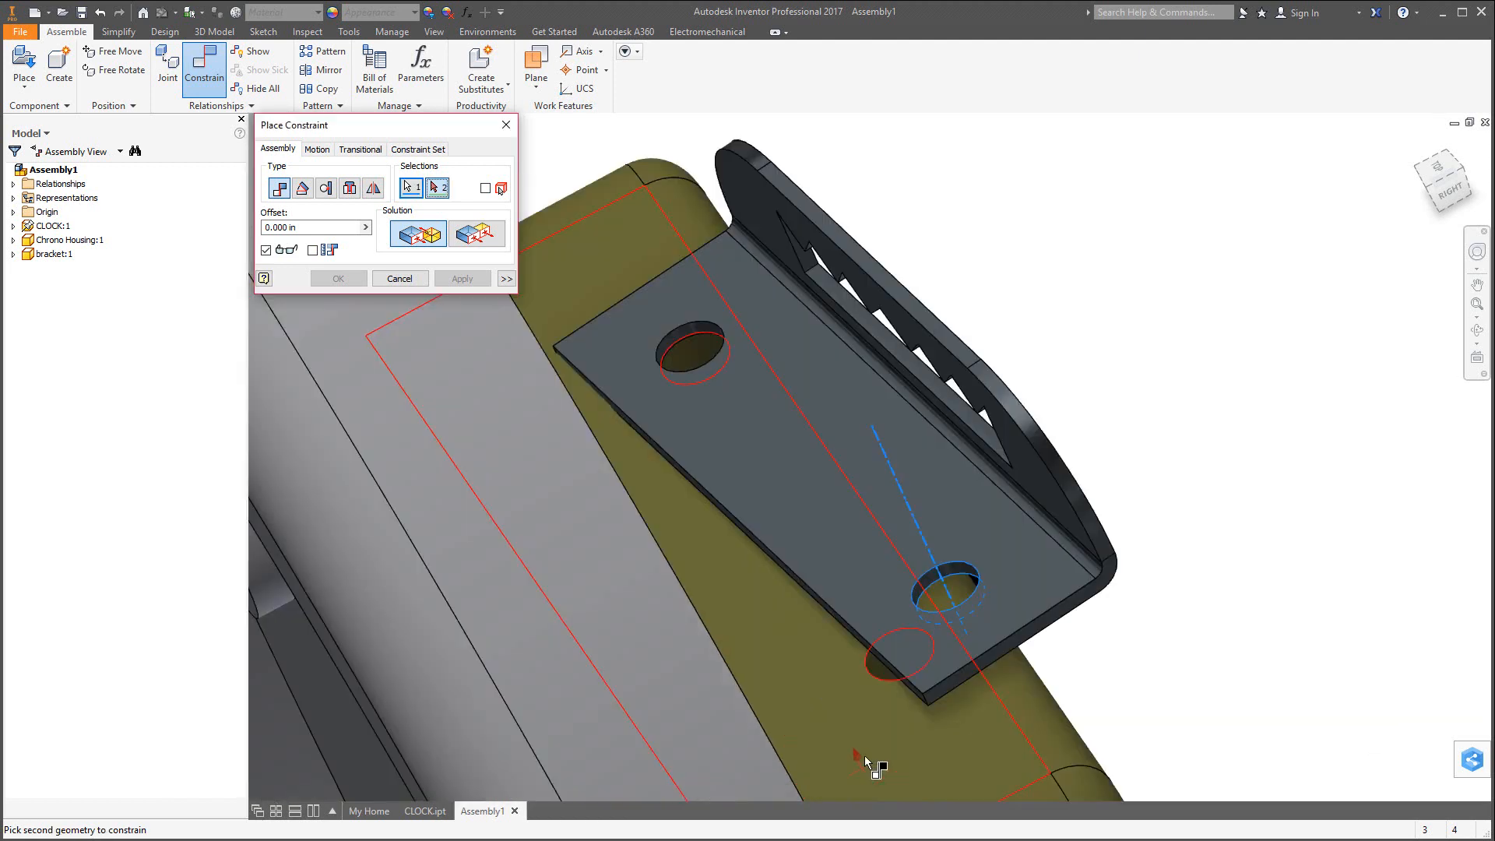
pyautogui.click(881, 674)
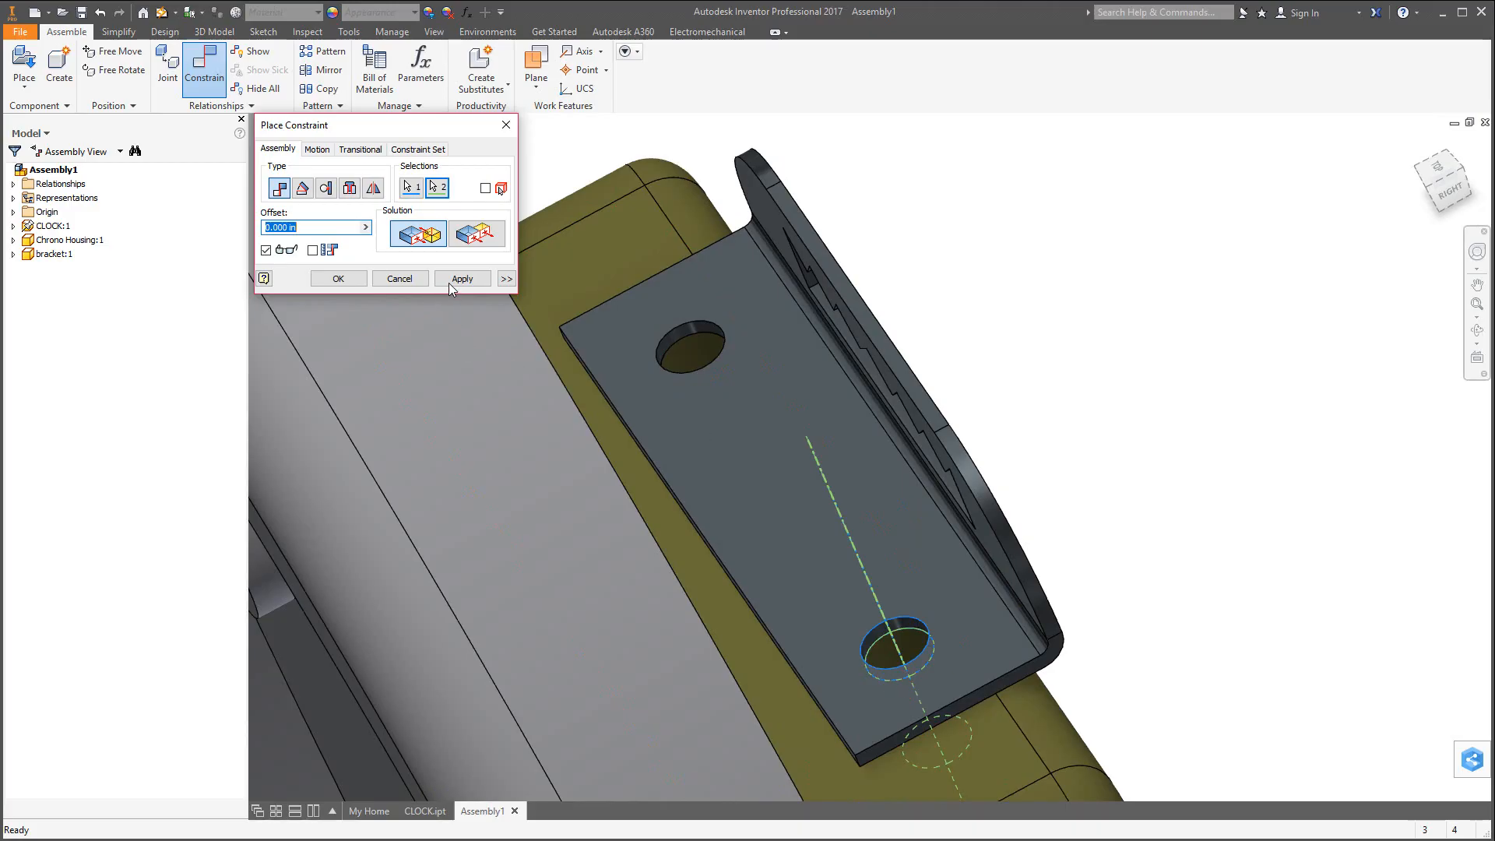
pyautogui.click(348, 281)
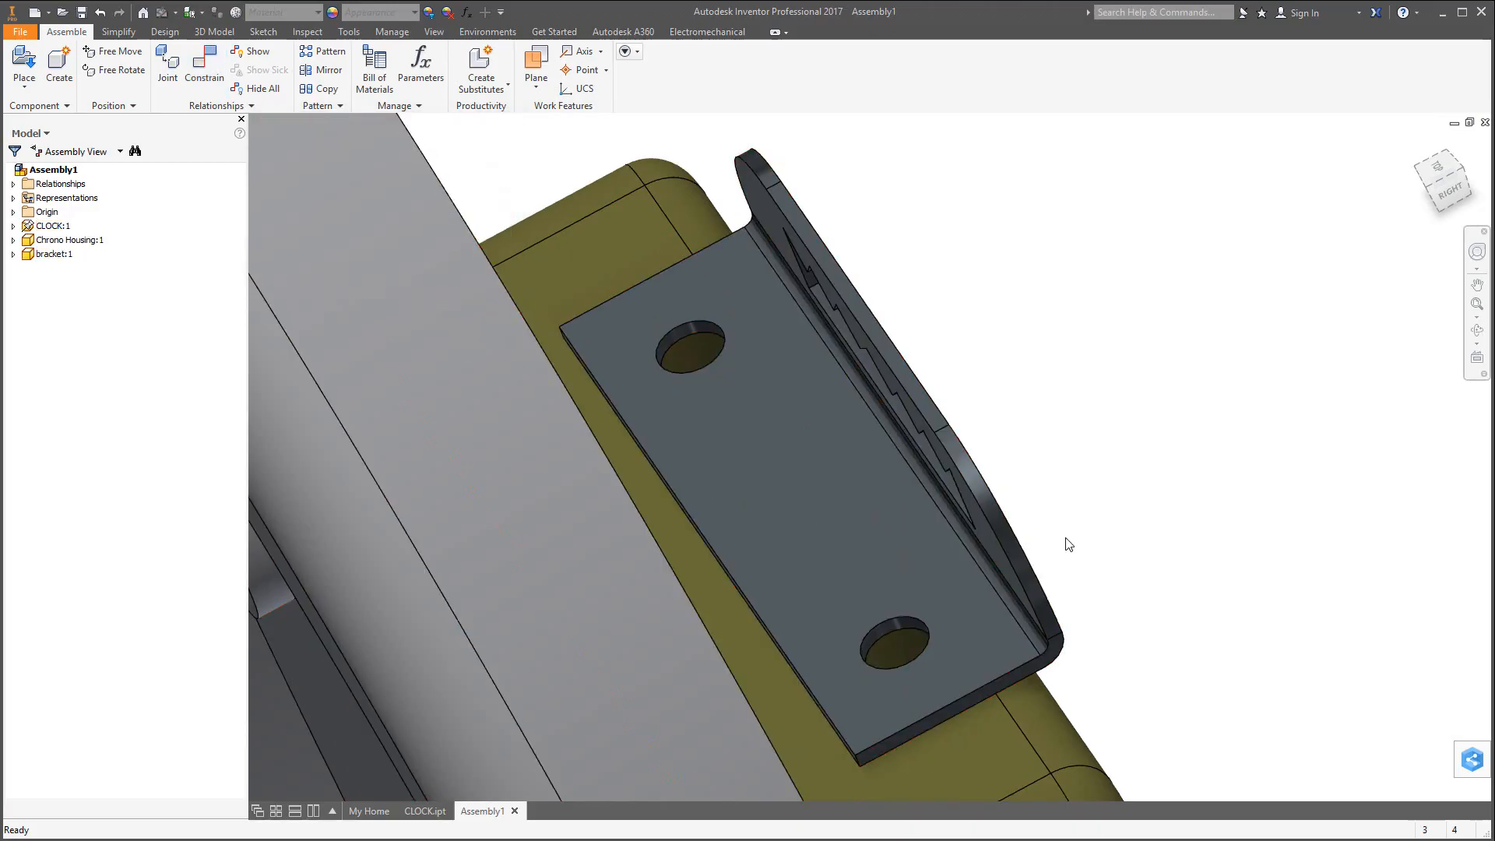
# Place two instances of the bolt part in the empty space above the bracket.
pyautogui.scroll(5, 917, 612)
pyautogui.scroll(-3, 917, 613)
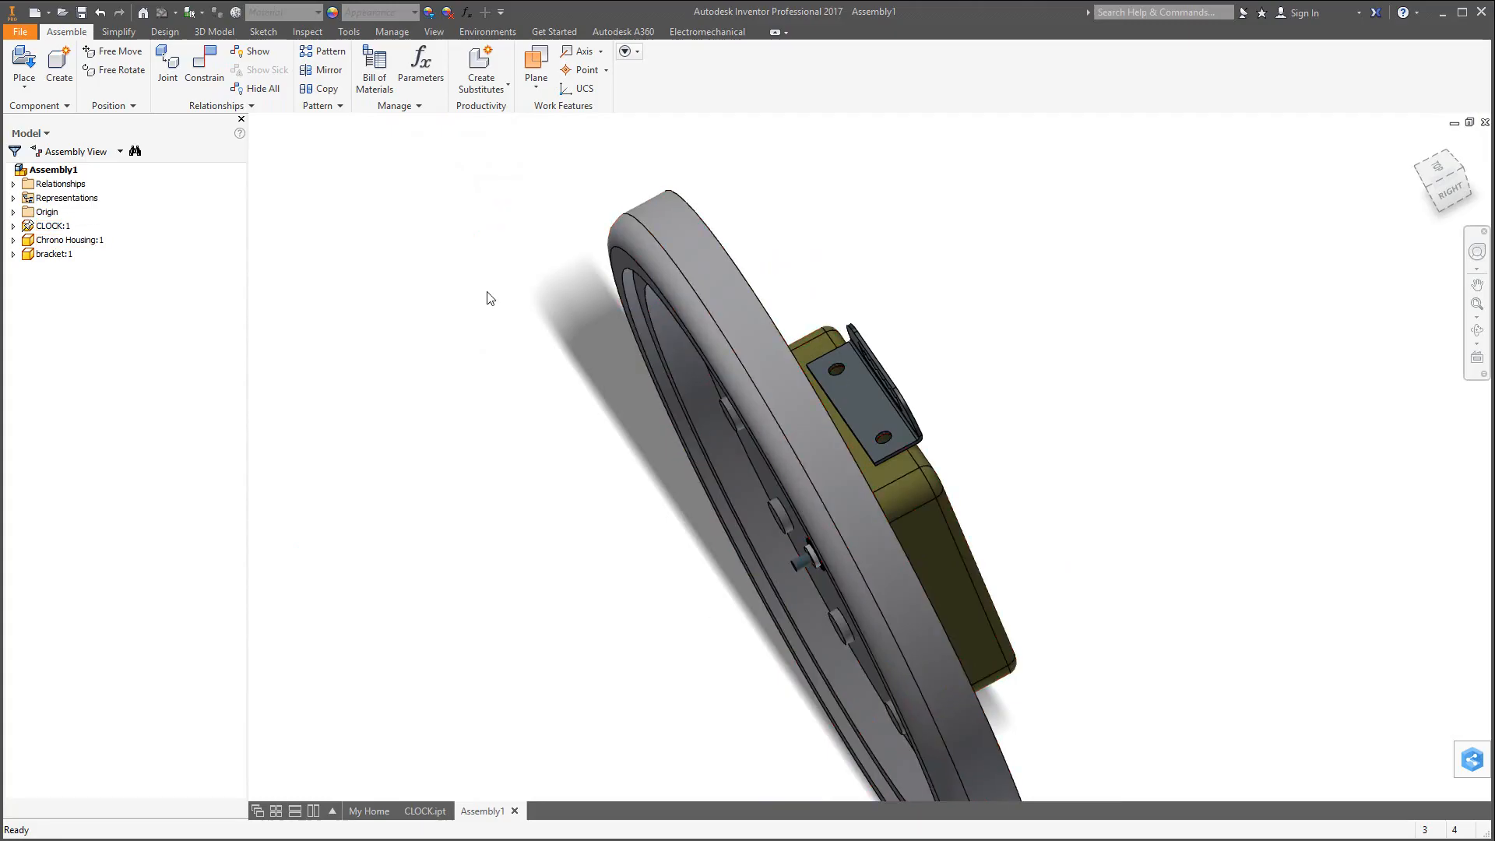
pyautogui.click(24, 61)
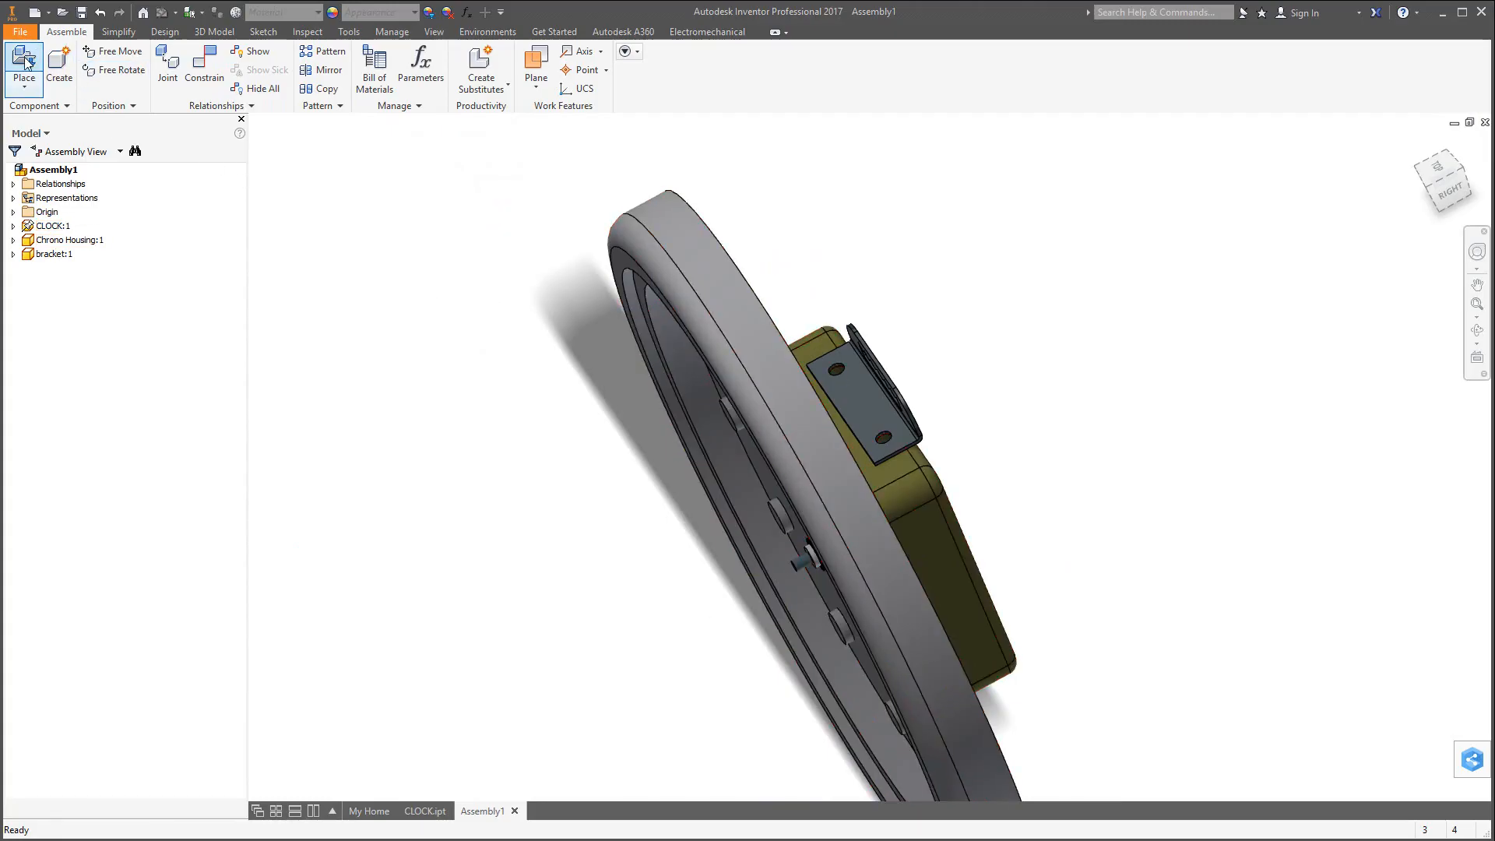
pyautogui.click(691, 357)
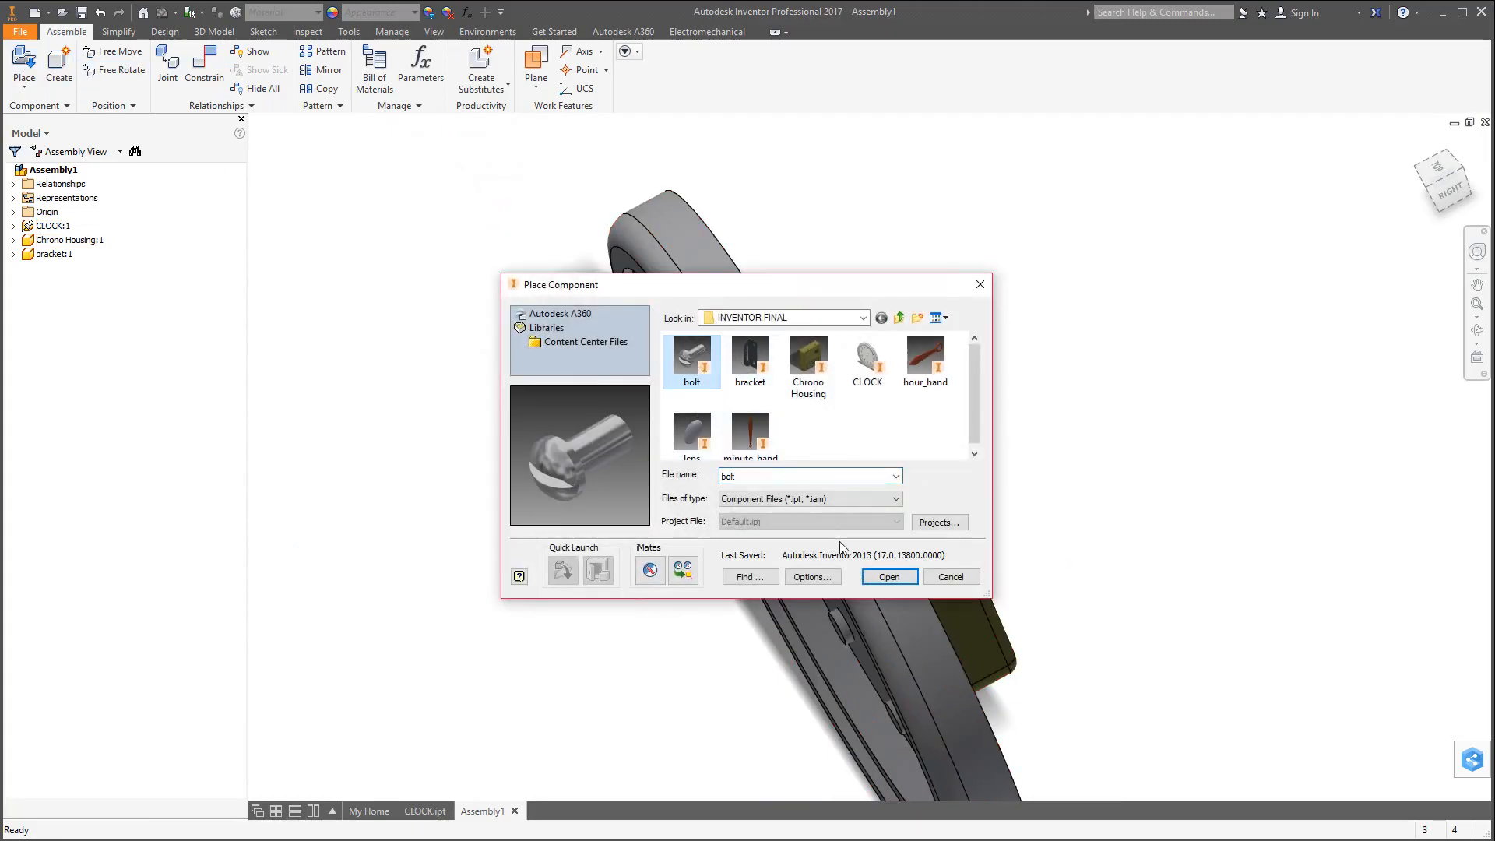
pyautogui.click(888, 577)
pyautogui.click(799, 170)
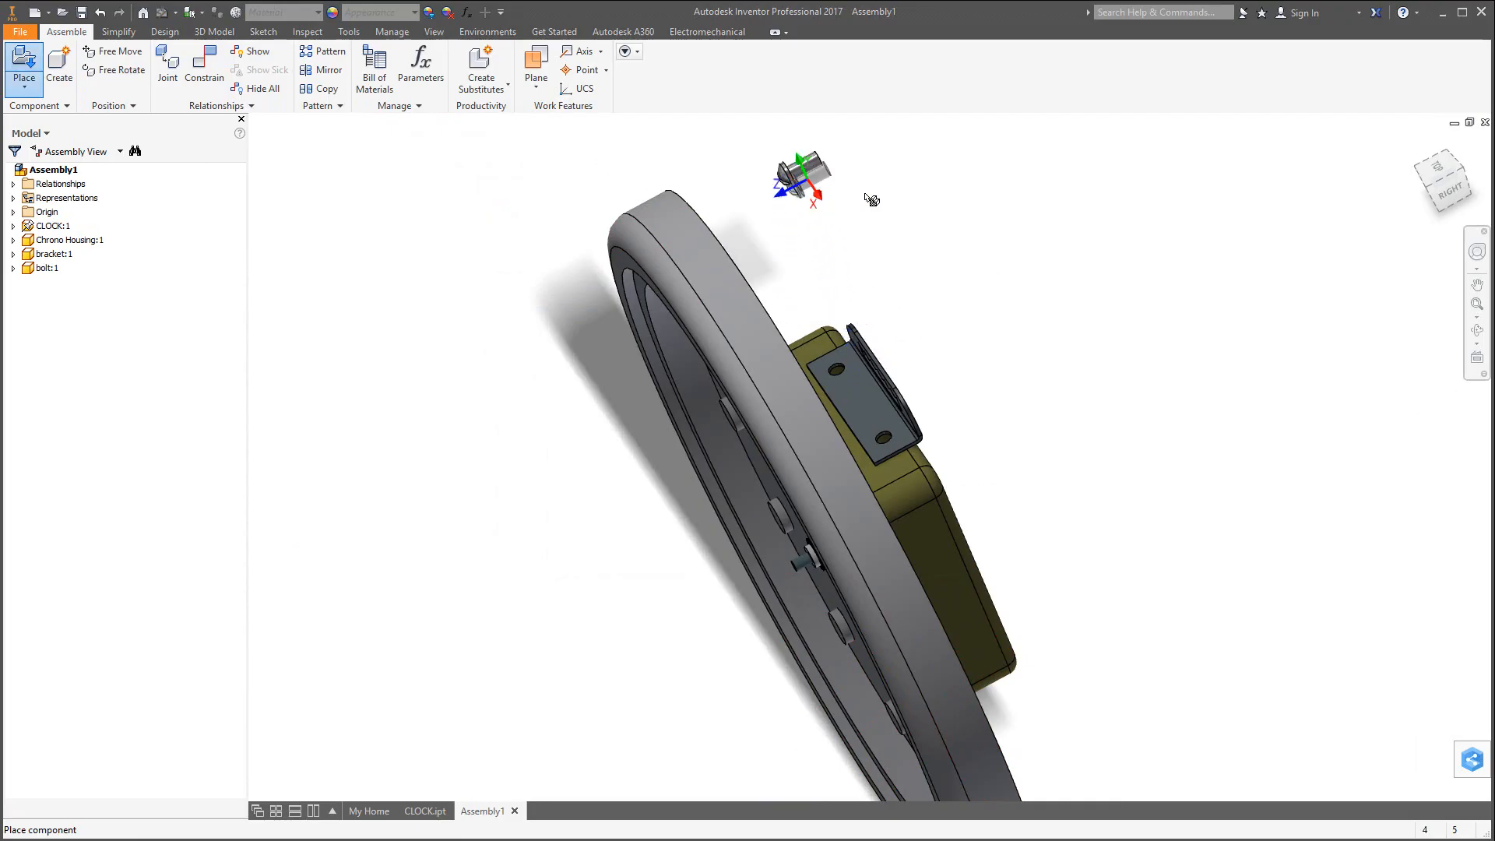
pyautogui.click(922, 204)
pyautogui.press('Escape')
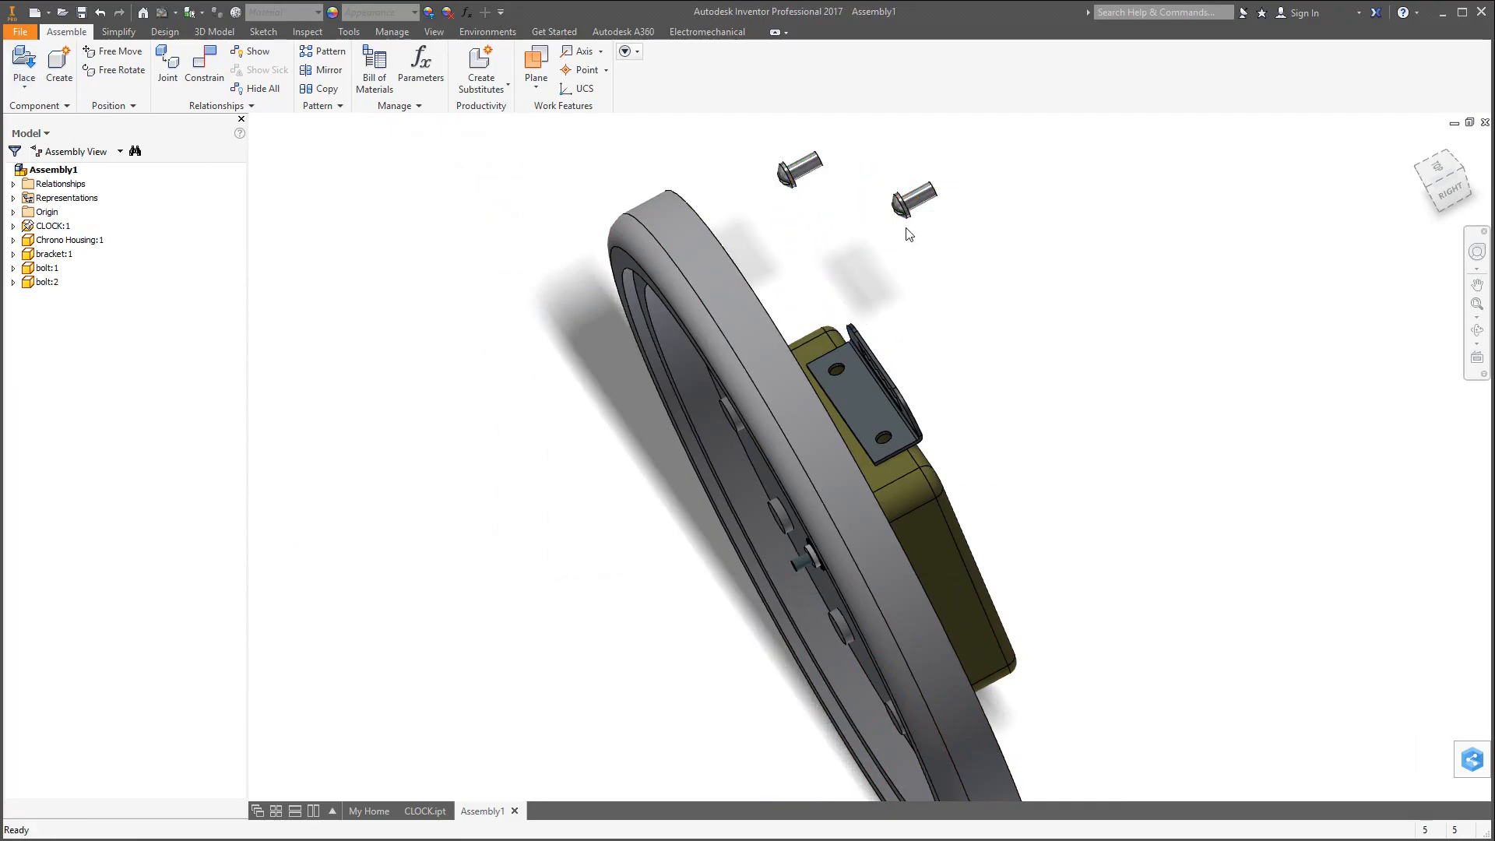
# Free-rotate both bolts so their heads face up and their shanks point down toward the bracket.
pyautogui.click(116, 70)
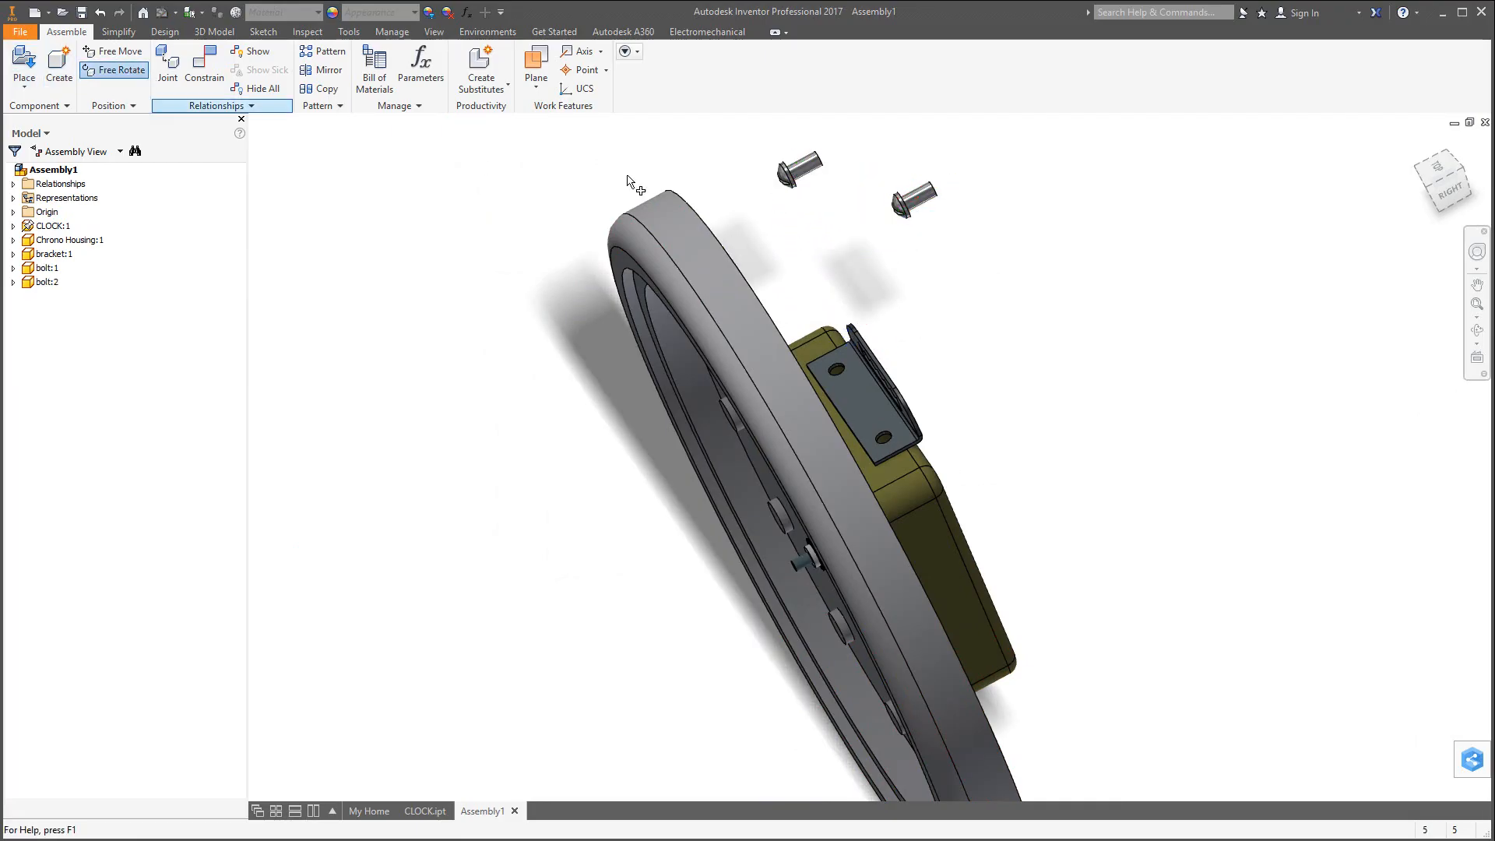
pyautogui.click(928, 192)
pyautogui.moveTo(934, 191); pyautogui.dragTo(918, 147)
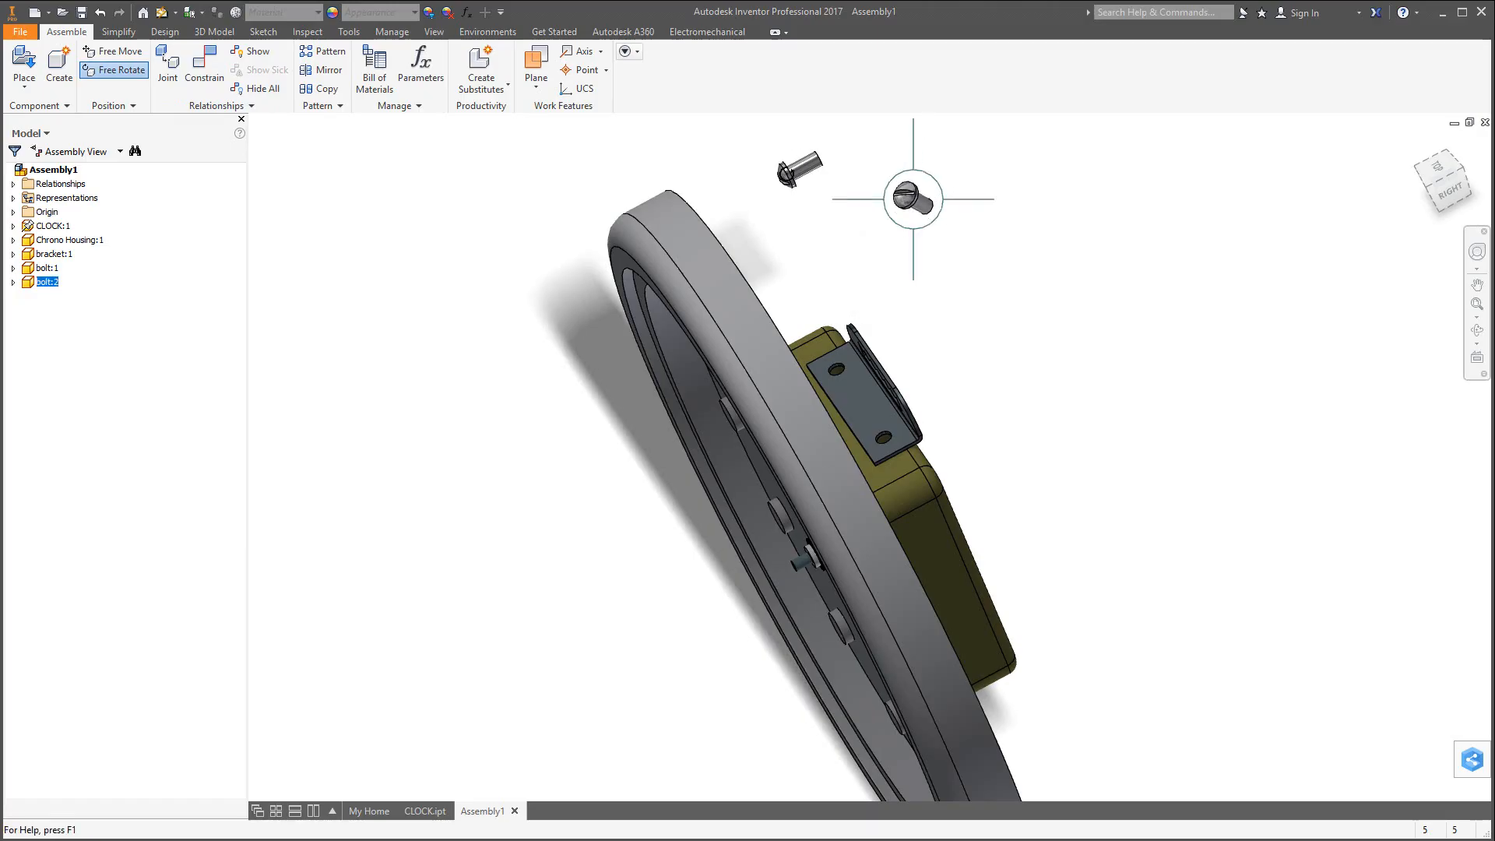
pyautogui.press('Escape')
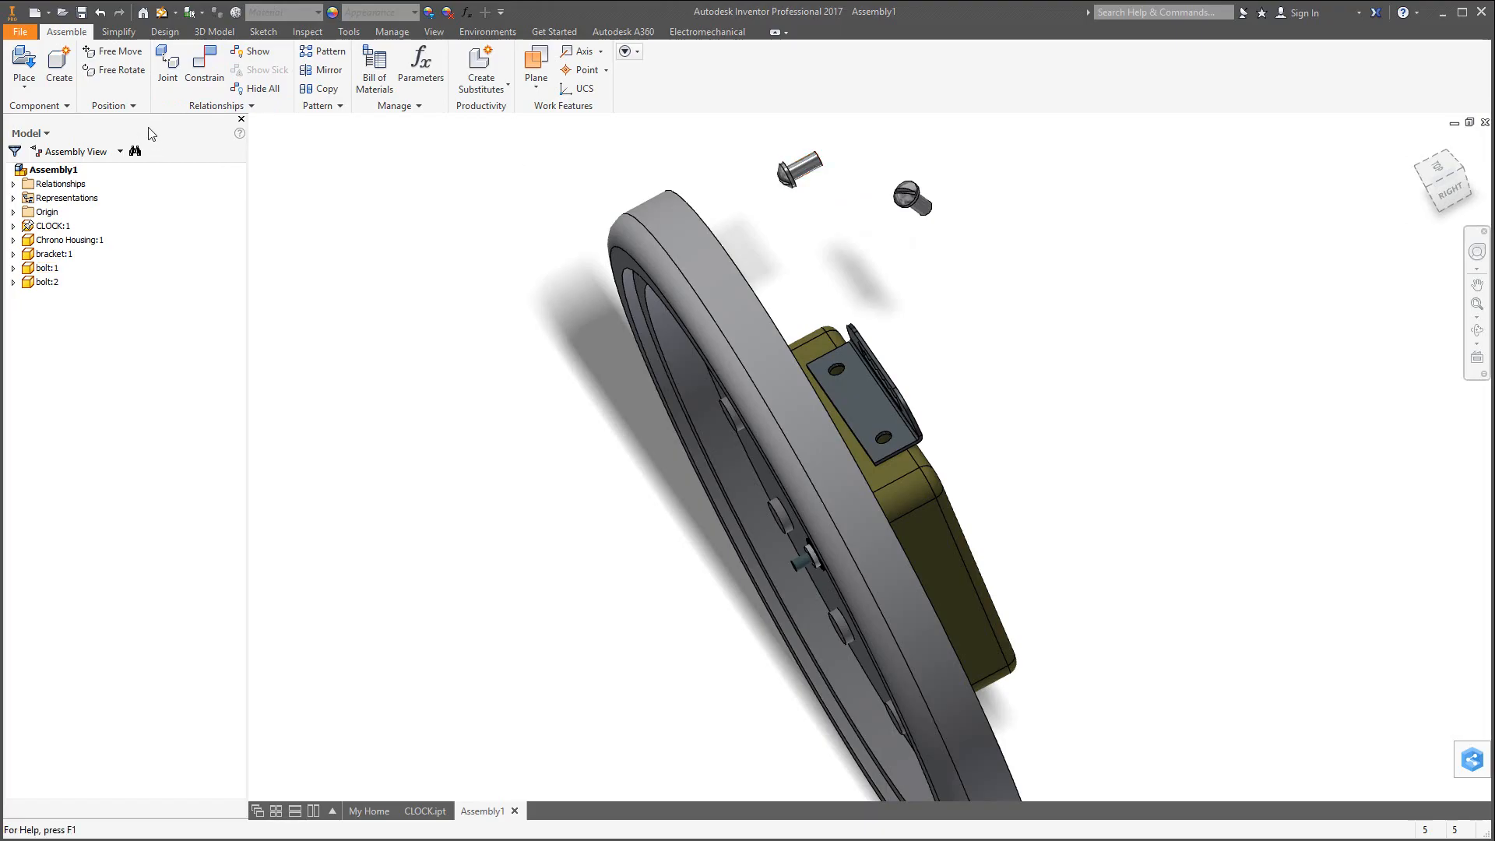
pyautogui.click(115, 69)
pyautogui.click(789, 172)
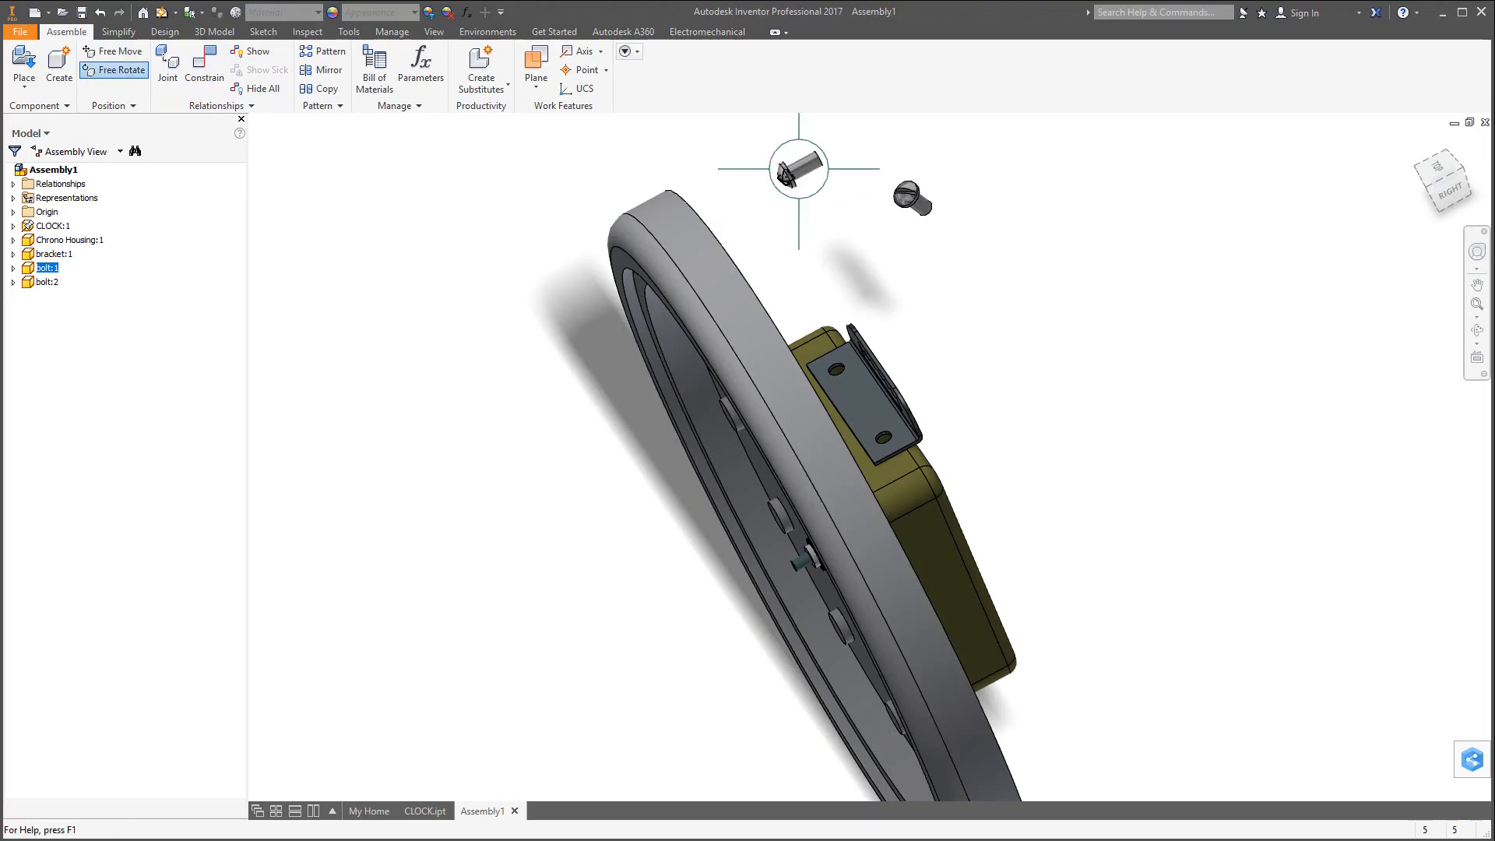
pyautogui.moveTo(787, 175); pyautogui.dragTo(811, 167)
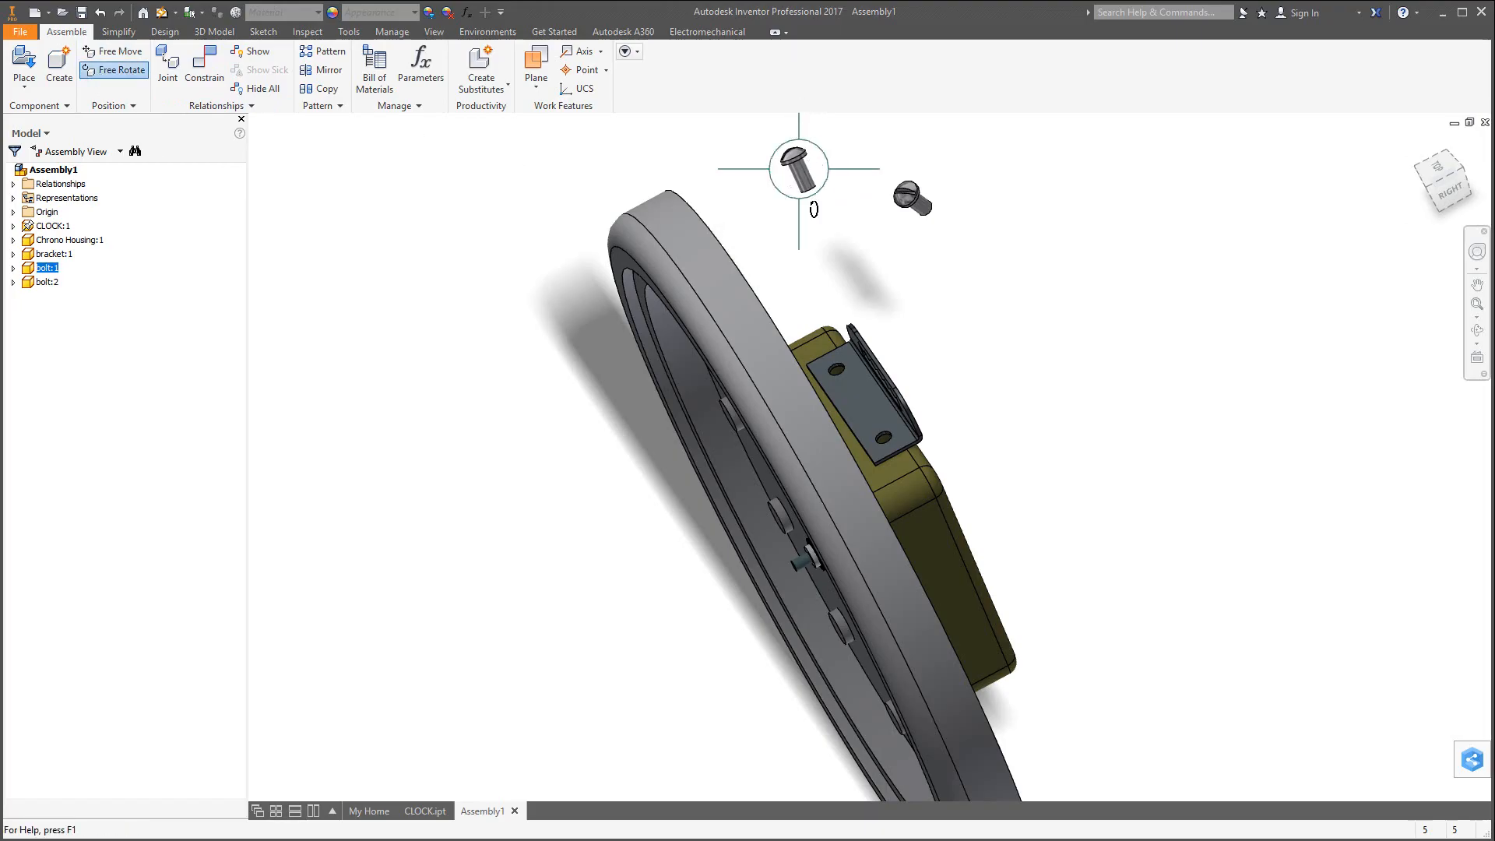
pyautogui.press('Escape')
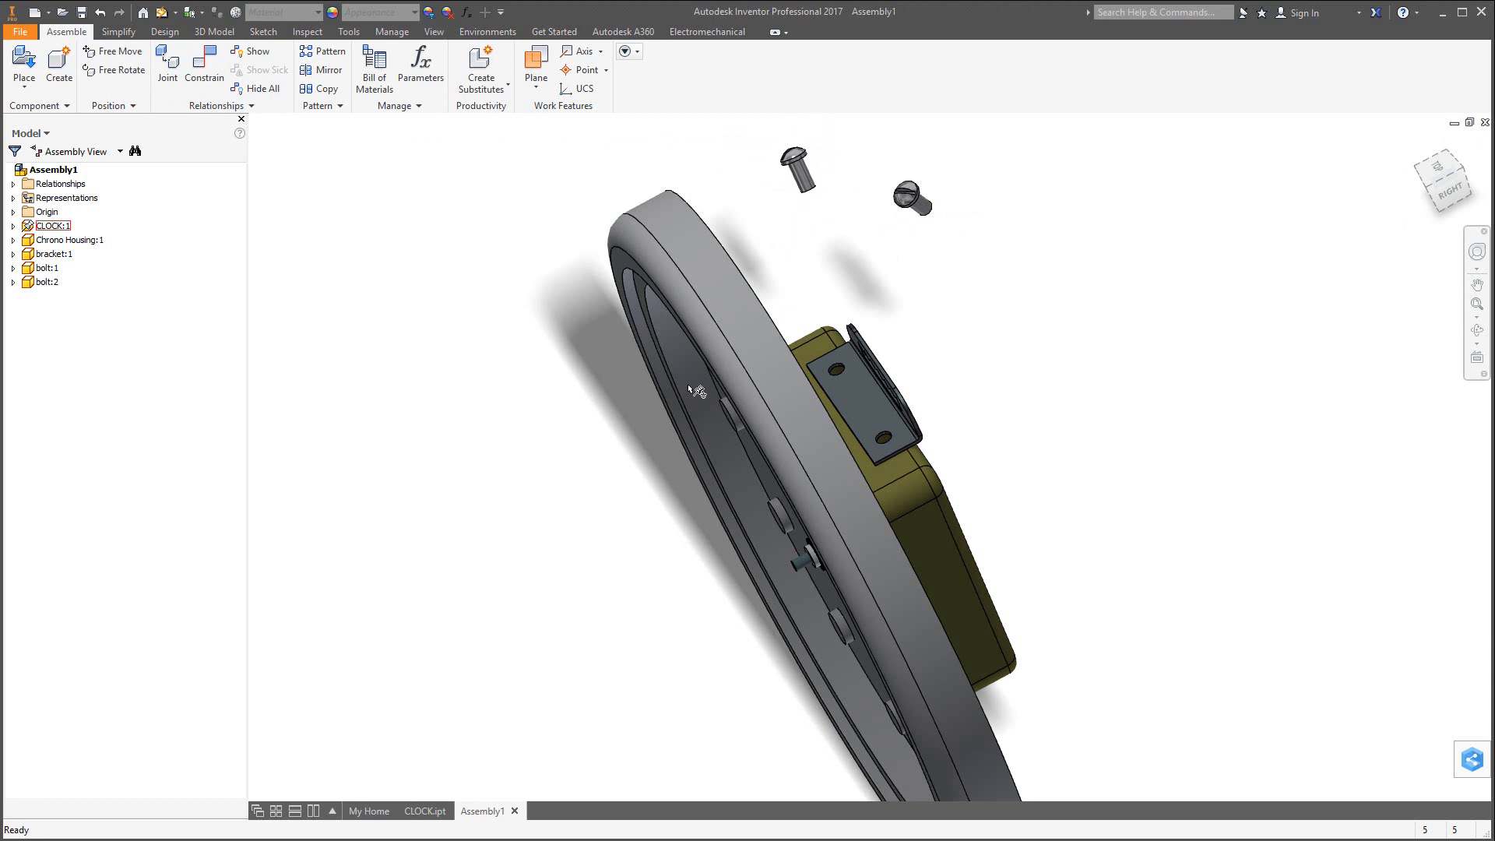
# Mate the first bolt's shank axis with the axis of the bracket's far hole at 0.000 in offset.
pyautogui.click(803, 179)
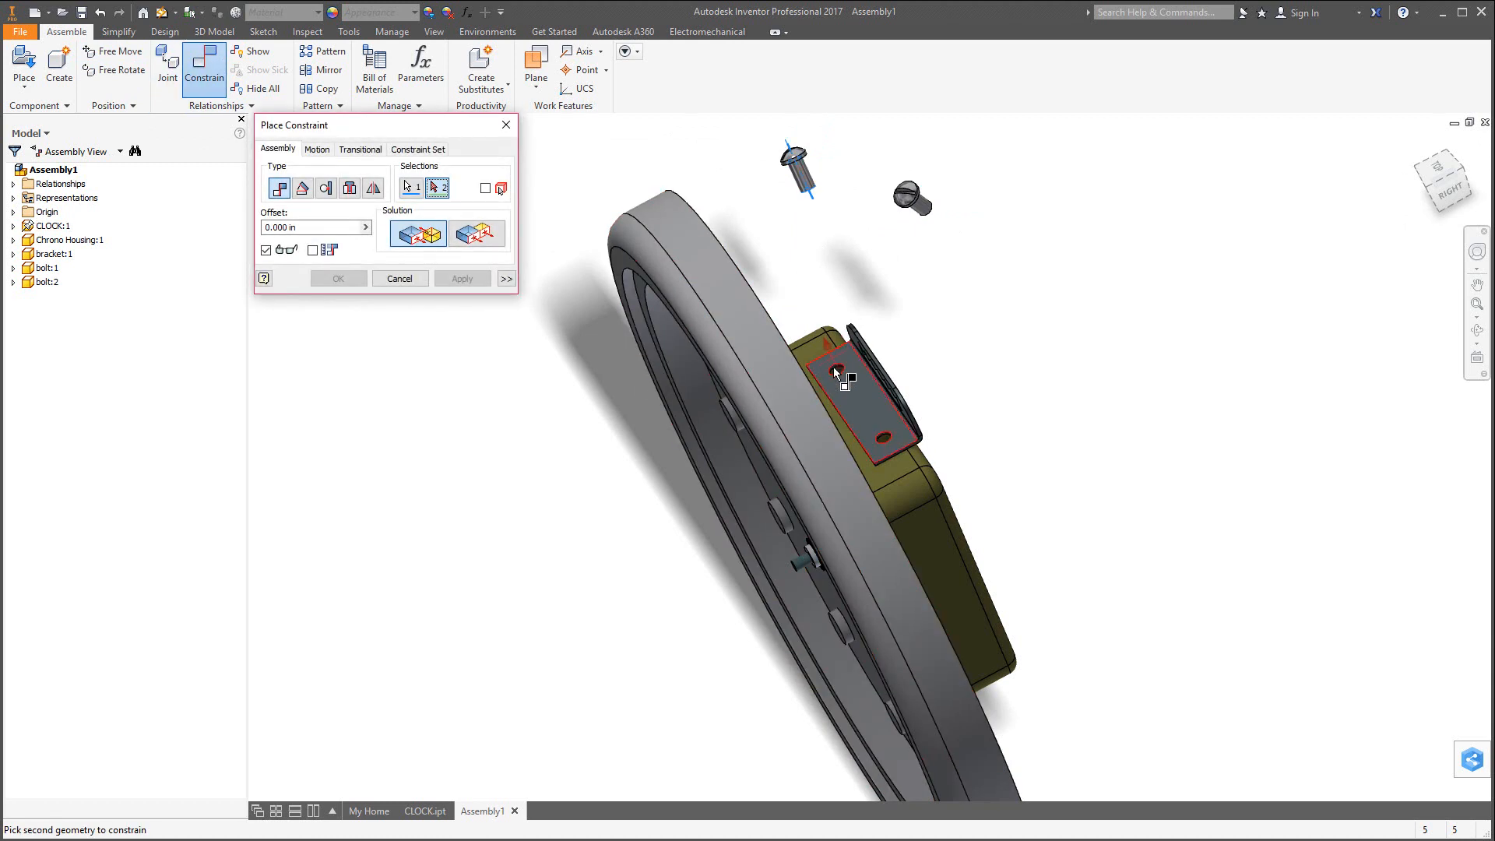
pyautogui.scroll(-2, 833, 370)
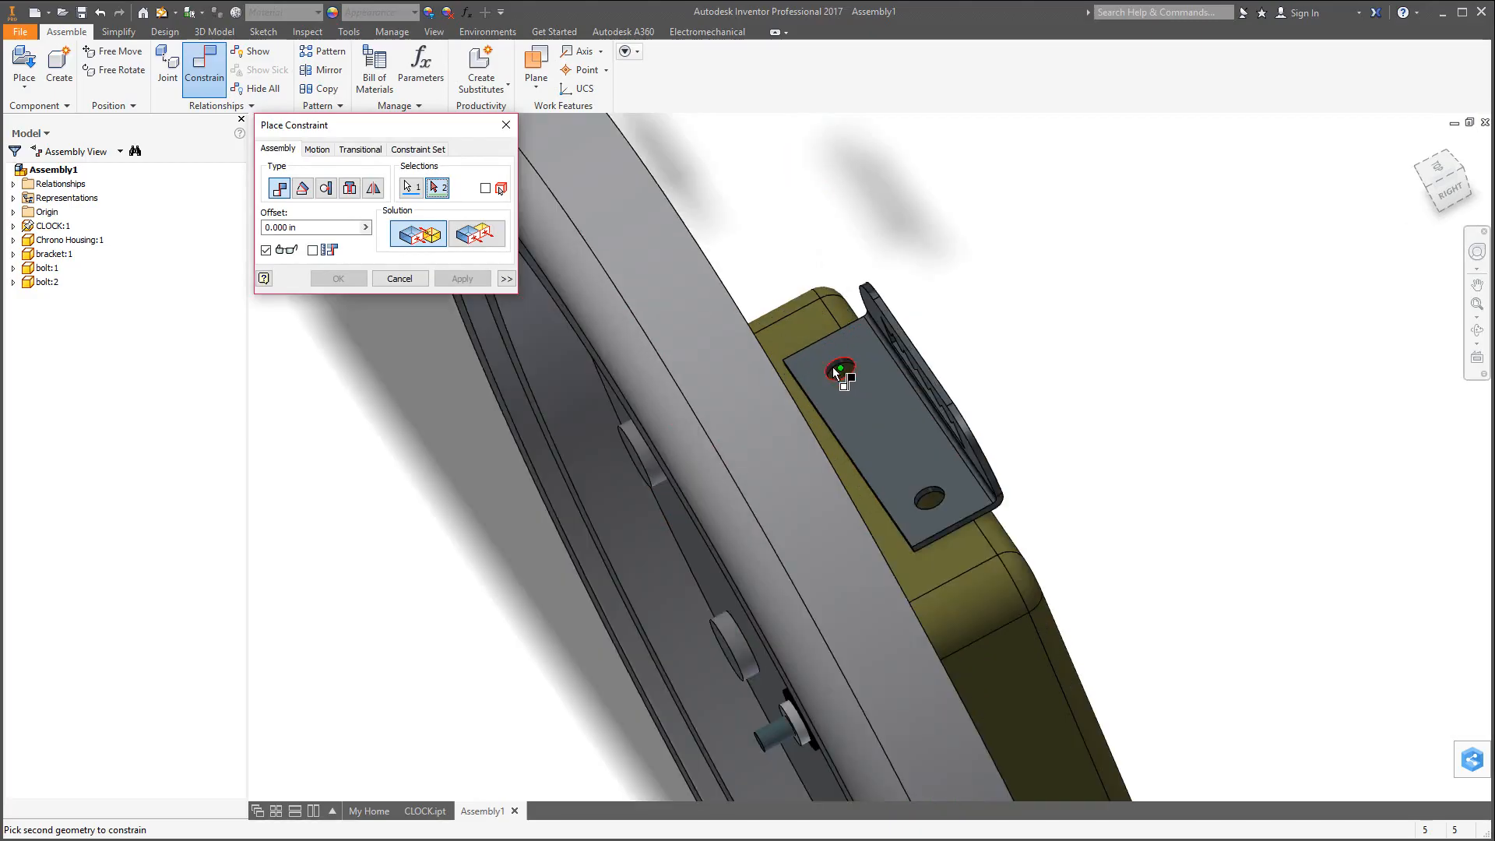
pyautogui.scroll(-3, 834, 372)
pyautogui.click(848, 394)
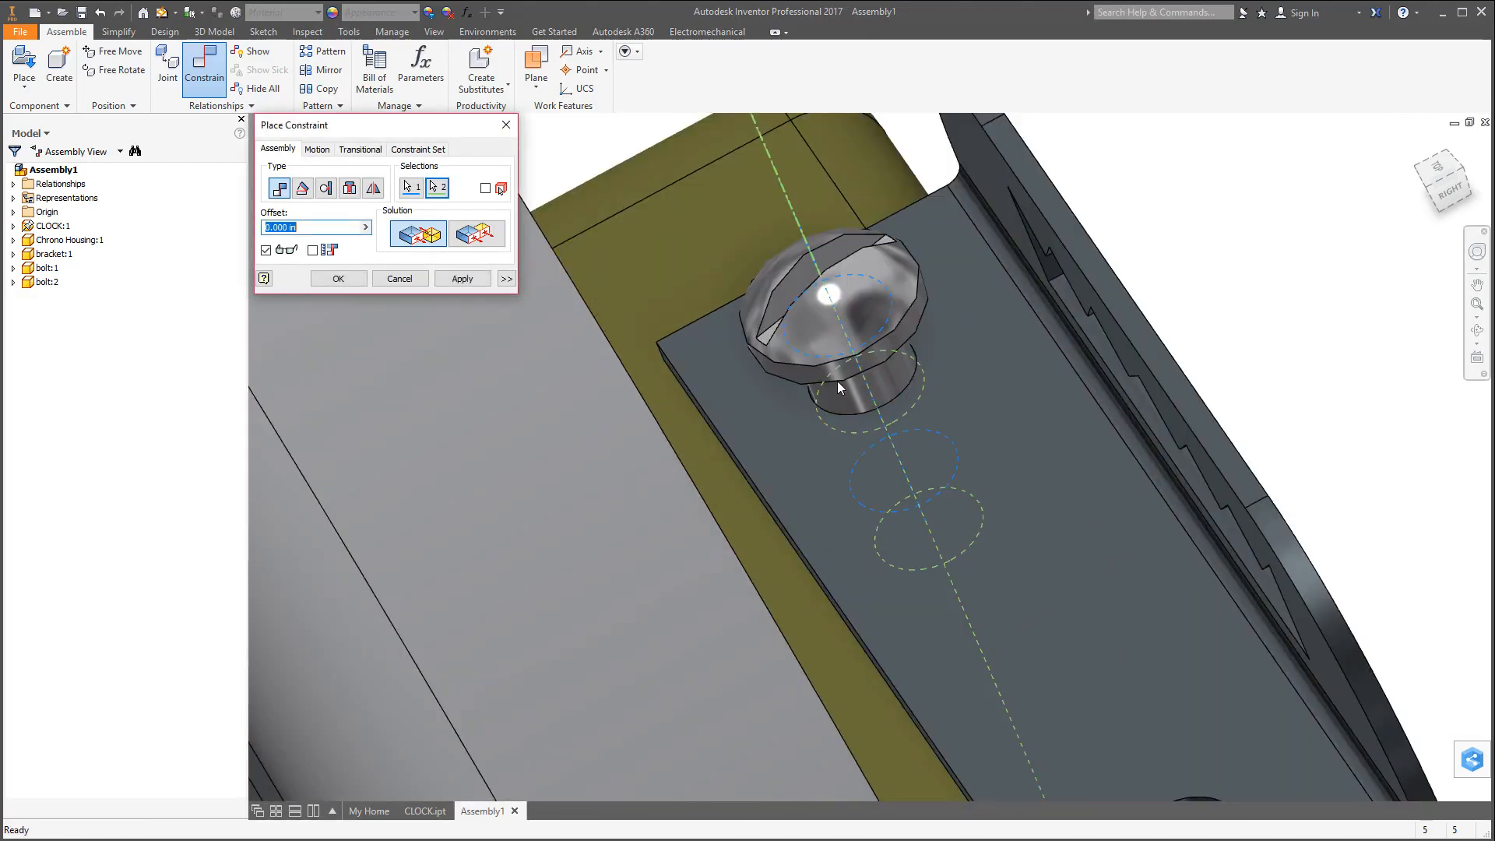
pyautogui.click(462, 281)
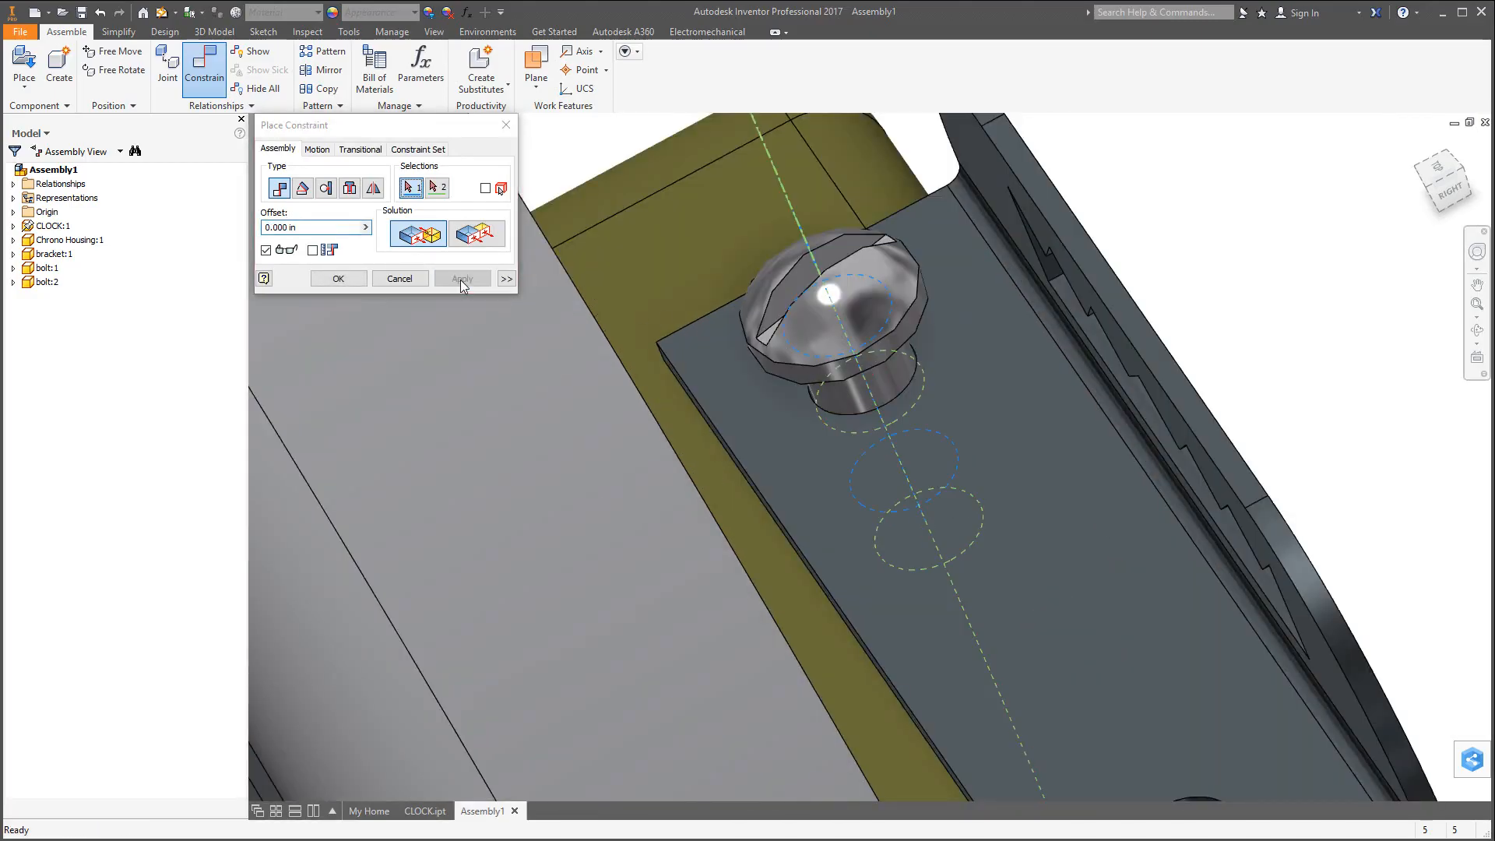
# Mate the underside of the first bolt's head with the bracket's two-hole flange face at 0.000 in offset.
pyautogui.click(798, 390)
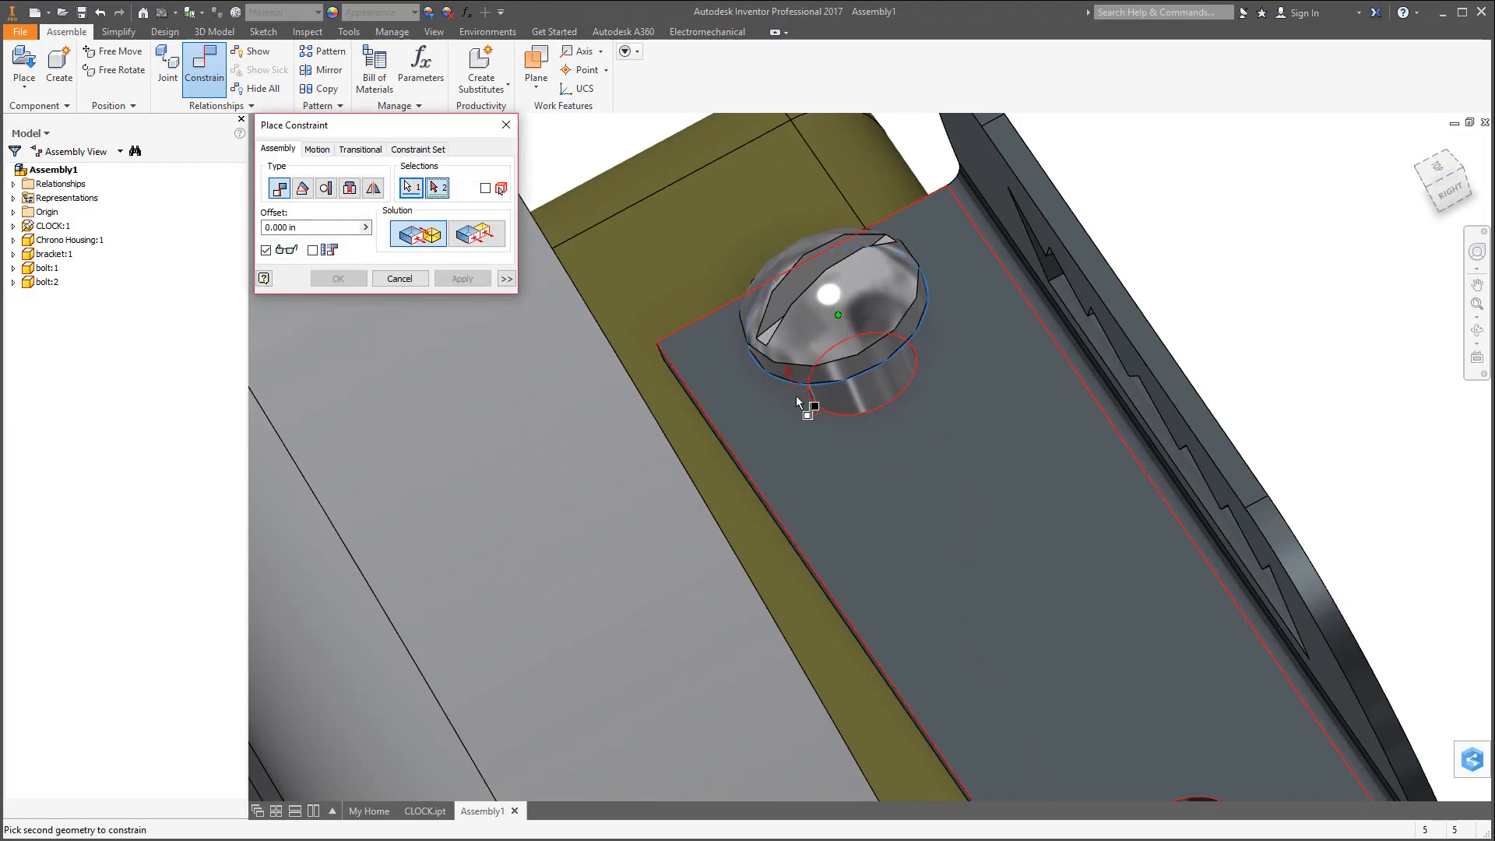
pyautogui.click(818, 456)
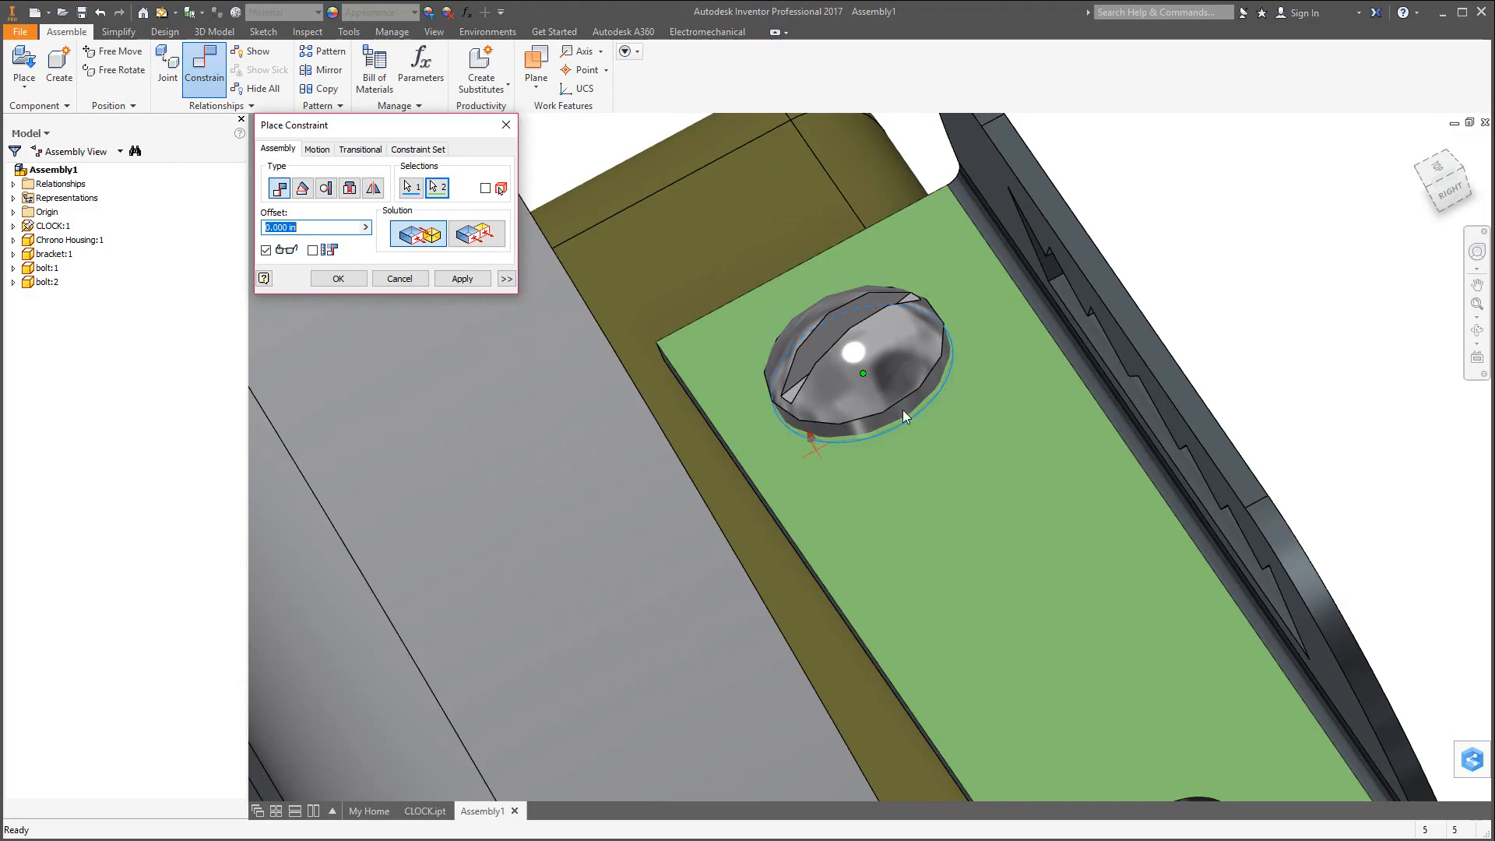
pyautogui.click(475, 285)
# Mate the second bolt's shank axis with the axis of the bracket's remaining empty hole at 0.000 in offset.
pyautogui.scroll(5, 1061, 450)
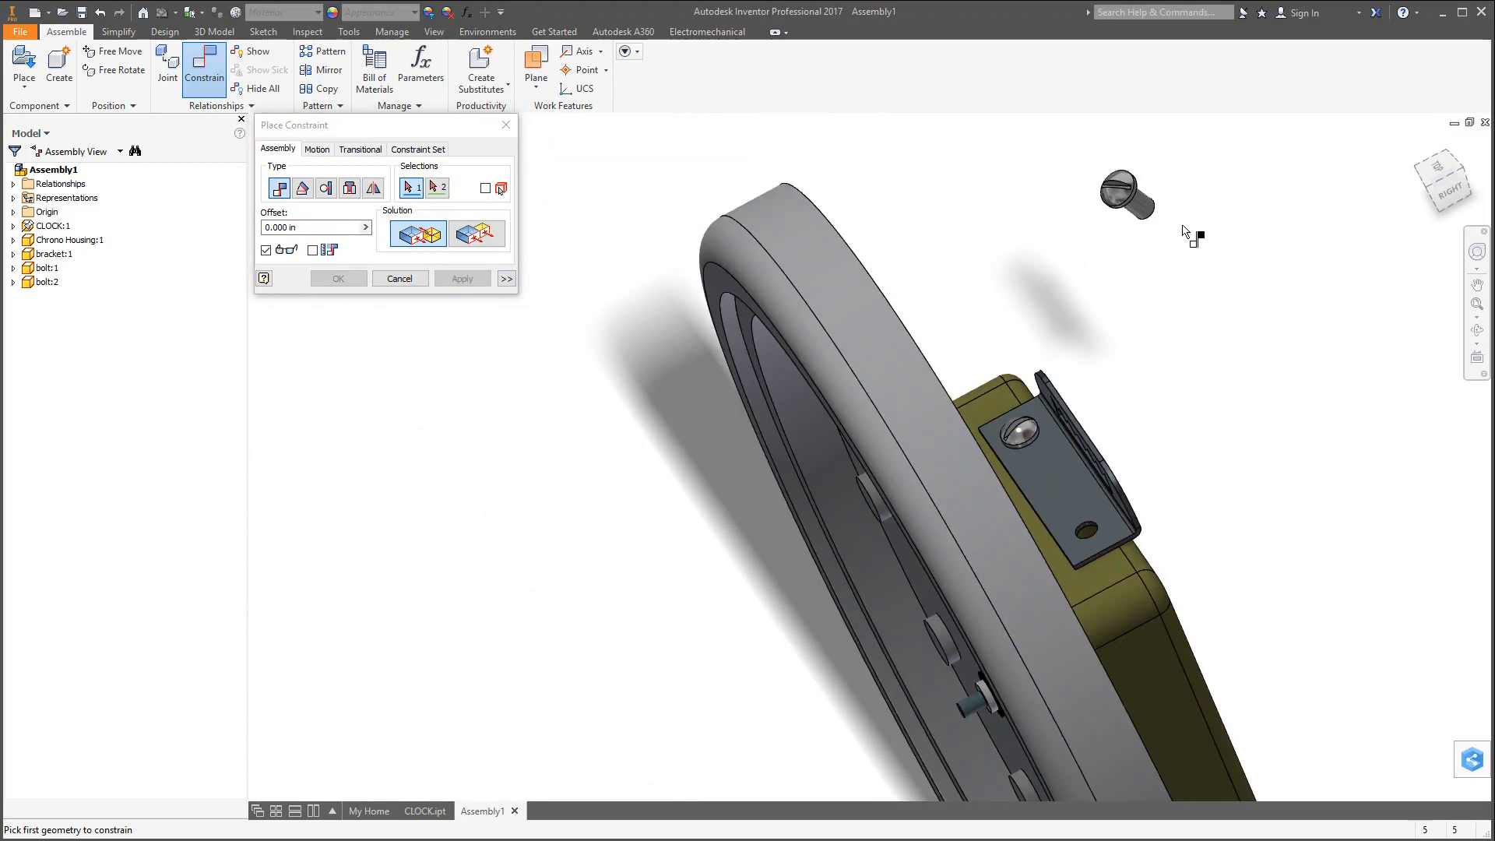
pyautogui.click(1144, 214)
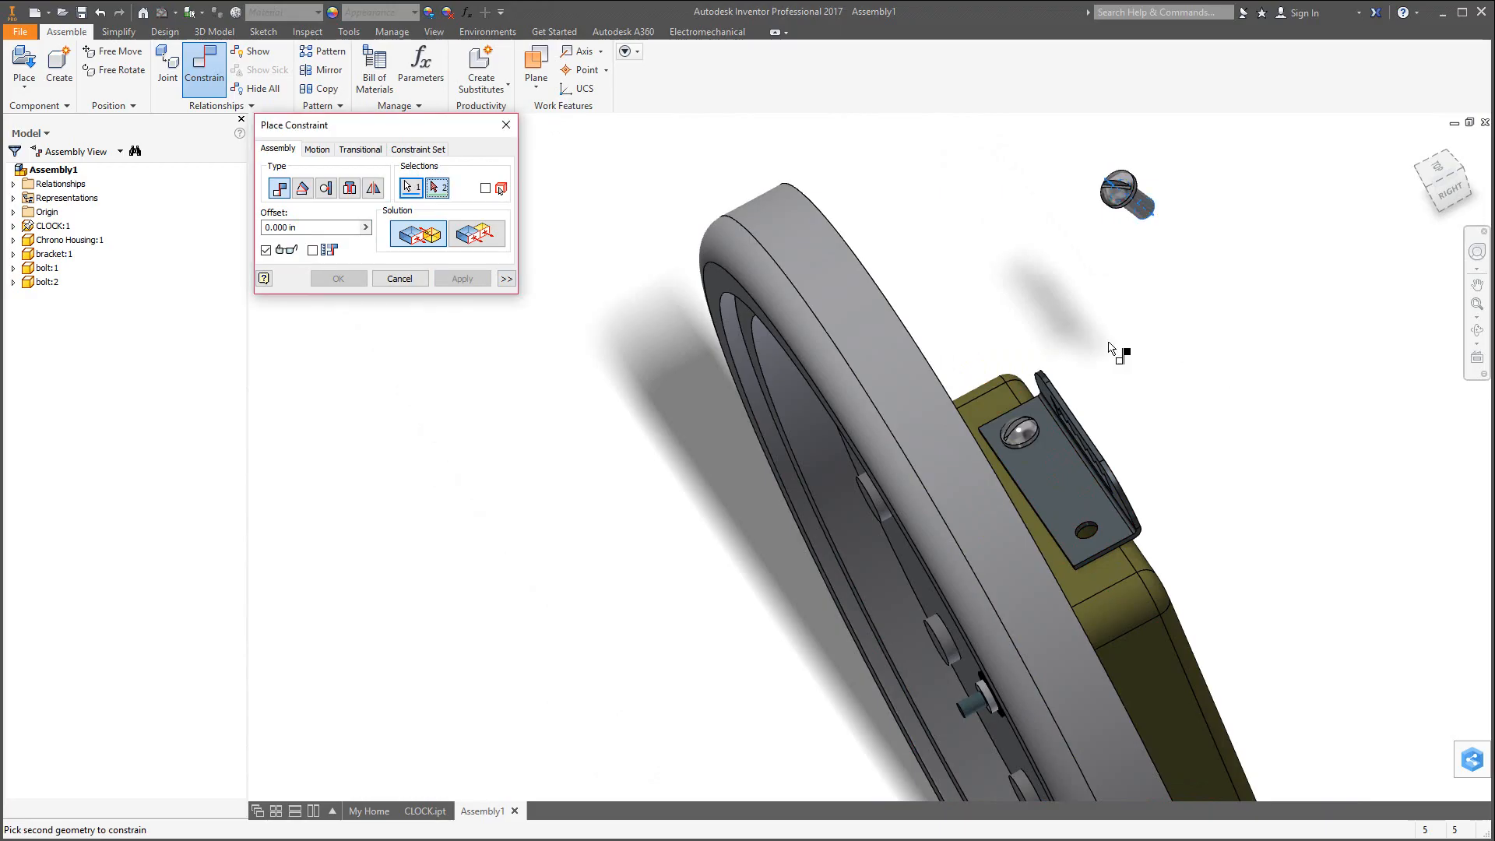
pyautogui.click(1089, 536)
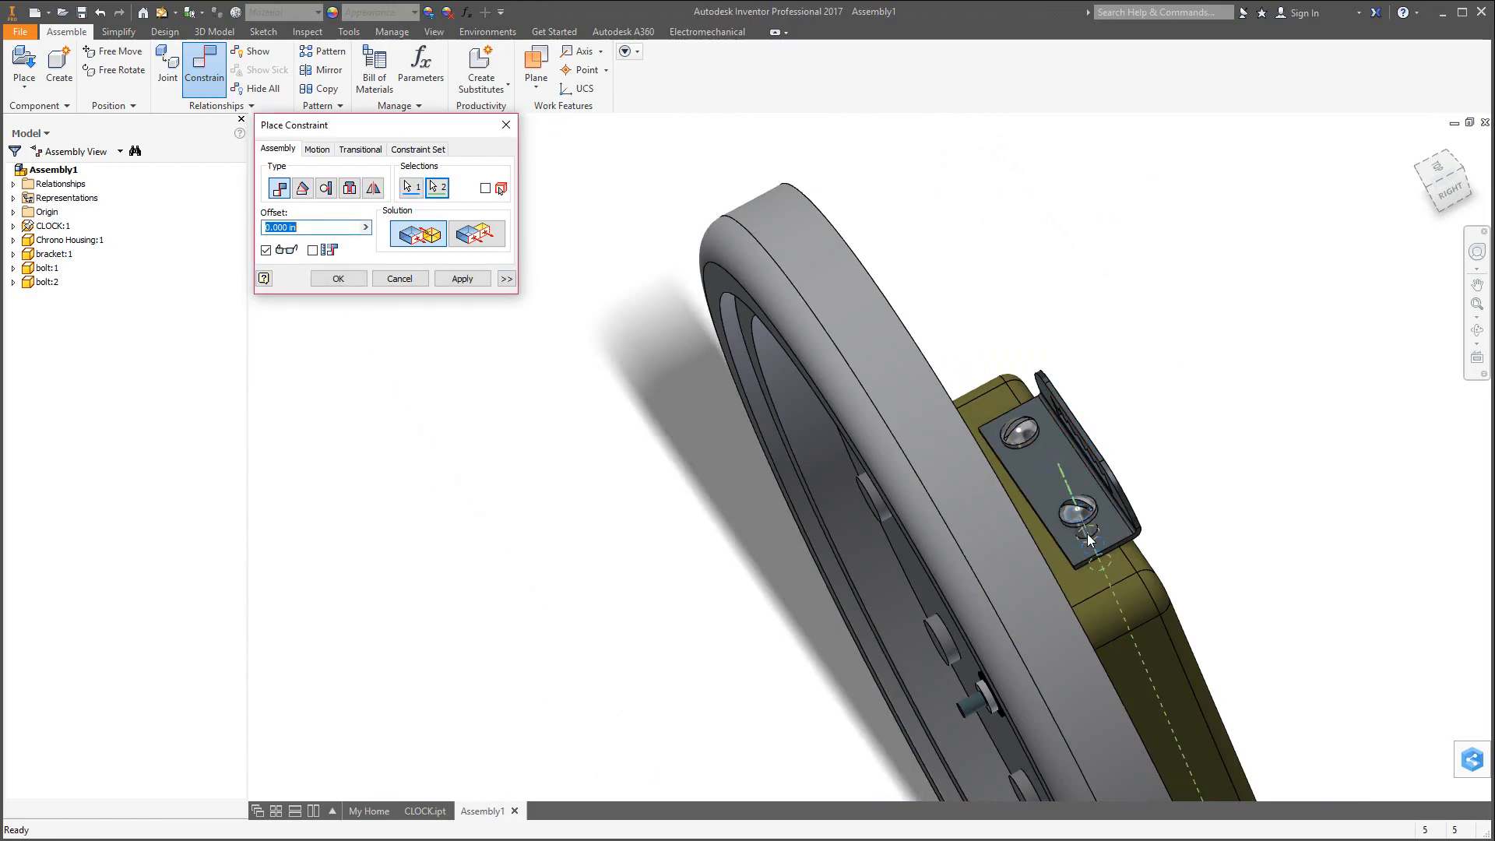
pyautogui.click(464, 279)
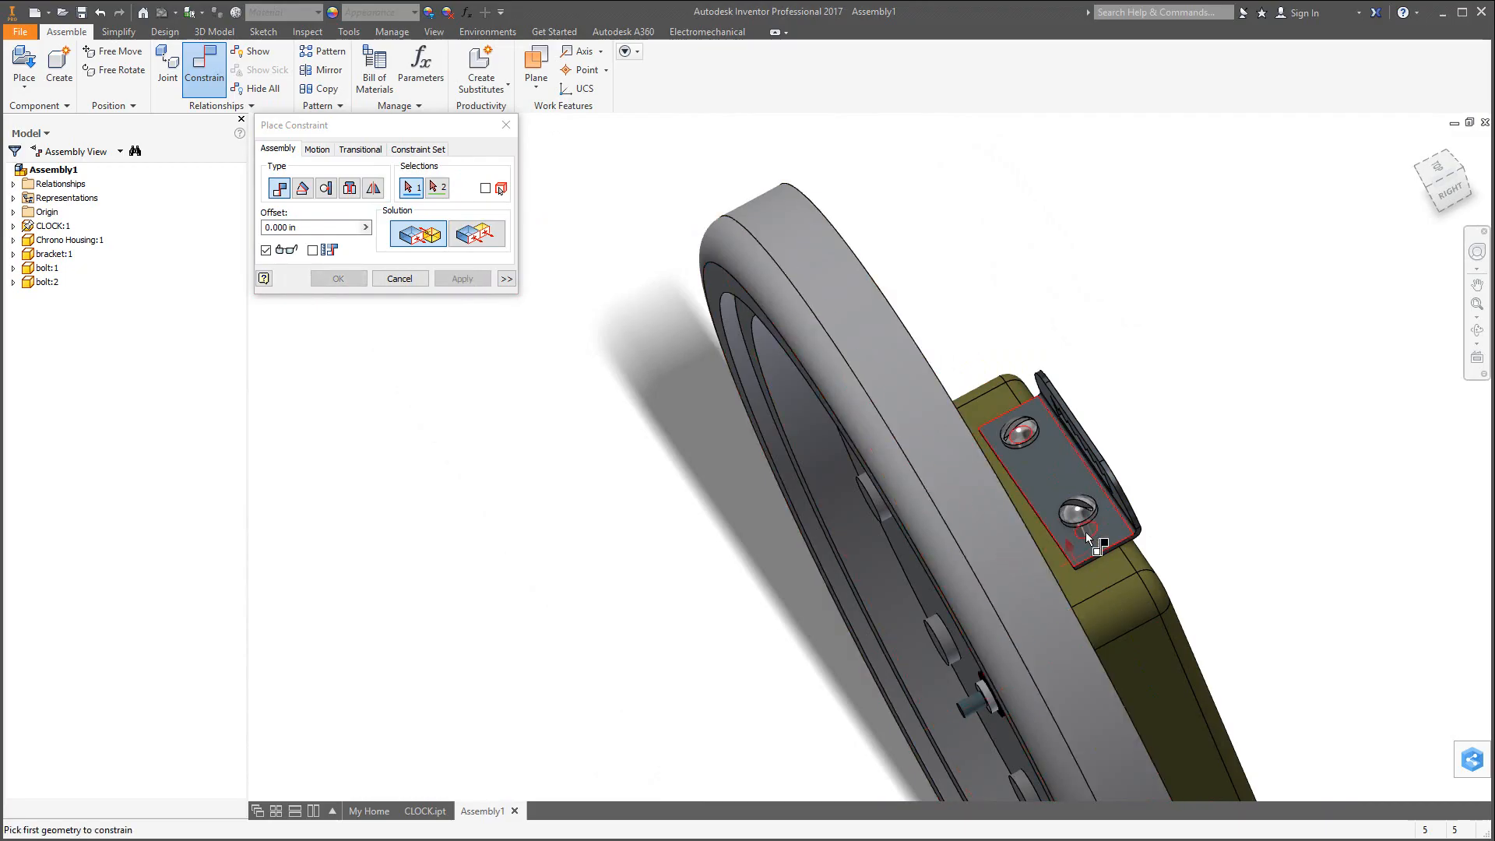
# Mate the underside of the second bolt's head with the bracket's flange face at 0.000 in offset and close the constraint dialog.
pyautogui.scroll(-5, 1081, 558)
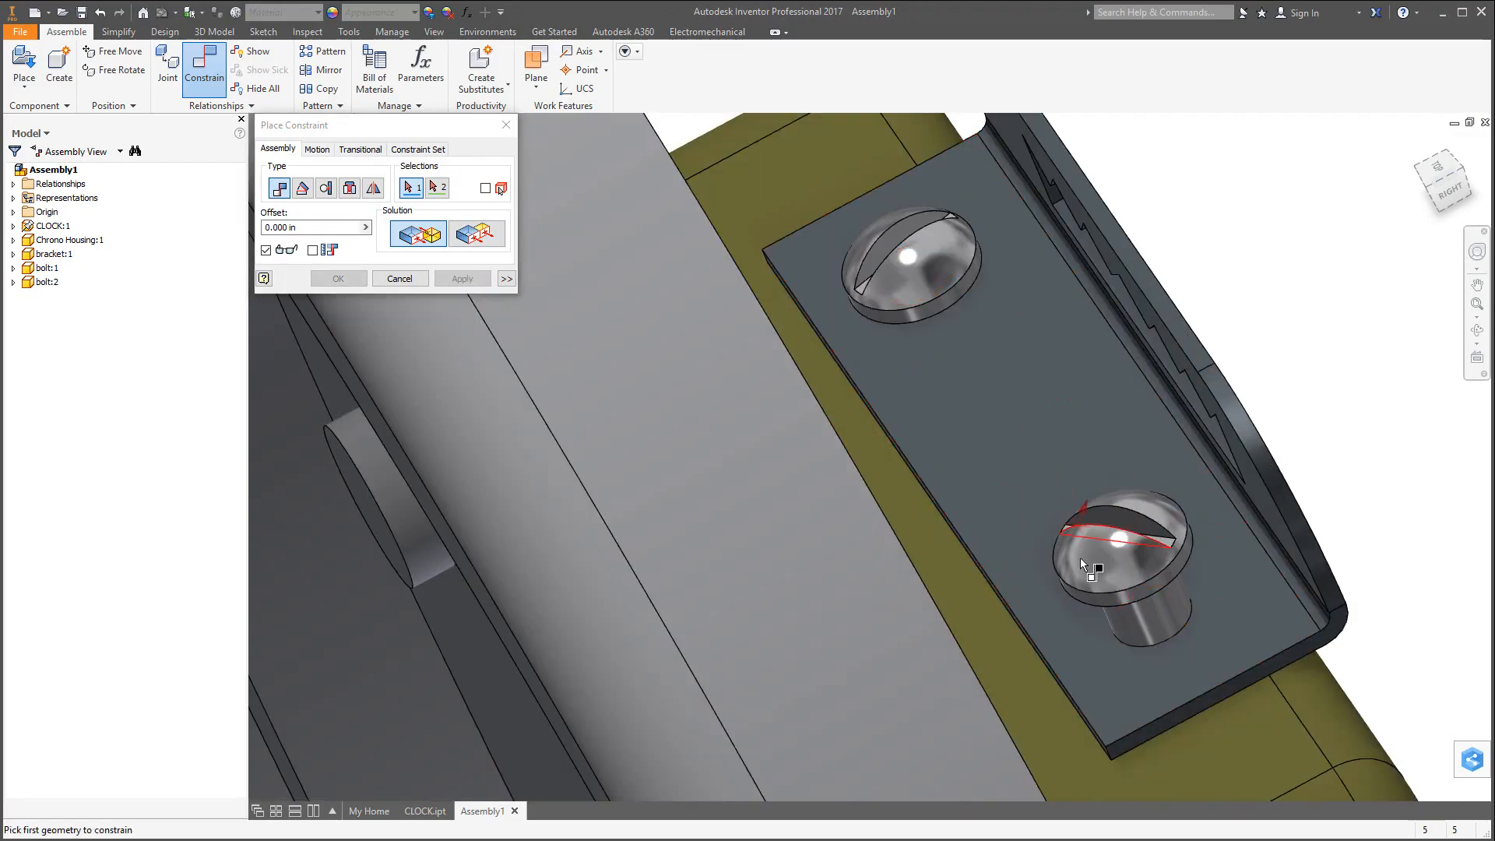
pyautogui.click(1090, 613)
pyautogui.click(1086, 656)
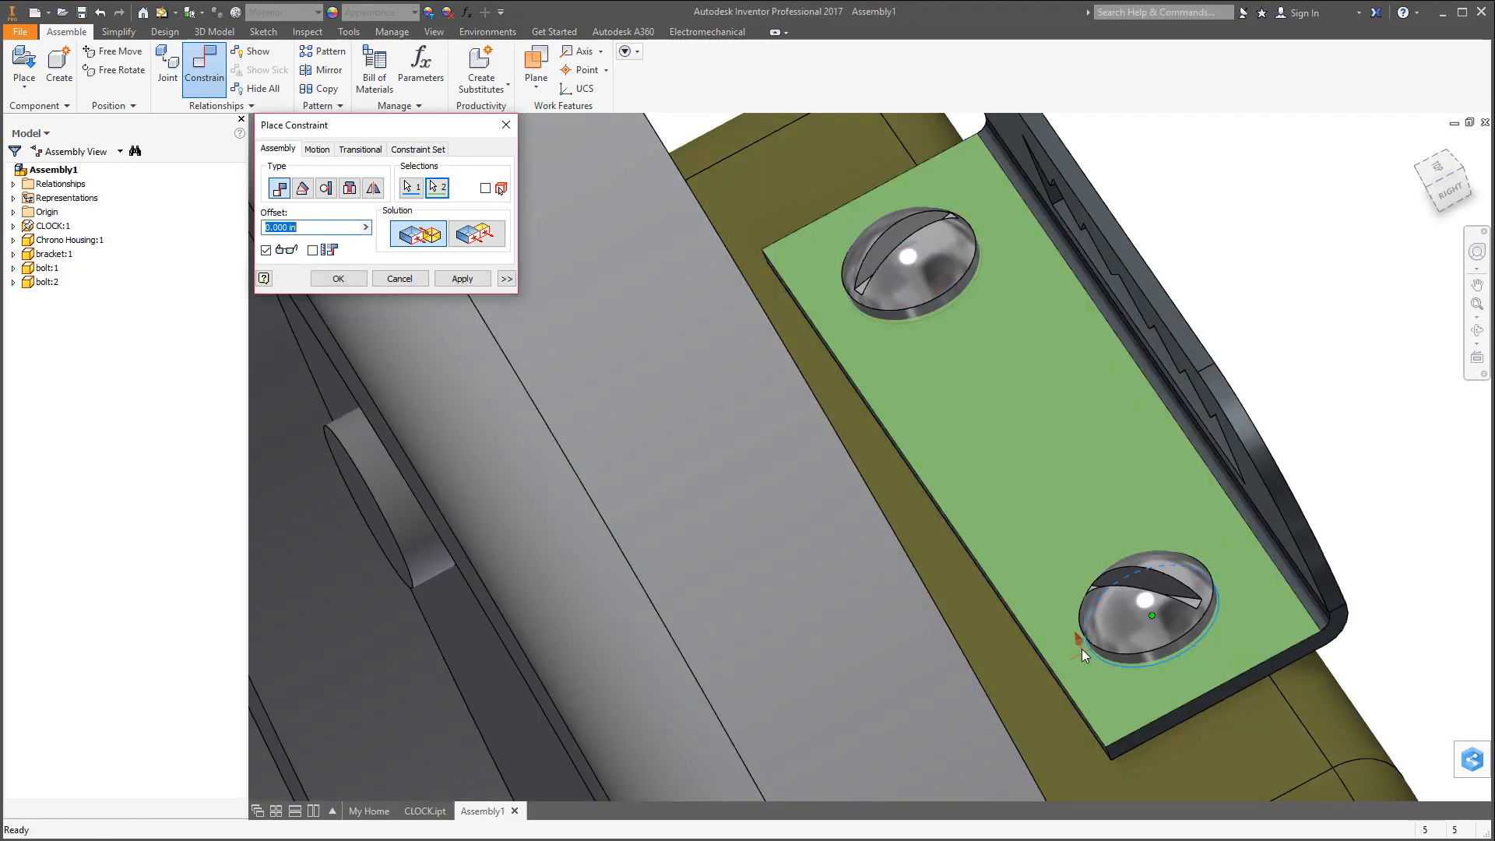
pyautogui.click(359, 278)
# Place a single instance of the hour_hand part in front of the clock face, beside the center shaft.
pyautogui.scroll(5, 863, 366)
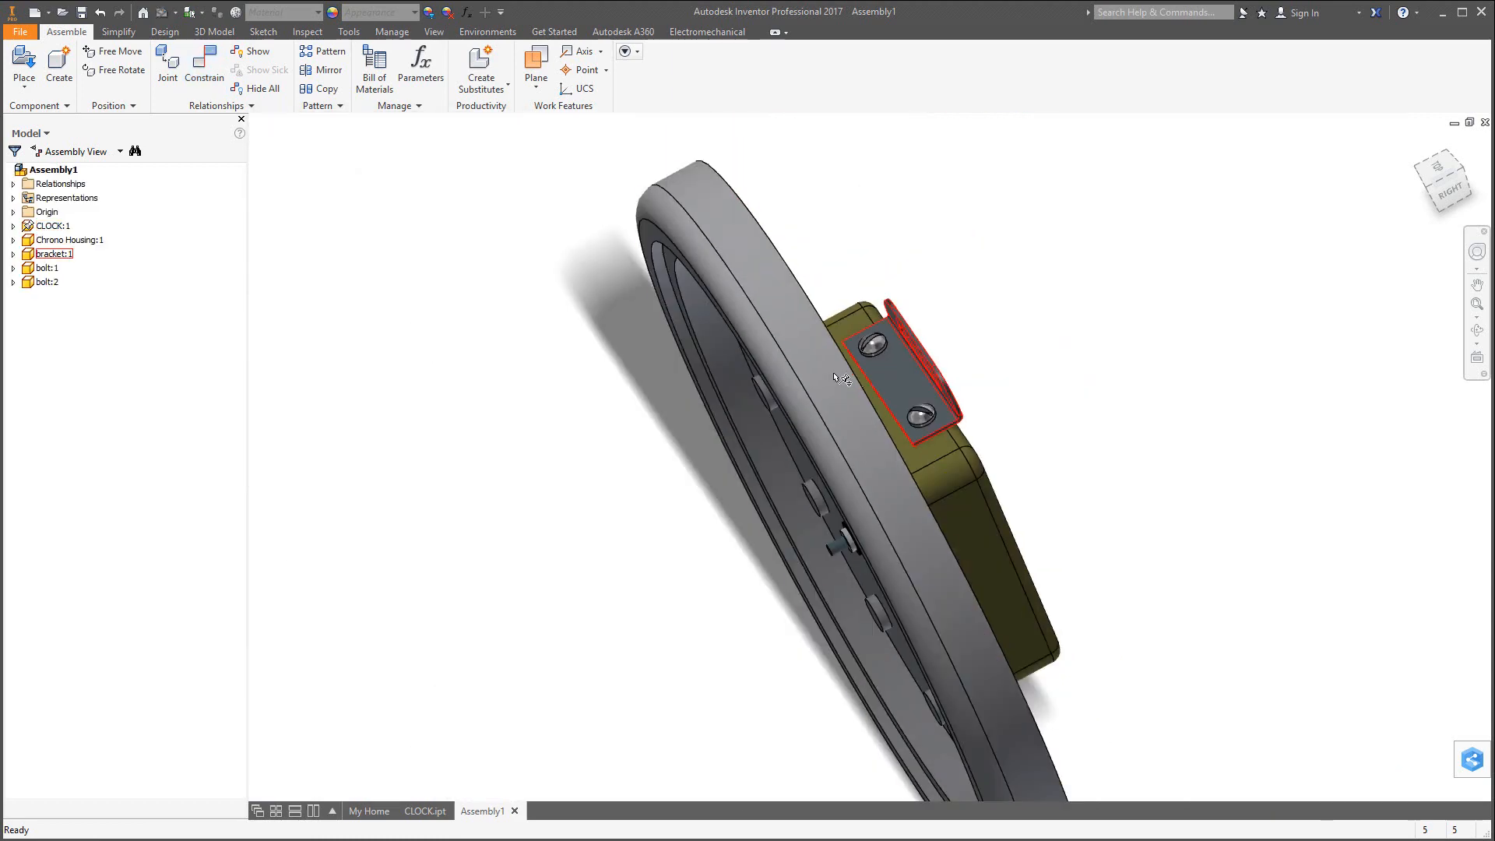
pyautogui.keyDown('shift'); pyautogui.moveTo(891, 423); pyautogui.dragTo(922, 389, button='middle'); pyautogui.keyUp('shift')
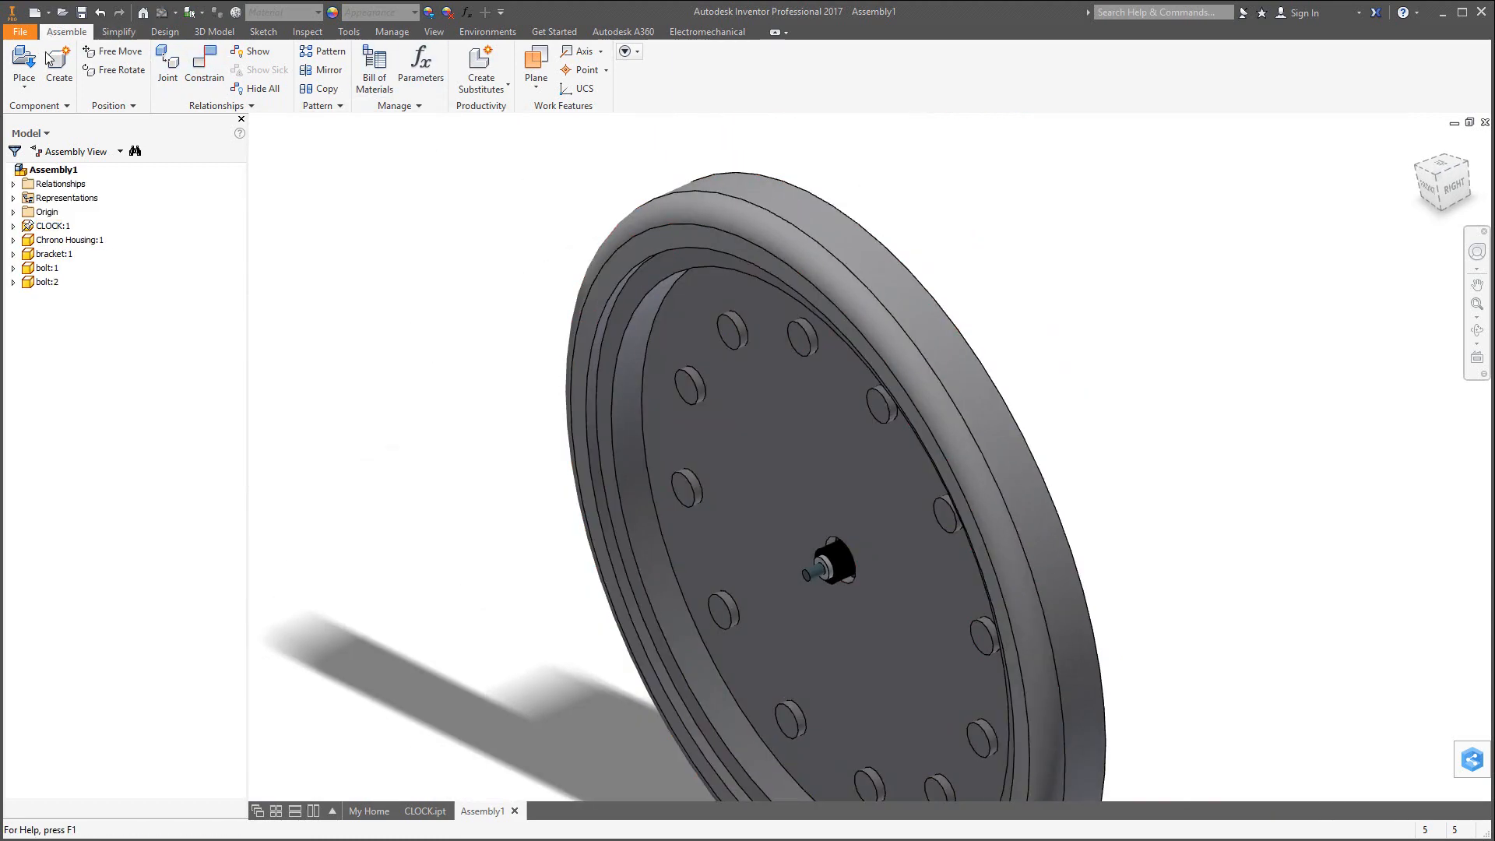
pyautogui.click(34, 74)
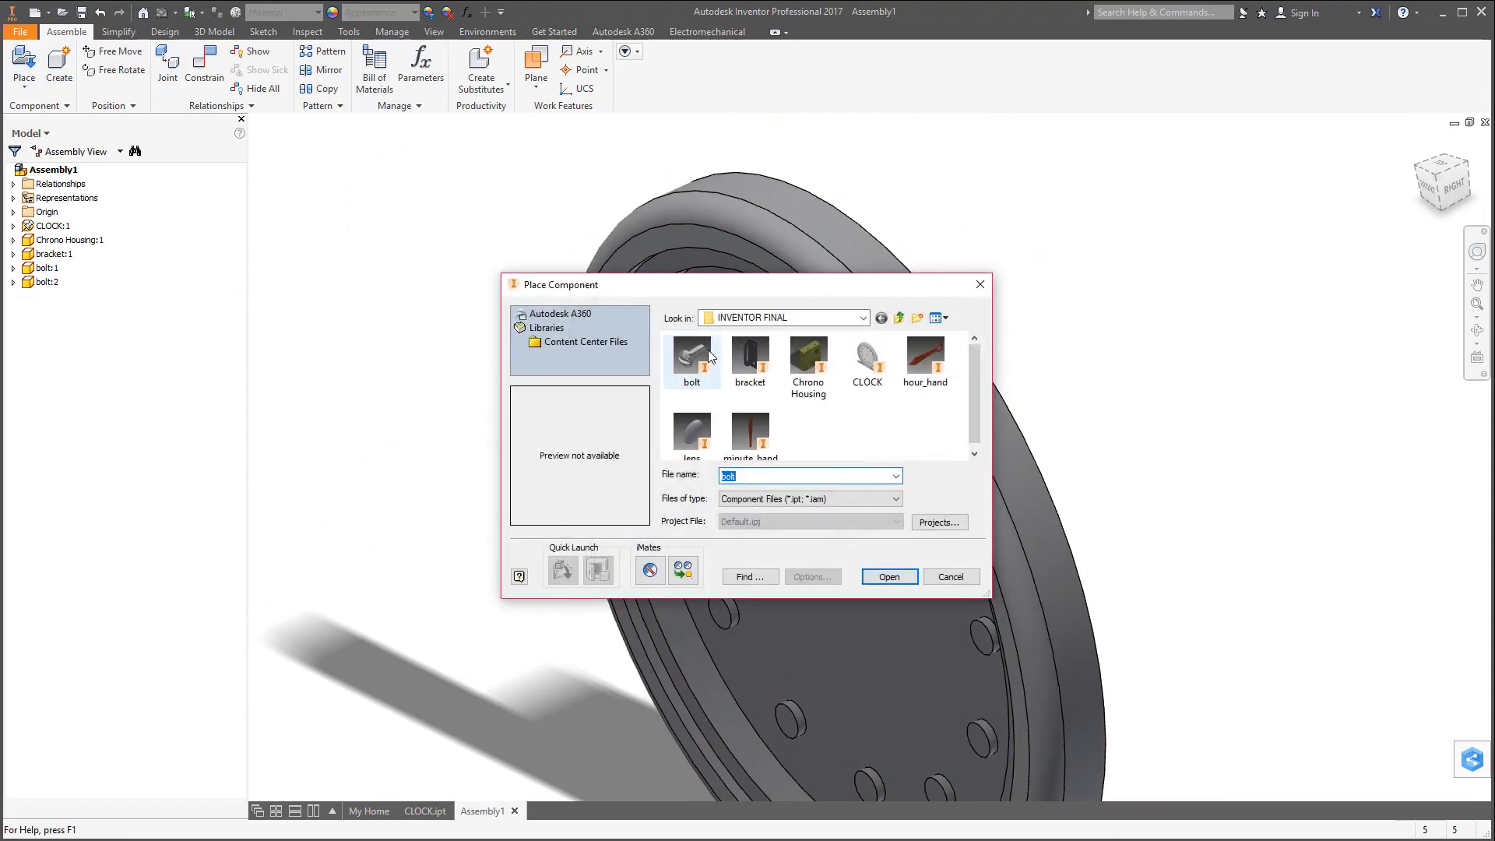
pyautogui.click(924, 361)
pyautogui.click(889, 576)
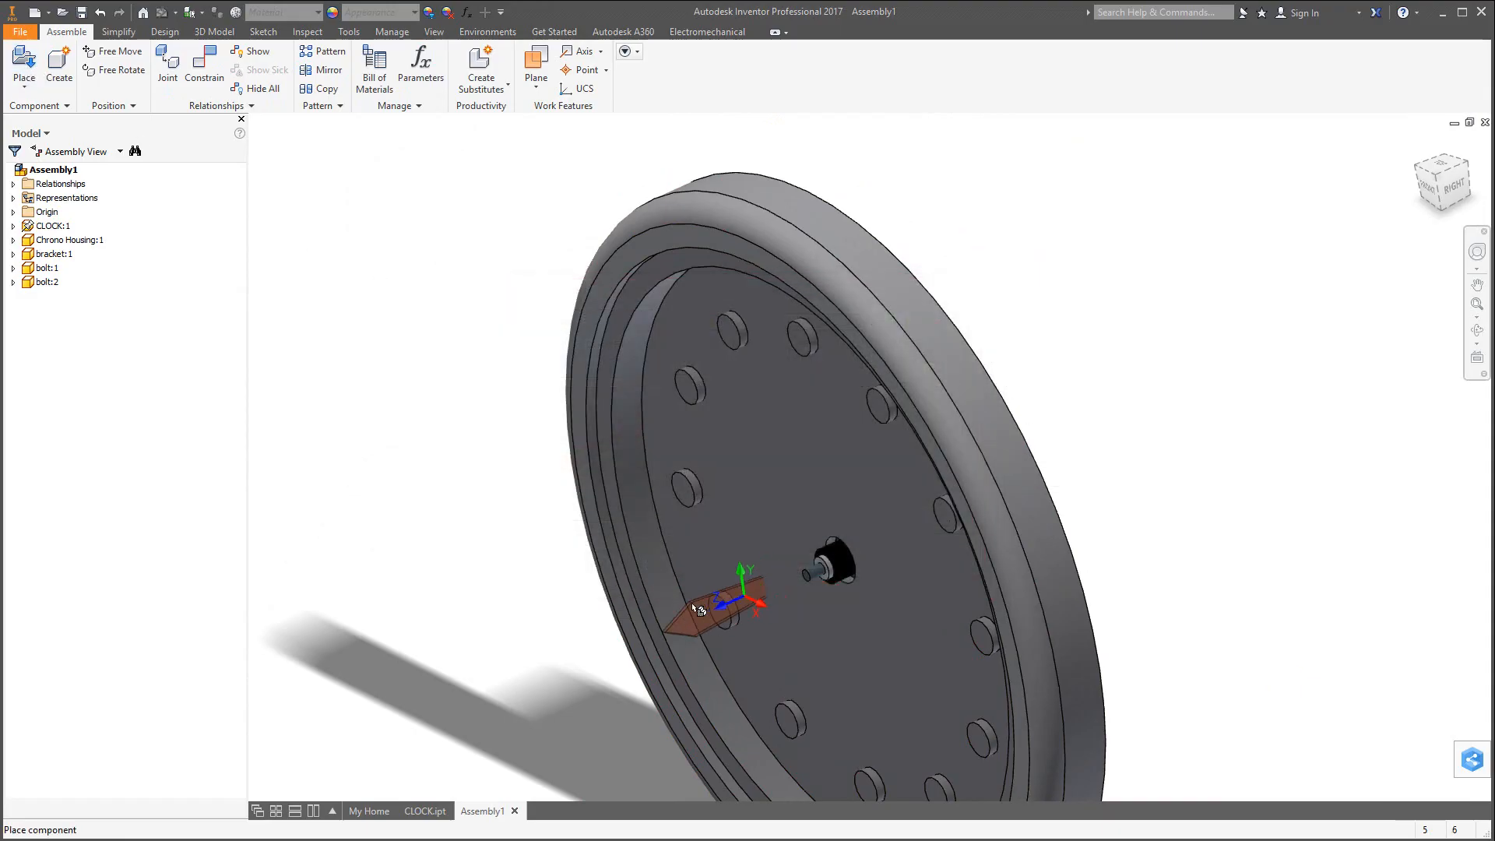
pyautogui.click(624, 635)
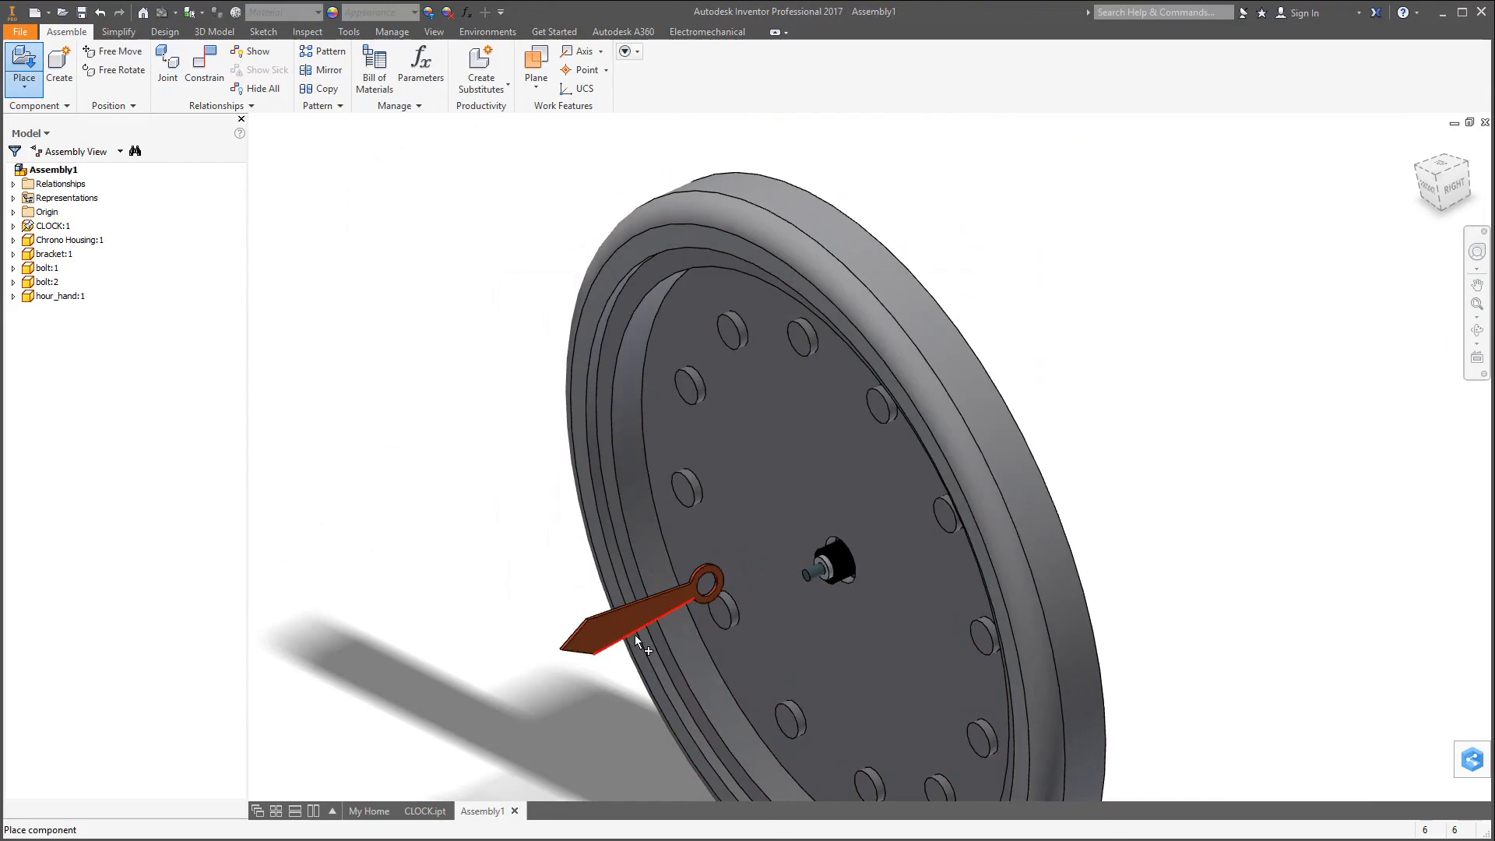
pyautogui.scroll(-4, 634, 633)
pyautogui.press('Escape')
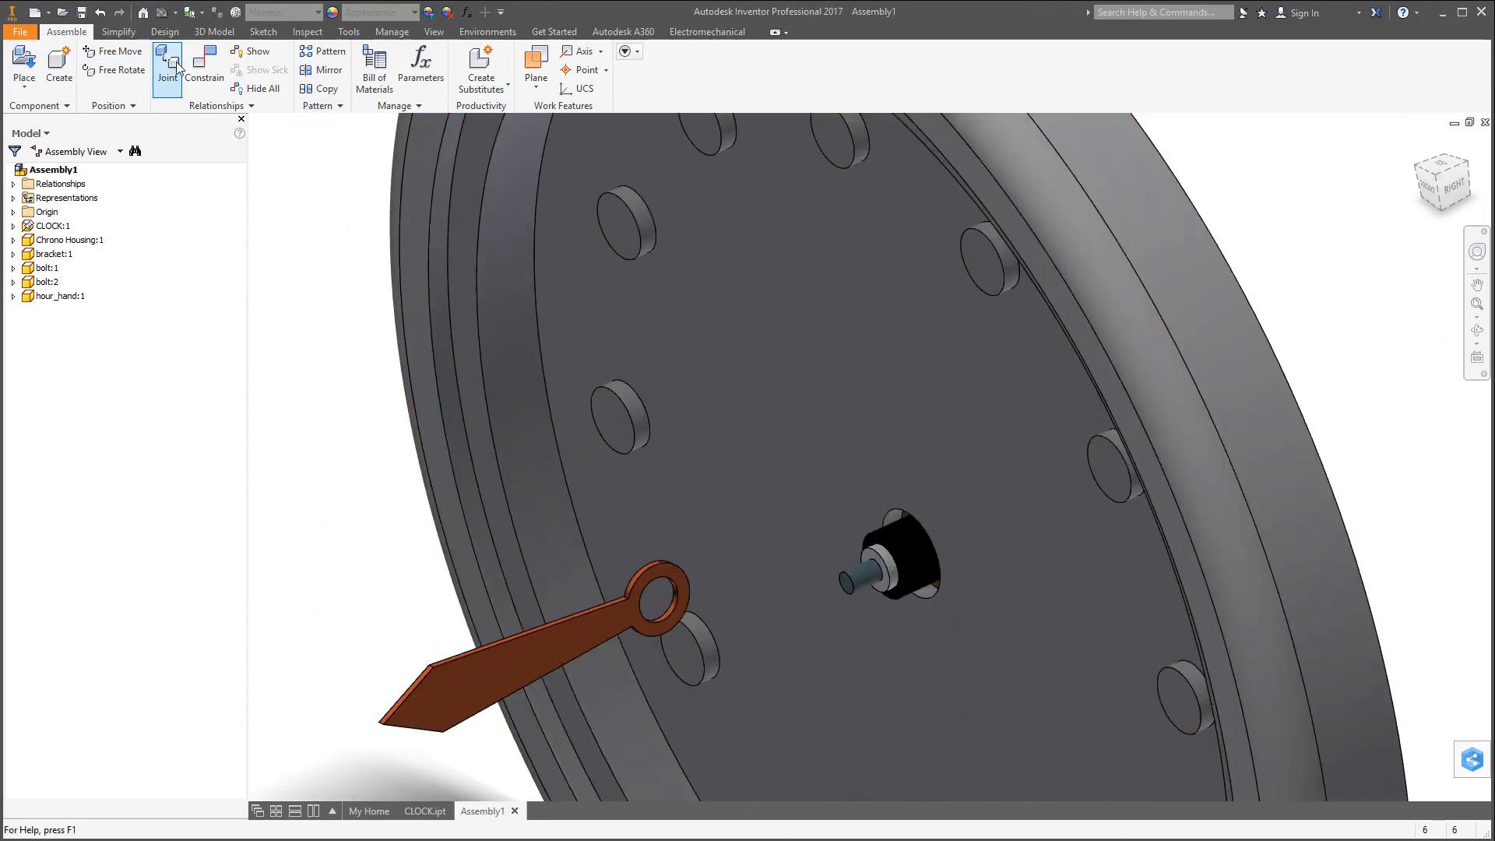
# Mate the hour hand's flat face with the front face of the black collar on the center shaft at 0.000 in offset.
pyautogui.click(204, 69)
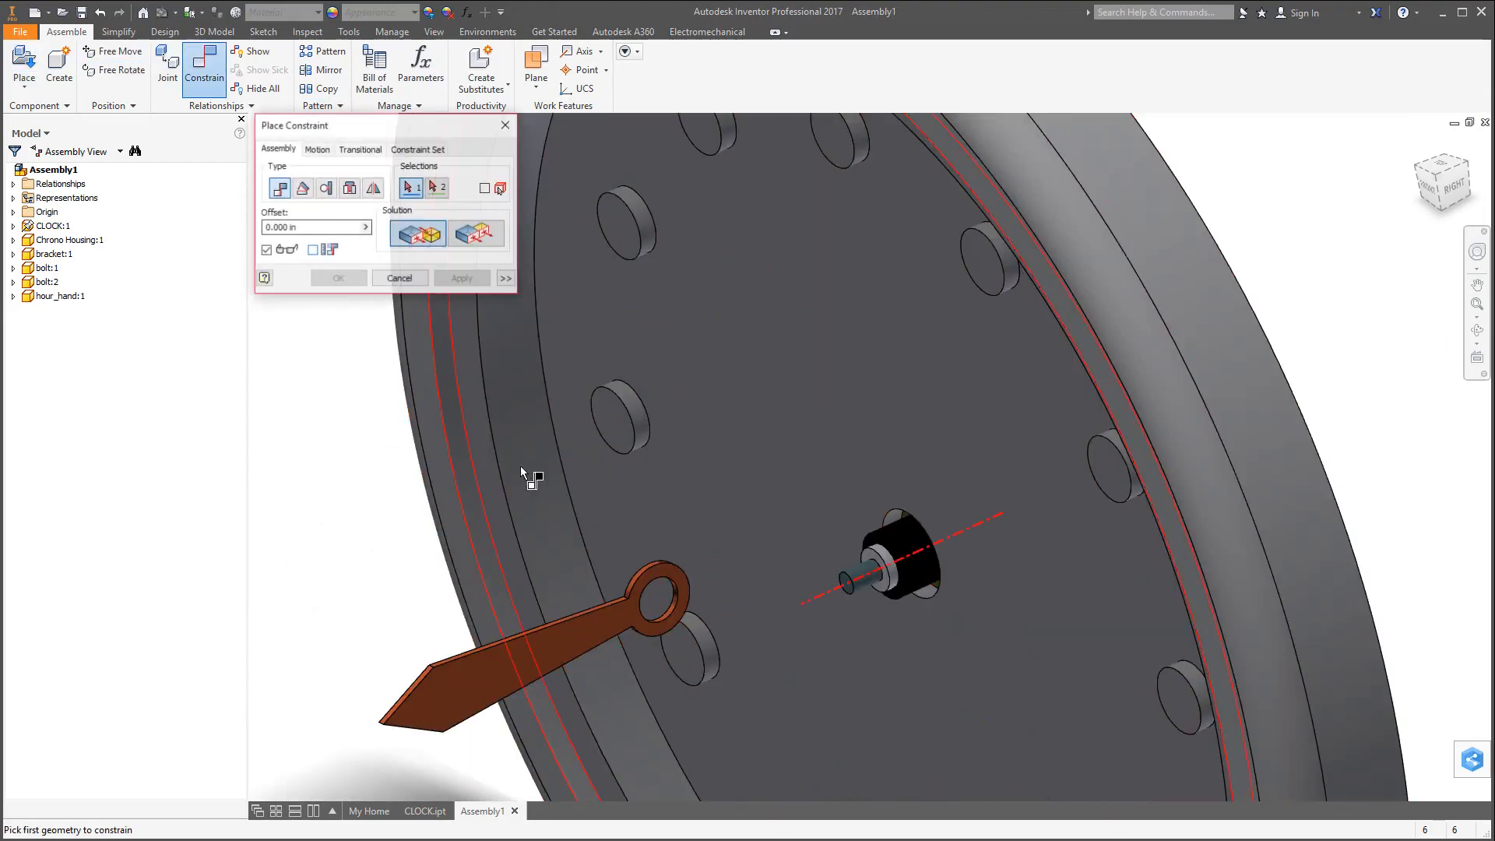
pyautogui.click(595, 629)
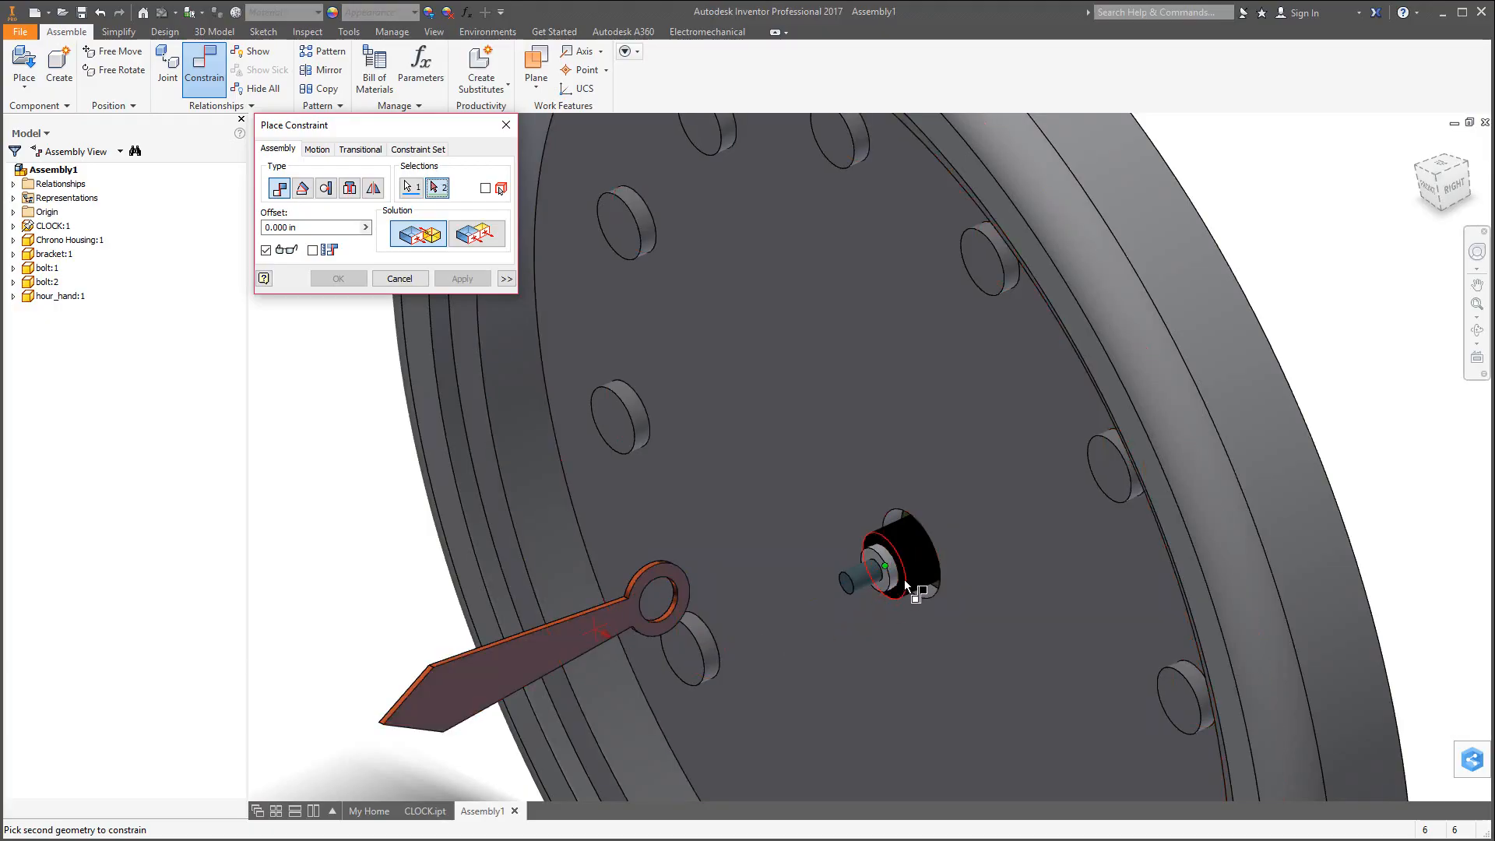
pyautogui.scroll(2, 907, 578)
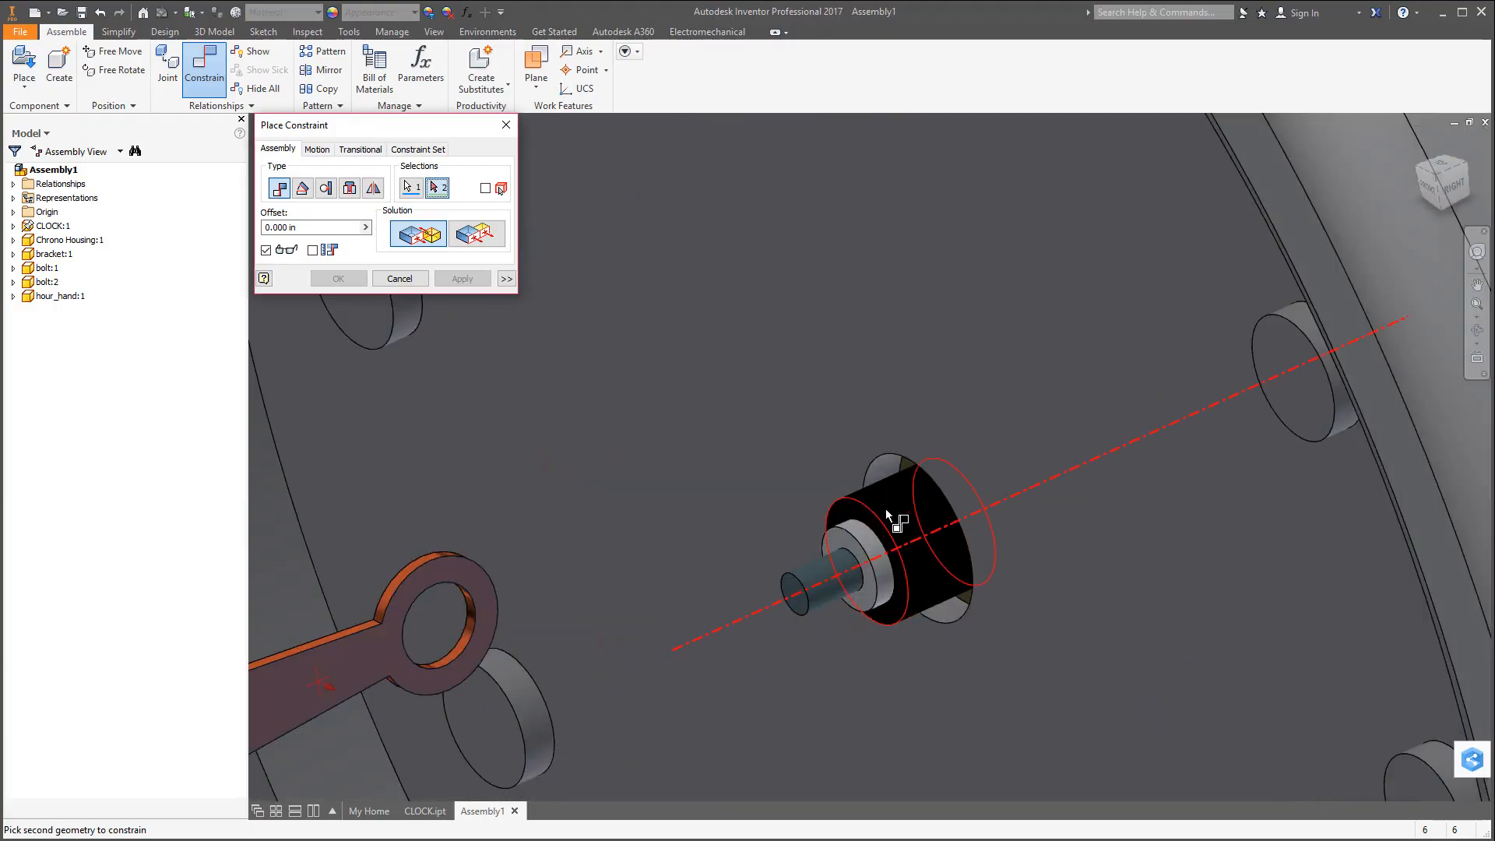
pyautogui.click(894, 552)
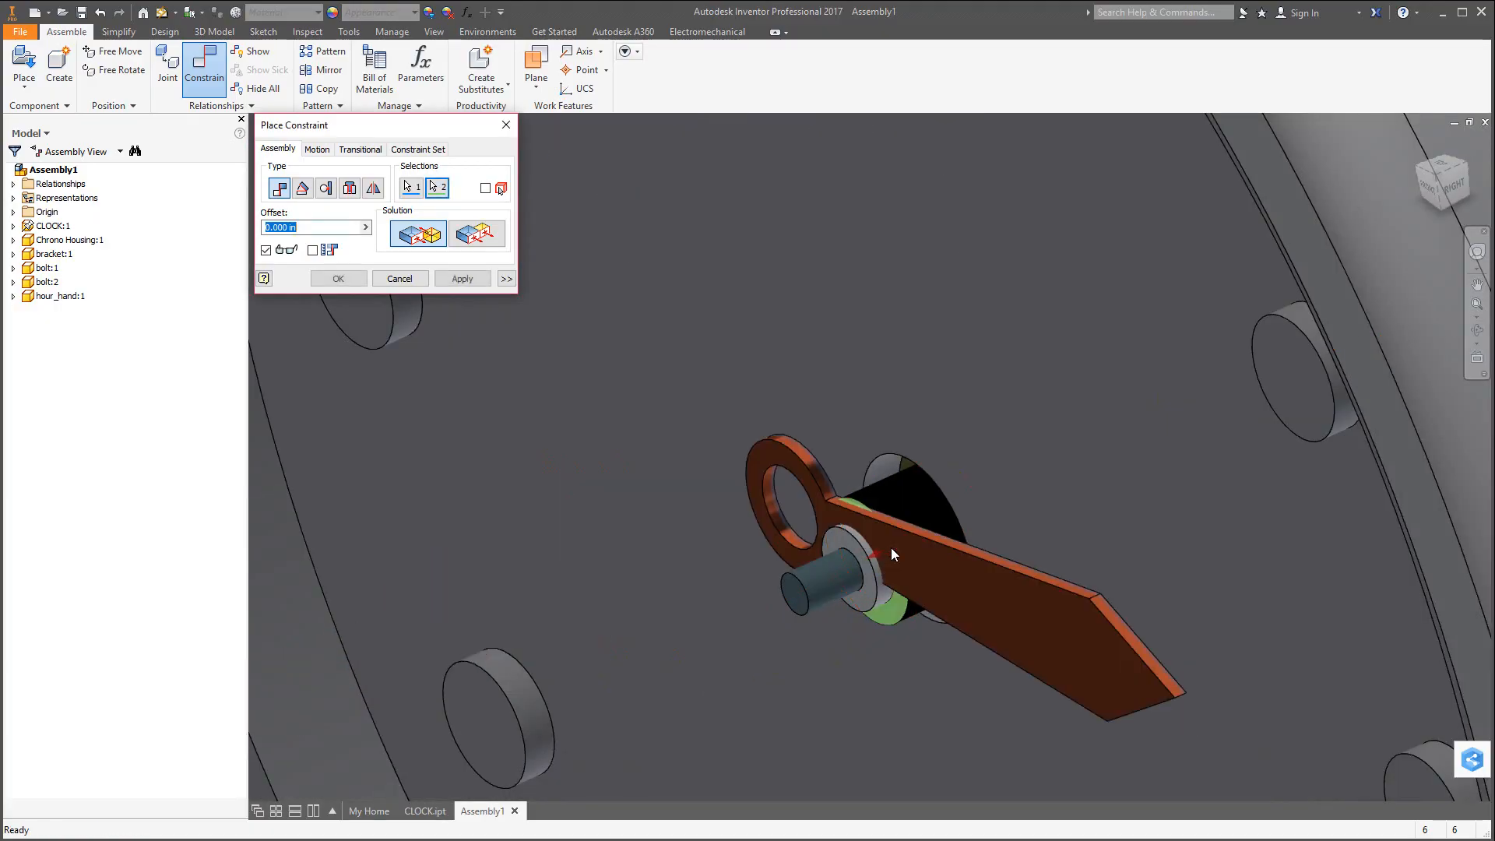
pyautogui.click(478, 279)
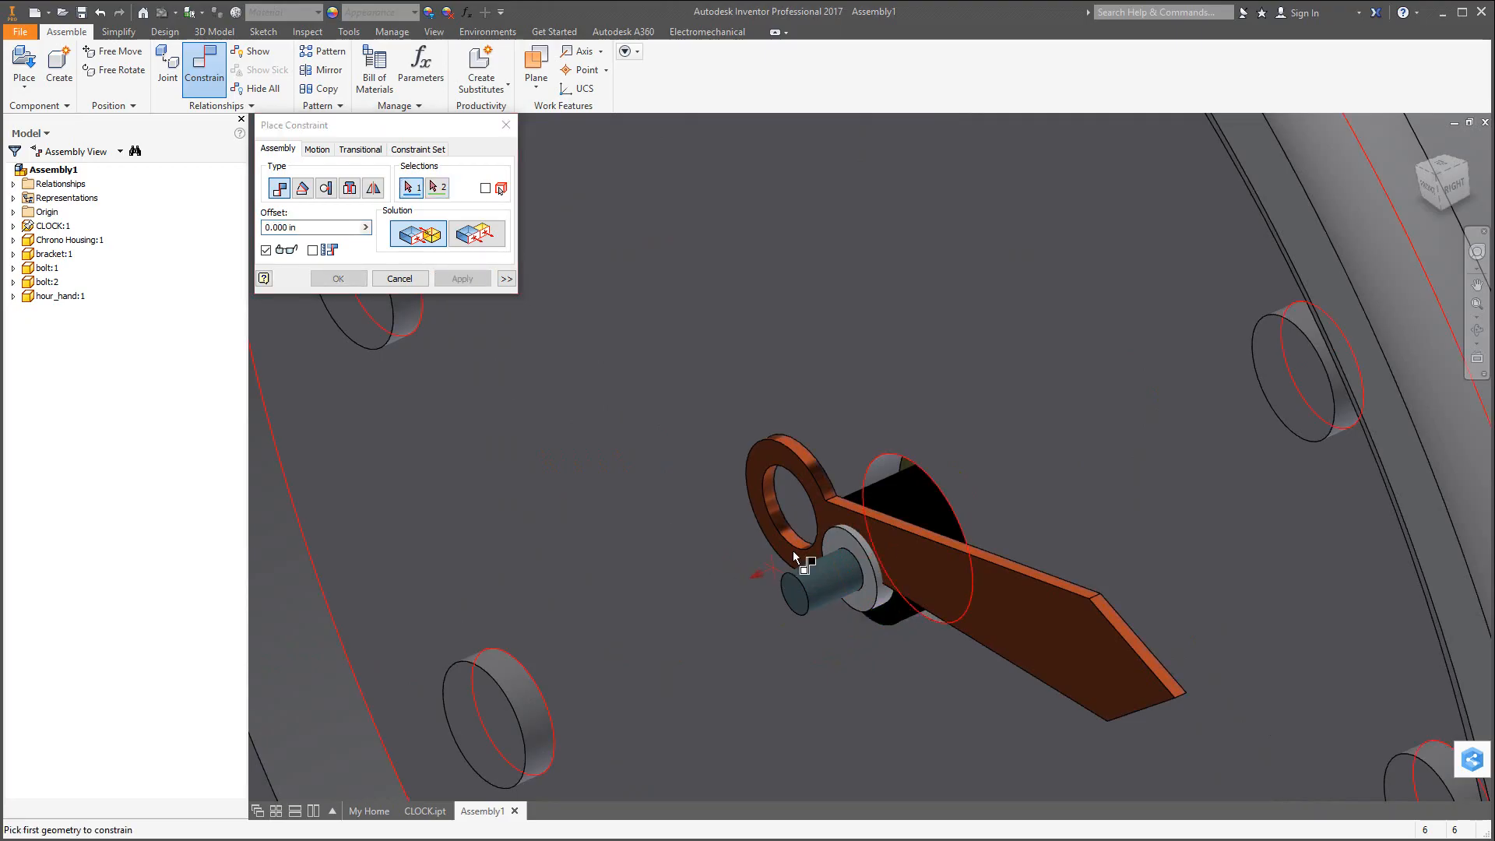
# Mate the axis of the hour hand's ring with the center shaft axis at 0.000 in offset and close the constraint dialog.
pyautogui.click(813, 465)
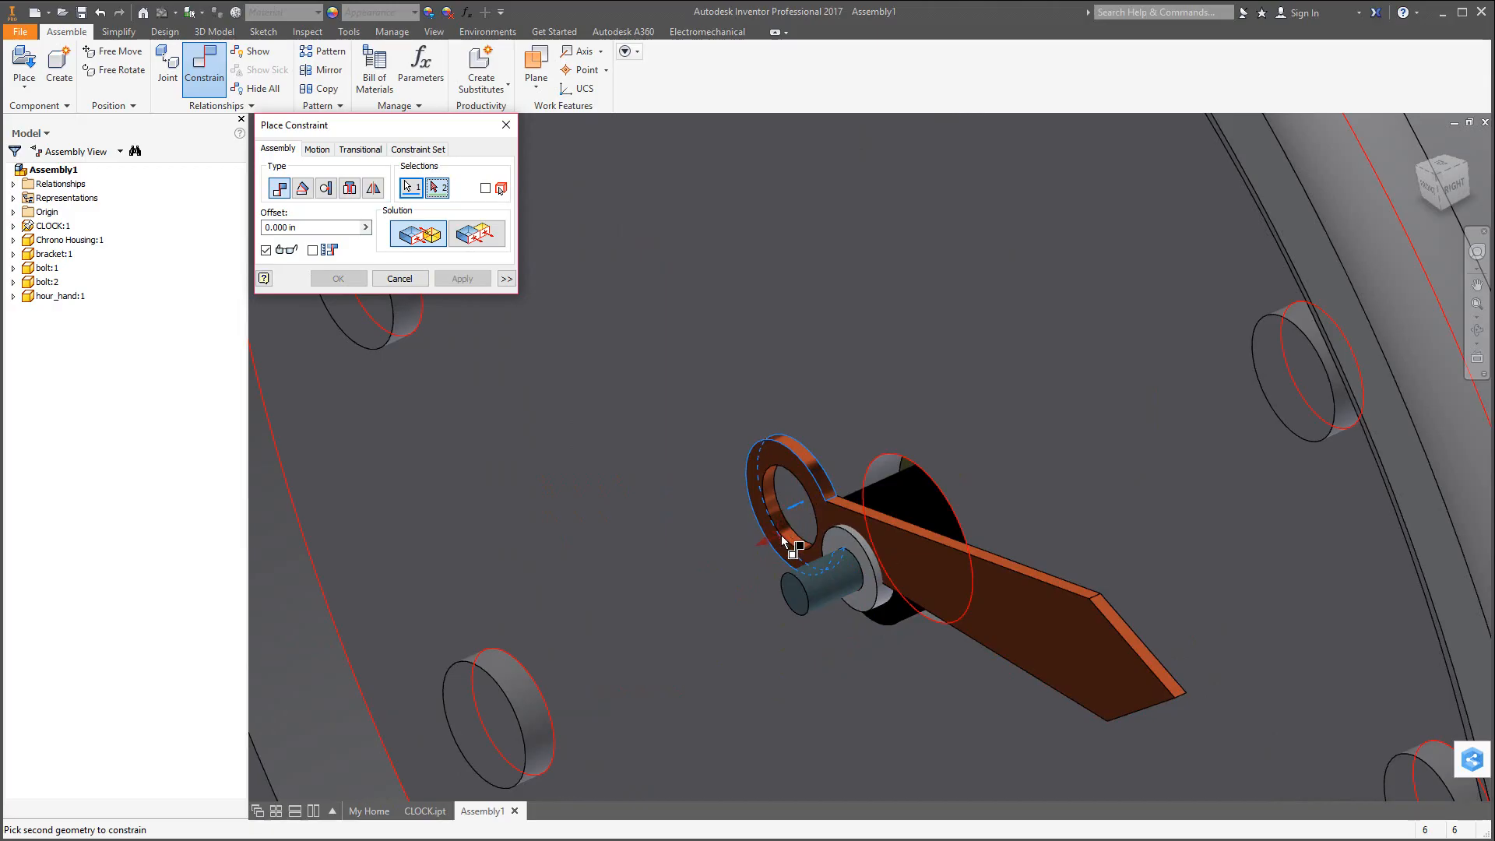
pyautogui.click(822, 591)
pyautogui.click(462, 278)
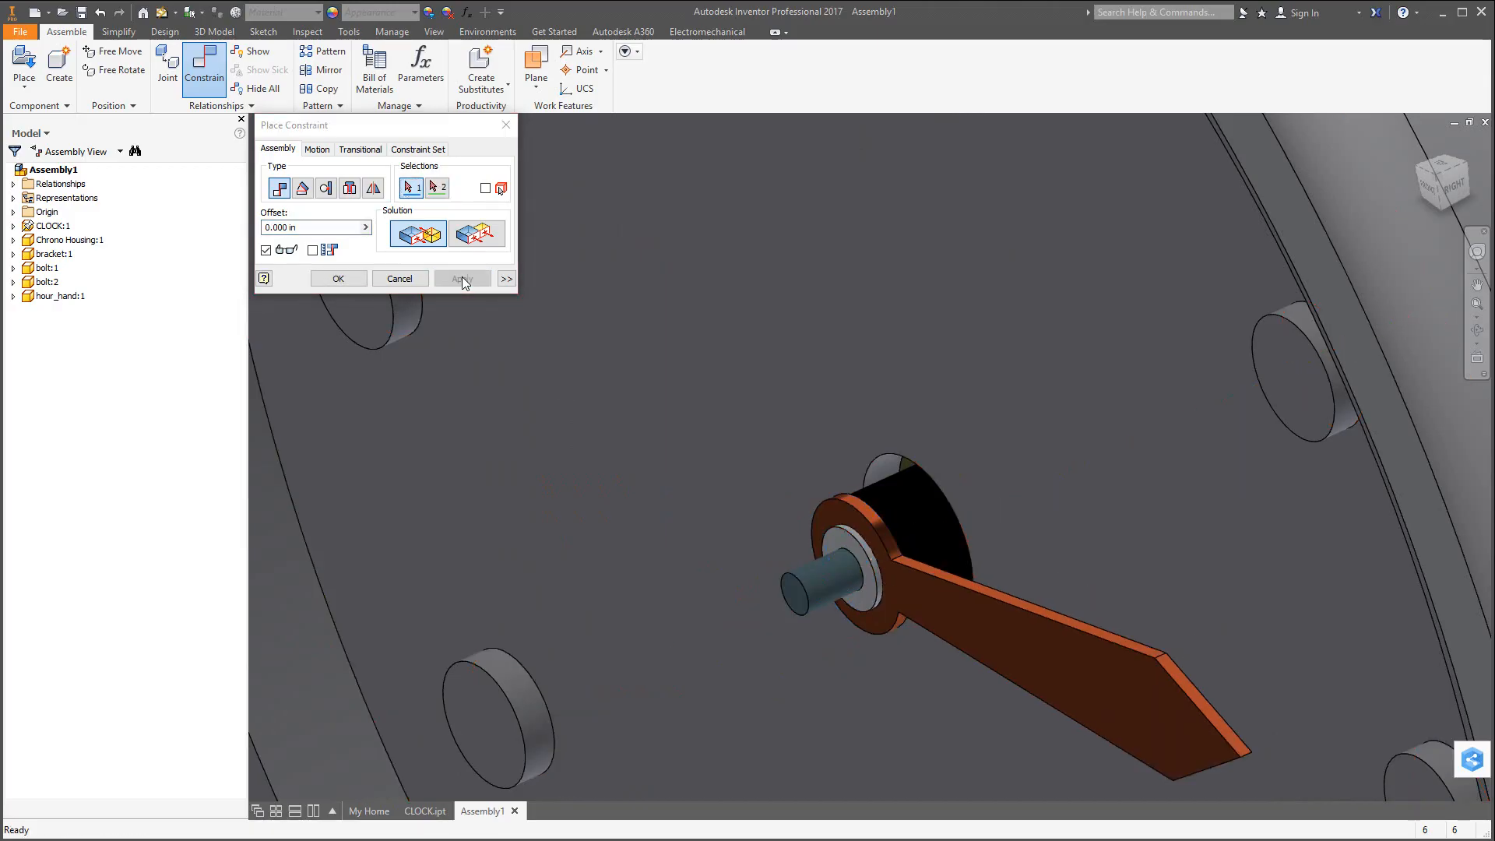
pyautogui.click(399, 278)
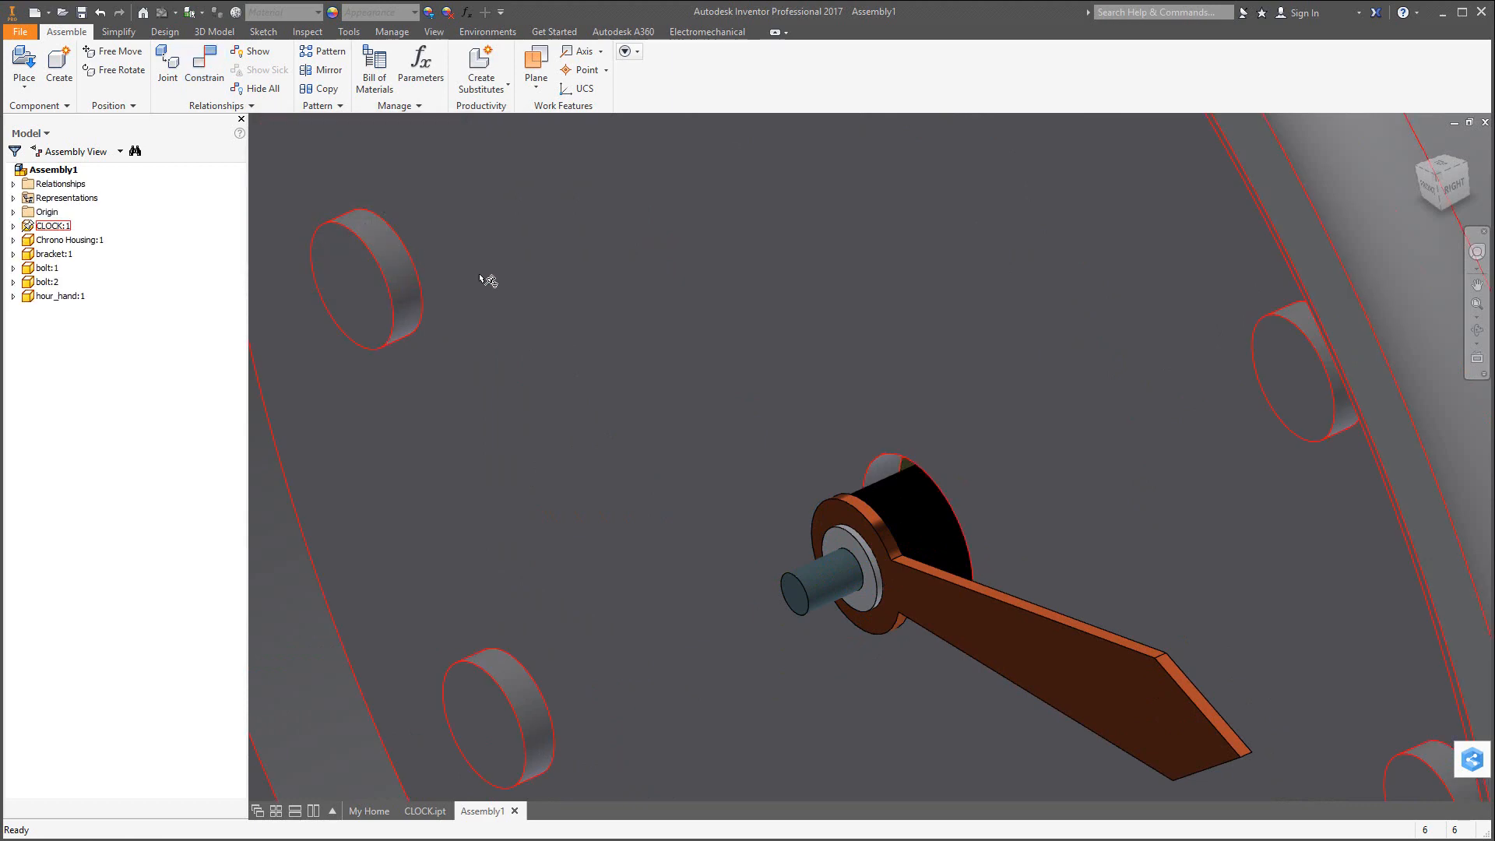
# Place a single instance of the minute_hand part in front of the clock face, beside the hour hand.
pyautogui.scroll(-5, 491, 280)
pyautogui.click(24, 67)
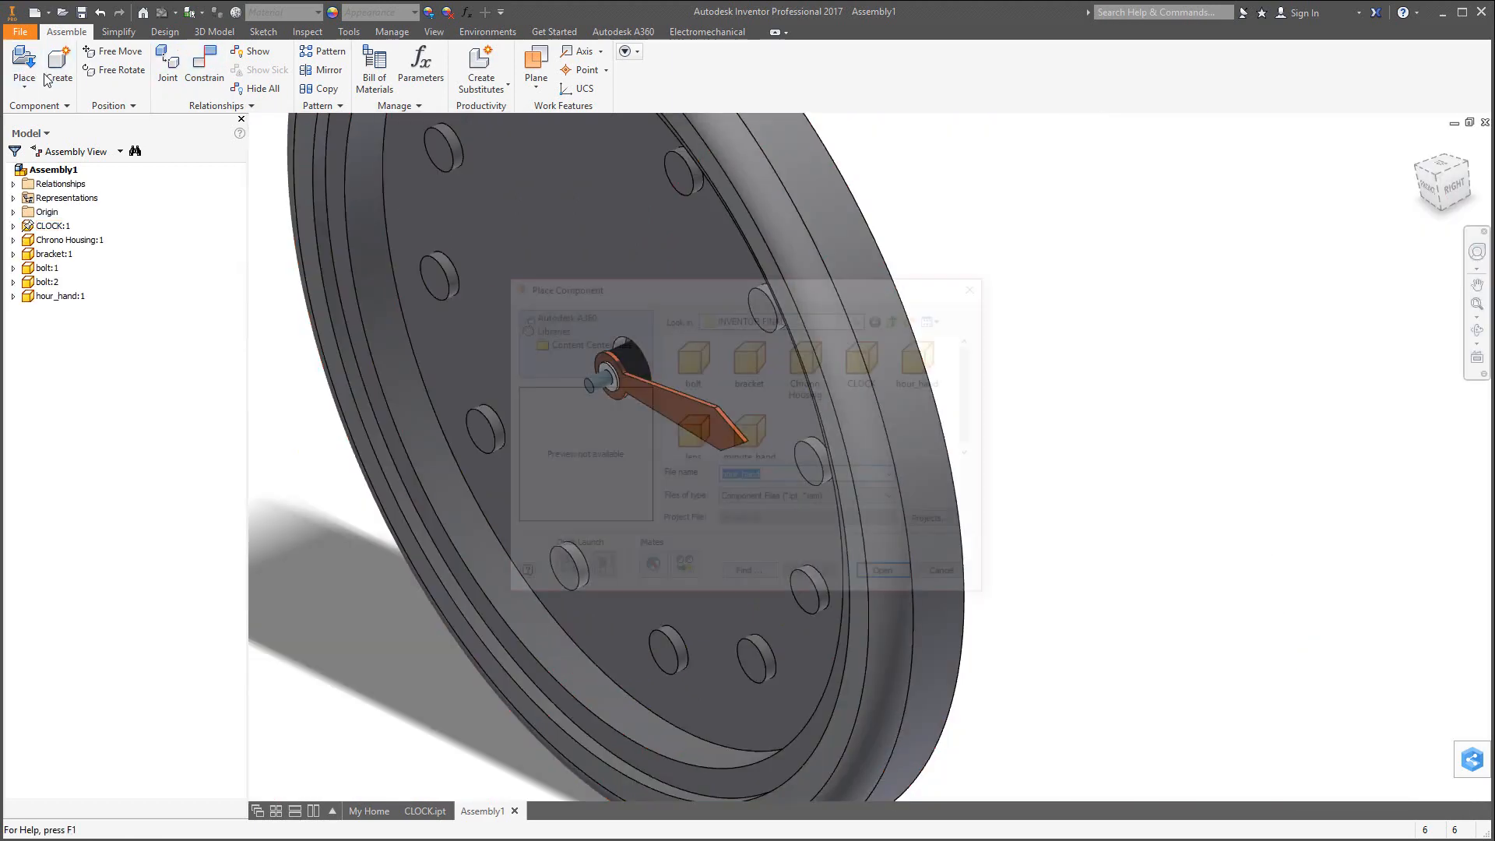
pyautogui.click(750, 432)
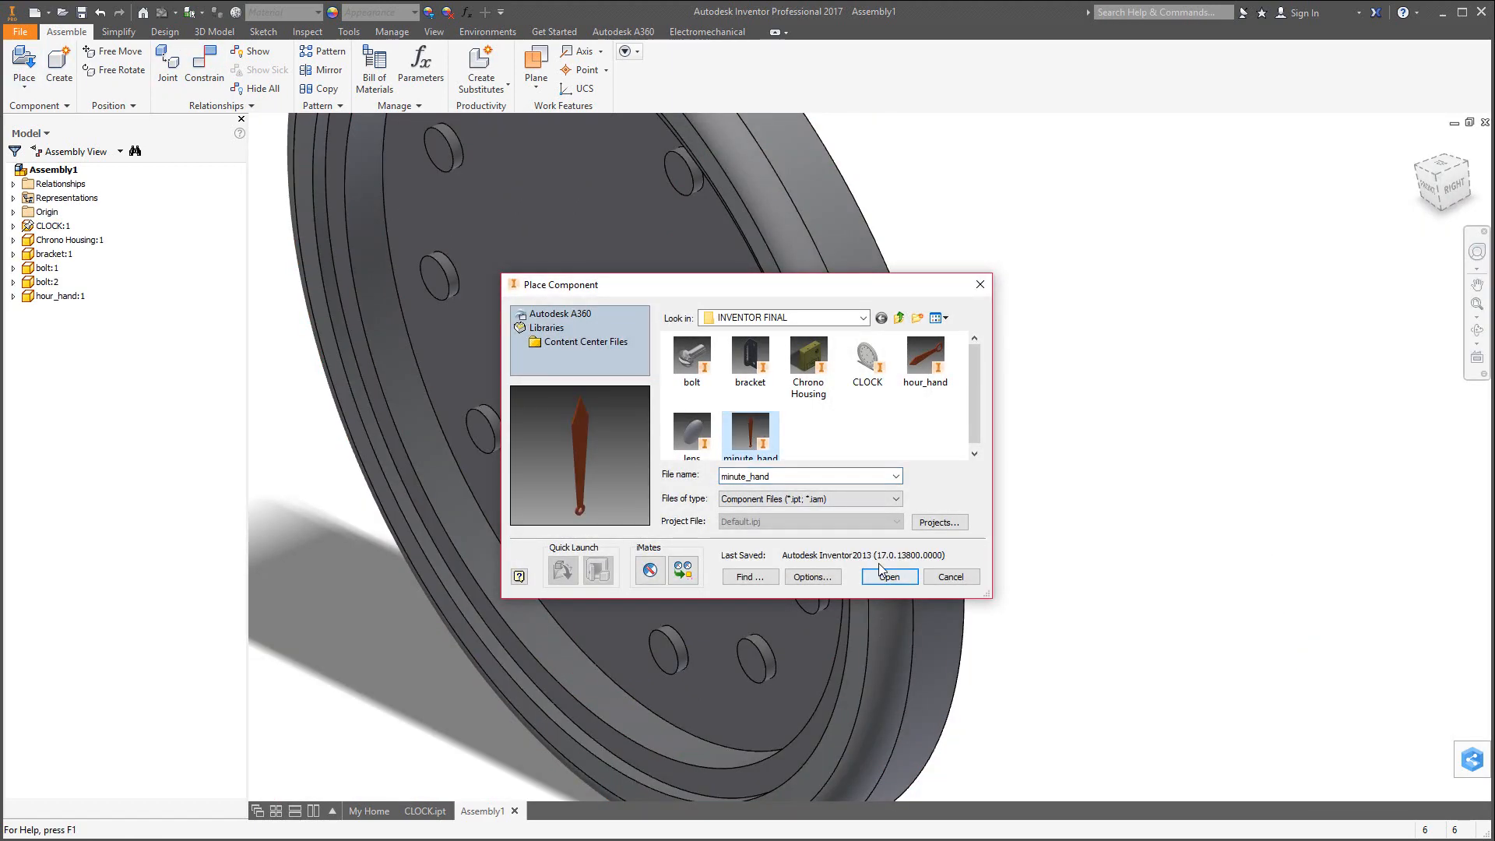
pyautogui.click(888, 577)
pyautogui.click(450, 330)
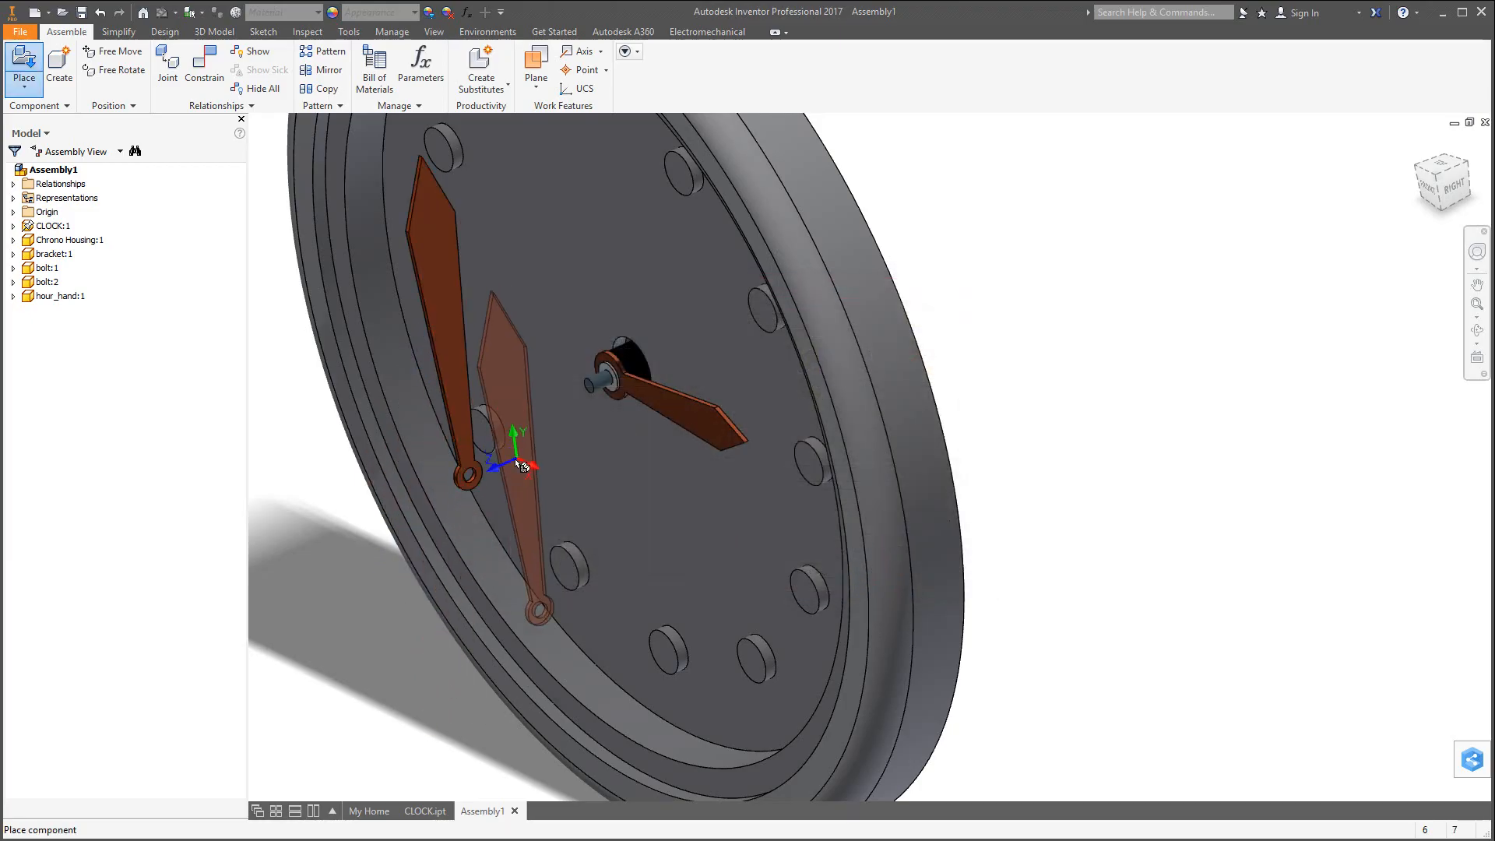
pyautogui.press('Escape')
# Mate the minute hand's flat face with the front face of the light-colored collar on the center shaft at 0.000 in offset.
pyautogui.scroll(5, 535, 413)
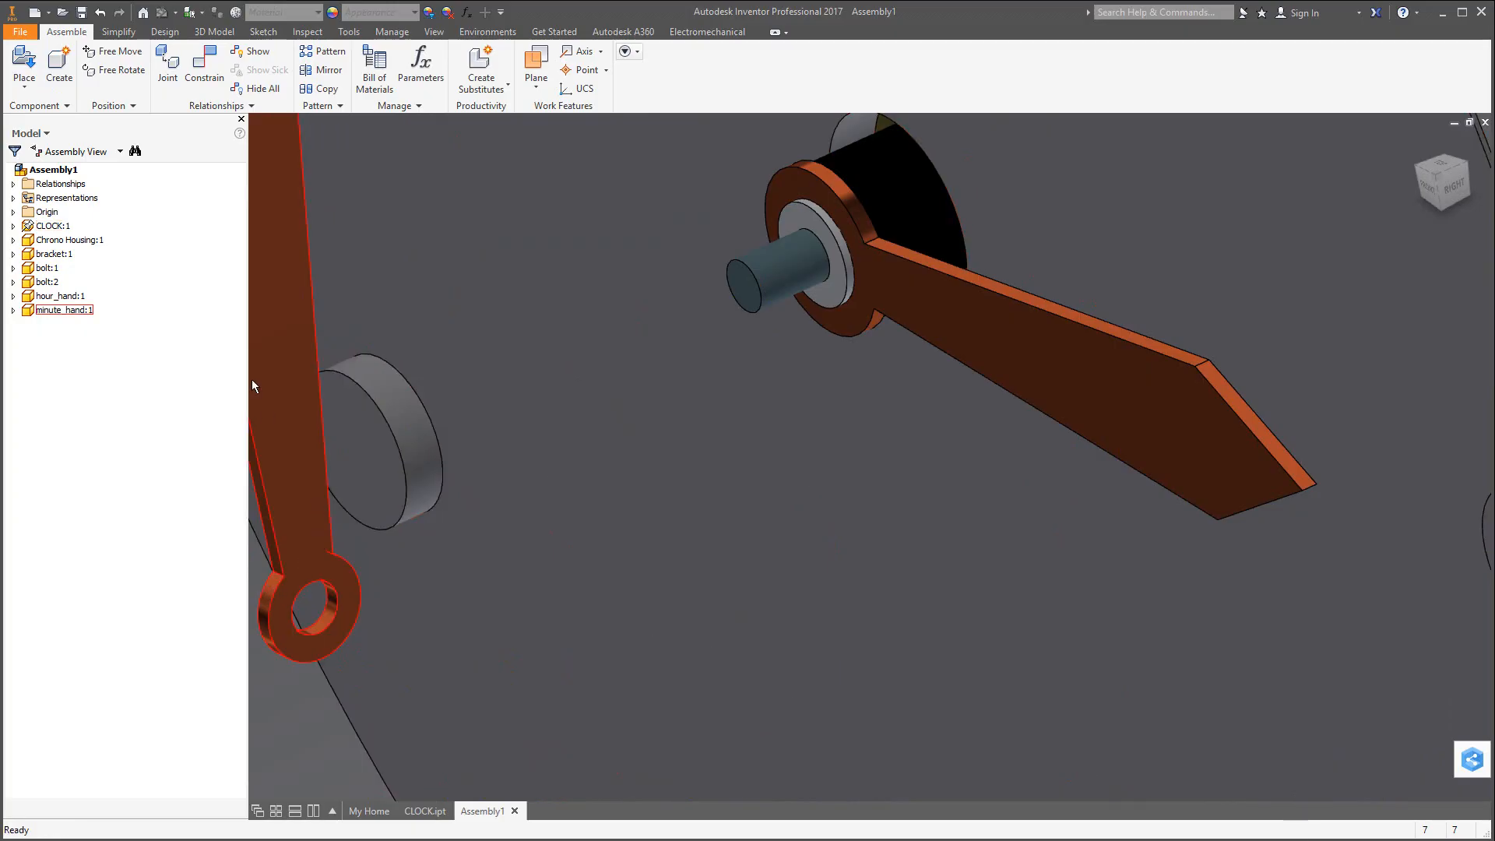
pyautogui.click(204, 68)
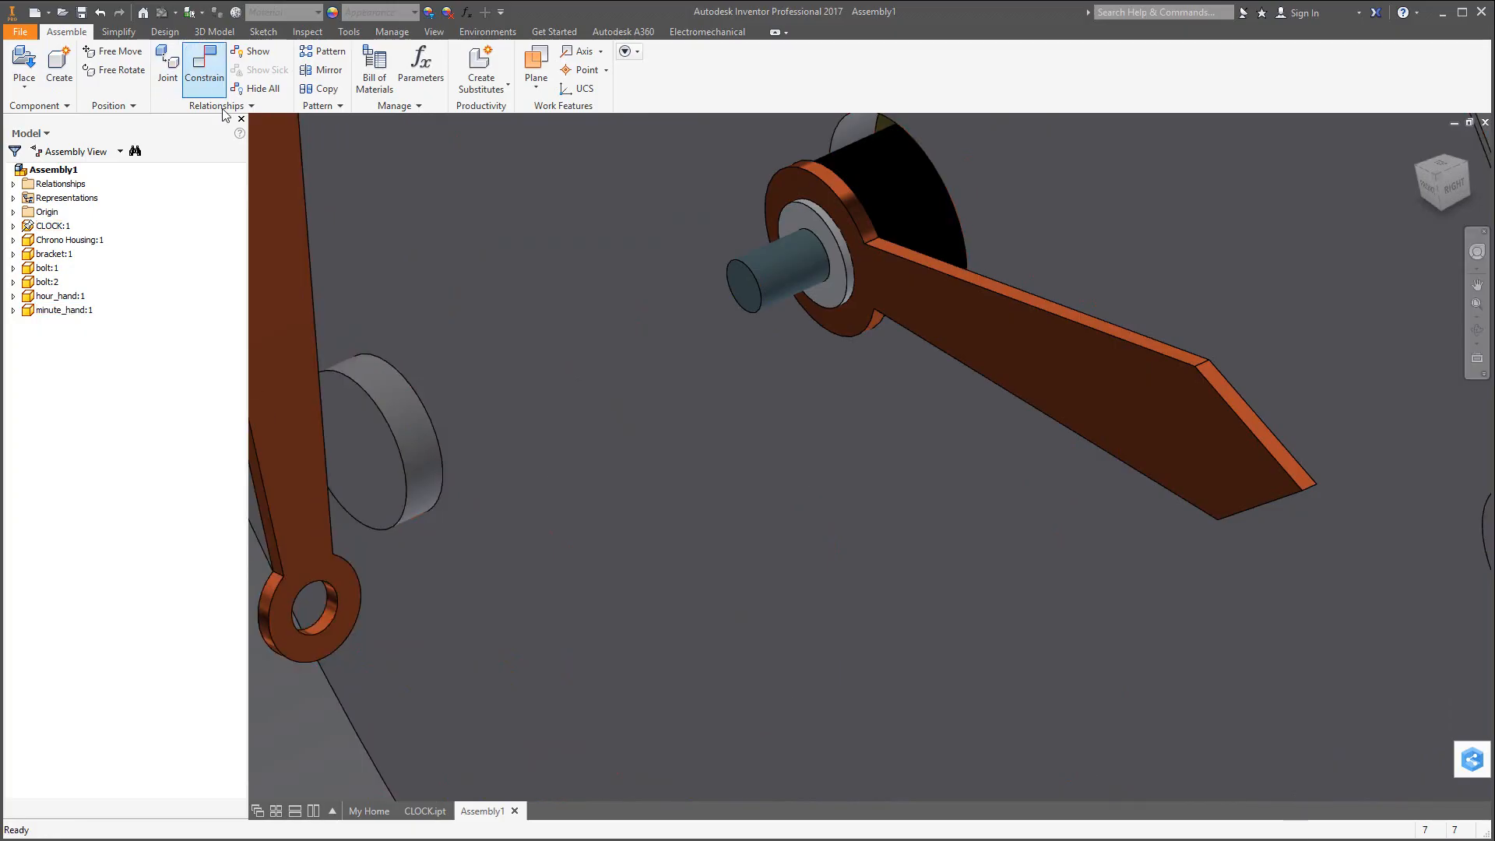
pyautogui.click(302, 540)
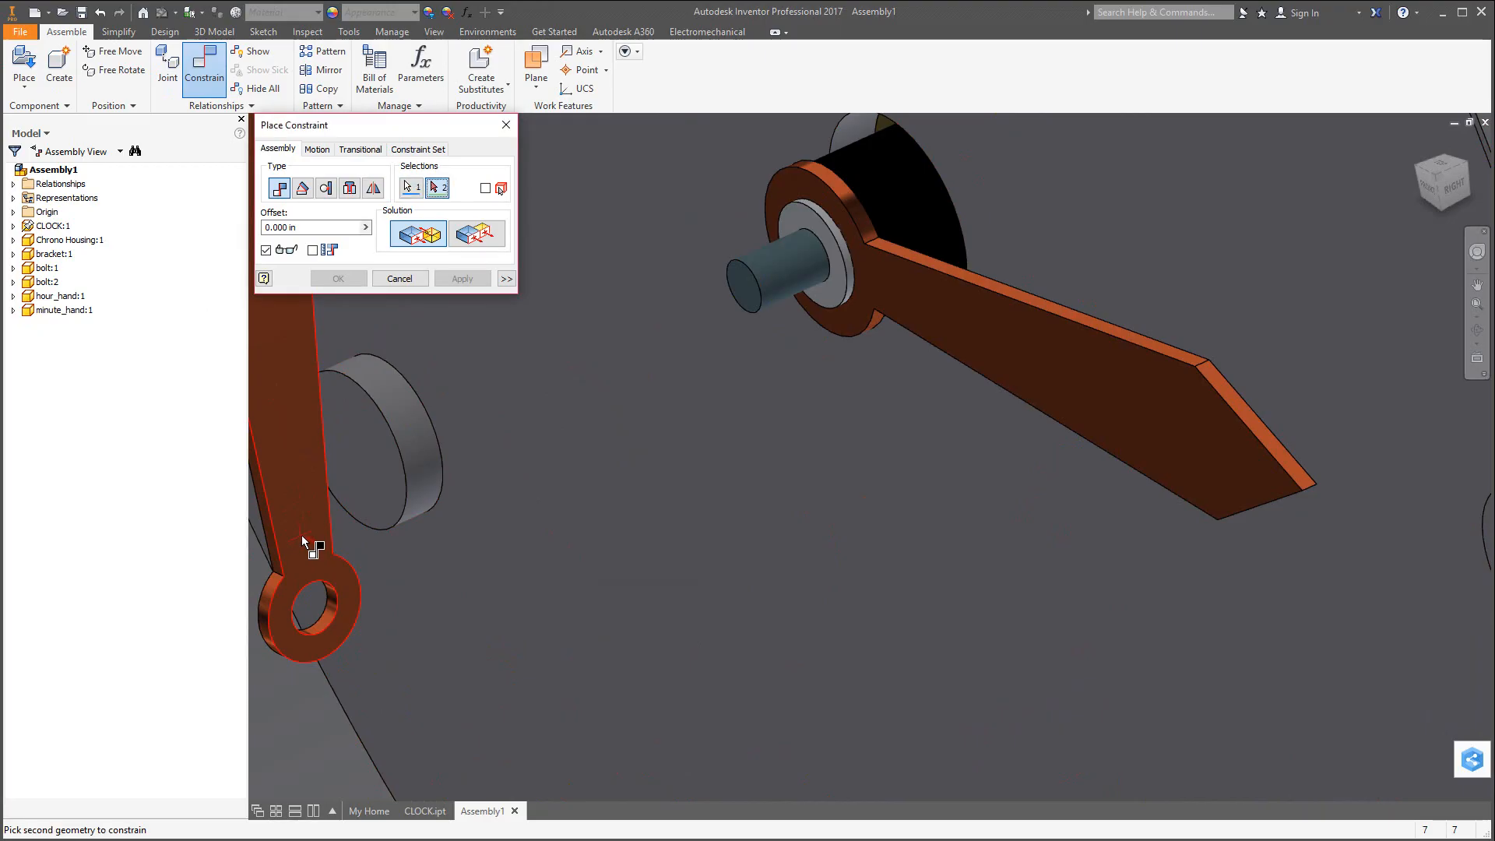
pyautogui.click(845, 302)
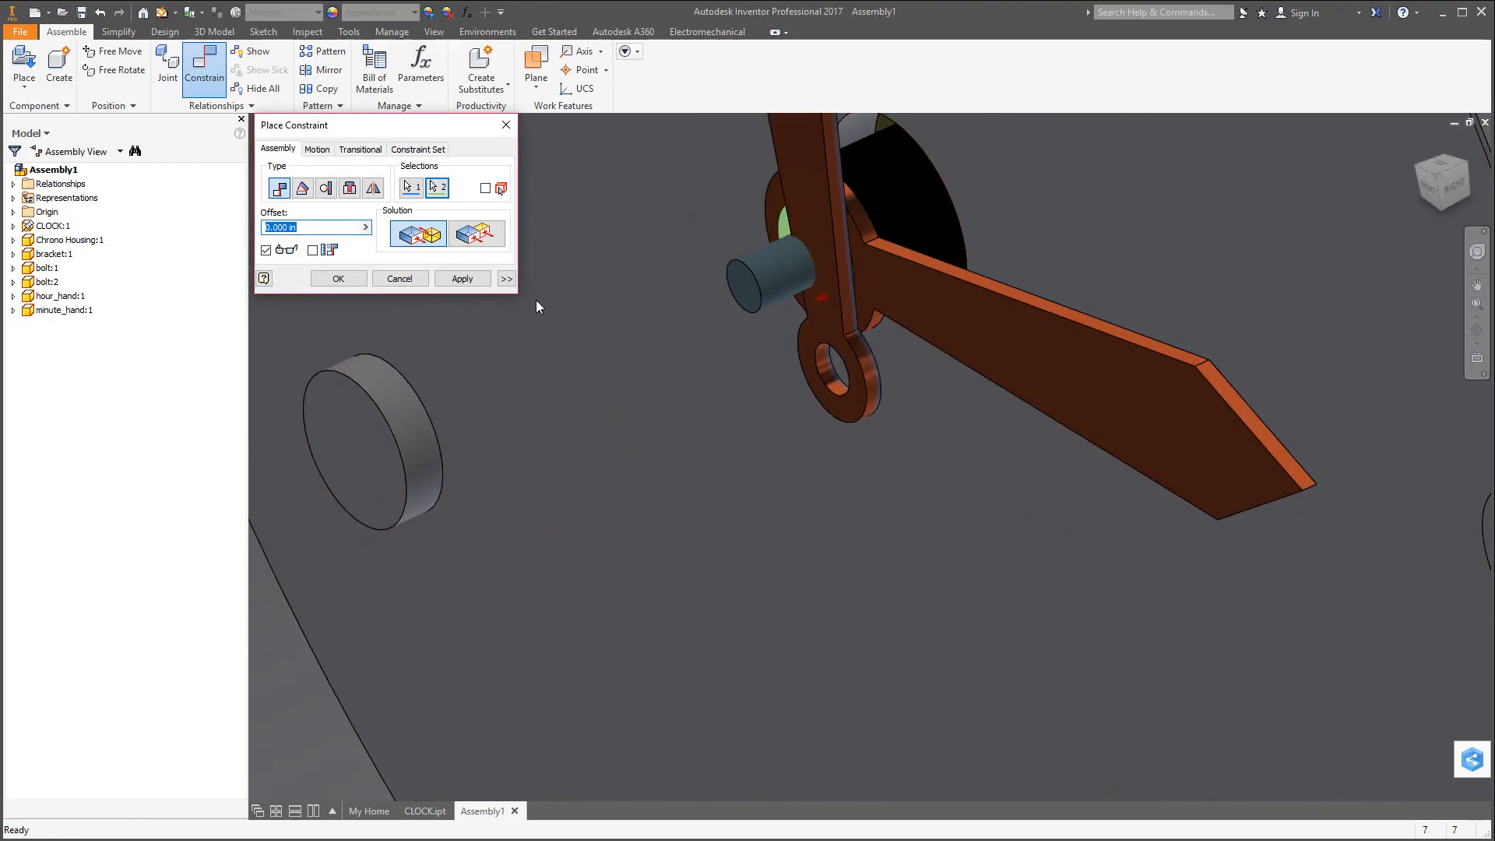
pyautogui.click(462, 279)
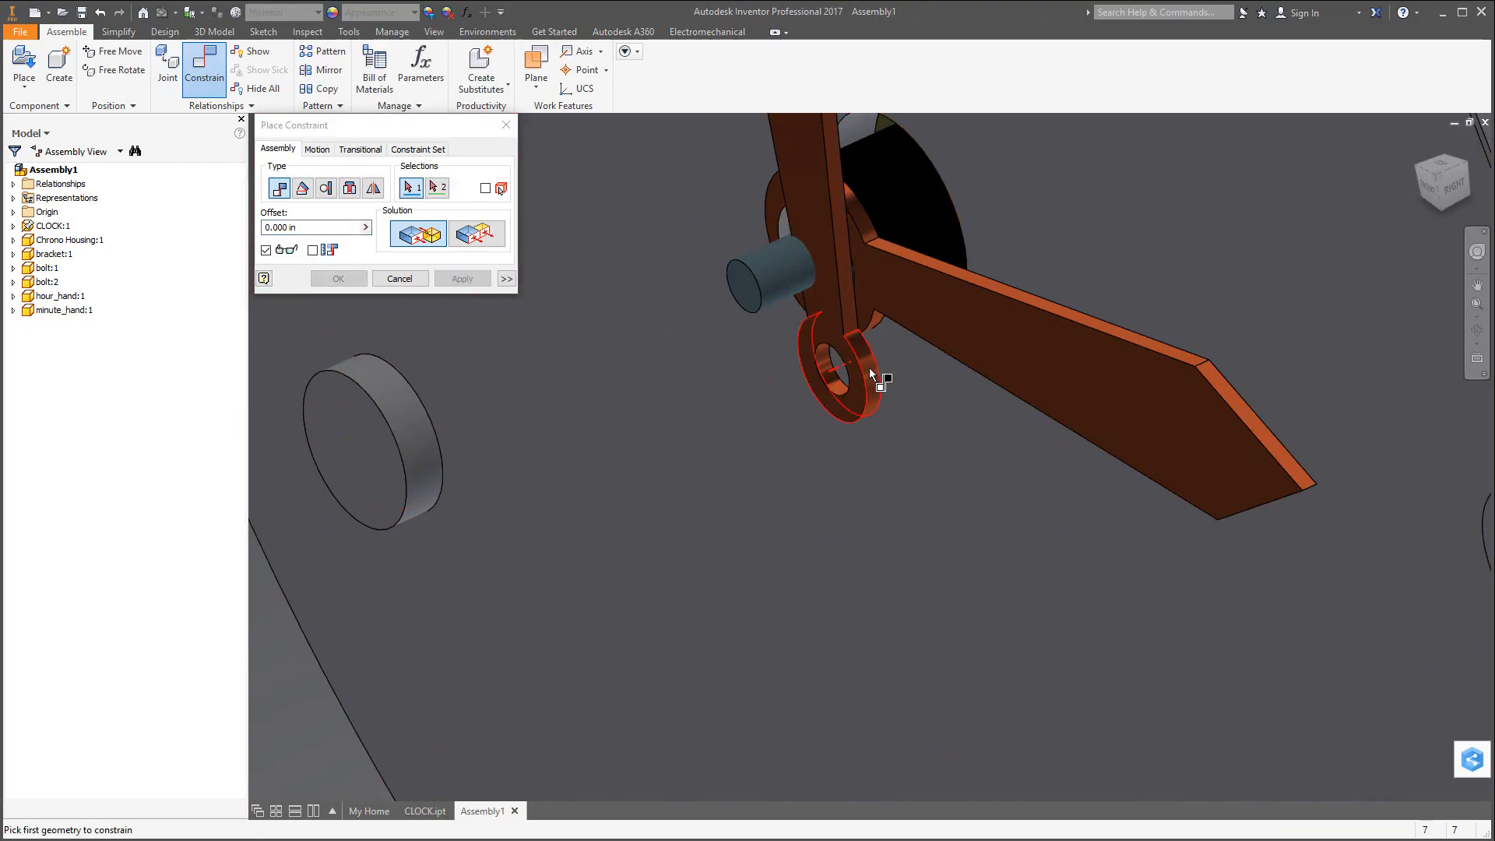
# Mate the minute hand's hole axis with the center shaft axis at 0.000 in offset and close the constraint dialog.
pyautogui.click(834, 386)
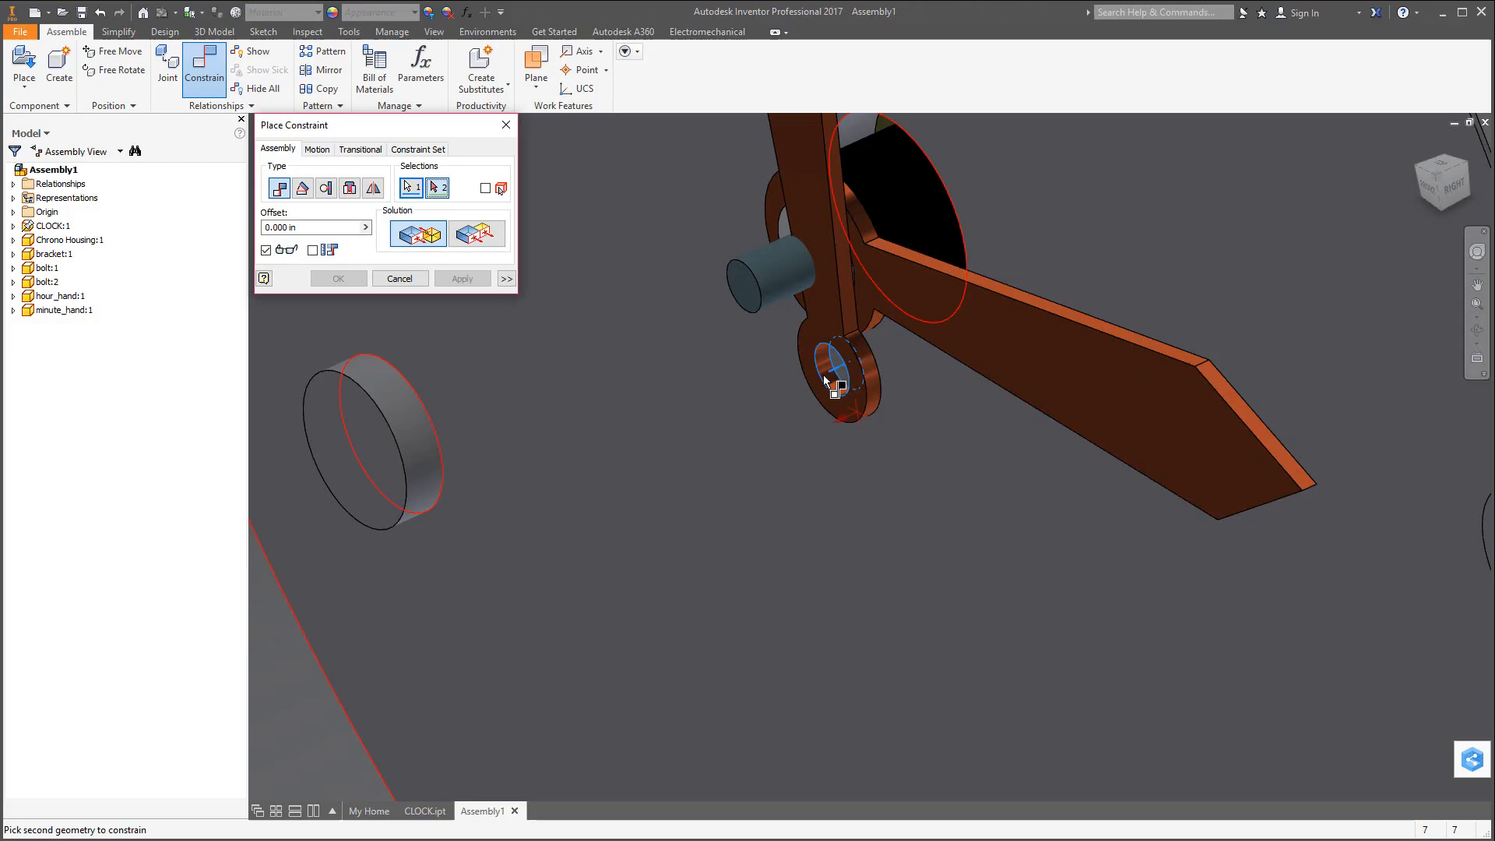
pyautogui.click(777, 281)
pyautogui.click(339, 279)
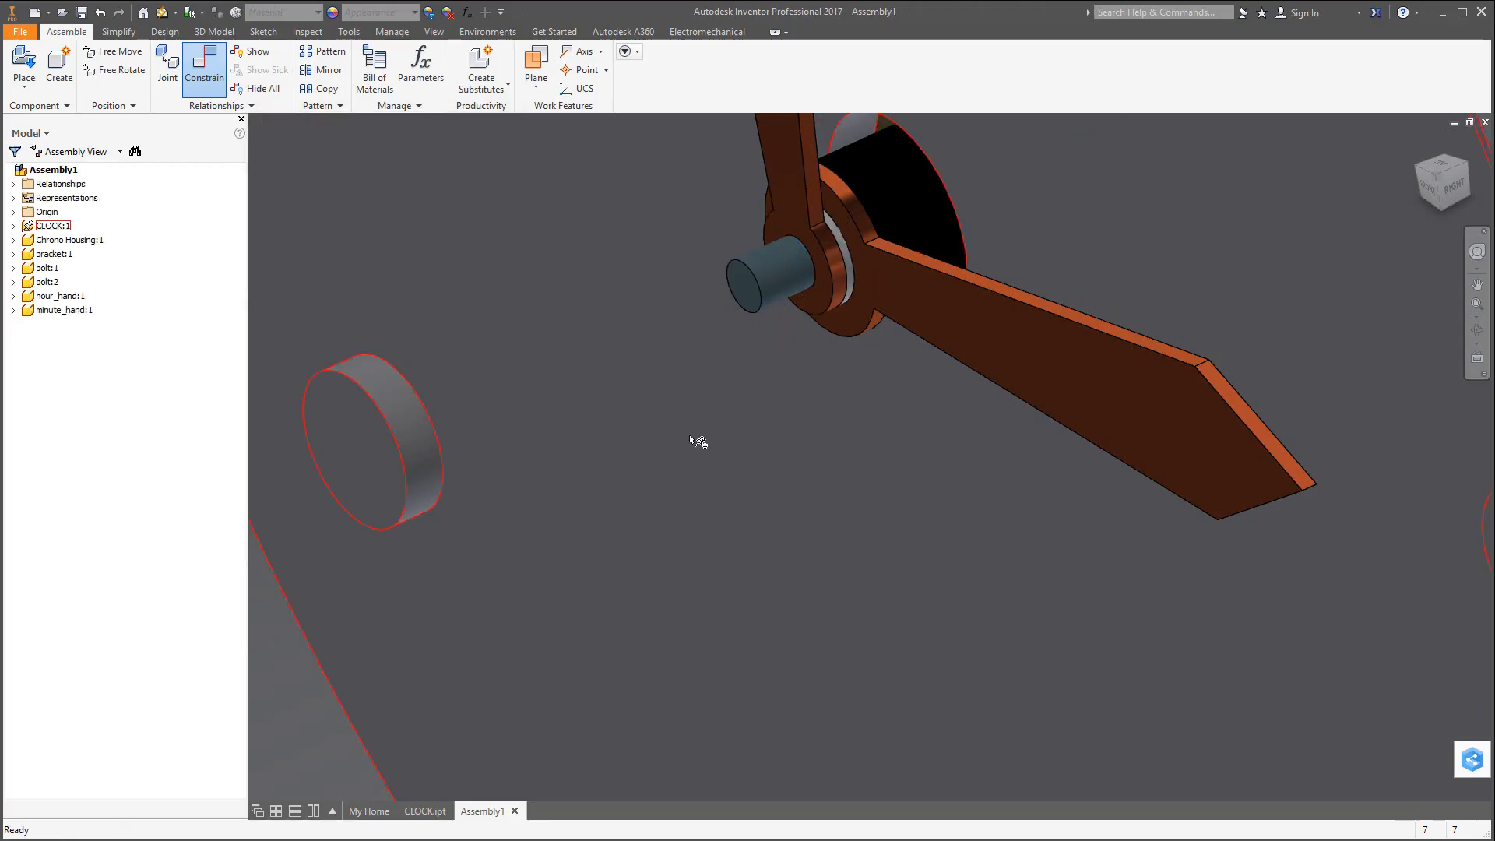
# Place a single instance of the lens part in front of the clock.
pyautogui.scroll(-10, 732, 459)
pyautogui.click(116, 70)
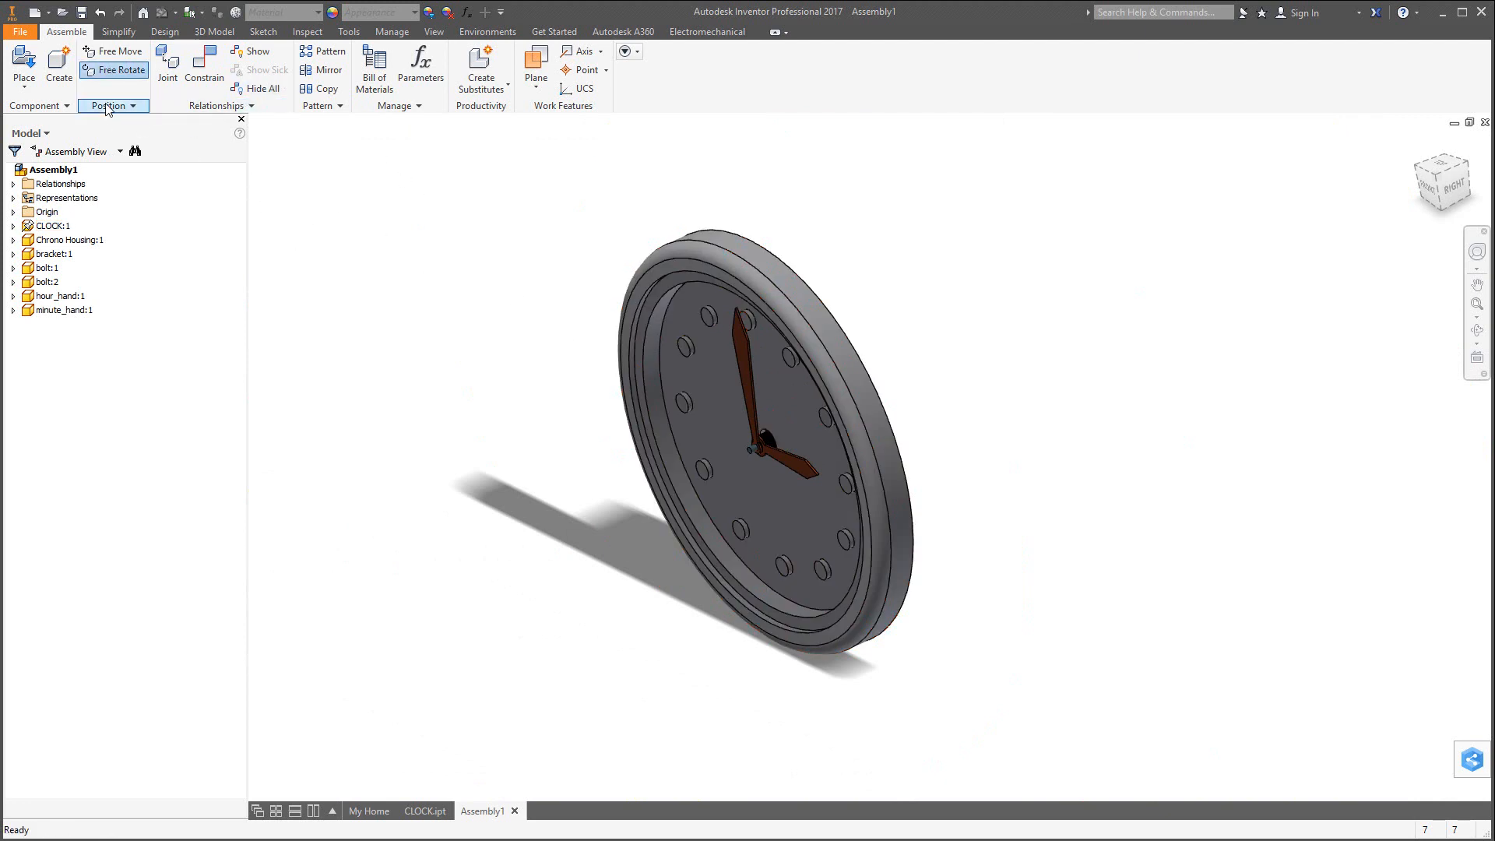
pyautogui.click(25, 64)
pyautogui.click(692, 431)
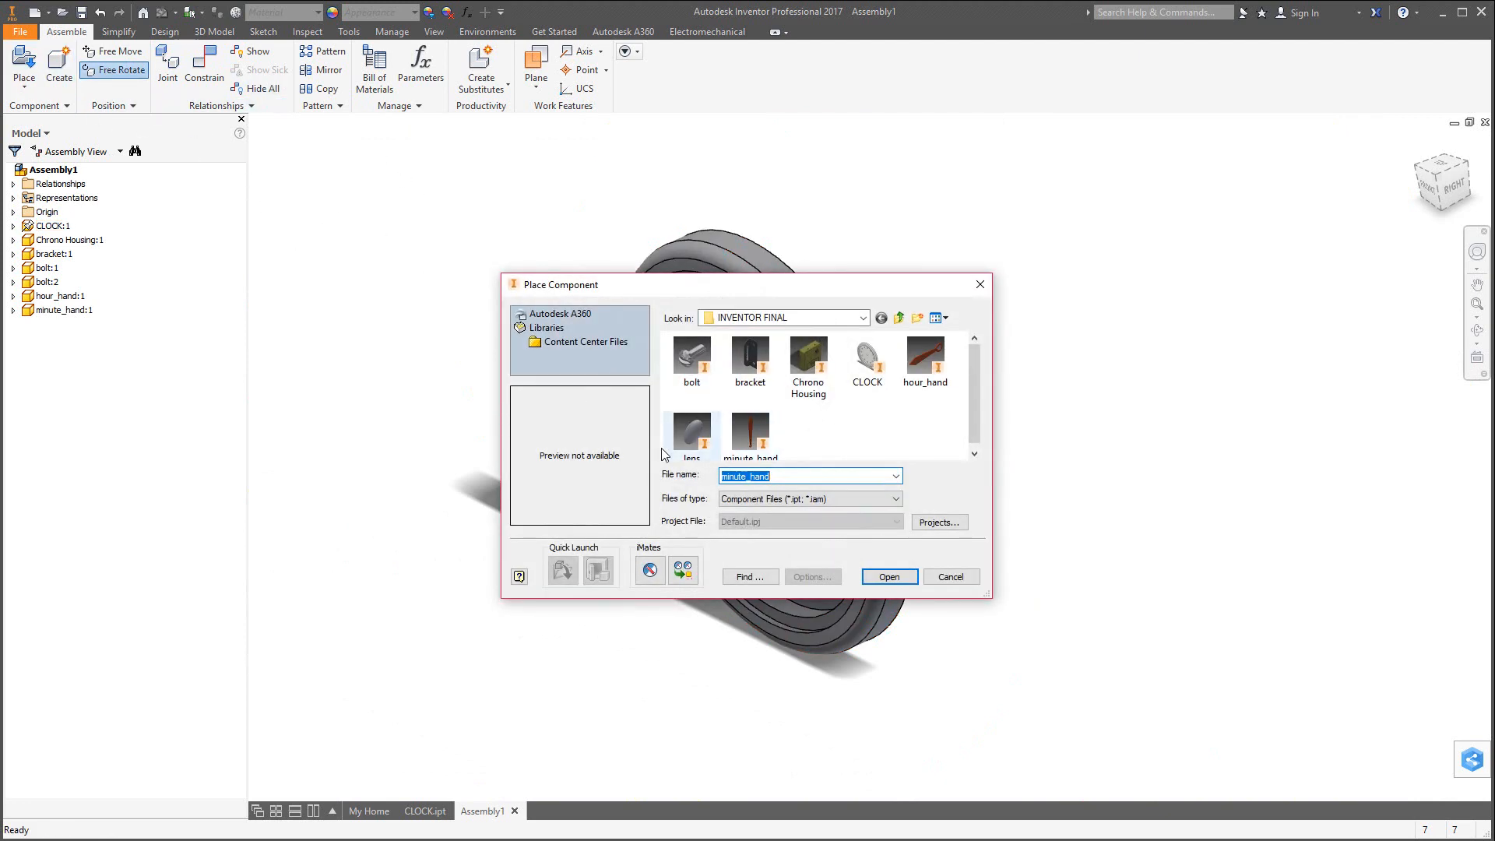
pyautogui.click(896, 577)
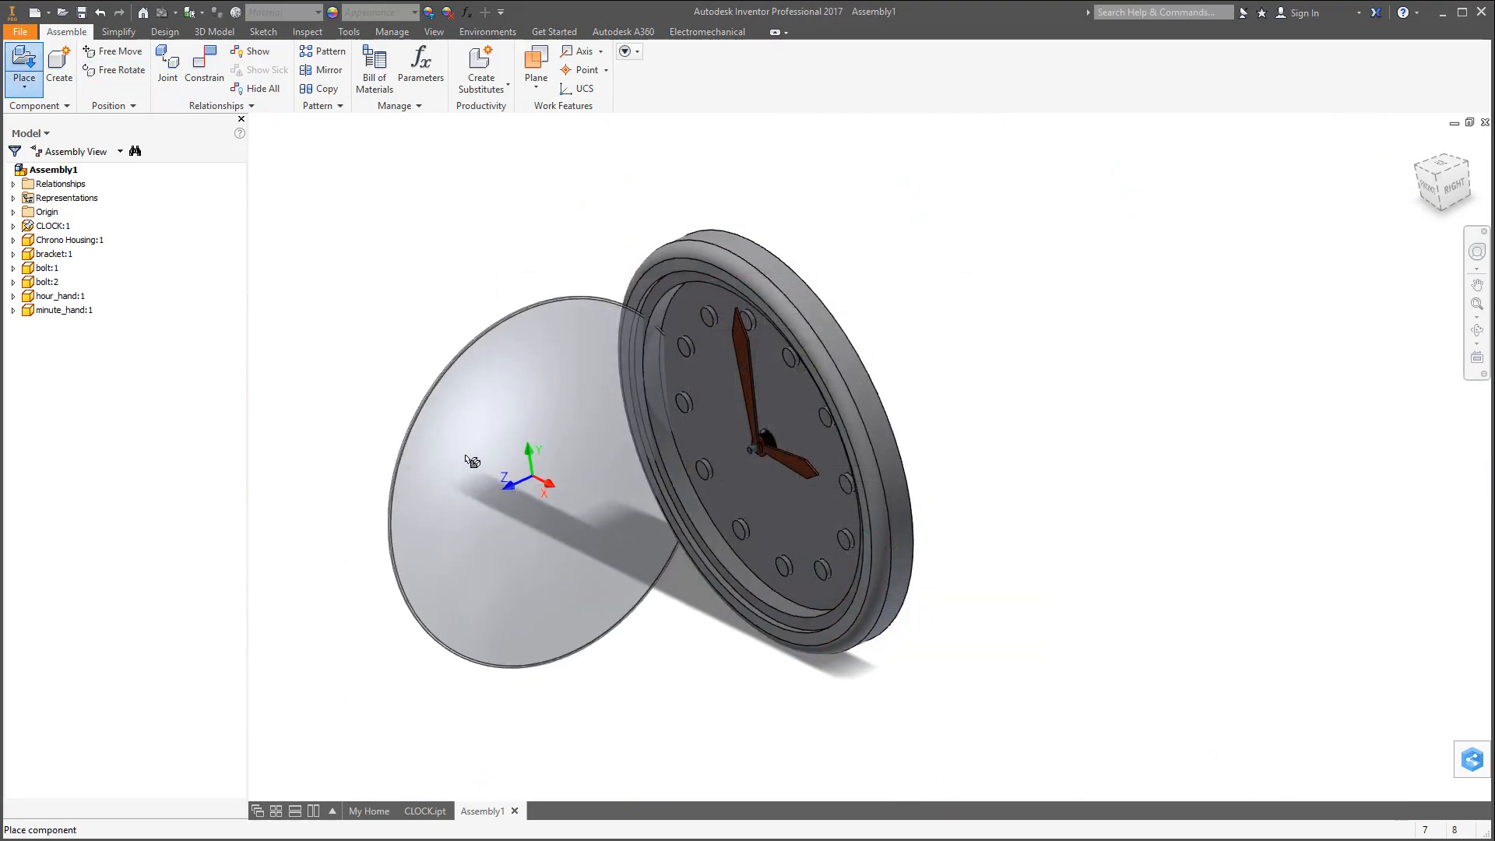
pyautogui.click(496, 419)
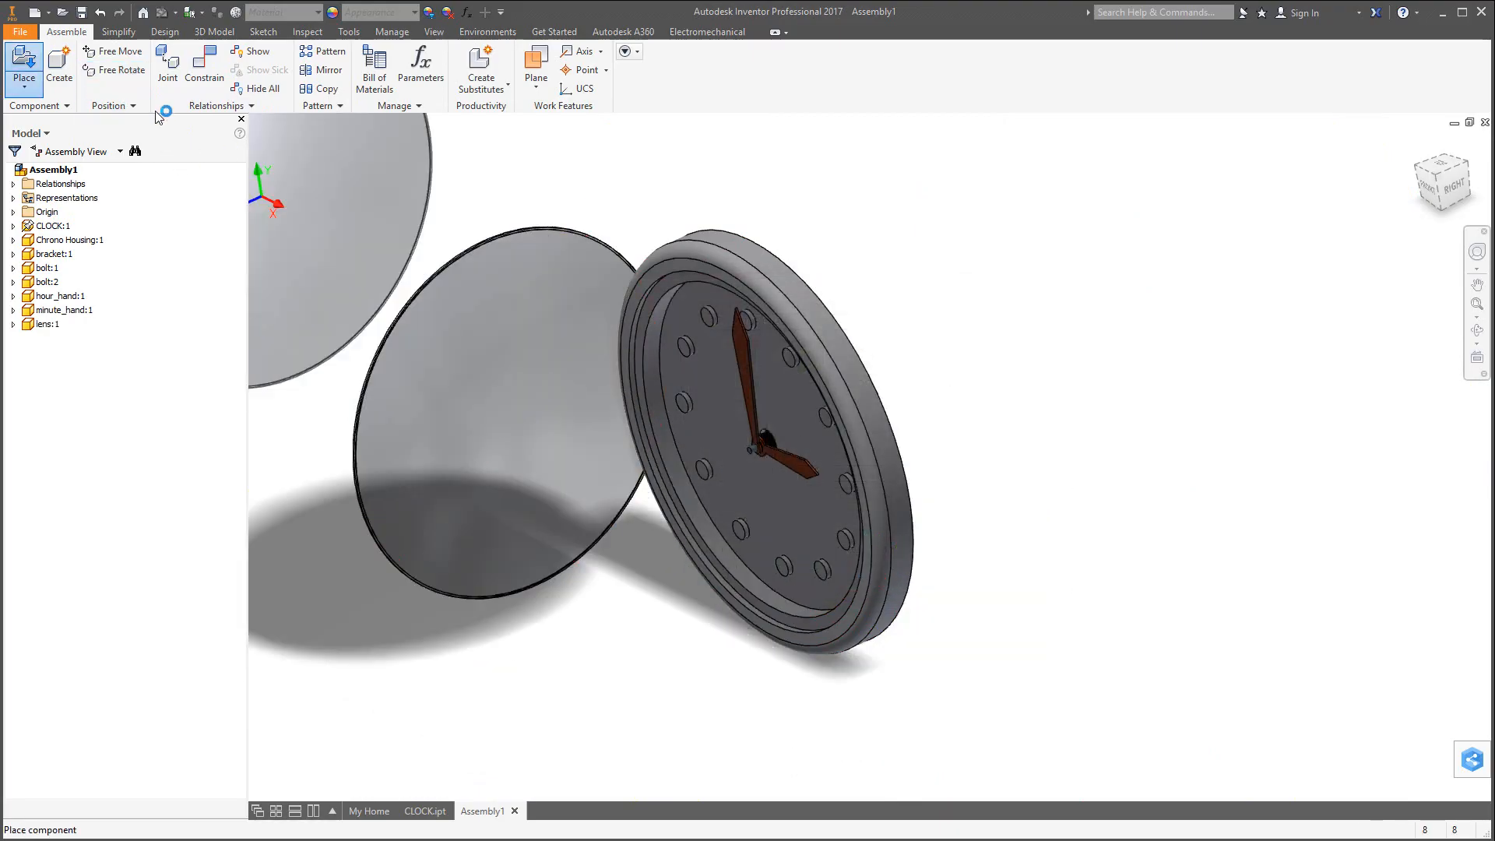
pyautogui.press('Escape')
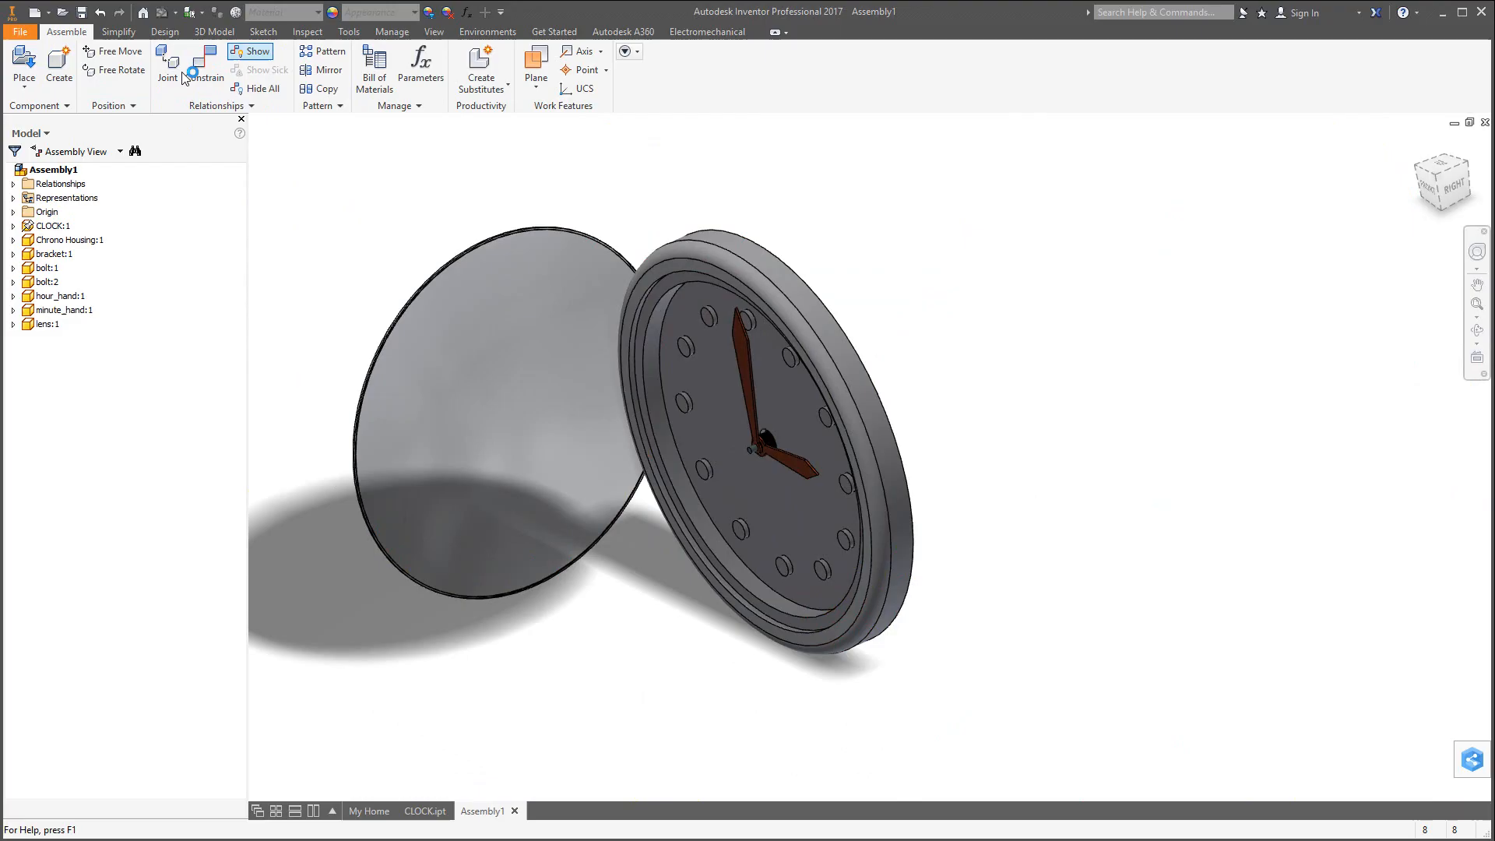
# Free-rotate the lens to turn it closer to the clock's orientation, with its domed side facing away from the clock face.
pyautogui.click(121, 69)
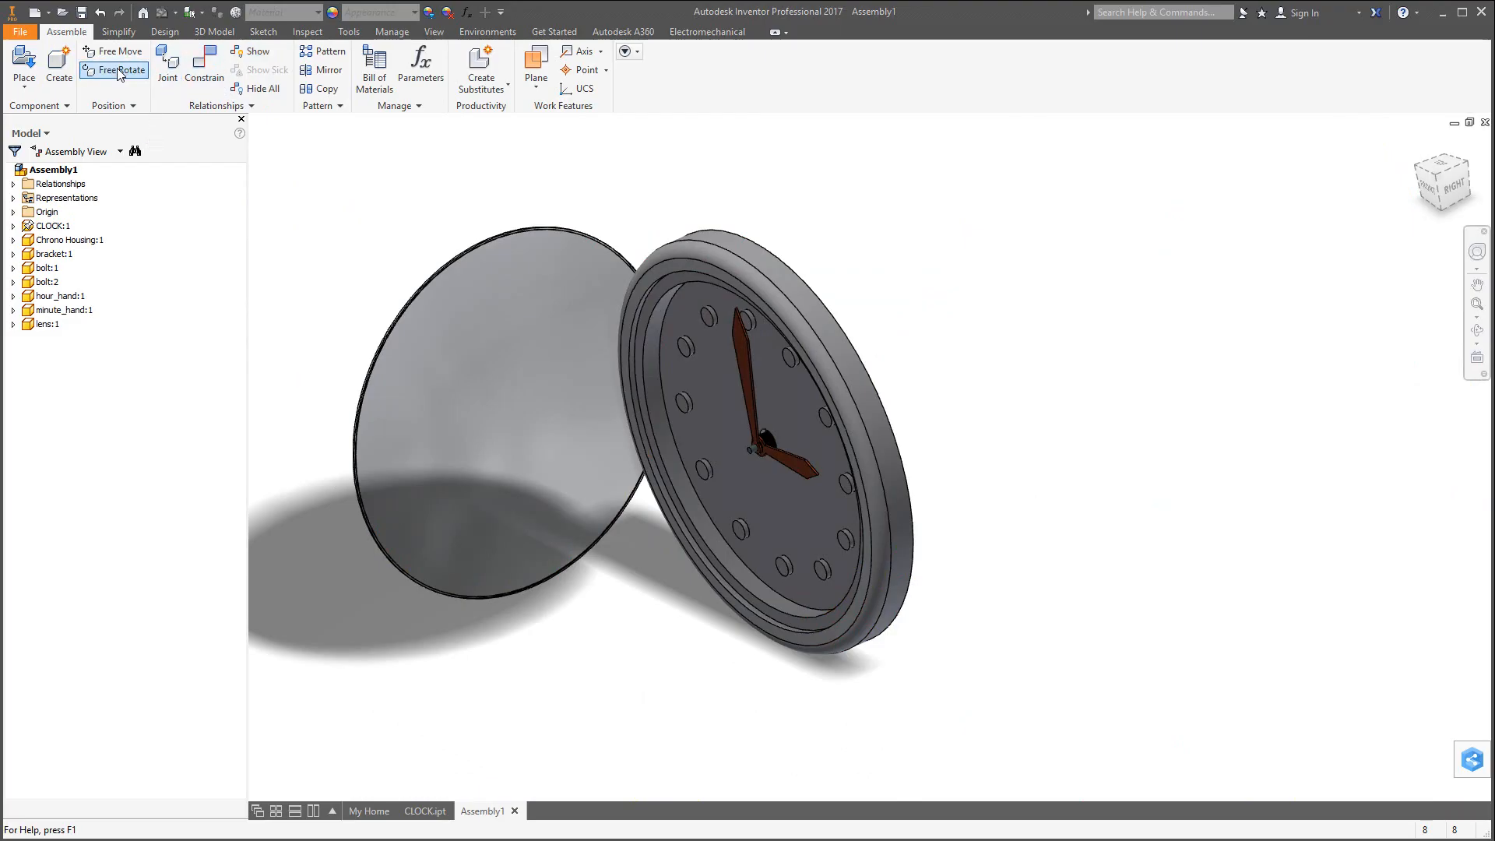
pyautogui.click(389, 407)
pyautogui.moveTo(402, 406)
pyautogui.mouseDown()
pyautogui.moveTo(434, 421)
pyautogui.moveTo(408, 421)
pyautogui.moveTo(382, 390)
pyautogui.moveTo(398, 400)
pyautogui.mouseUp()
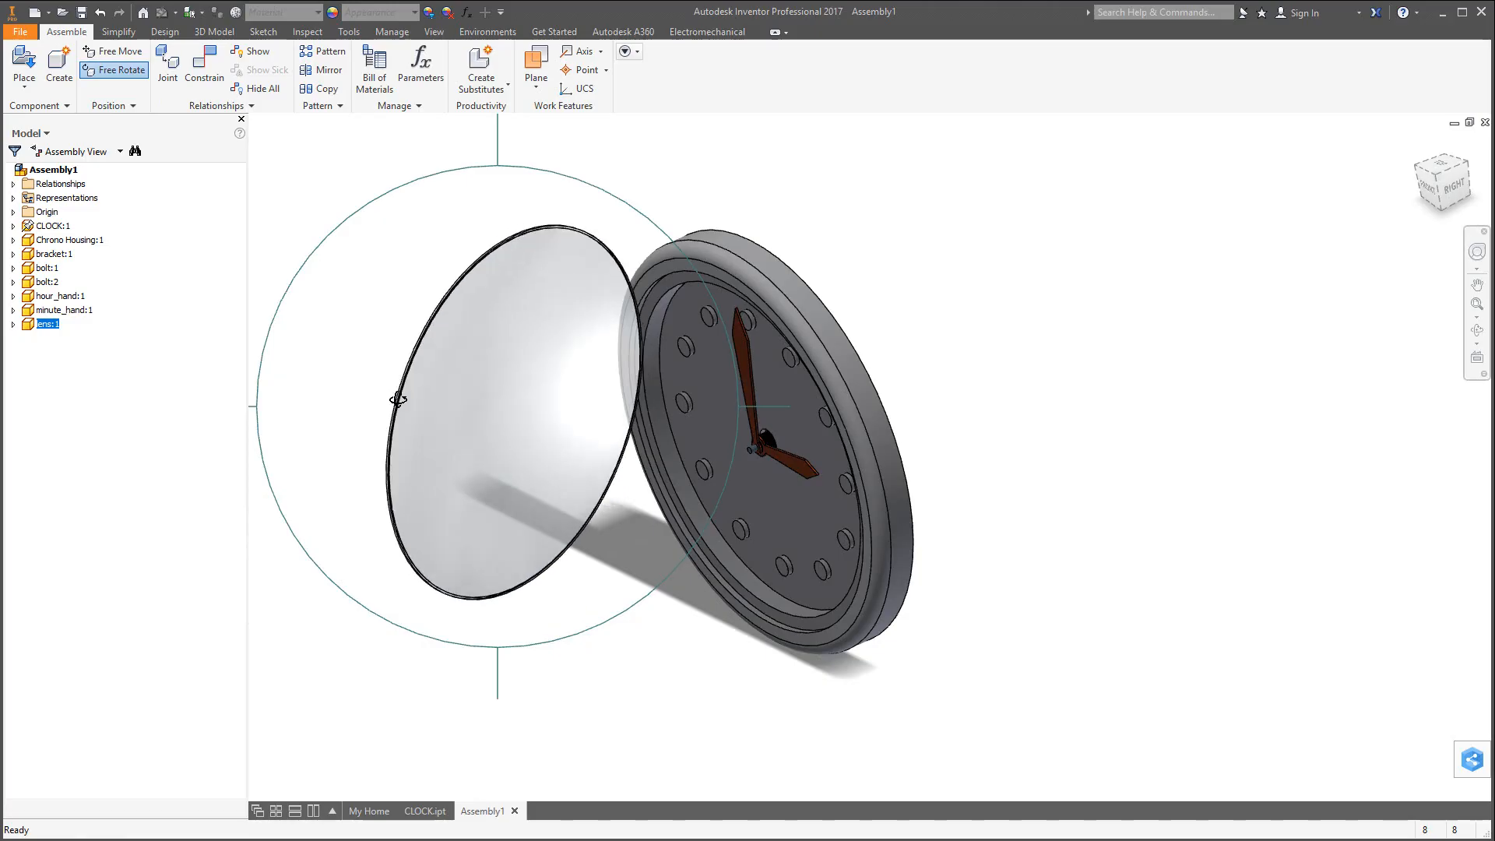
pyautogui.moveTo(657, 494); pyautogui.dragTo(582, 484)
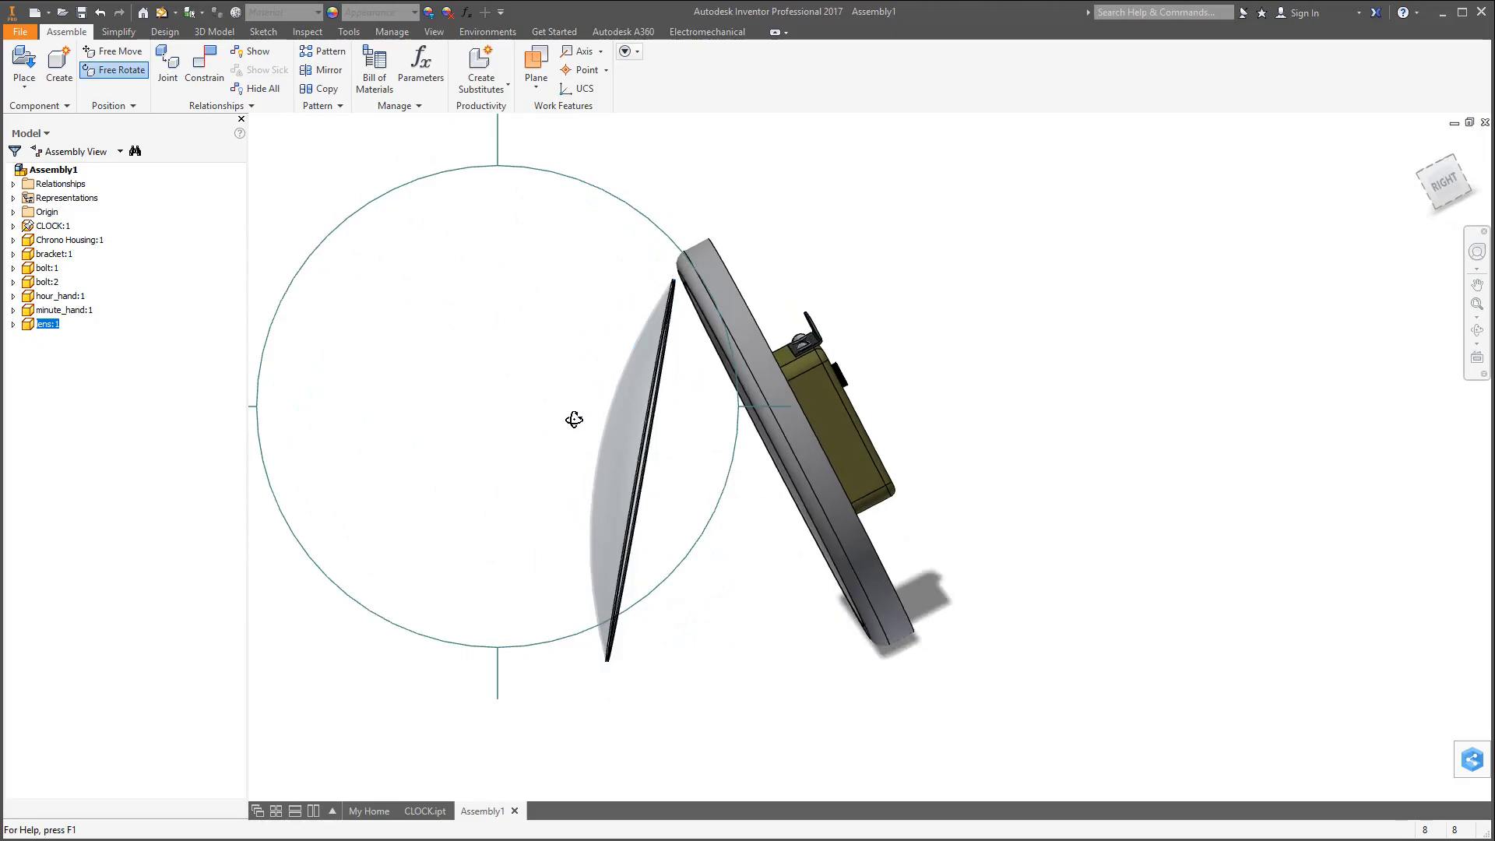
pyautogui.moveTo(591, 432); pyautogui.dragTo(467, 423)
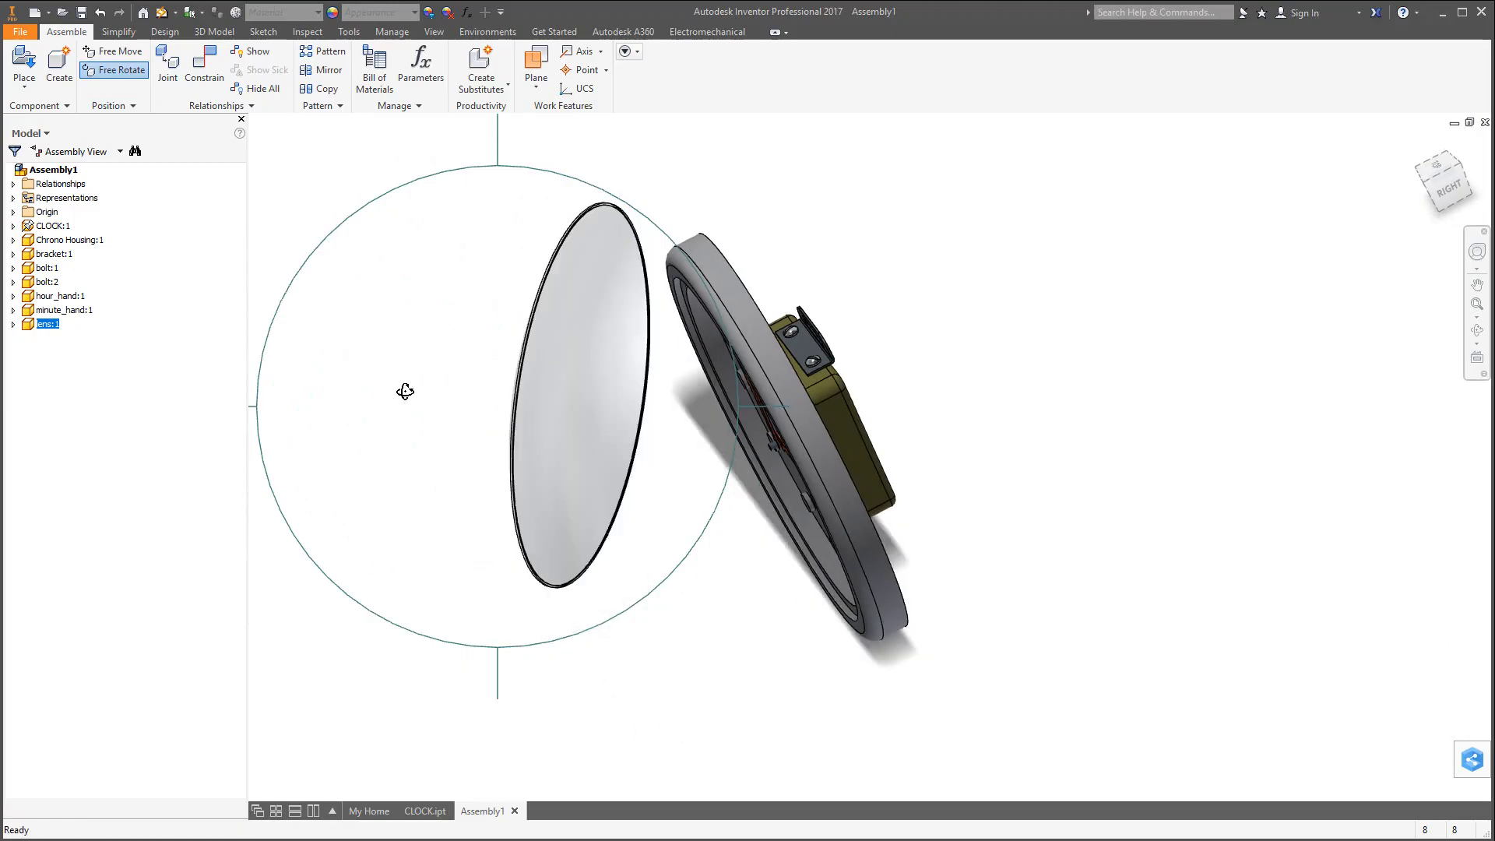
pyautogui.press('Escape')
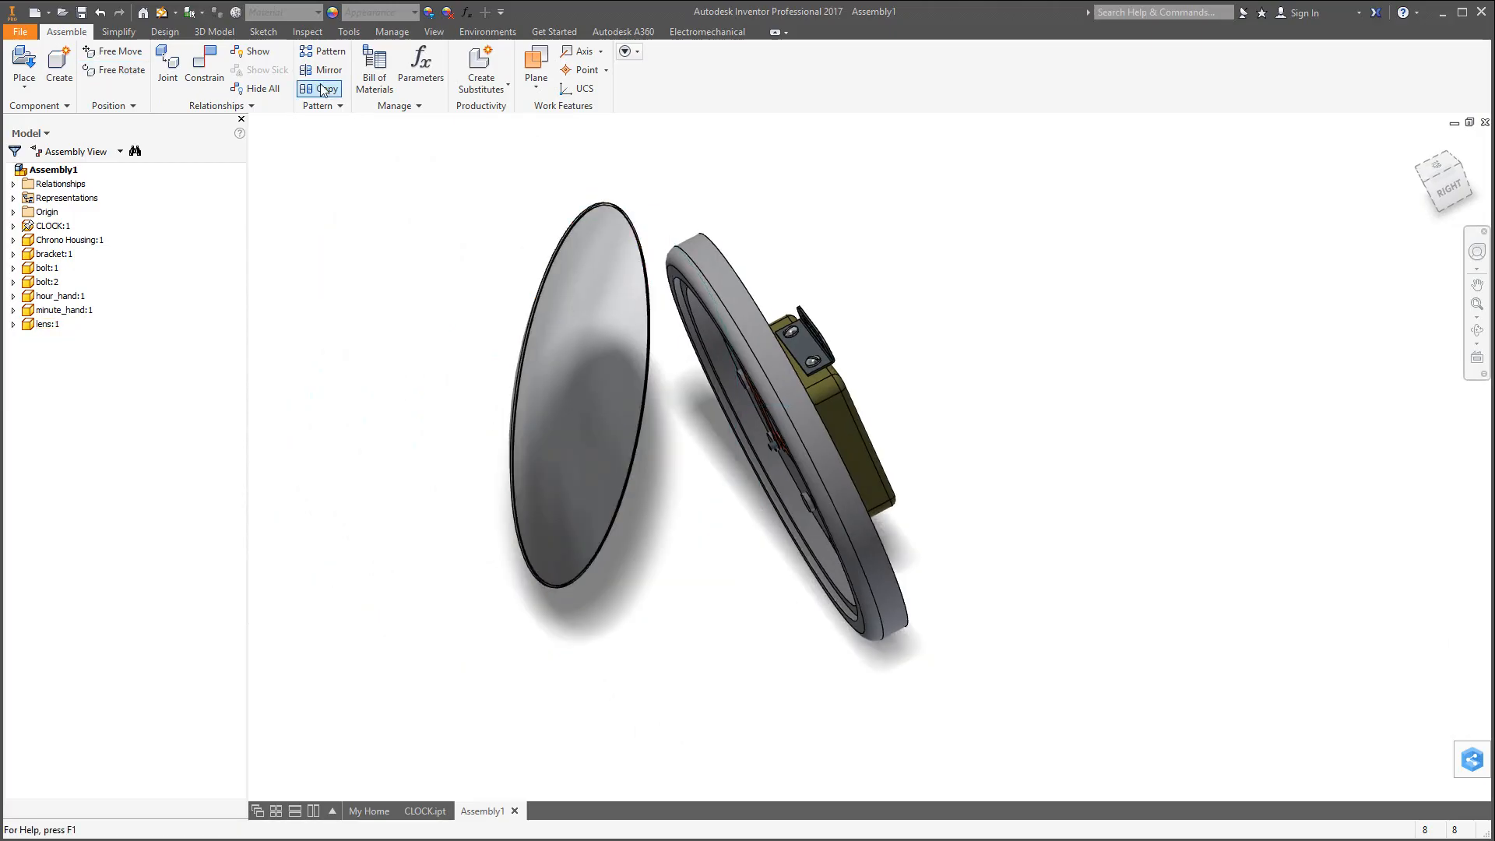
# Mate the lens's rim axis with the central axis of the clock body at 0.000 in offset and close the constraint dialog.
pyautogui.click(205, 70)
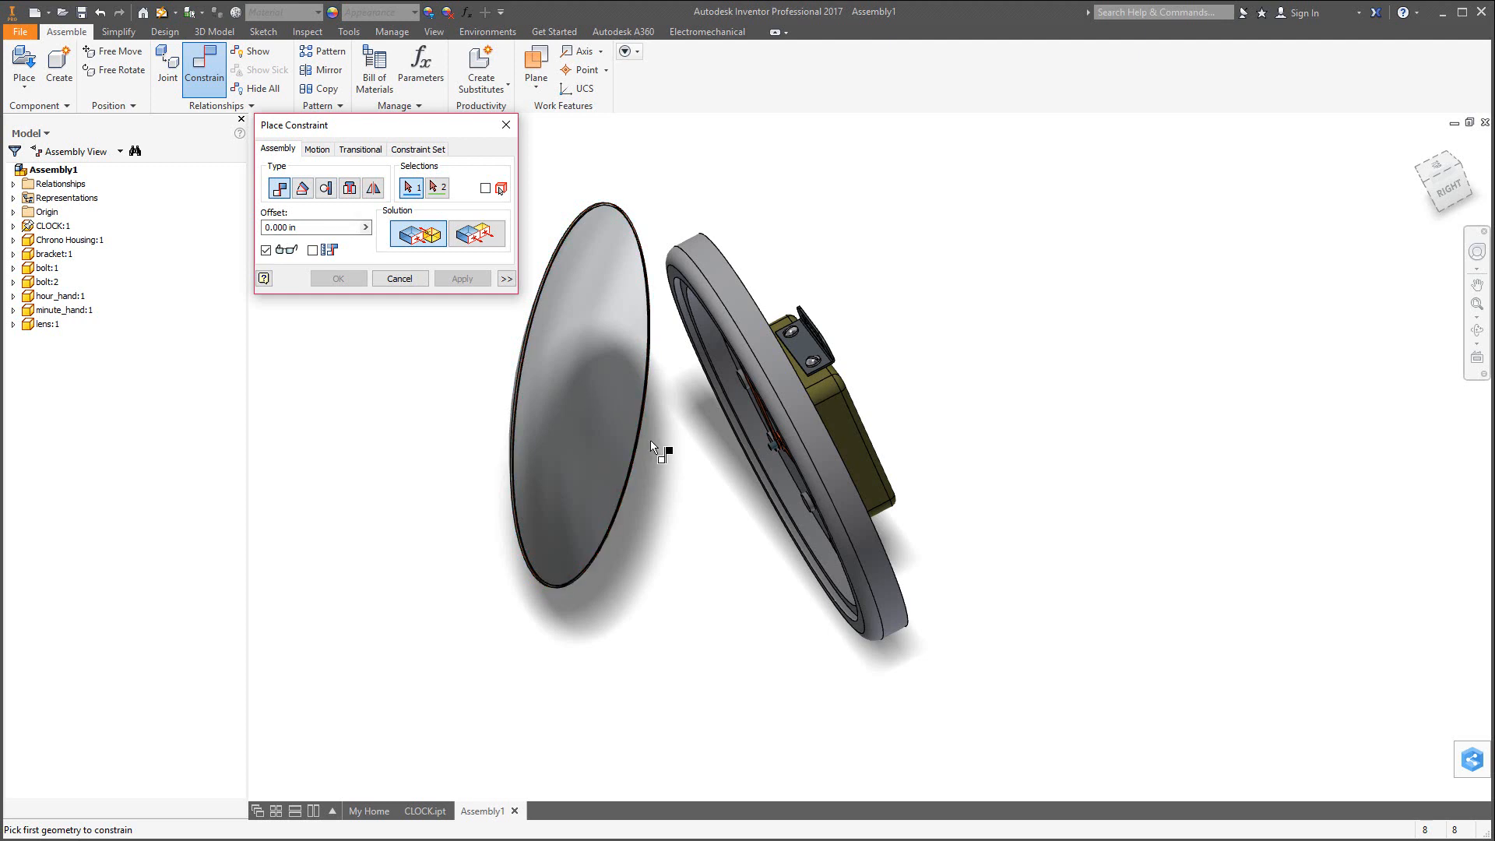
pyautogui.scroll(5, 651, 441)
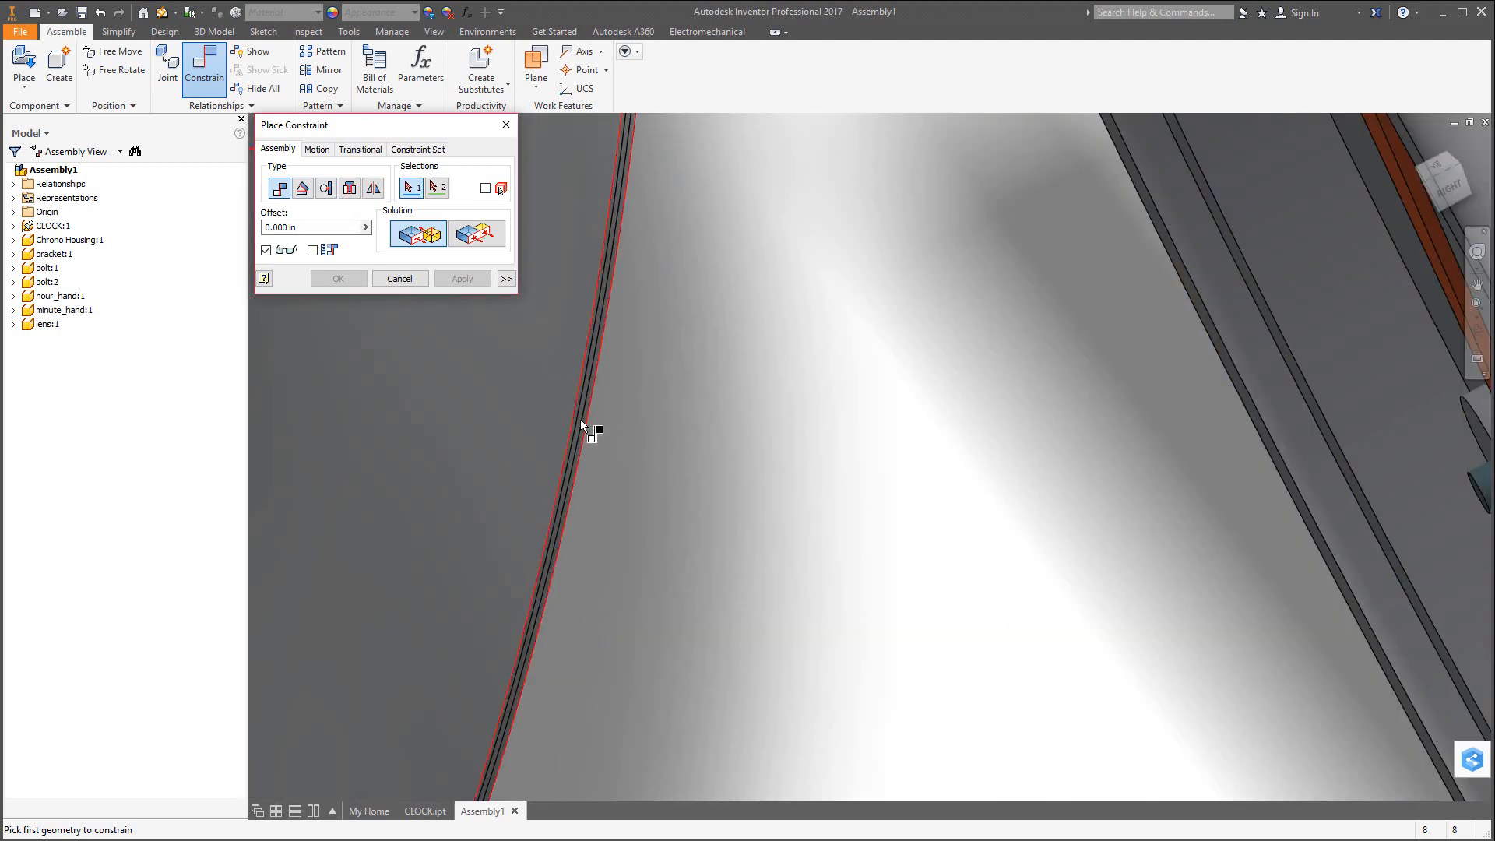
pyautogui.click(584, 419)
pyautogui.scroll(-5, 586, 419)
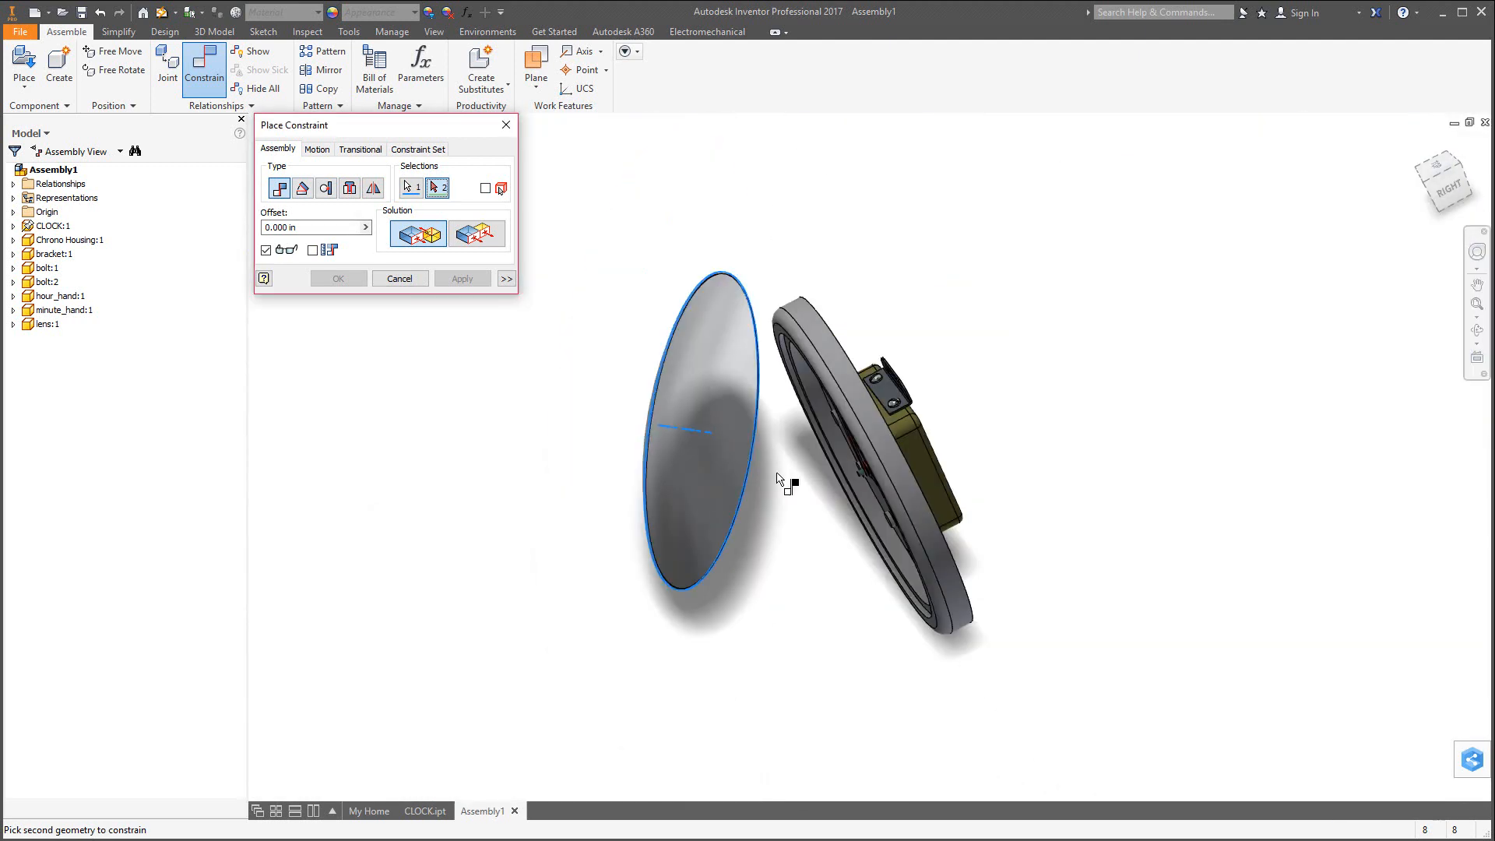
pyautogui.click(883, 433)
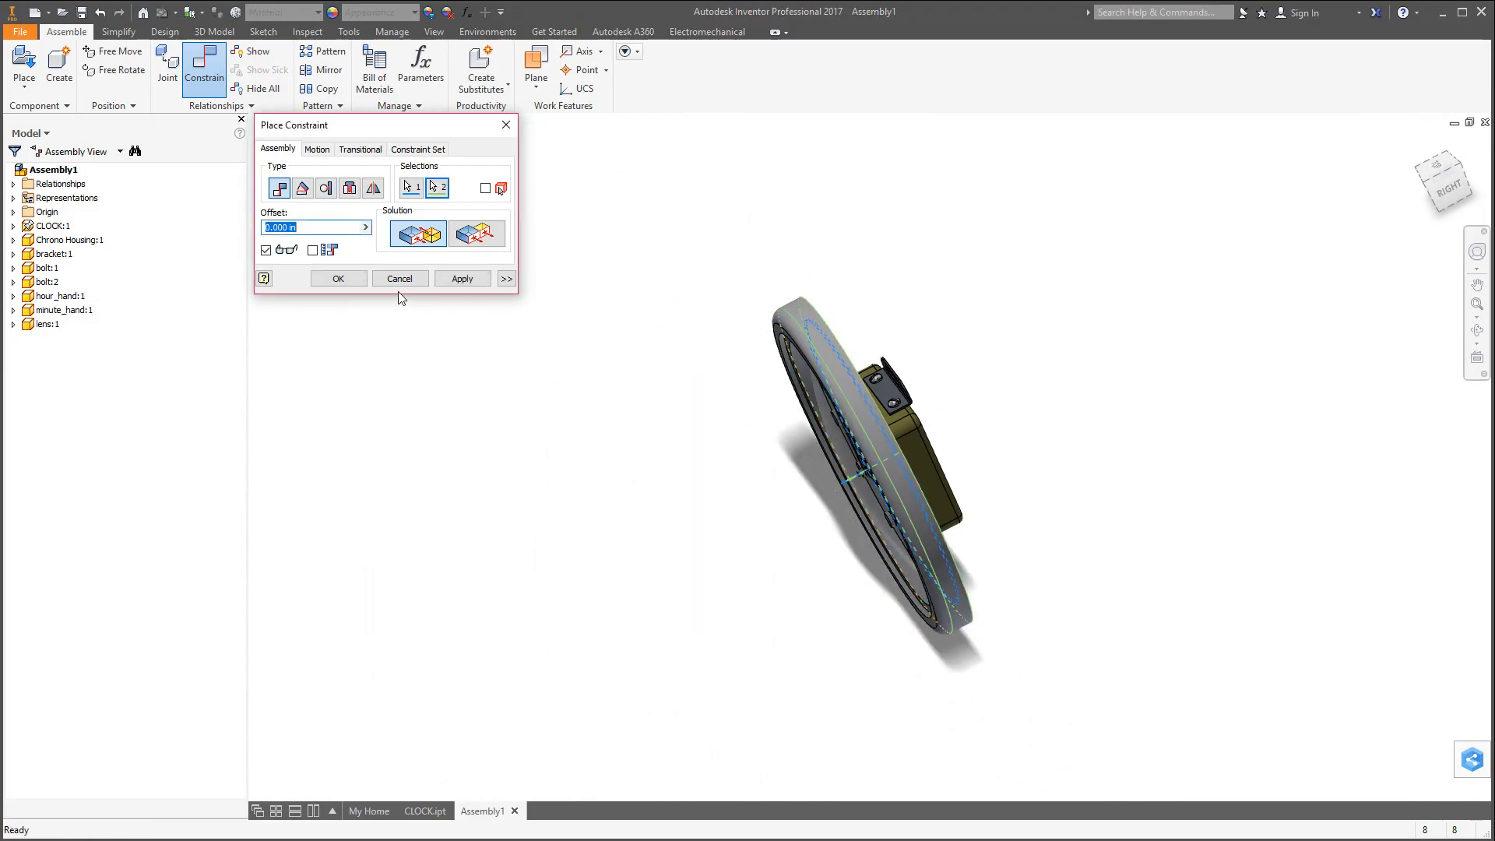
pyautogui.click(457, 279)
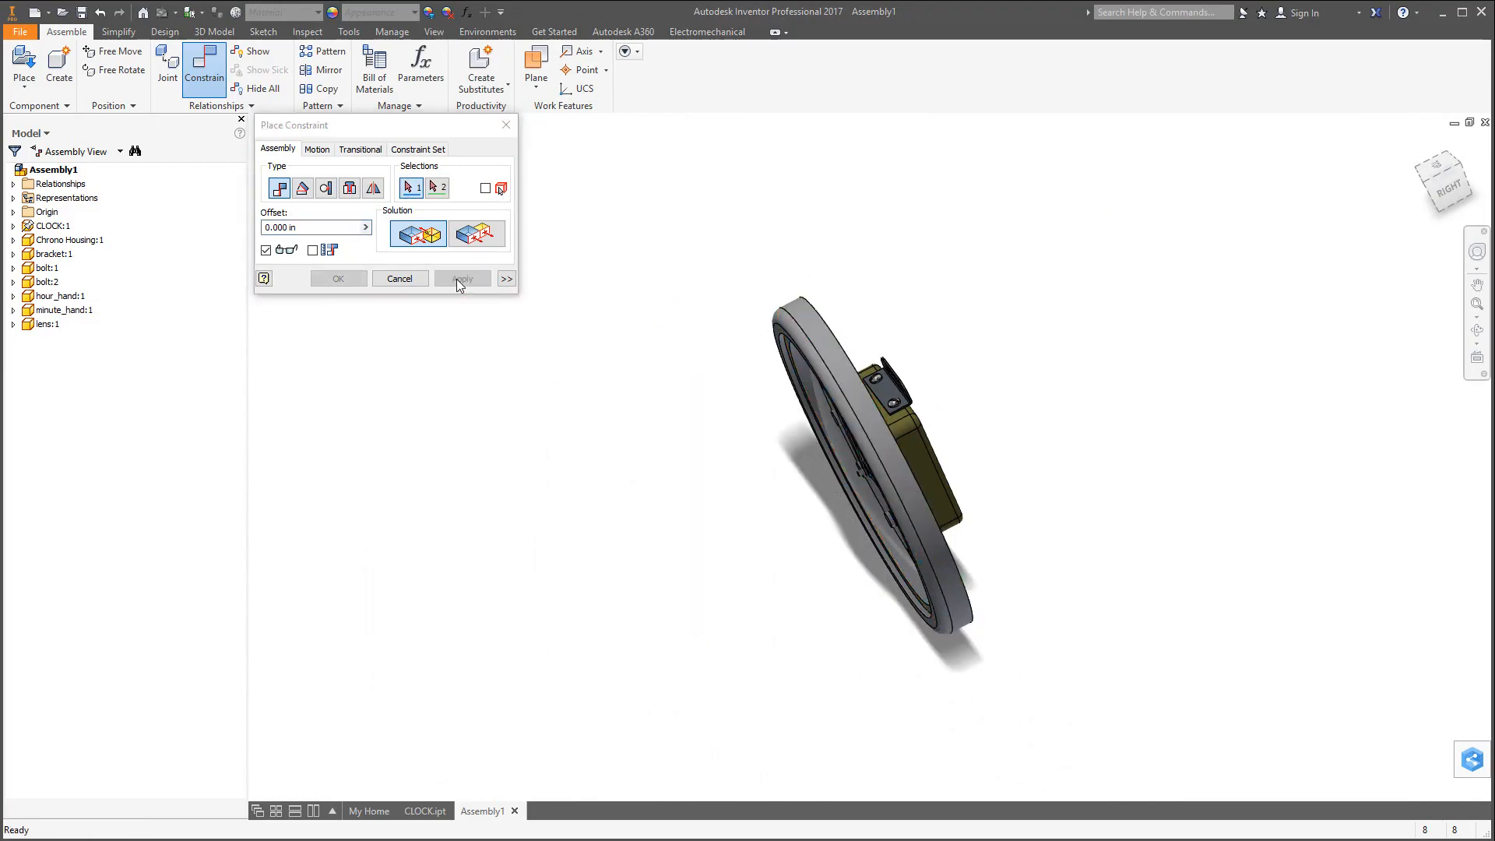
pyautogui.click(400, 278)
# Pull the lens out of the clock, mate its rim face to the clock body's inner ledge face at 0.000 in offset, and finish constraining.
pyautogui.moveTo(864, 507); pyautogui.dragTo(661, 591)
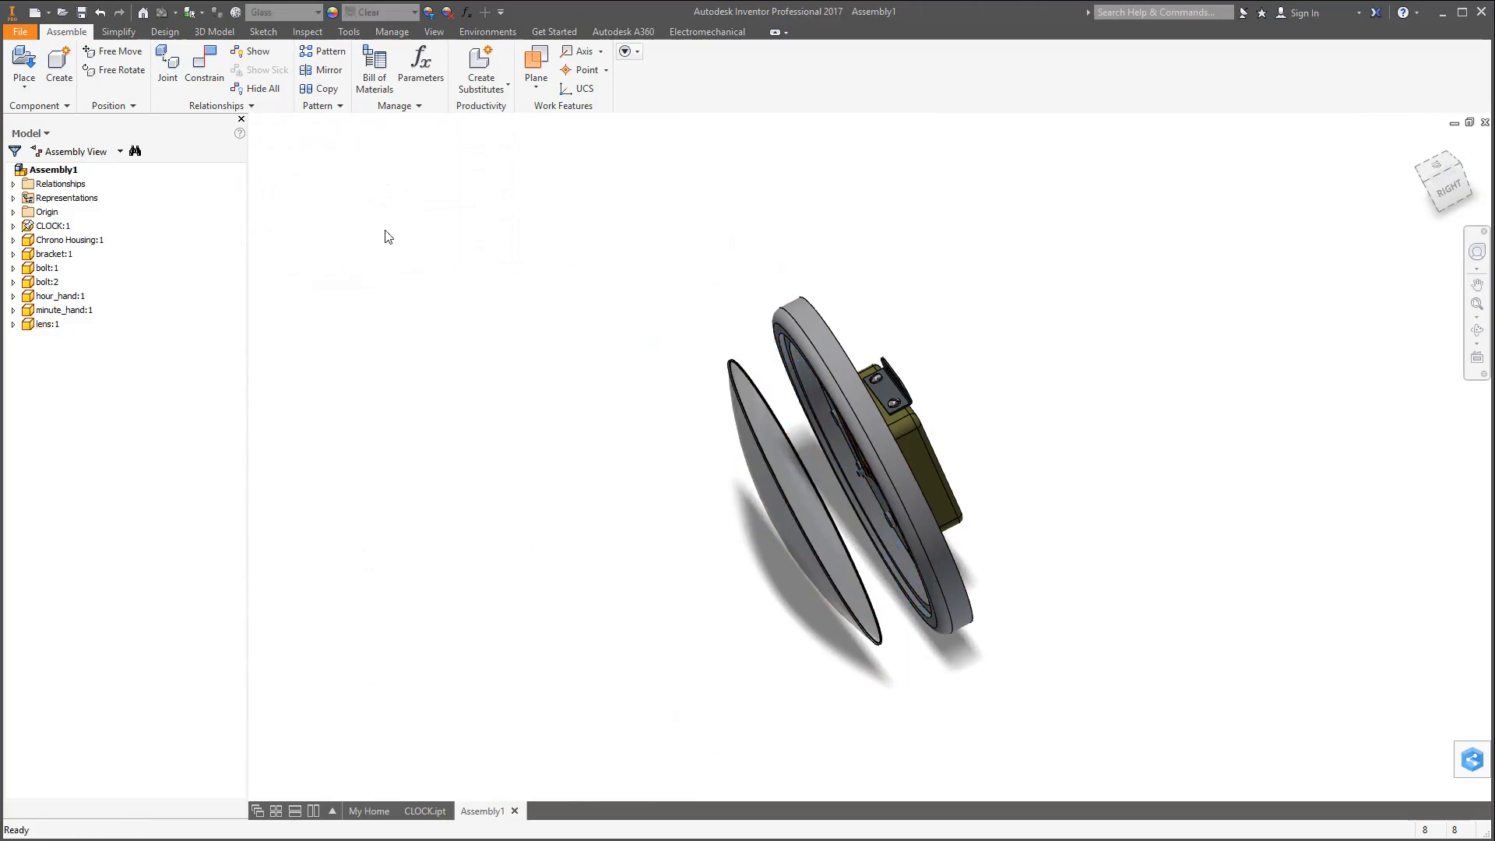
pyautogui.click(212, 76)
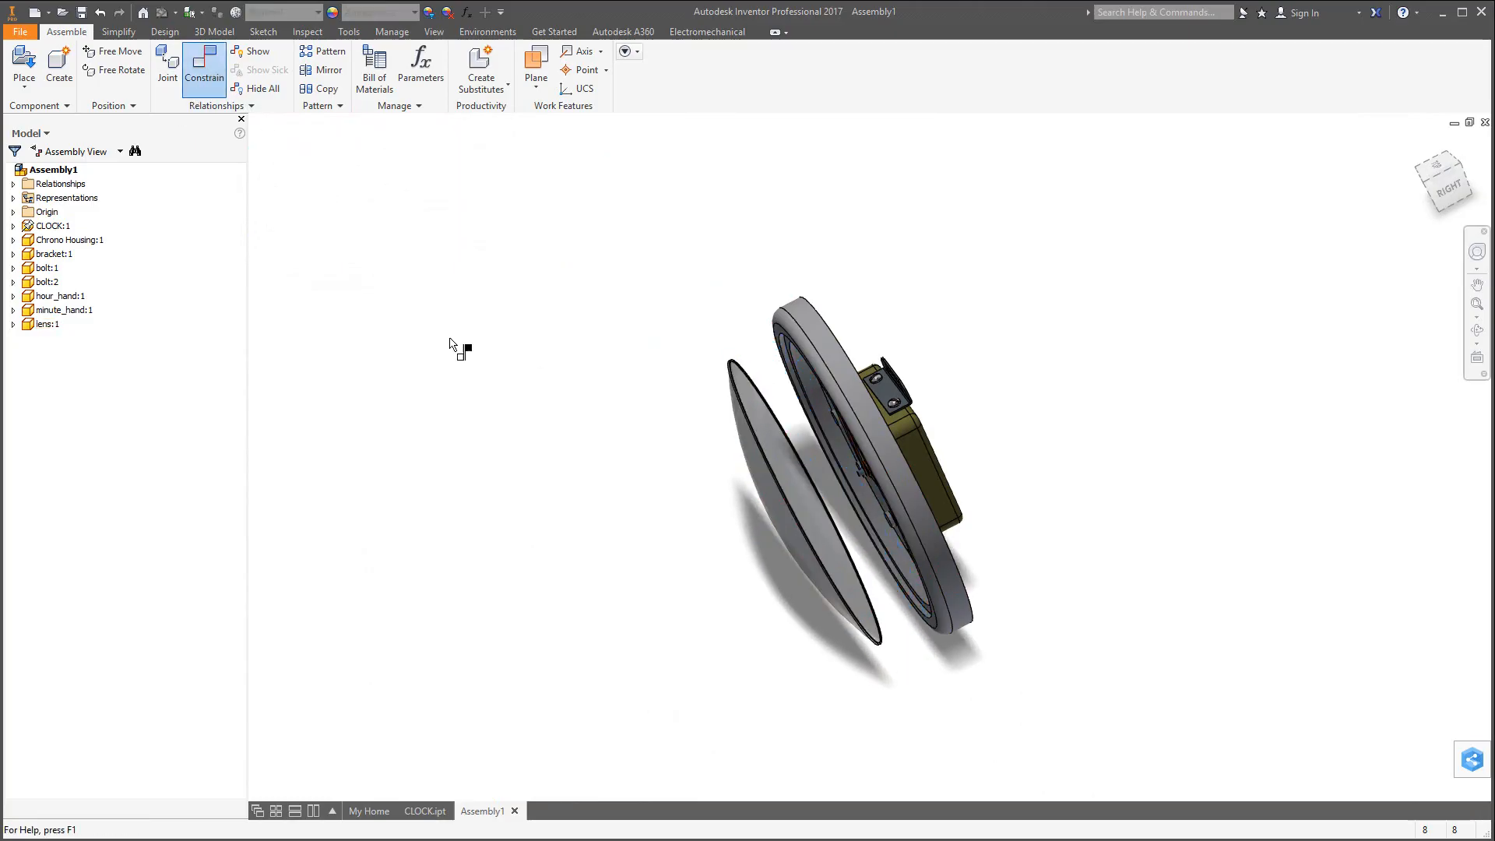
pyautogui.keyDown('shift'); pyautogui.moveTo(733, 512); pyautogui.dragTo(620, 477, button='middle'); pyautogui.keyUp('shift')
pyautogui.scroll(8, 685, 426)
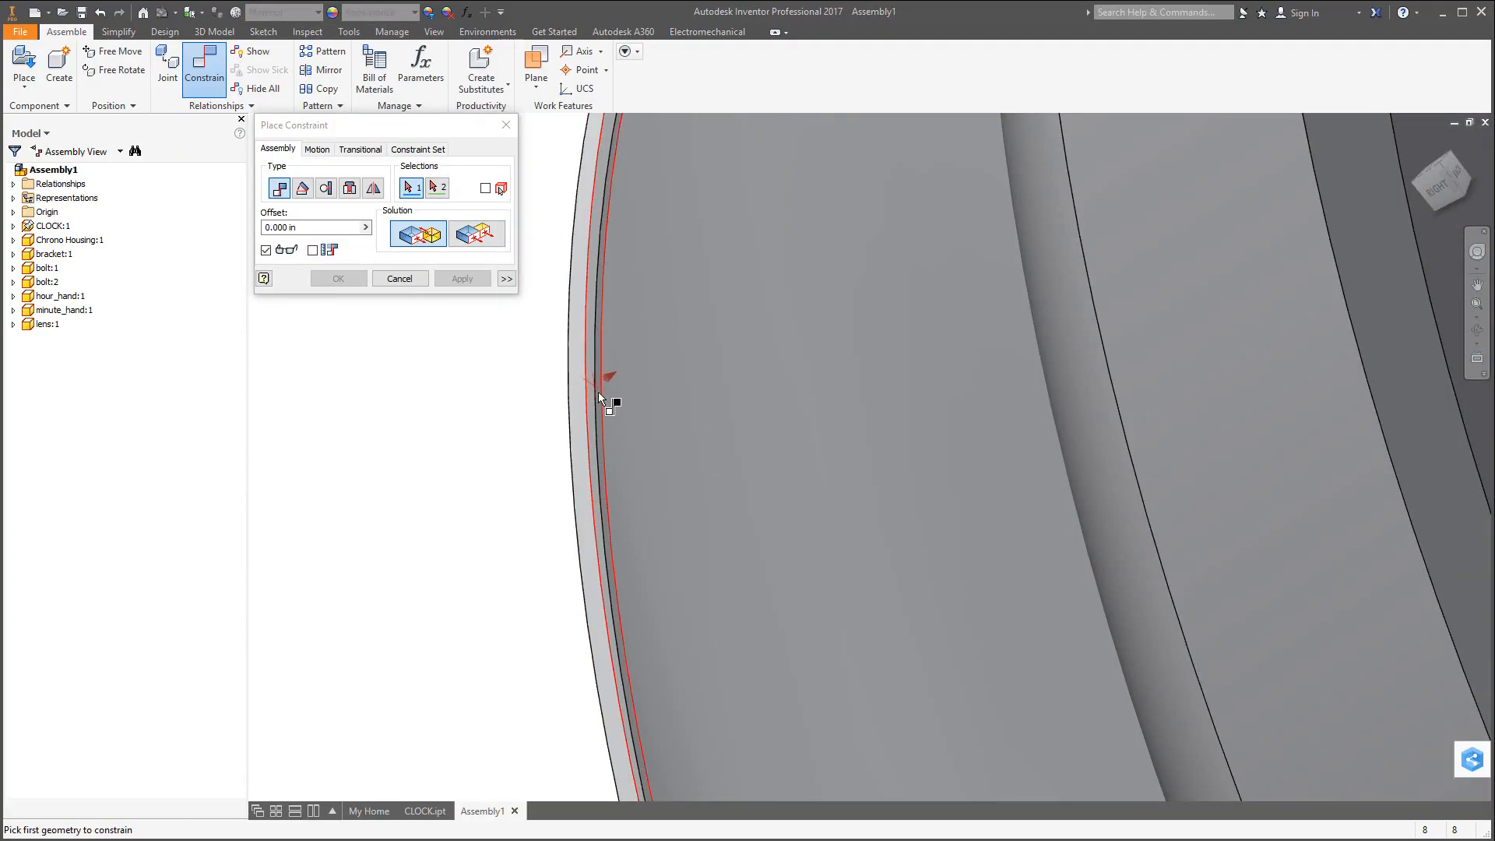
pyautogui.click(596, 393)
pyautogui.scroll(-8, 745, 607)
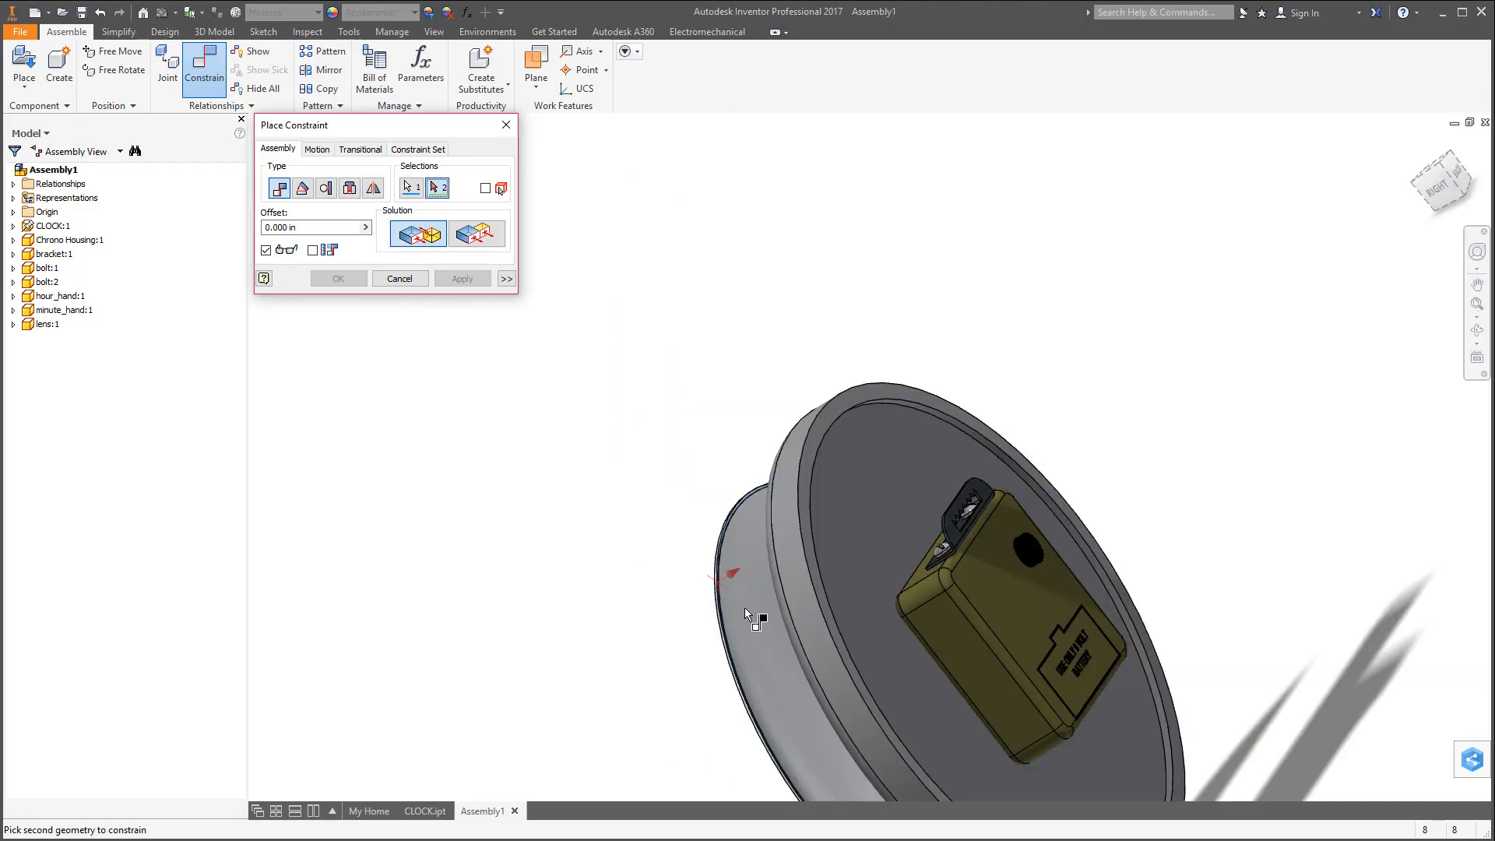
pyautogui.keyDown('shift'); pyautogui.moveTo(862, 632); pyautogui.dragTo(916, 605, button='middle'); pyautogui.keyUp('shift')
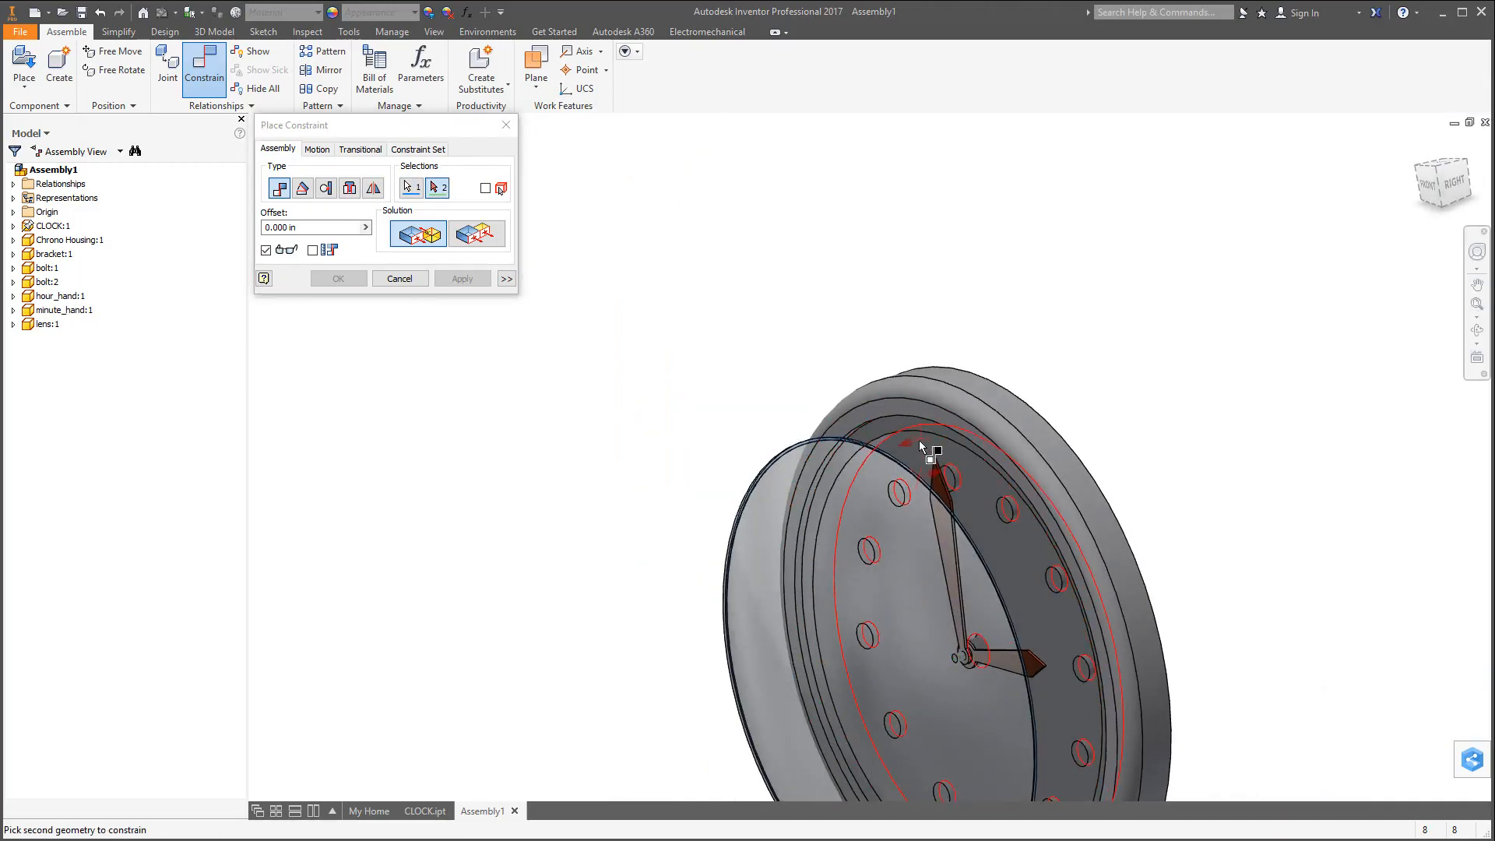
pyautogui.scroll(5, 899, 420)
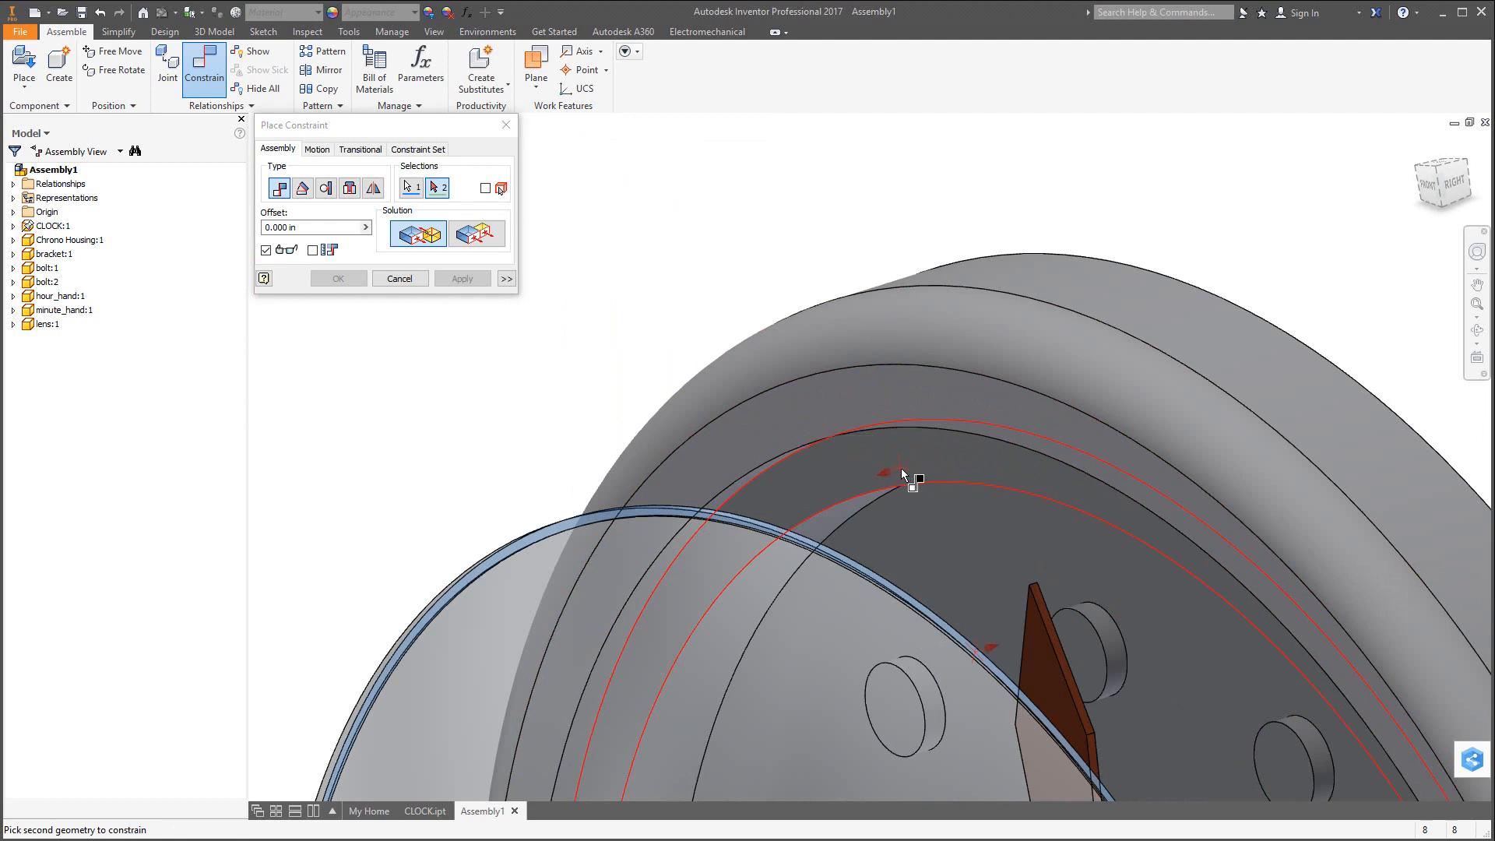
pyautogui.click(896, 460)
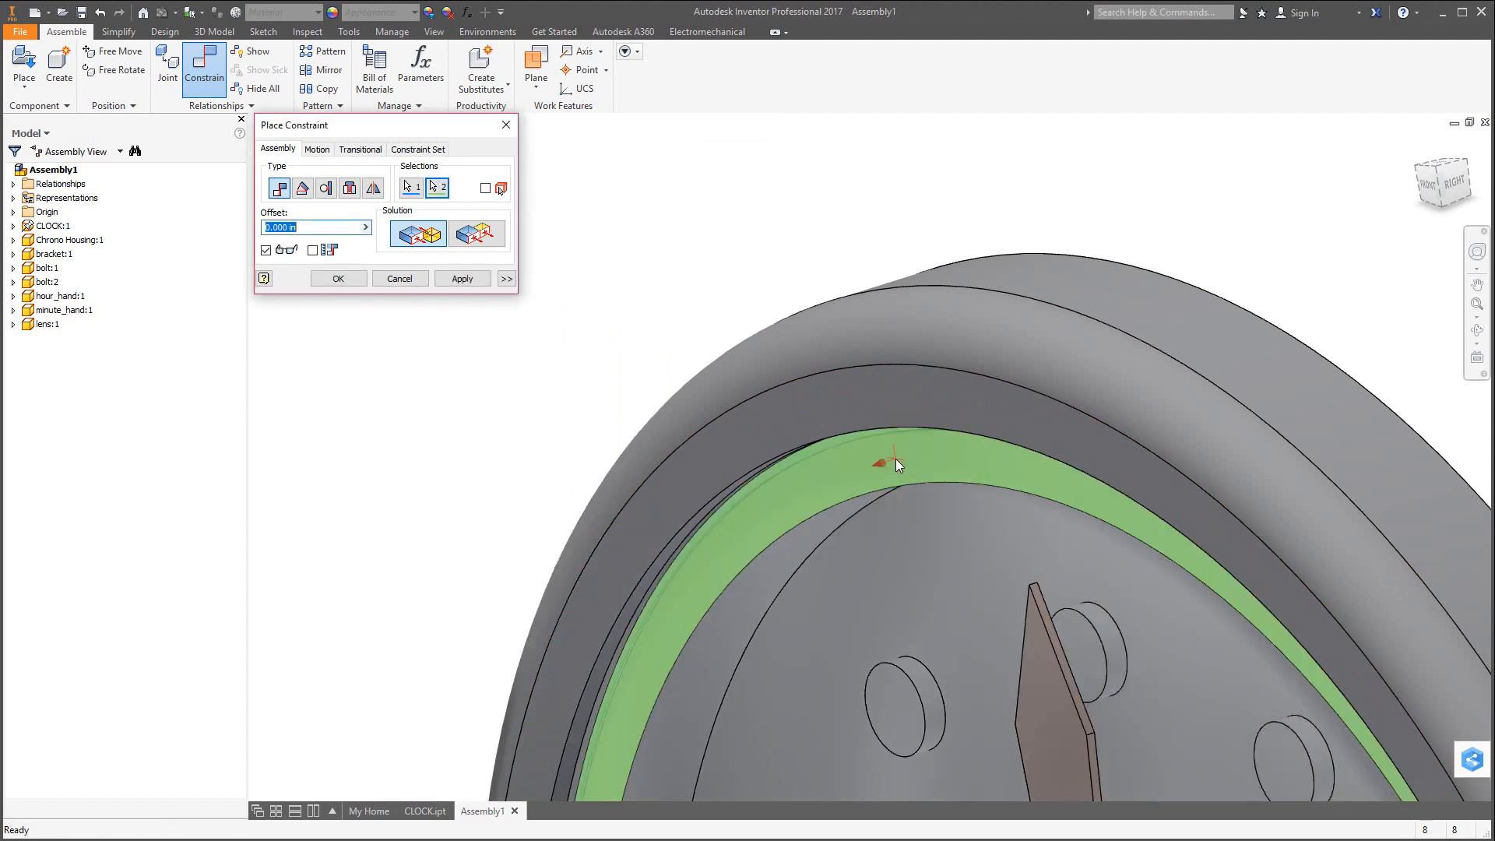
pyautogui.click(460, 282)
pyautogui.click(396, 281)
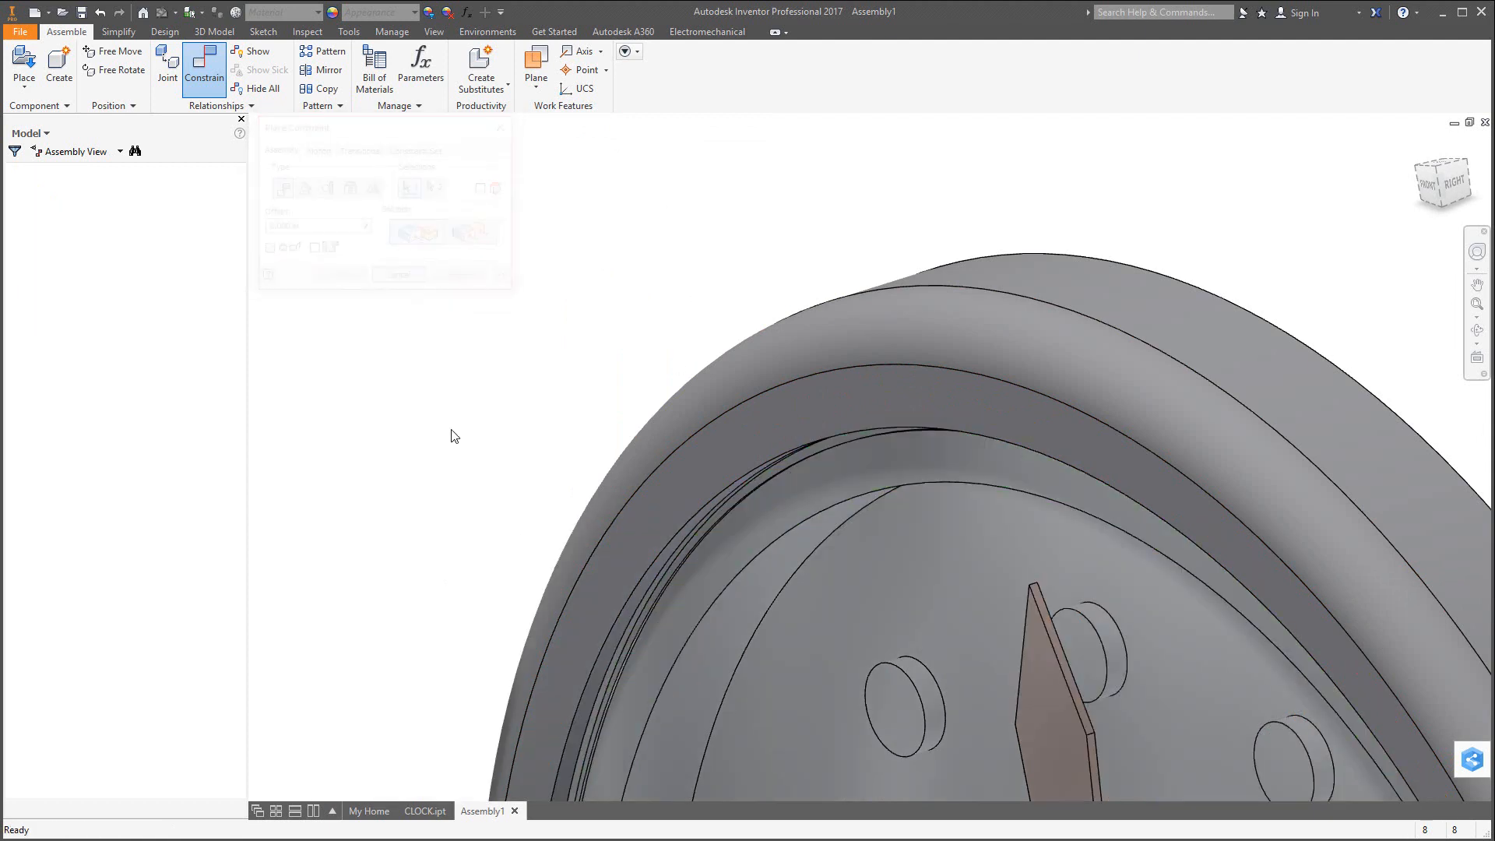
# Save the assembly as CLOCK in the INVENTOR FINAL folder, including all dependent parts and accepting their migration to the current release.
pyautogui.scroll(5, 477, 550)
pyautogui.scroll(-6, 441, 750)
pyautogui.scroll(3, 475, 721)
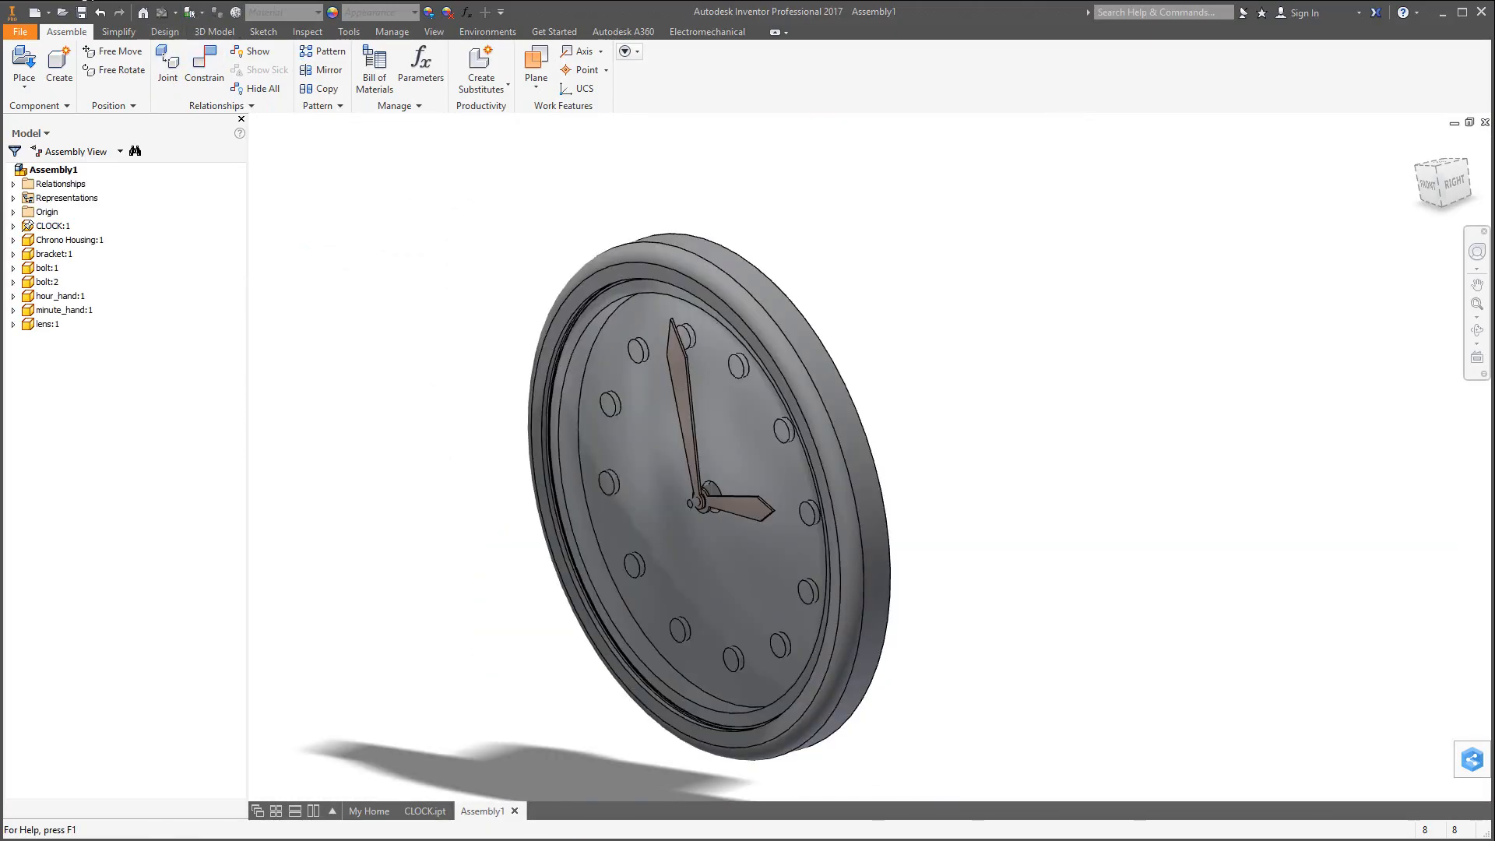
pyautogui.click(81, 12)
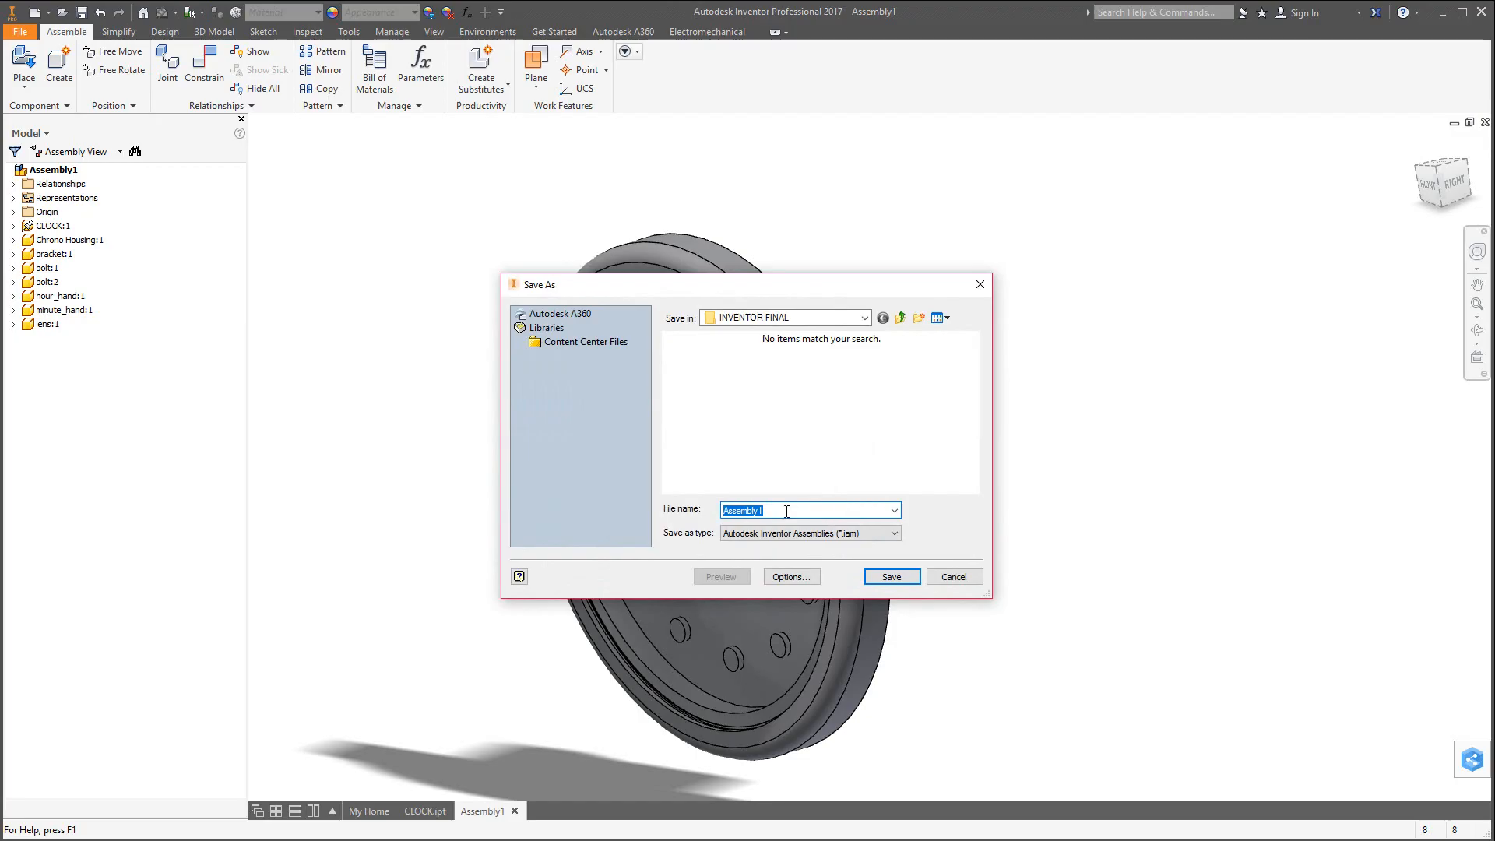
pyautogui.write('CLCO')
pyautogui.press('BackSpace')
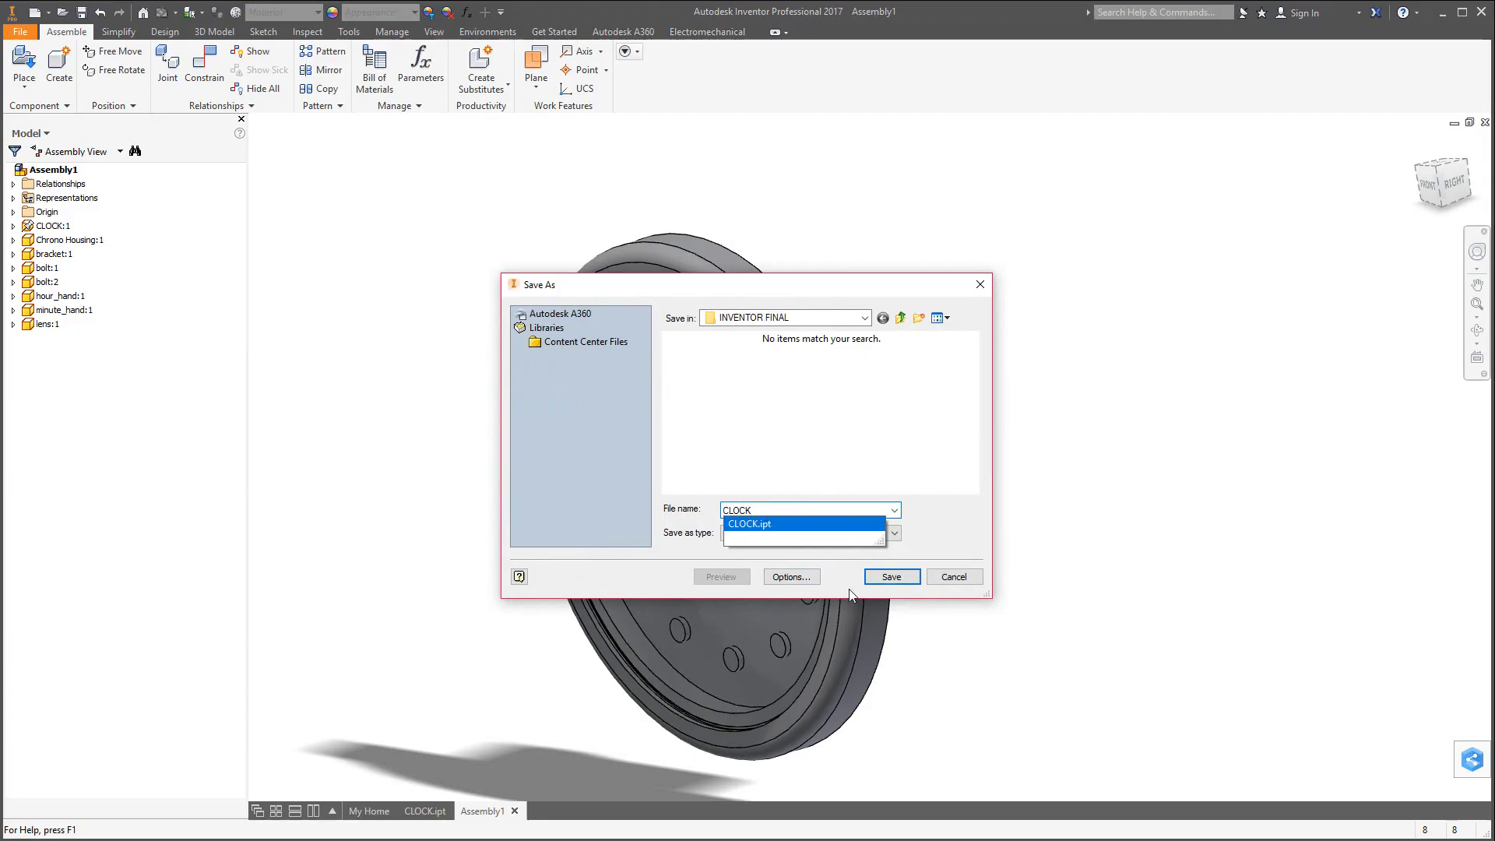
pyautogui.click(891, 577)
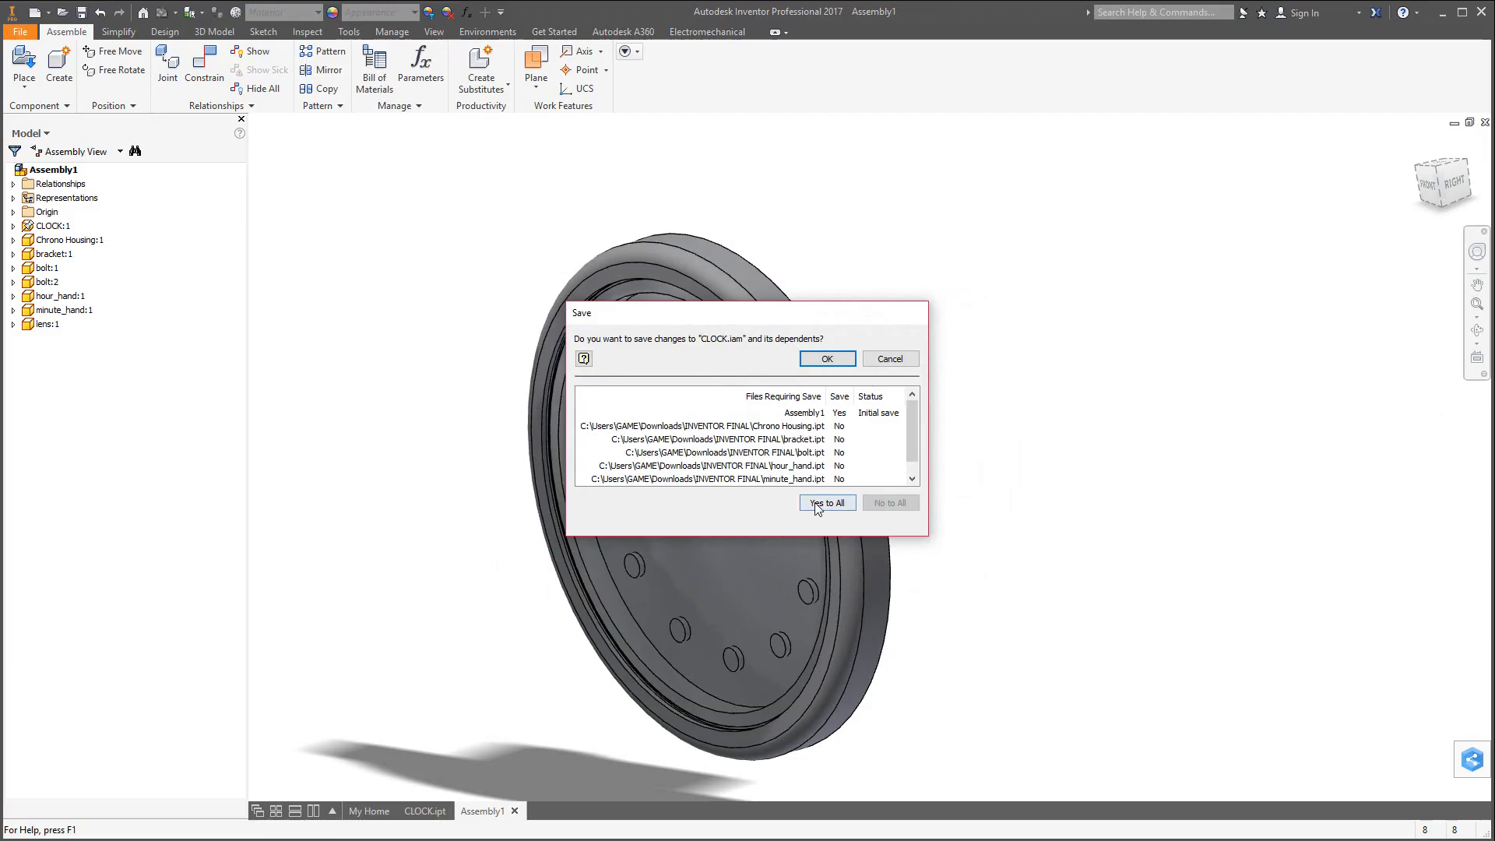
pyautogui.click(827, 503)
pyautogui.click(827, 358)
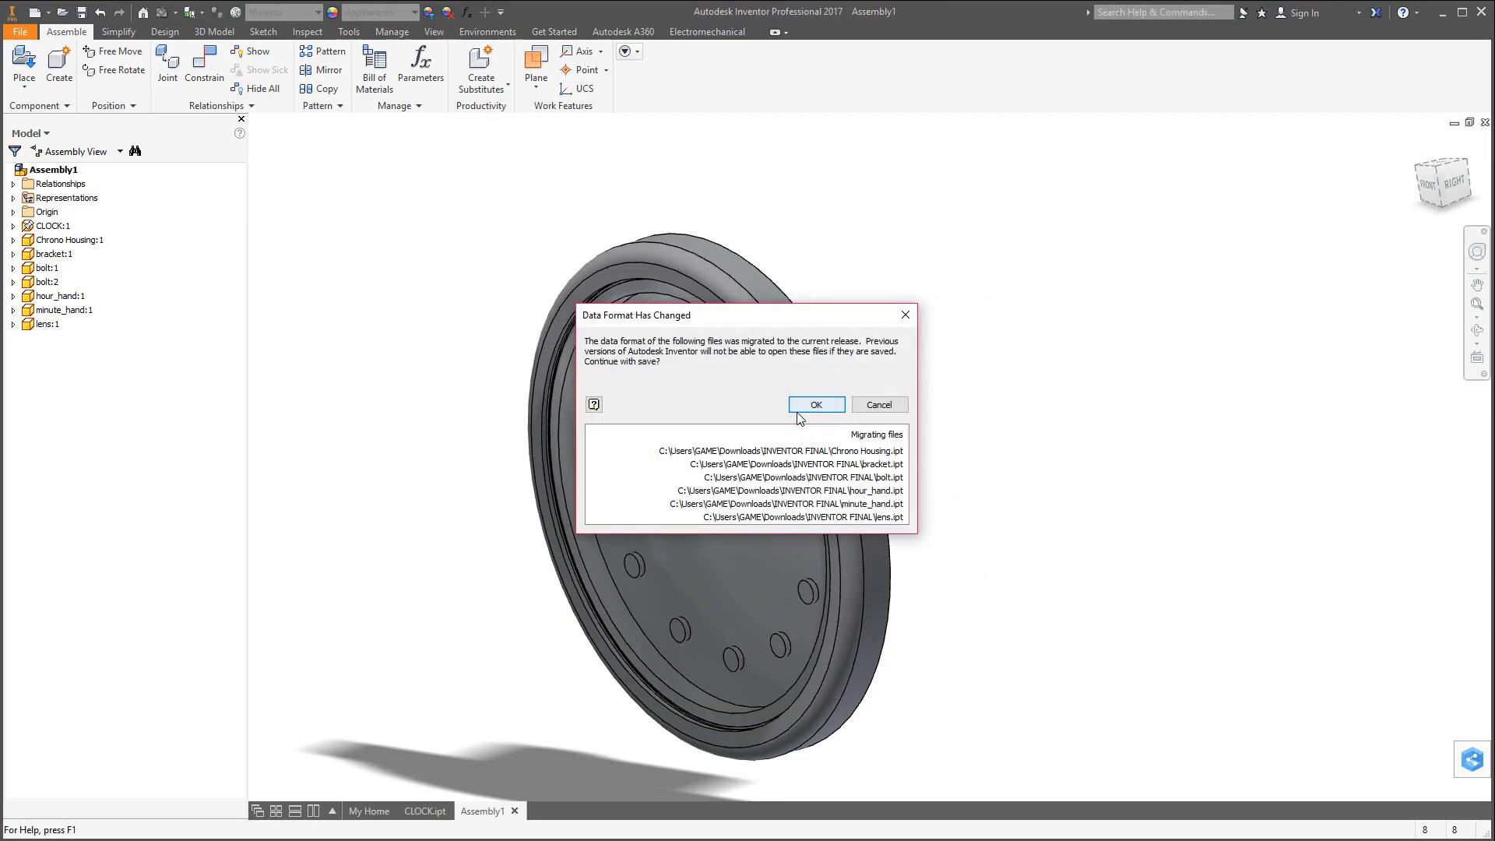
pyautogui.click(825, 406)
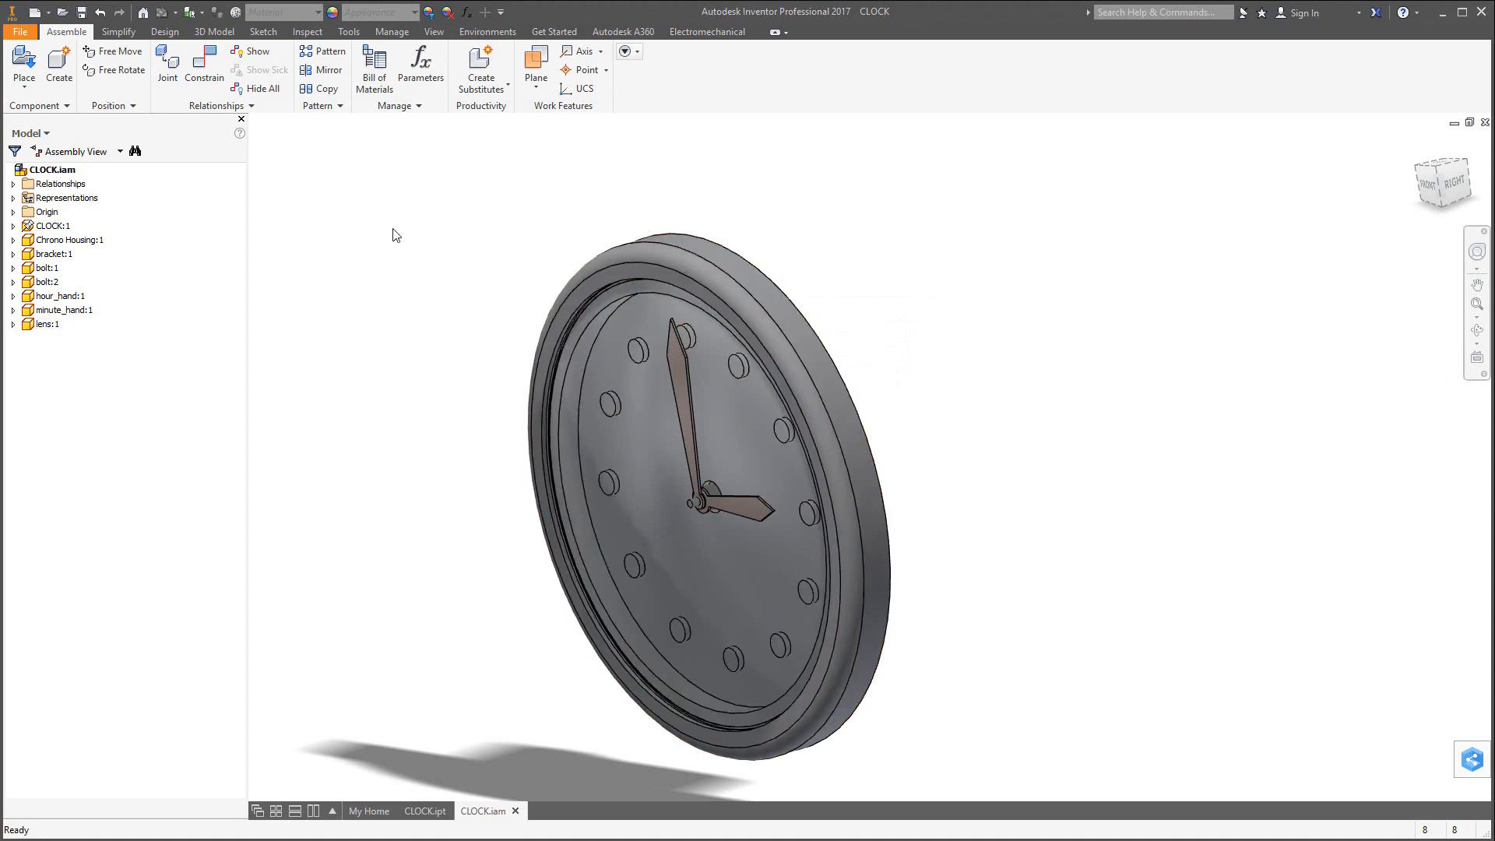
# Create a Standard (in).ipn presentation and try to insert the CLOCK assembly by file name from the Downloads folder.
pyautogui.click(35, 12)
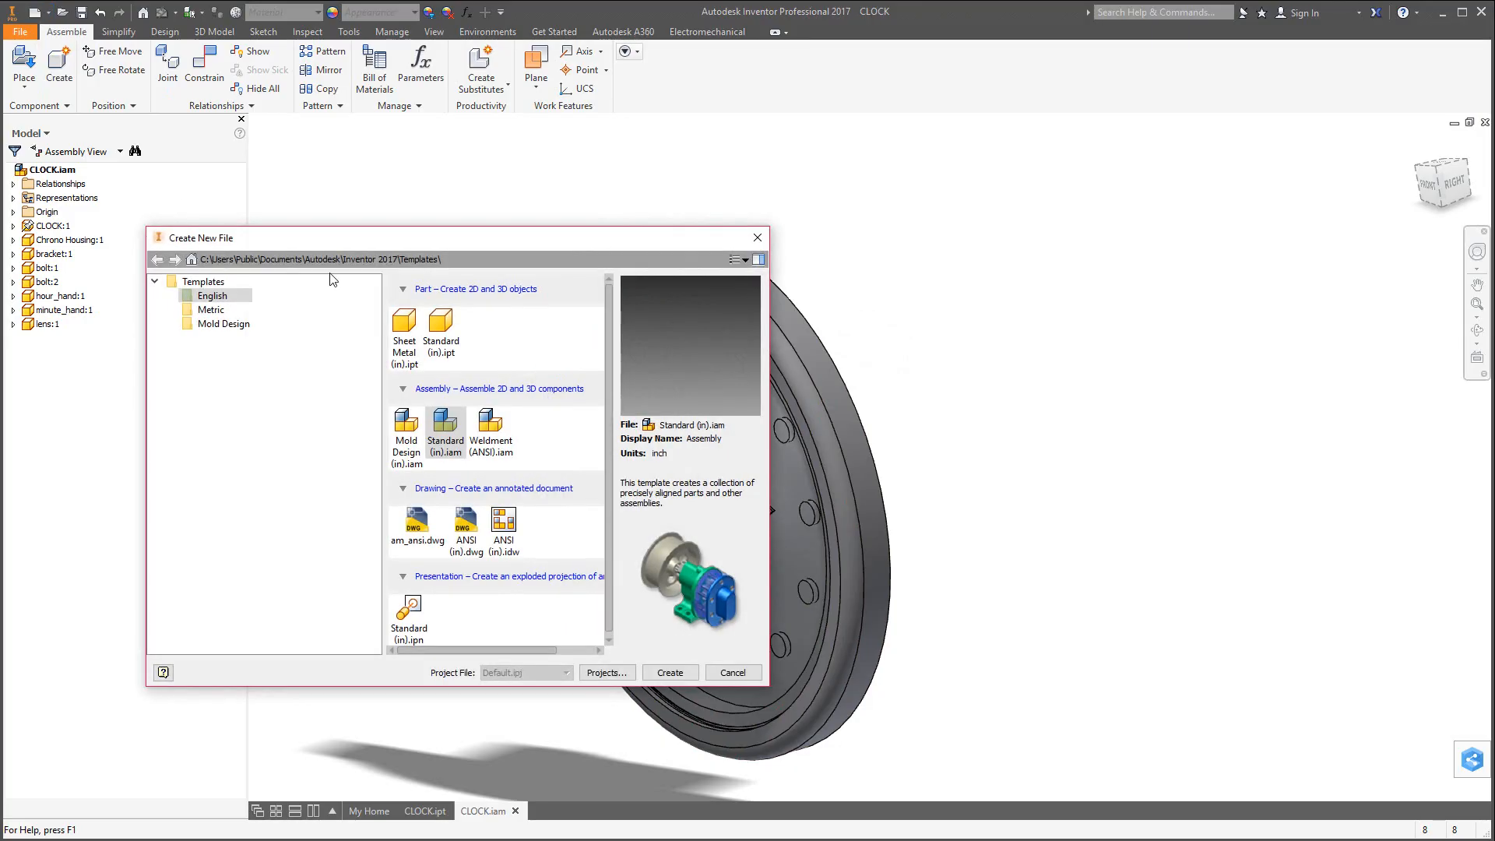
pyautogui.click(417, 617)
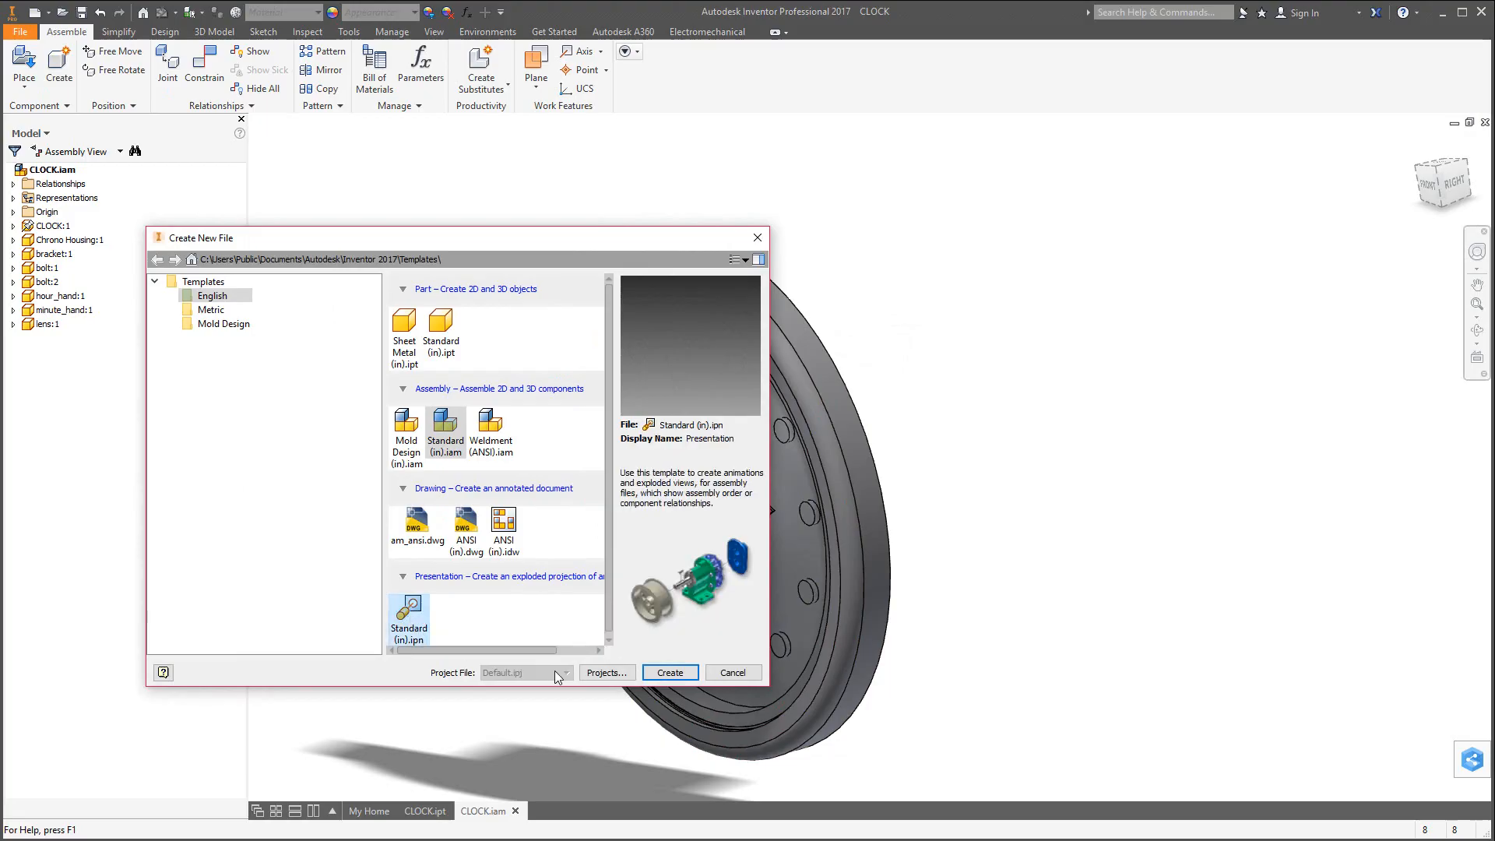
pyautogui.click(670, 672)
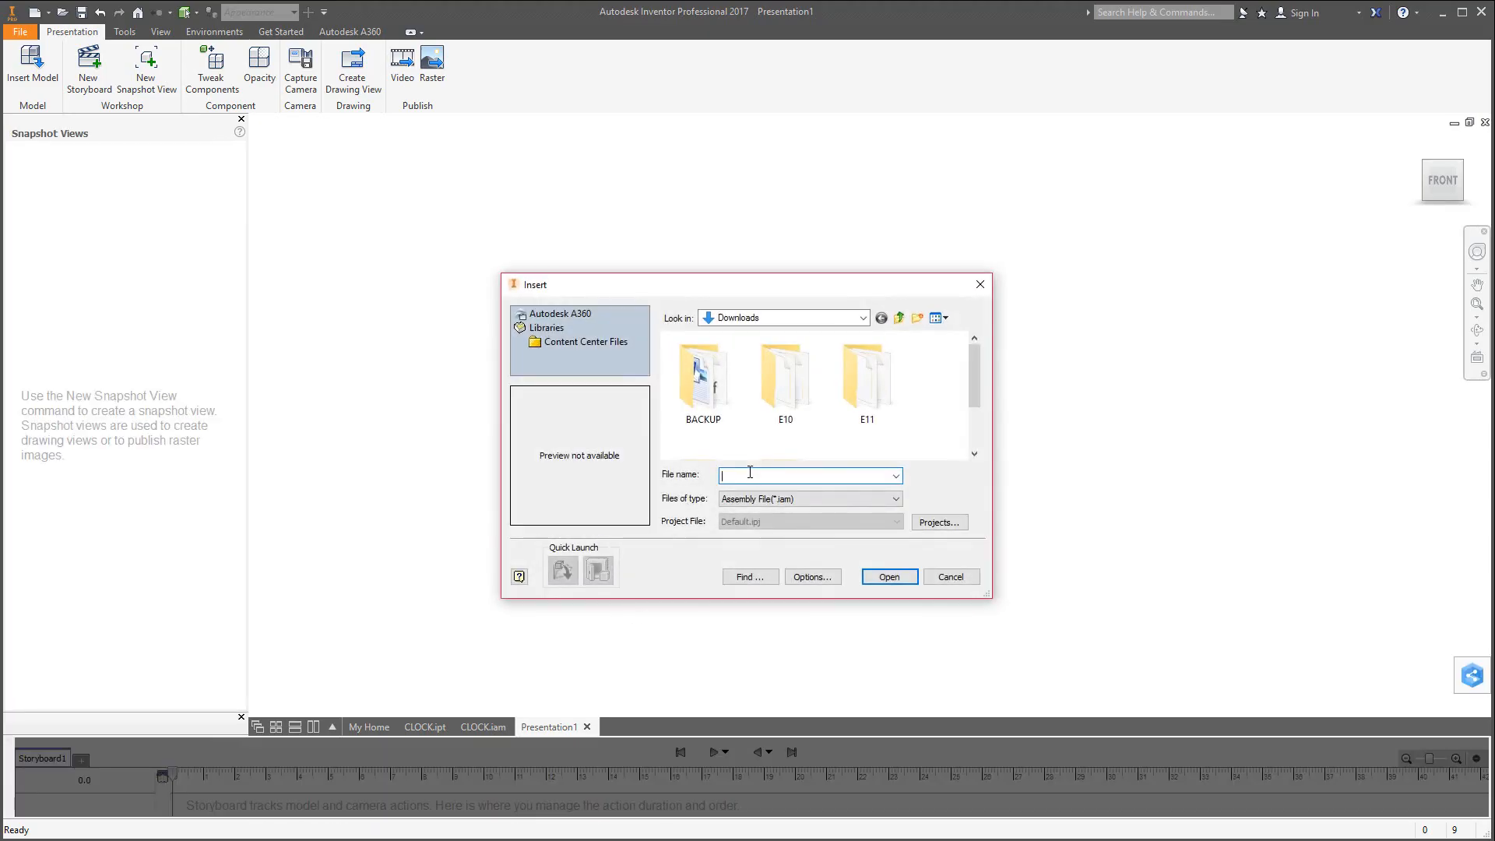
pyautogui.write('CLCO')
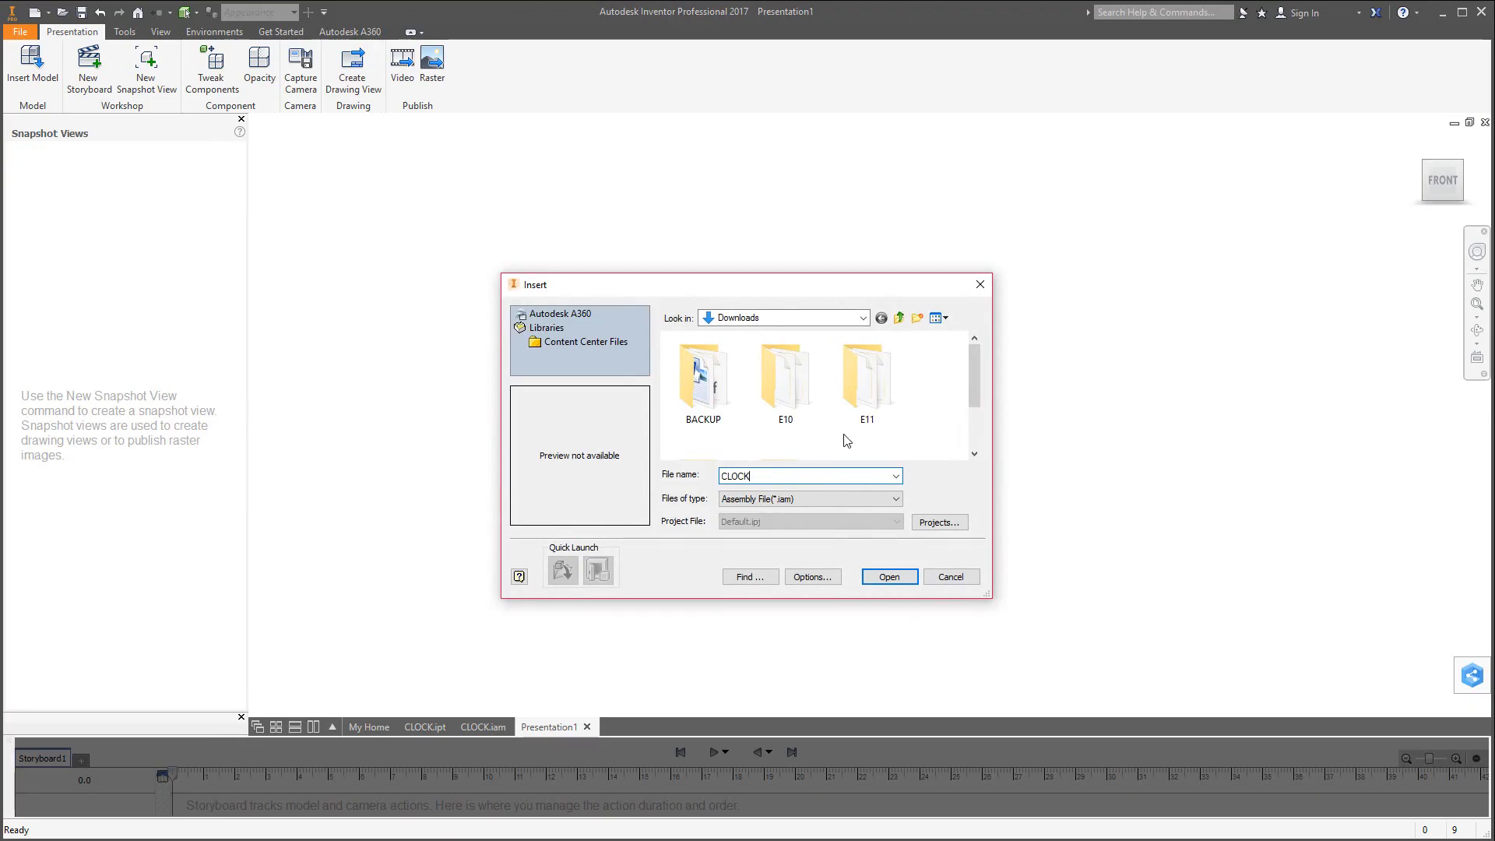
pyautogui.click(872, 576)
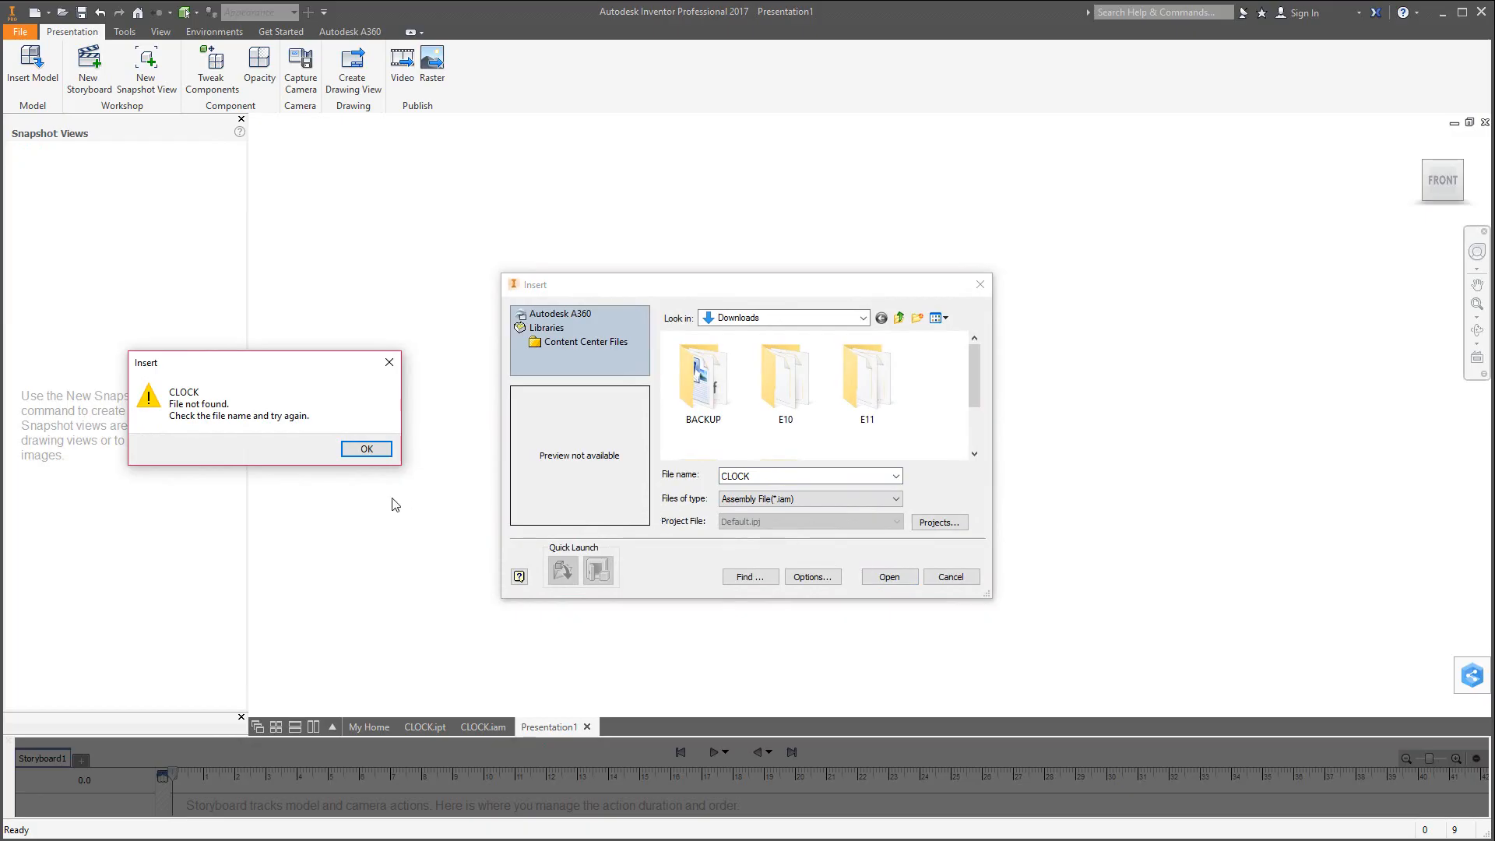
pyautogui.click(376, 452)
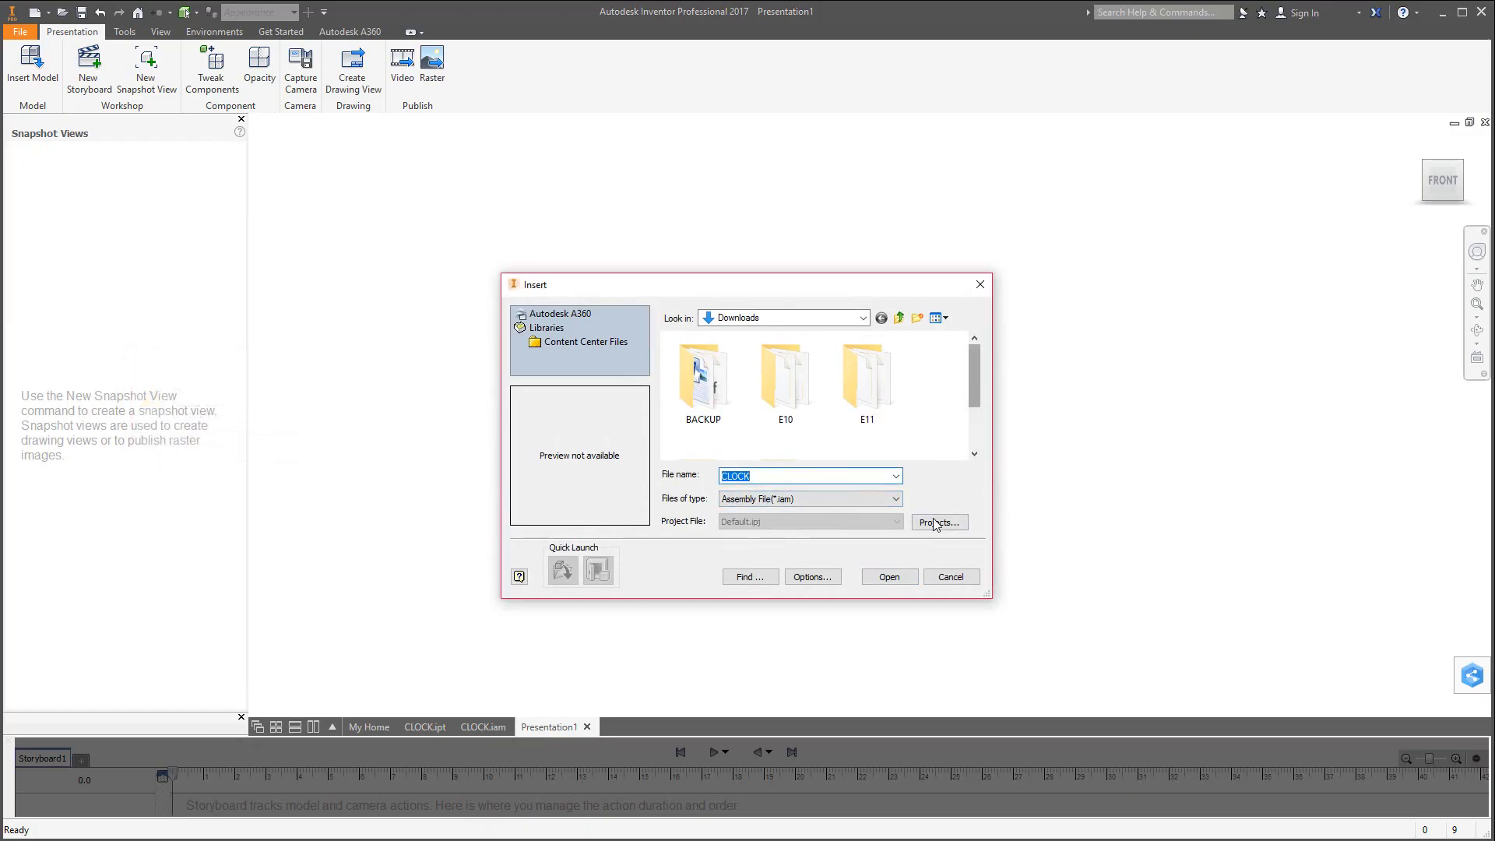
pyautogui.click(951, 576)
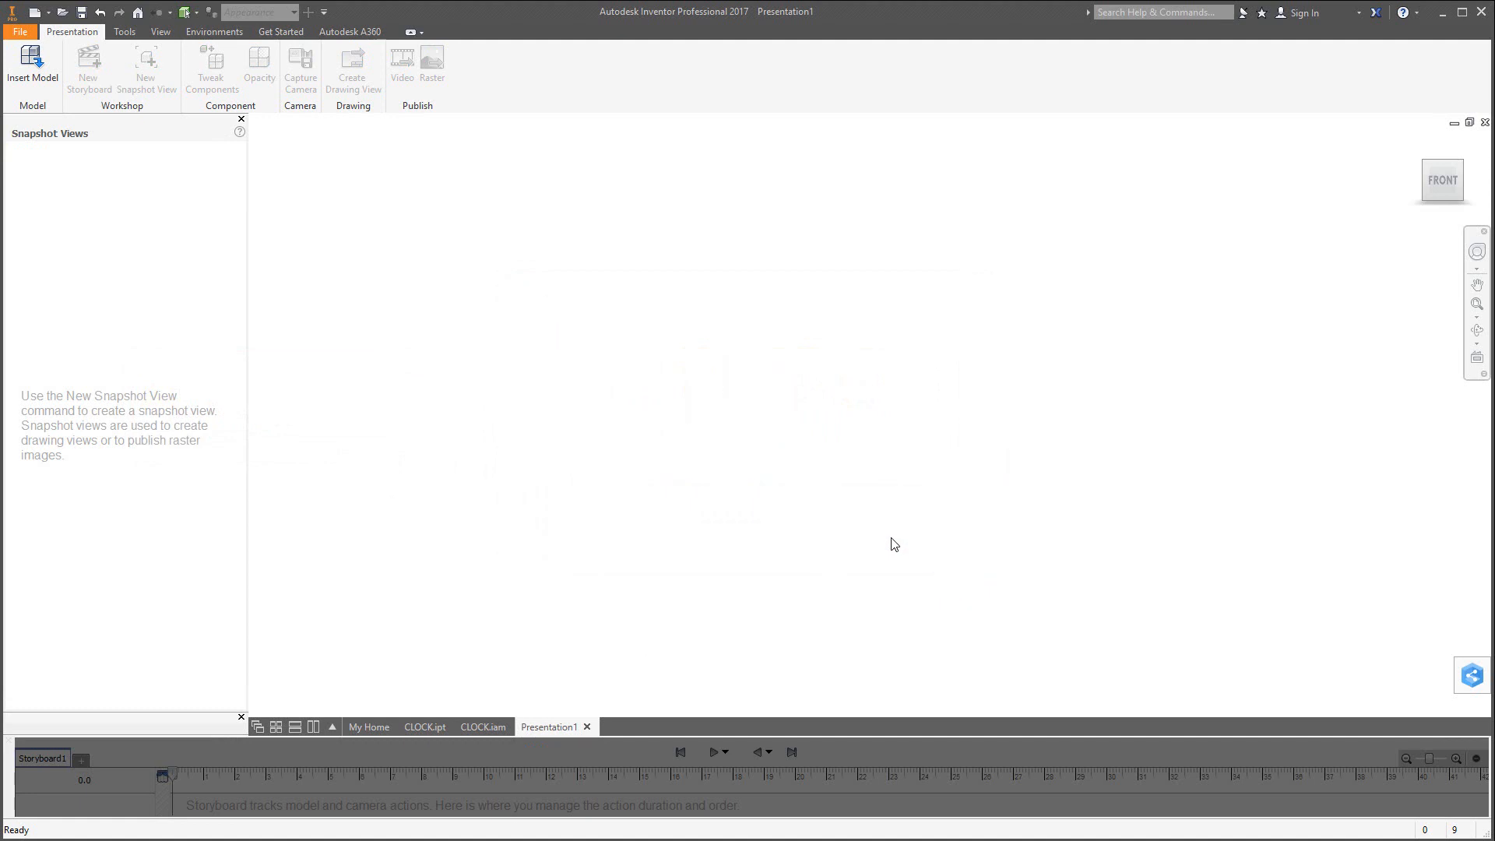
# Create another Standard (in).ipn presentation and insert the CLOCK assembly from the INVENTOR FINAL folder.
pyautogui.click(46, 19)
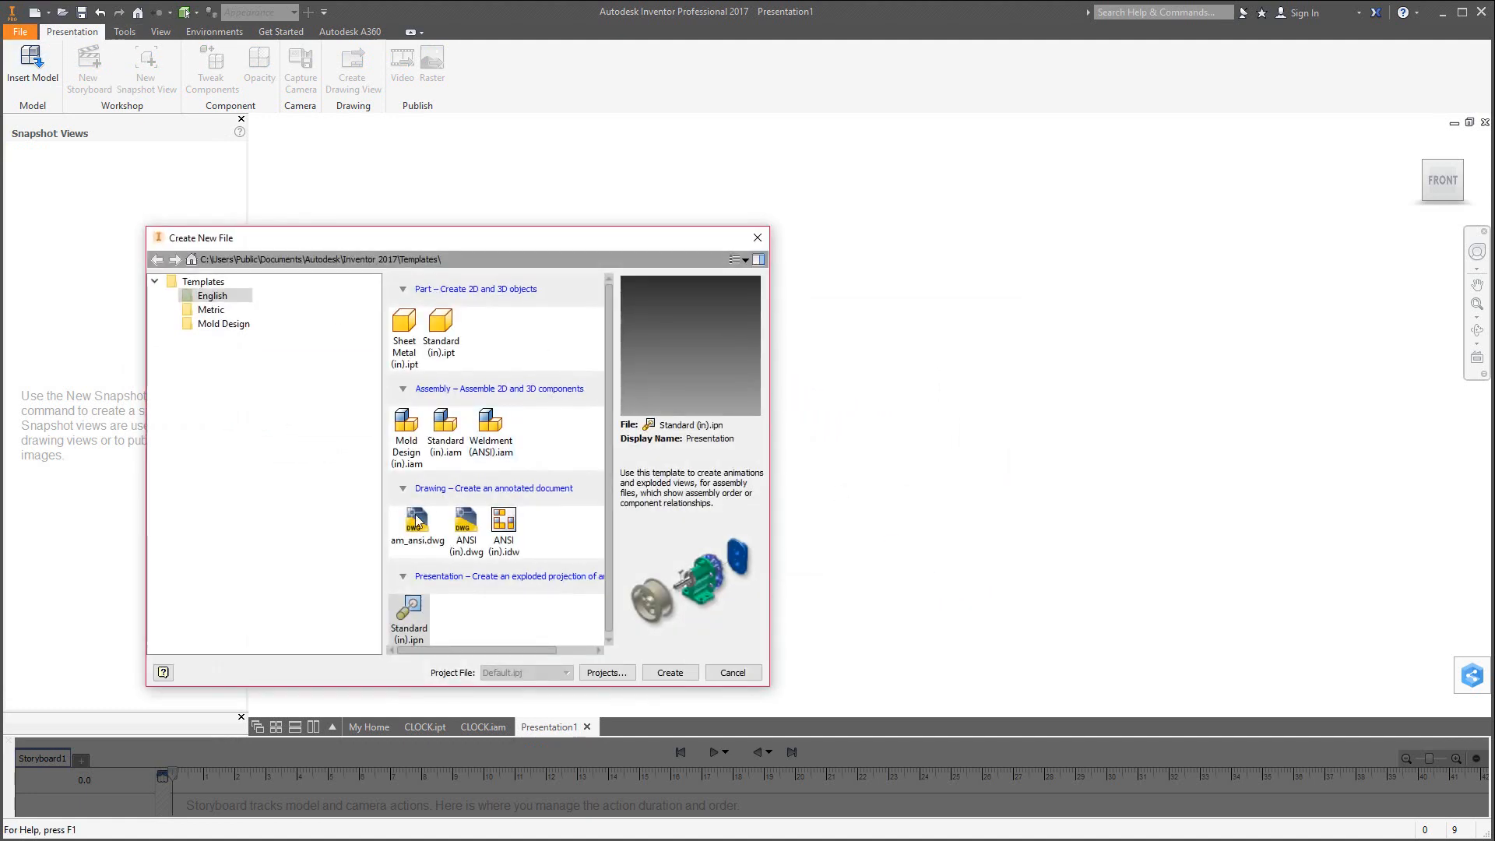
pyautogui.click(667, 673)
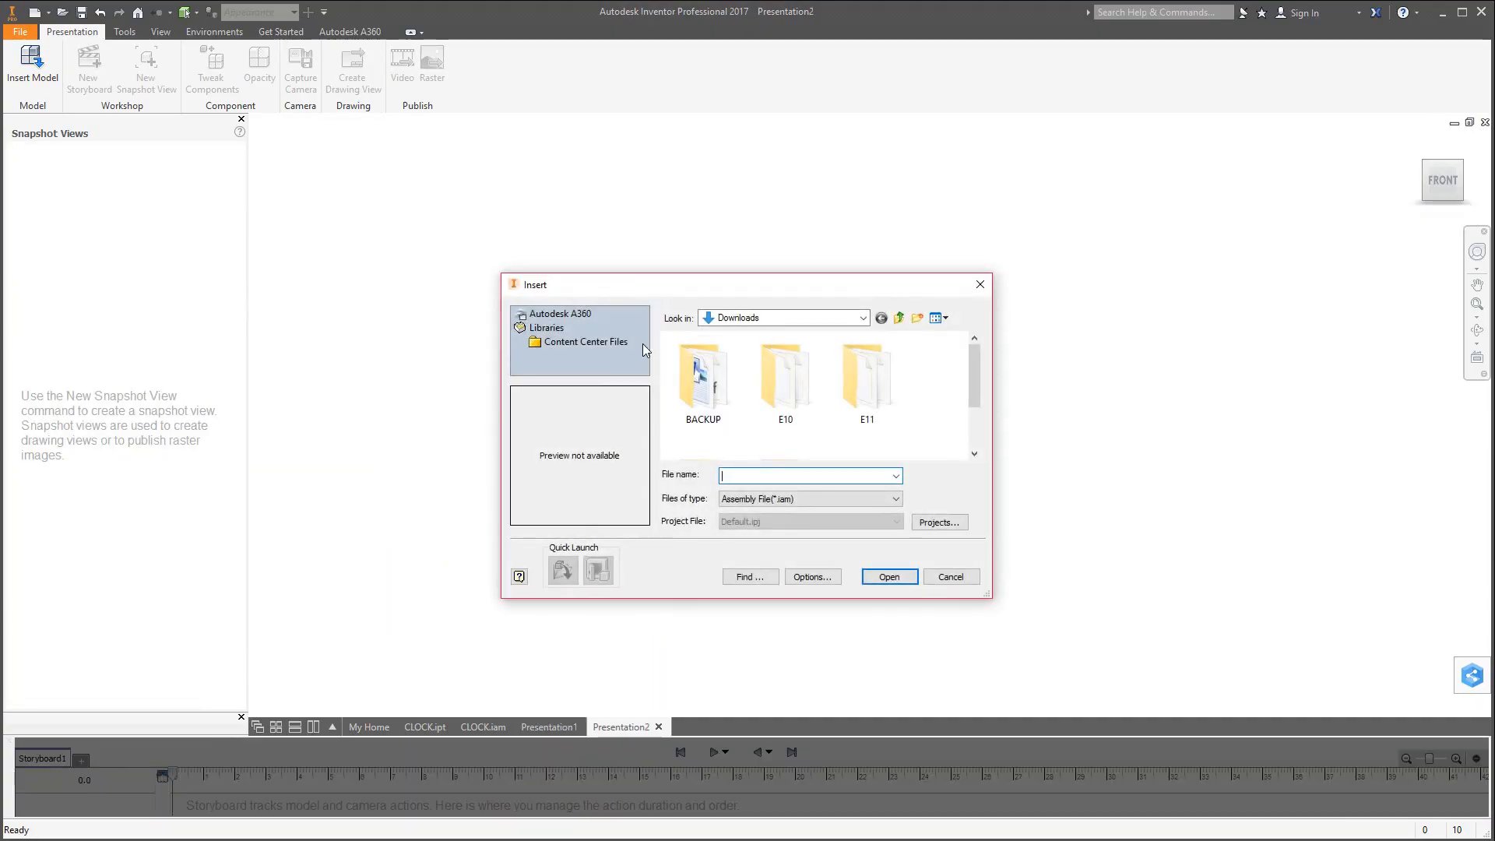
pyautogui.moveTo(974, 381); pyautogui.dragTo(964, 431)
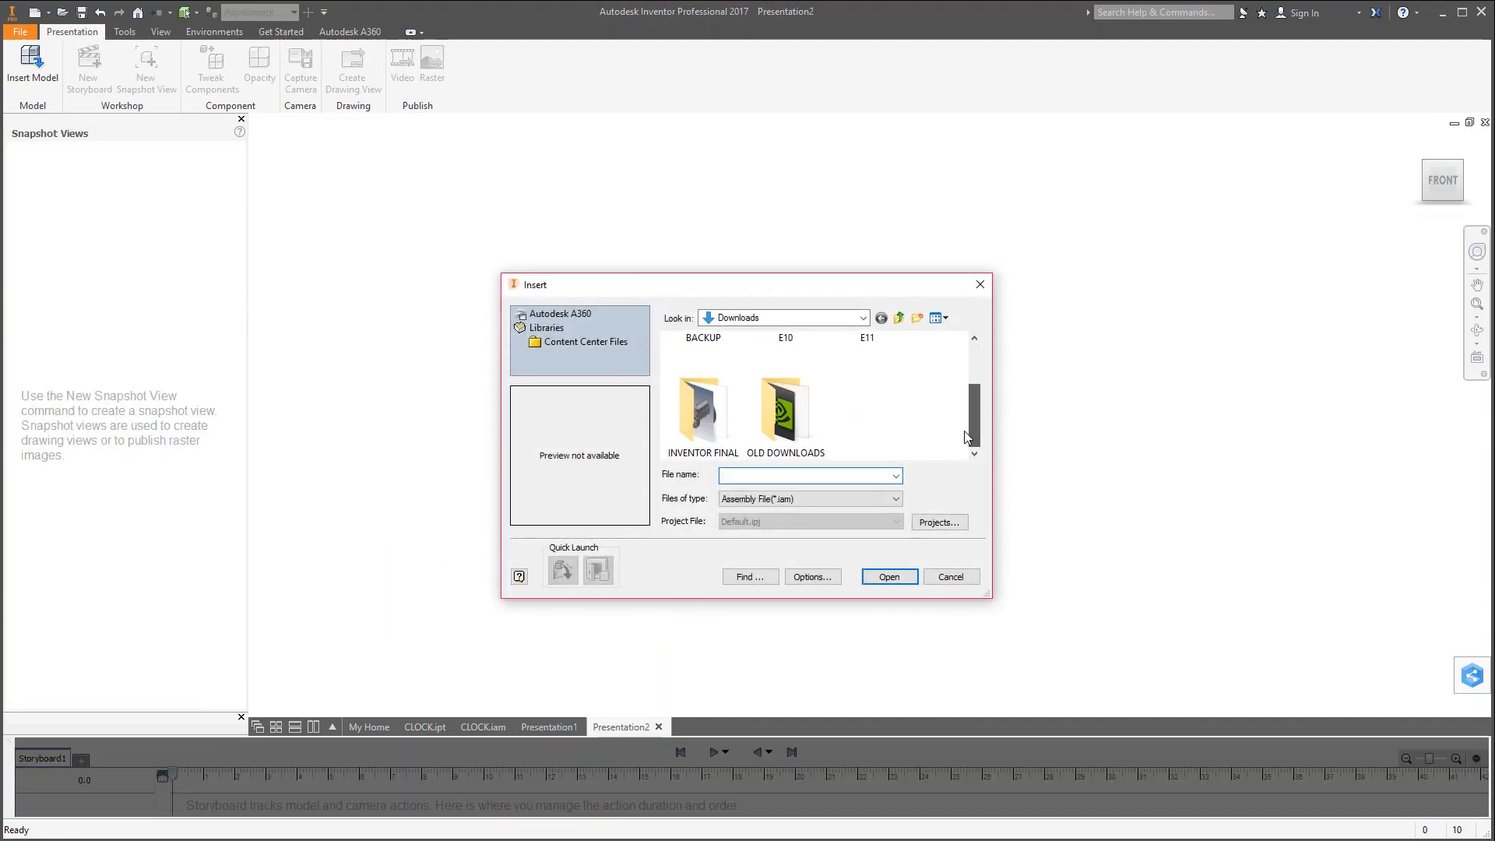
pyautogui.doubleClick(705, 421)
pyautogui.click(750, 360)
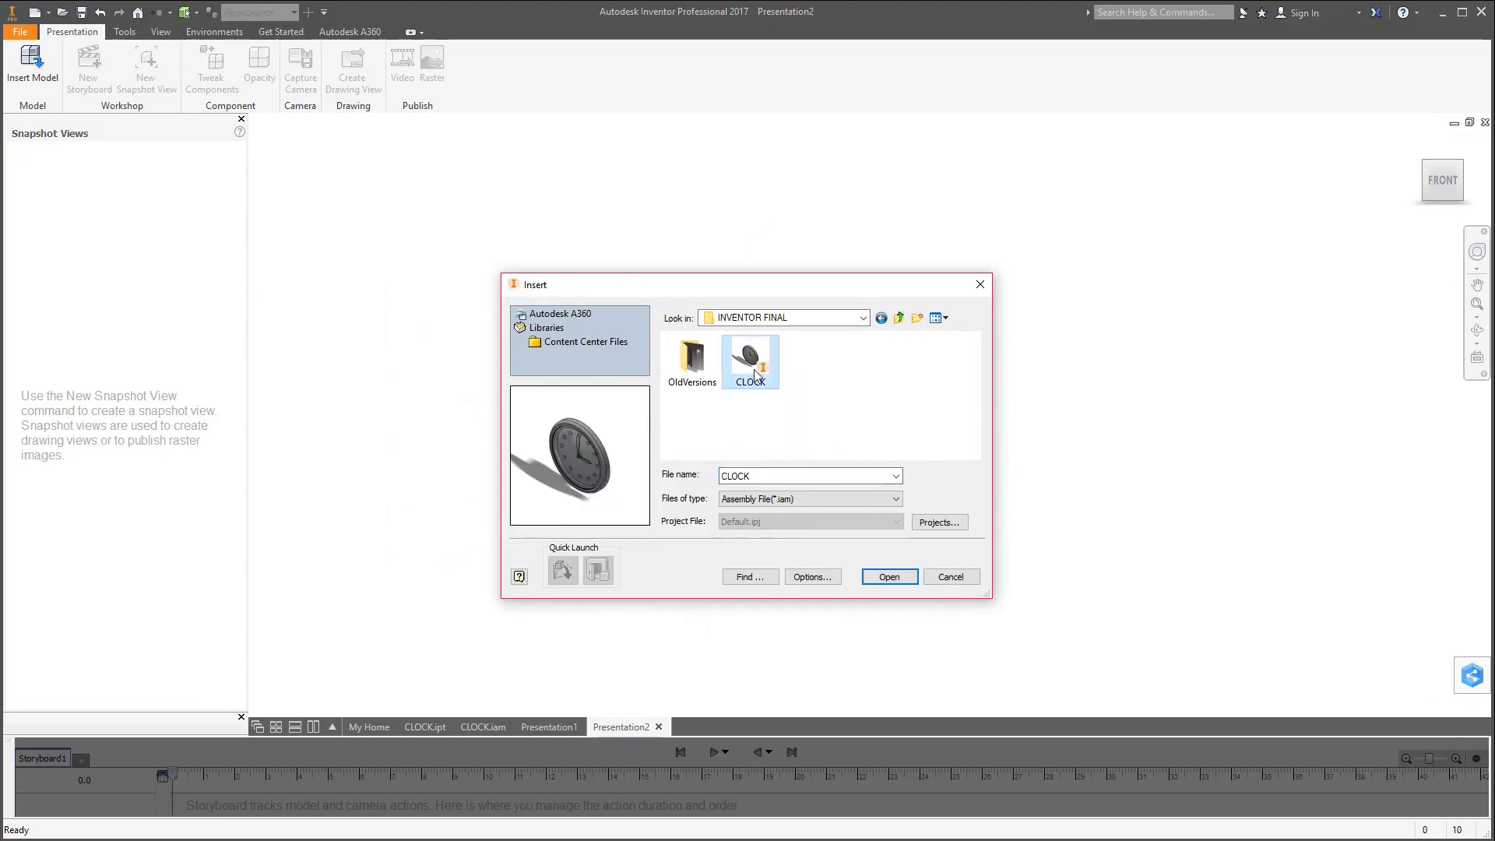
pyautogui.click(888, 577)
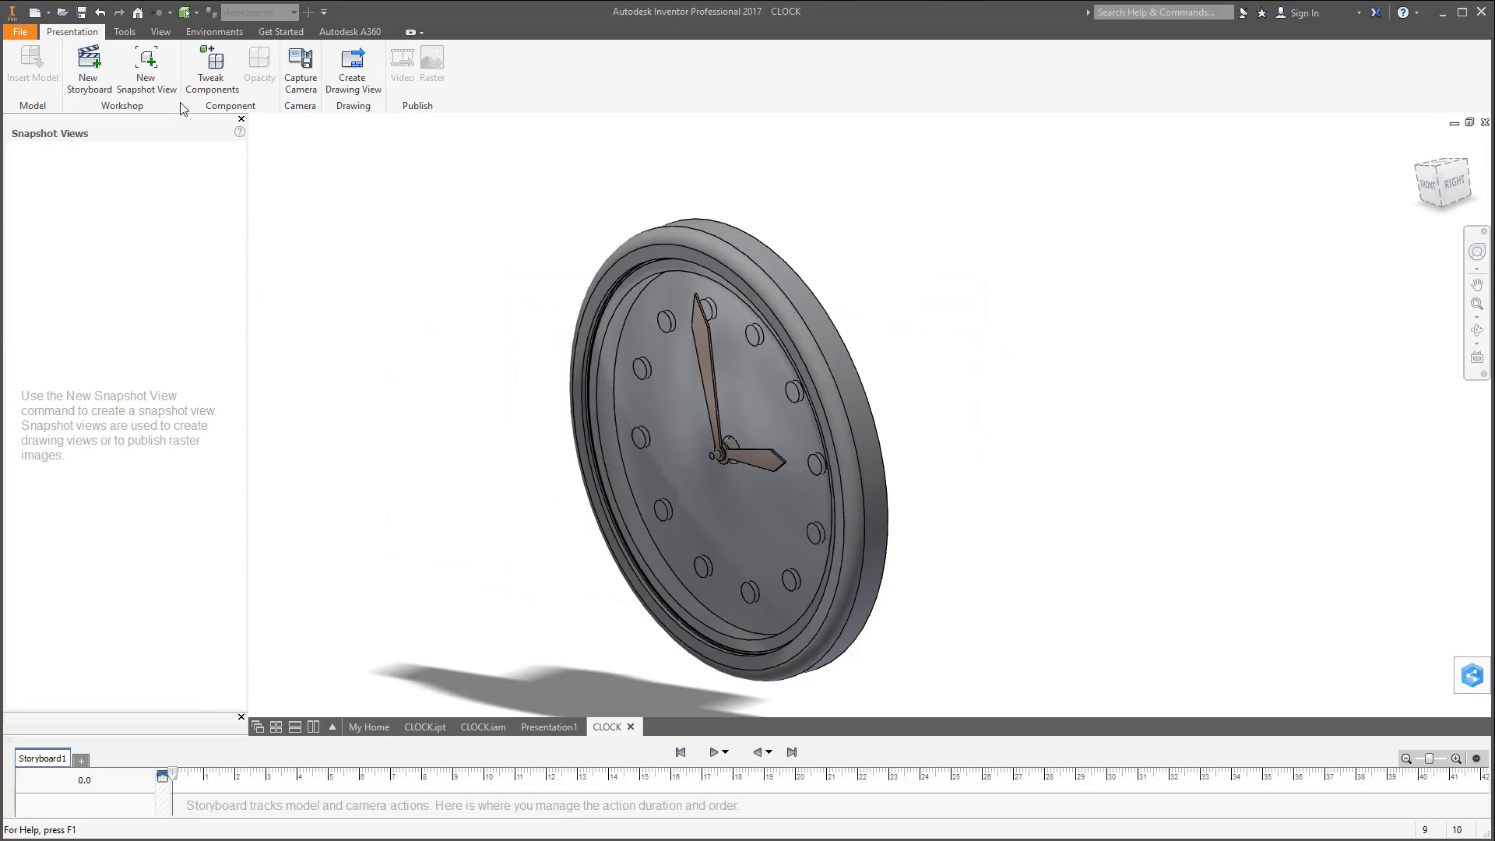
# Tweak the lens about 10.9 in along Z, straight out from the clock face, with a 2.500 s duration.
pyautogui.click(214, 62)
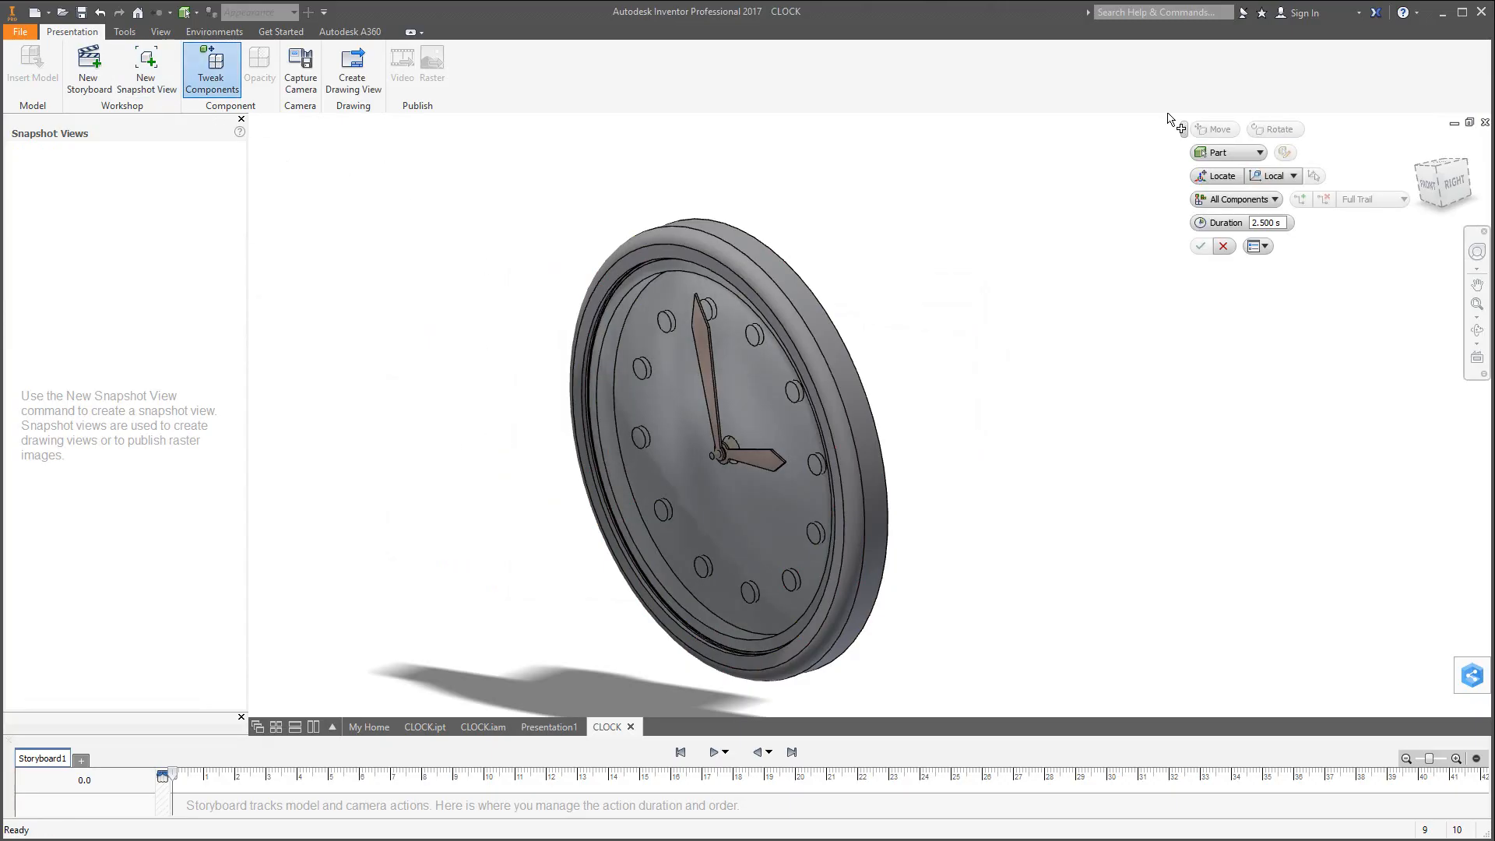
pyautogui.click(1419, 145)
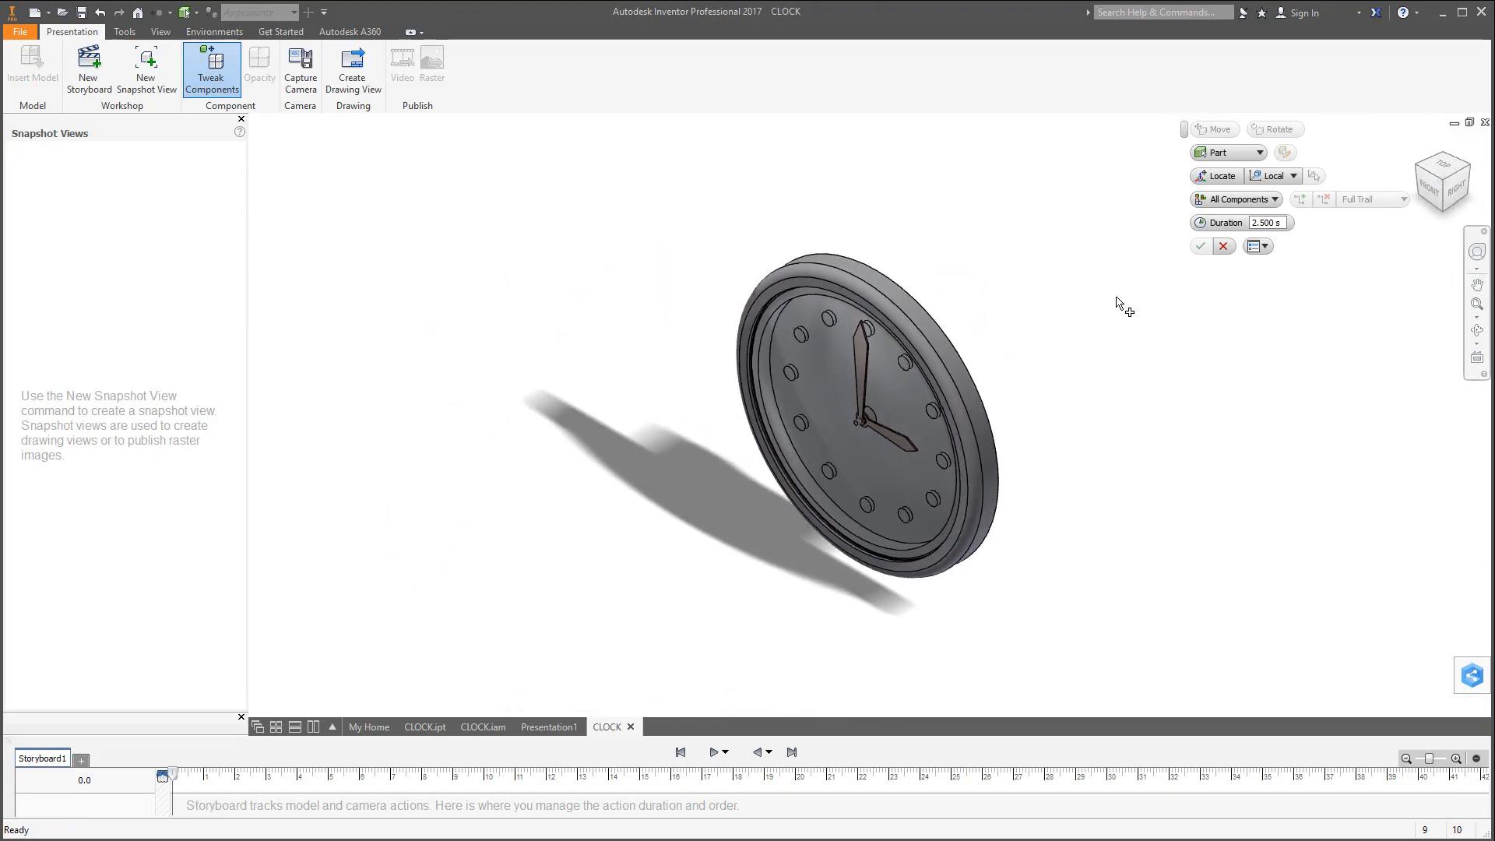
pyautogui.click(837, 441)
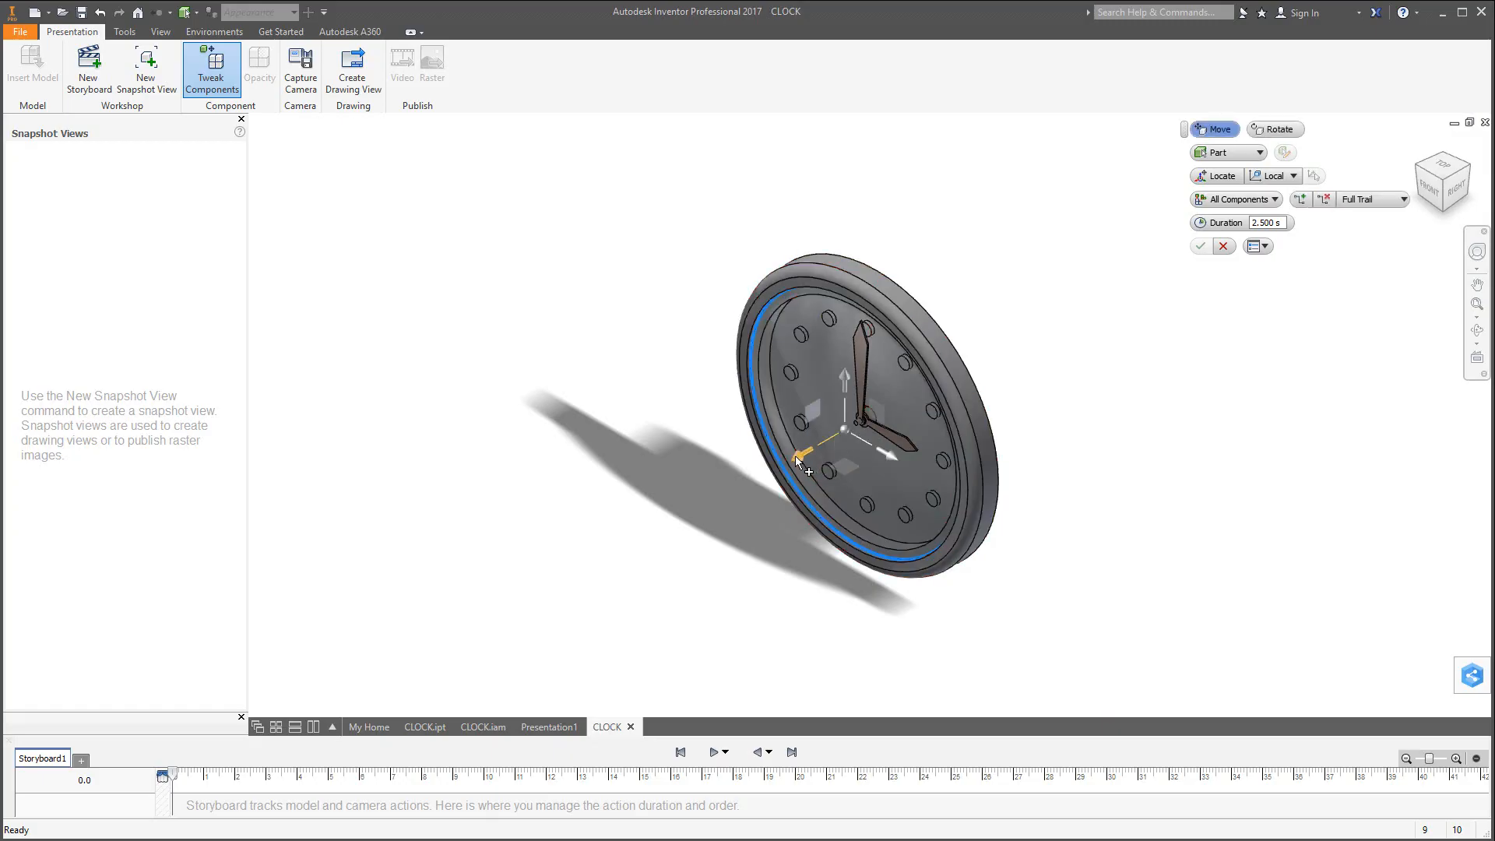
pyautogui.moveTo(796, 456); pyautogui.dragTo(430, 597)
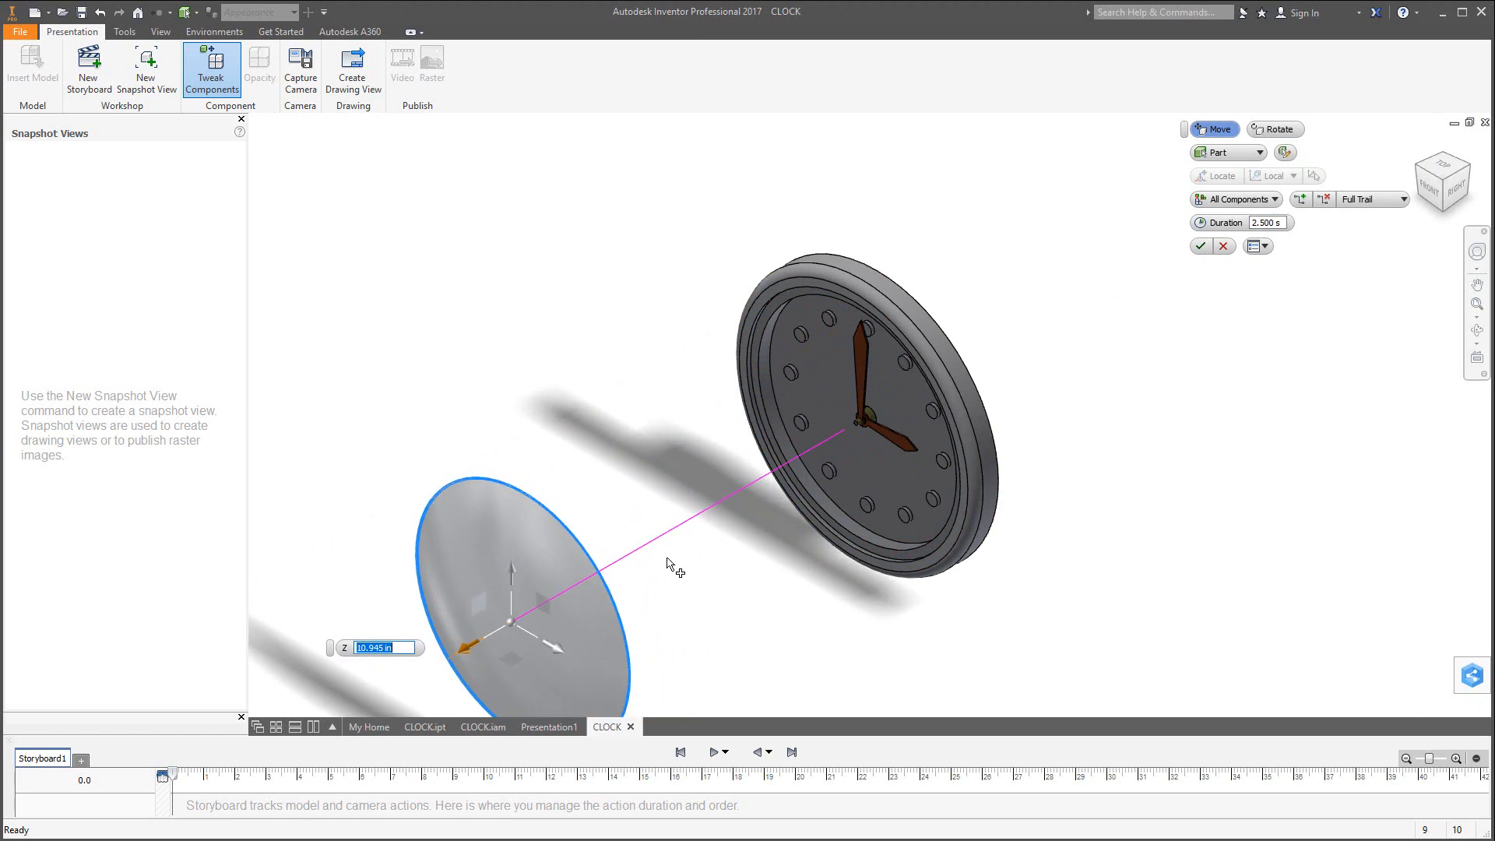
# Tweak the minute hand about 8.05 in and the hour hand about 5.1 in along Z, out from the clock face.
pyautogui.click(862, 363)
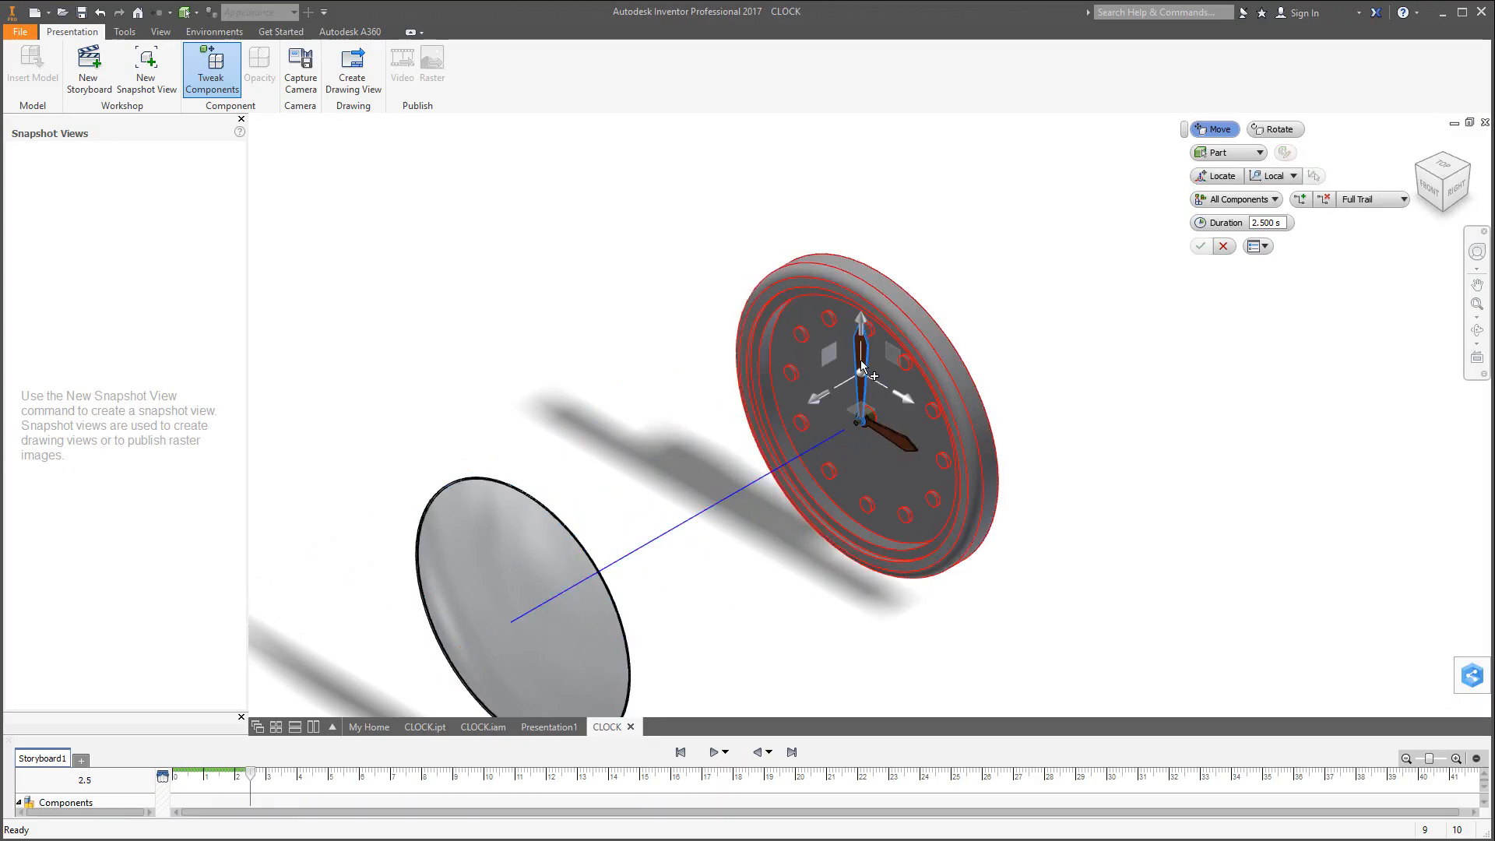
pyautogui.moveTo(814, 399); pyautogui.dragTo(563, 531)
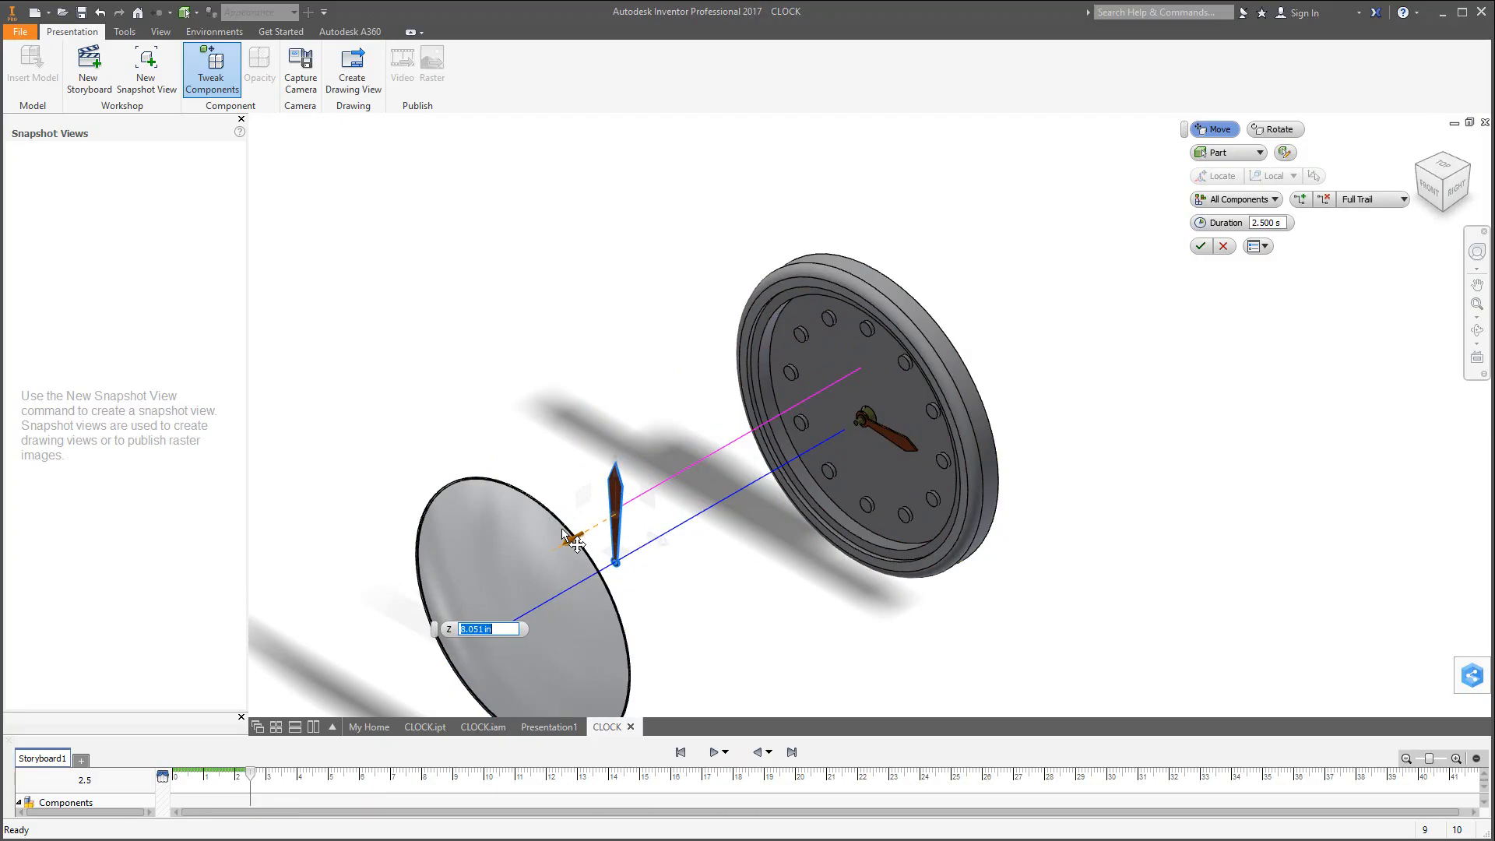
pyautogui.click(900, 449)
pyautogui.moveTo(845, 462); pyautogui.dragTo(690, 555)
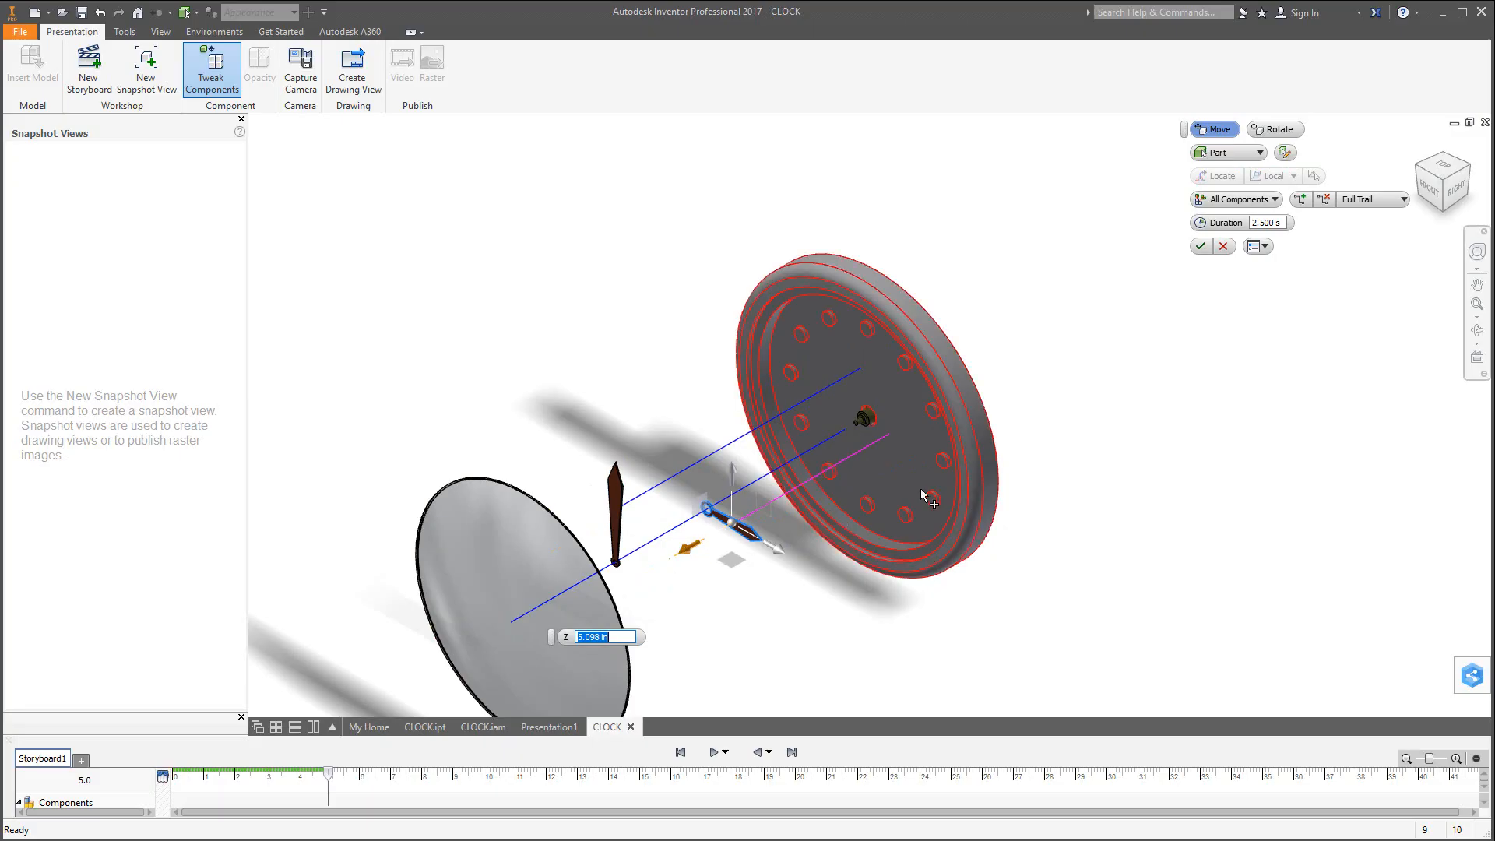
# Tweak the clock movement, hanger bracket and its two screws together about -5.04 in along Z, out behind the clock body.
pyautogui.click(869, 421)
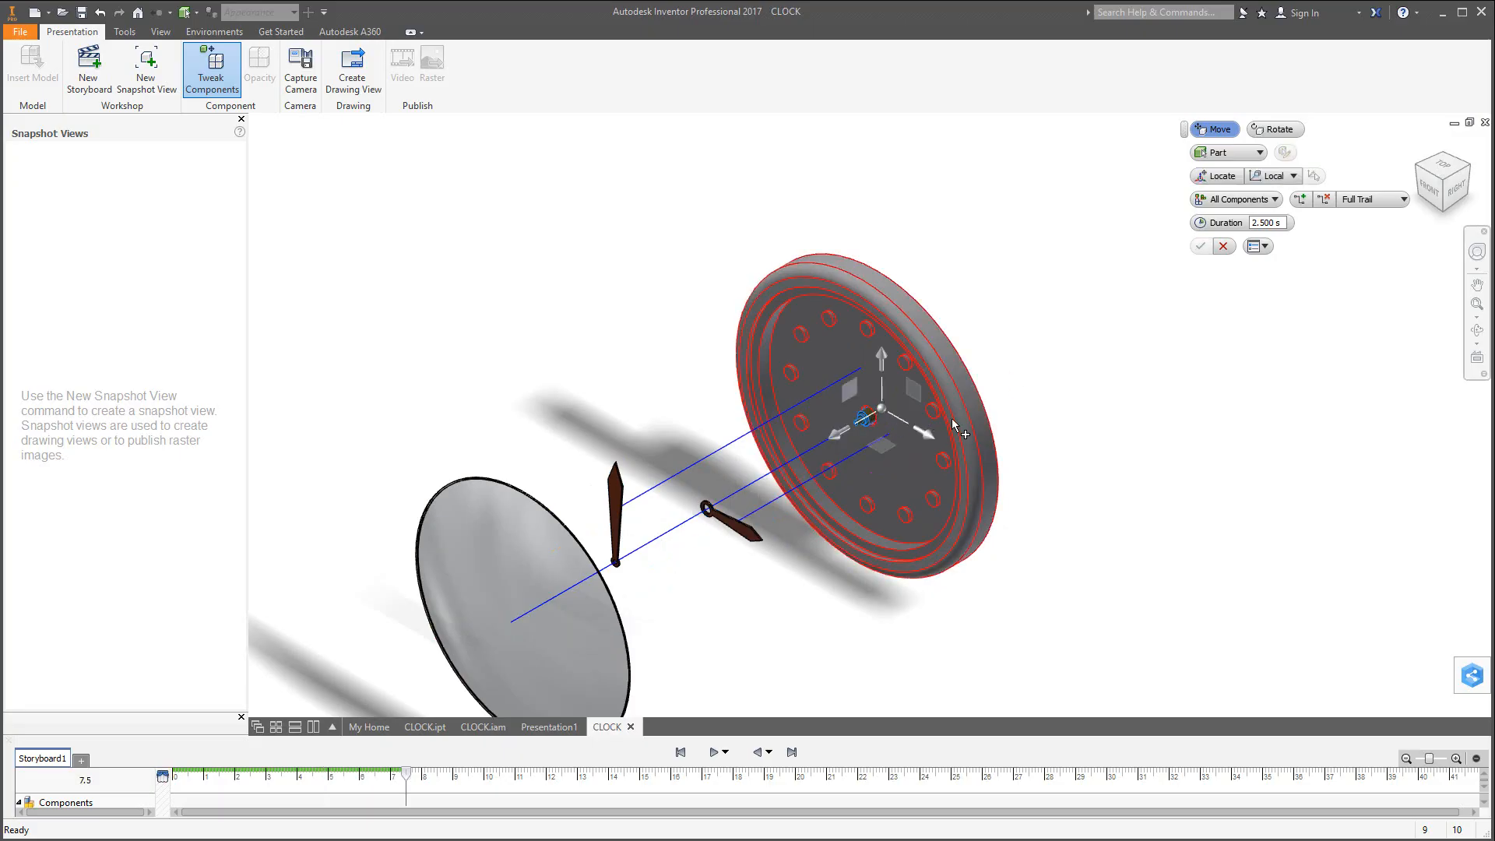
pyautogui.keyDown('shift'); pyautogui.moveTo(1026, 428); pyautogui.dragTo(976, 437, button='middle'); pyautogui.keyUp('shift')
pyautogui.scroll(-4, 910, 362)
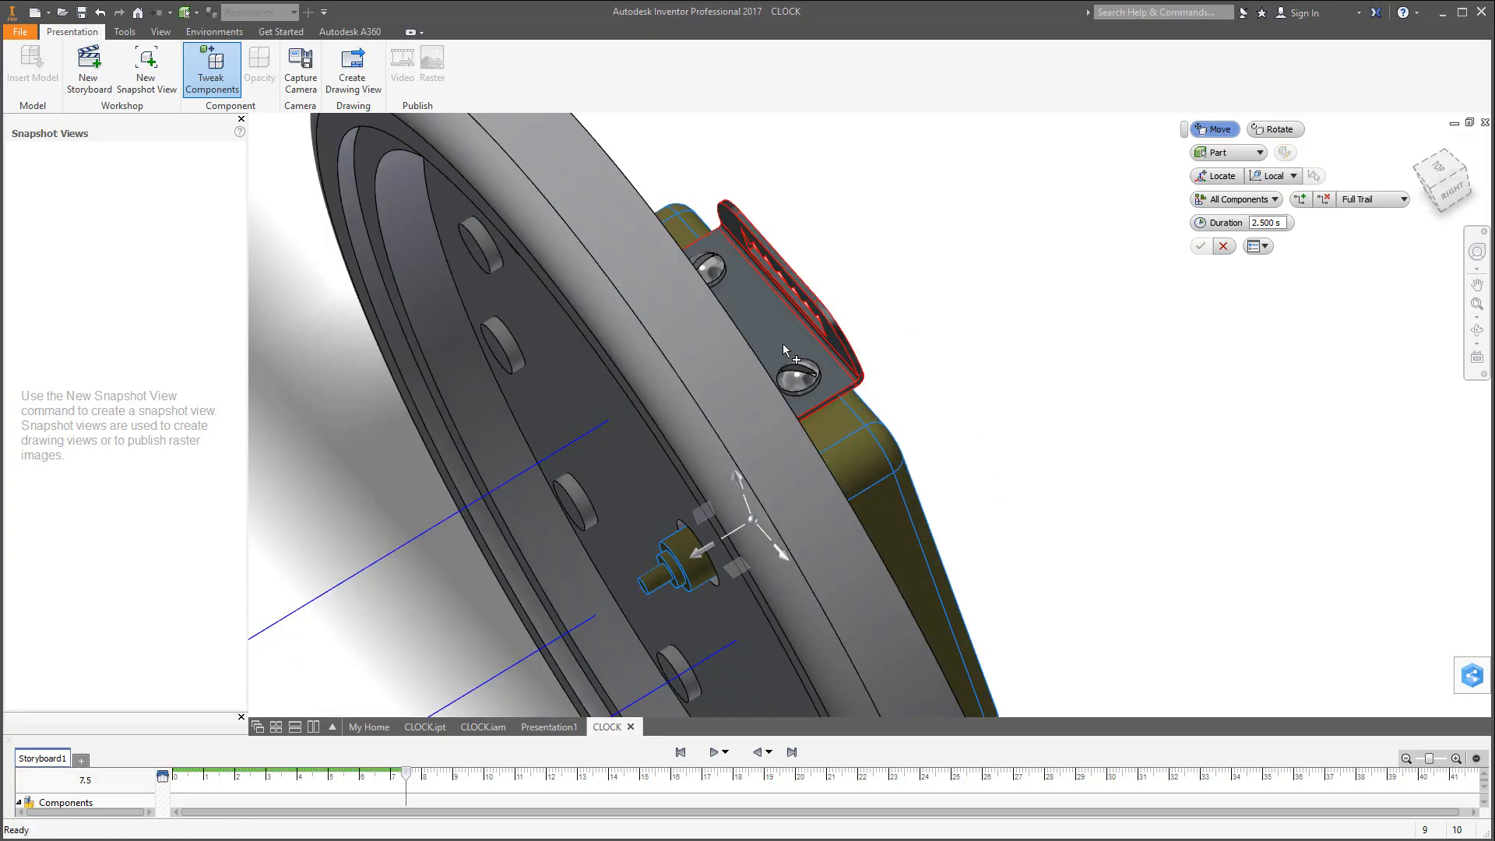
pyautogui.click(830, 371)
pyautogui.keyDown('ctrl'); pyautogui.click(801, 382); pyautogui.keyUp('ctrl')
pyautogui.keyDown('ctrl'); pyautogui.click(715, 272); pyautogui.keyUp('ctrl')
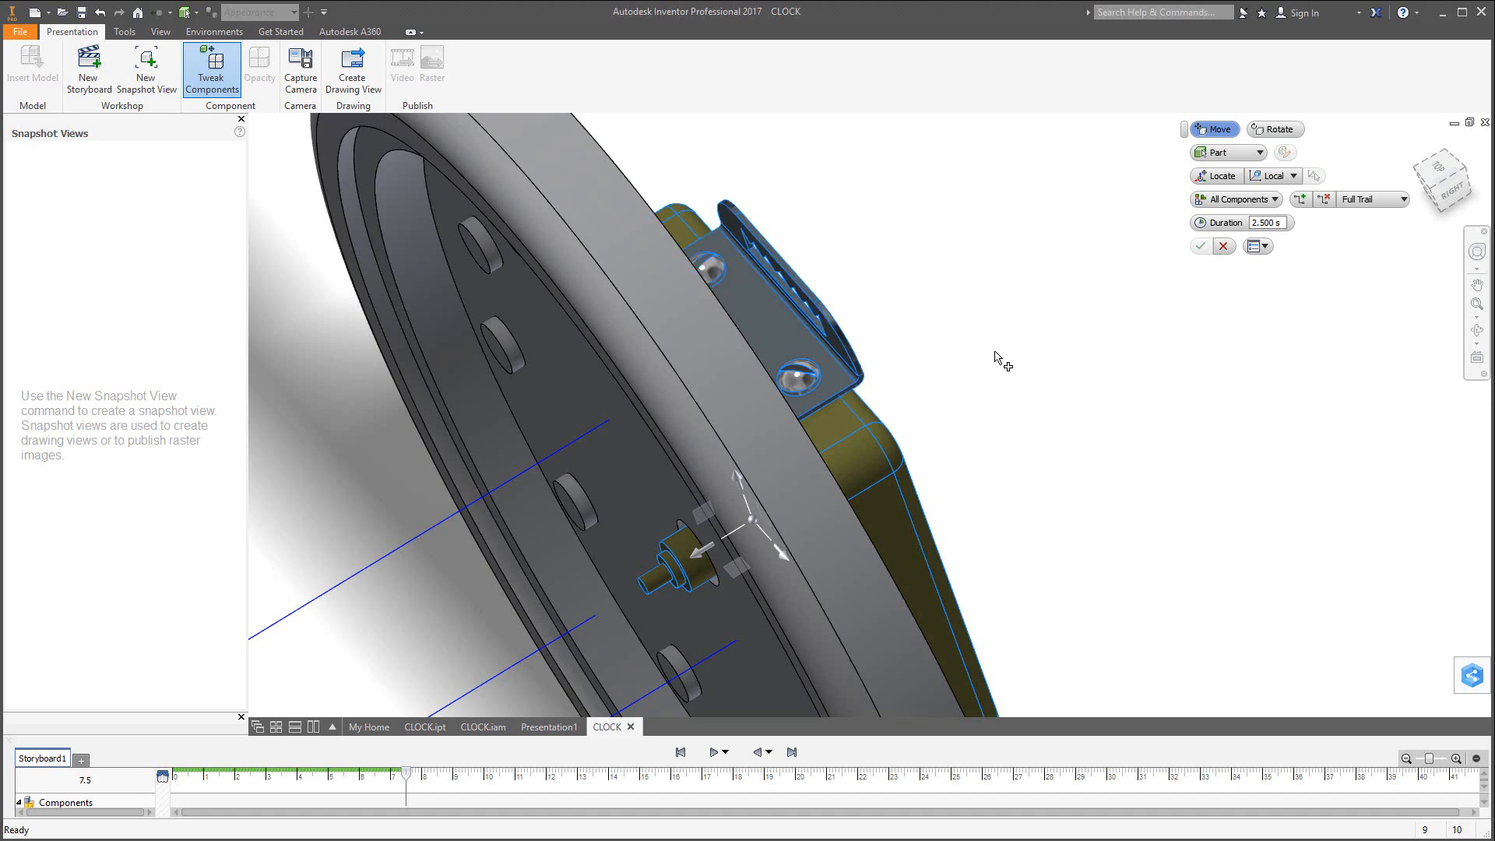
pyautogui.click(1419, 144)
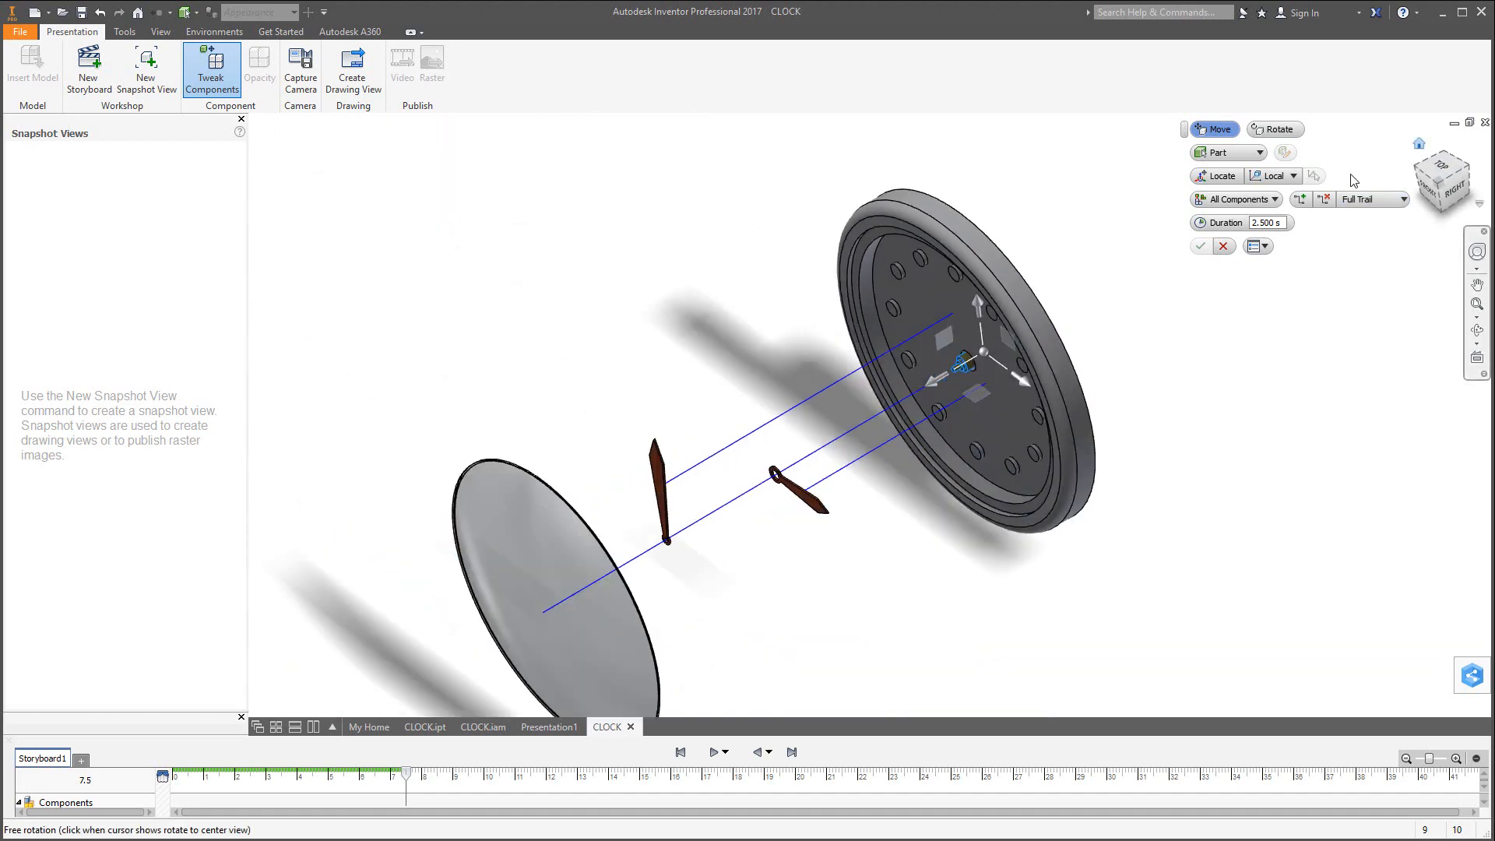
pyautogui.moveTo(959, 372); pyautogui.dragTo(1082, 323)
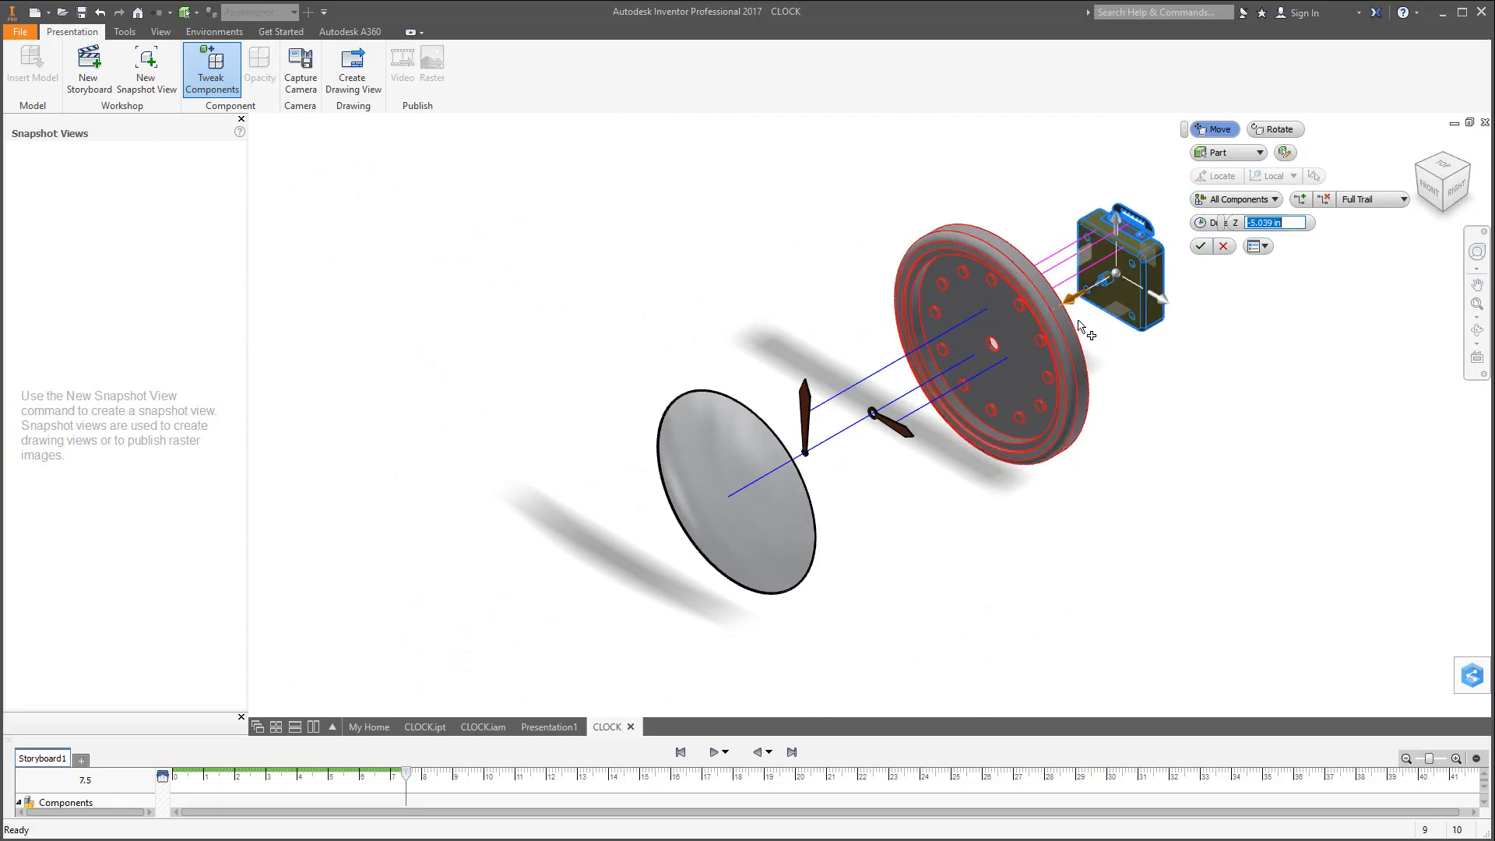
pyautogui.scroll(-5, 1147, 221)
pyautogui.scroll(5, 1133, 265)
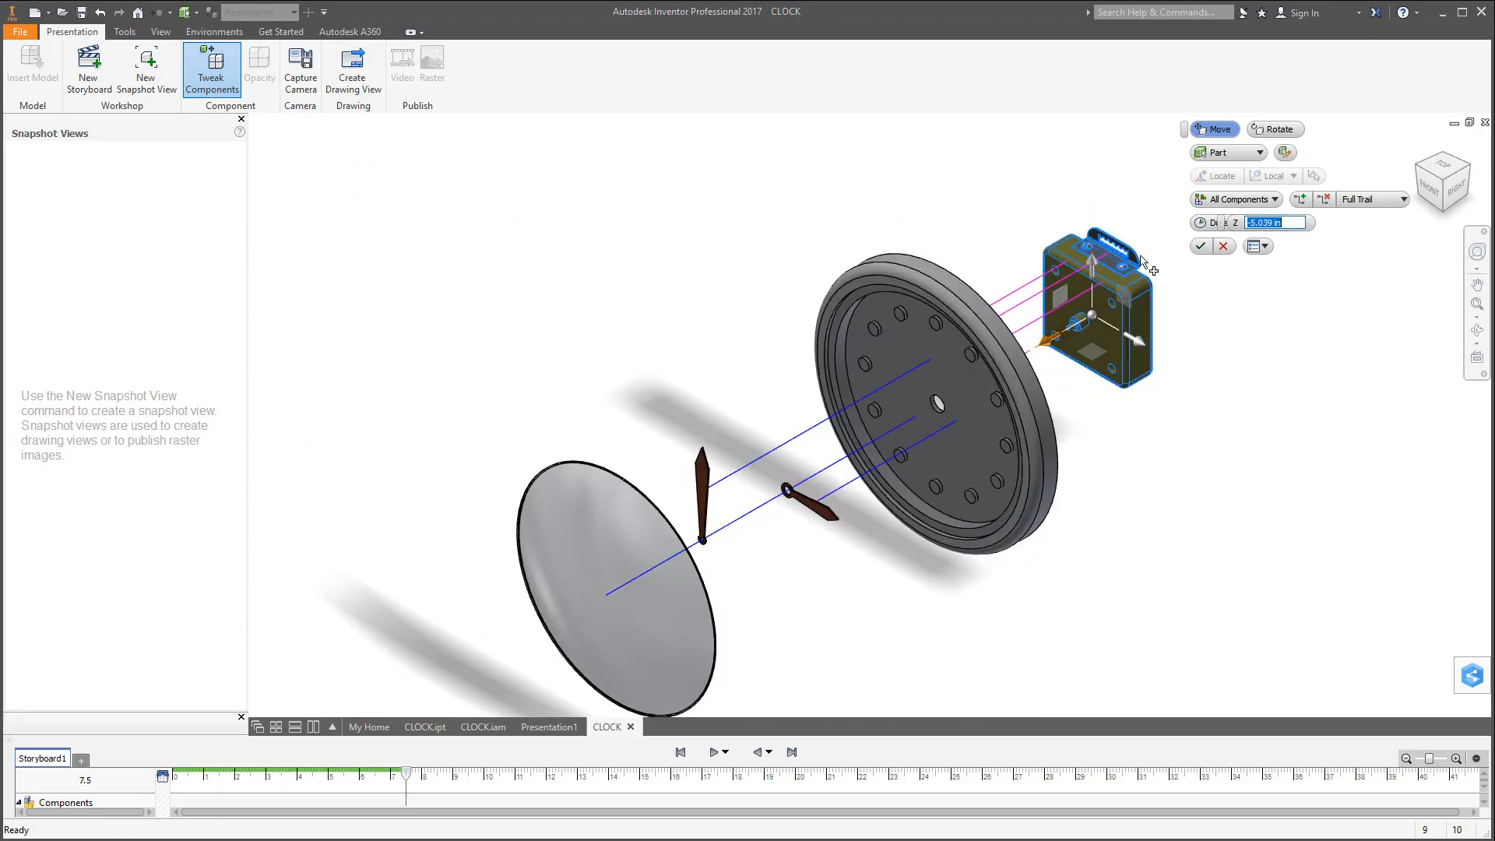
pyautogui.scroll(-3, 1144, 134)
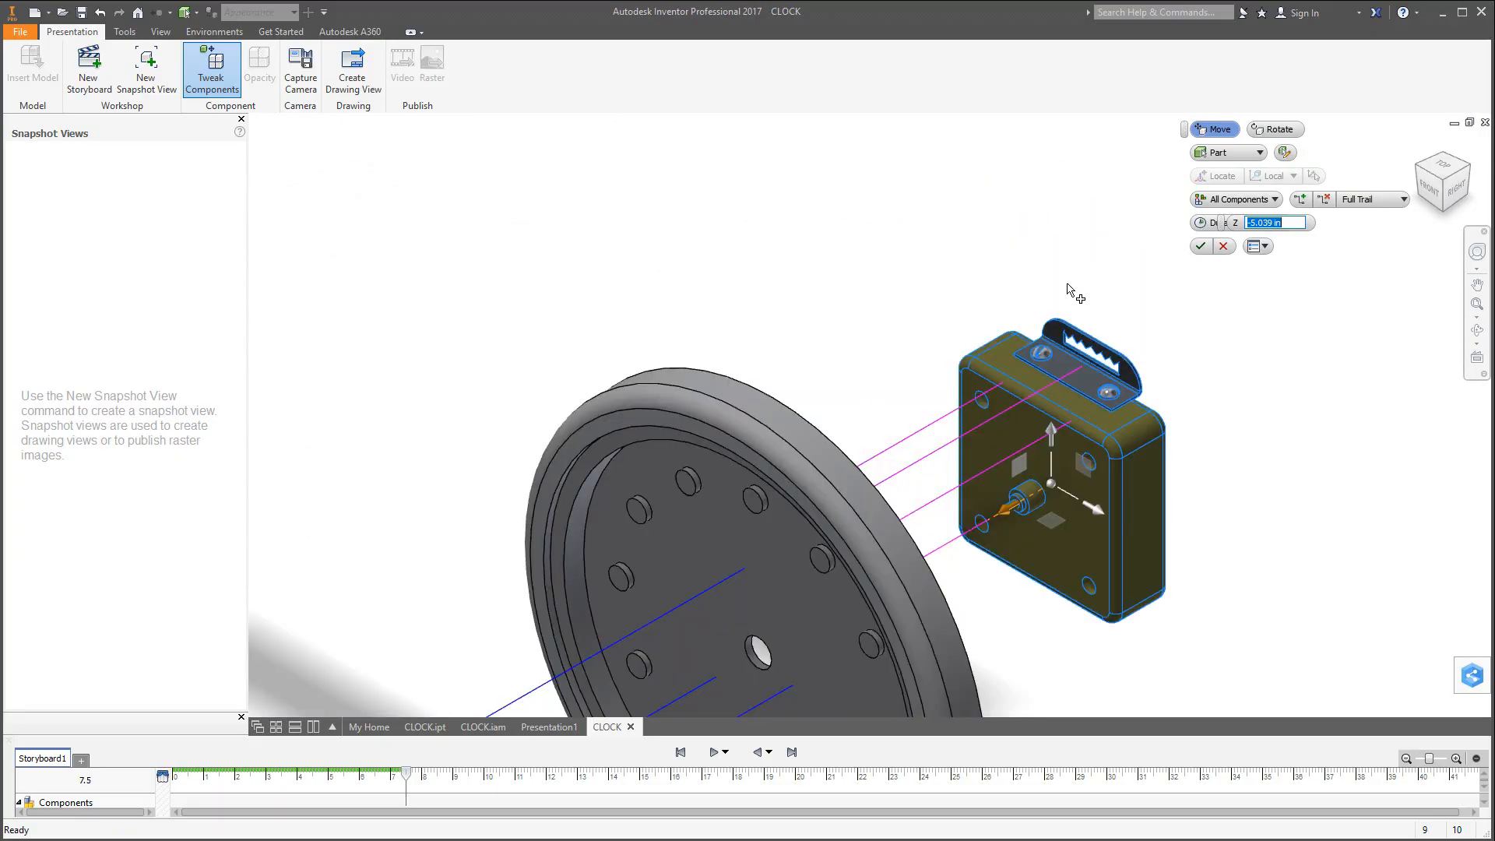
pyautogui.click(1200, 247)
# Tweak the two hanger screws about 4.11 in along Y, straight up out of the bracket.
pyautogui.click(1109, 393)
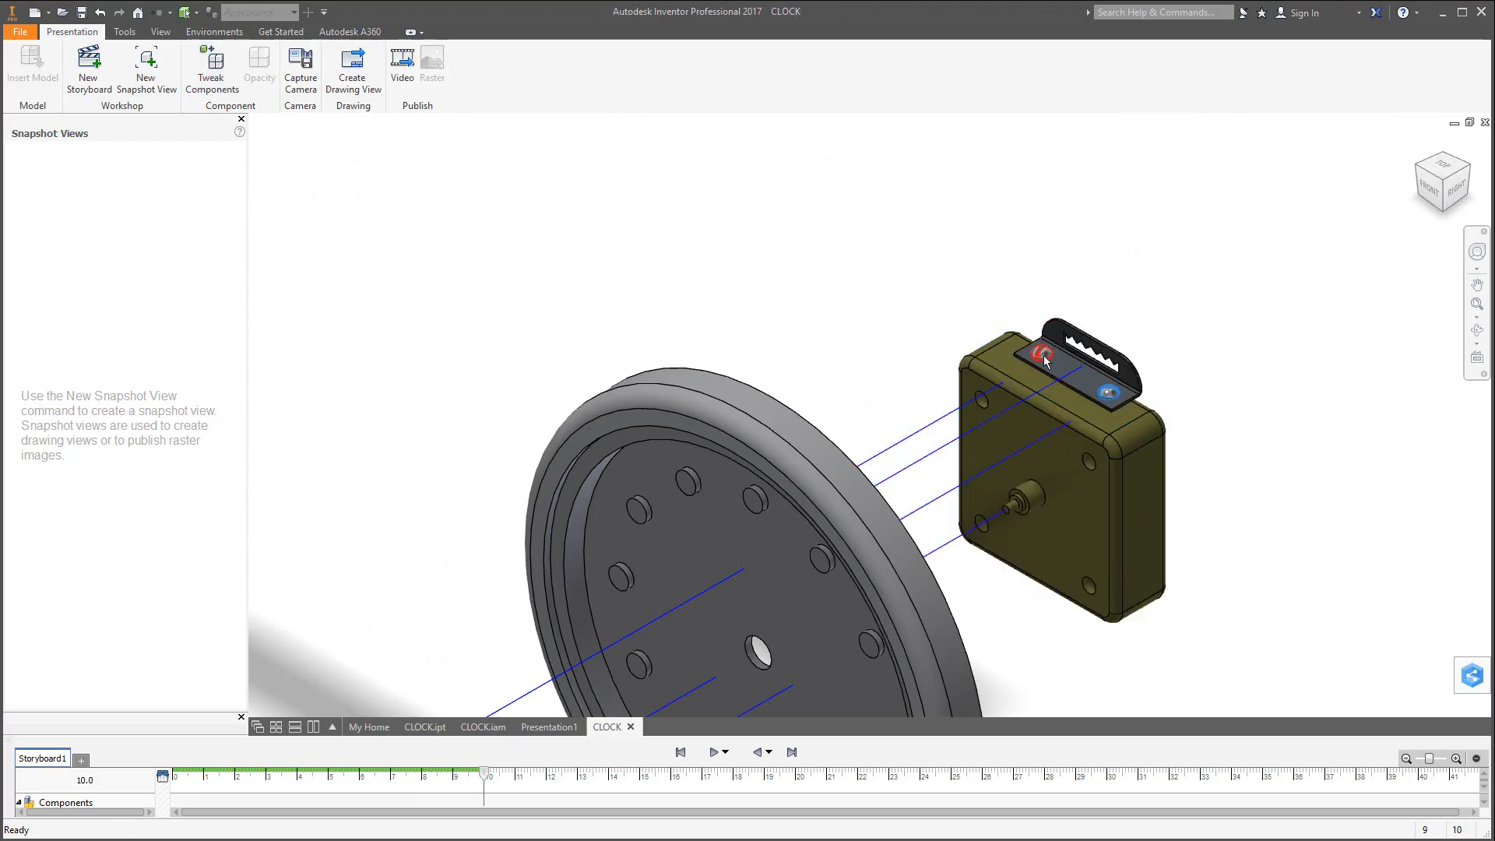
pyautogui.click(1043, 354)
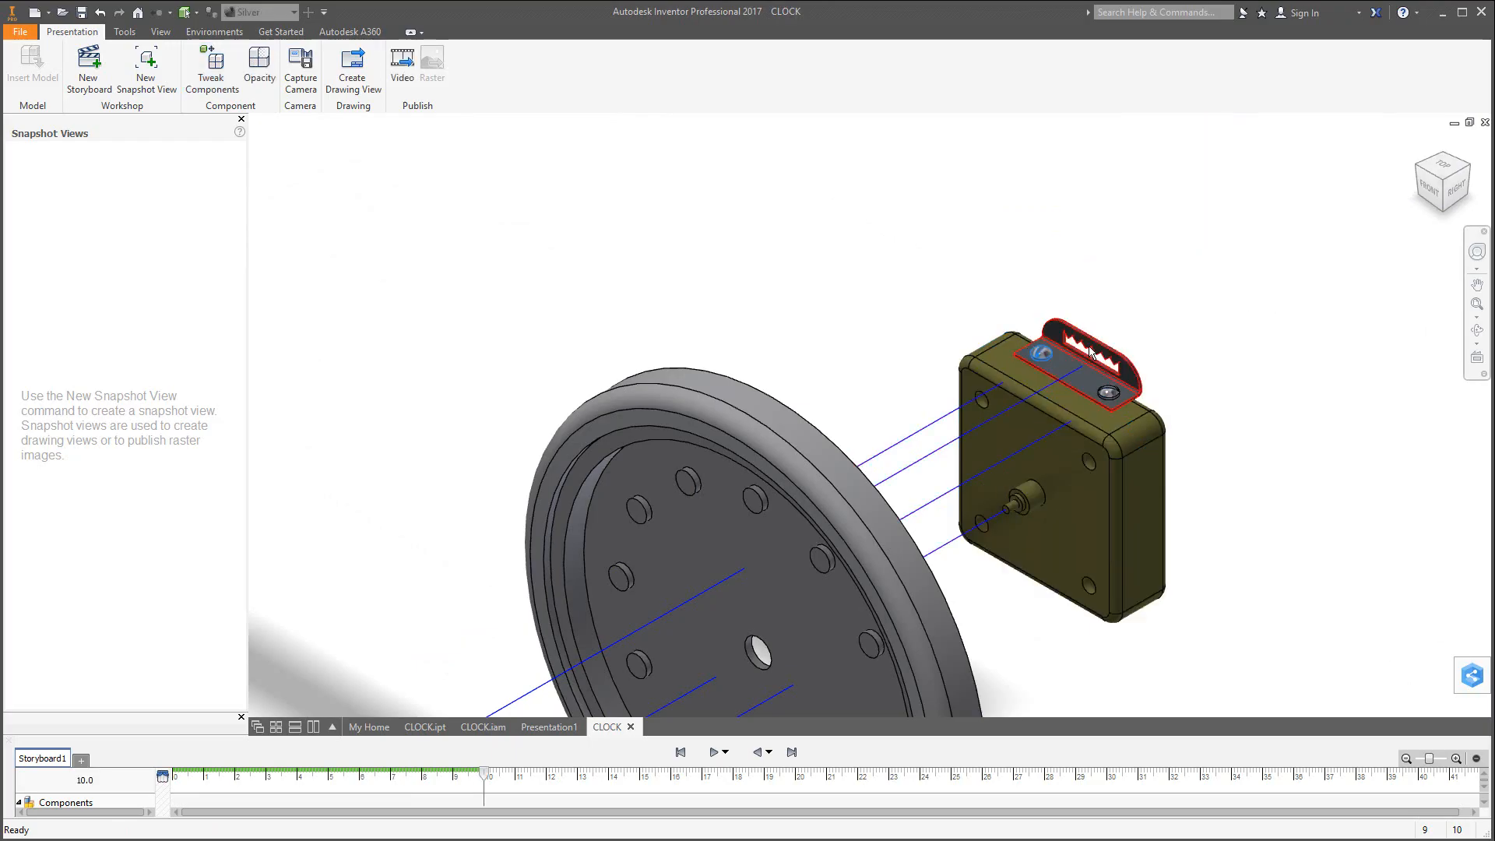
pyautogui.keyDown('ctrl'); pyautogui.click(1109, 393); pyautogui.keyUp('ctrl')
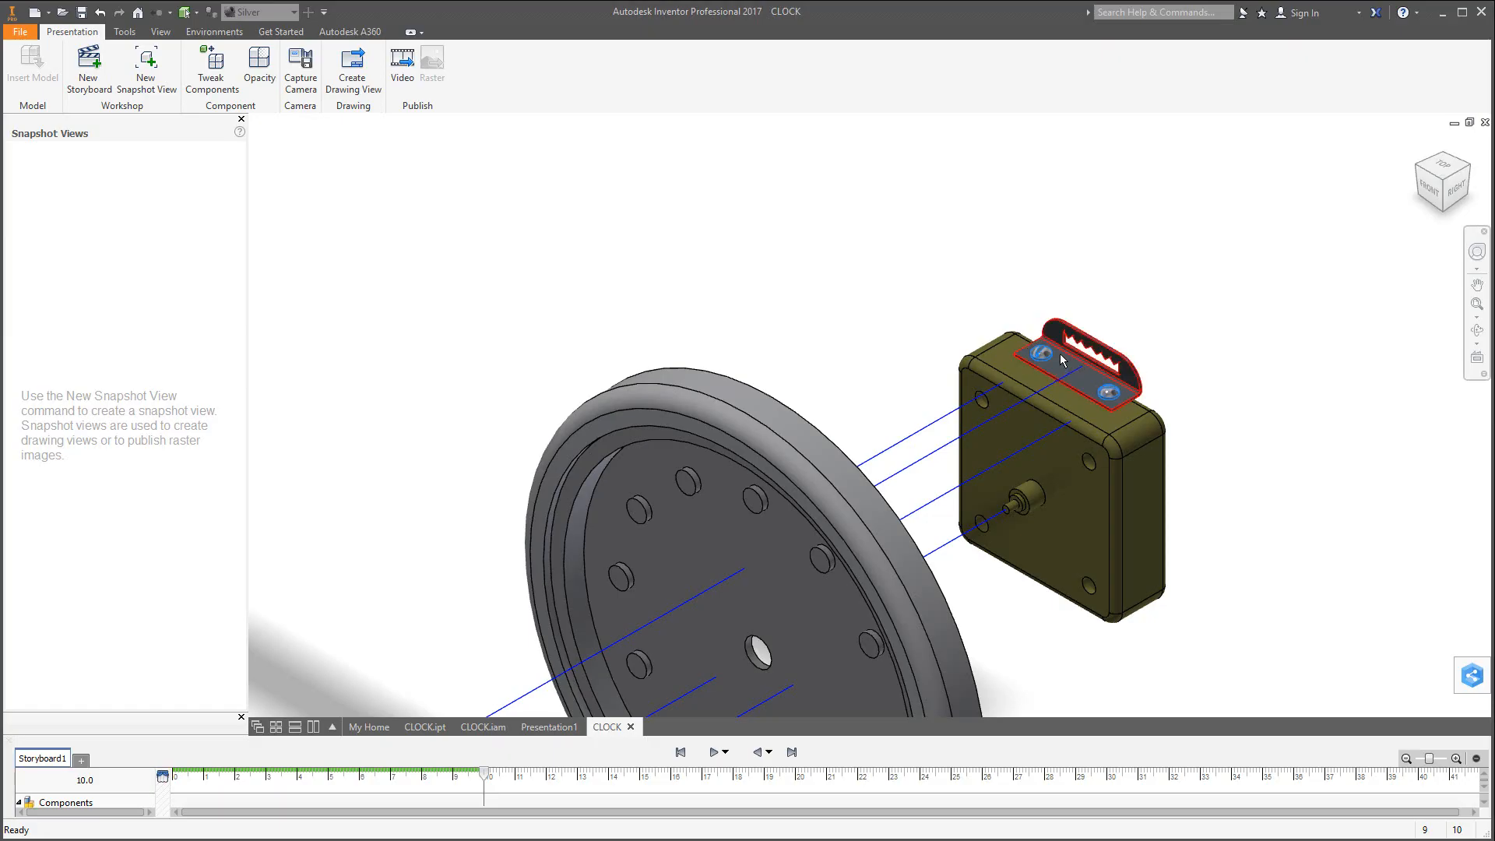
pyautogui.click(214, 74)
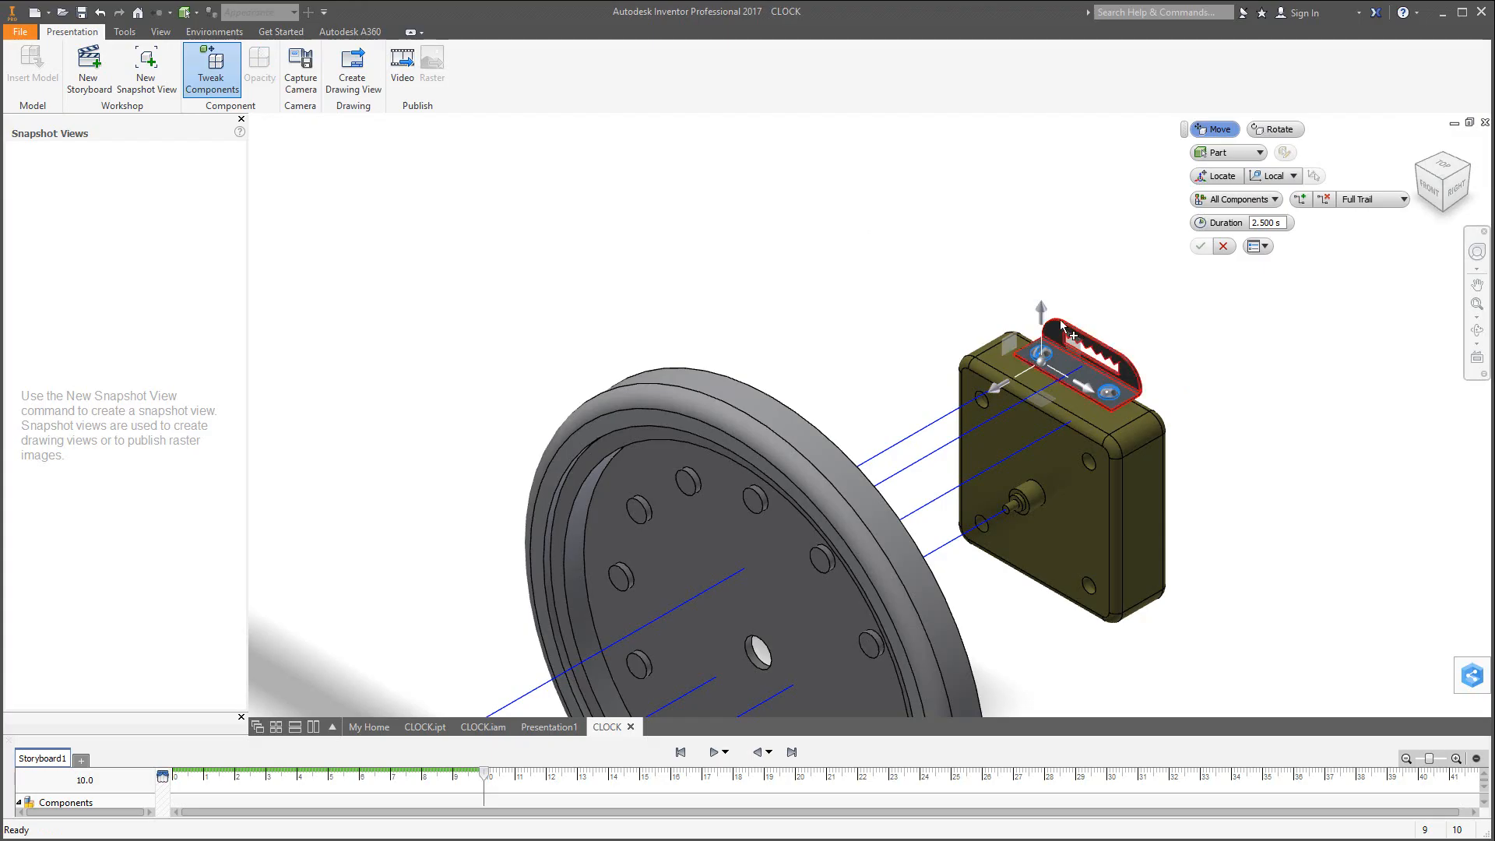
pyautogui.moveTo(1042, 312); pyautogui.dragTo(1101, 64)
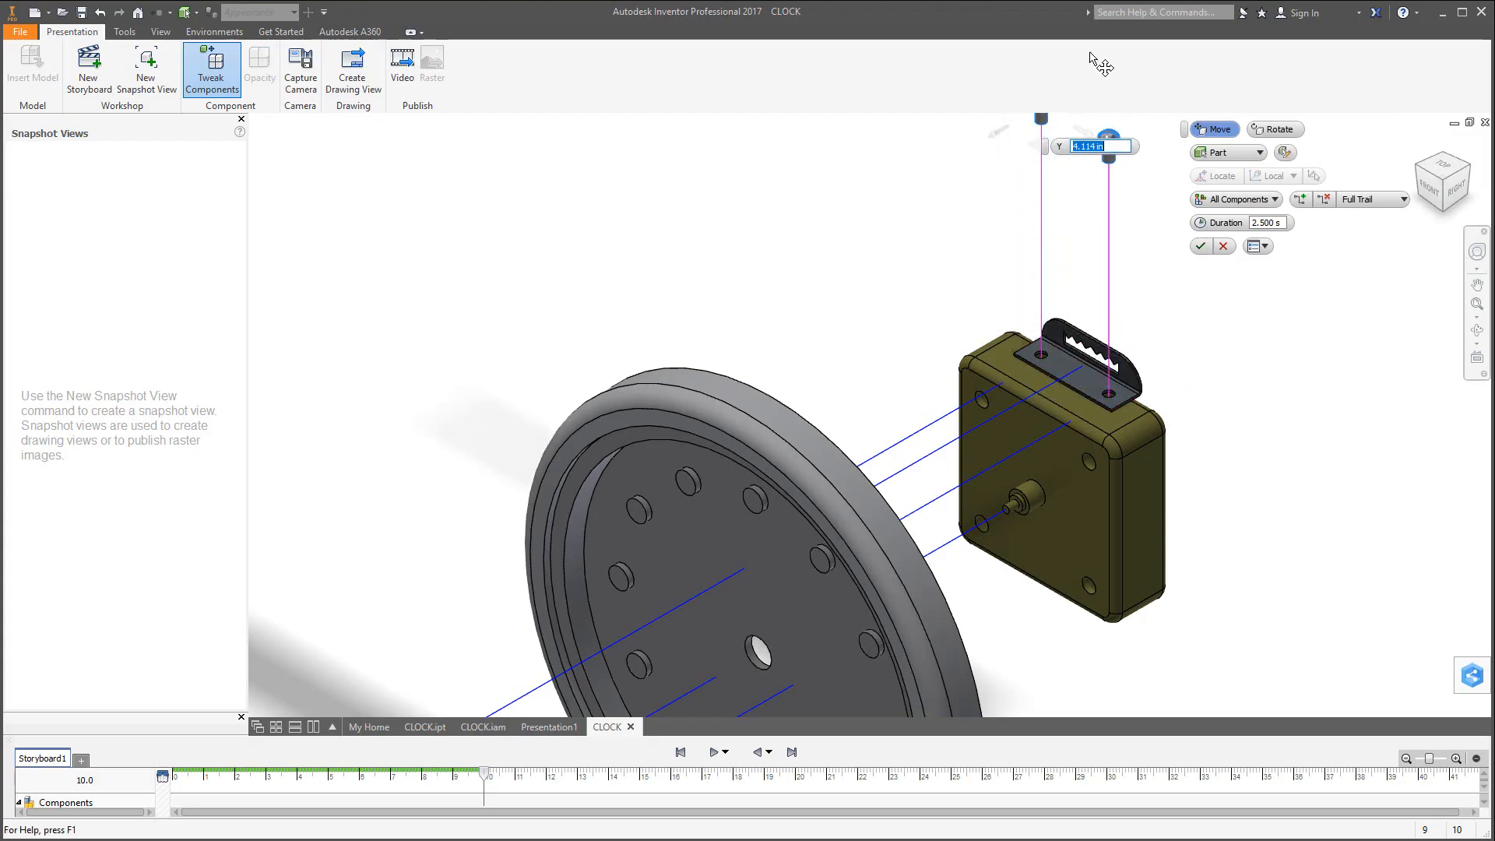
# Tweak the hanger bracket about 1.65 in along Y, up off the clock movement, and finish tweaking.
pyautogui.click(1079, 343)
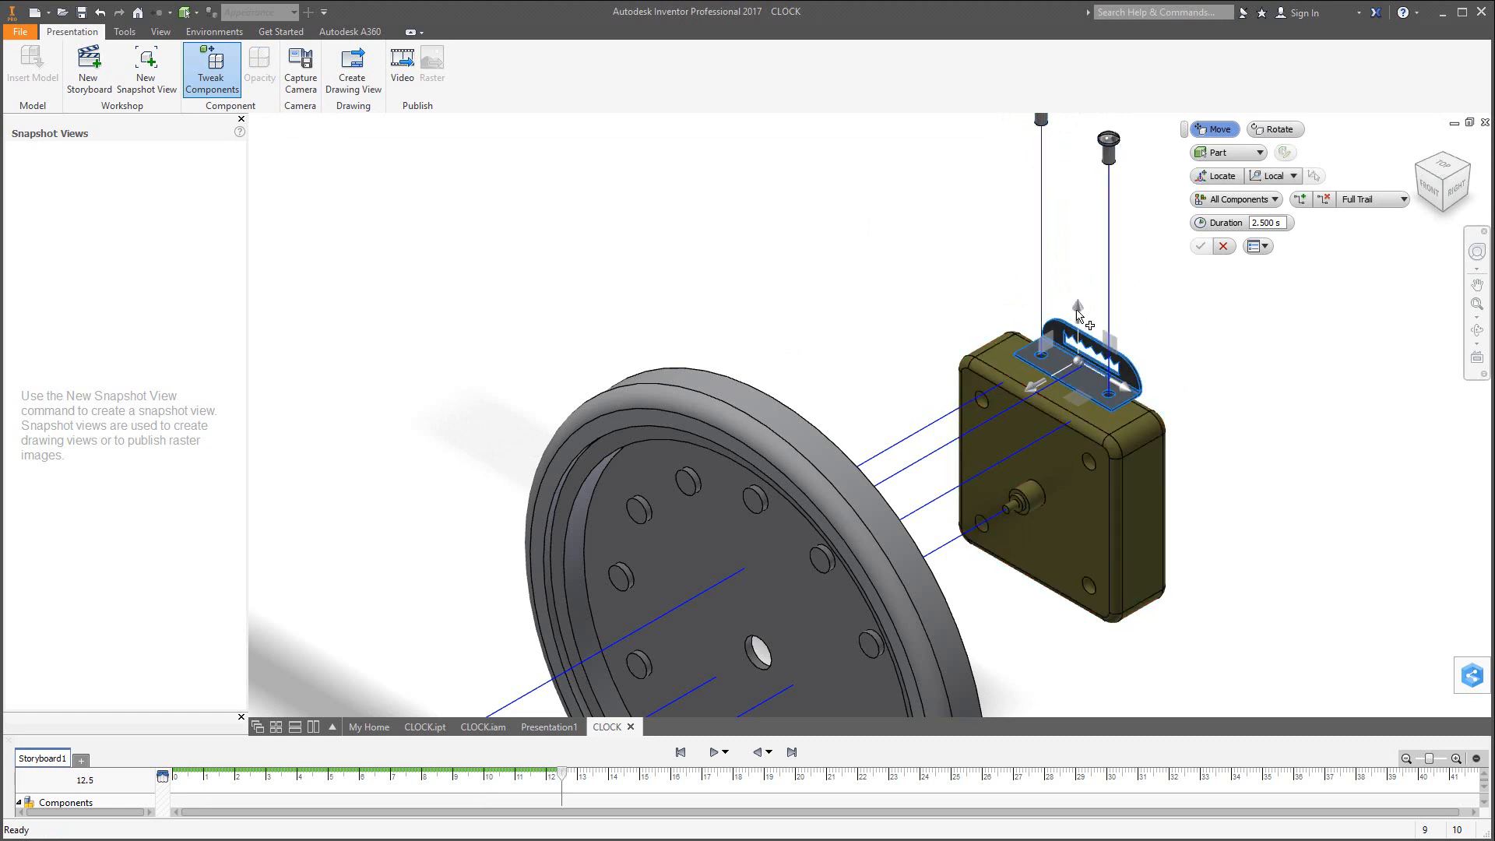
pyautogui.moveTo(1094, 292); pyautogui.dragTo(1114, 229)
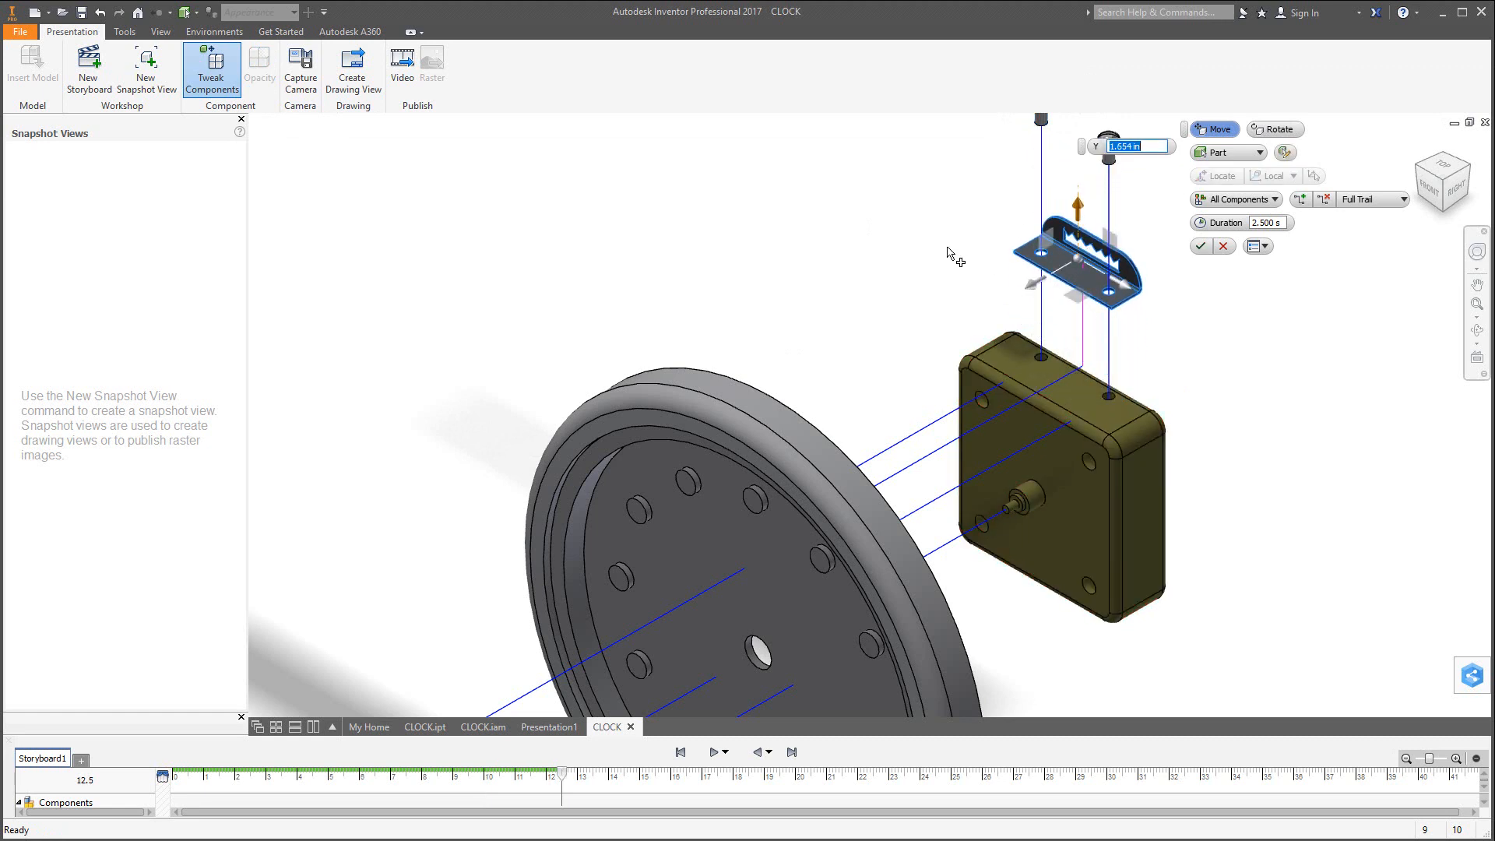
pyautogui.click(1201, 248)
# Save the exploded presentation as CLOCK.ipn in the INVENTOR FINAL folder.
pyautogui.scroll(5, 1209, 420)
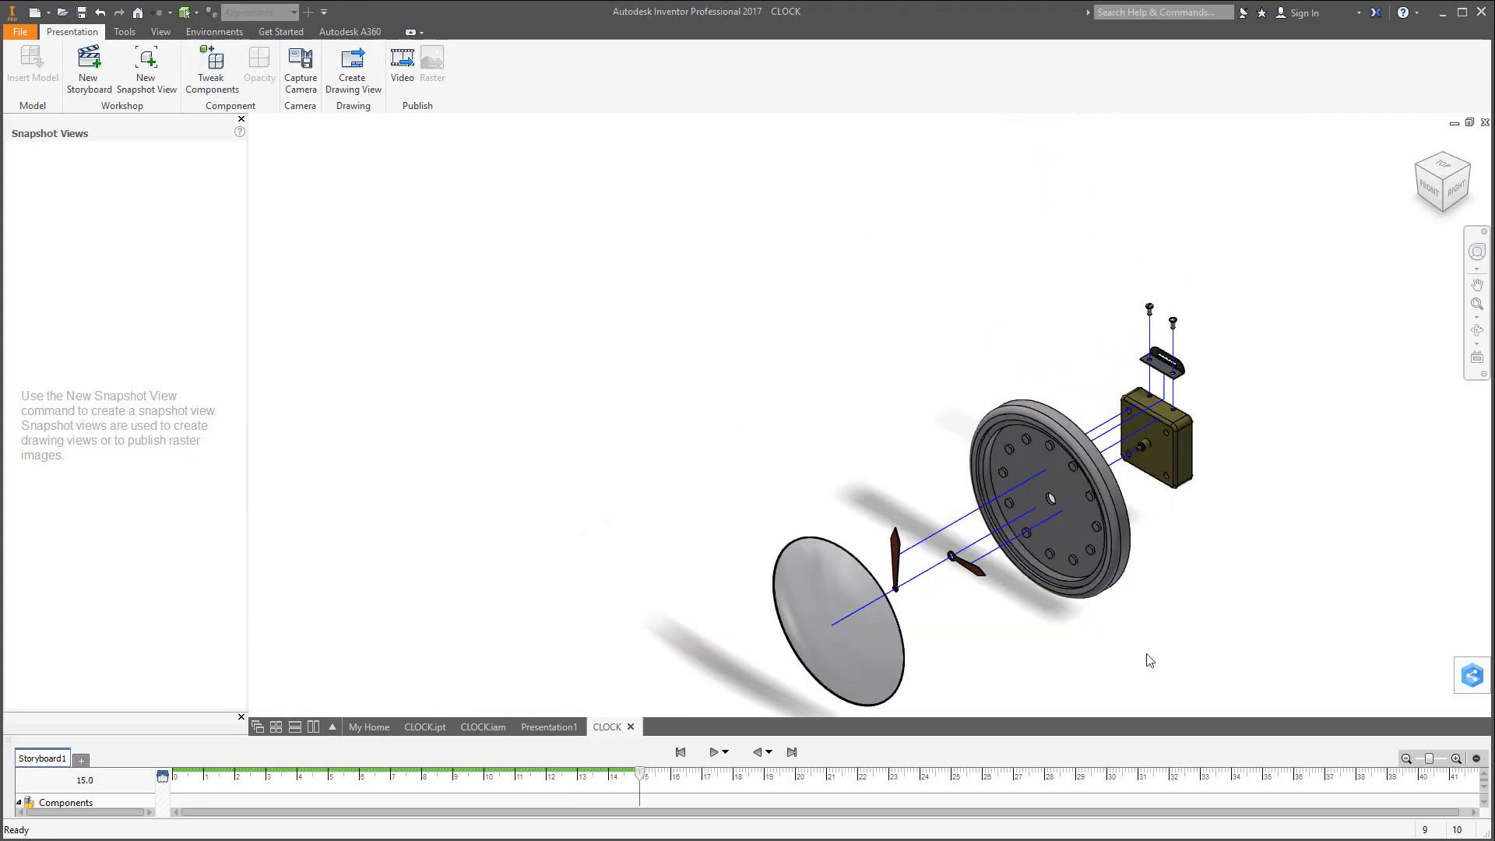
pyautogui.scroll(-3, 1151, 654)
pyautogui.scroll(3, 1139, 551)
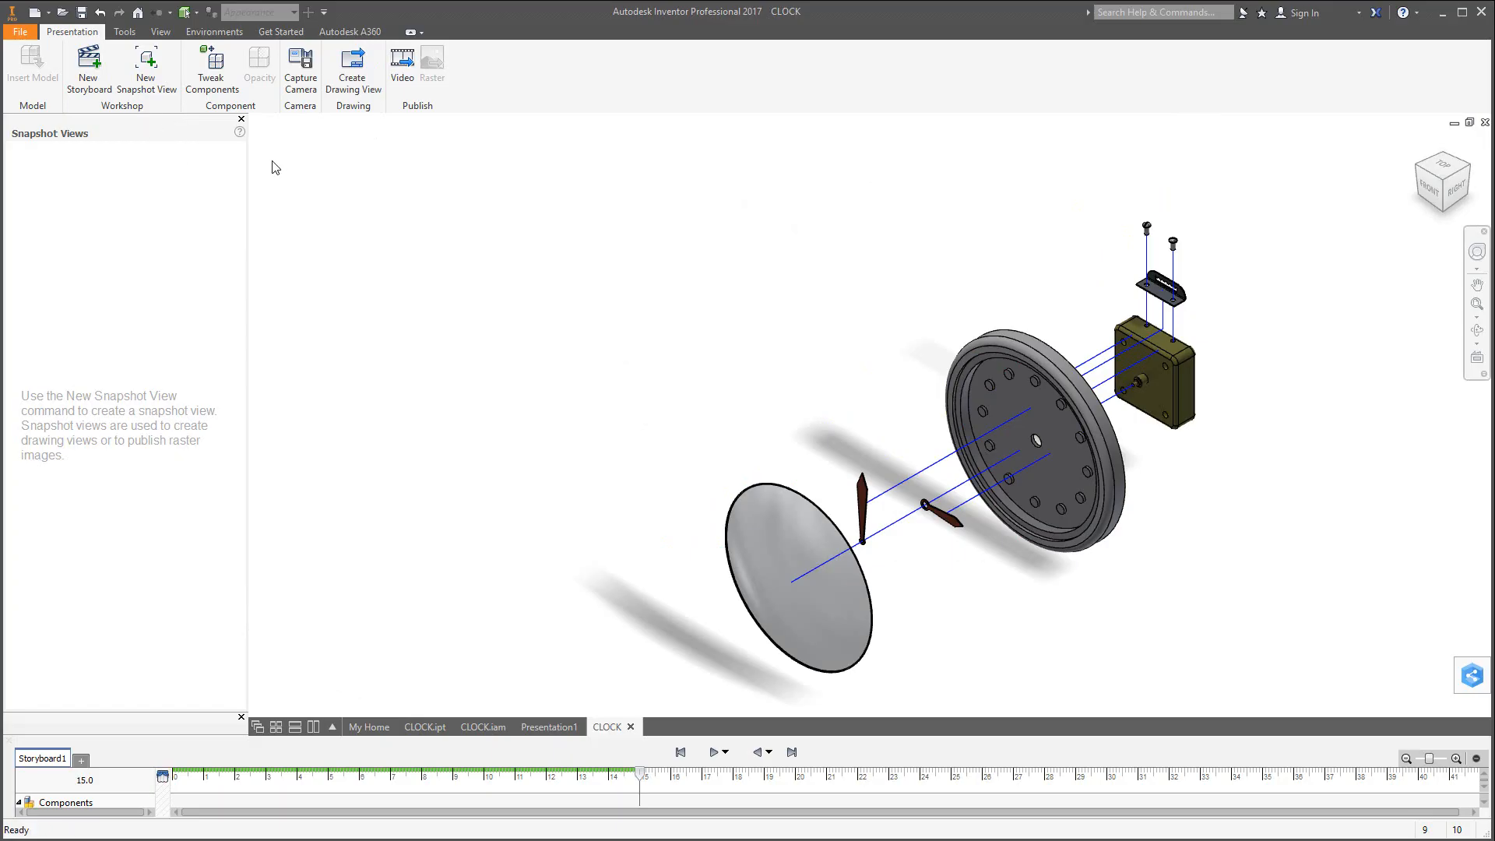
pyautogui.click(81, 12)
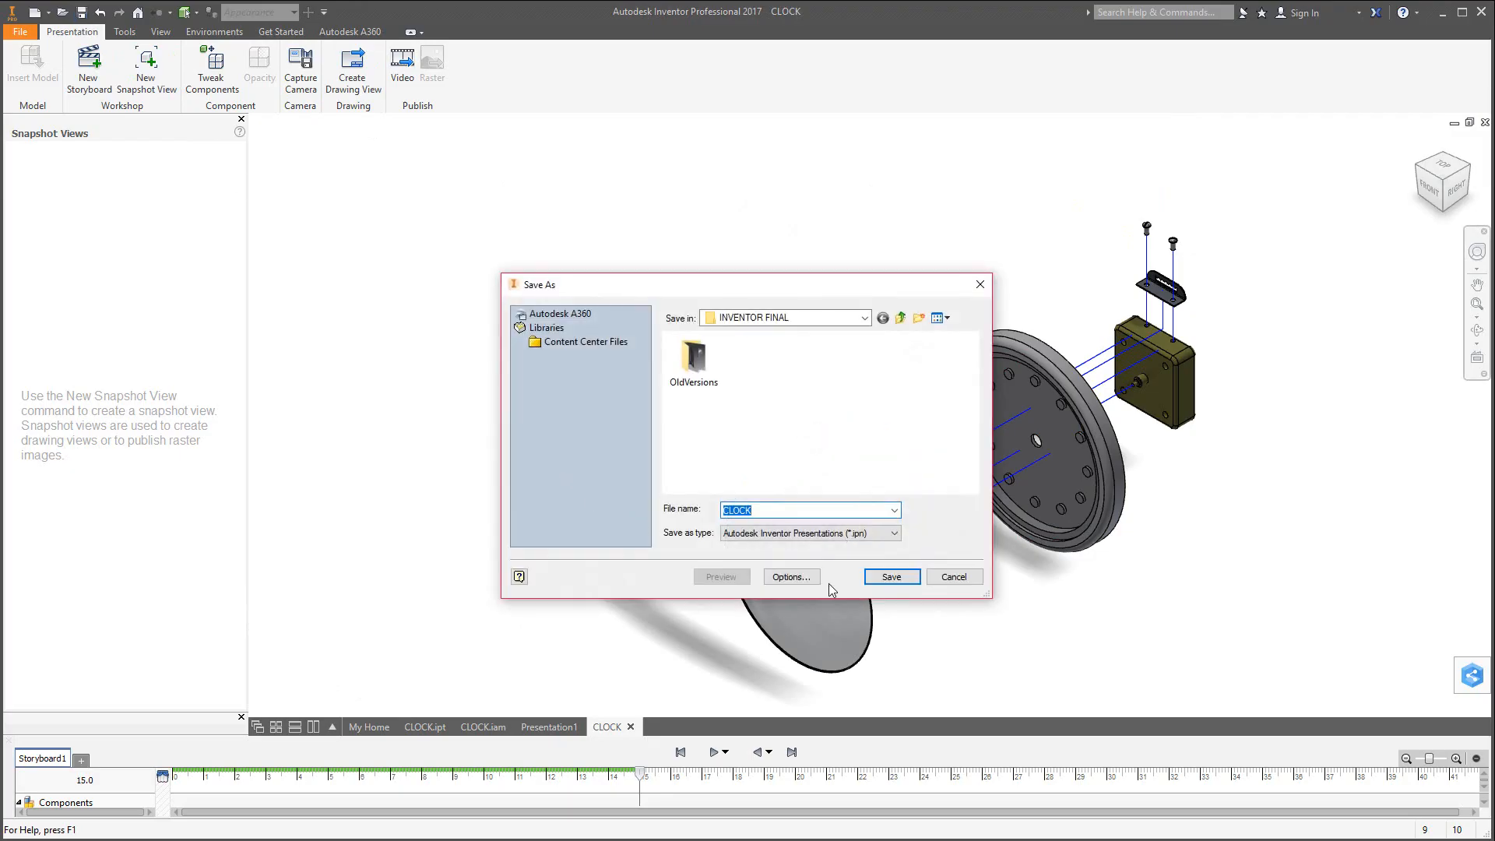
pyautogui.click(891, 577)
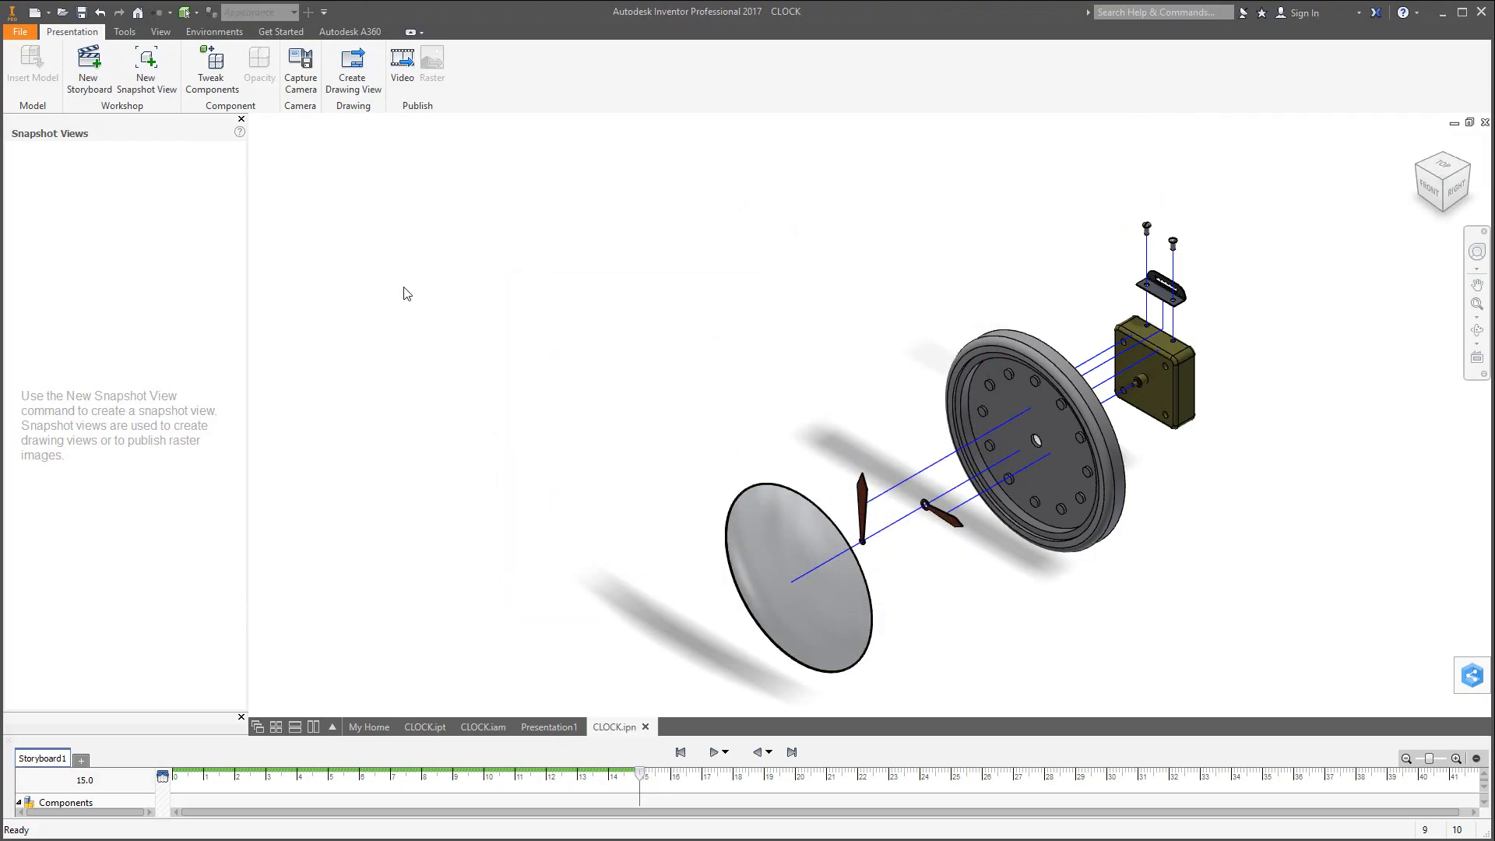
# Create a new drawing from the English ANSI (in).idw template.
pyautogui.click(35, 13)
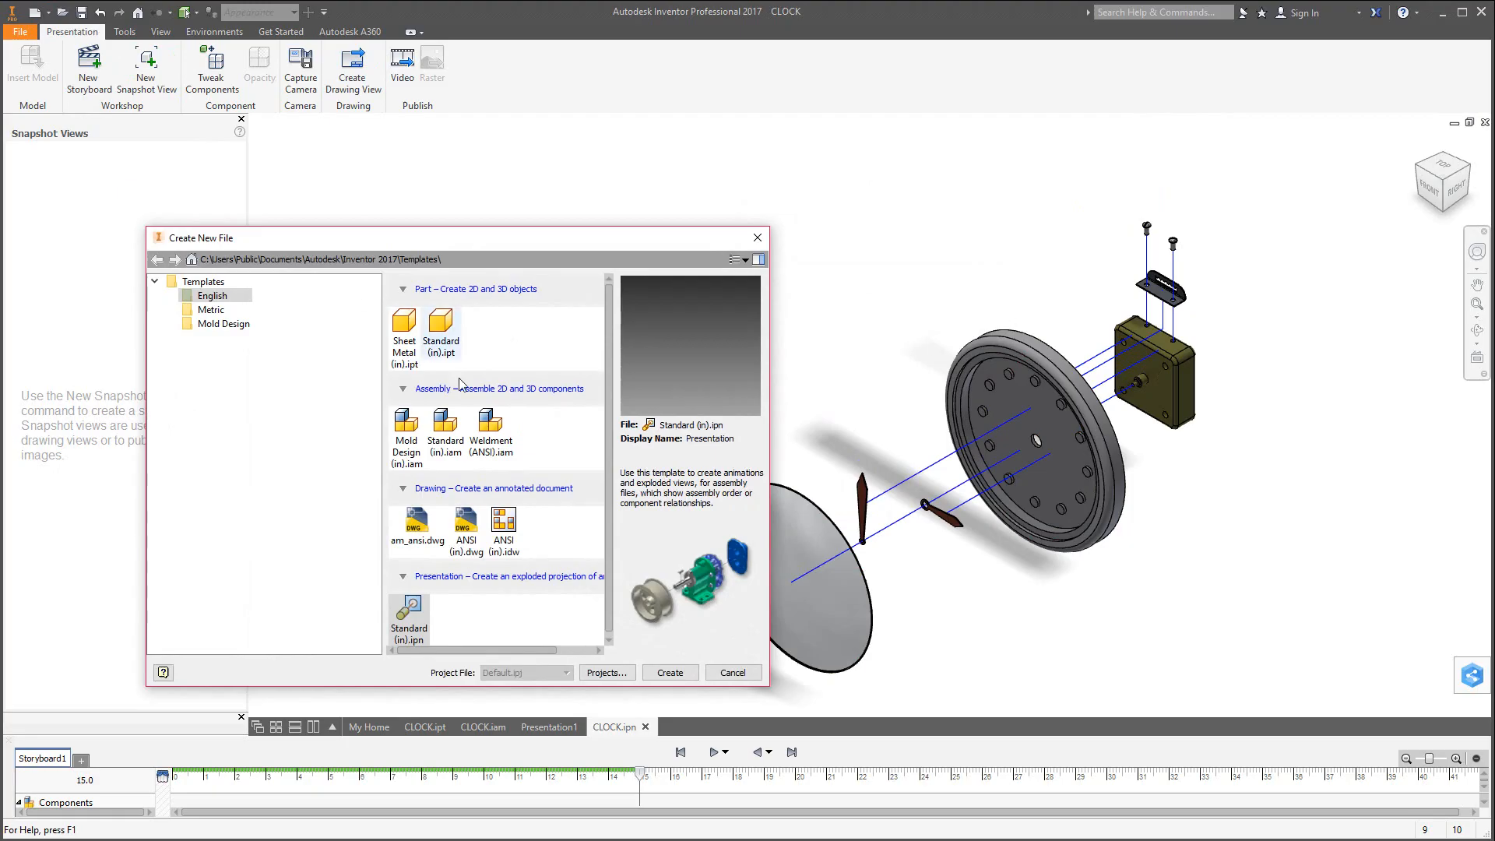
pyautogui.click(499, 529)
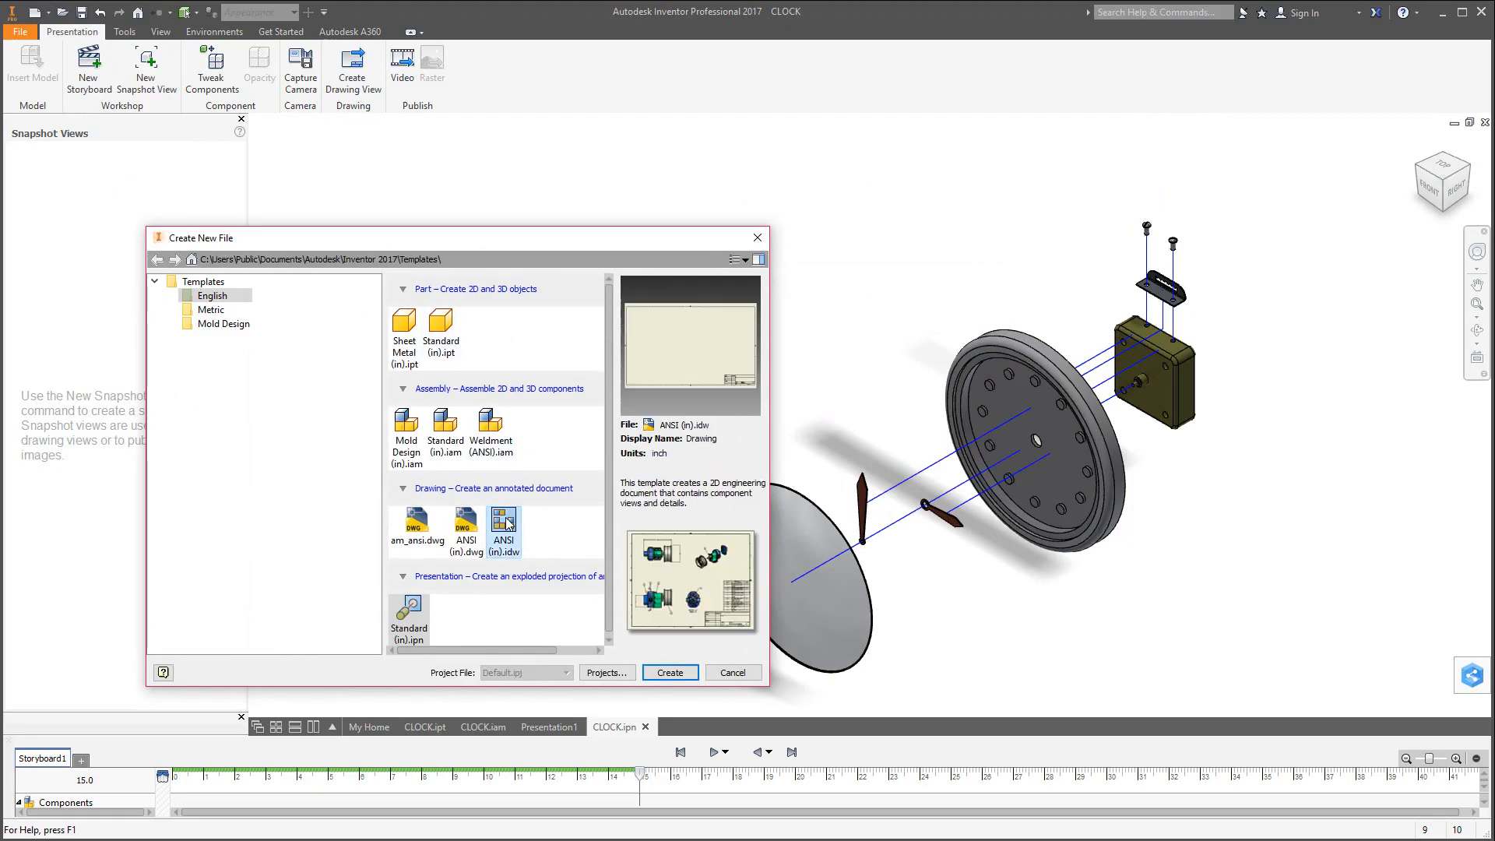
pyautogui.click(673, 674)
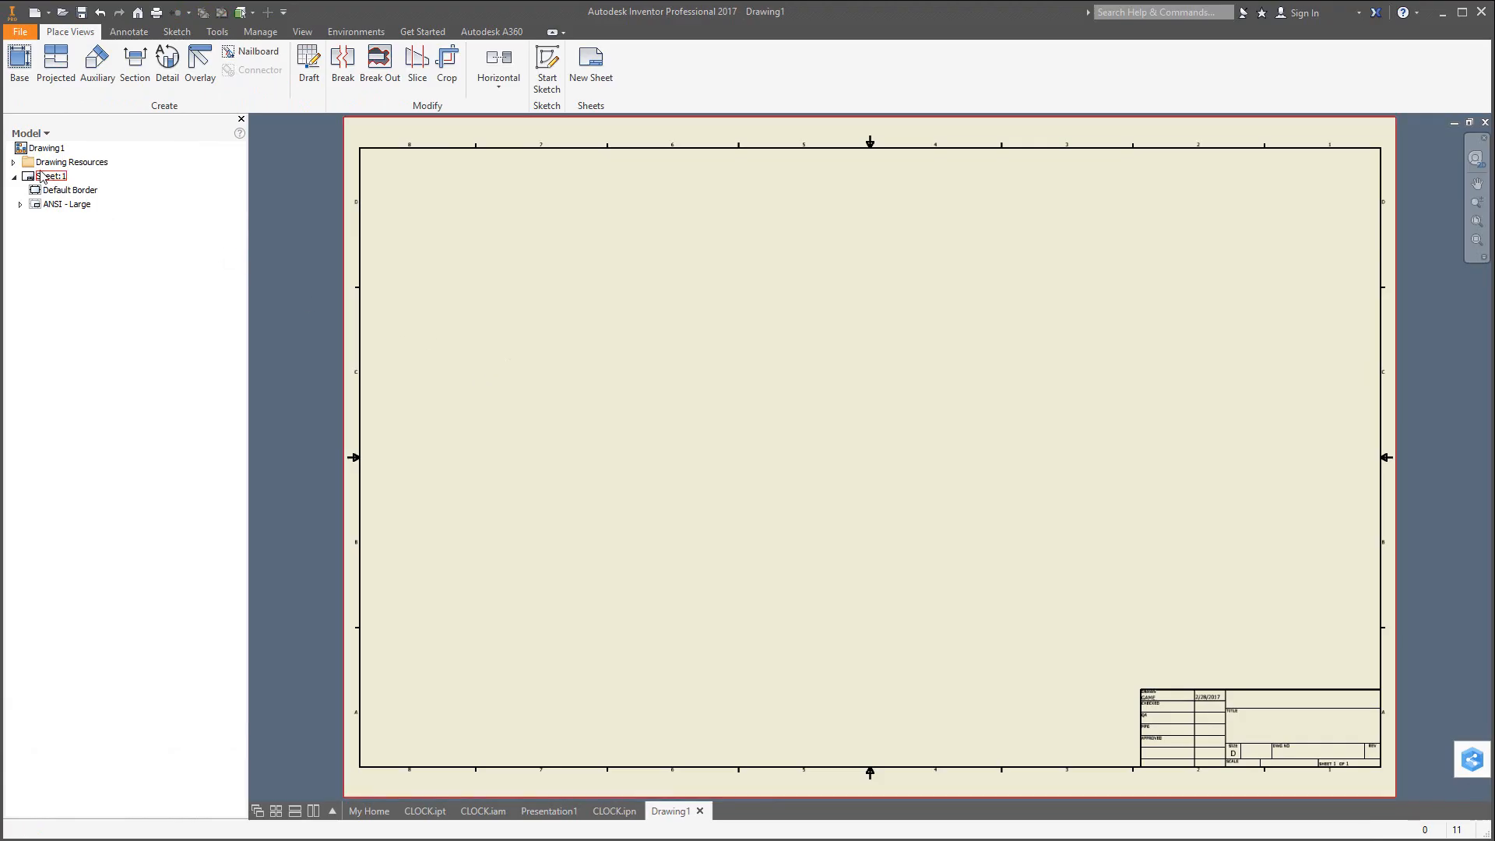
# Add a sheet from the "A size, Landscape, 1 view" format using CLOCK.iam as the component.
pyautogui.click(14, 162)
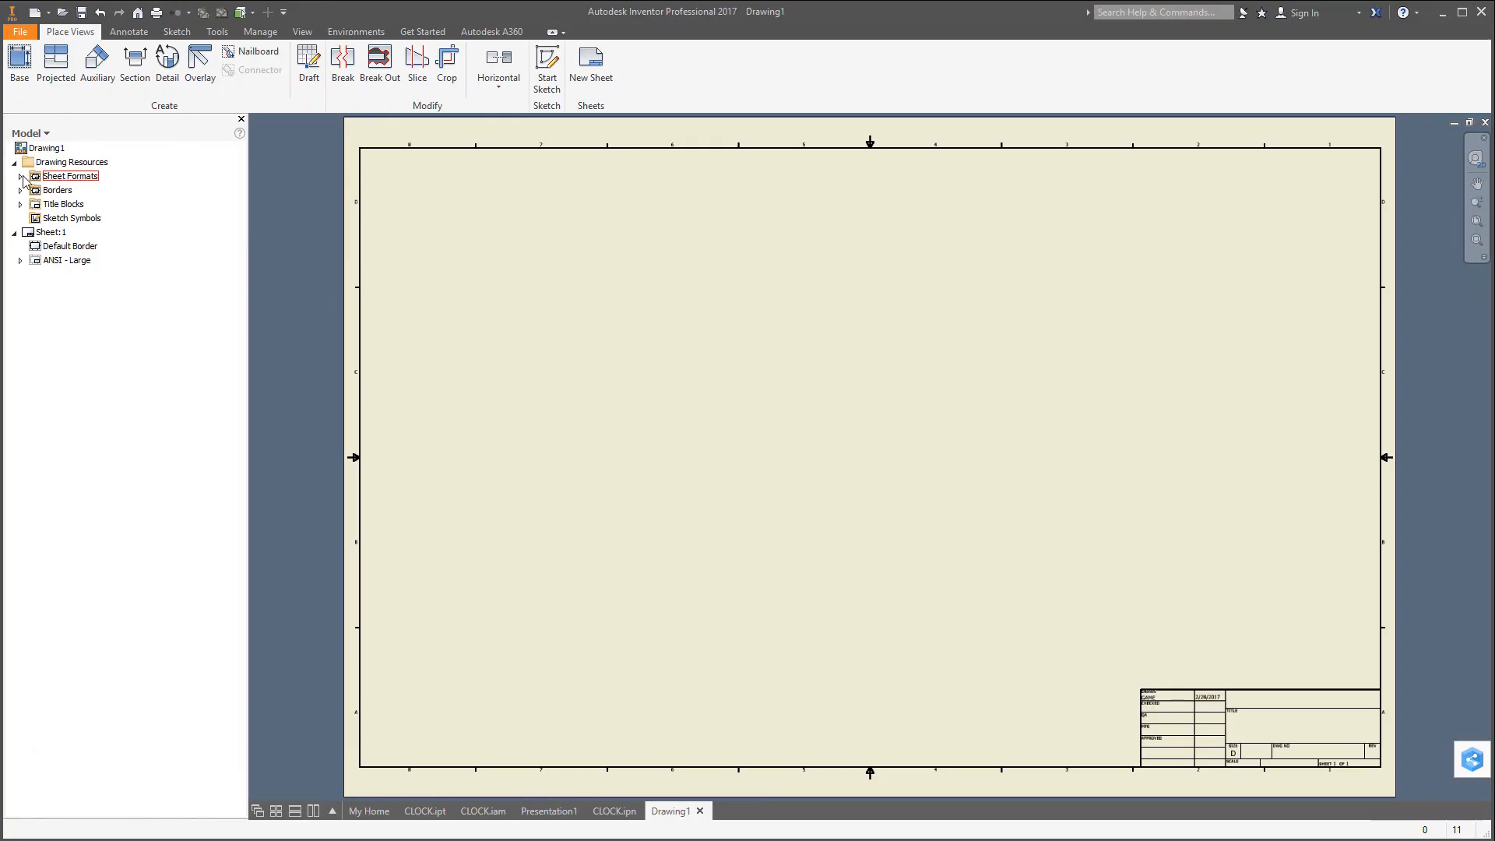
pyautogui.click(21, 176)
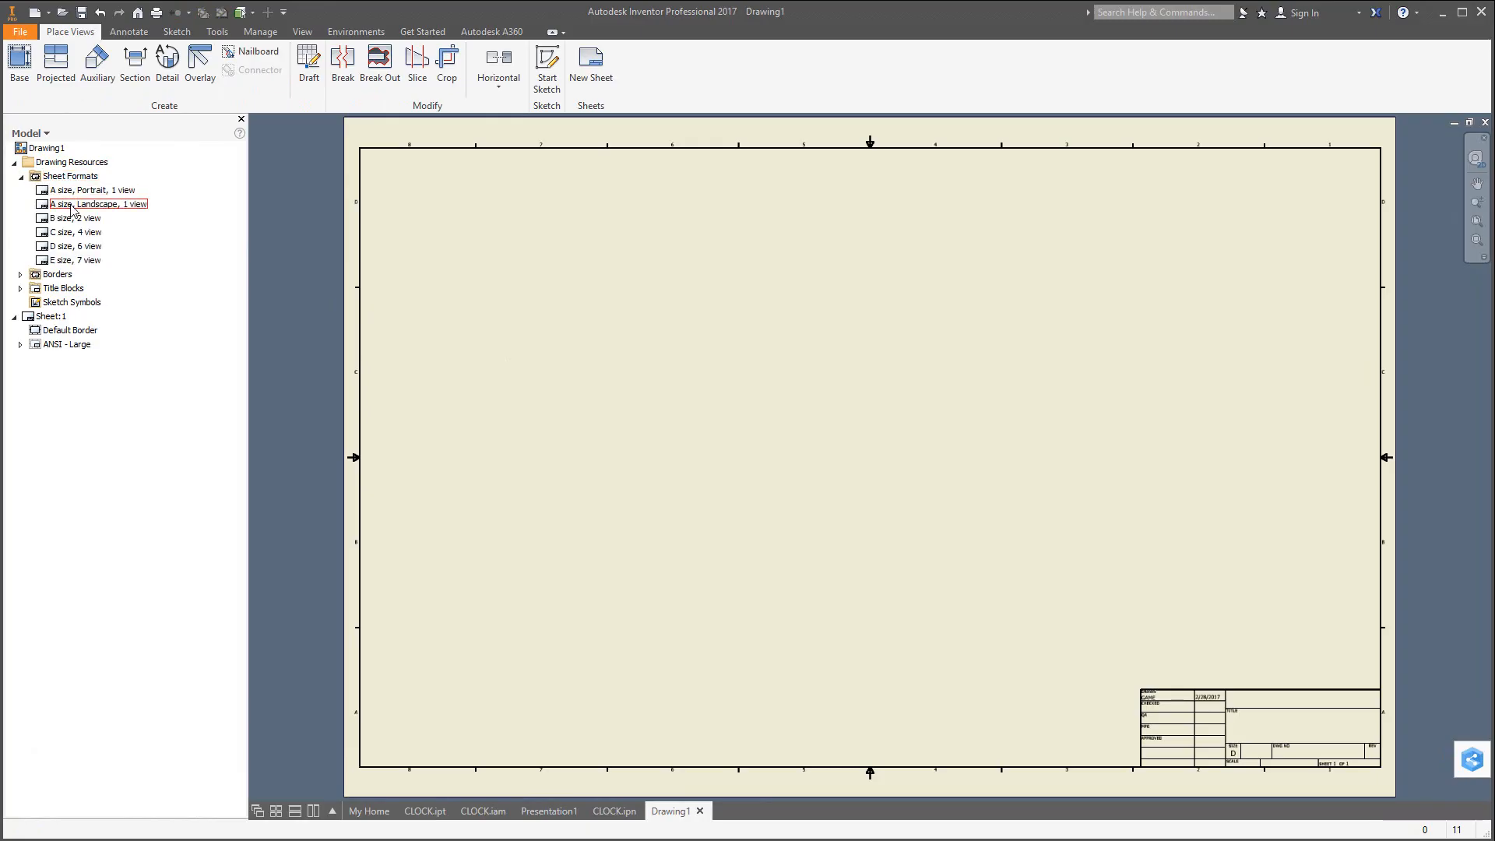
pyautogui.doubleClick(71, 206)
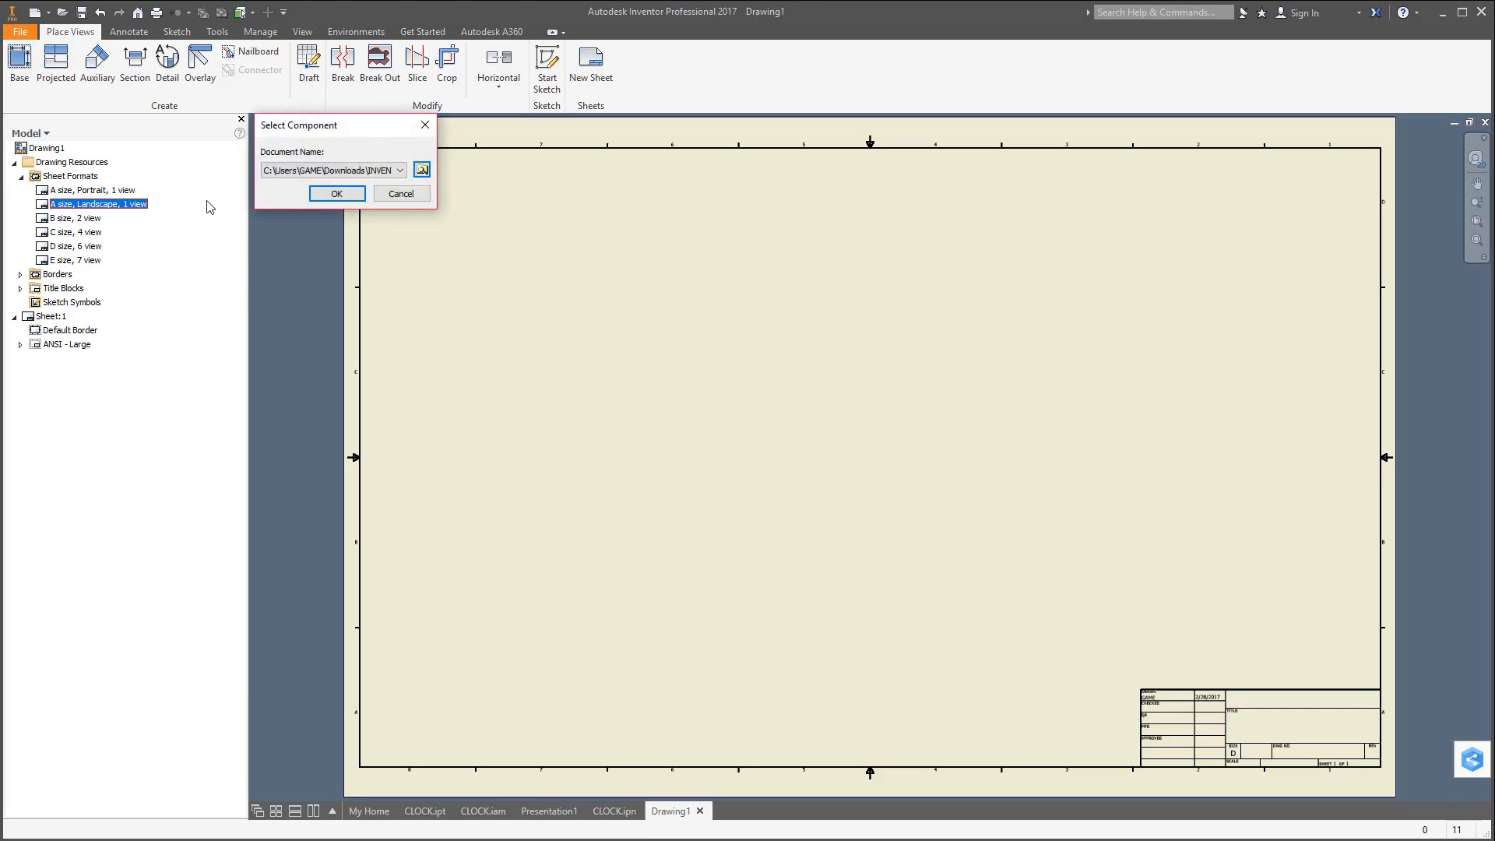
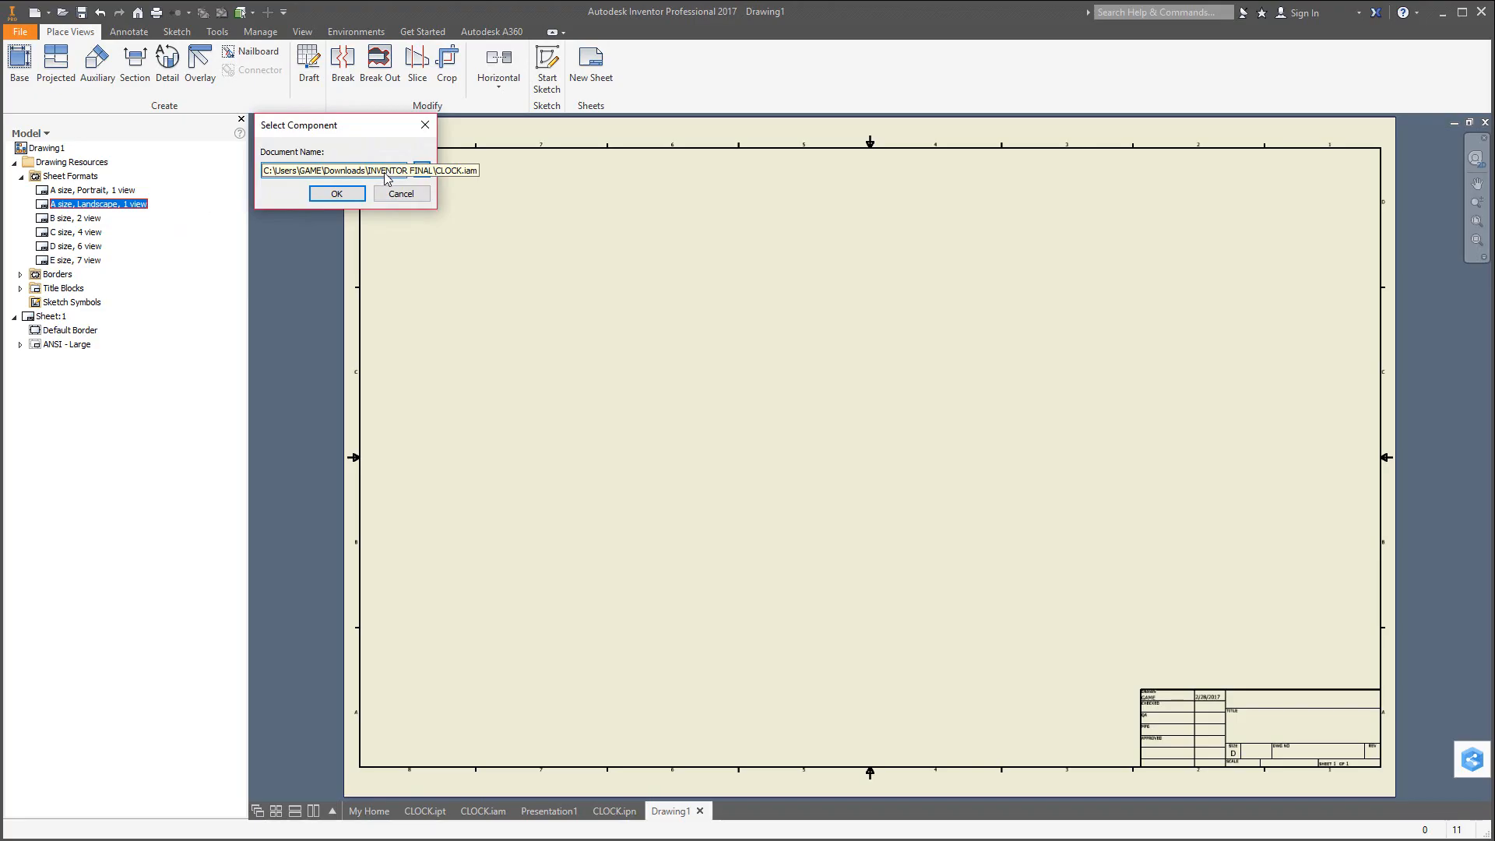
pyautogui.click(336, 193)
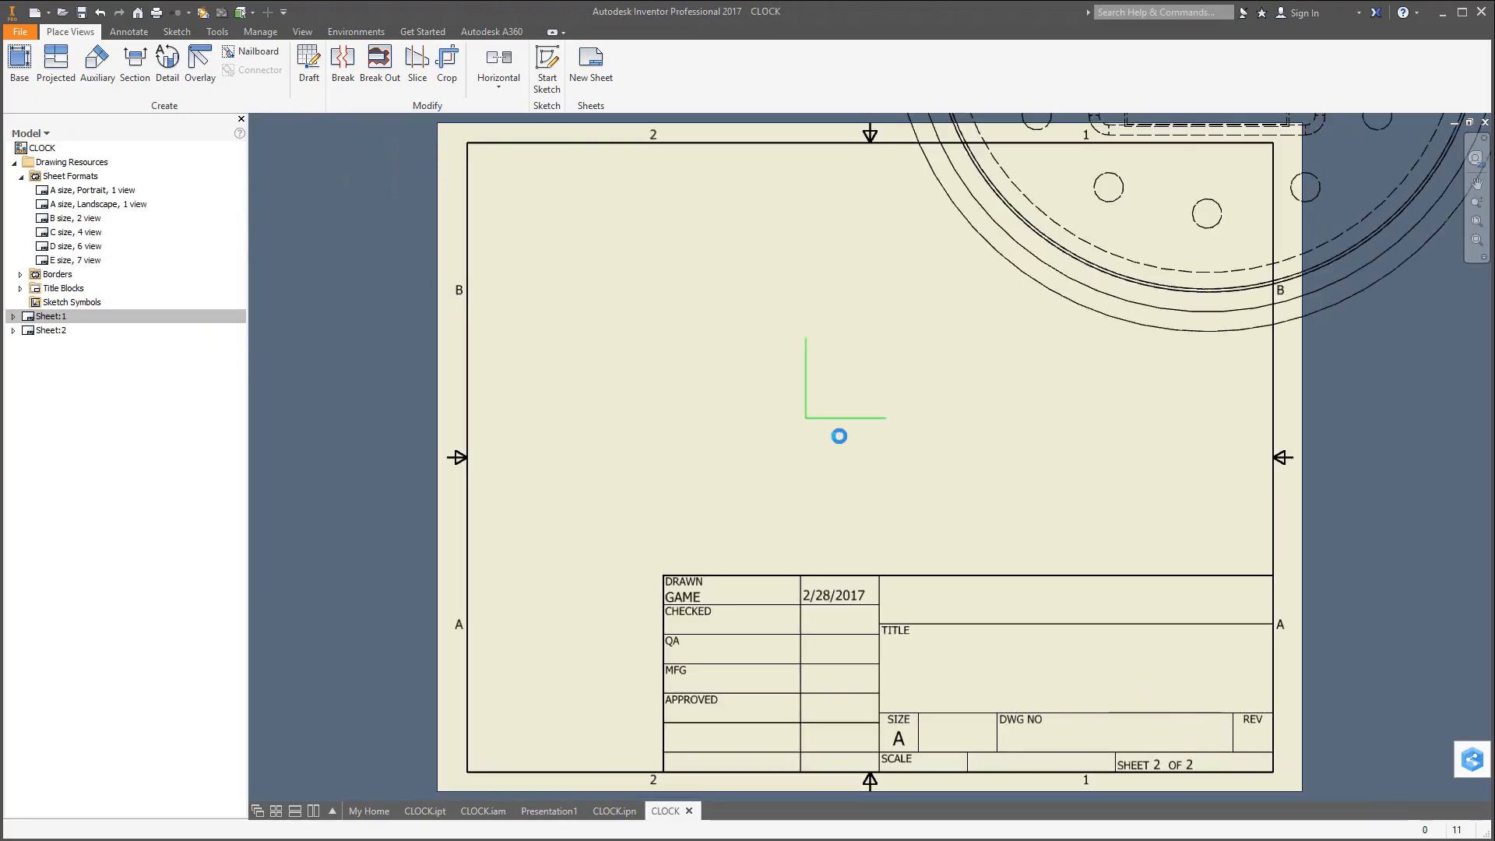
# Bring the clock's front view onto the A-size sheet and set its scale to 1/4.
pyautogui.scroll(-3, 888, 477)
pyautogui.moveTo(935, 409)
pyautogui.mouseDown()
pyautogui.moveTo(702, 515)
pyautogui.moveTo(678, 584)
pyautogui.mouseUp()
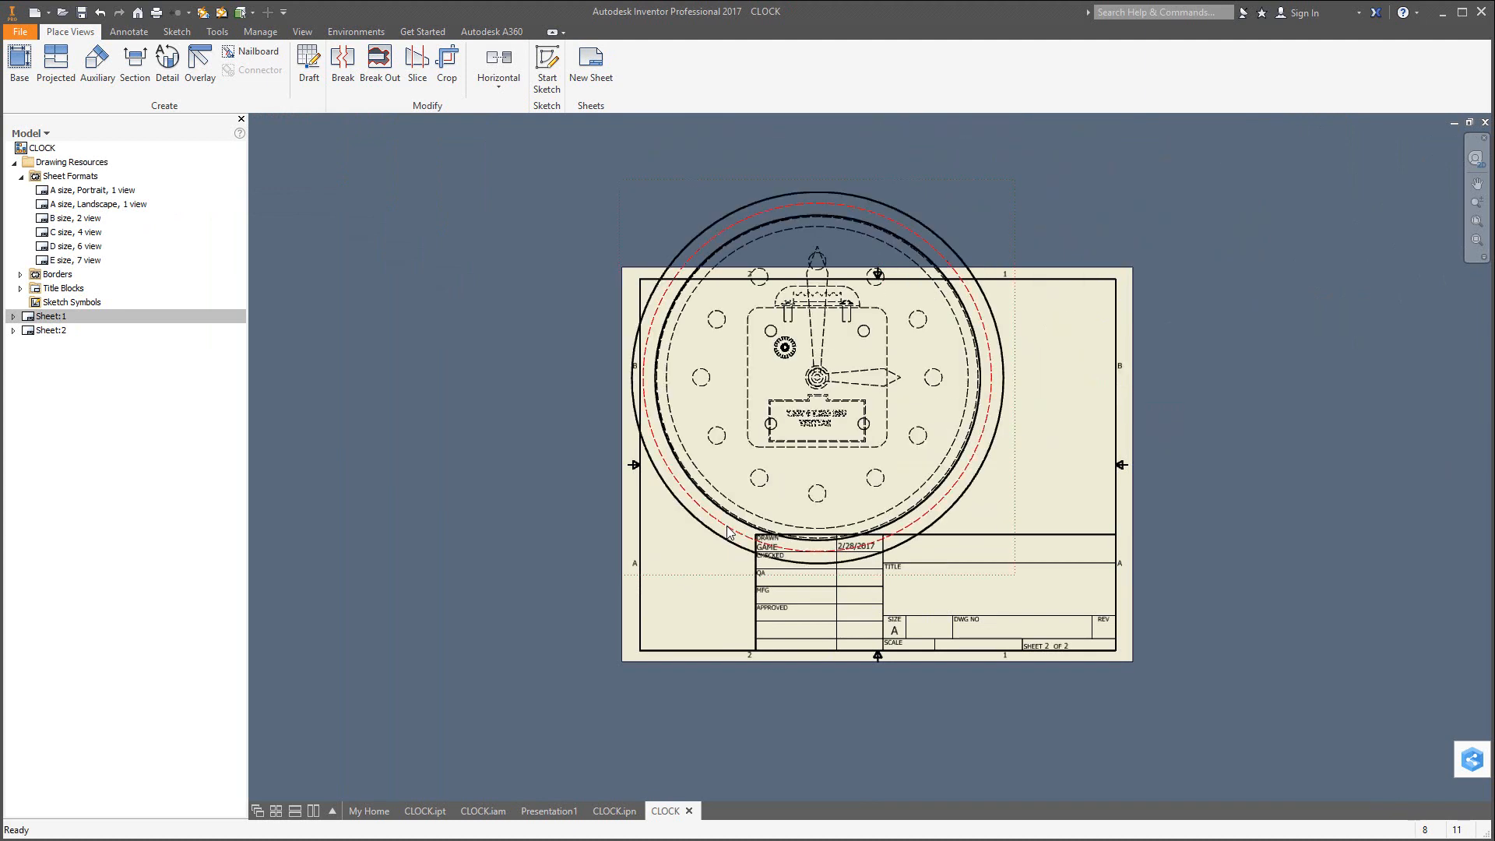
pyautogui.doubleClick(702, 576)
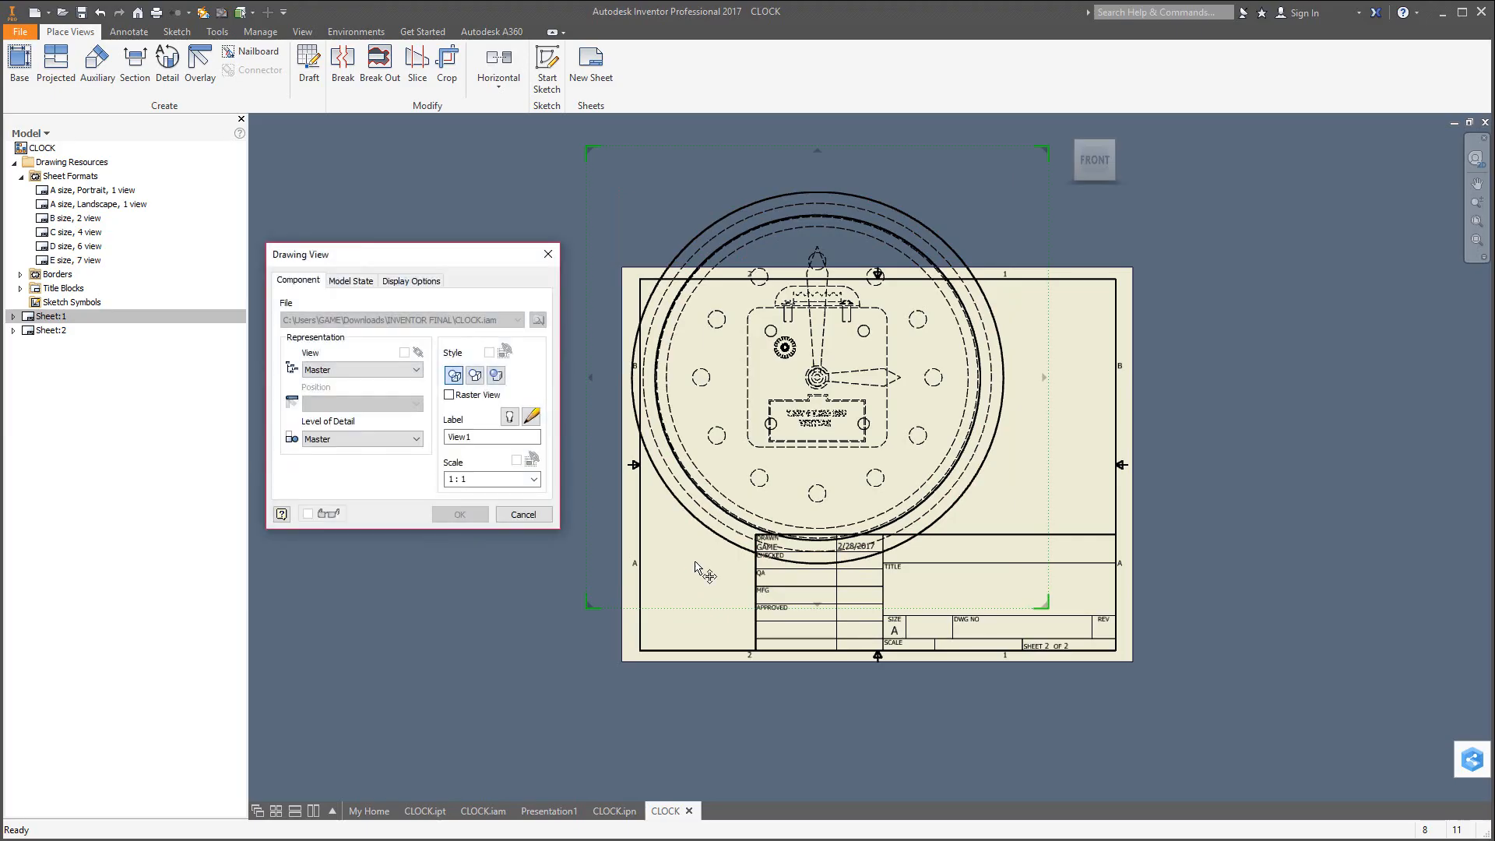
pyautogui.click(534, 480)
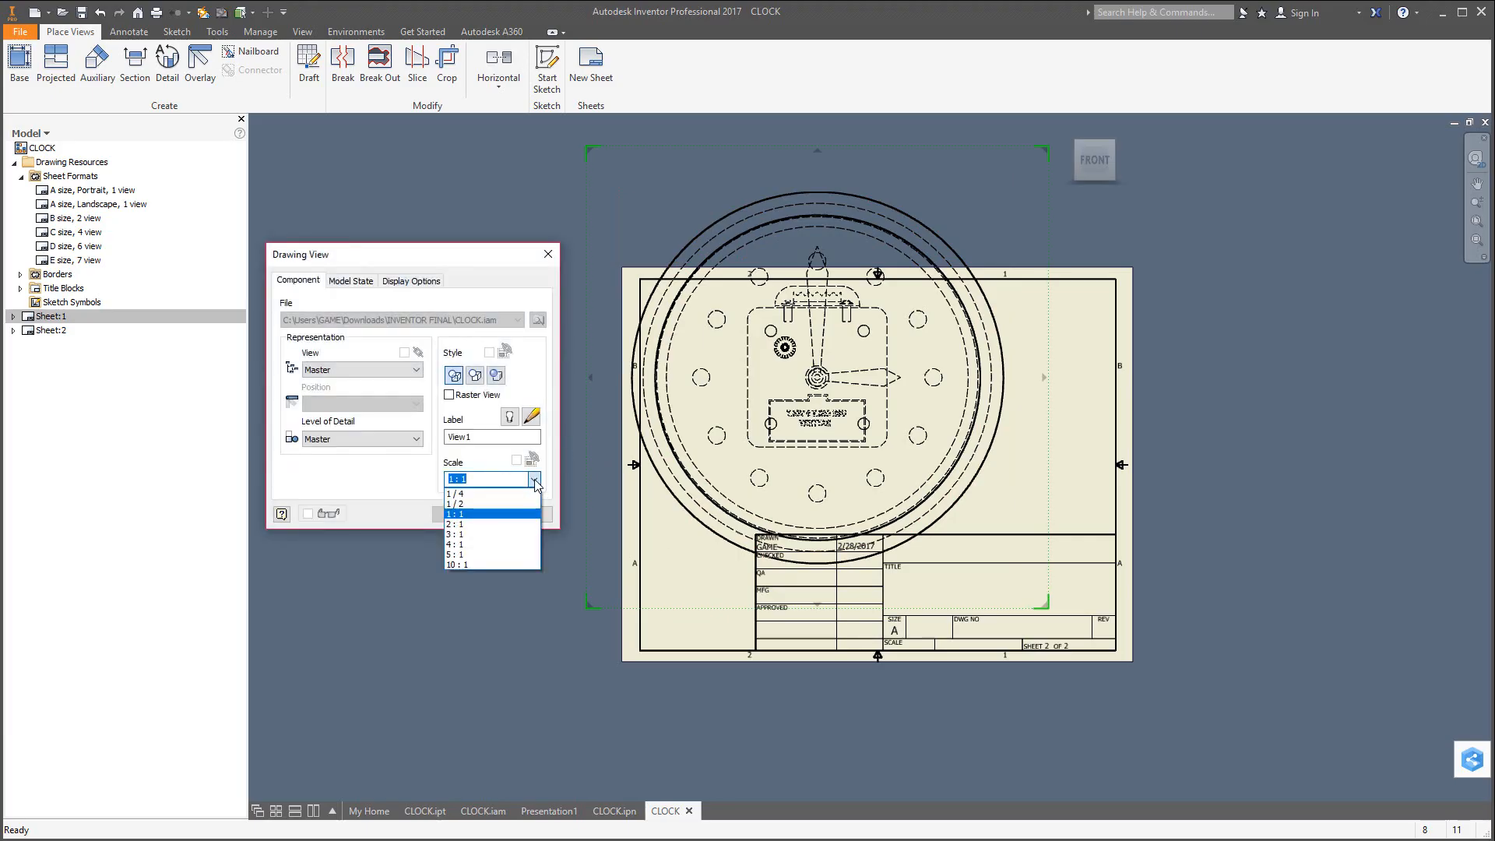
pyautogui.click(455, 494)
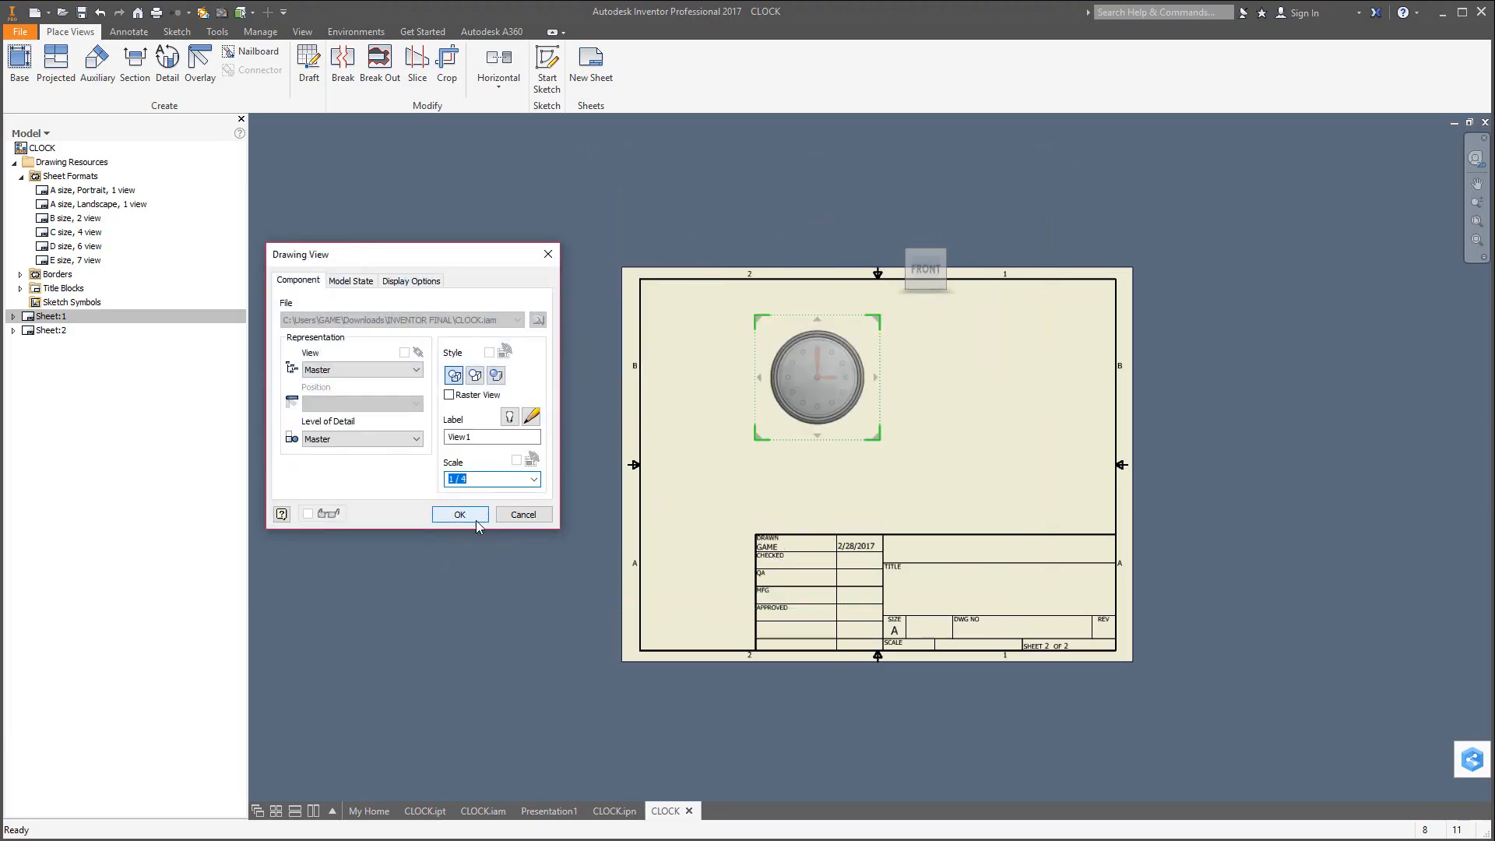
# Show hidden lines and foreshortened tangent edges in the front view, and move it near the sheet's left border.
pyautogui.click(457, 382)
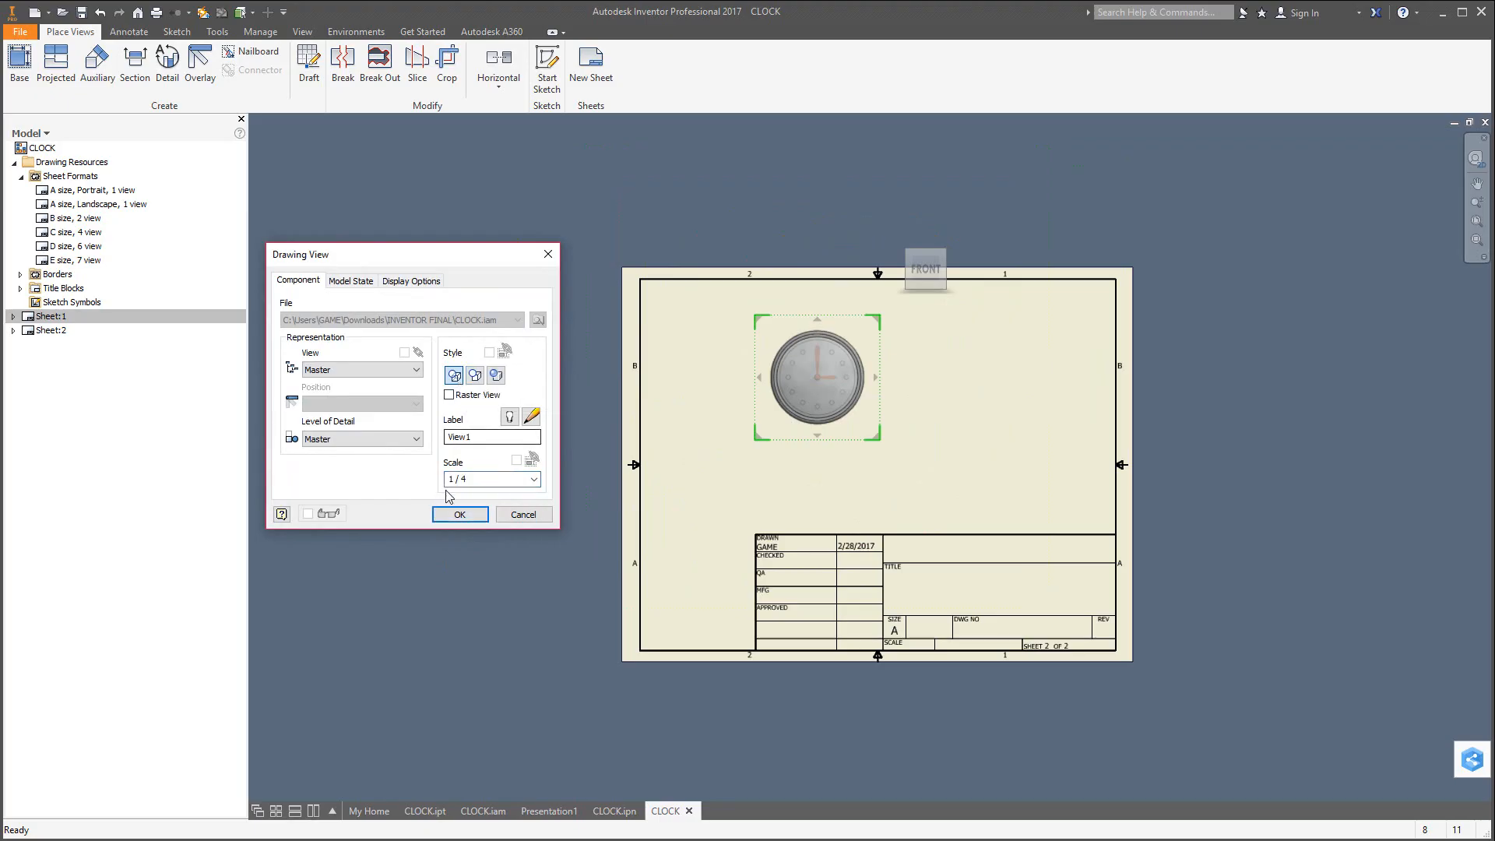
pyautogui.click(414, 281)
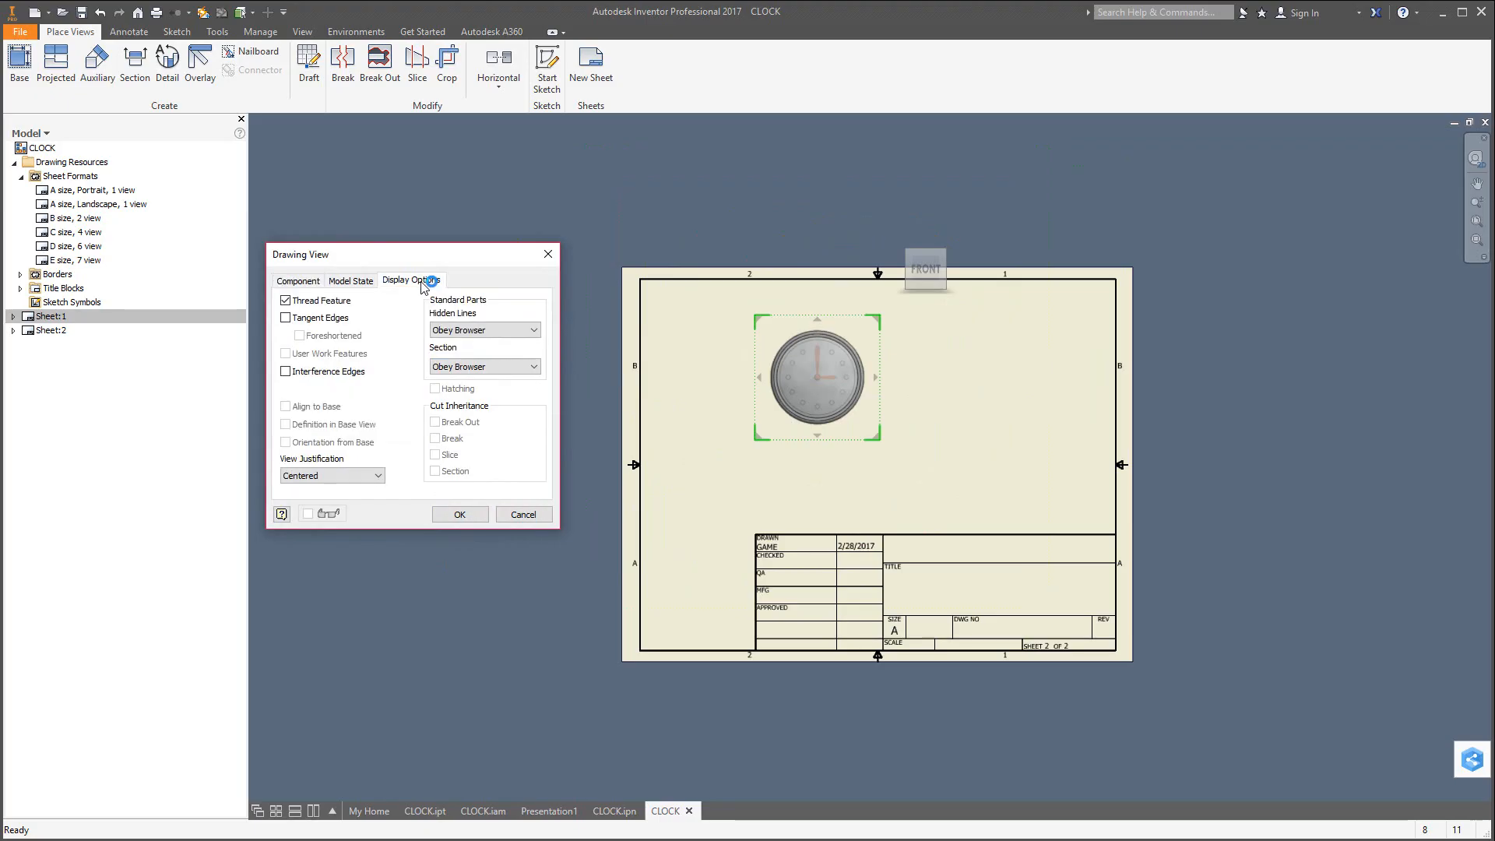
pyautogui.click(315, 337)
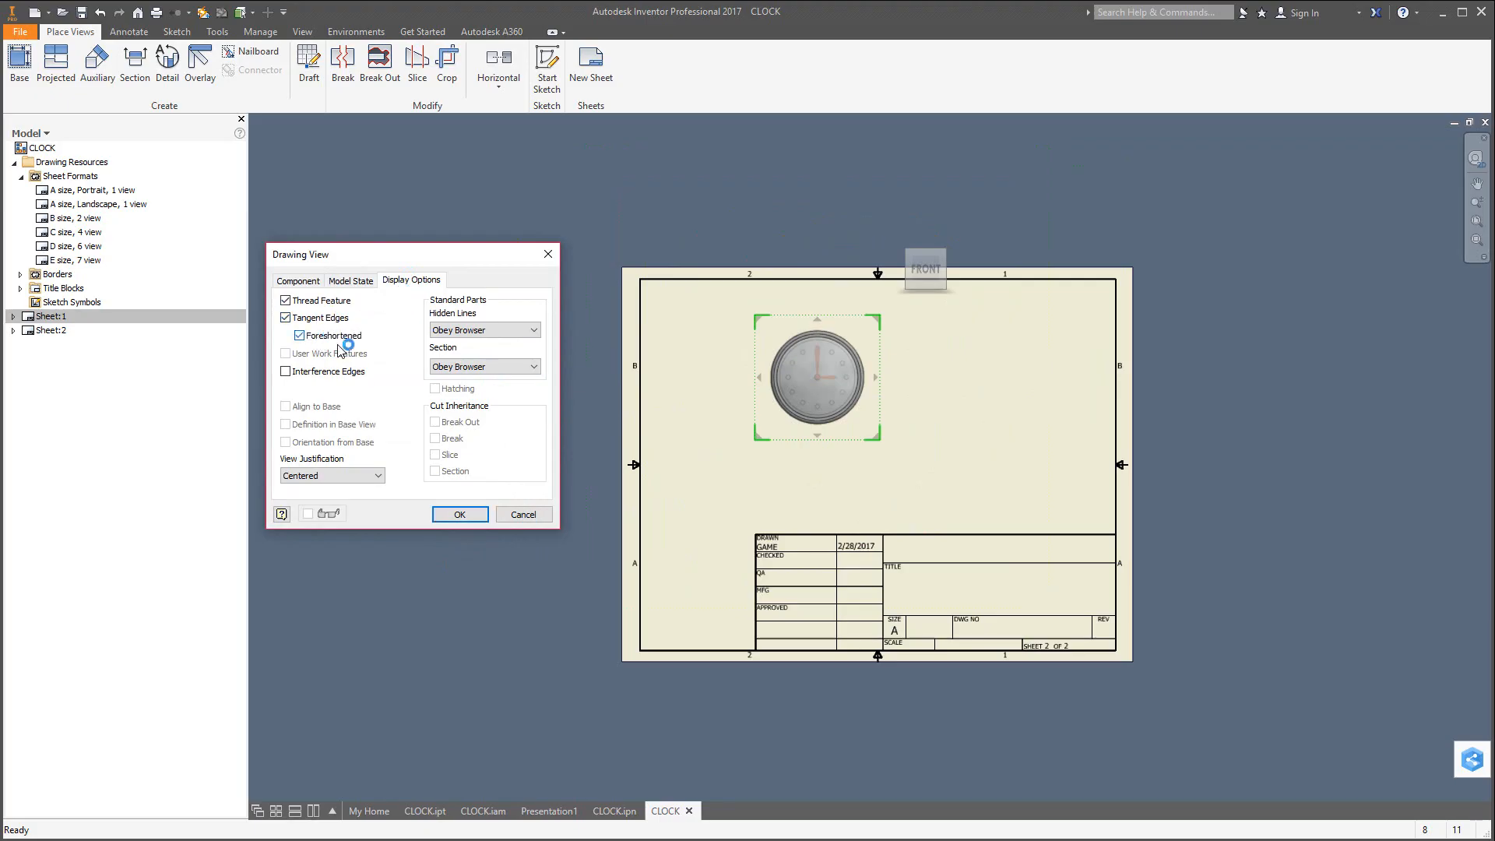
pyautogui.click(460, 515)
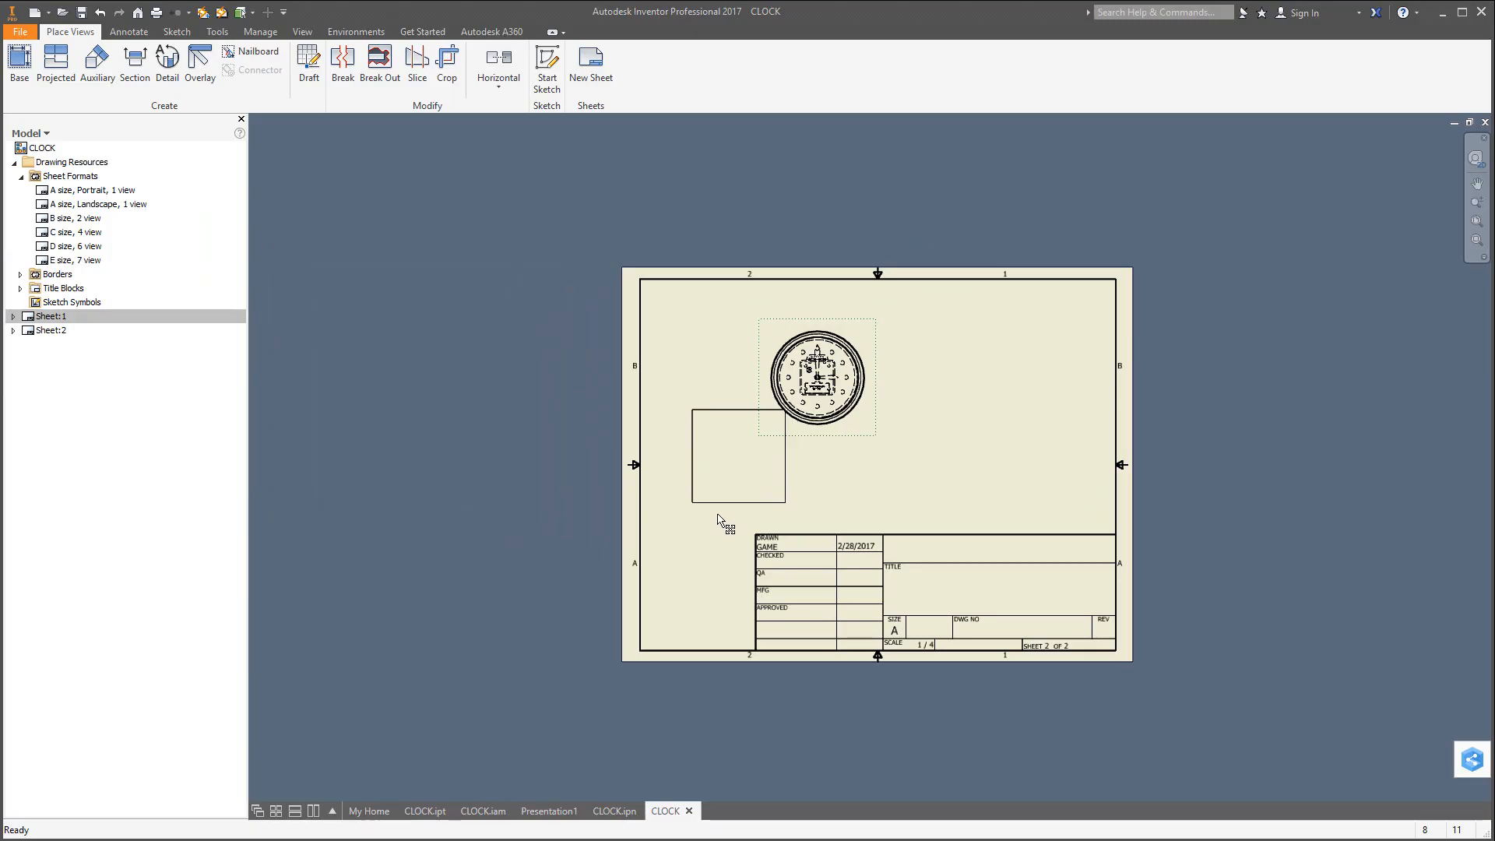
pyautogui.moveTo(712, 518); pyautogui.dragTo(711, 517)
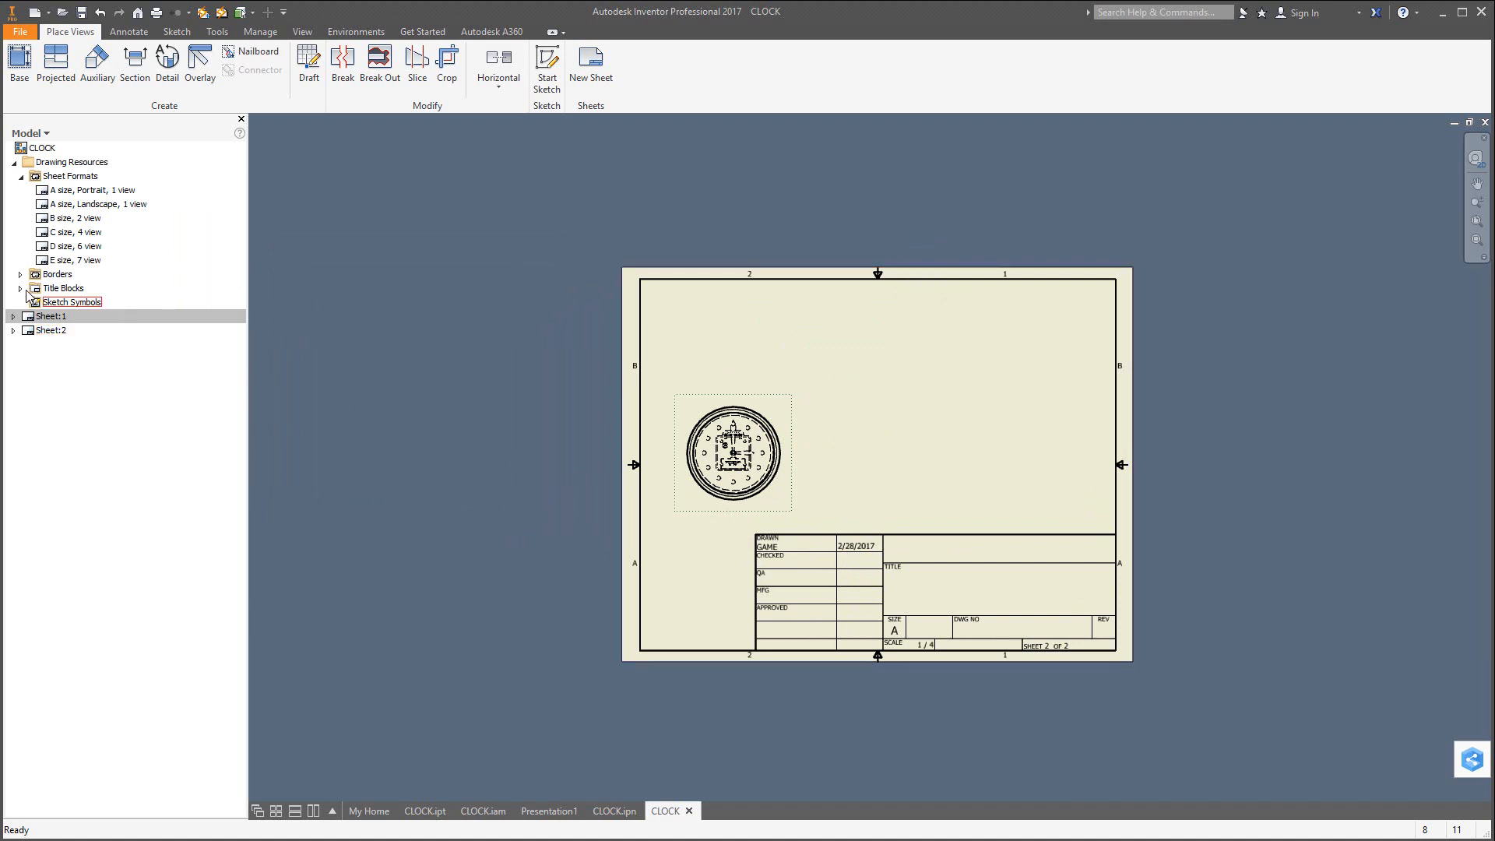
# Replace the ANSI - Large title block on Sheet:2 with the ANSI A title block.
pyautogui.click(13, 331)
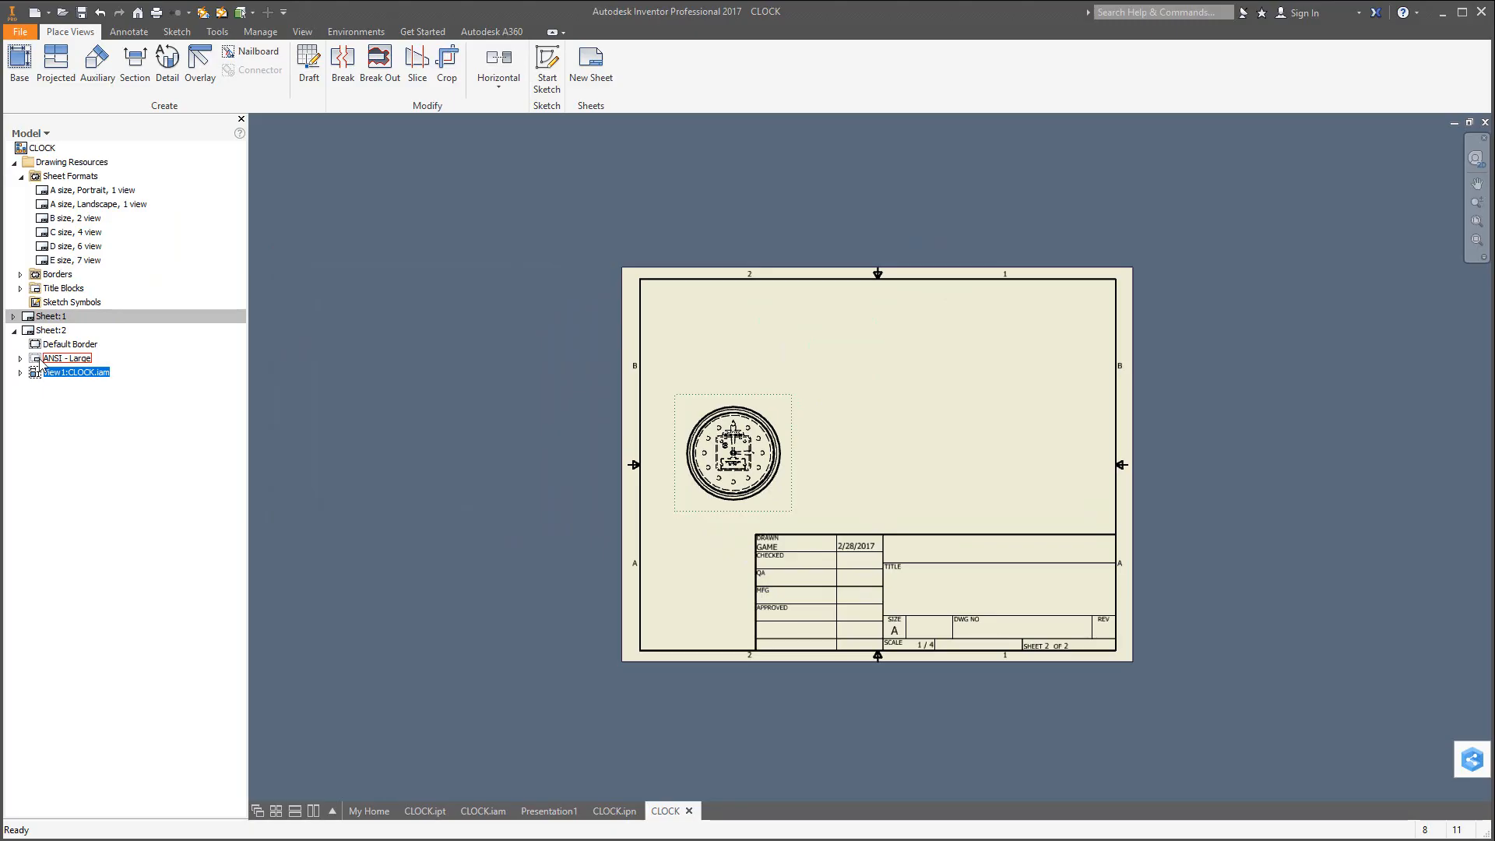
pyautogui.click(37, 360)
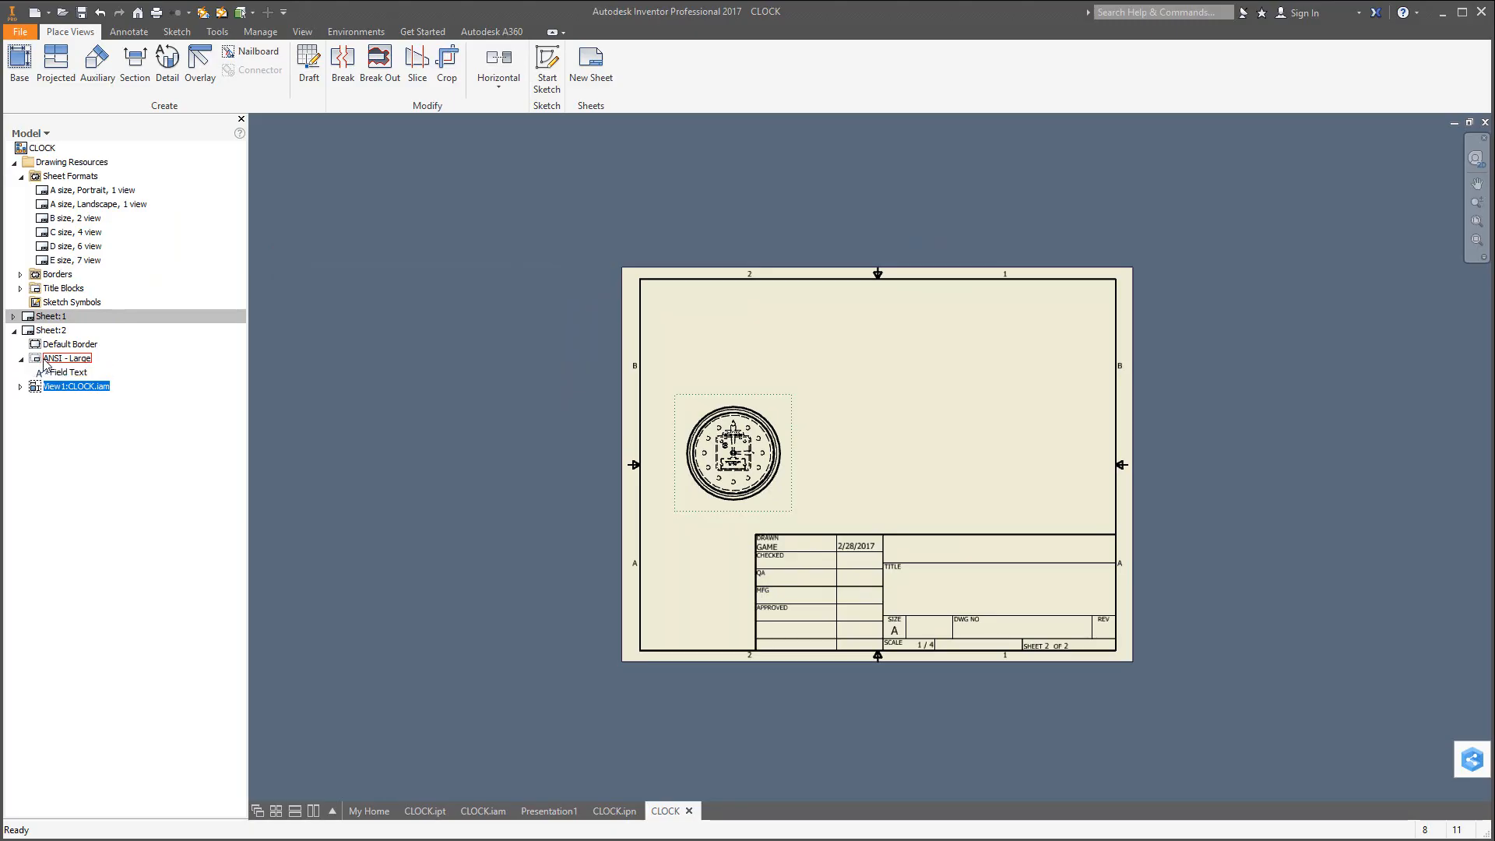
pyautogui.rightClick(44, 362)
pyautogui.click(75, 385)
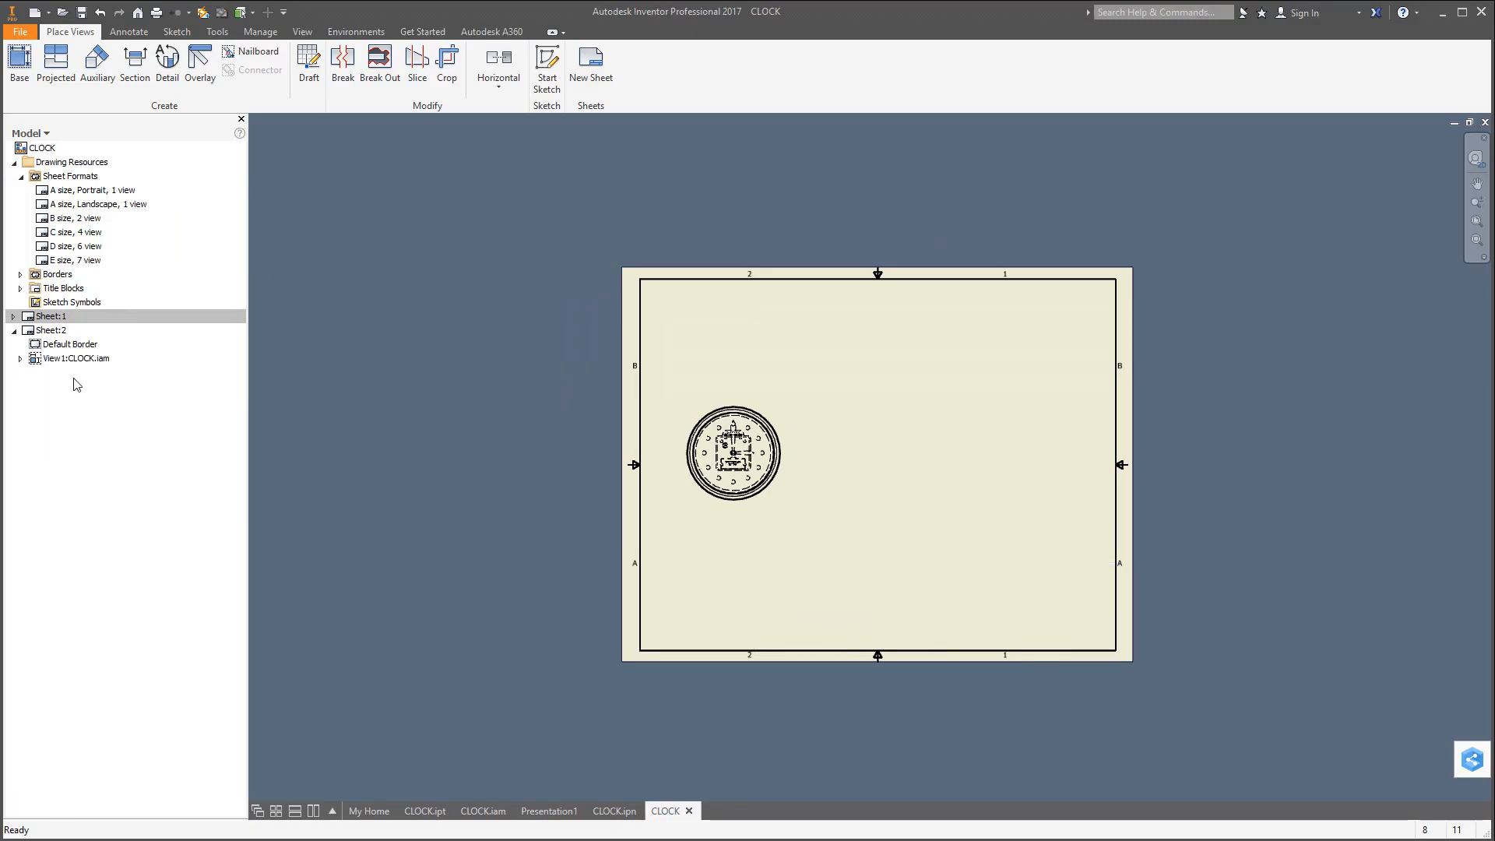
pyautogui.click(21, 289)
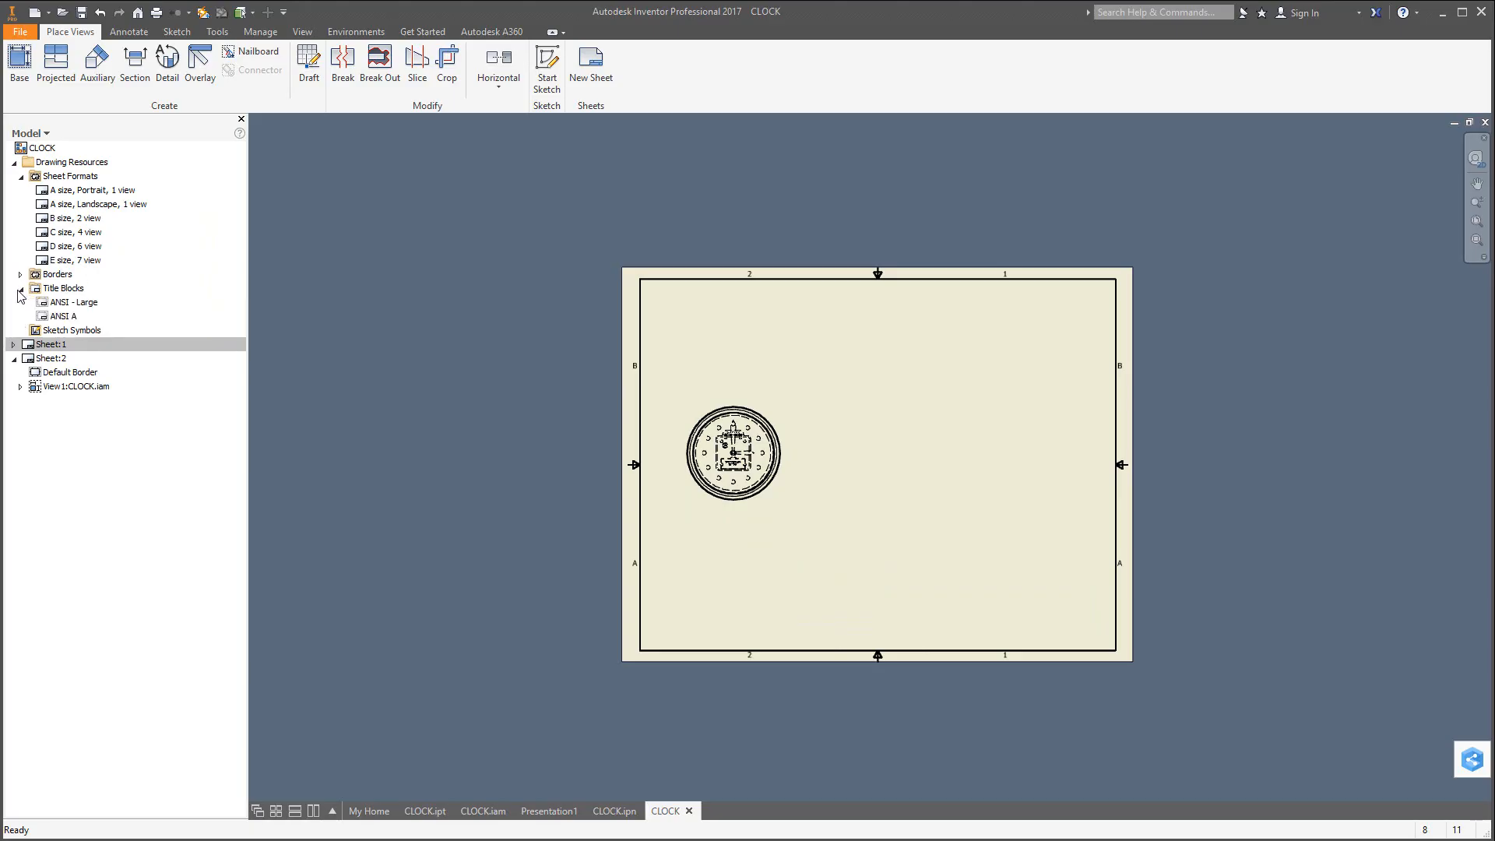
pyautogui.doubleClick(62, 316)
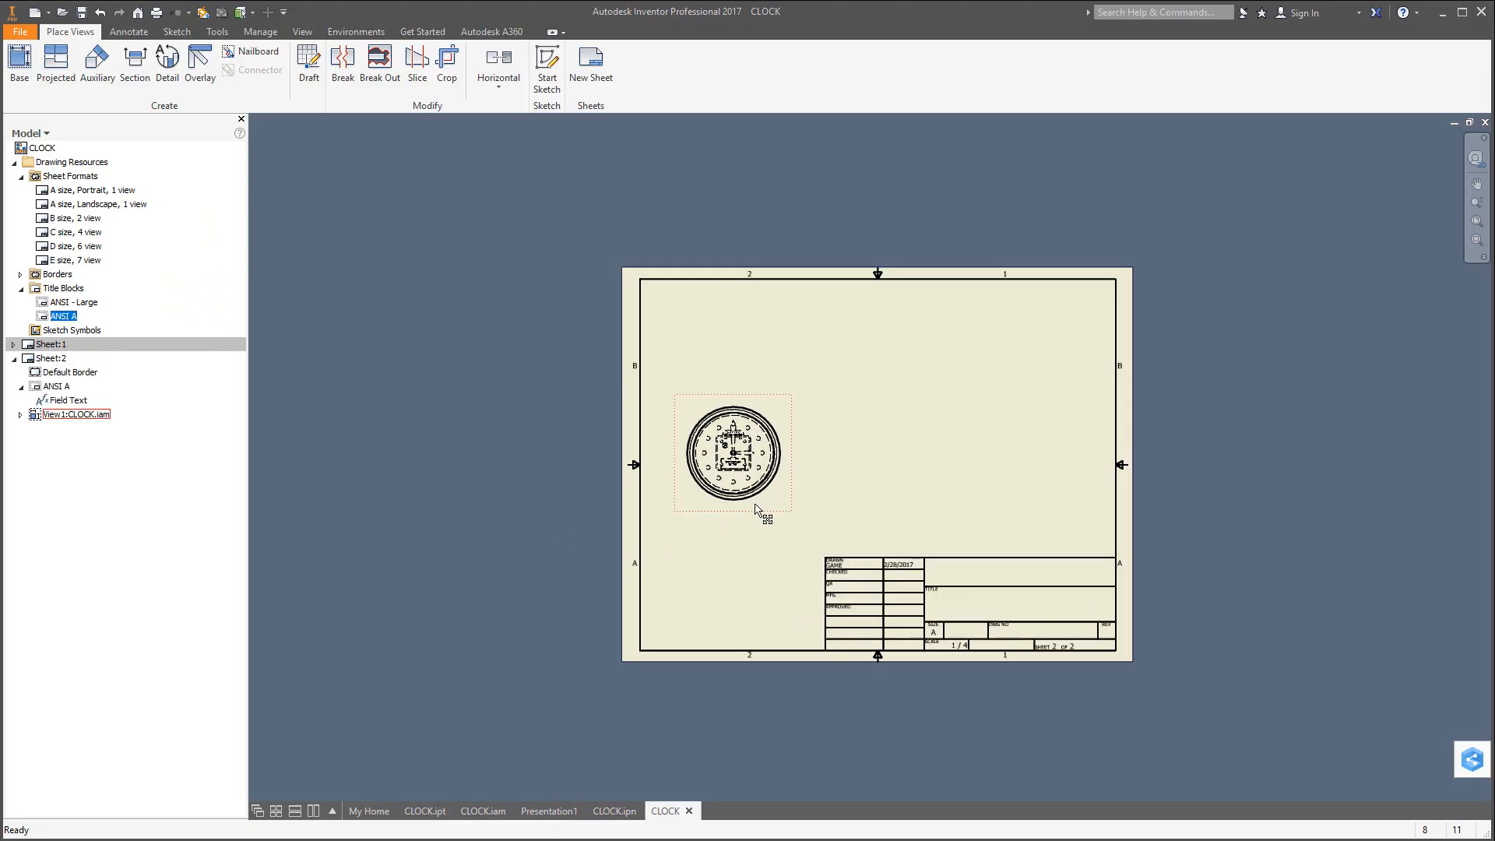
# Shift the front view slightly down and right, and project one view to its left and another below it.
pyautogui.moveTo(754, 506); pyautogui.dragTo(778, 536)
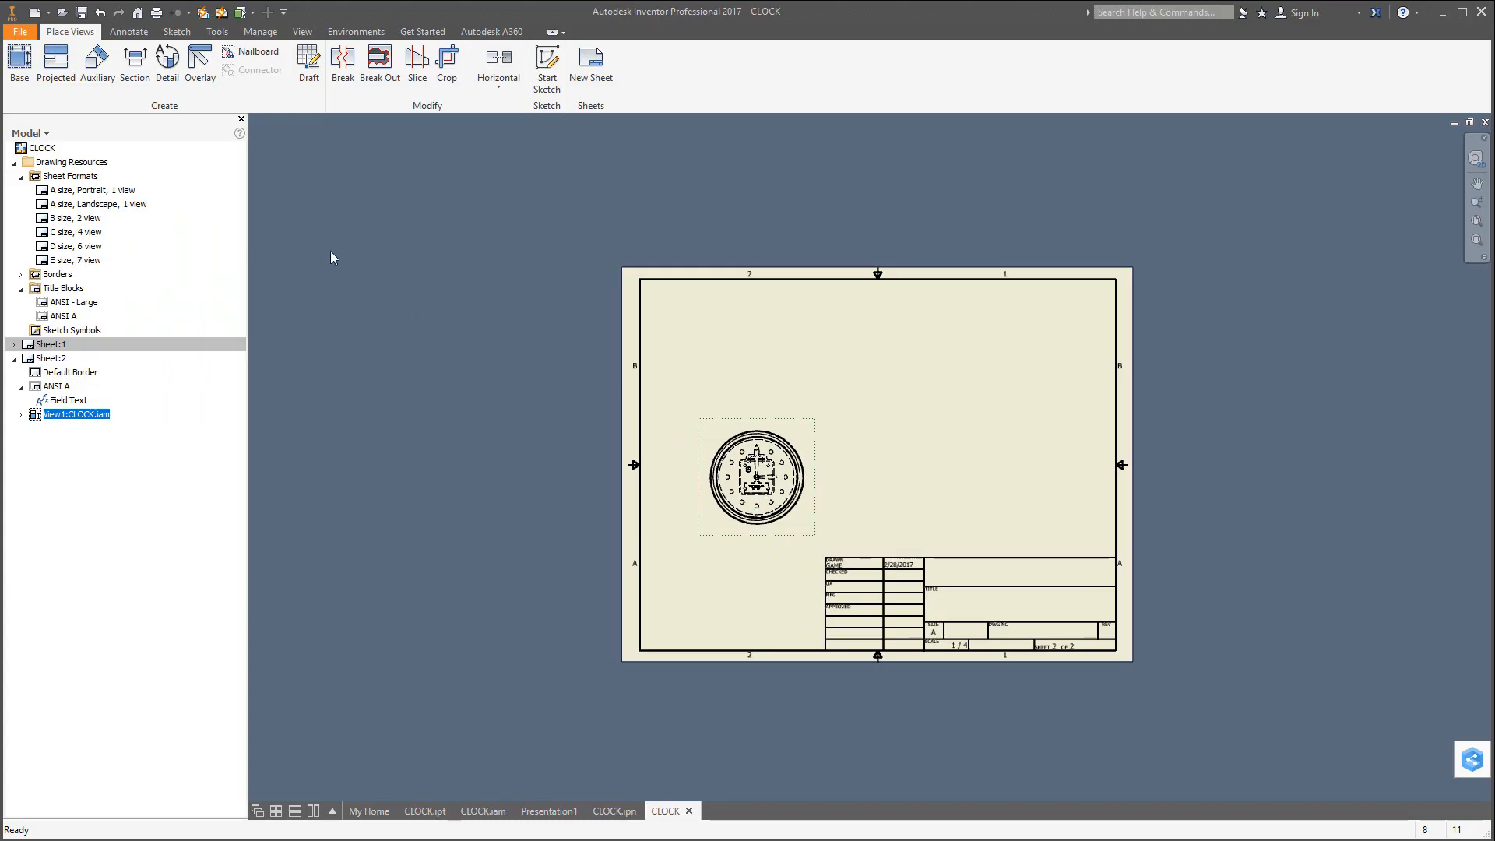
pyautogui.click(55, 74)
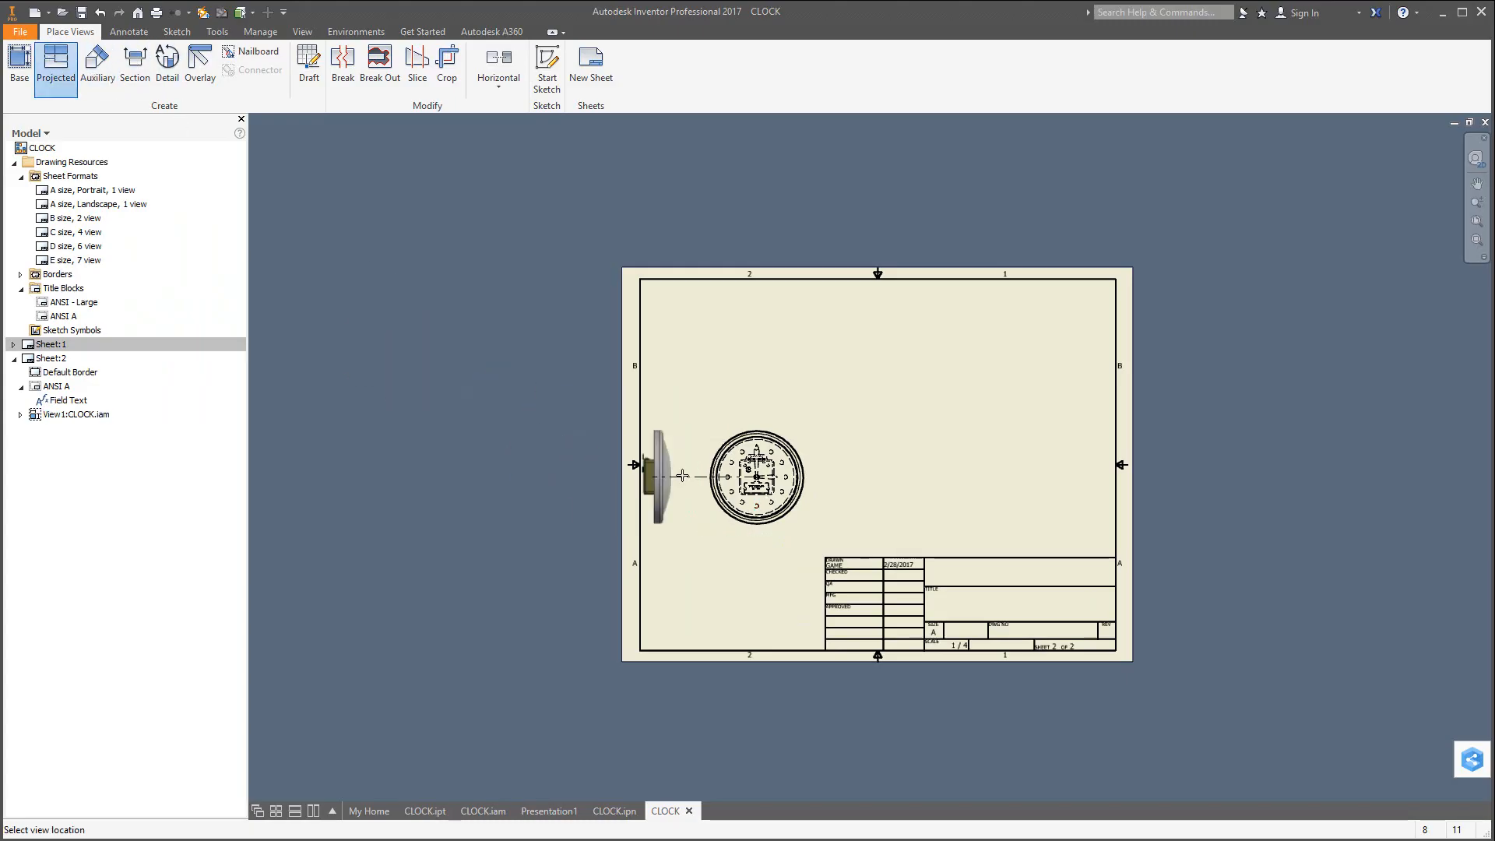
pyautogui.click(676, 479)
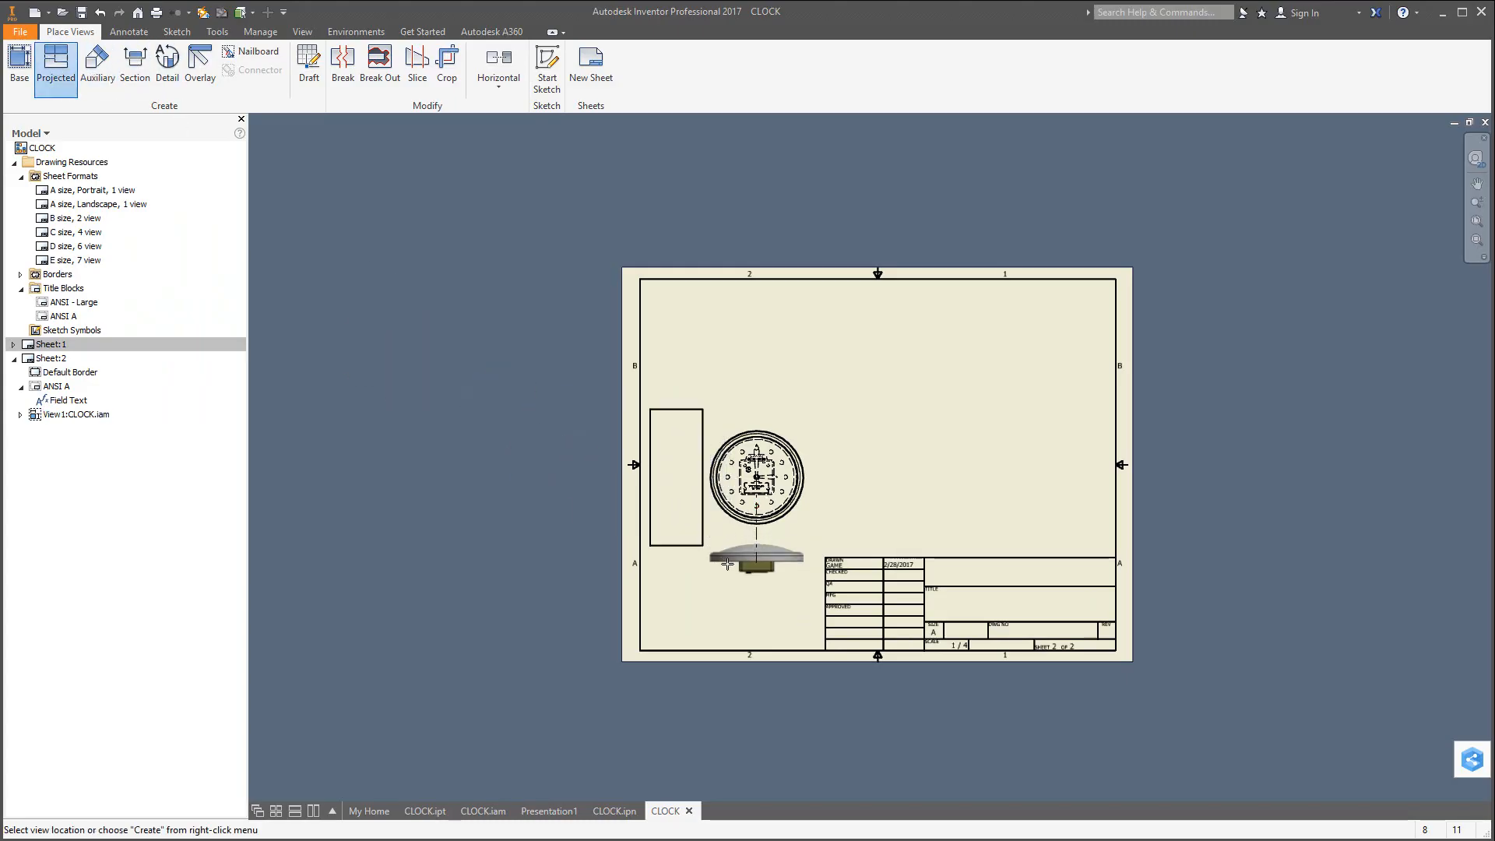
pyautogui.click(729, 565)
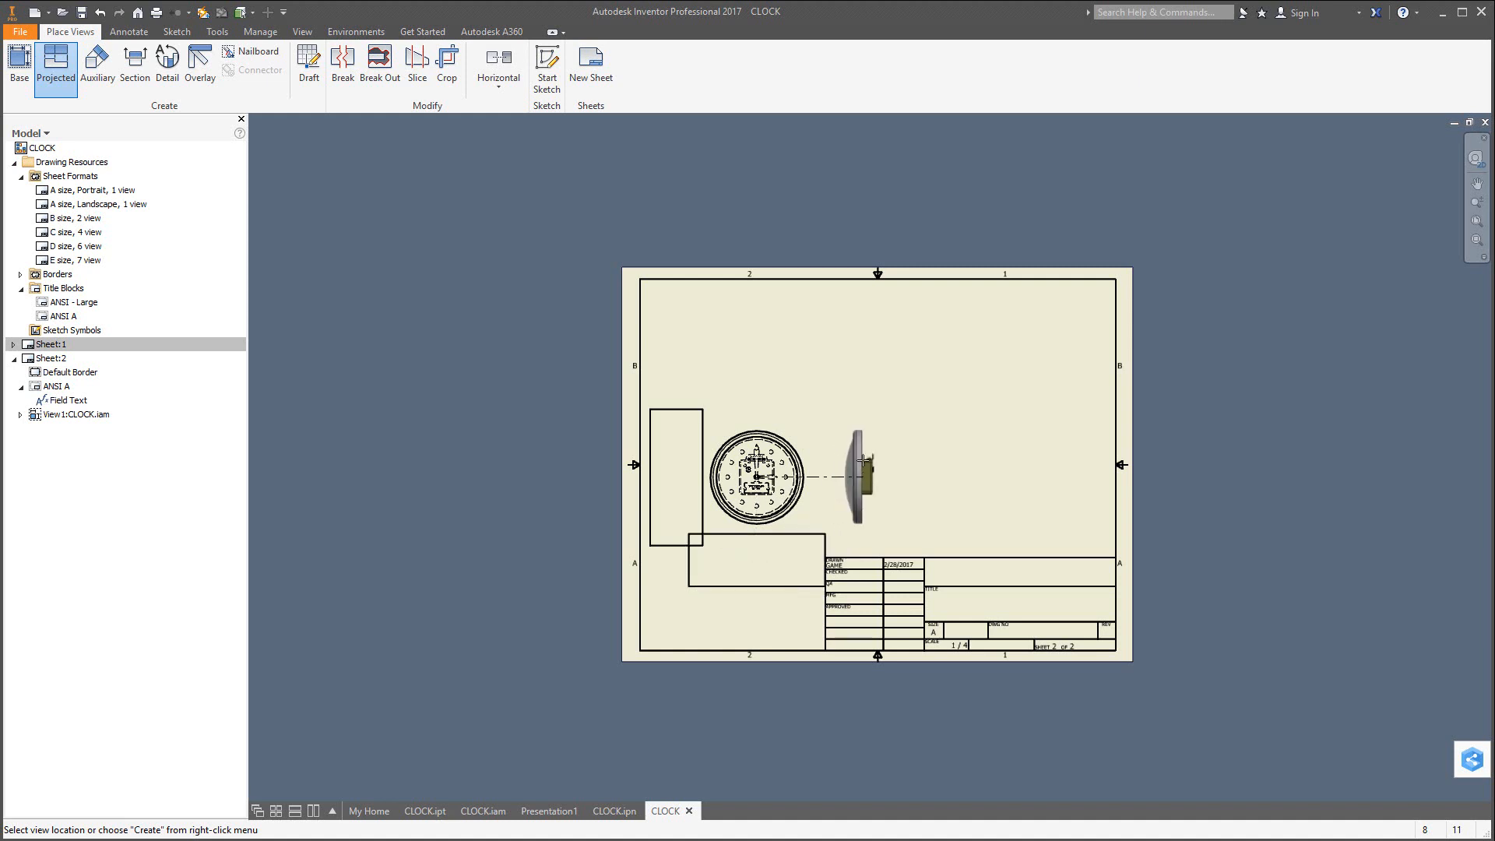
pyautogui.rightClick(863, 460)
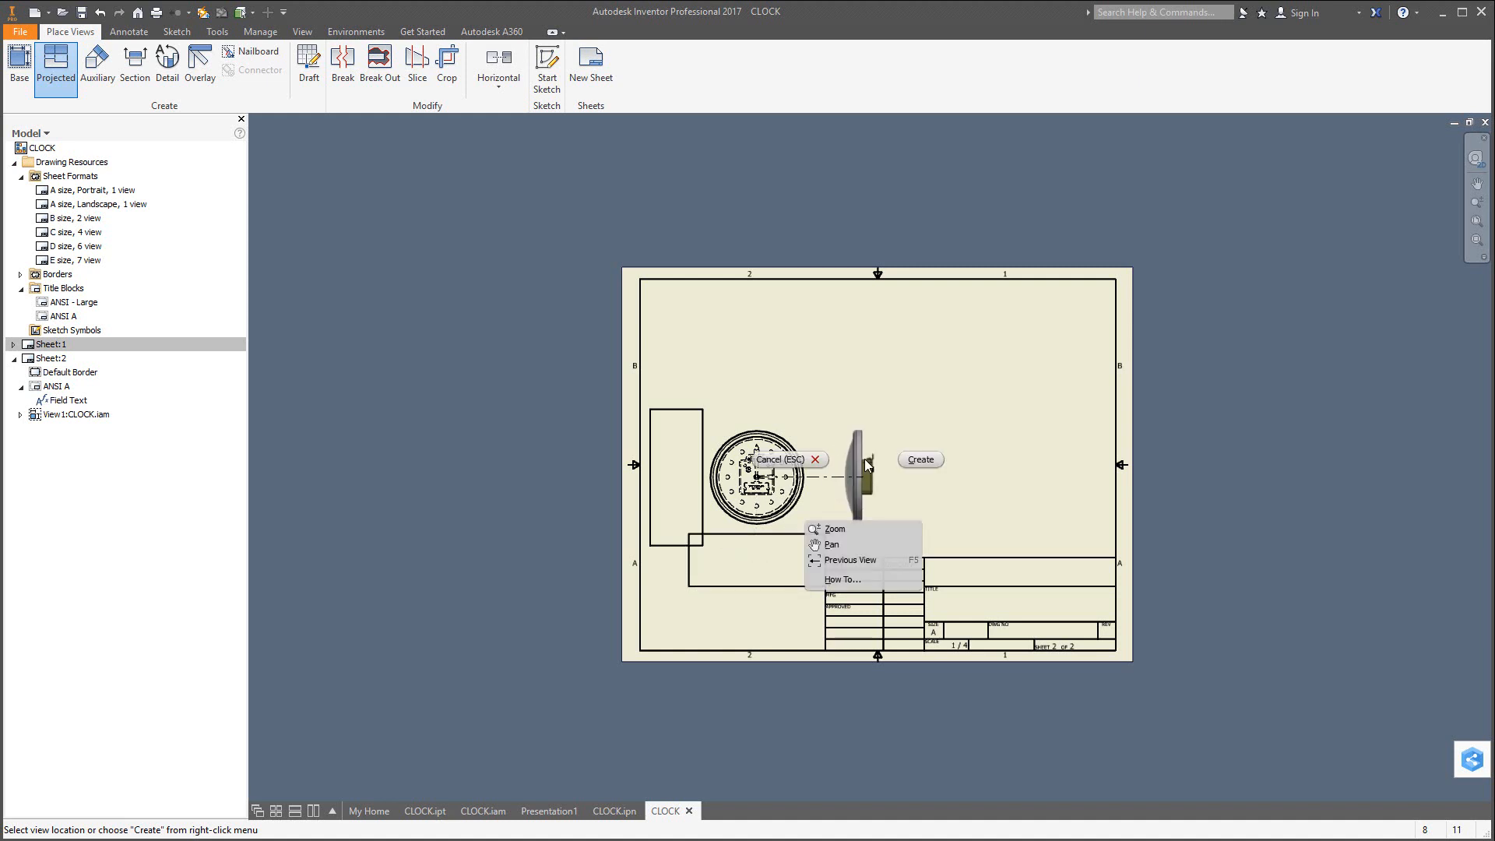
pyautogui.click(923, 460)
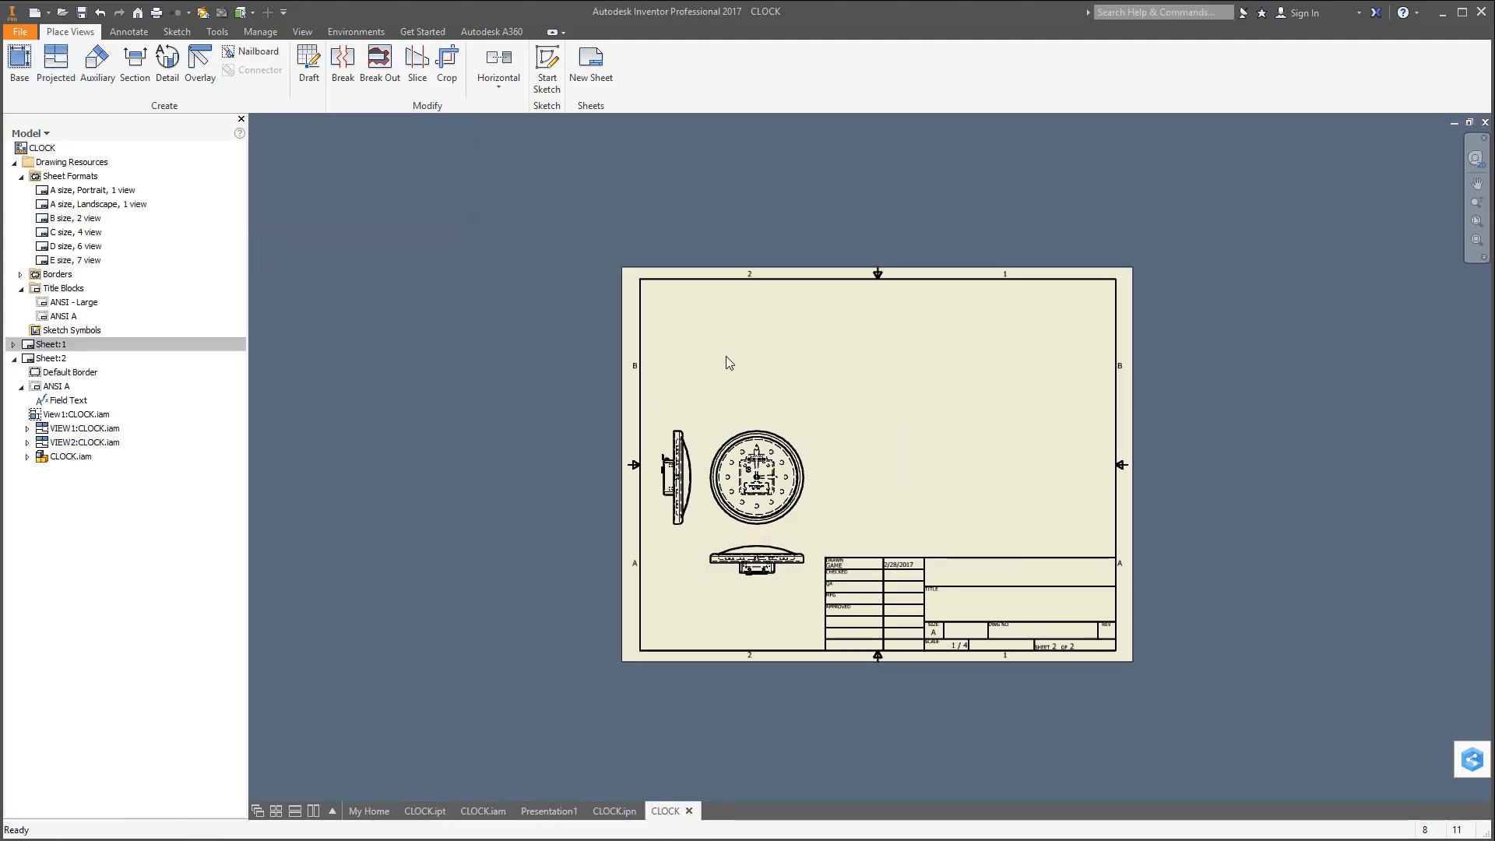
# Place a shaded base view of the exploded CLOCK.ipn in the home isometric orientation and move it to the sheet's upper right.
pyautogui.click(25, 67)
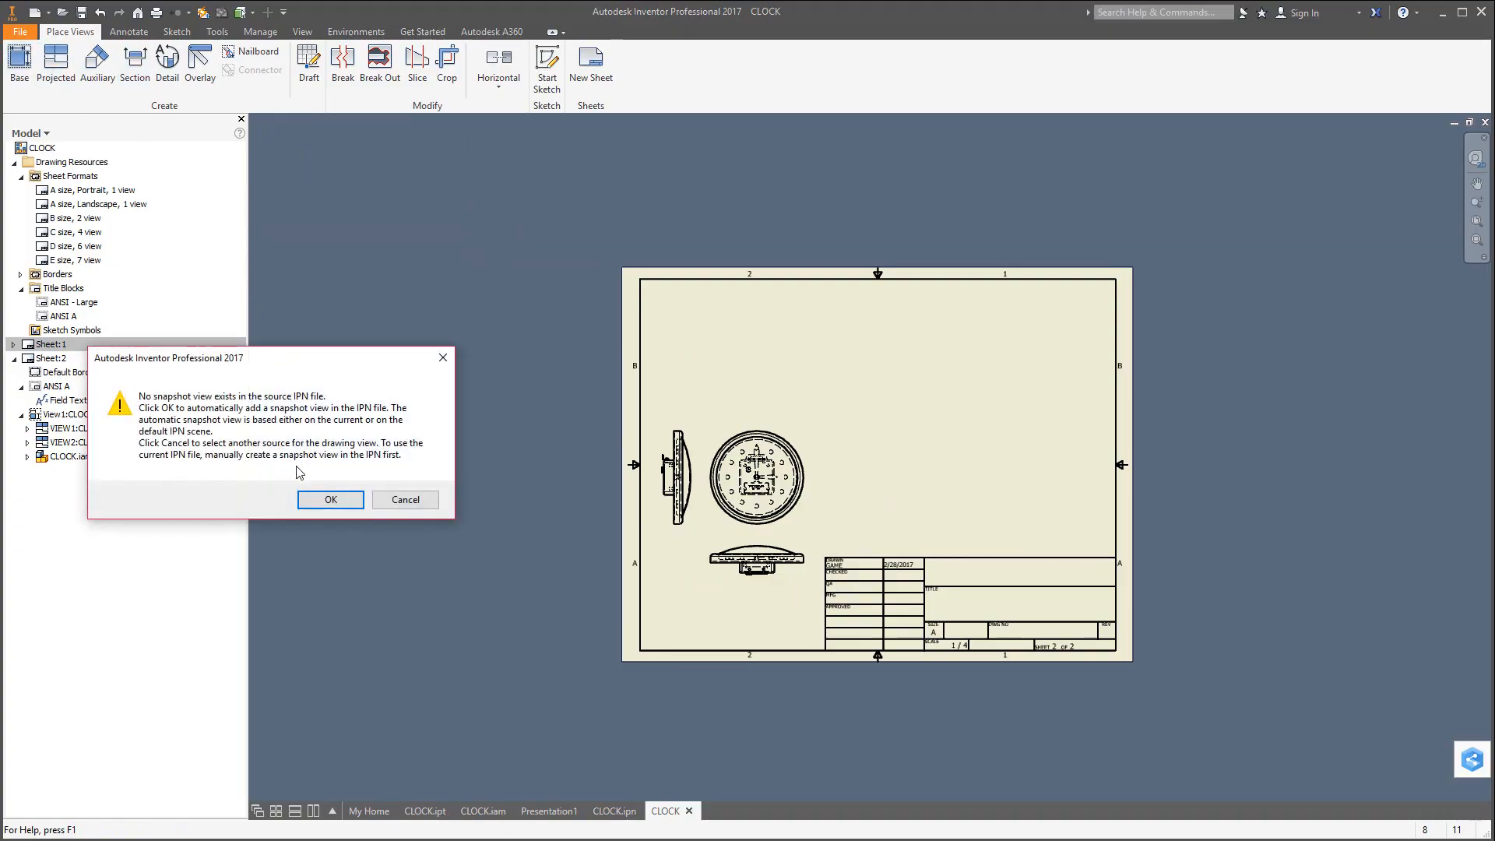
pyautogui.click(331, 500)
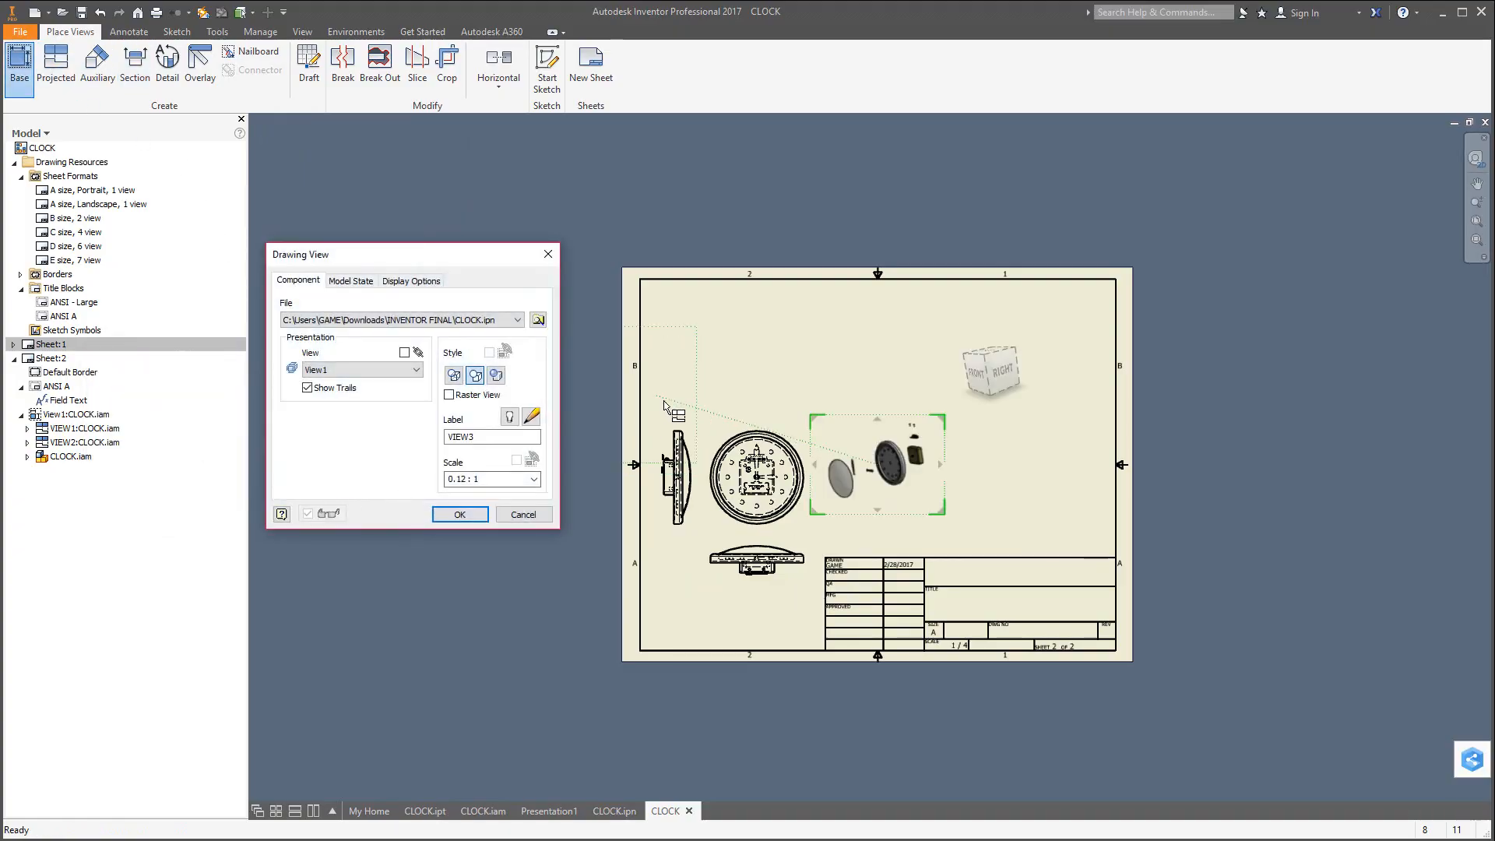
pyautogui.moveTo(979, 437)
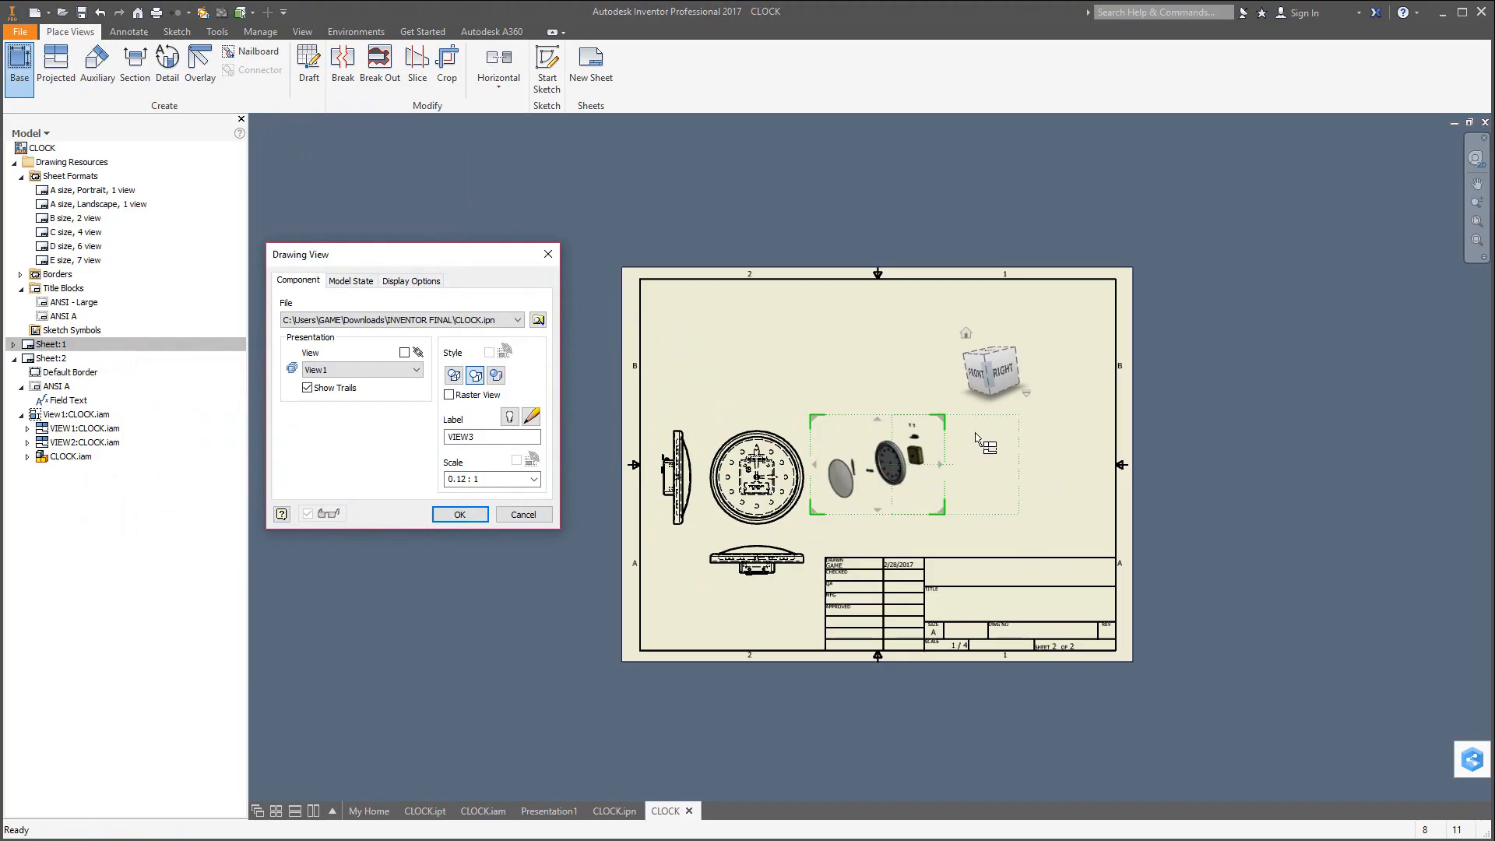
pyautogui.click(967, 336)
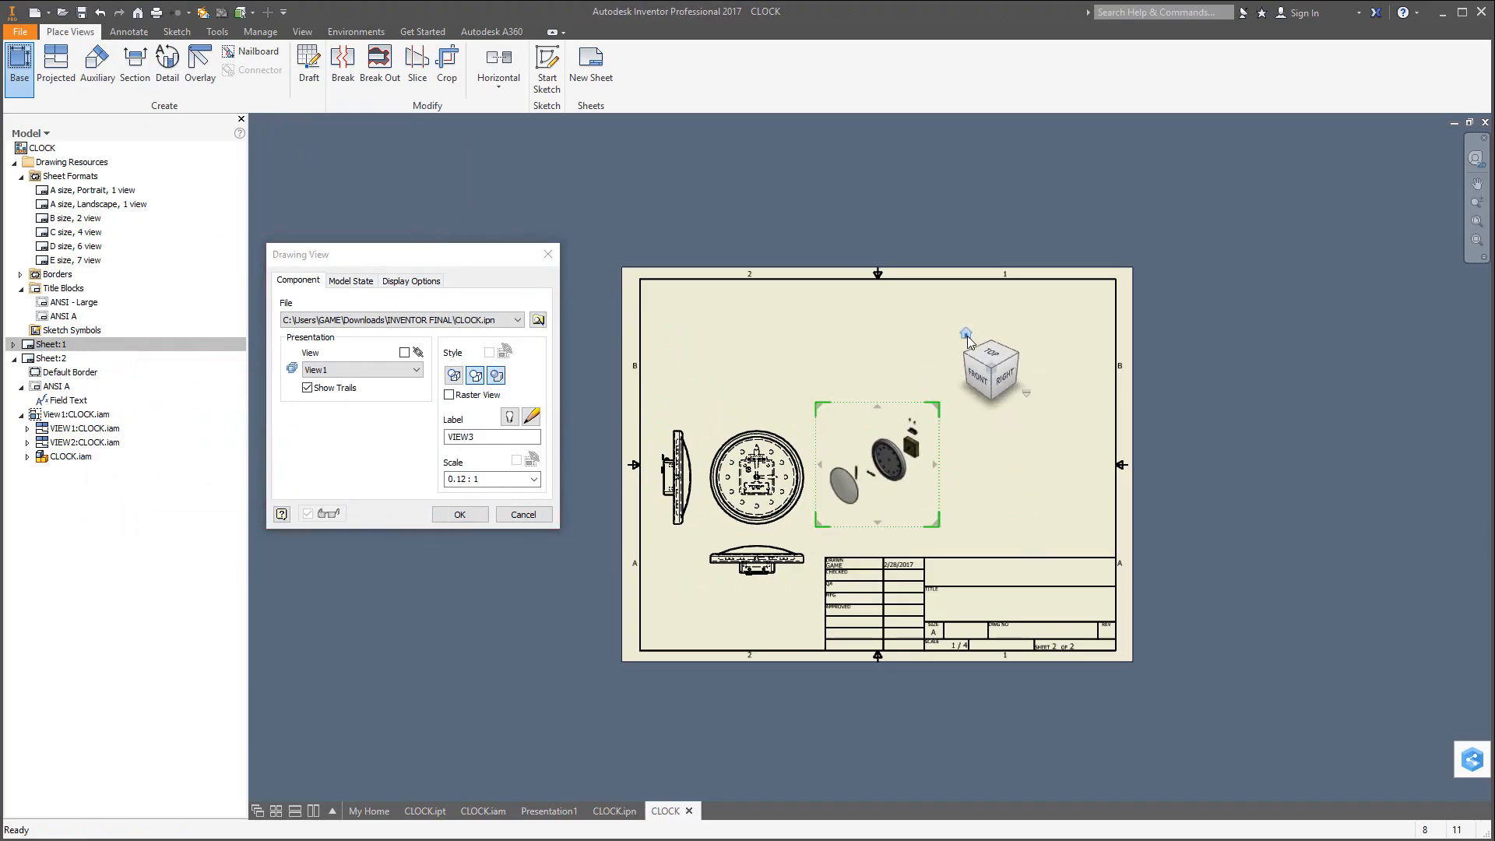
pyautogui.click(496, 377)
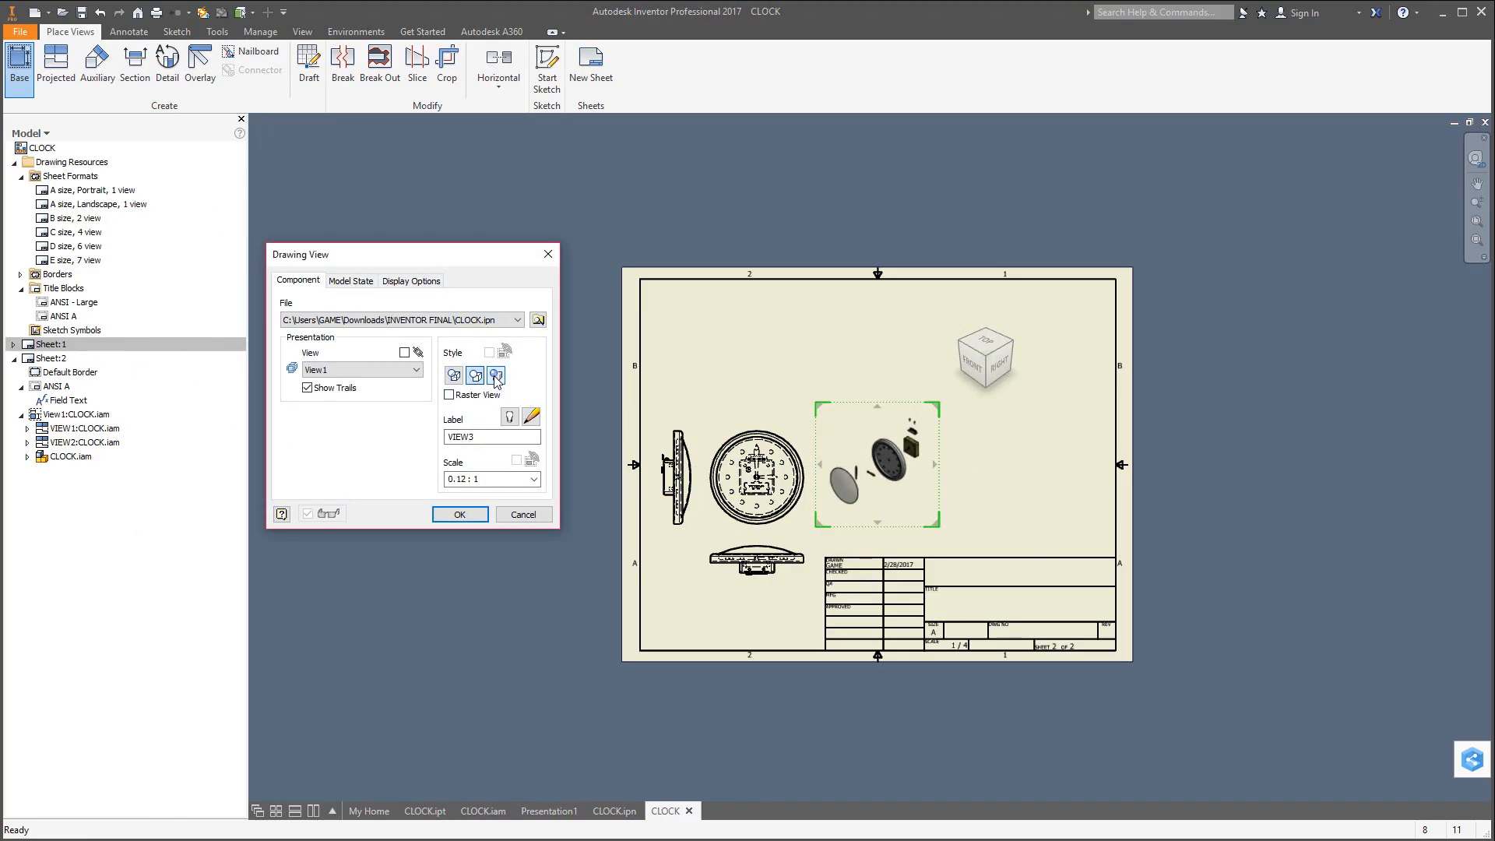
pyautogui.click(460, 514)
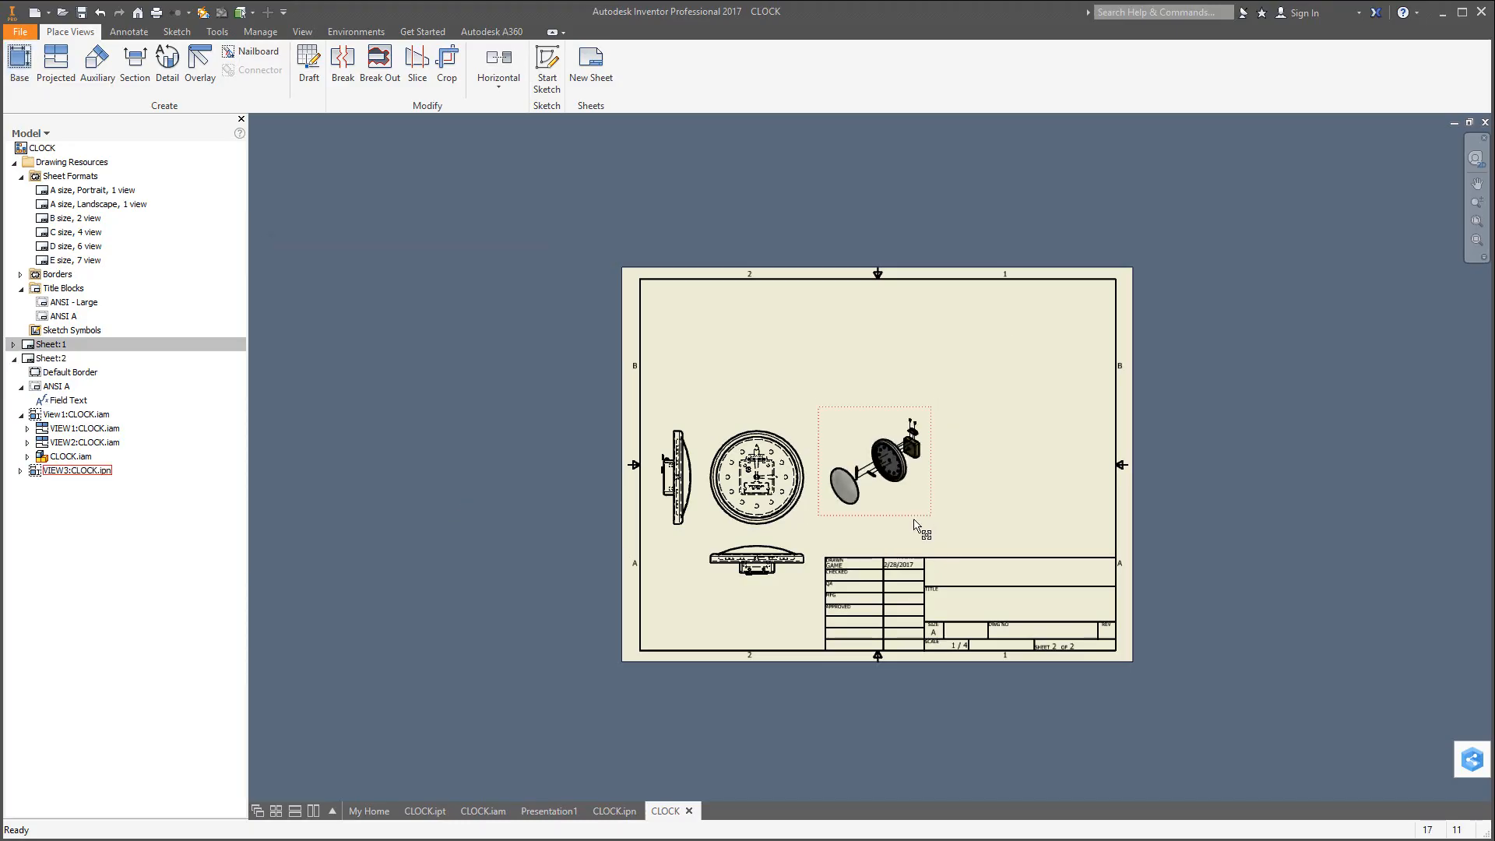
pyautogui.moveTo(1083, 460); pyautogui.dragTo(1078, 456)
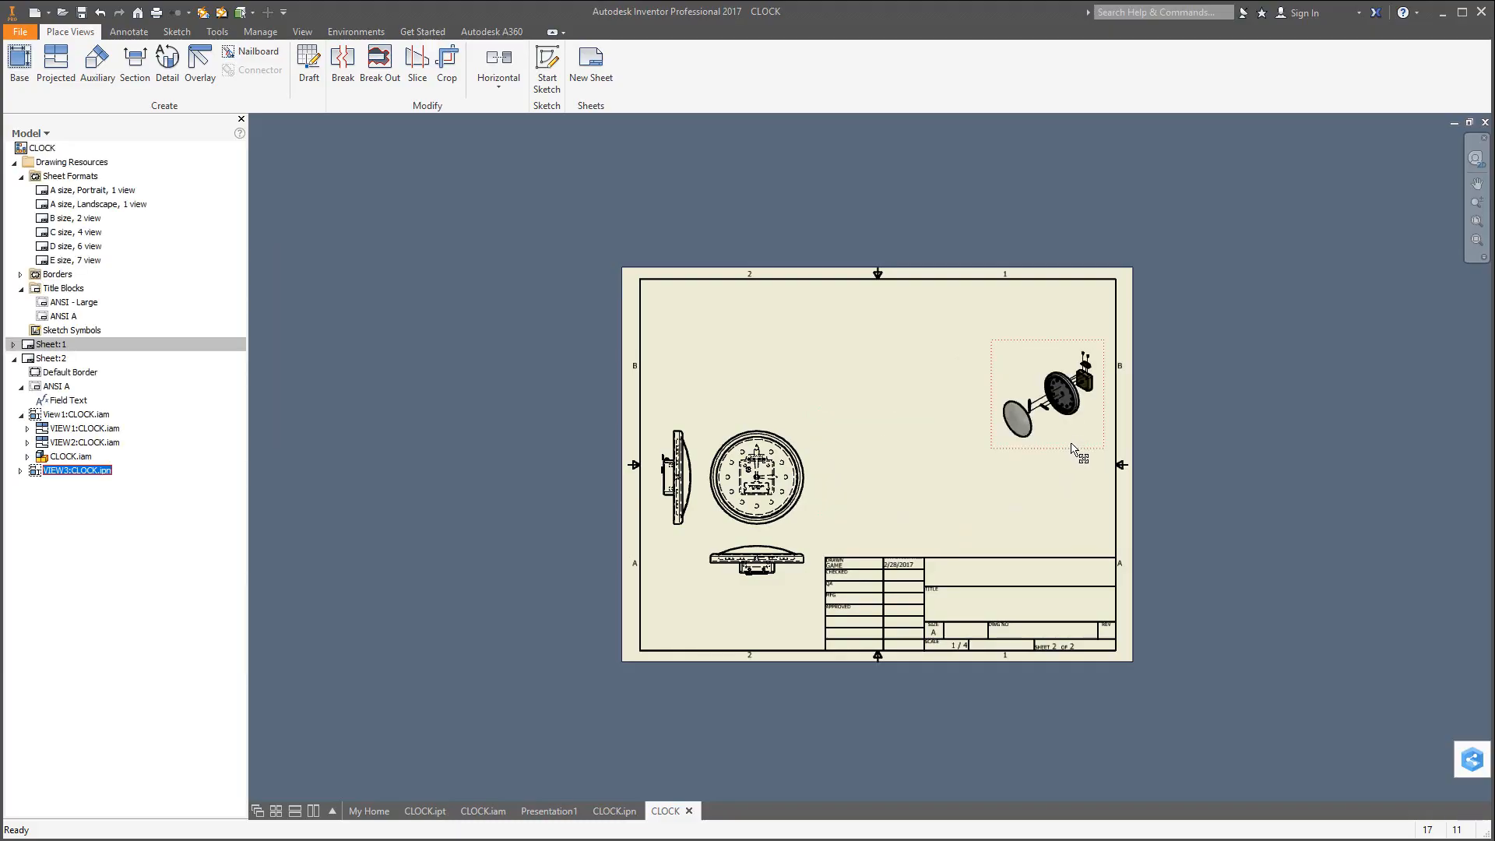
# Set the exploded view's scale to 1/4 and move it inside the border above the title block.
pyautogui.doubleClick(1068, 447)
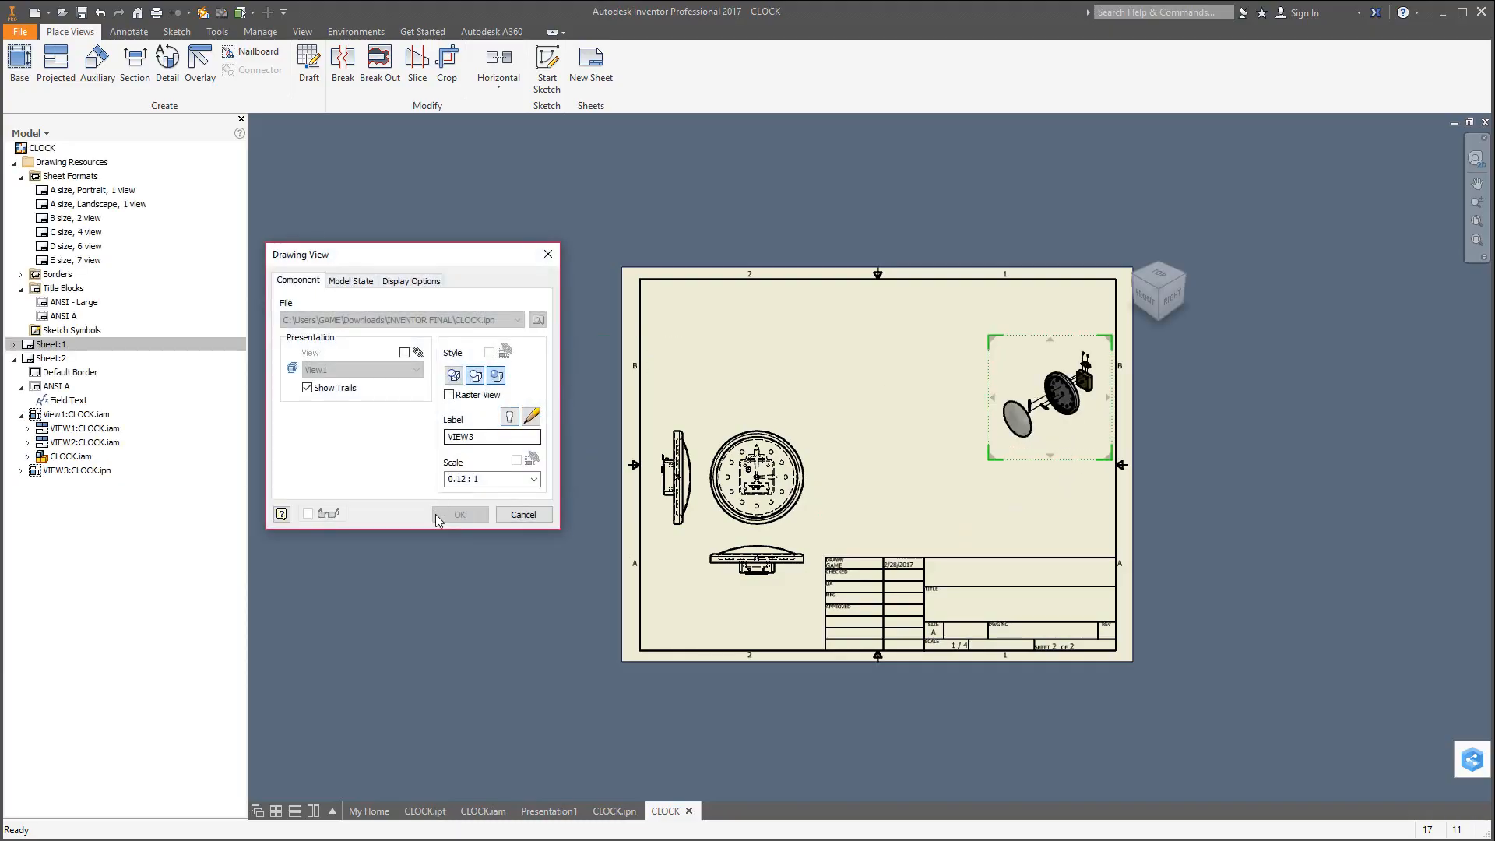
pyautogui.click(535, 479)
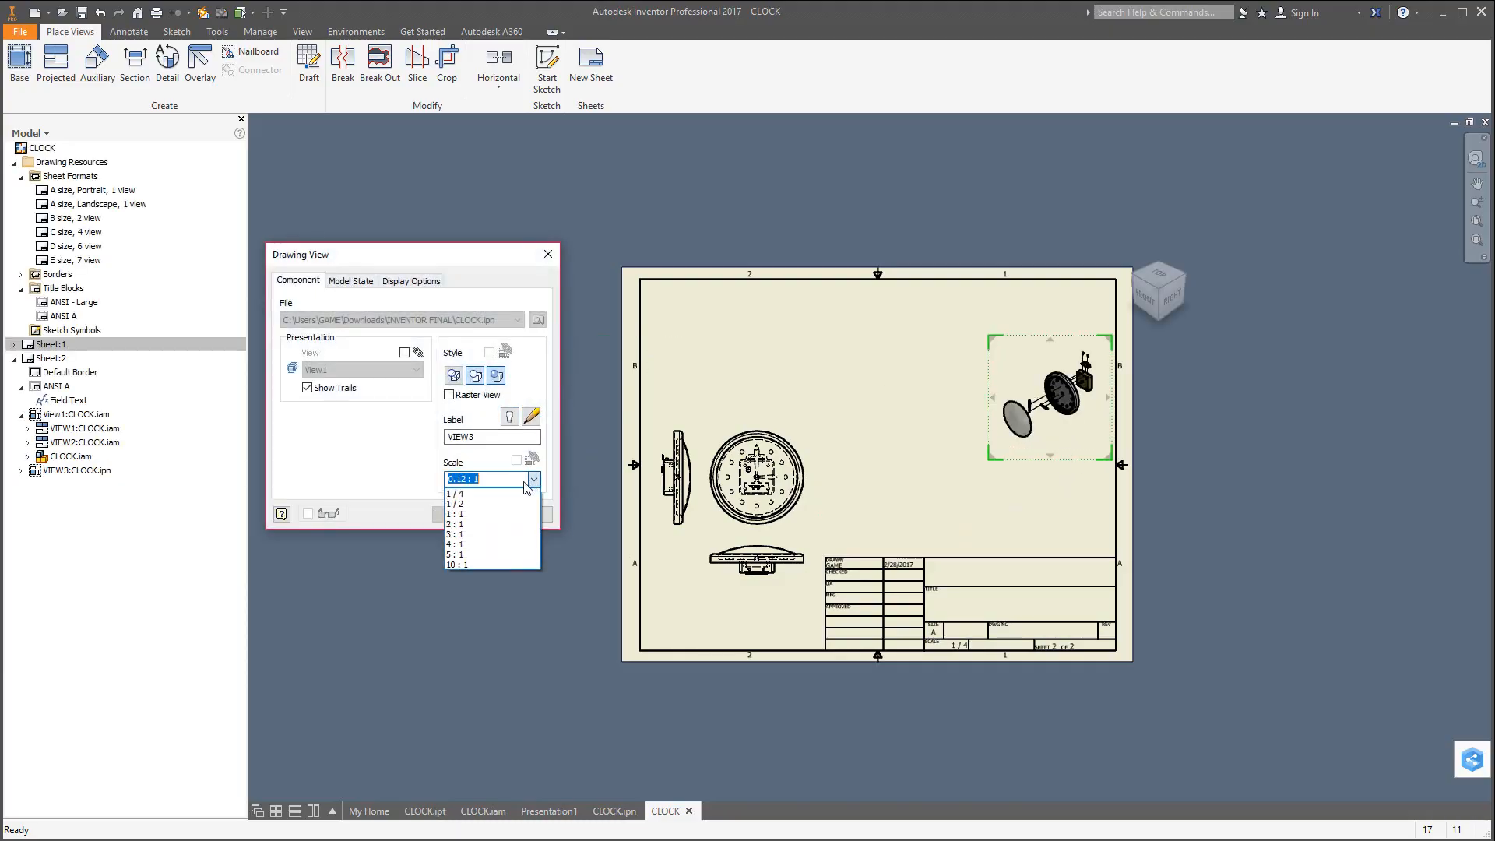
pyautogui.click(499, 496)
pyautogui.click(460, 520)
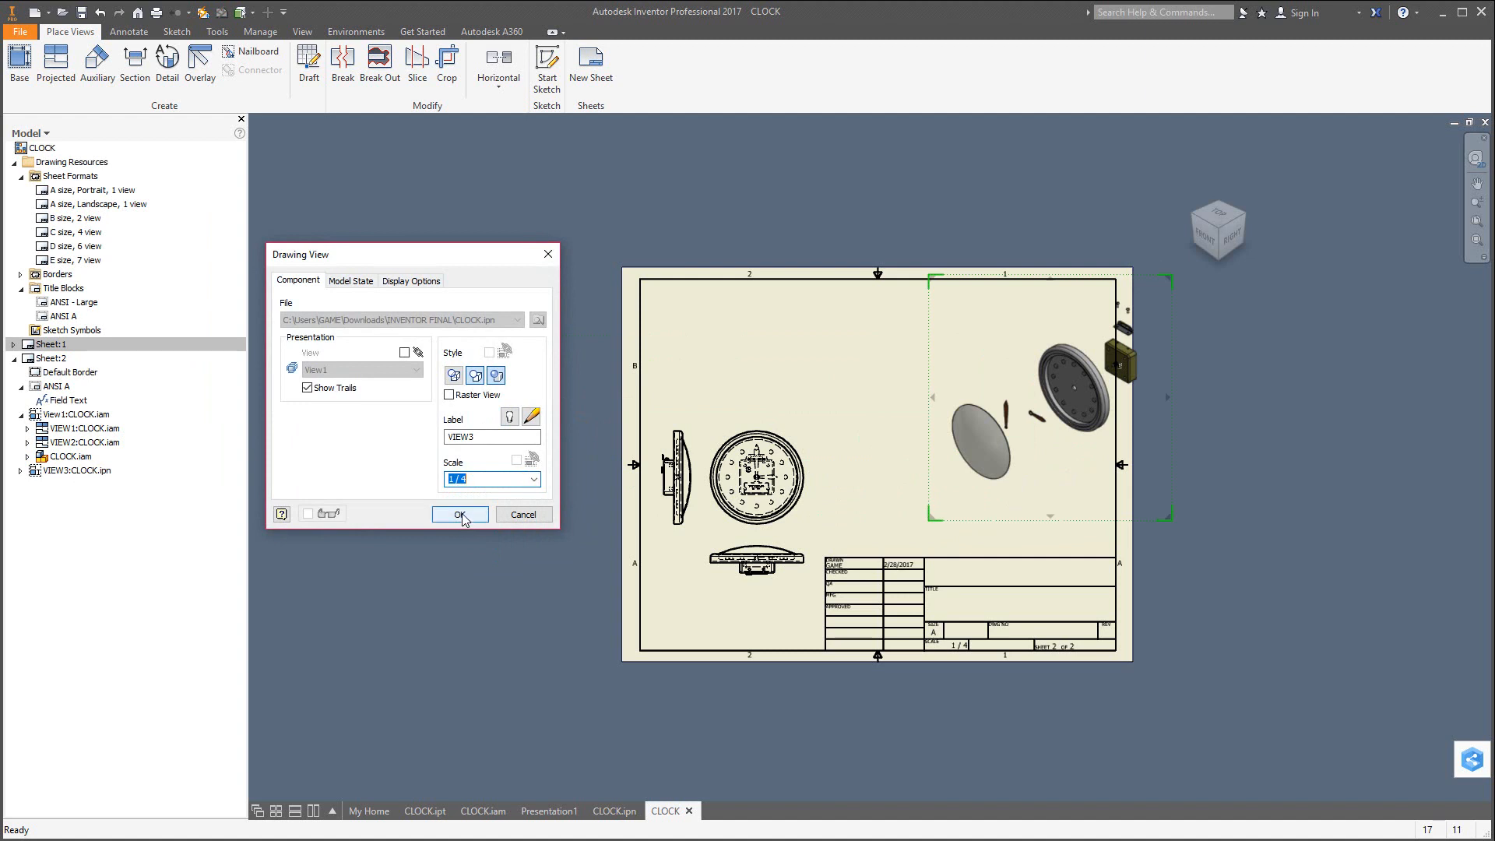
pyautogui.click(1000, 508)
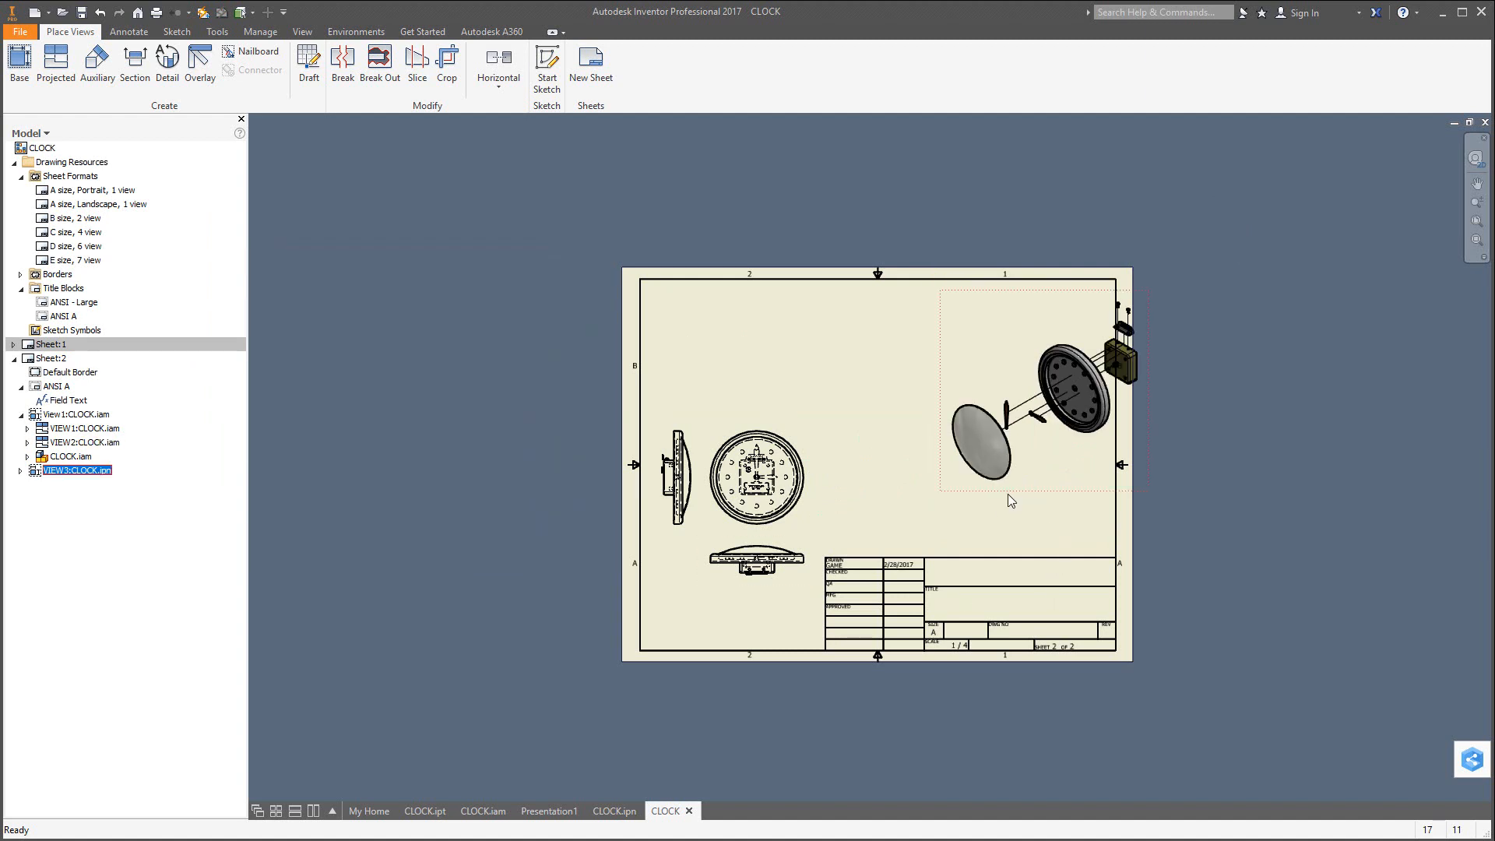
pyautogui.moveTo(1008, 494); pyautogui.dragTo(982, 538)
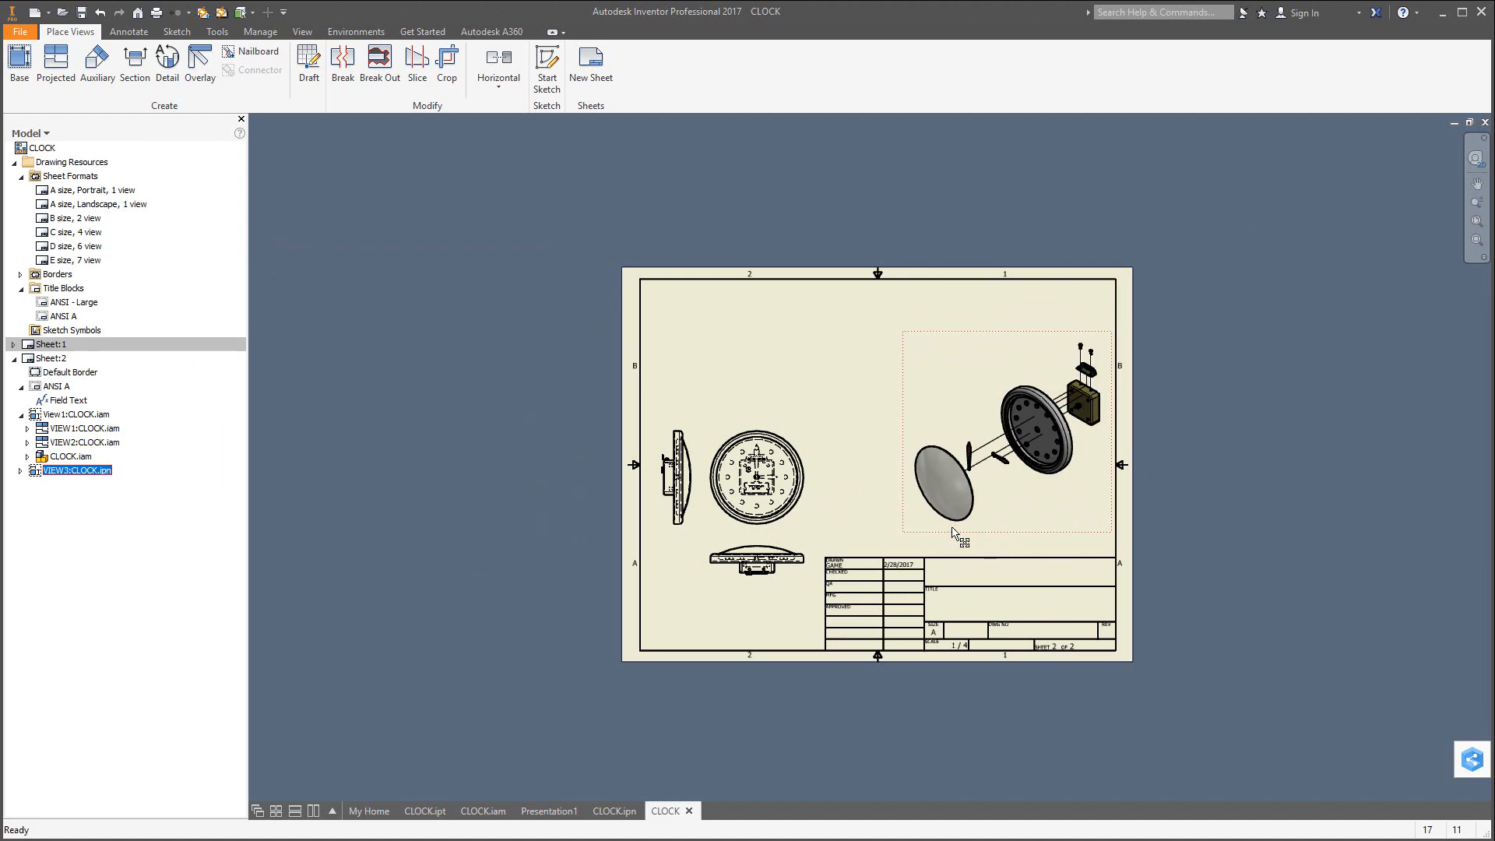
pyautogui.scroll(-3, 812, 484)
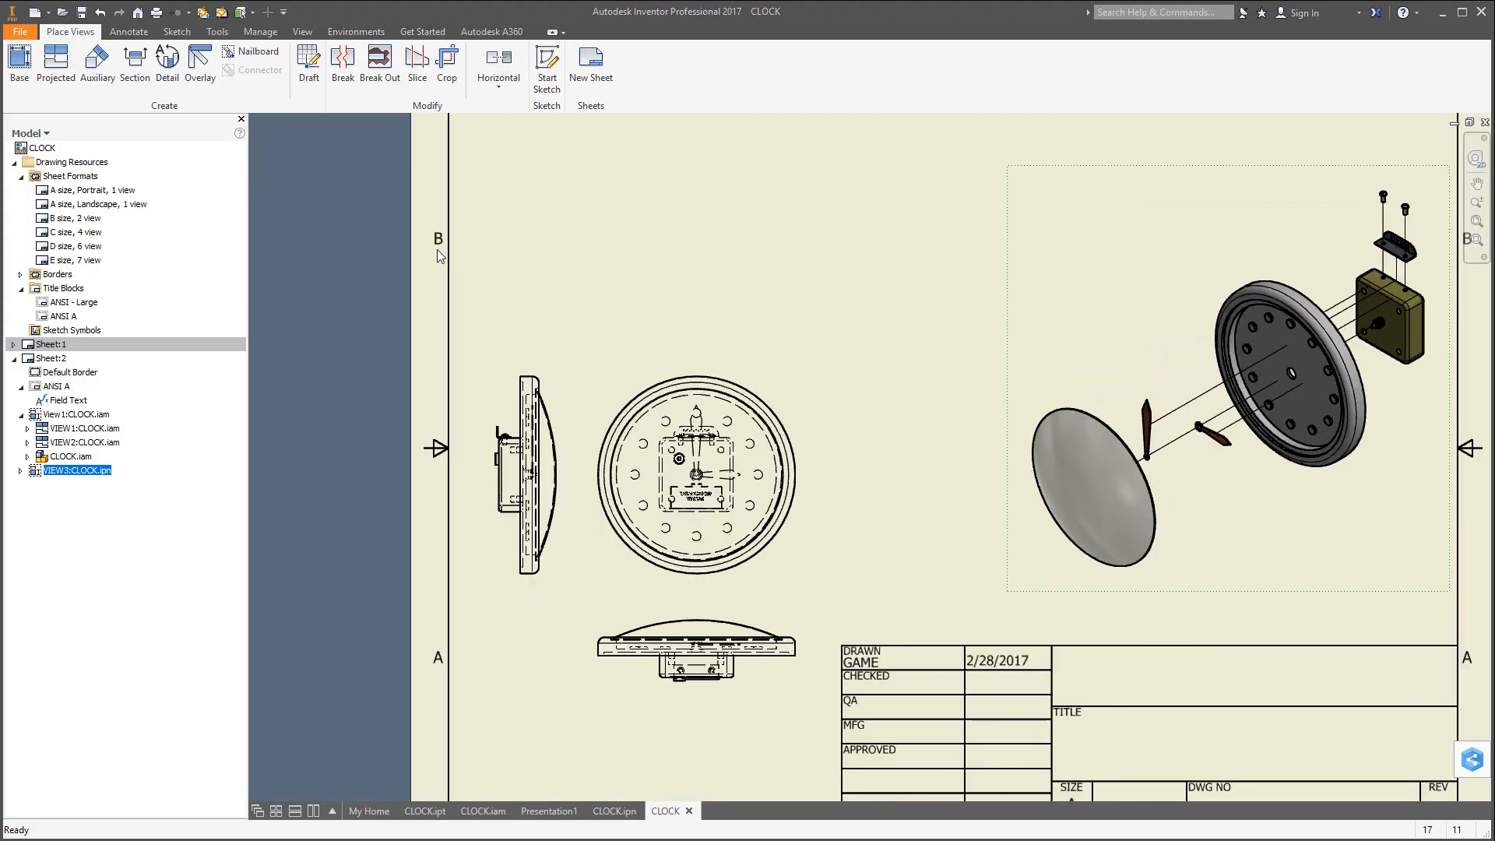
pyautogui.click(135, 63)
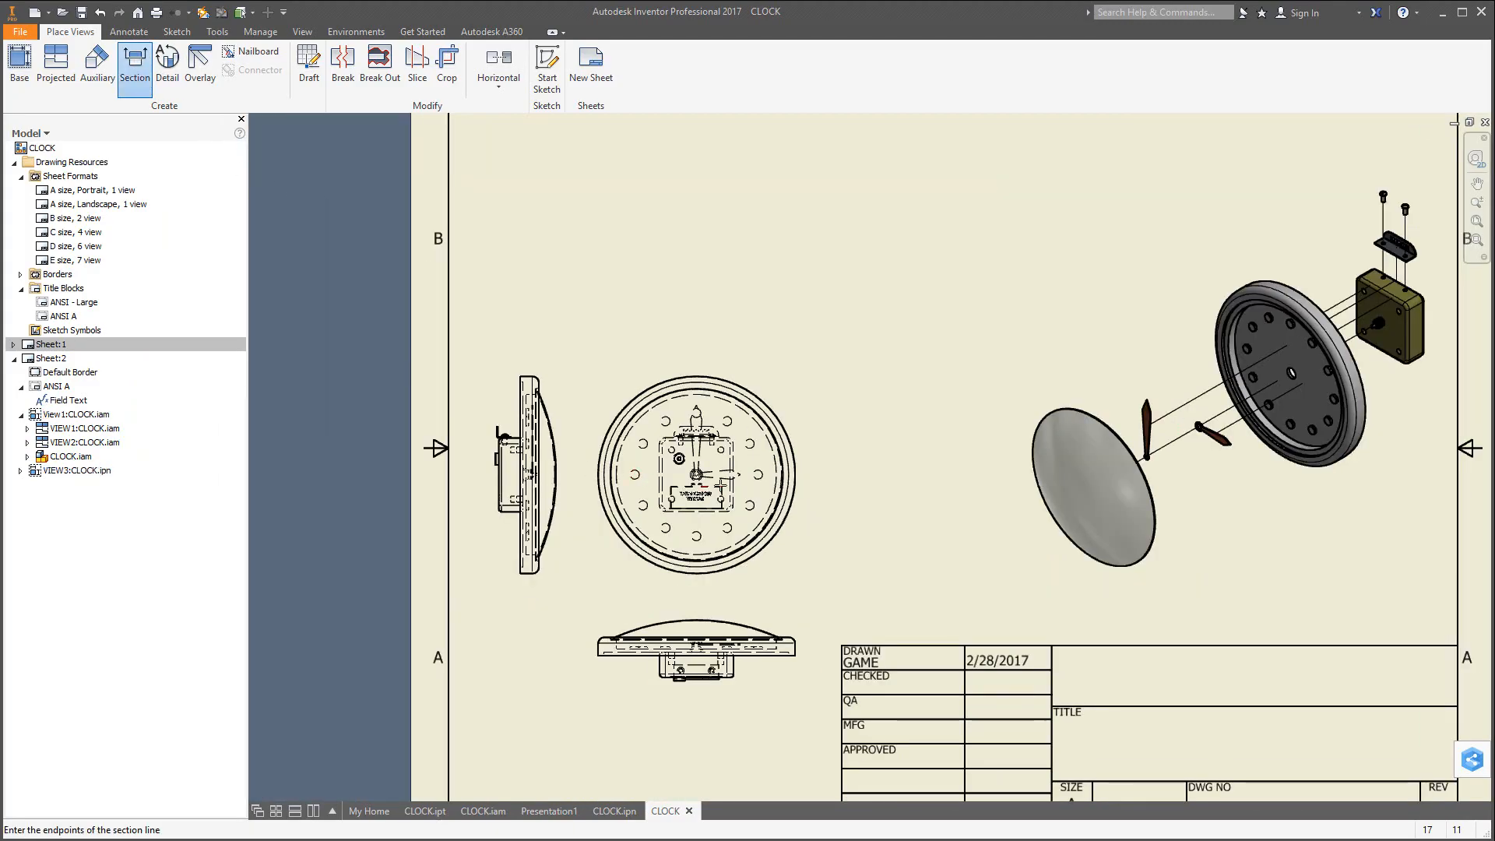
pyautogui.click(699, 573)
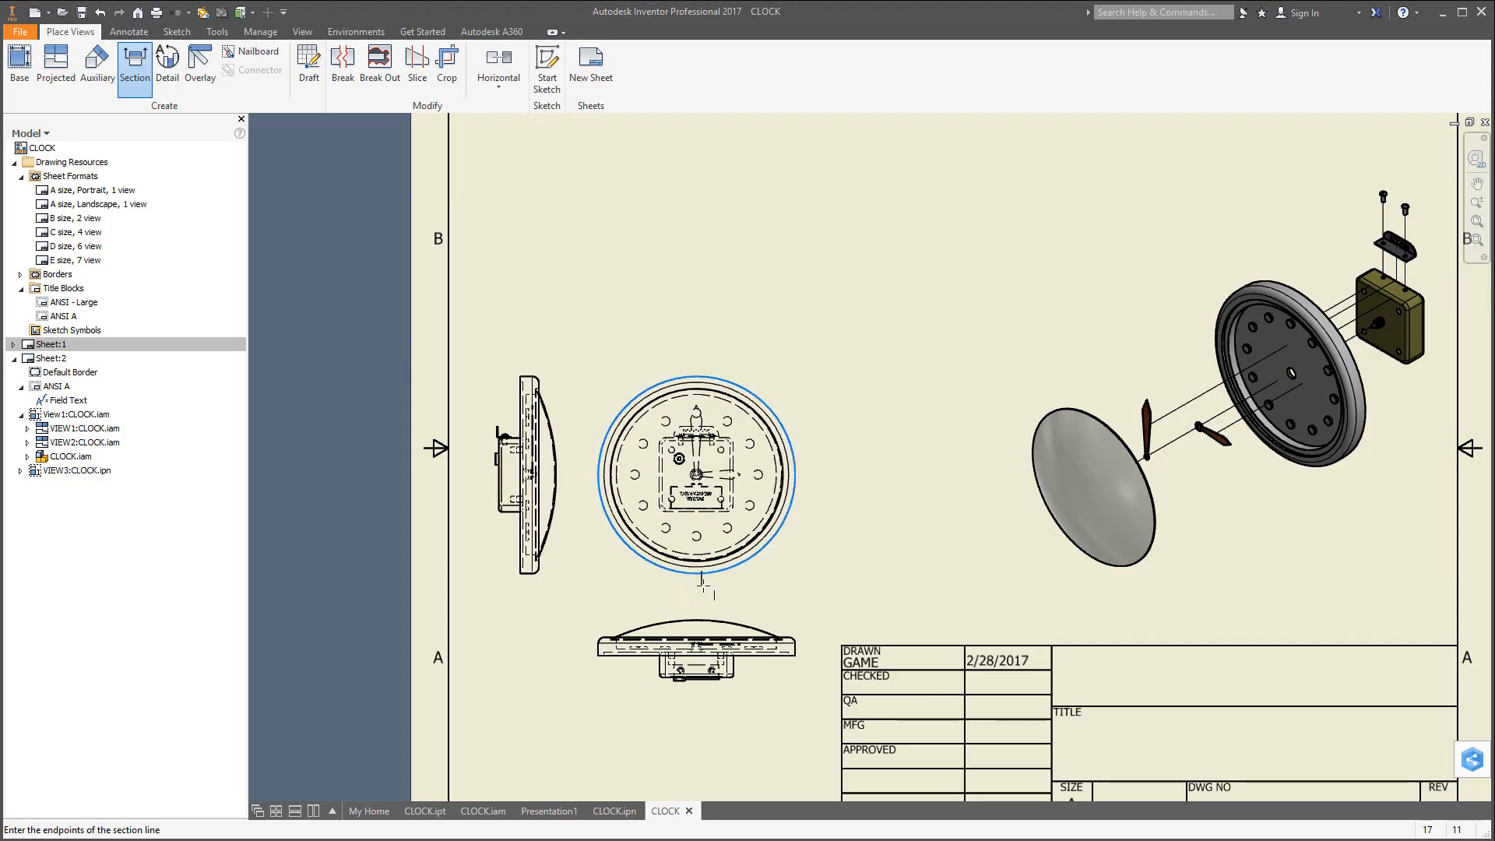
pyautogui.press('Escape')
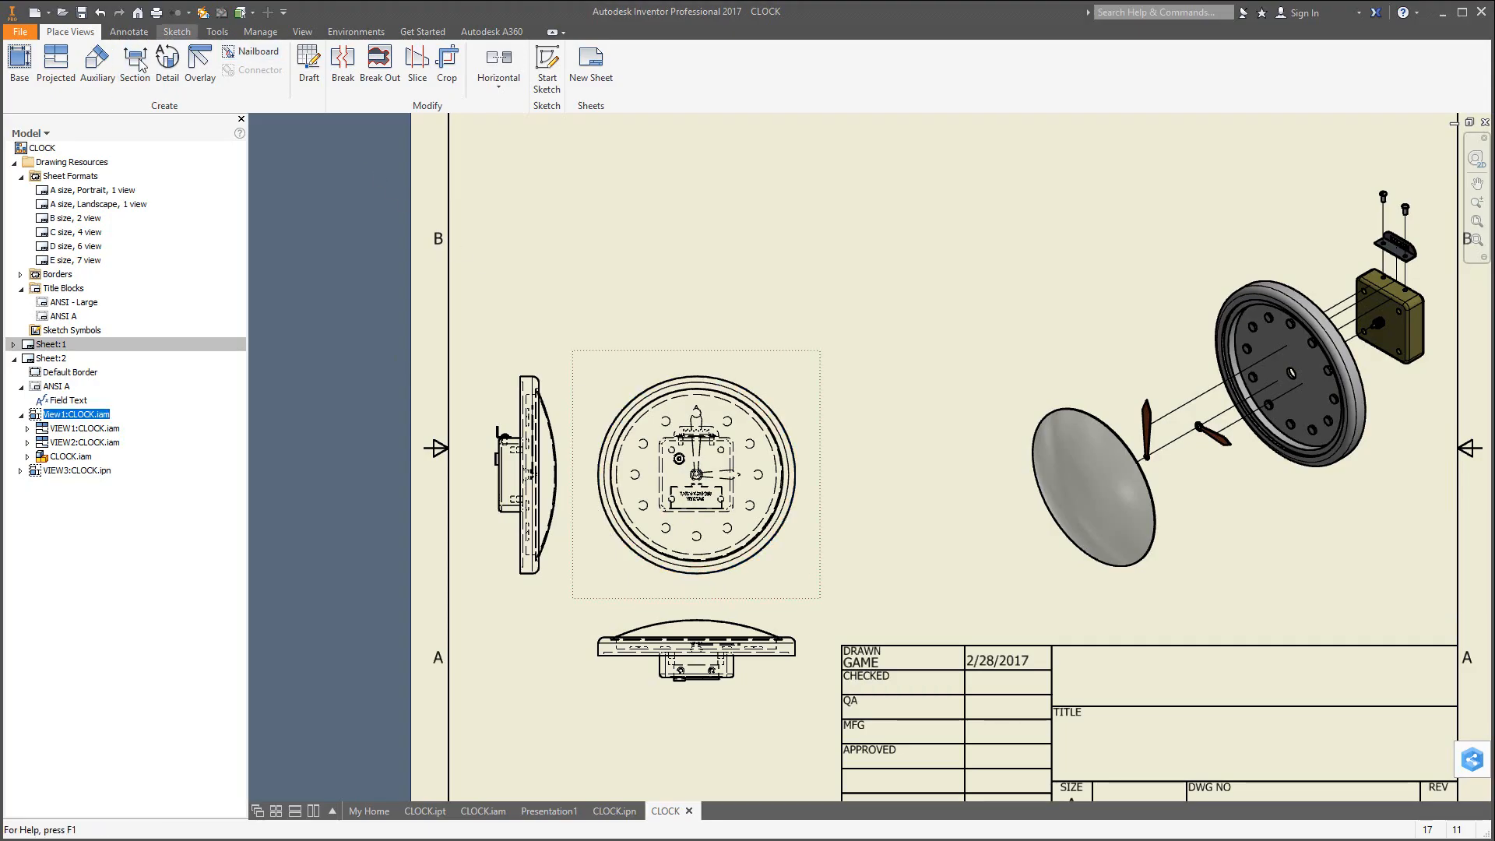
# Create a full vertical section view through the front view's centre, place it to the right, and raise its label clear of the title block.
pyautogui.click(139, 64)
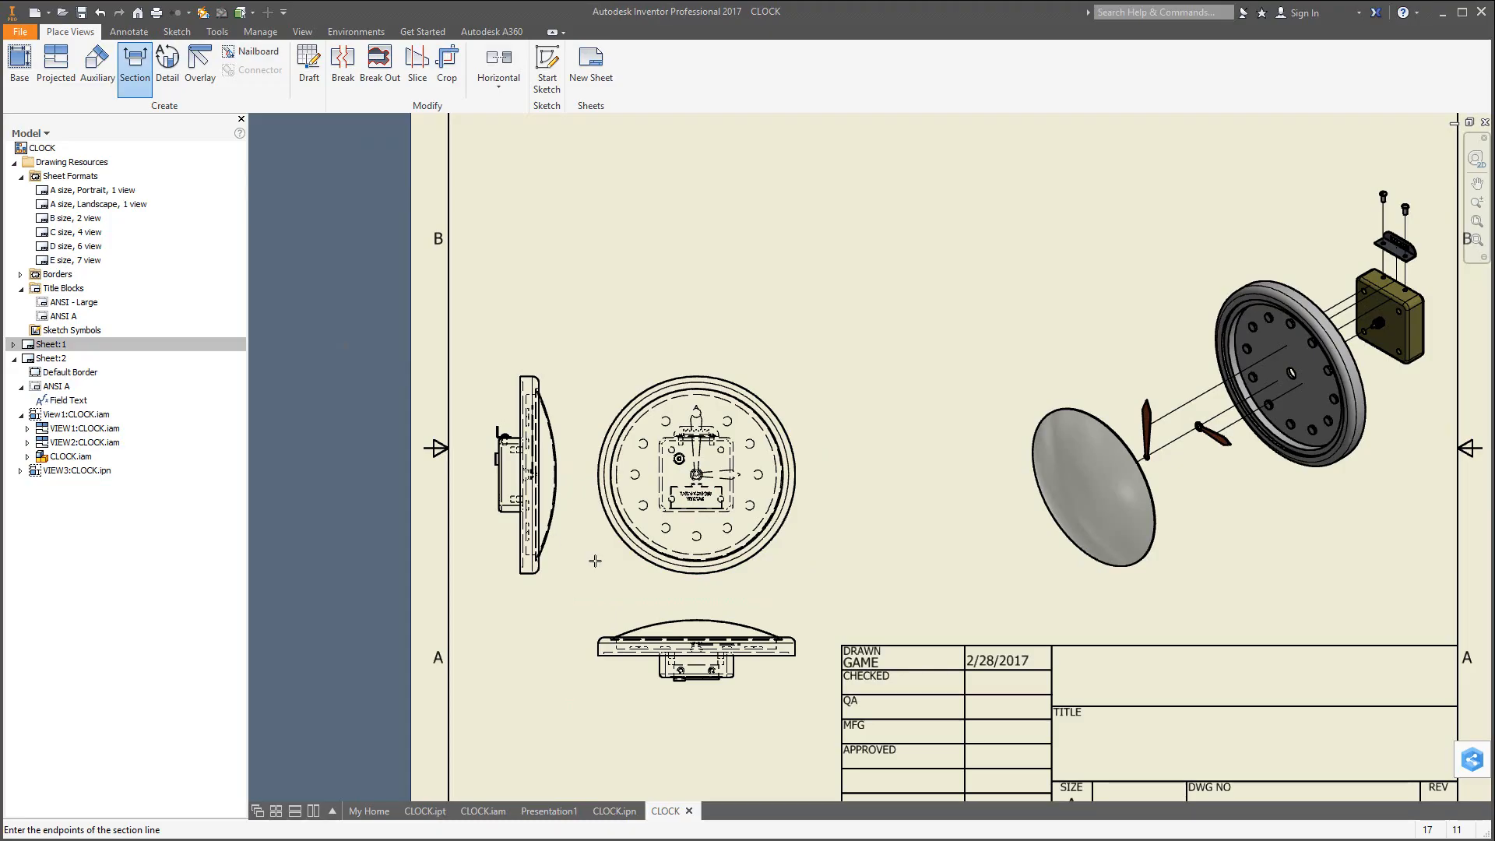
pyautogui.click(695, 588)
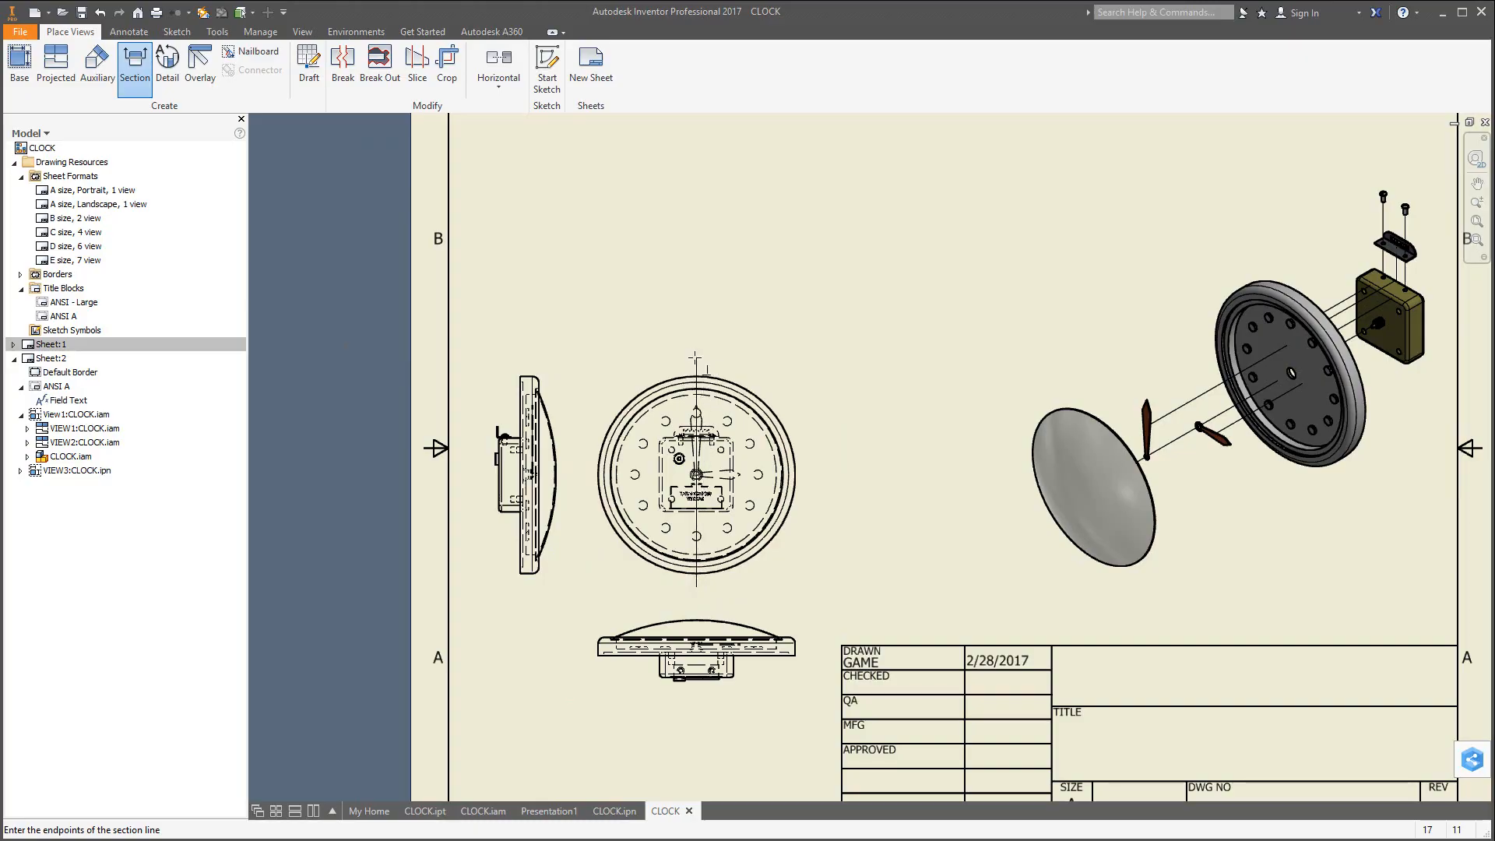
pyautogui.click(696, 357)
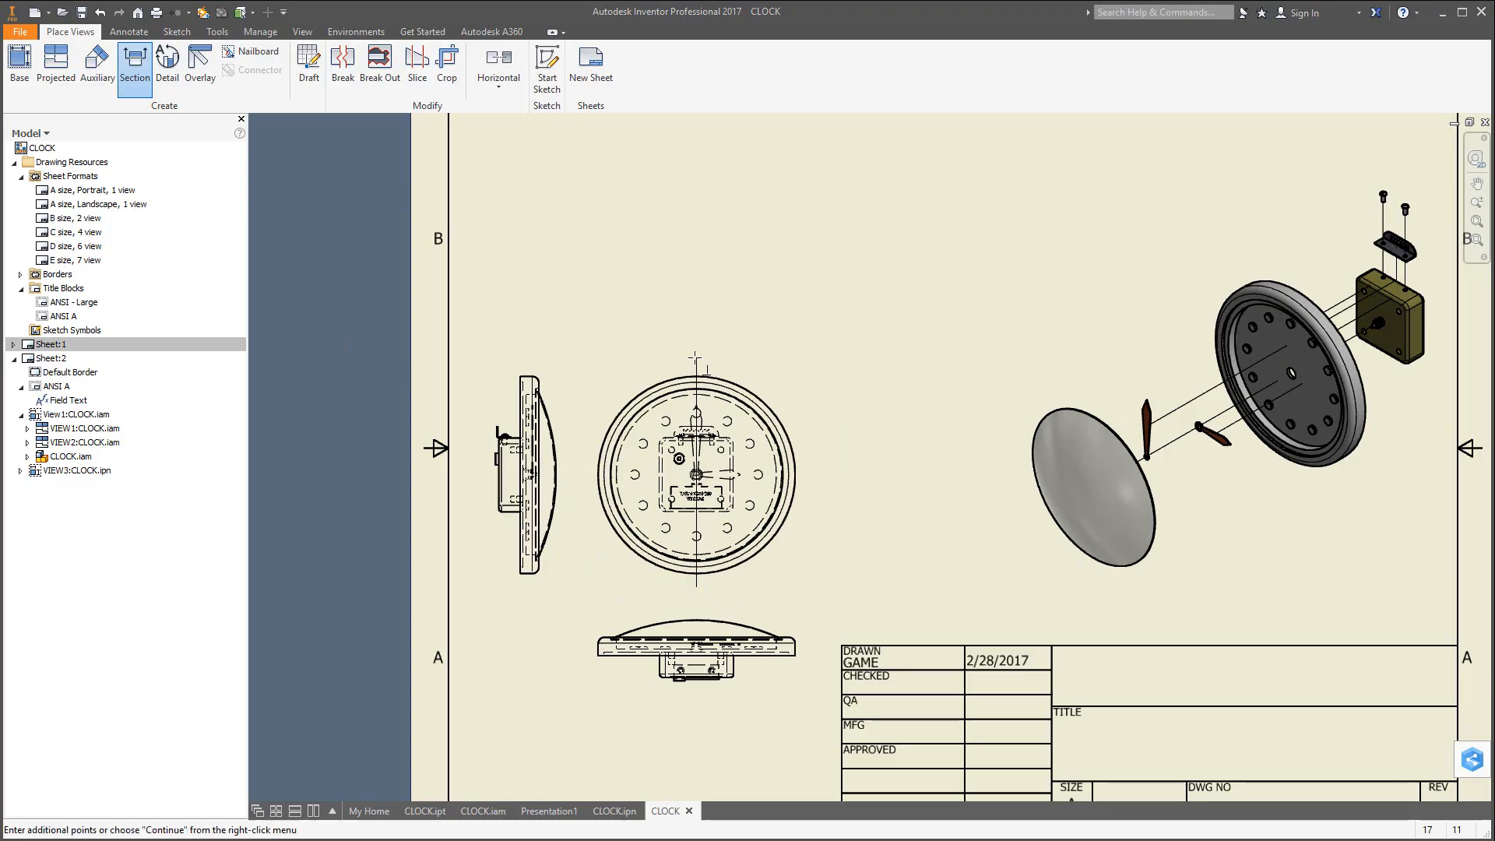
pyautogui.rightClick(793, 303)
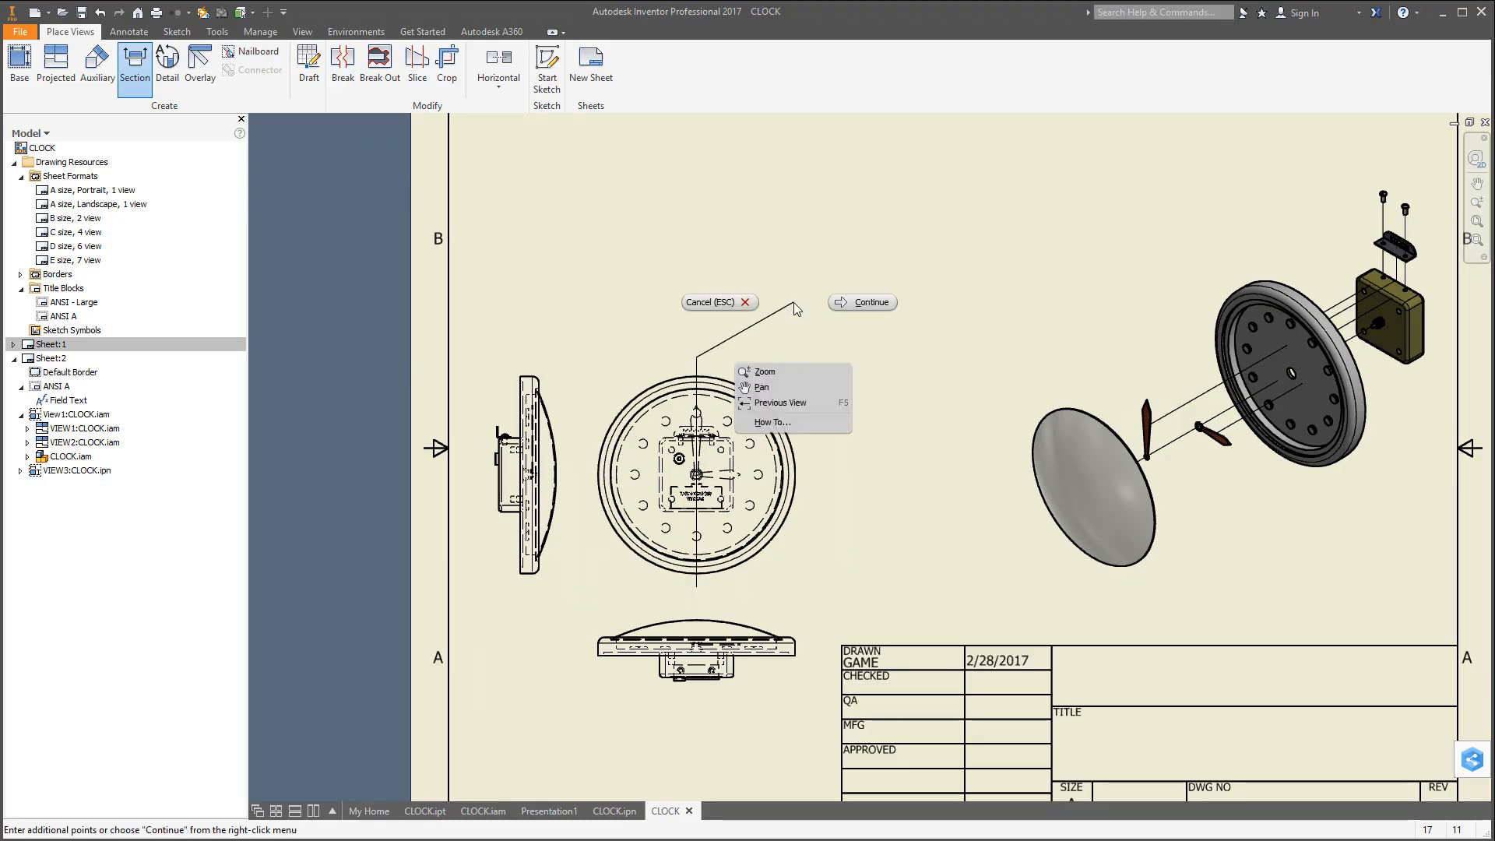
pyautogui.click(857, 304)
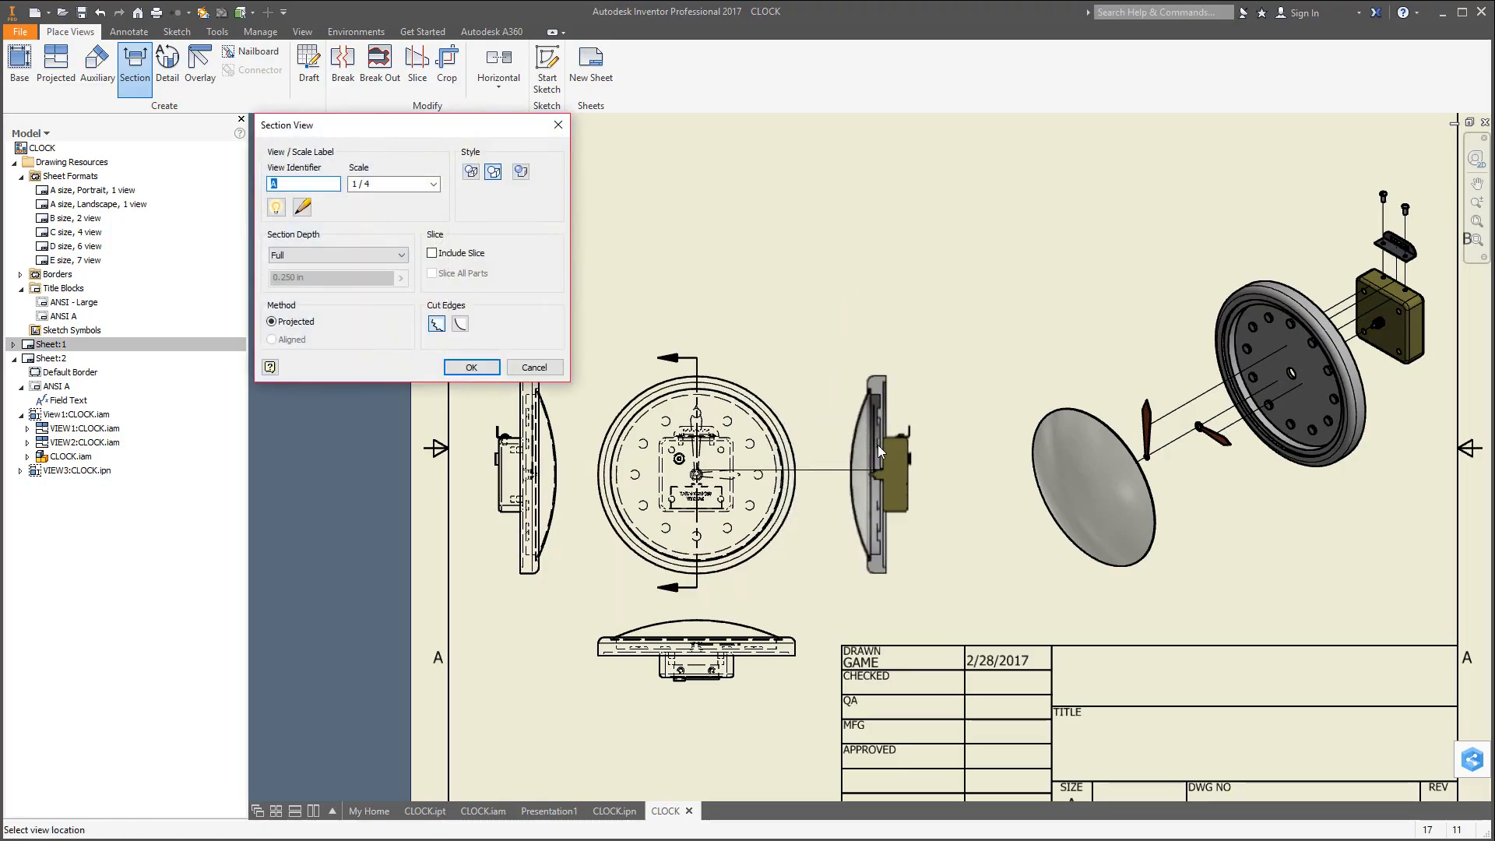
pyautogui.click(872, 444)
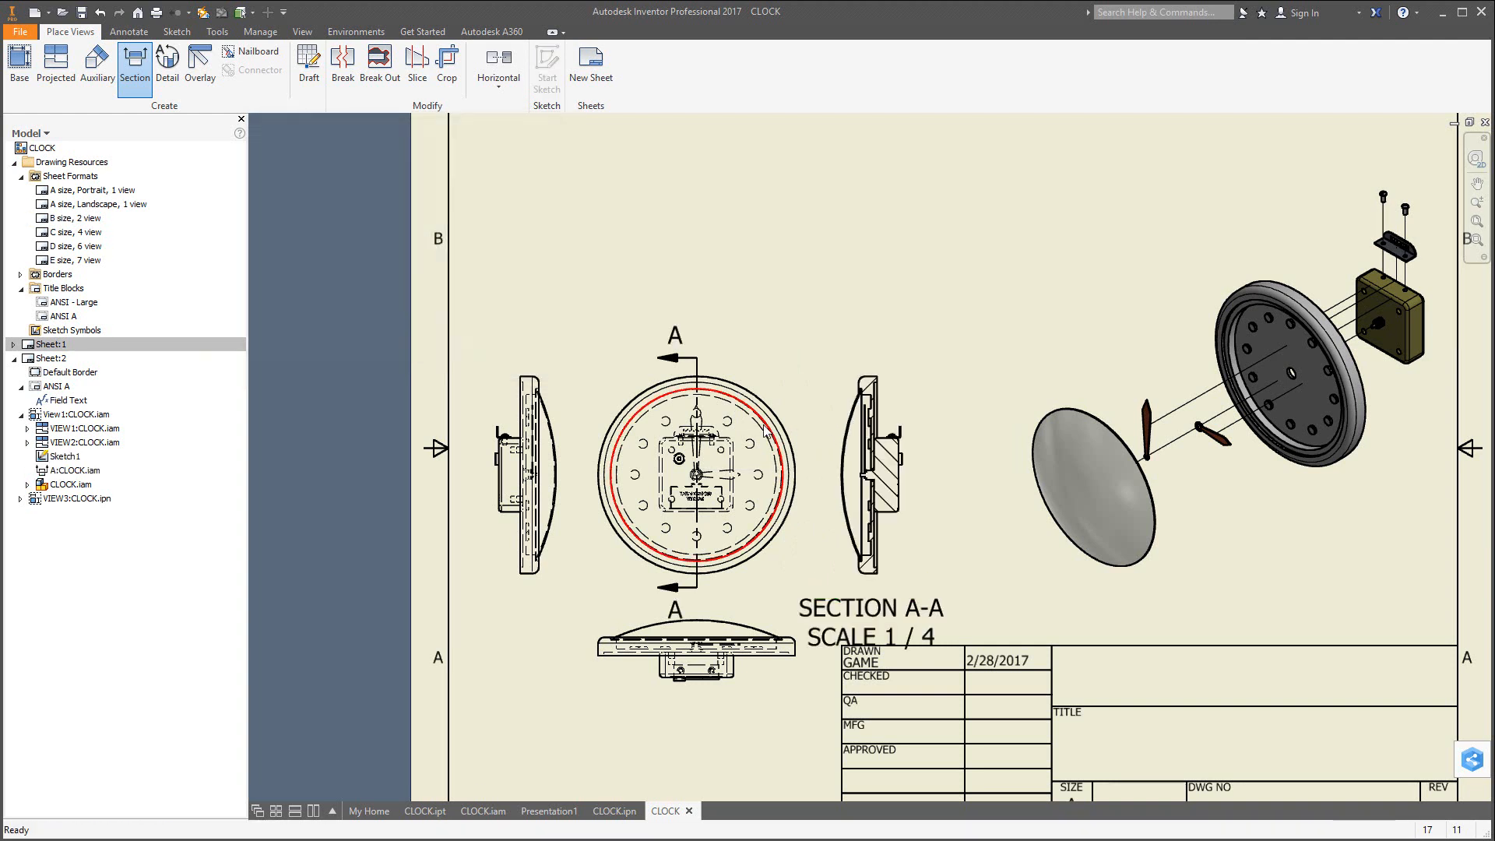
pyautogui.moveTo(875, 618)
pyautogui.mouseDown()
pyautogui.moveTo(870, 596)
pyautogui.moveTo(894, 600)
pyautogui.mouseUp()
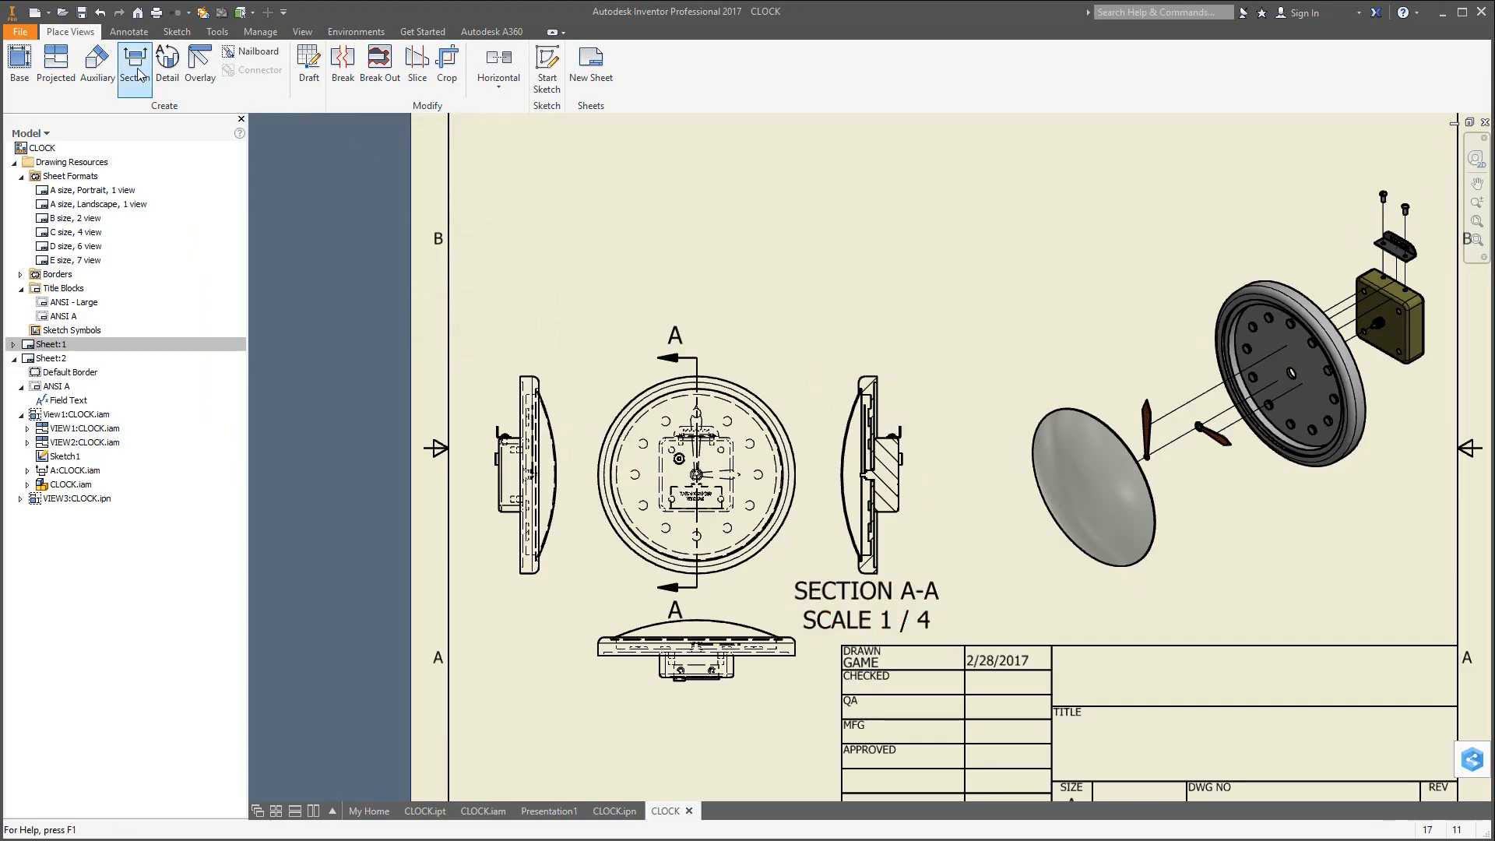
# Create a circular-fence detail view of the section view's upper end at scale 1/2, placed above the exploded view with its label closer beneath.
pyautogui.click(167, 59)
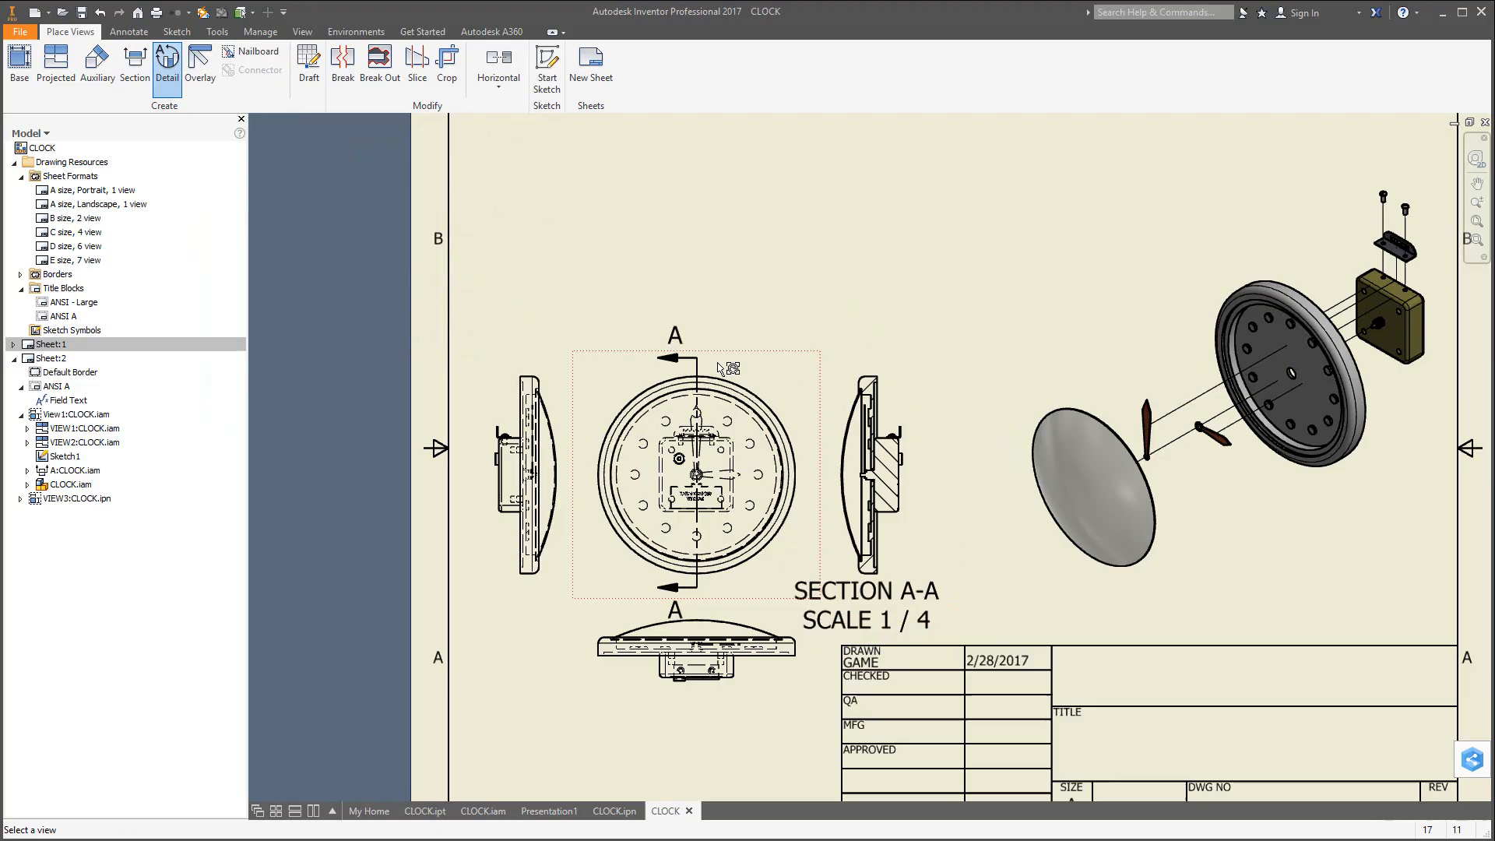
pyautogui.click(883, 389)
pyautogui.click(869, 386)
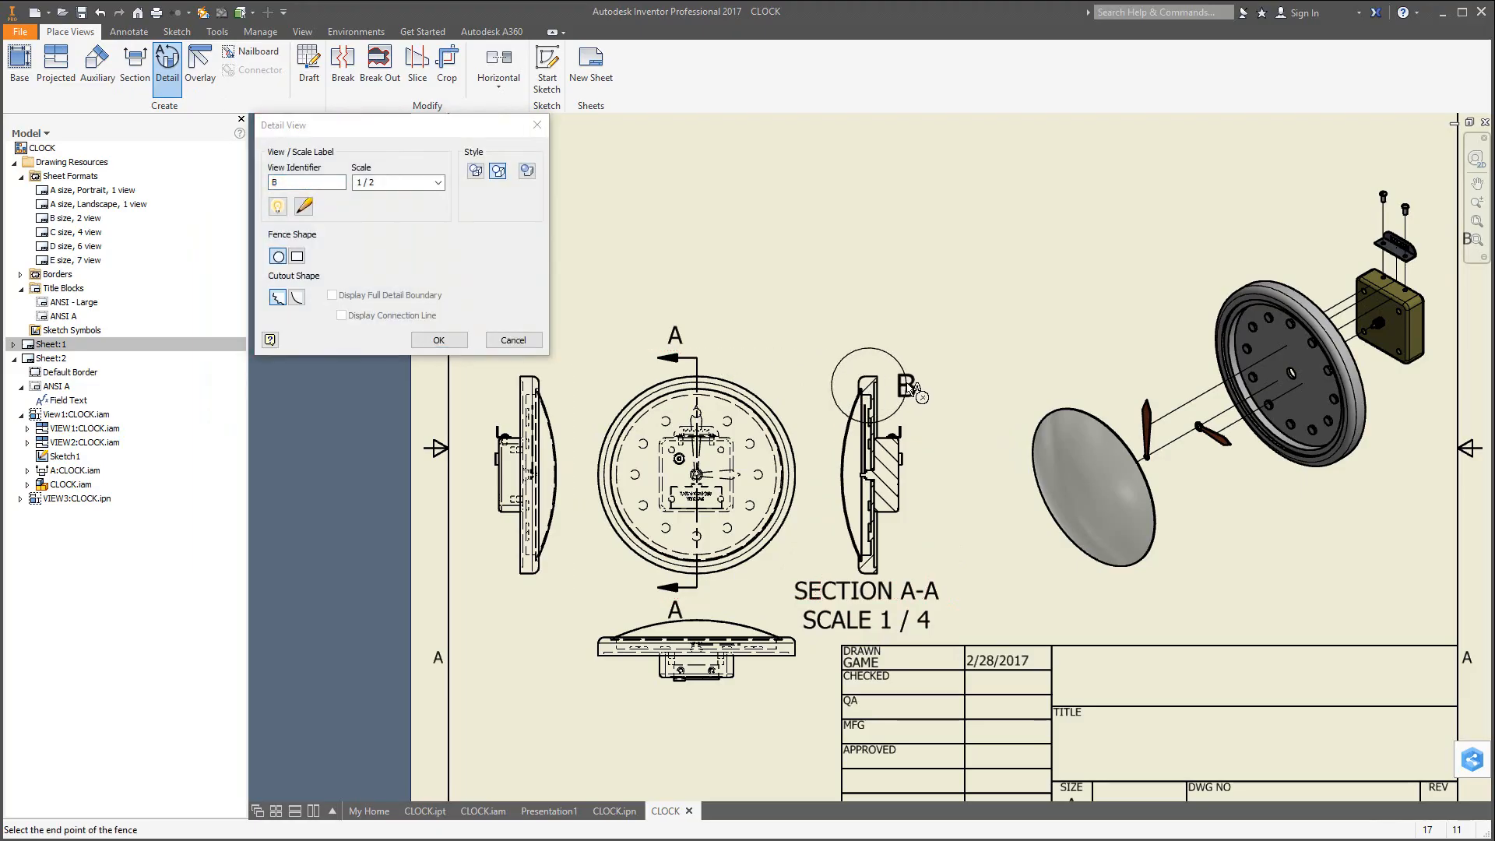
pyautogui.click(913, 389)
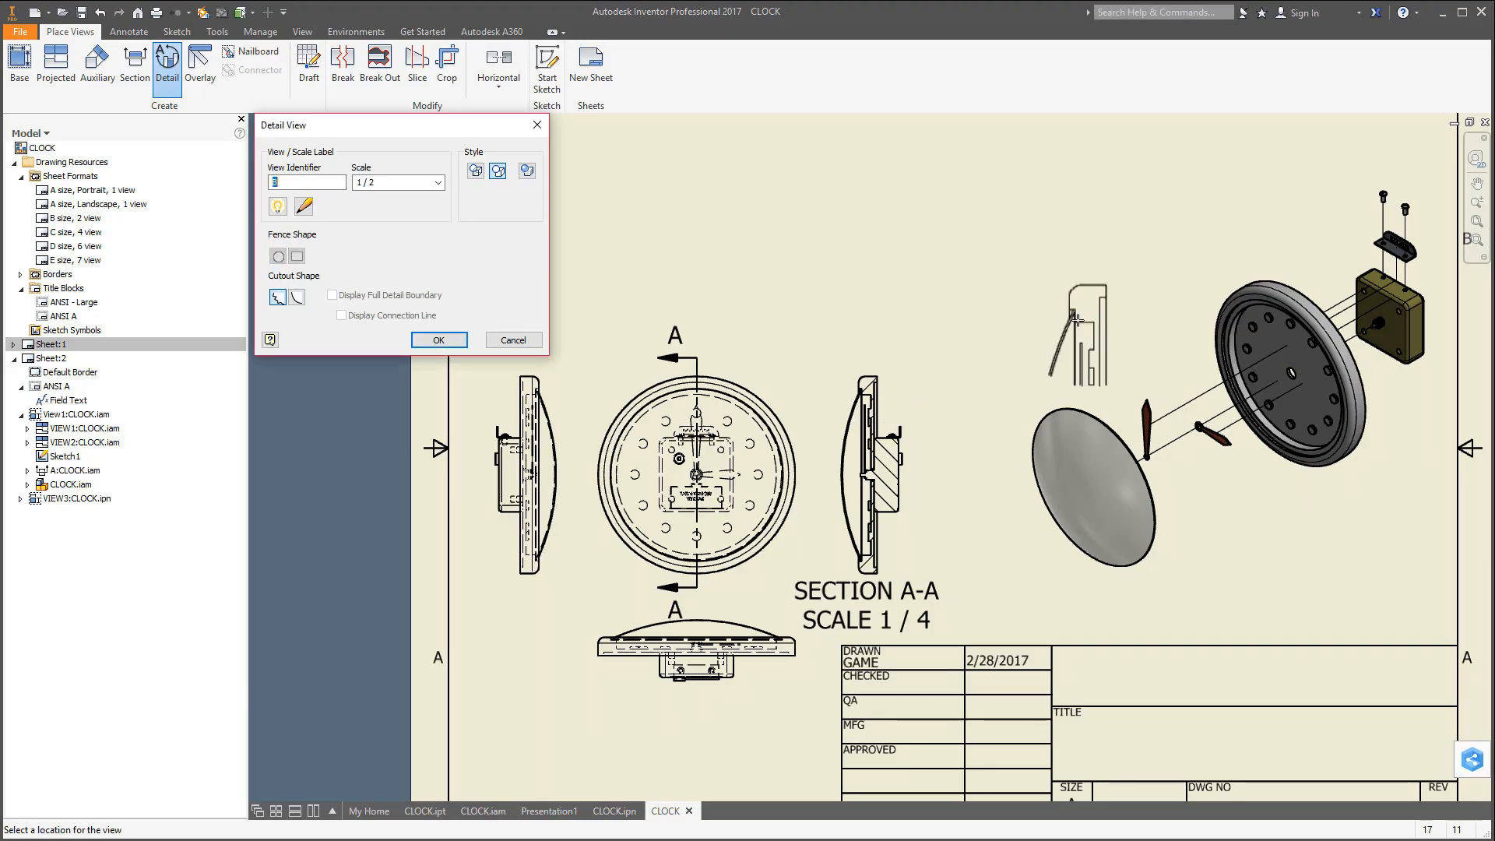
pyautogui.click(1158, 200)
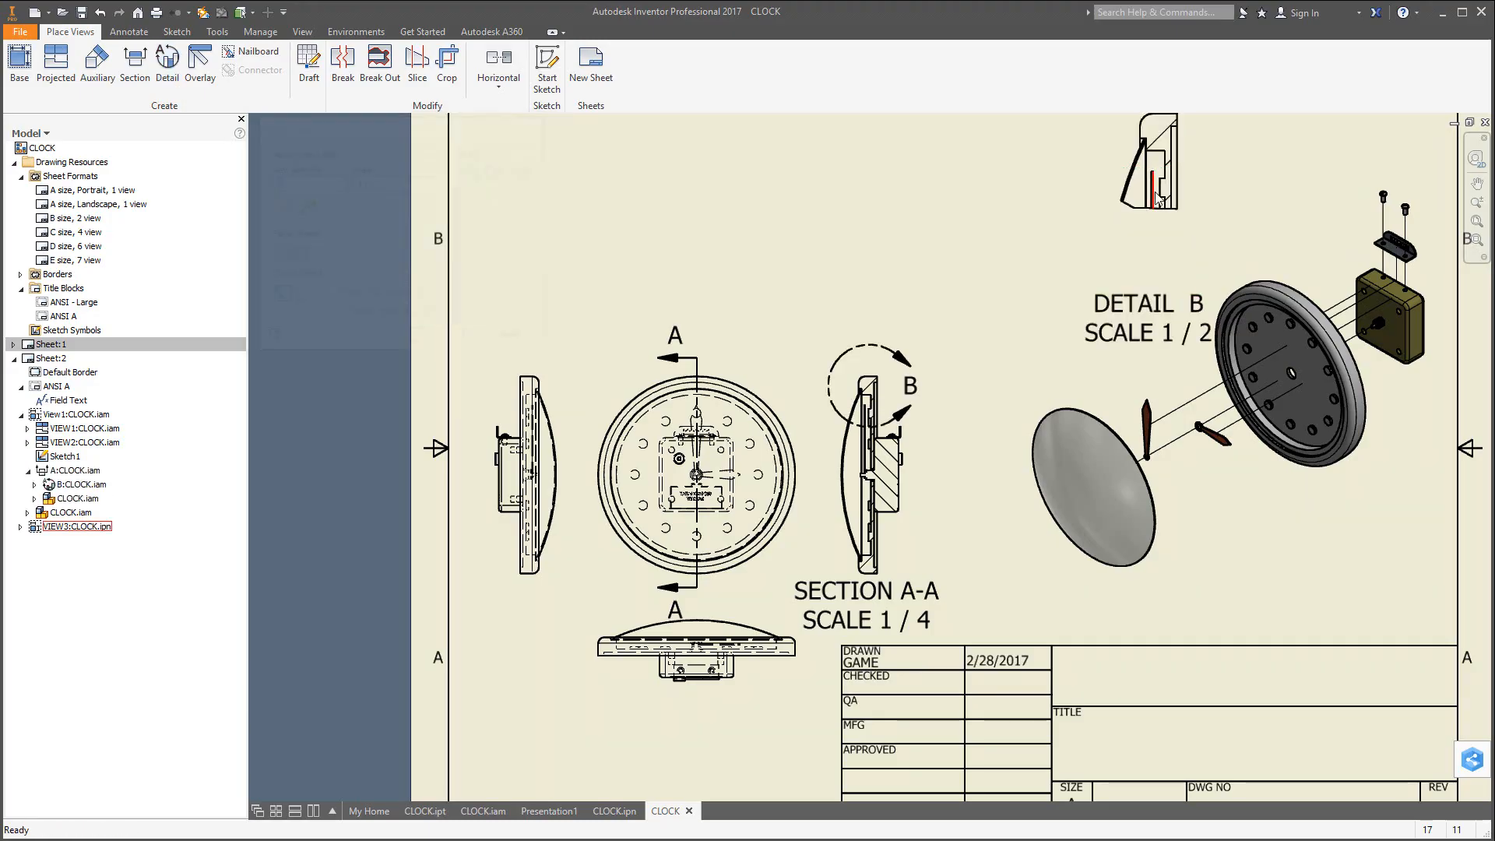
pyautogui.moveTo(1157, 306); pyautogui.dragTo(1164, 242)
pyautogui.scroll(3, 961, 368)
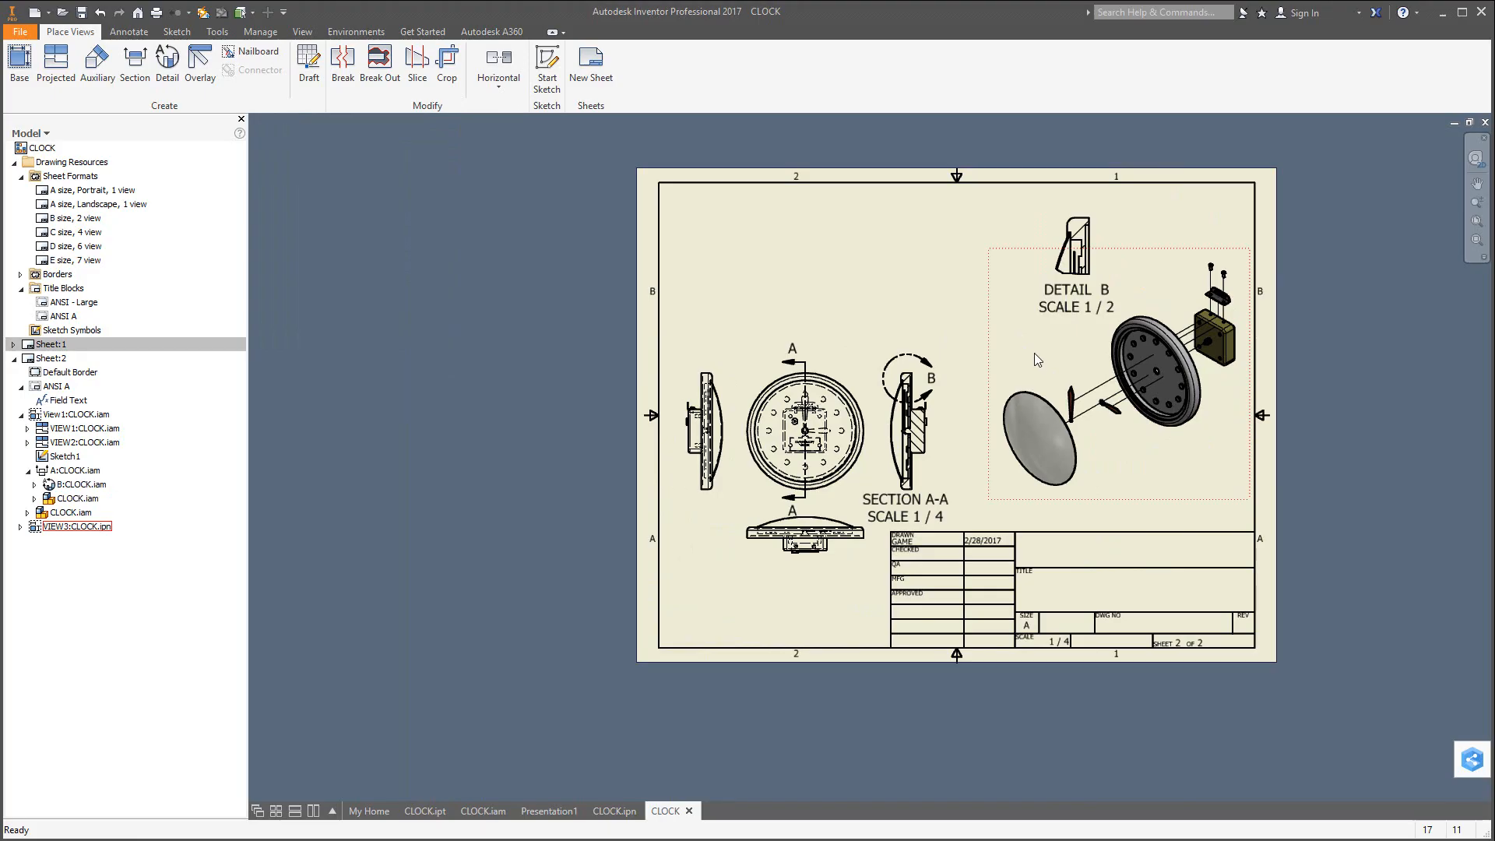
# Insert a structured, first-level parts list of the exploded clock view and place it in the sheet's upper-left corner against the border.
pyautogui.click(115, 32)
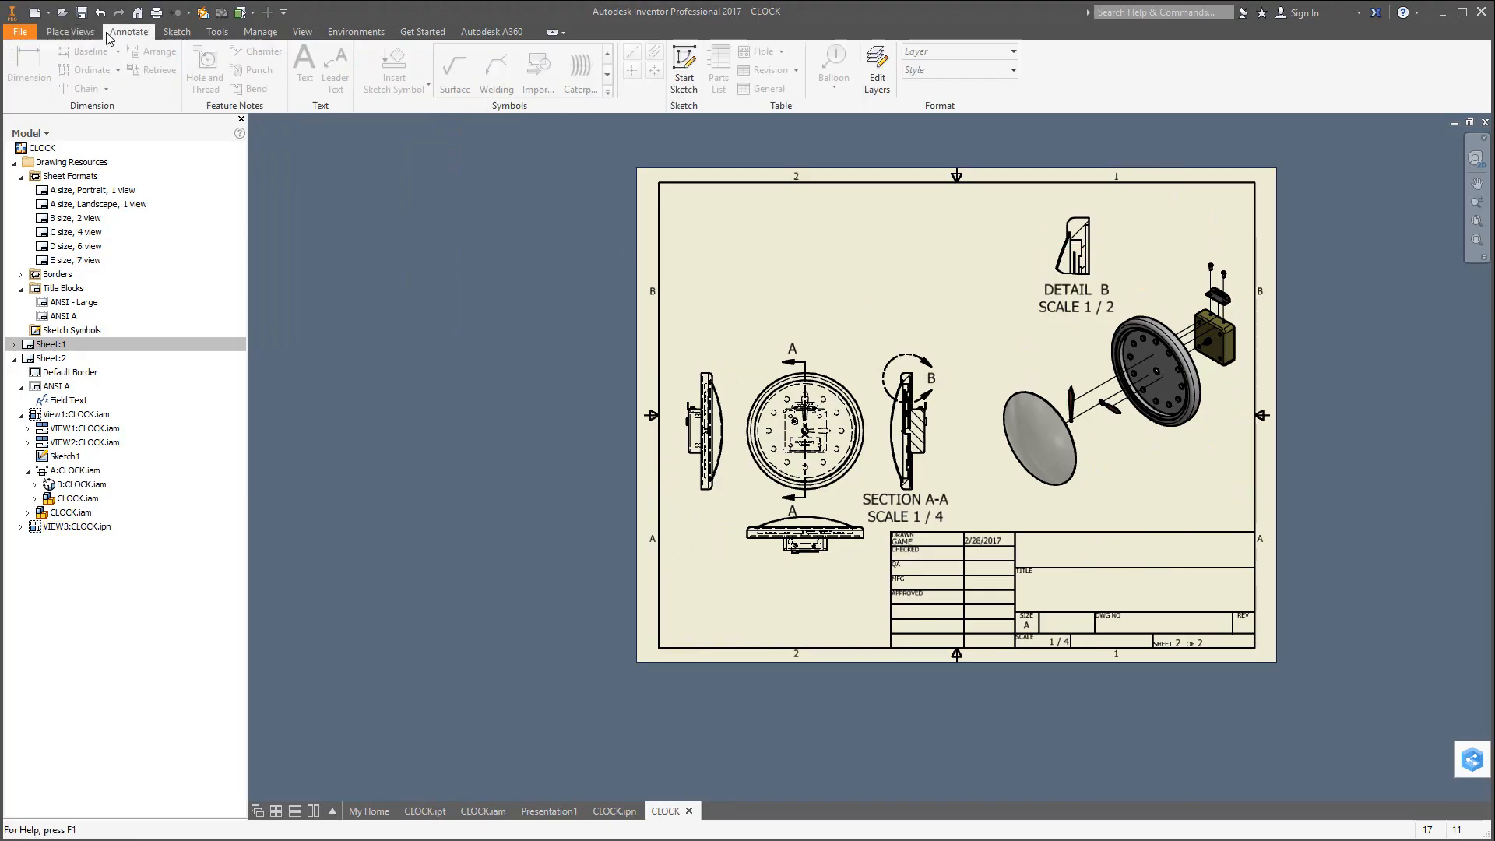
pyautogui.click(997, 358)
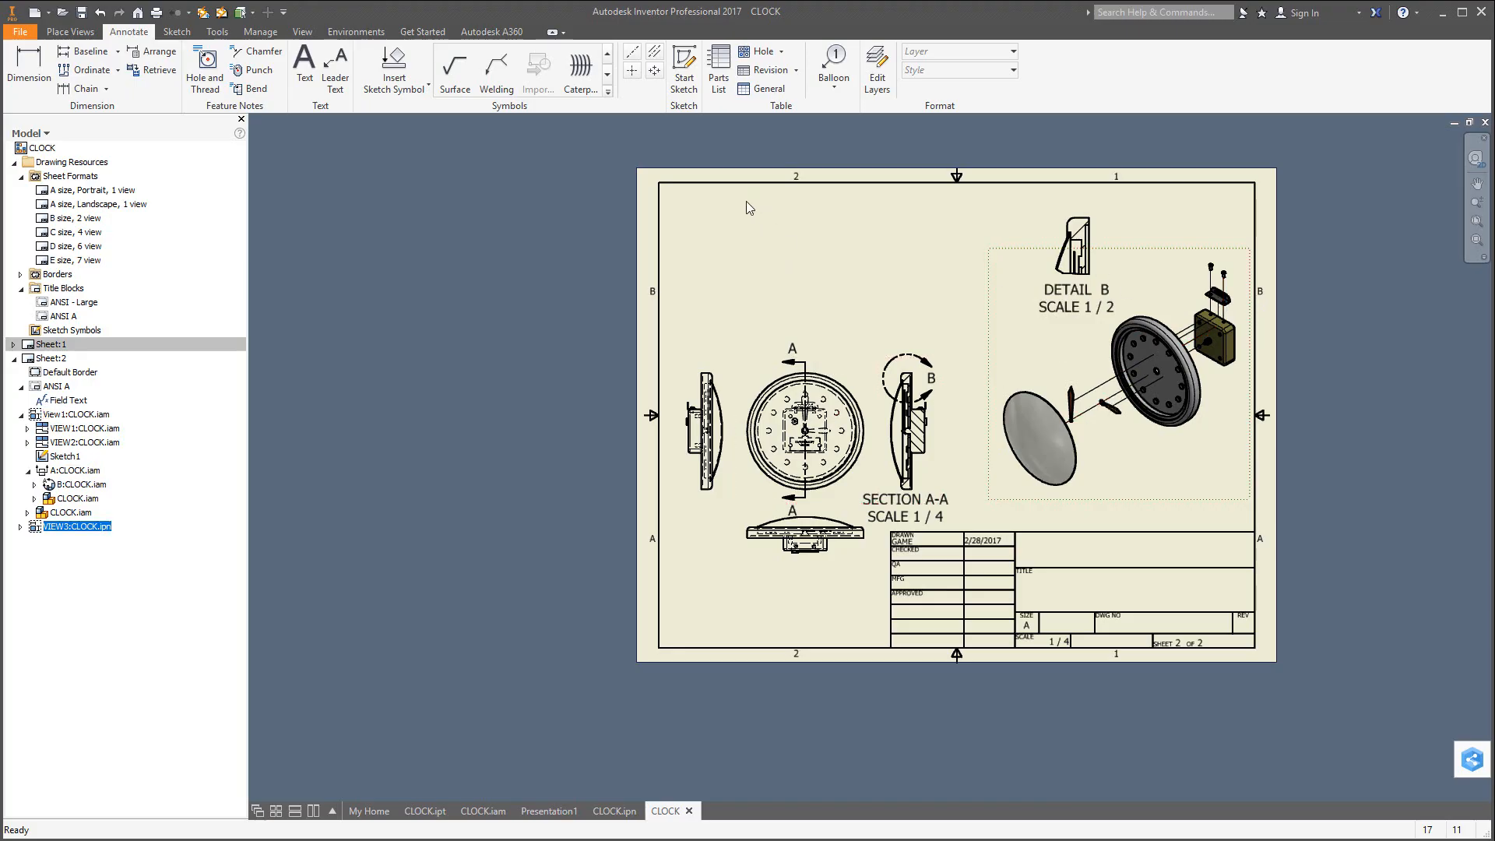
pyautogui.click(715, 88)
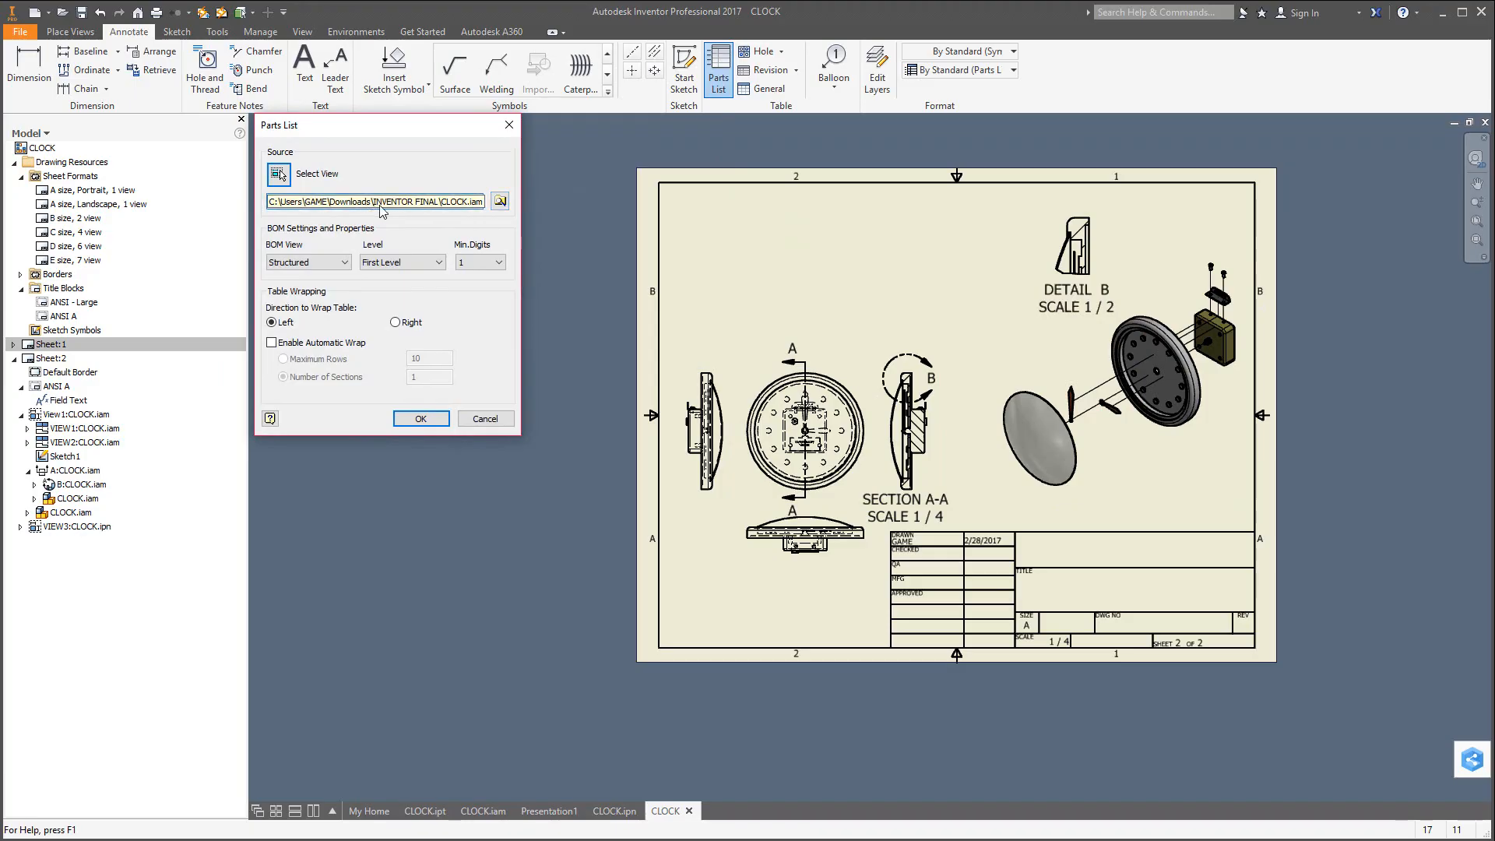
pyautogui.click(421, 419)
pyautogui.click(408, 338)
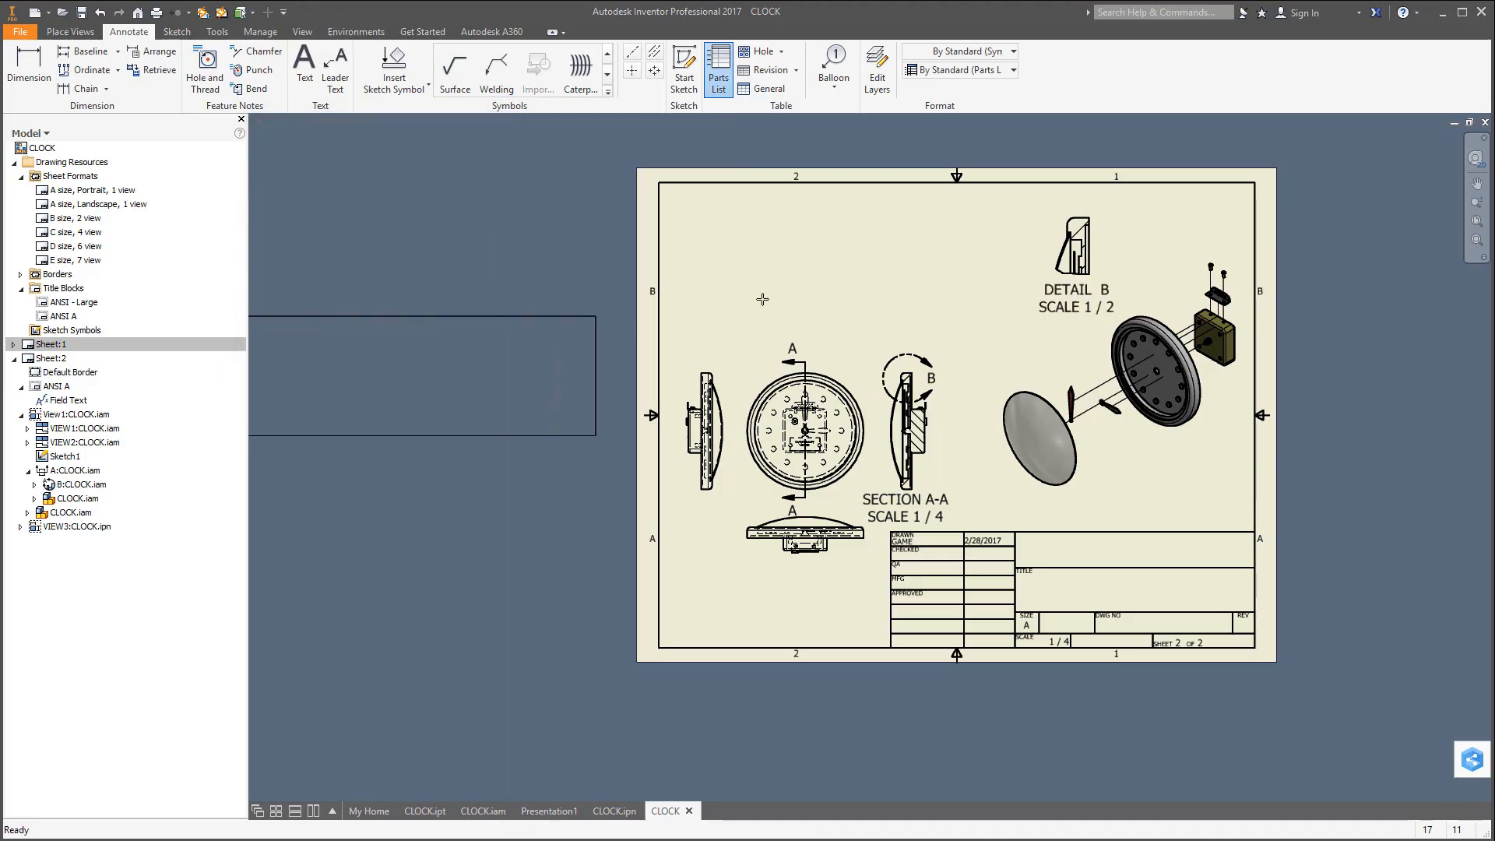
pyautogui.click(1049, 182)
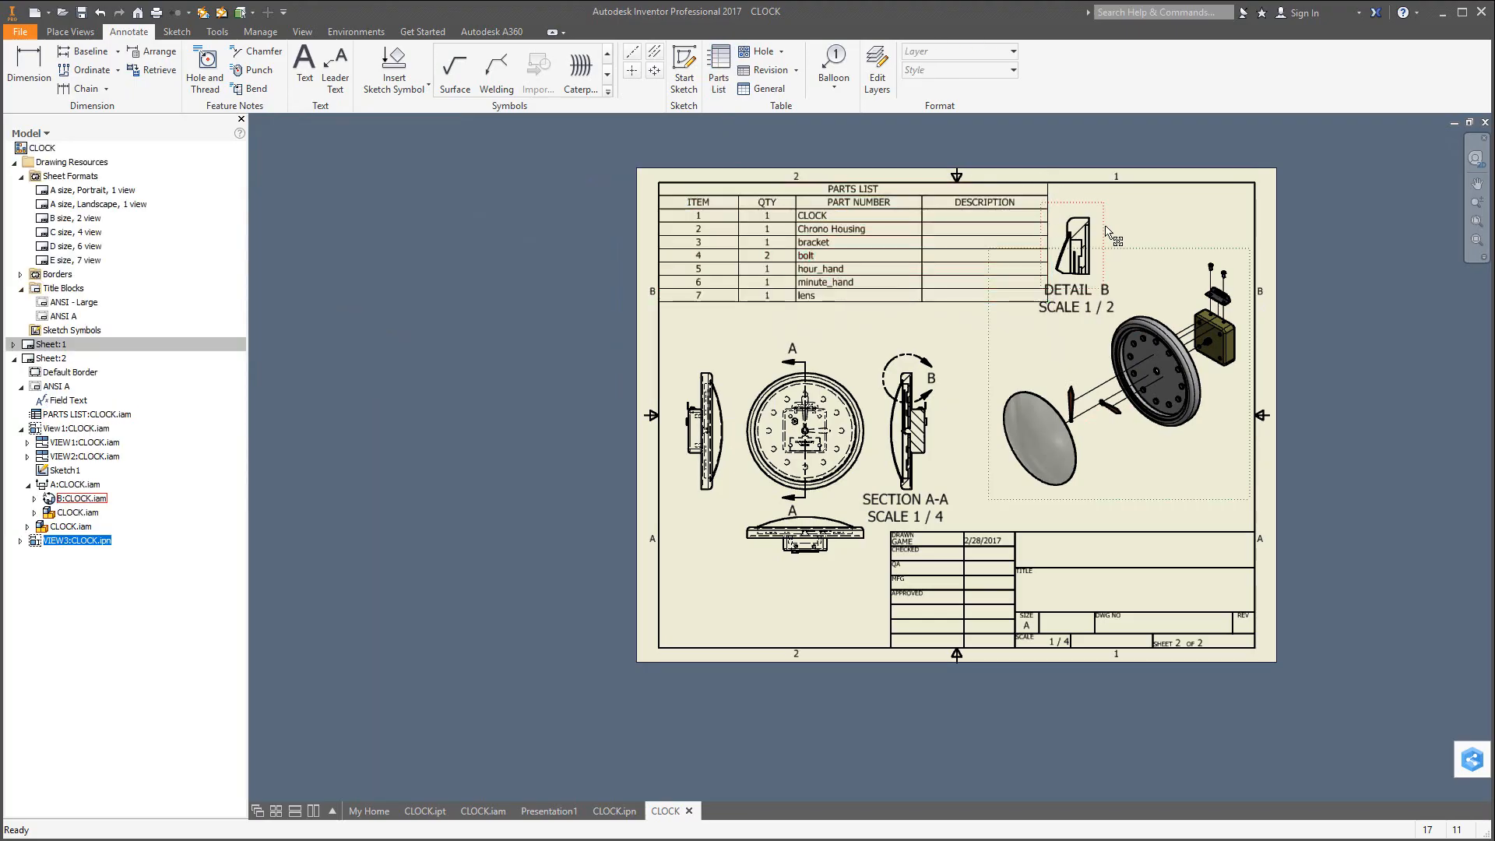
# Rearrange the views around the parts list: shift the detail view right, lower the exploded view, and raise the orthographic views and section label.
pyautogui.moveTo(1139, 226); pyautogui.dragTo(1137, 228)
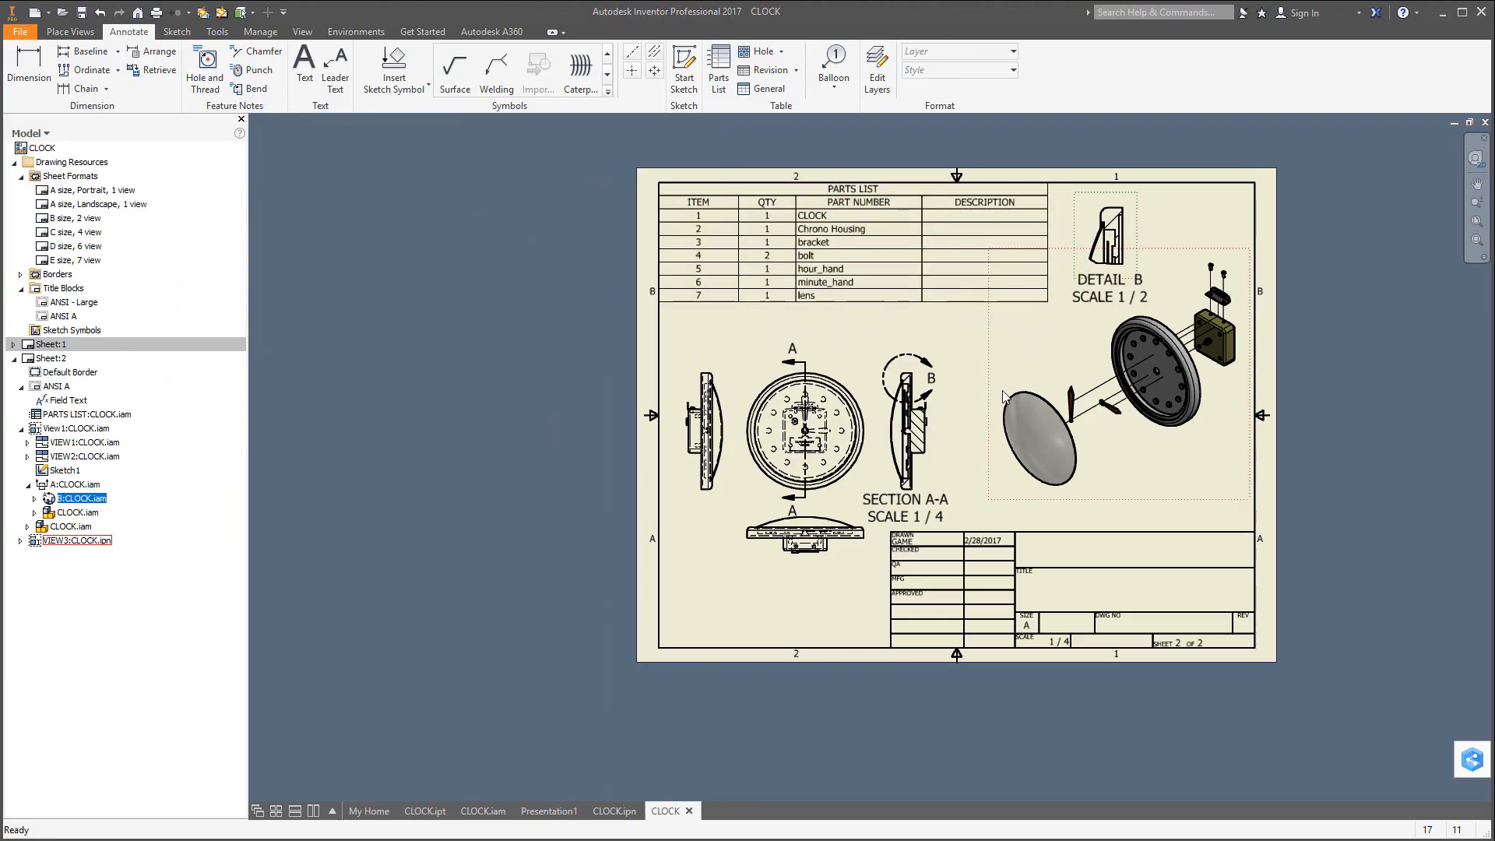
pyautogui.moveTo(992, 421); pyautogui.dragTo(992, 440)
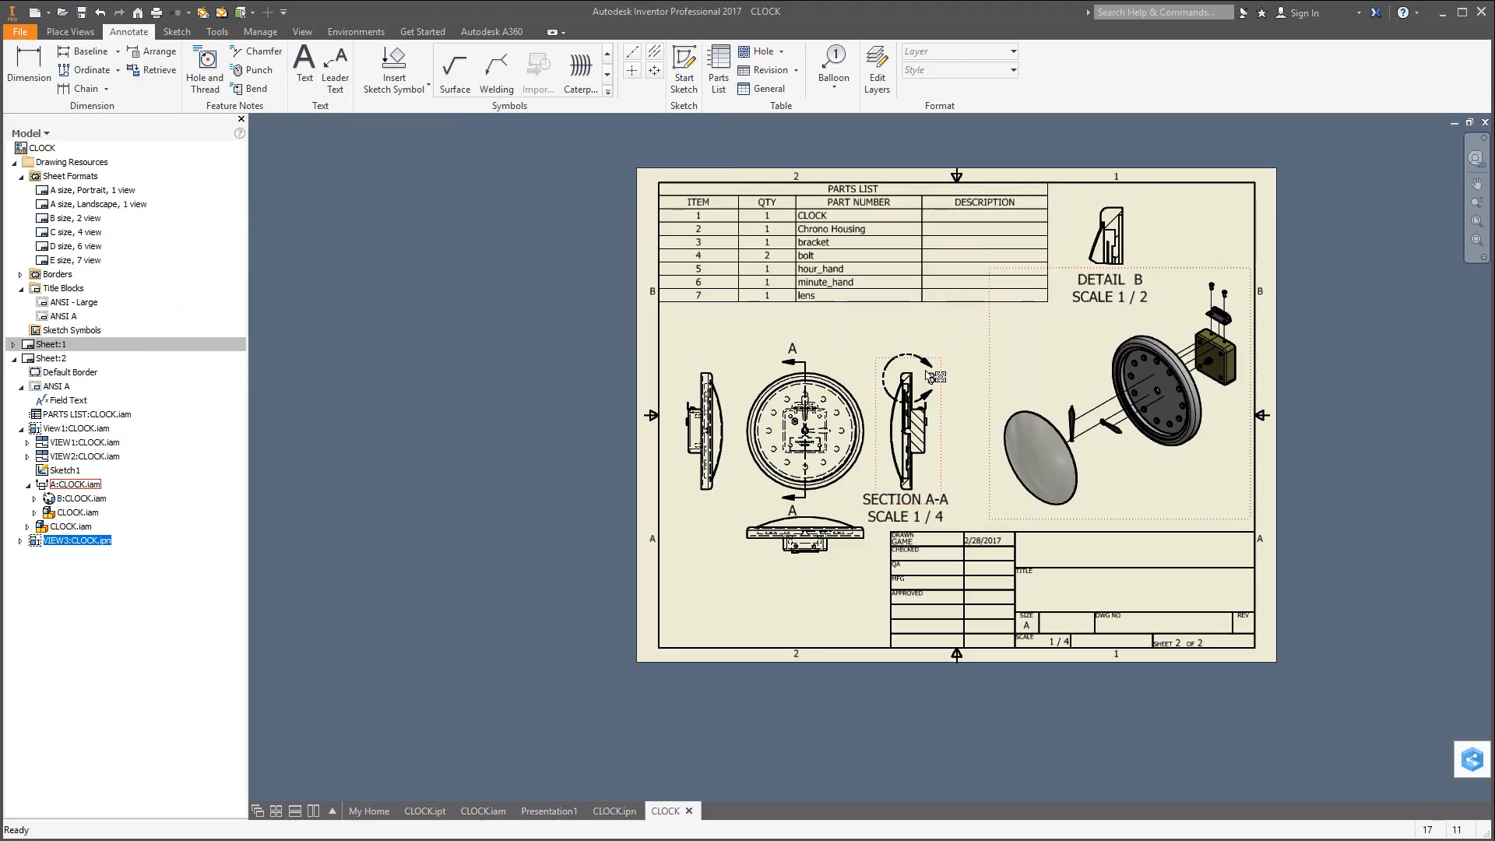
pyautogui.moveTo(861, 366); pyautogui.dragTo(861, 343)
pyautogui.moveTo(837, 505); pyautogui.dragTo(905, 502)
pyautogui.click(800, 578)
pyautogui.click(970, 362)
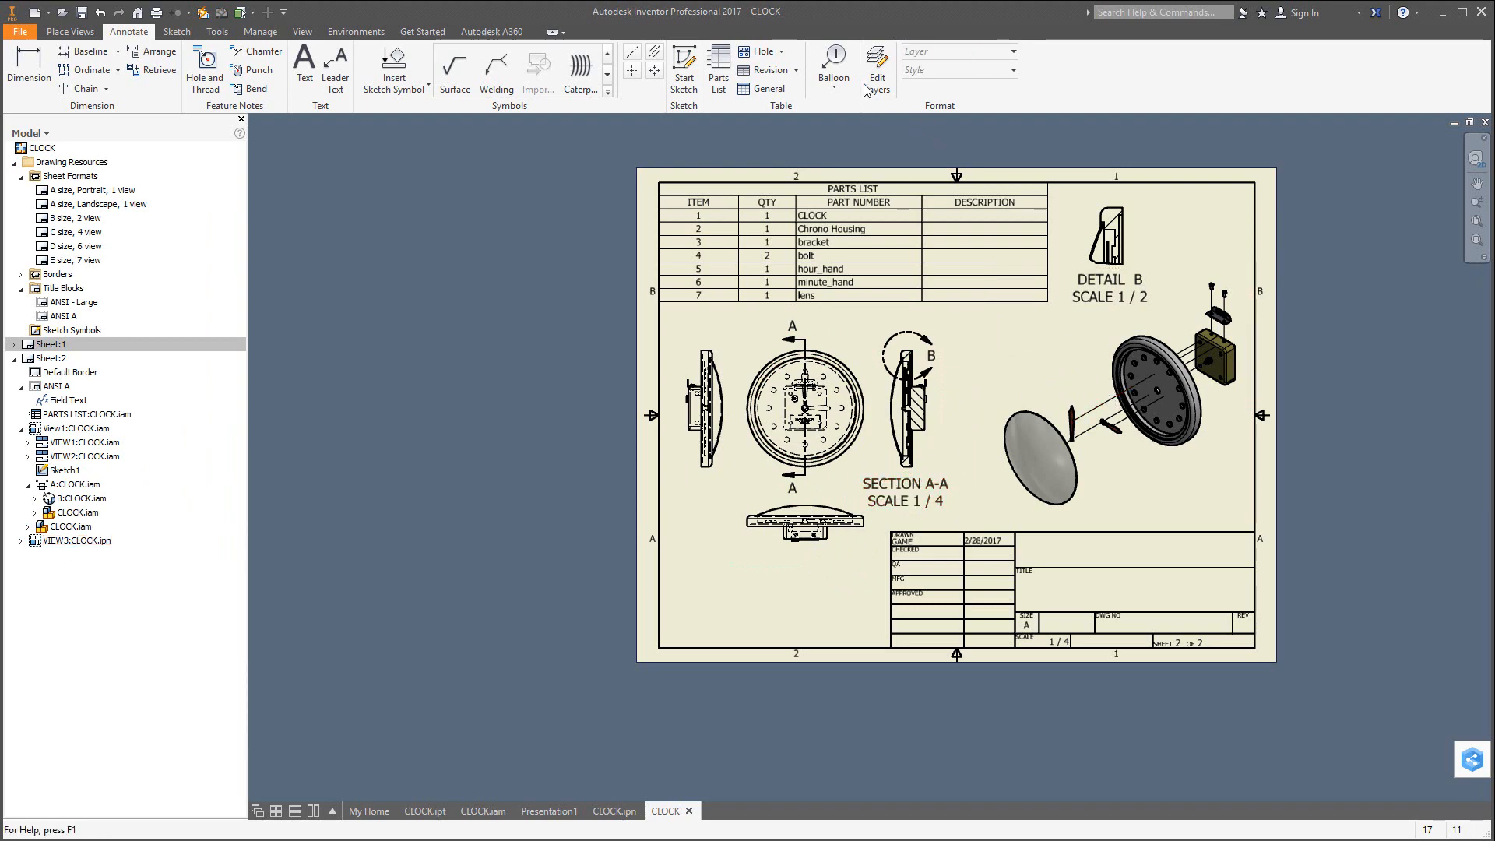
# Attach a balloon to the right-hand bolt in the exploded view, placing it up and to the right of the bolt.
pyautogui.click(834, 70)
pyautogui.scroll(-5, 1246, 327)
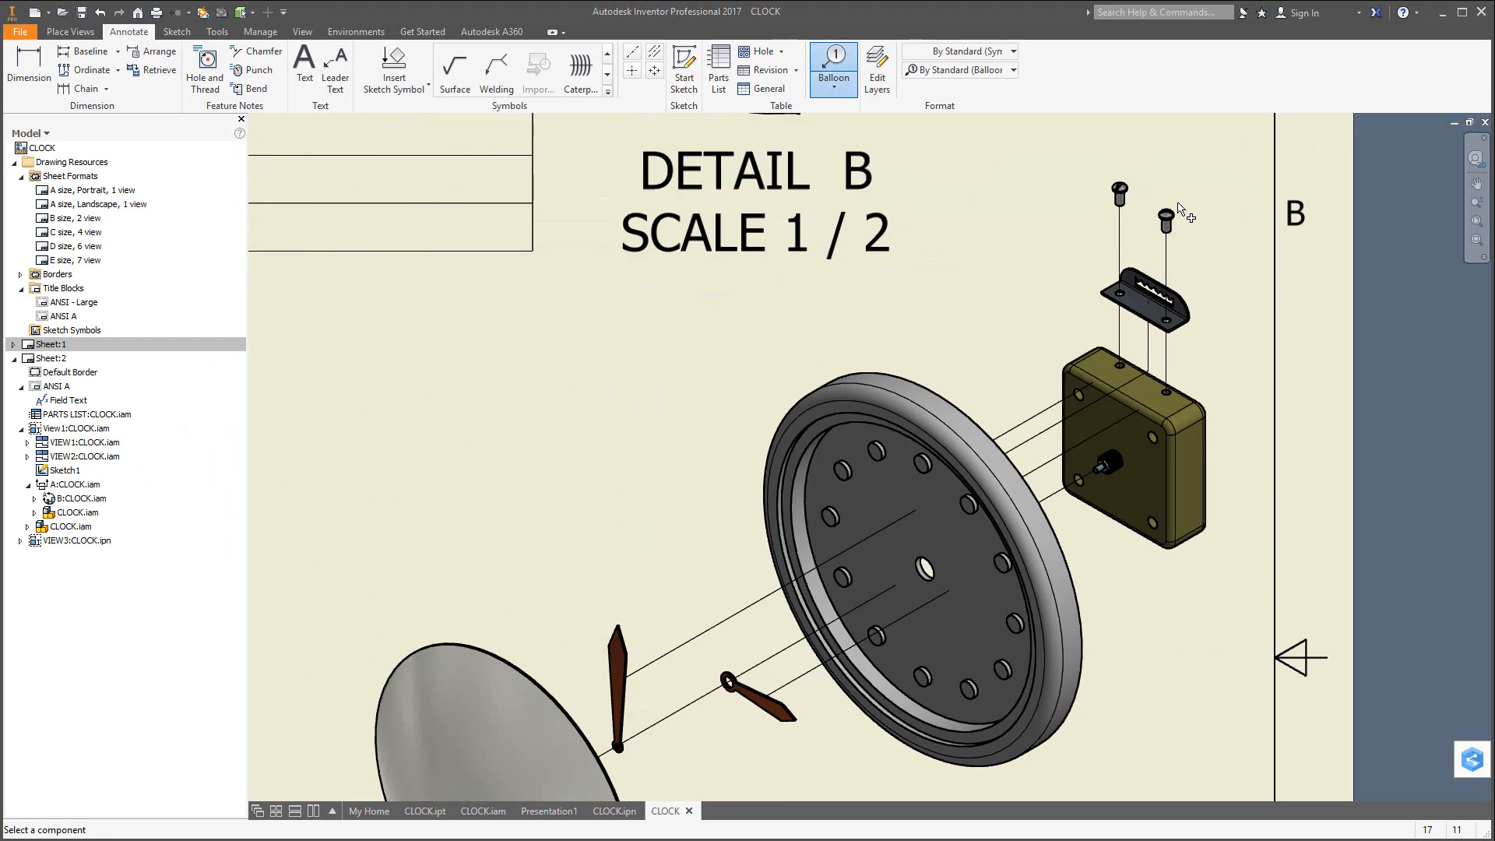
pyautogui.click(1168, 216)
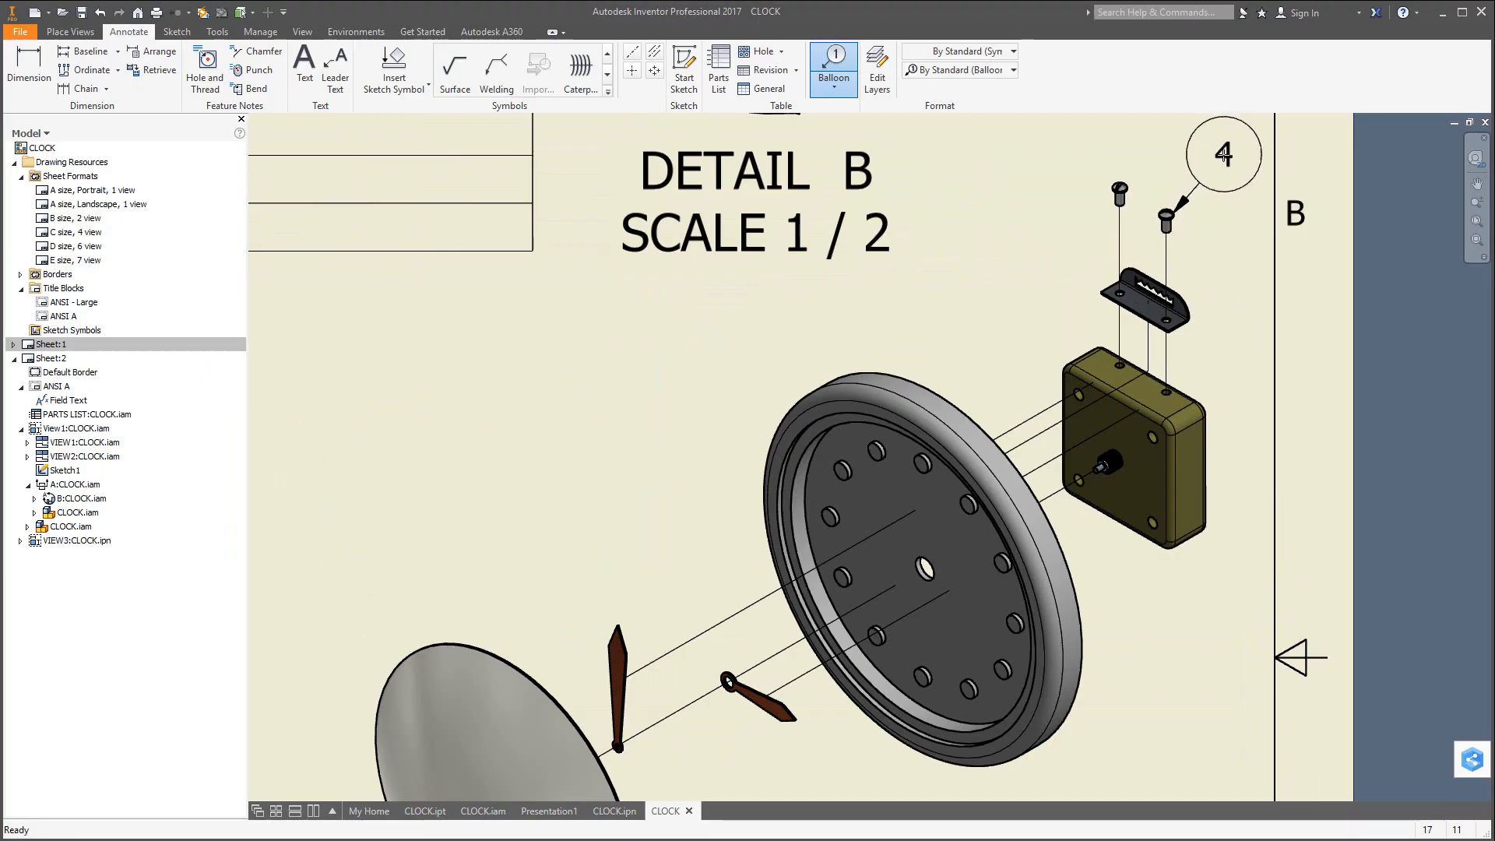
pyautogui.click(1224, 154)
pyautogui.rightClick(1168, 145)
pyautogui.click(1223, 143)
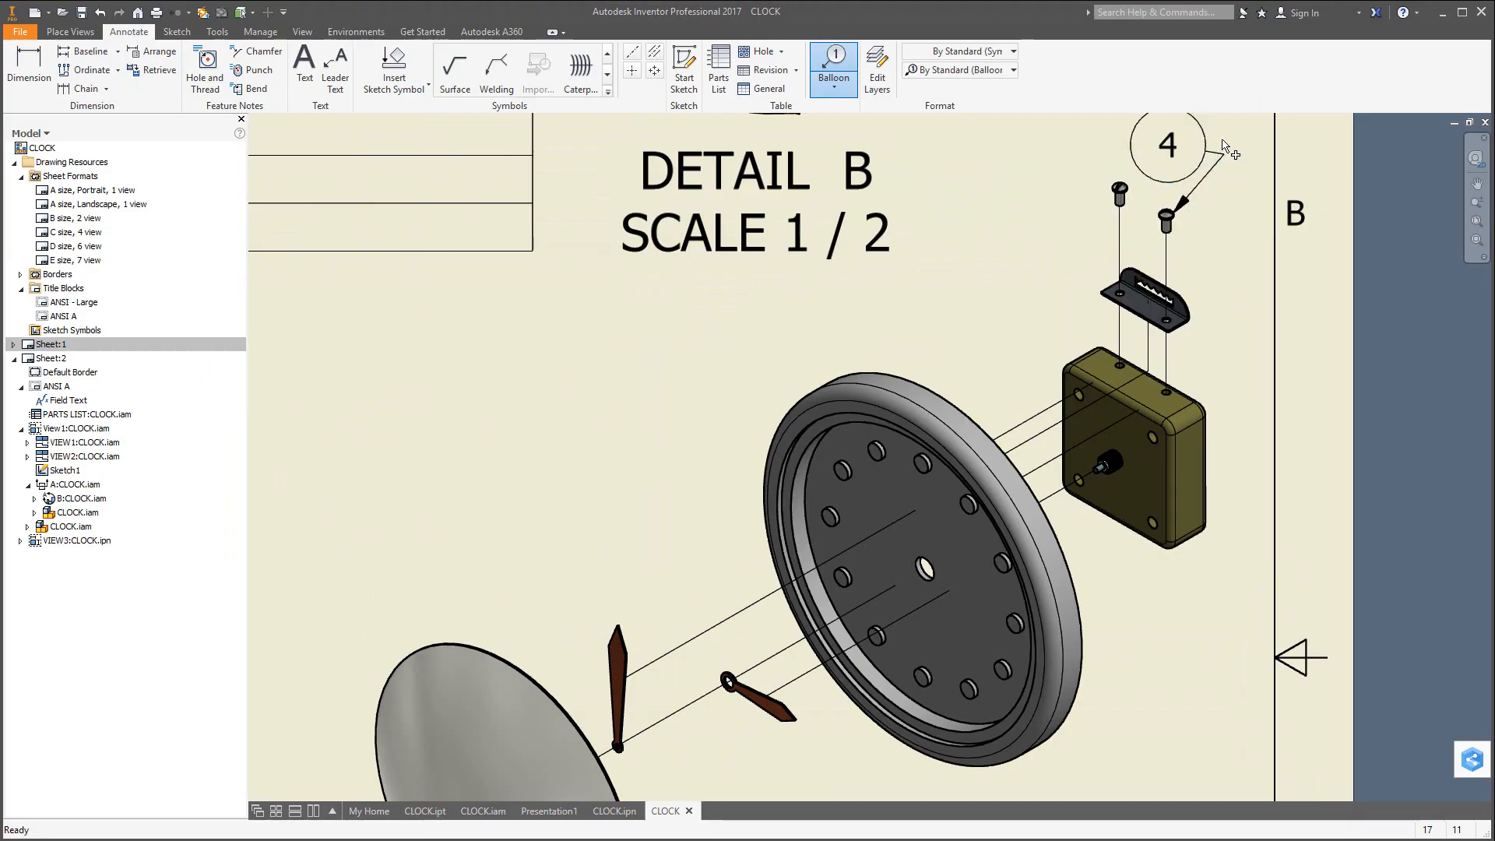
# Balloon the bracket with its circle at the upper left and the Chrono Housing with its circle below the part.
pyautogui.click(1110, 297)
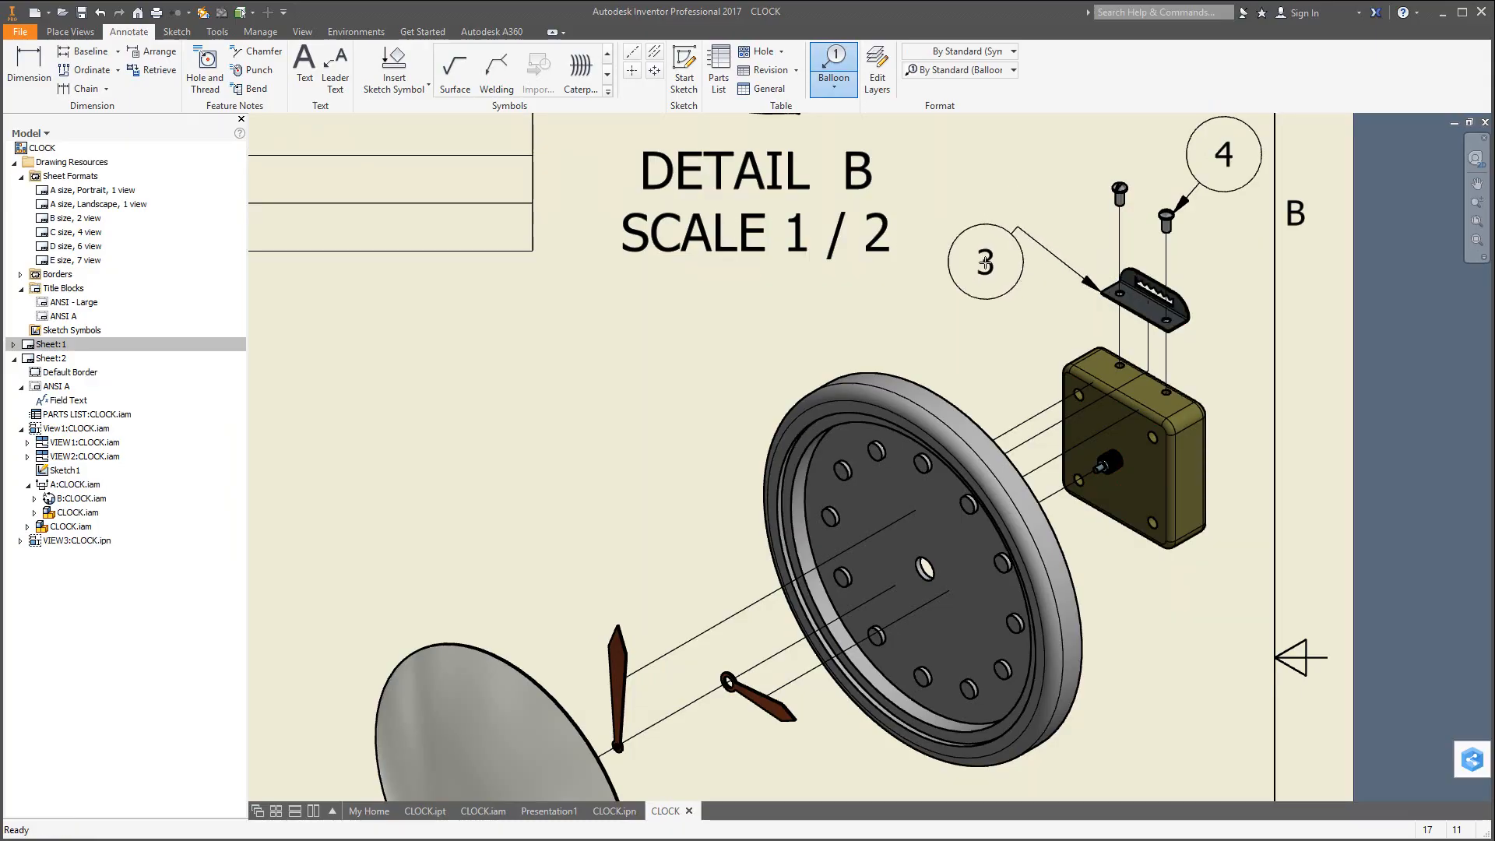
pyautogui.rightClick(985, 263)
pyautogui.click(1052, 264)
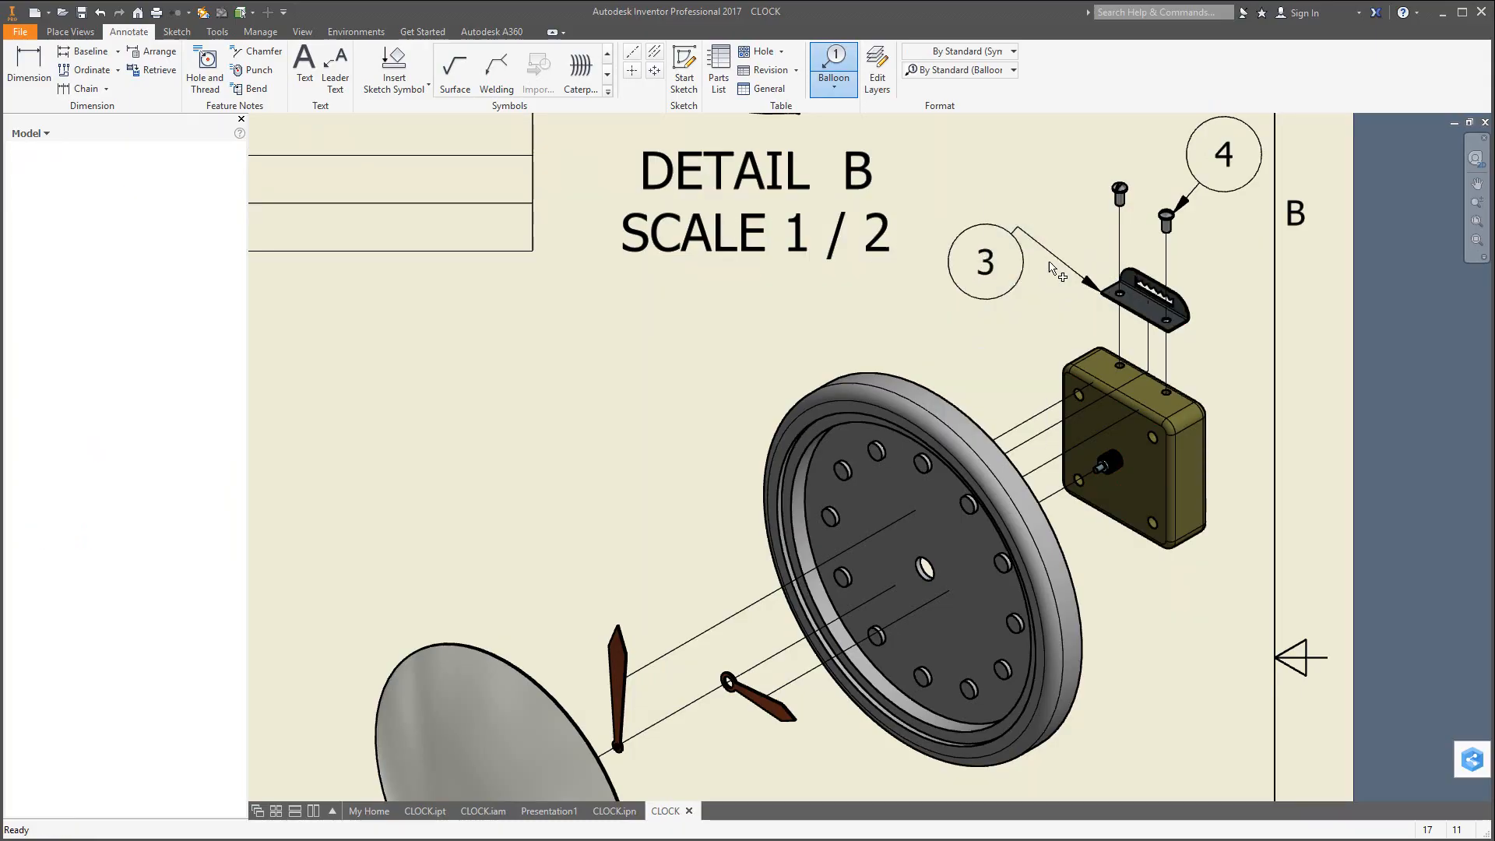
pyautogui.click(1175, 551)
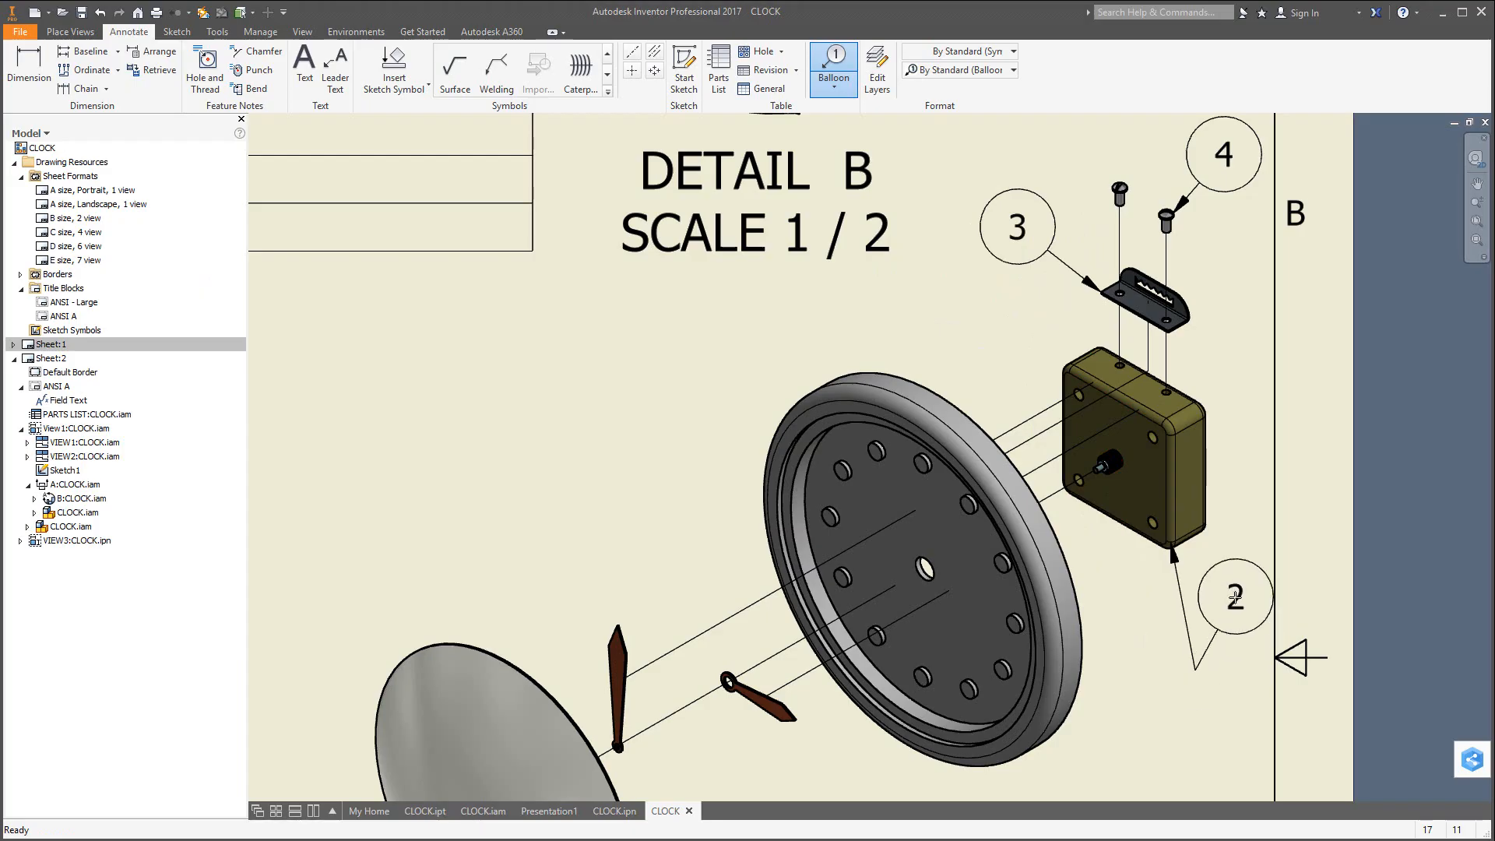
pyautogui.rightClick(1178, 658)
pyautogui.click(1243, 661)
# Attach a balloon to the lower edge of the round clock body, placing it below and to the right.
pyautogui.scroll(-3, 844, 597)
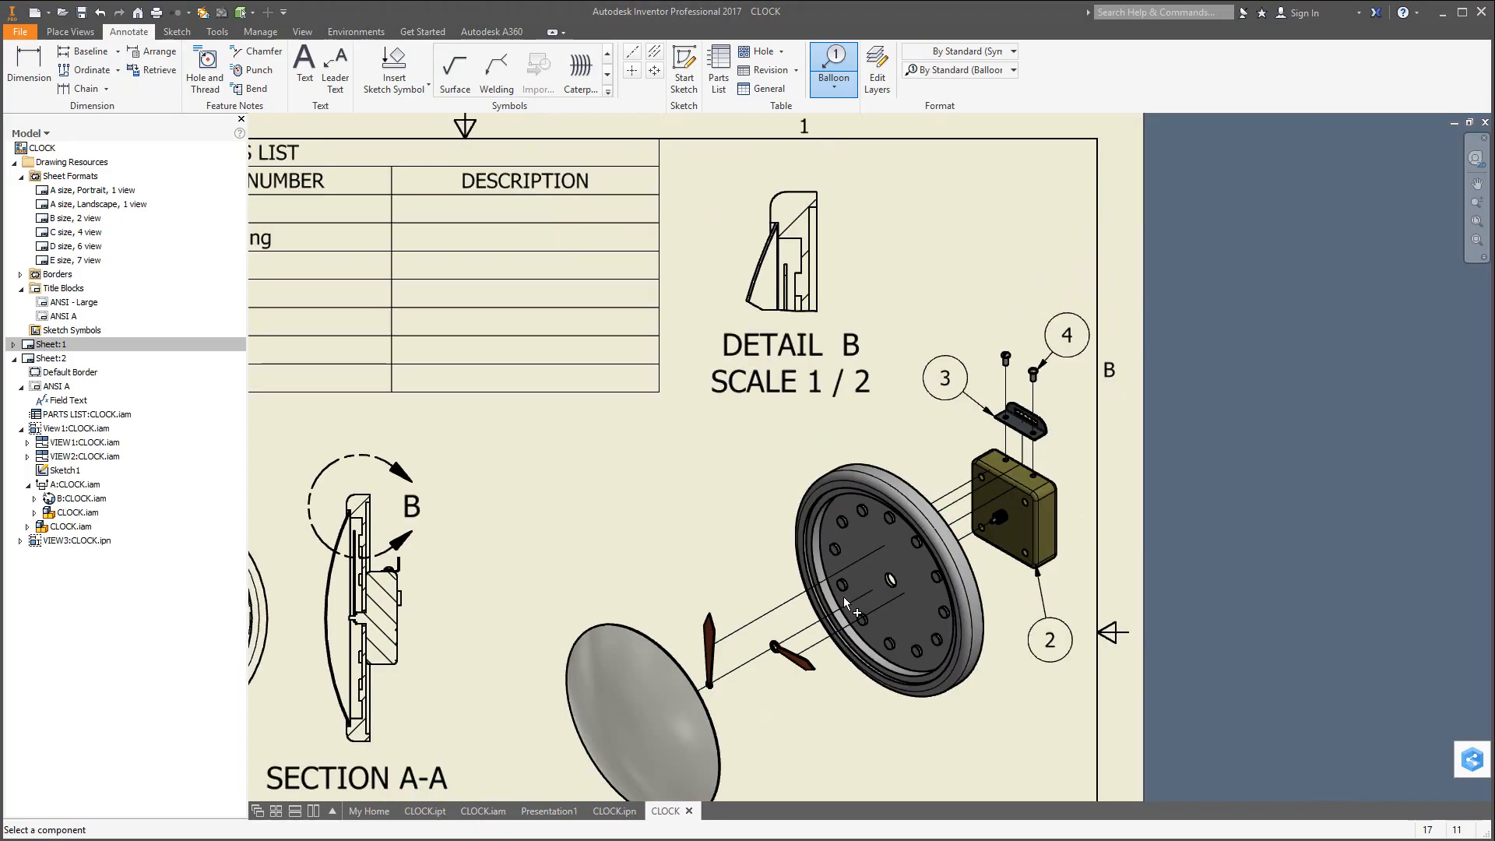
pyautogui.scroll(3, 883, 742)
pyautogui.click(982, 651)
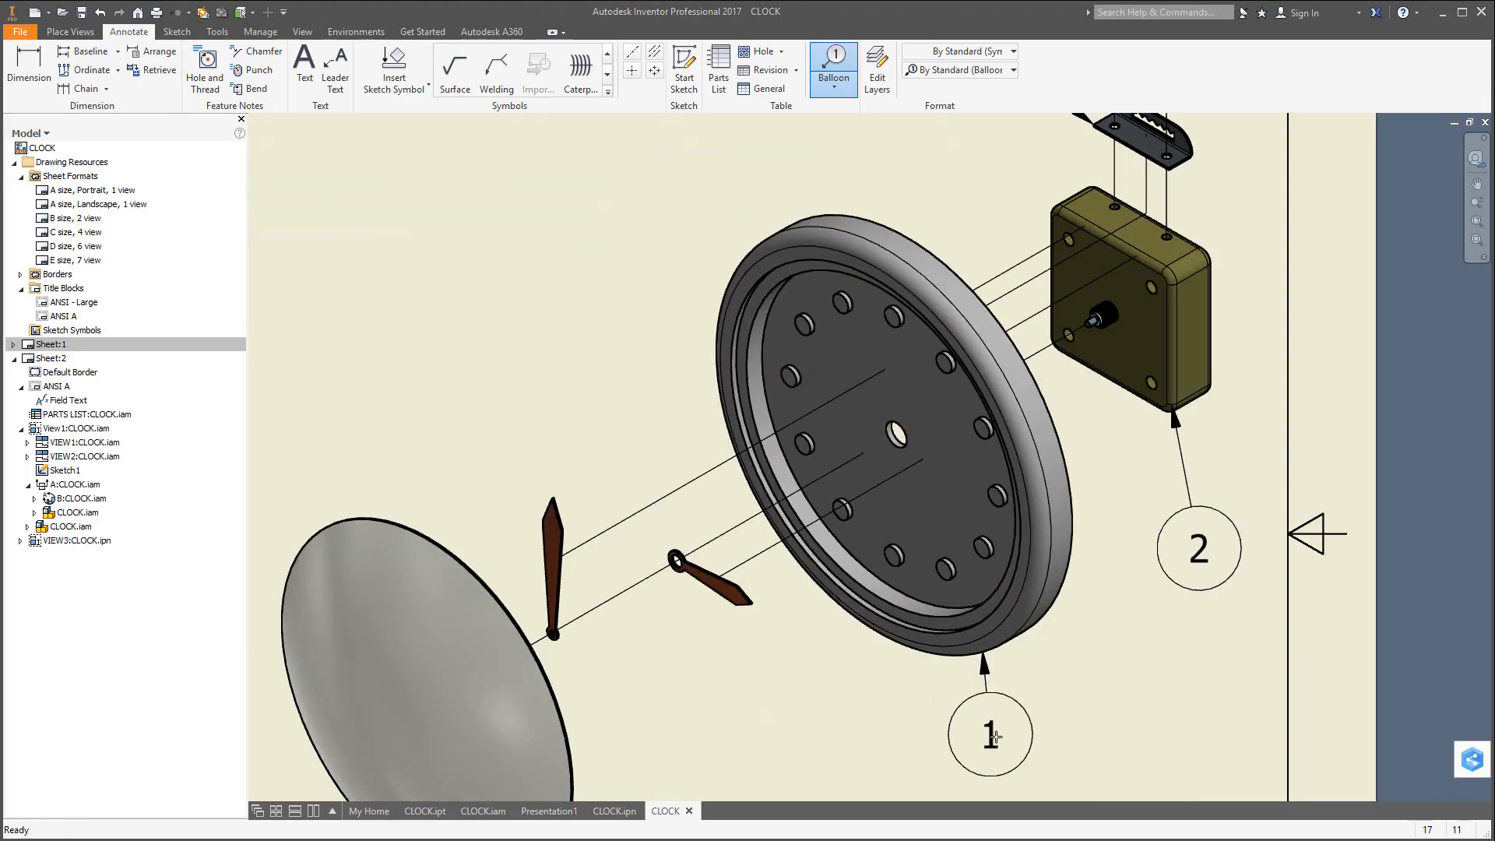
pyautogui.click(1051, 759)
pyautogui.rightClick(1138, 715)
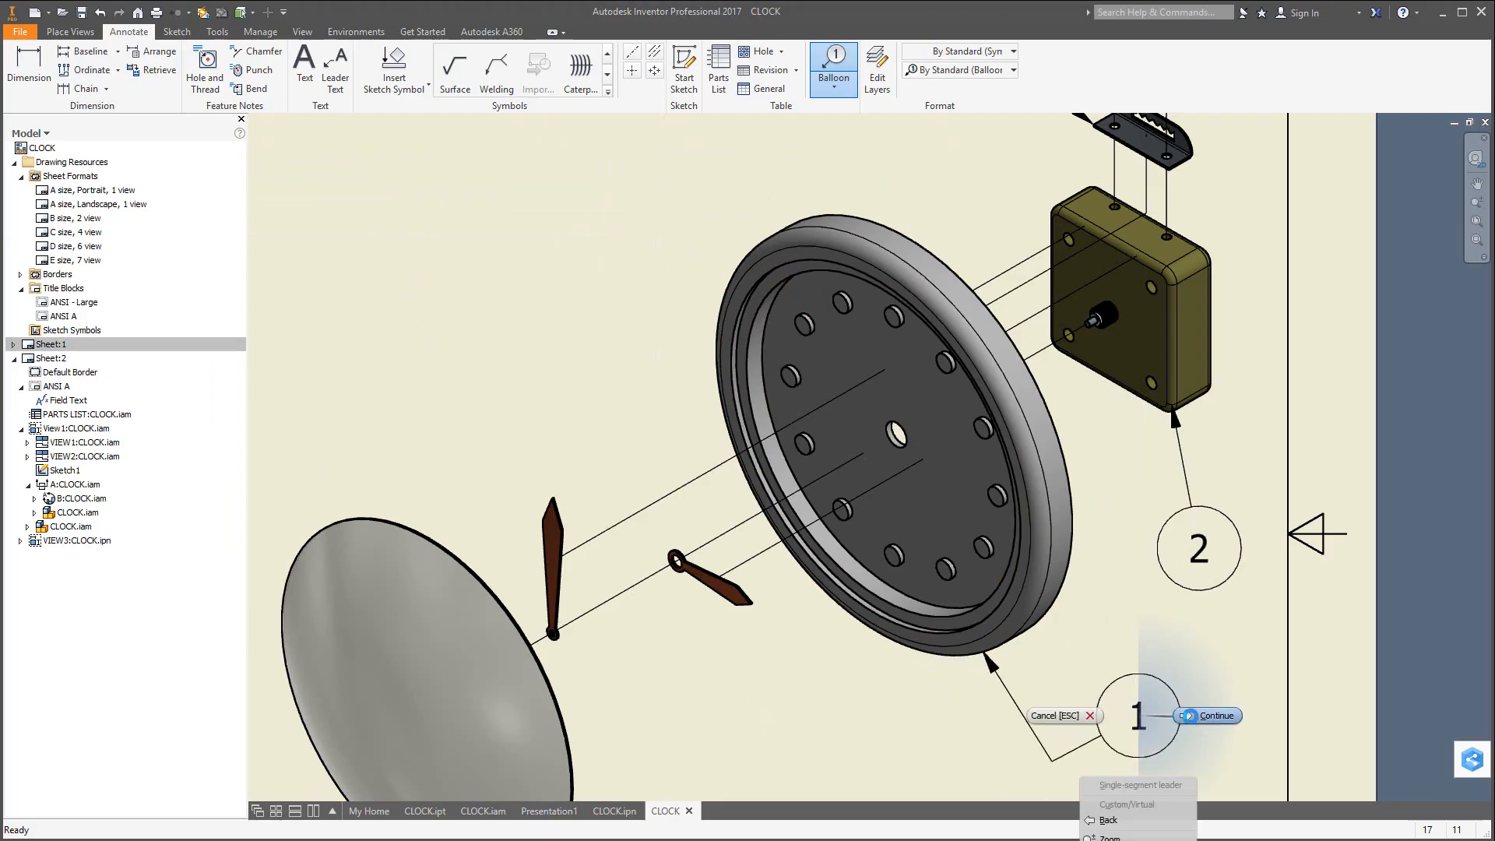
pyautogui.click(1182, 716)
# Balloon the hour hand with its circle below the tip and the minute hand with its circle at the upper left.
pyautogui.scroll(-3, 1043, 643)
pyautogui.scroll(3, 927, 616)
pyautogui.scroll(2, 925, 629)
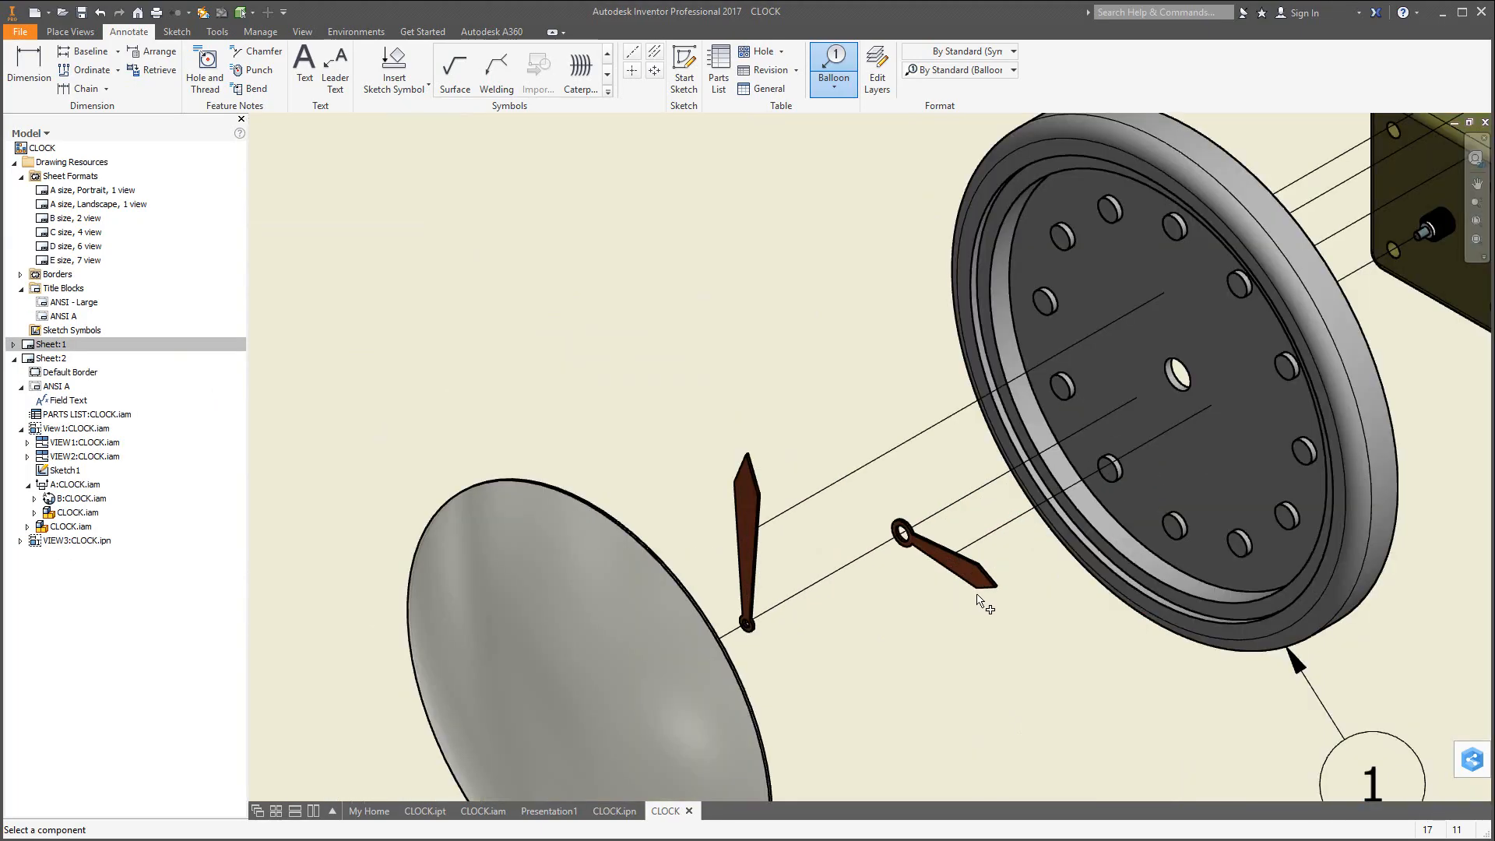
pyautogui.click(981, 595)
pyautogui.click(1012, 750)
pyautogui.rightClick(1125, 707)
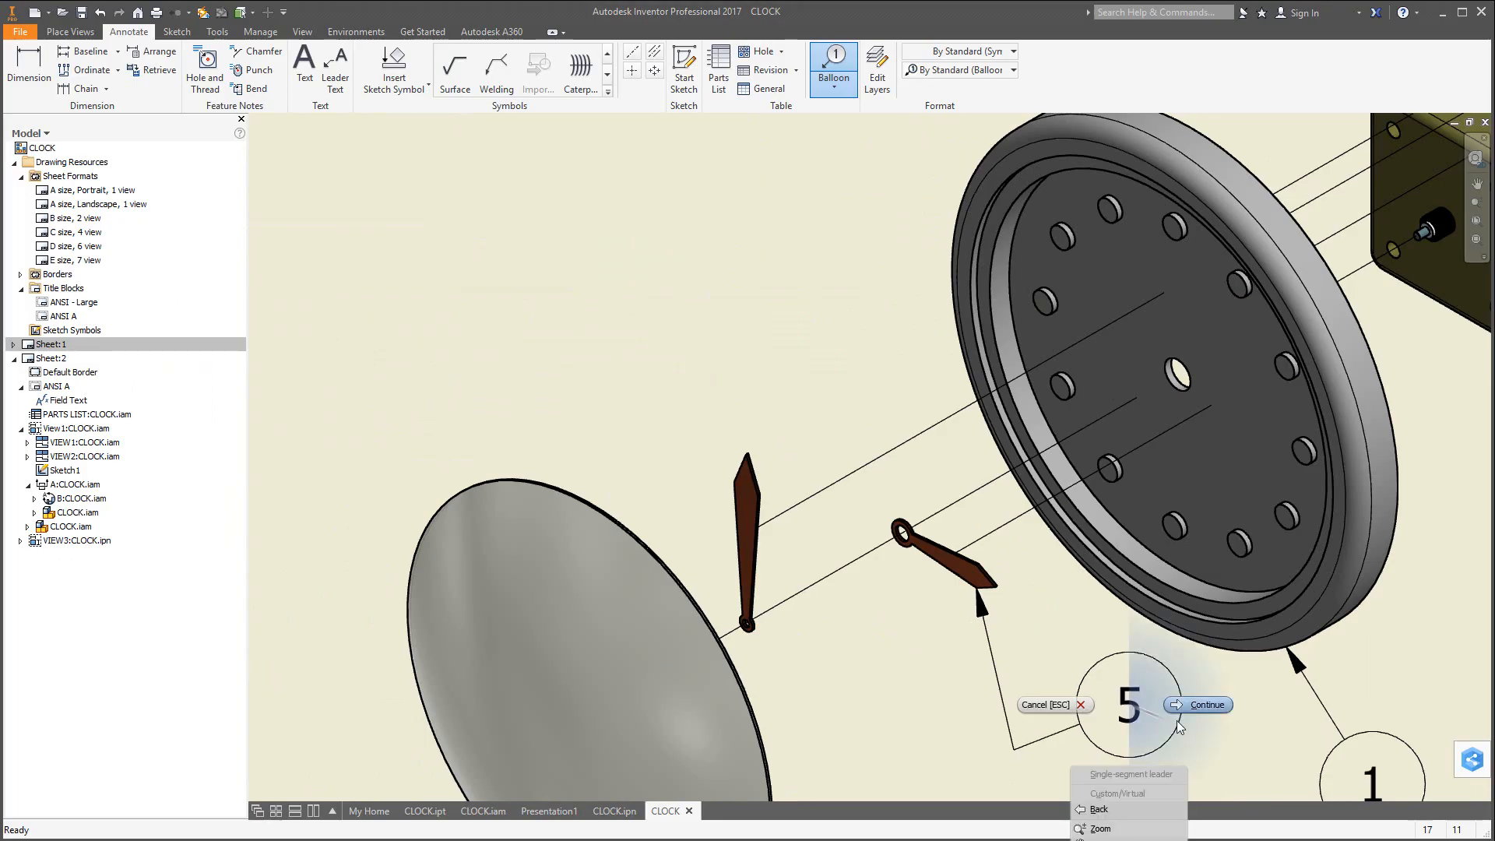
pyautogui.click(1190, 705)
pyautogui.click(749, 466)
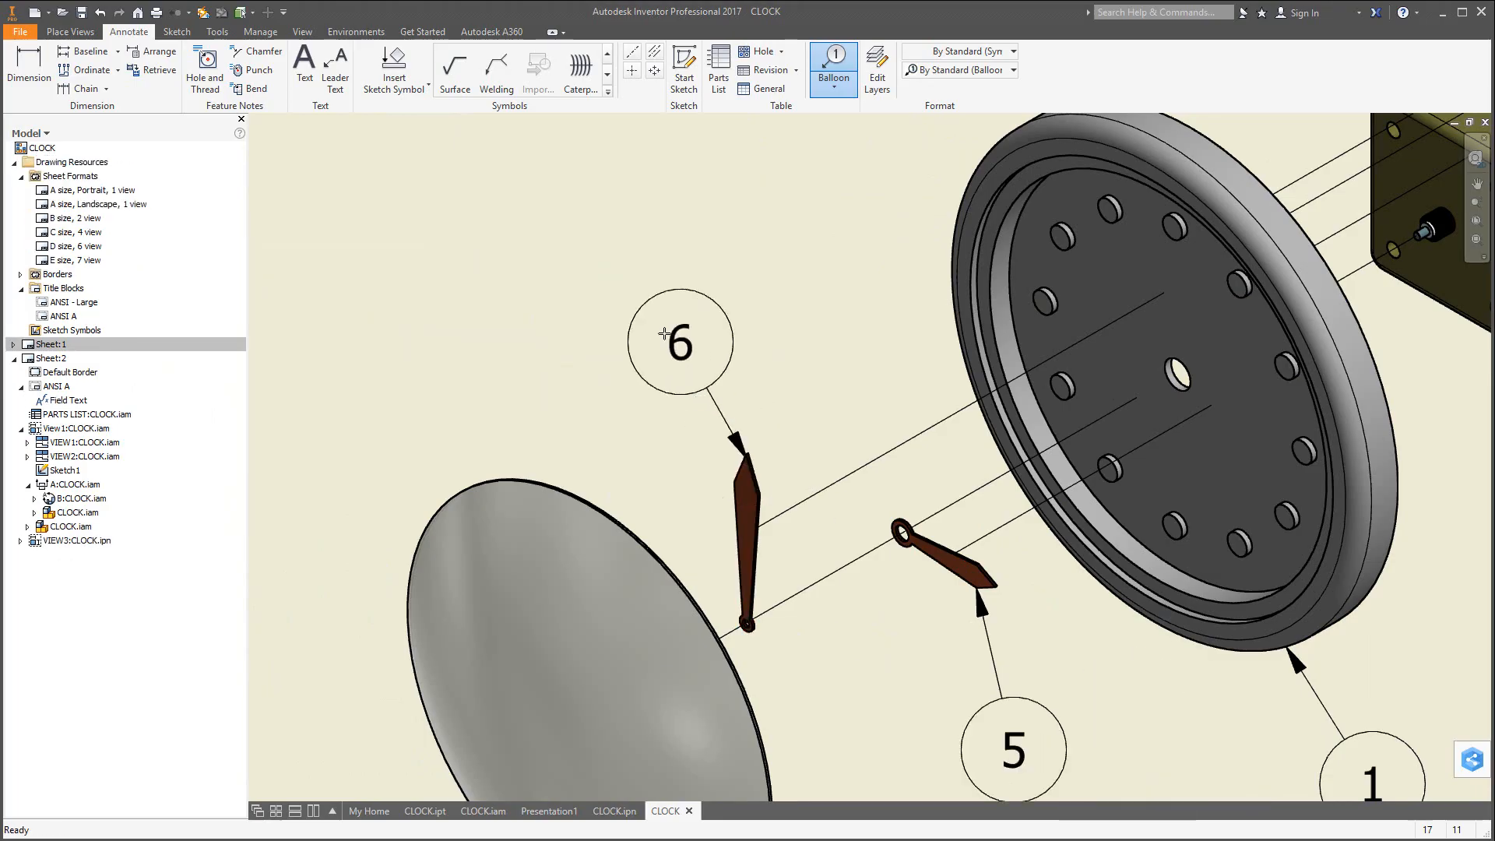
pyautogui.click(631, 296)
pyautogui.rightClick(856, 242)
pyautogui.click(925, 243)
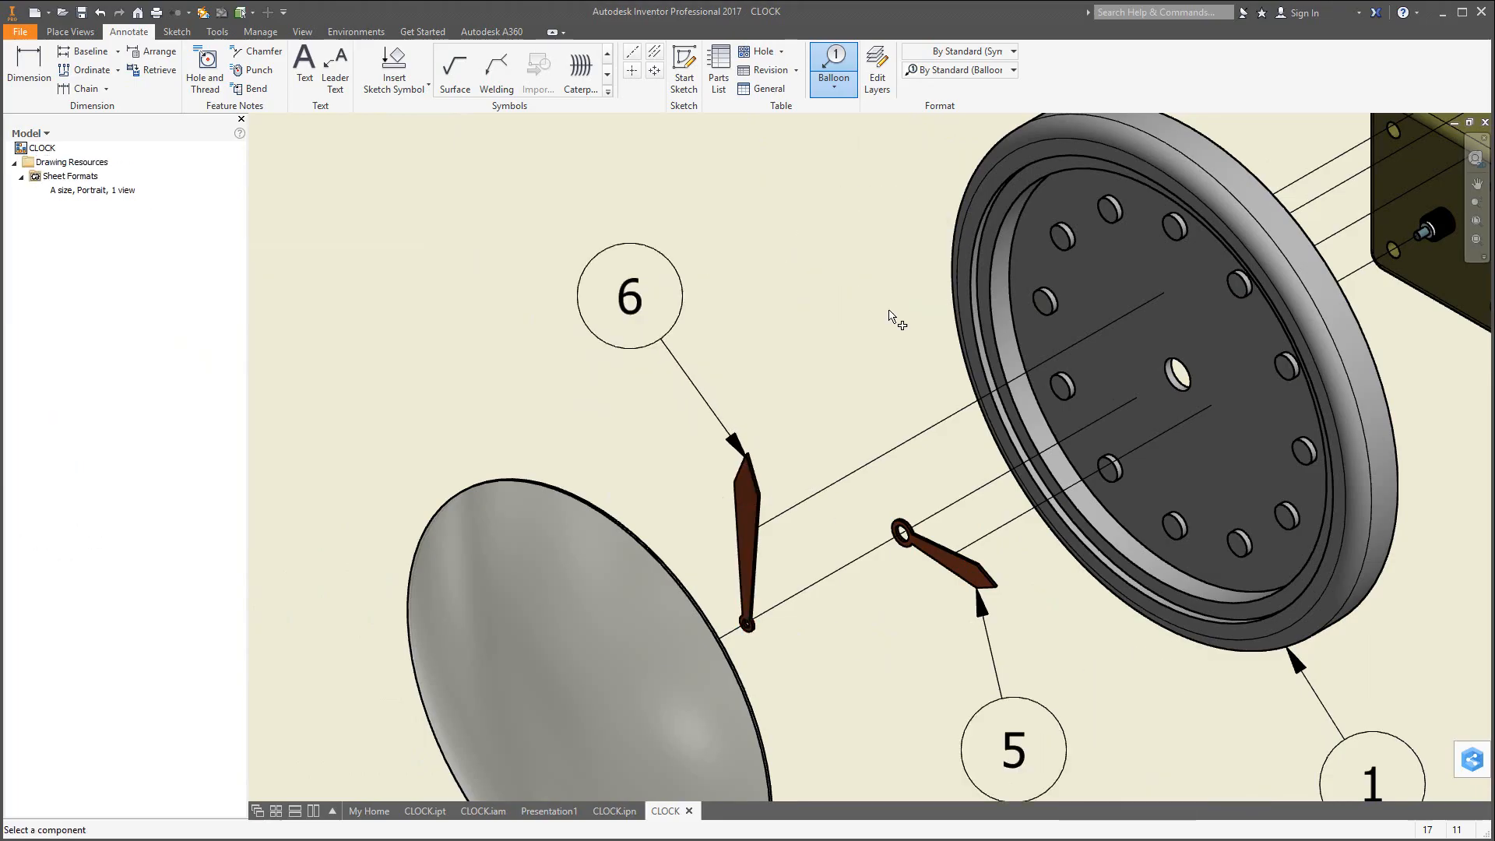
# Balloon the lens with its circle at the lower right, and shift the exploded view slightly left.
pyautogui.scroll(-5, 896, 506)
pyautogui.scroll(3, 852, 666)
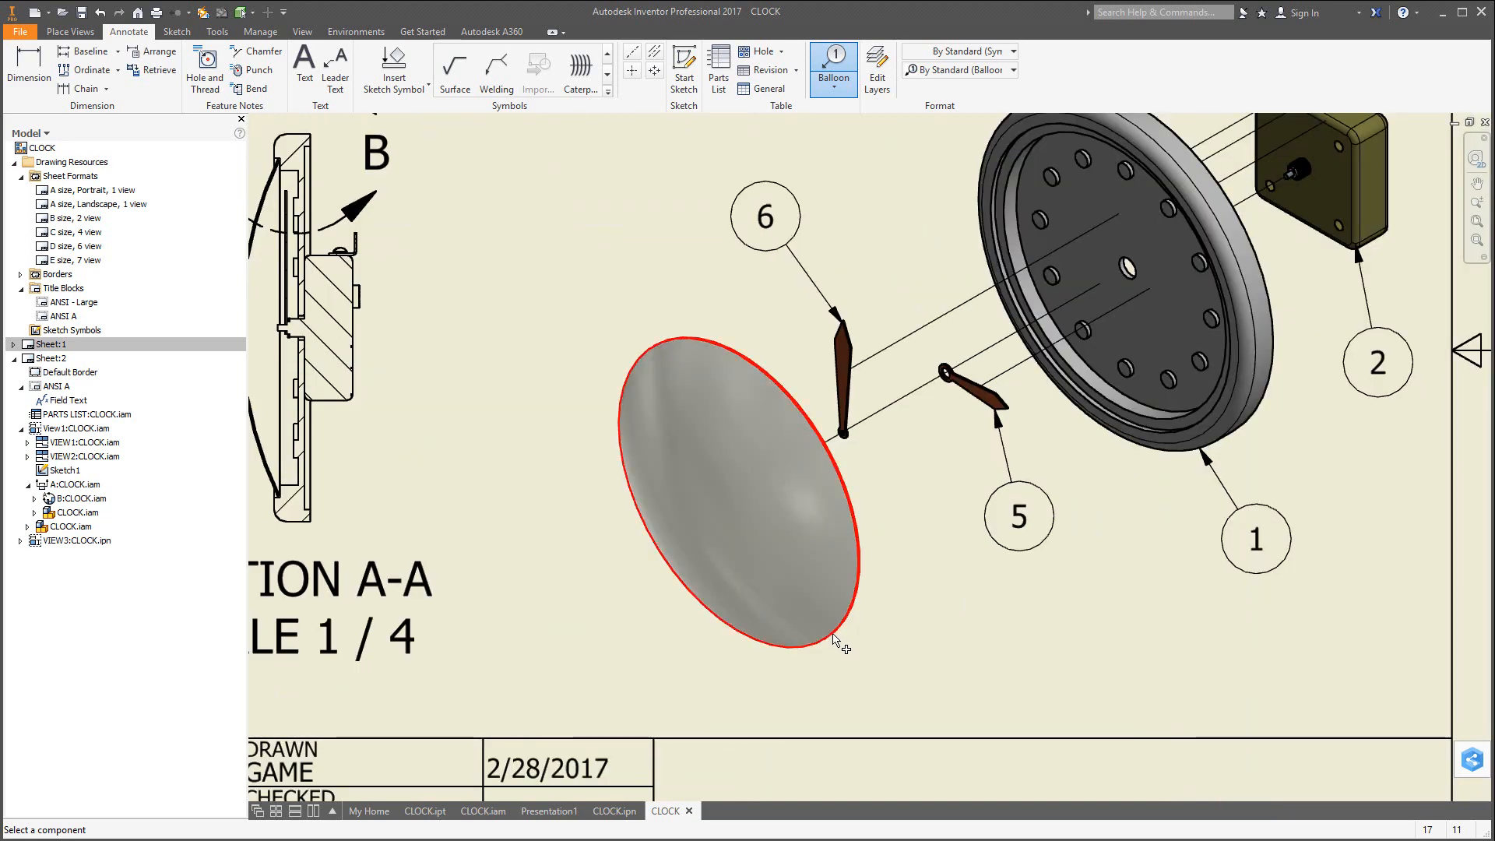
pyautogui.click(841, 647)
pyautogui.click(943, 679)
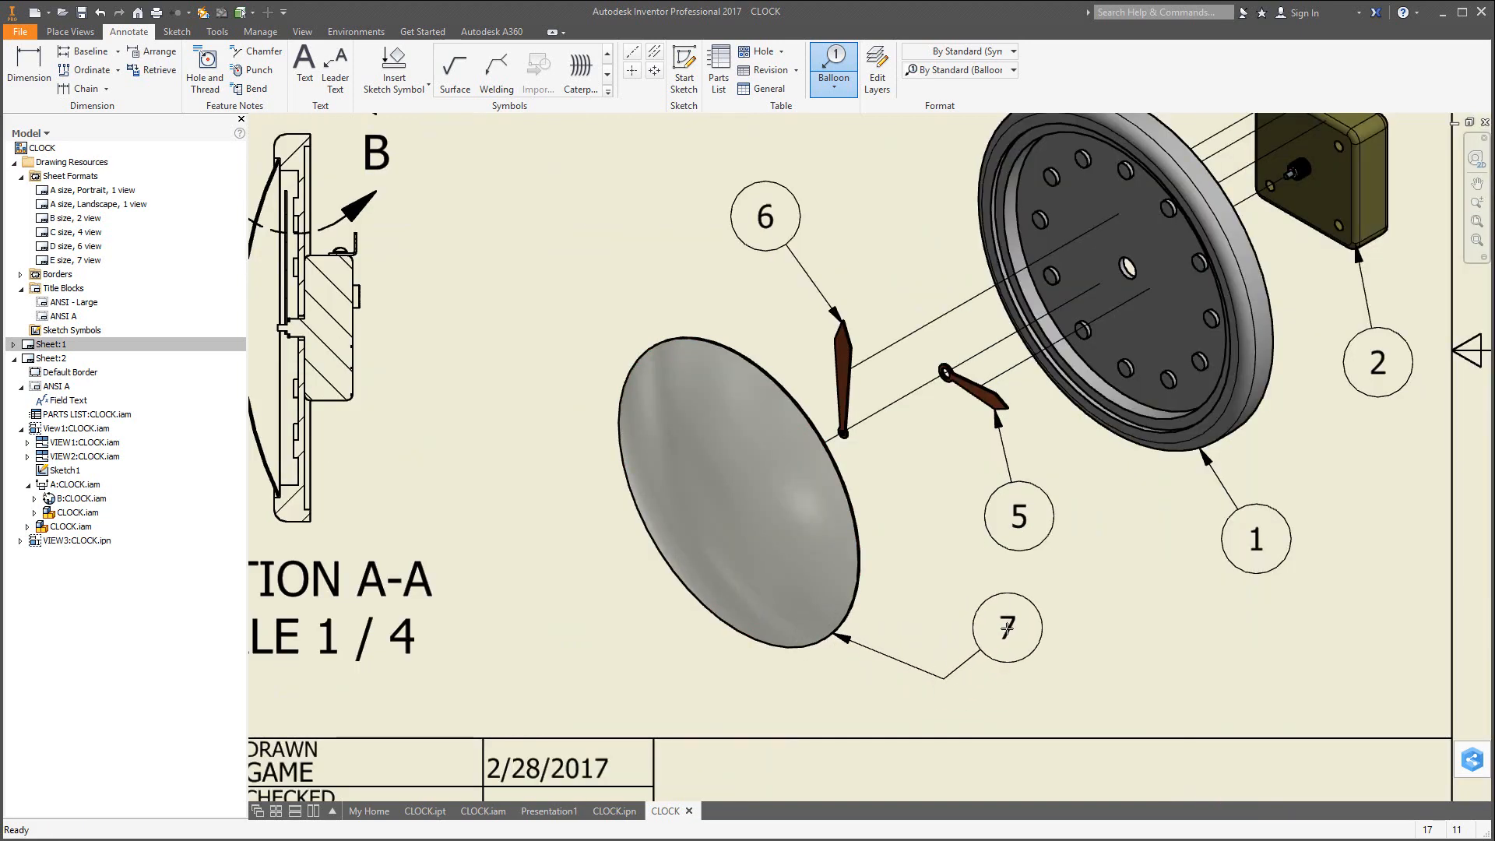
pyautogui.rightClick(1008, 628)
pyautogui.click(1072, 628)
pyautogui.scroll(-3, 1016, 600)
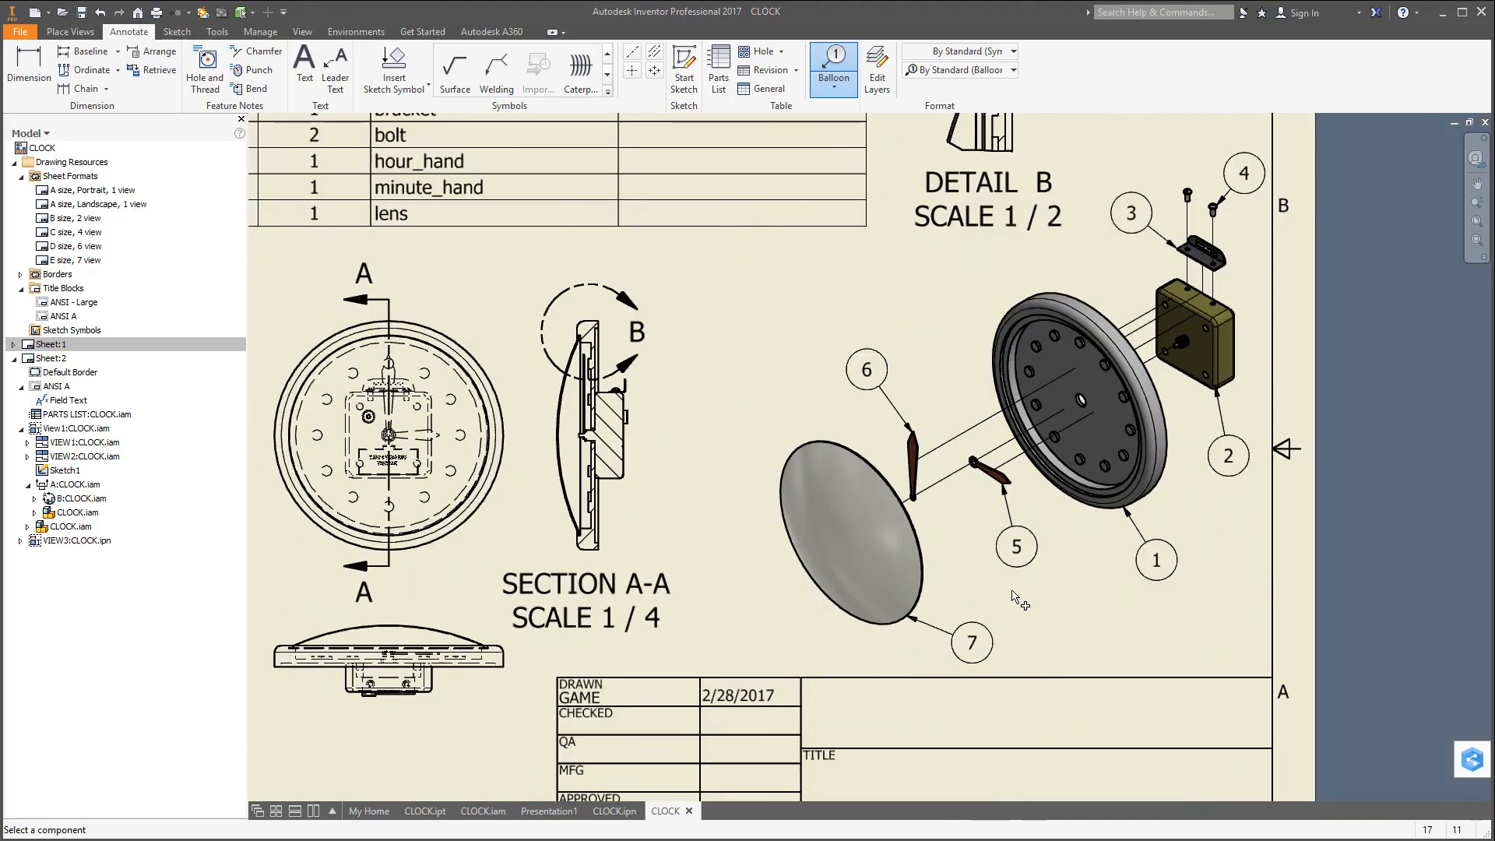
pyautogui.scroll(-3, 1016, 600)
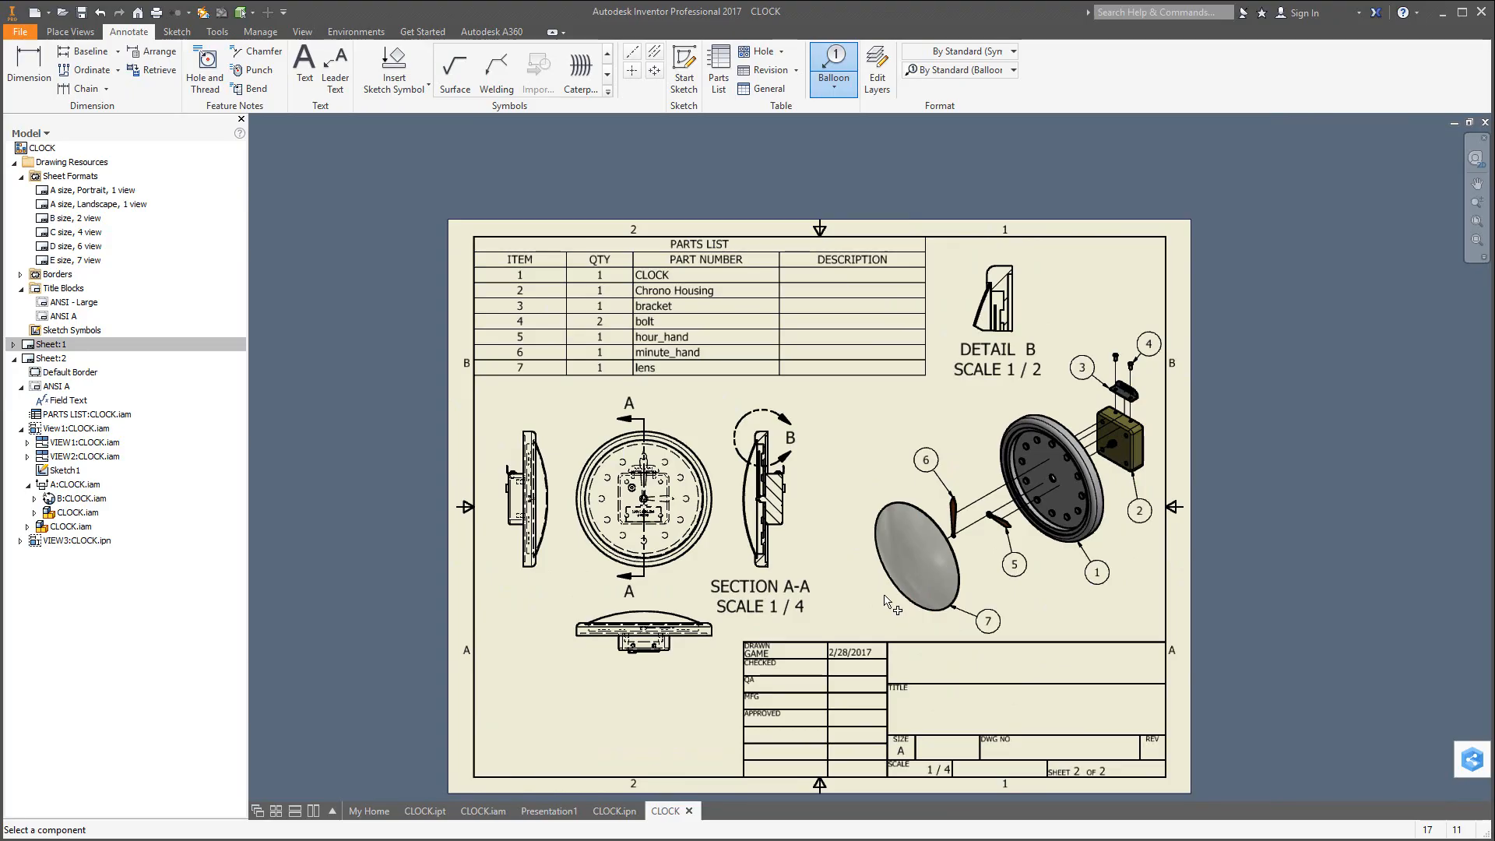
pyautogui.press('Escape')
pyautogui.moveTo(859, 624); pyautogui.dragTo(848, 623)
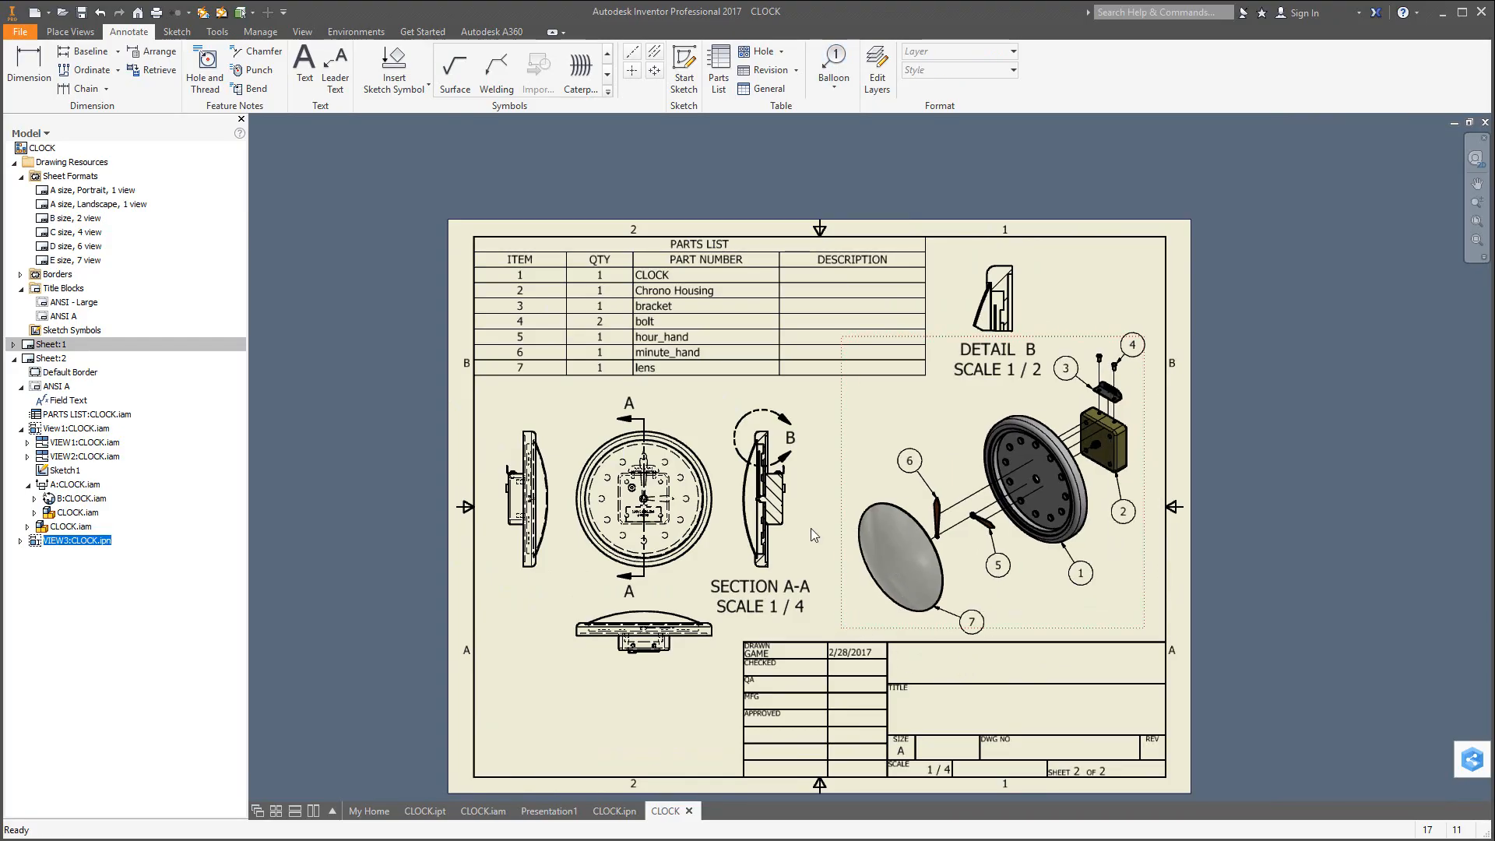
# Add a text note with the author's name and centre it in the title block's empty box above the title field.
pyautogui.click(304, 68)
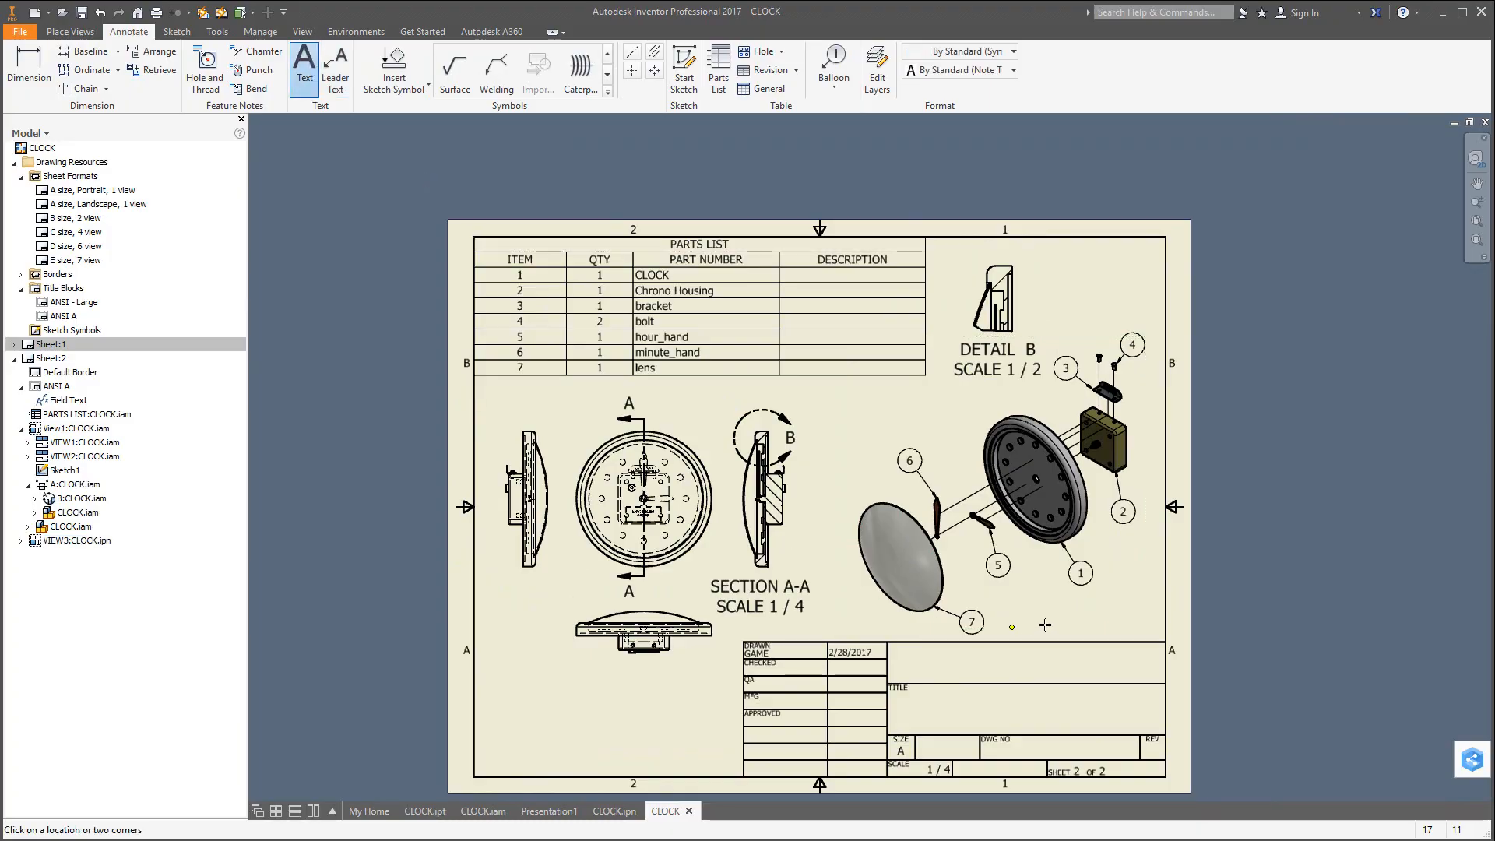
pyautogui.click(968, 652)
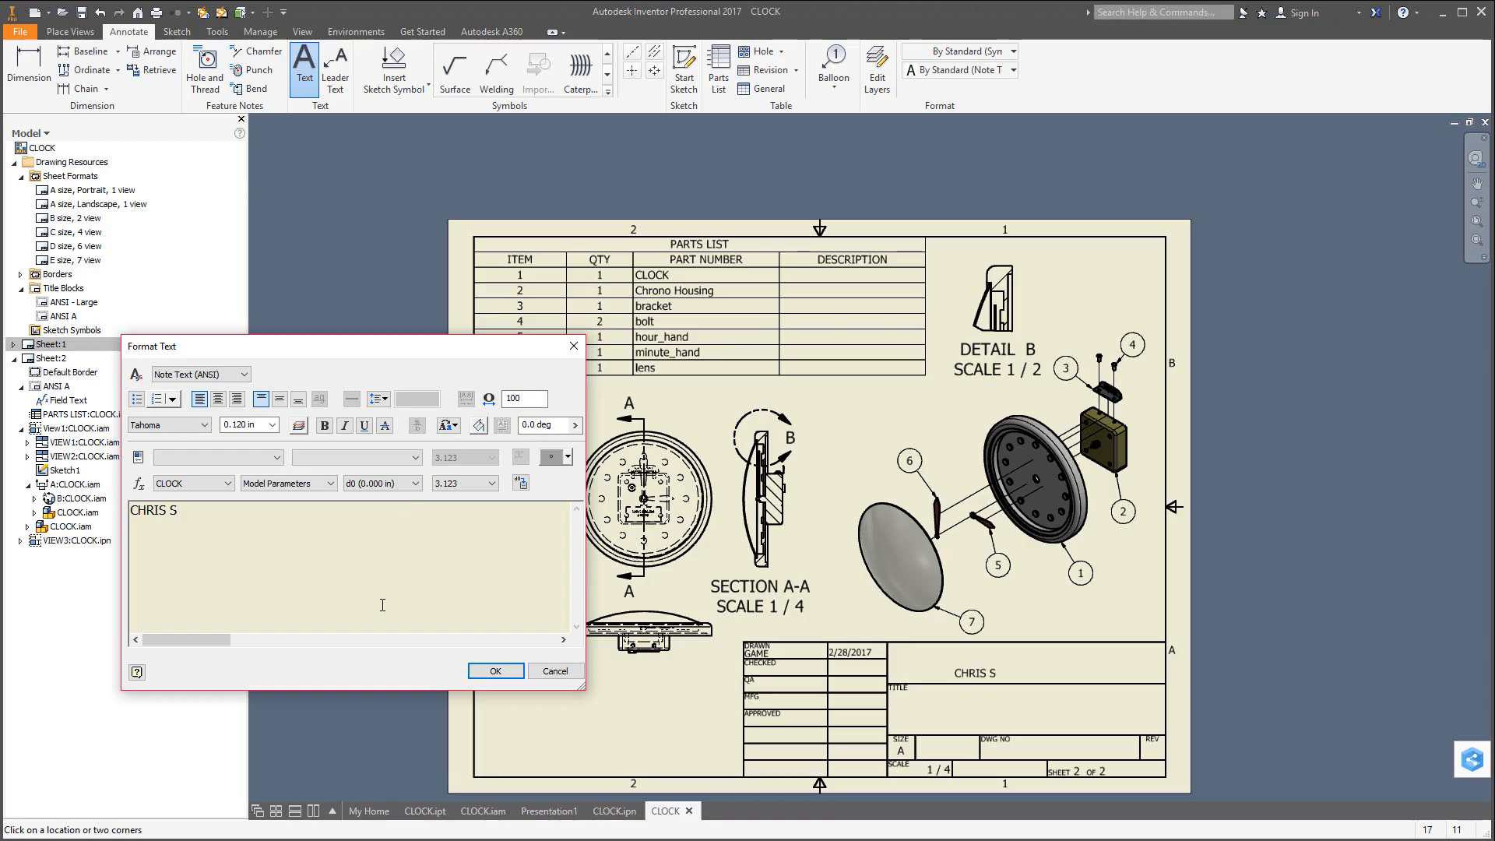
pyautogui.click(495, 670)
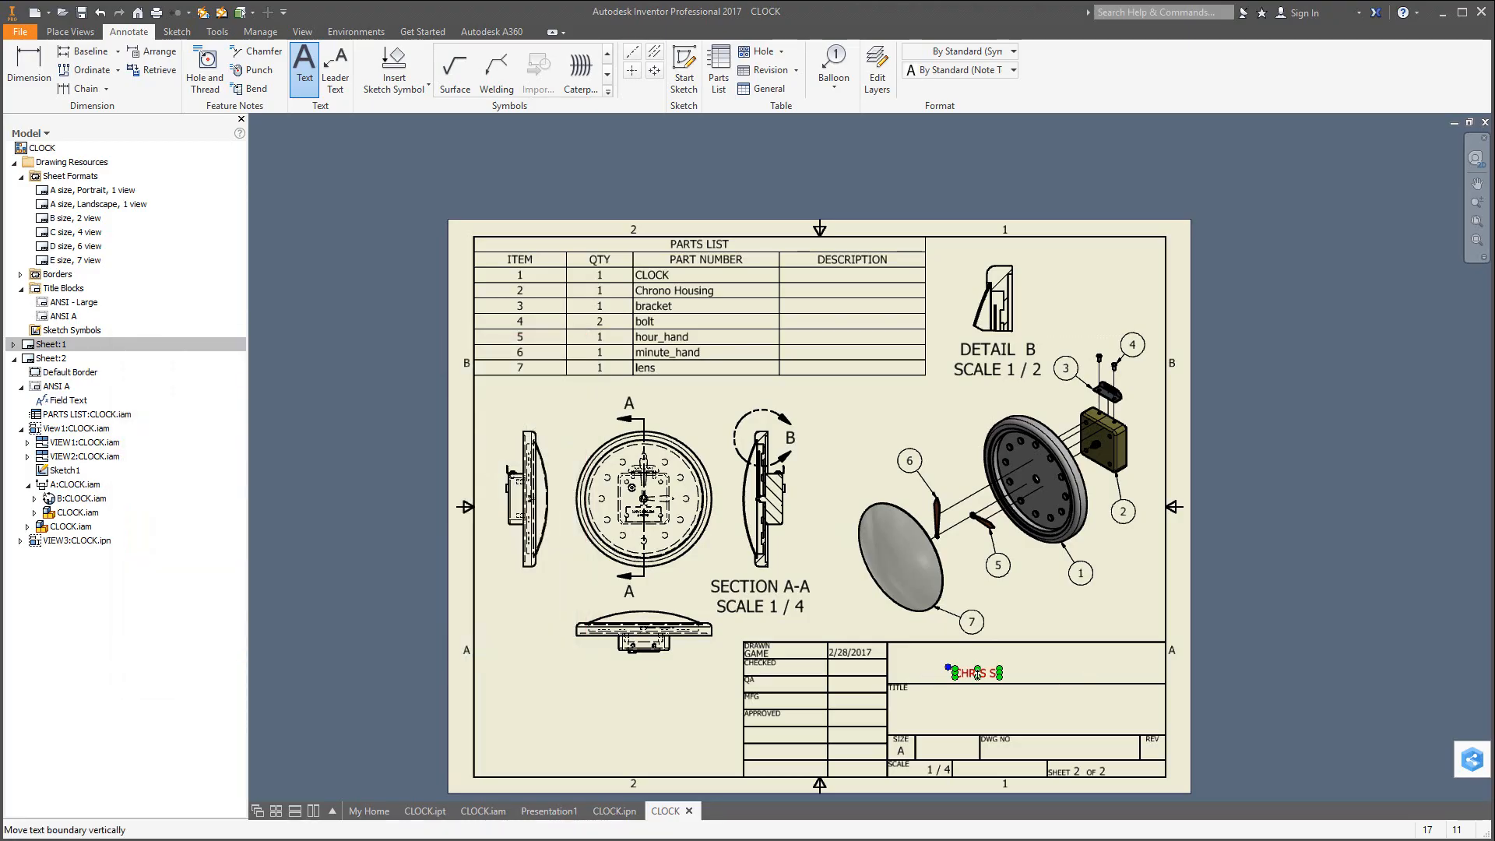
pyautogui.press('Escape')
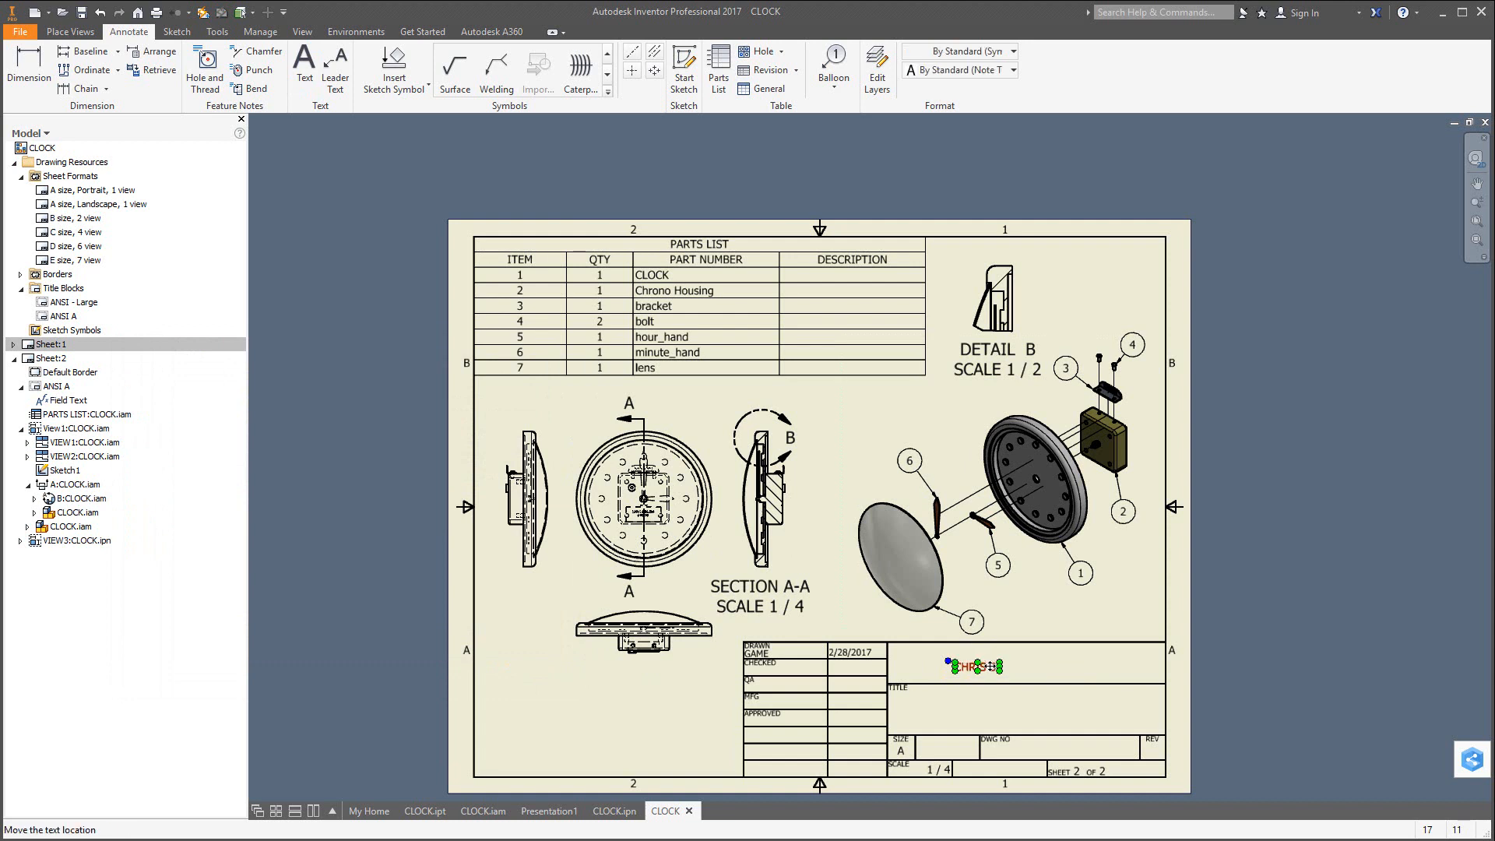
pyautogui.moveTo(1021, 666); pyautogui.dragTo(1021, 665)
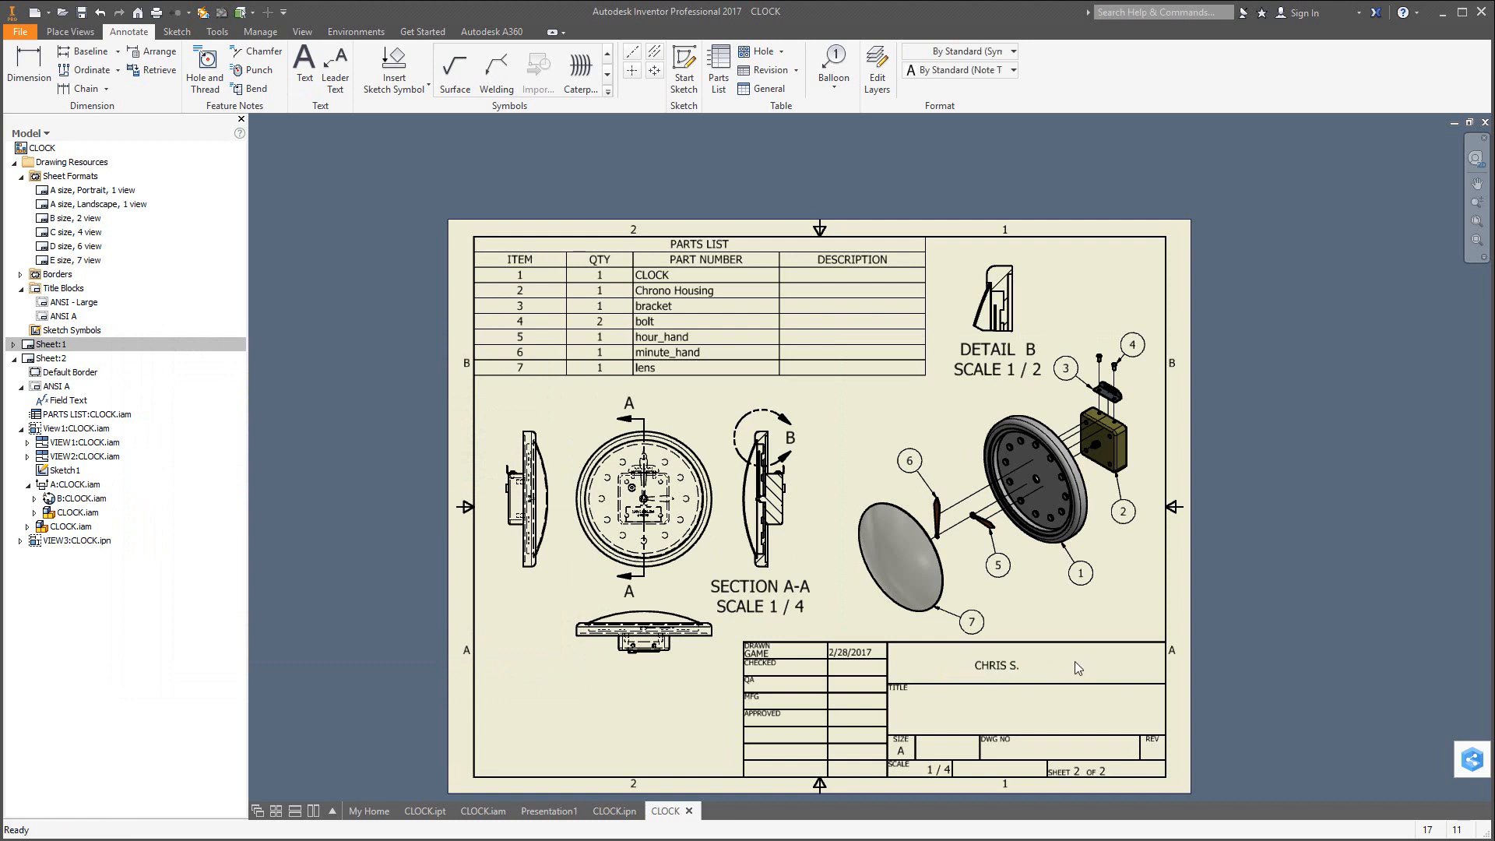
pyautogui.click(1011, 708)
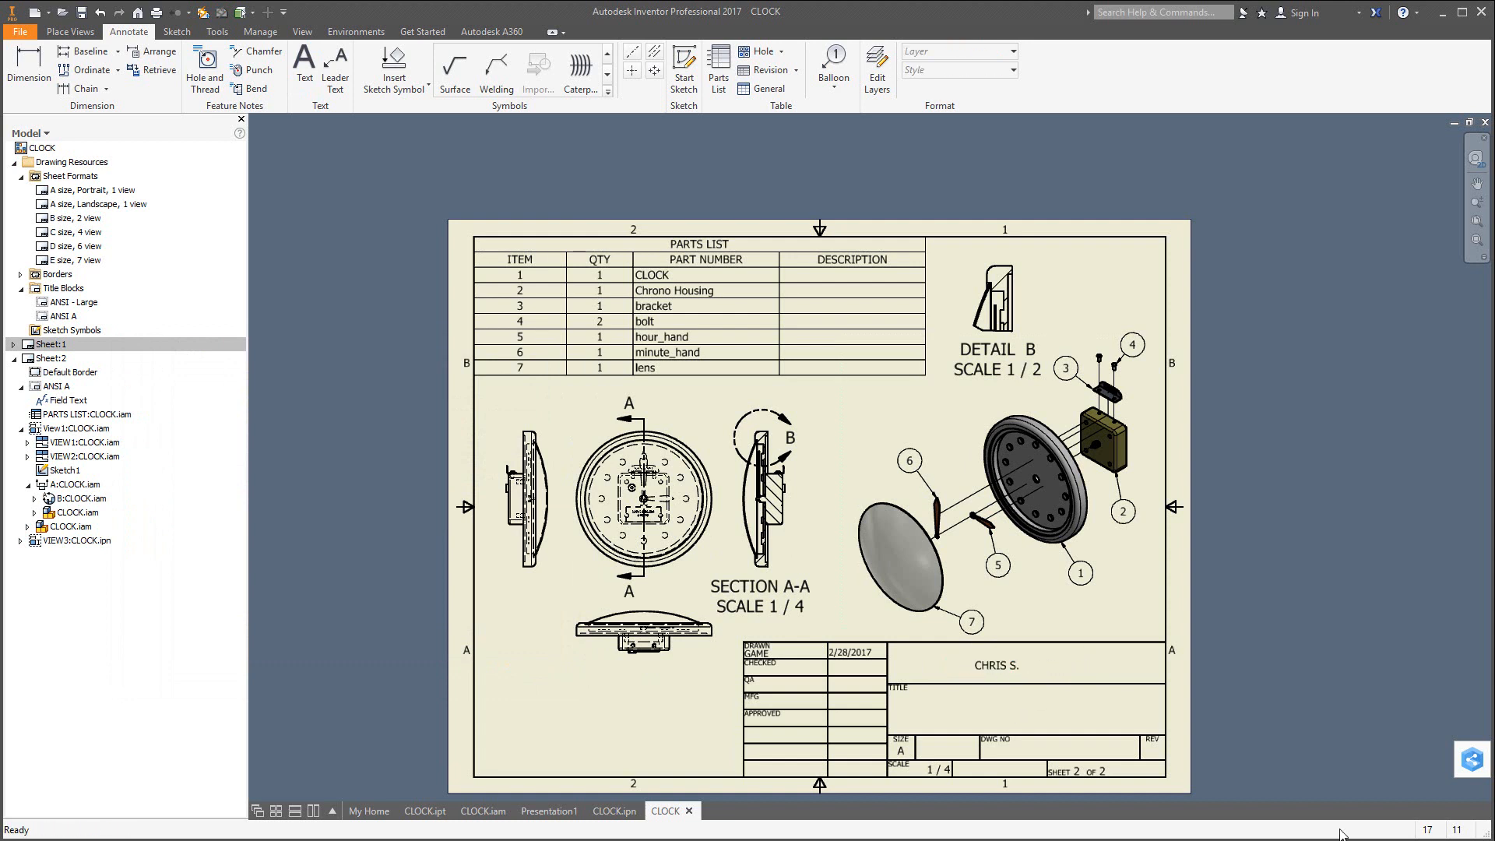